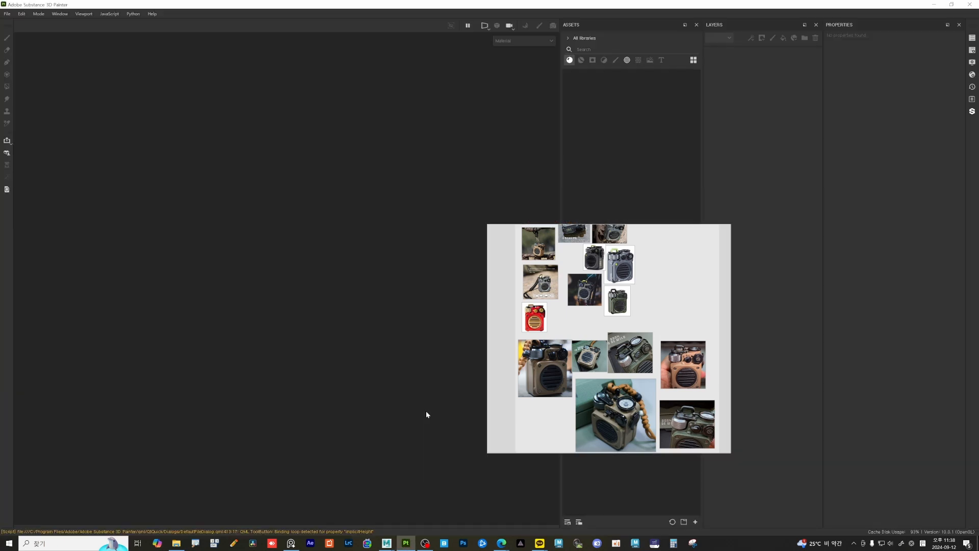
Move the reference board out of the way and resize the Substance 3D Painter window to fill the area beside the live chat
right_click_drag(623, 361, 616, 550)
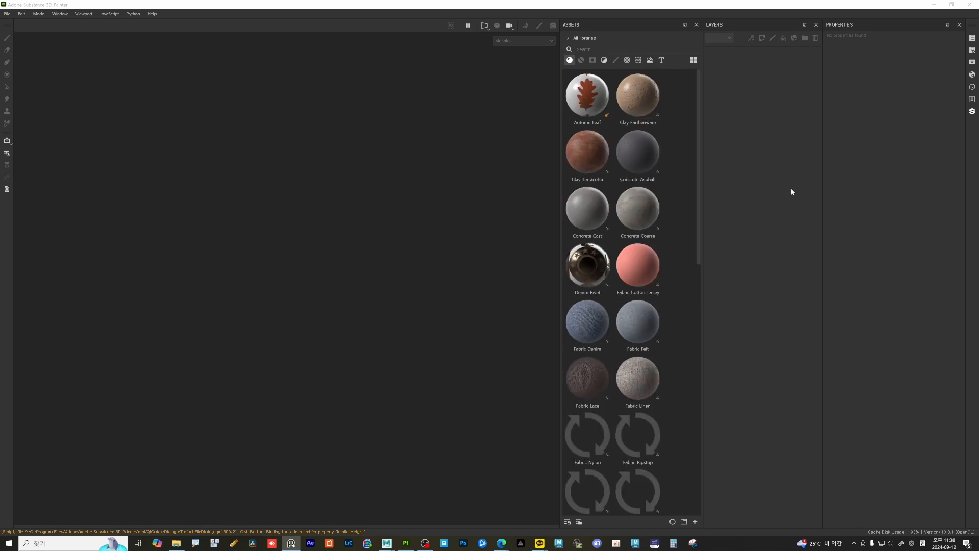
left_click(952, 5)
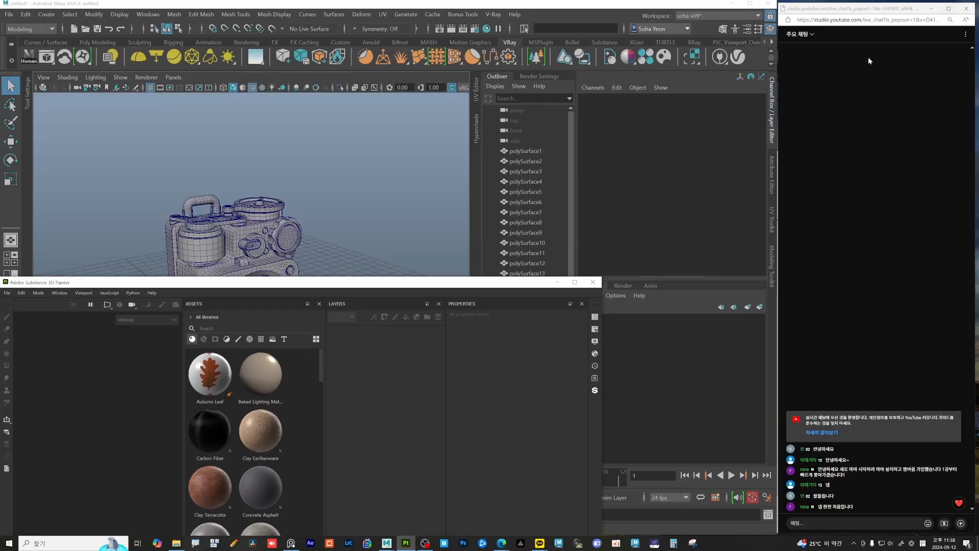
mouse_move(448, 283)
left_mouse_down()
mouse_move(523, 228)
mouse_move(480, 94)
mouse_move(432, 60)
mouse_move(450, 11)
left_mouse_up()
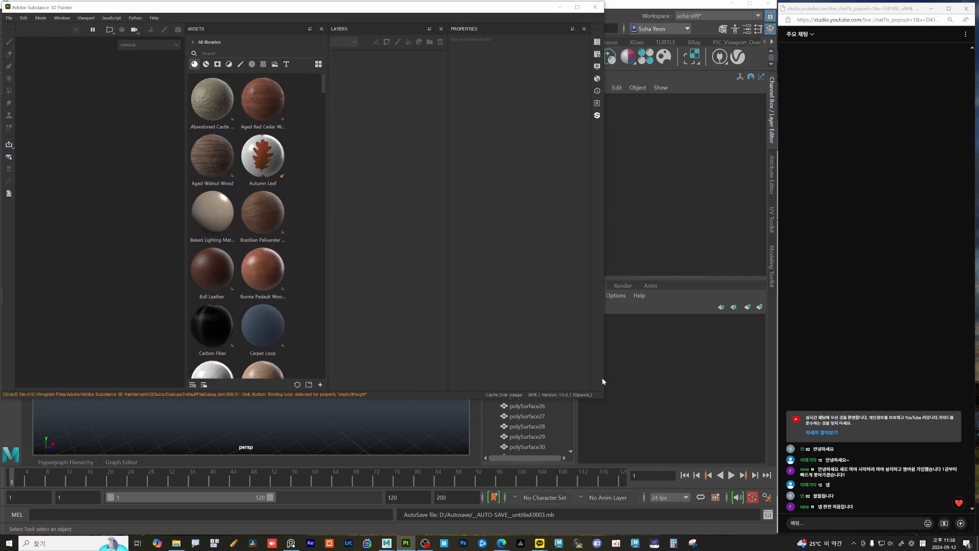
mouse_move(603, 398)
left_mouse_down()
mouse_move(729, 525)
mouse_move(778, 531)
left_mouse_up()
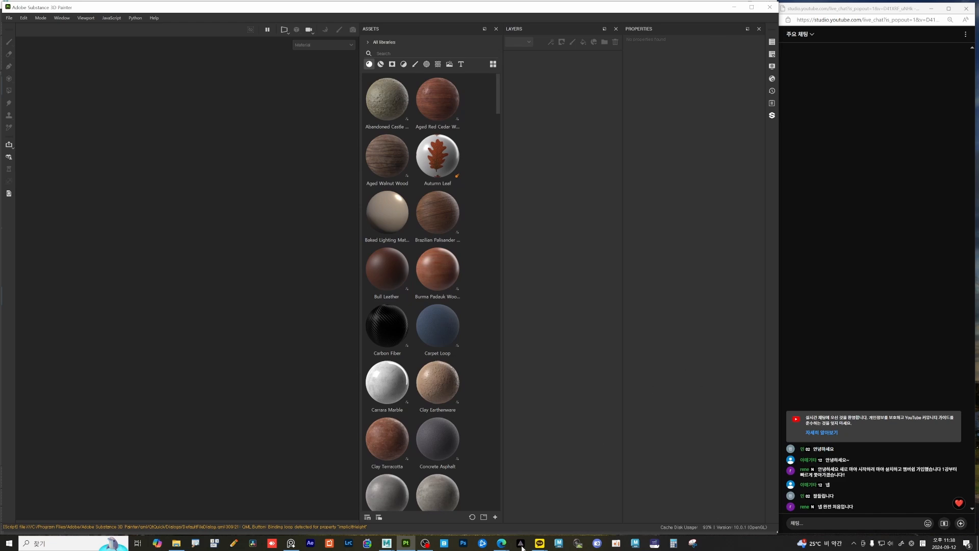
Switch to the Maya scene containing the radio model and bring up the radio reference board
mouse_move(386, 543)
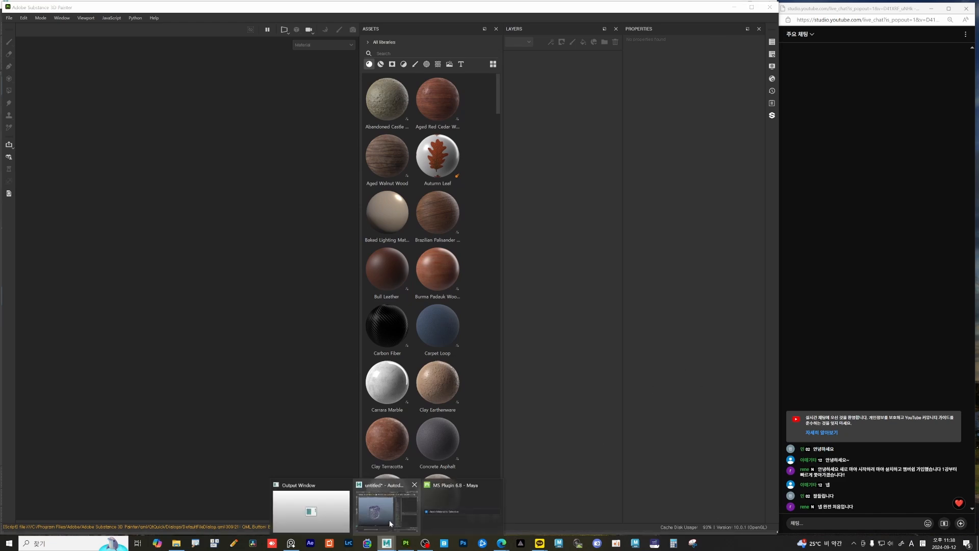
left_click(389, 520)
left_click_drag(346, 304, 327, 308, "alt")
left_click(291, 543)
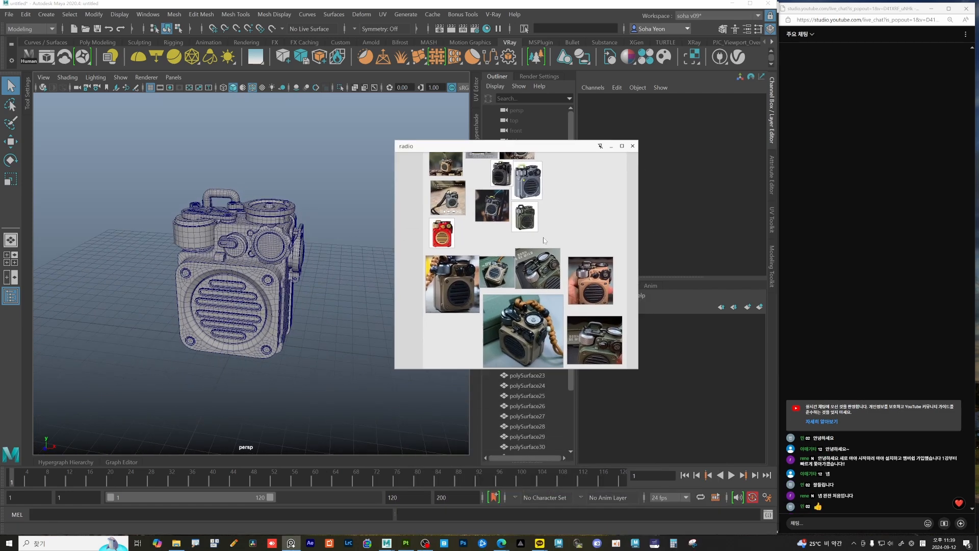
Shift the reference board and enlarge its window while checking the photo of the brown radio with the orange cord
scroll(520, 264, "up", 3)
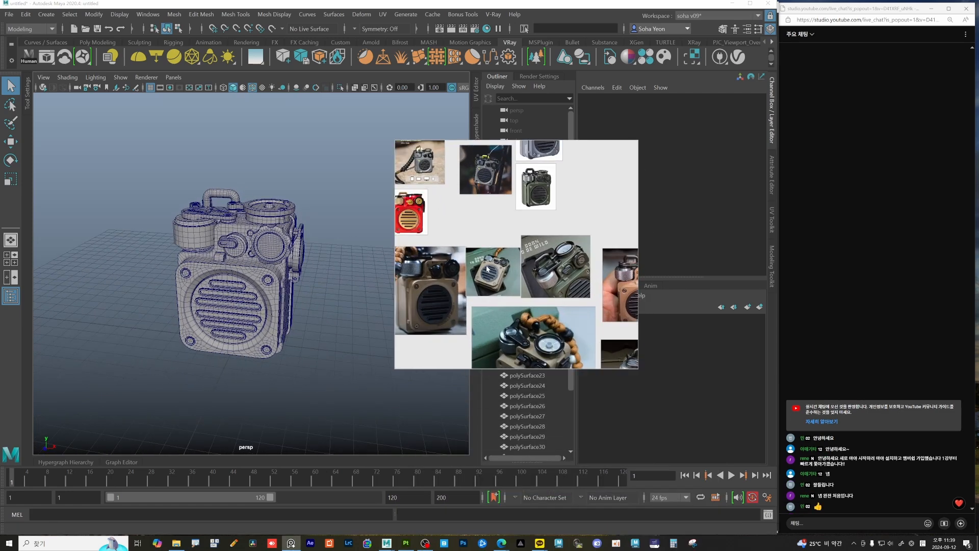
scroll(521, 264, "up", 6)
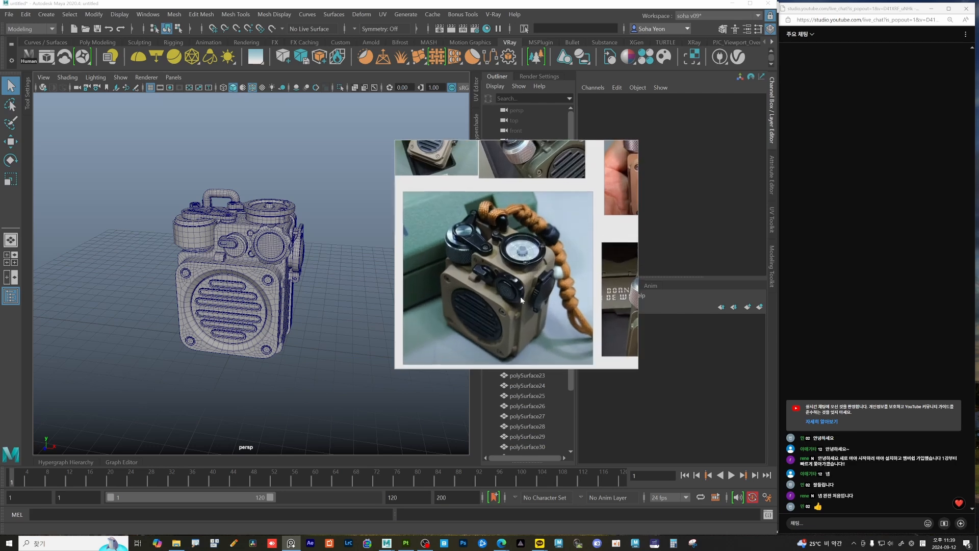
scroll(480, 233, "up", 3)
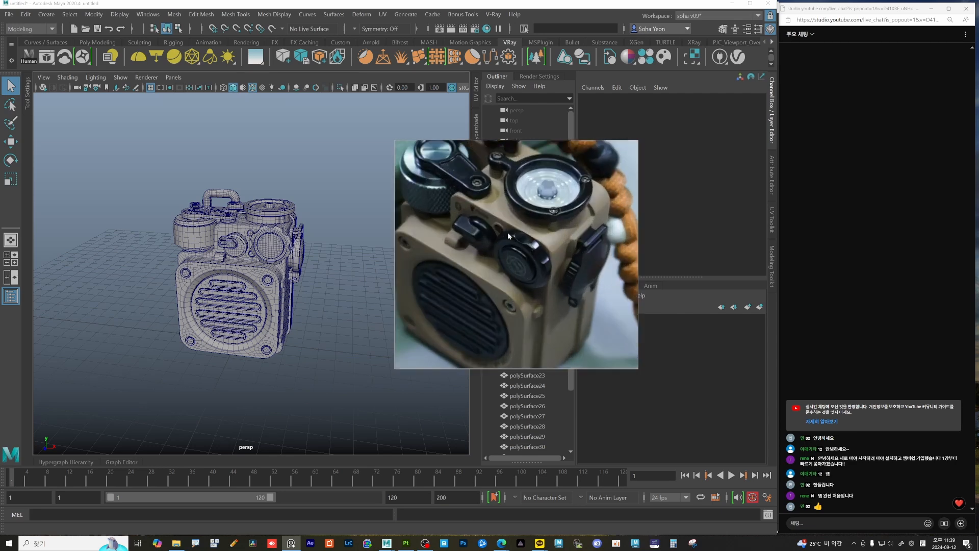
scroll(555, 270, "down", 6)
right_click_drag(572, 291, 513, 294)
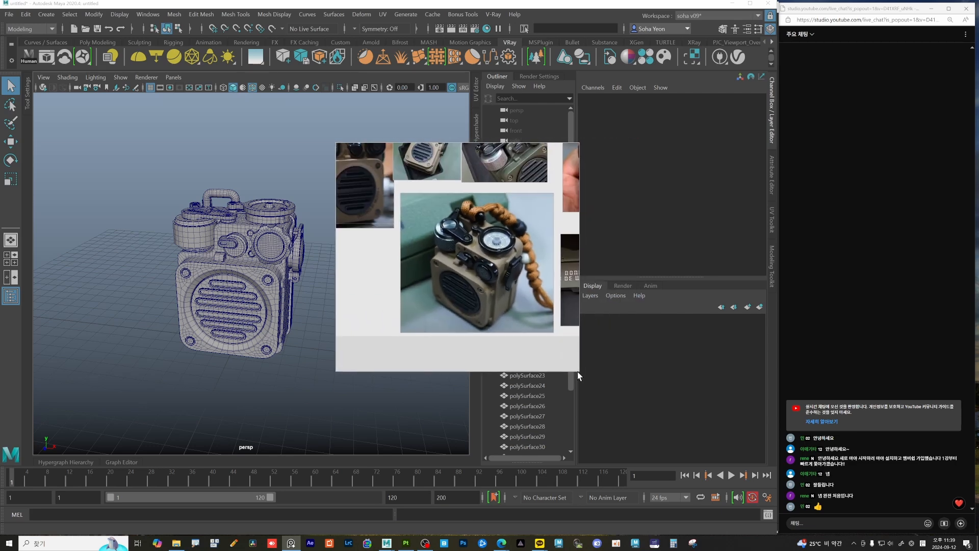
left_click_drag(579, 372, 721, 449)
middle_click_drag(592, 321, 576, 361)
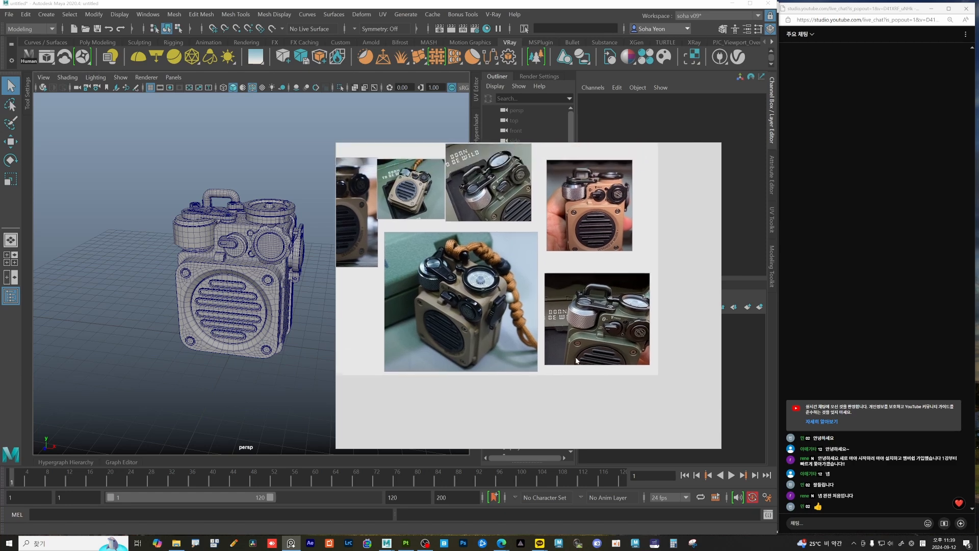
Examine the knurled metal knob, switch lettering and body finish in the green and brown radio reference photos
scroll(577, 361, "up", 3)
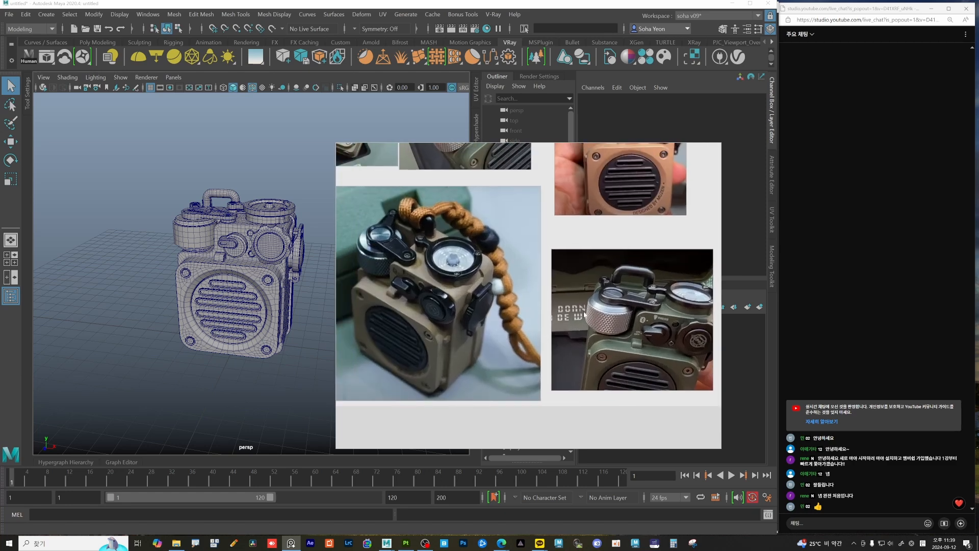
scroll(584, 314, "up", 5)
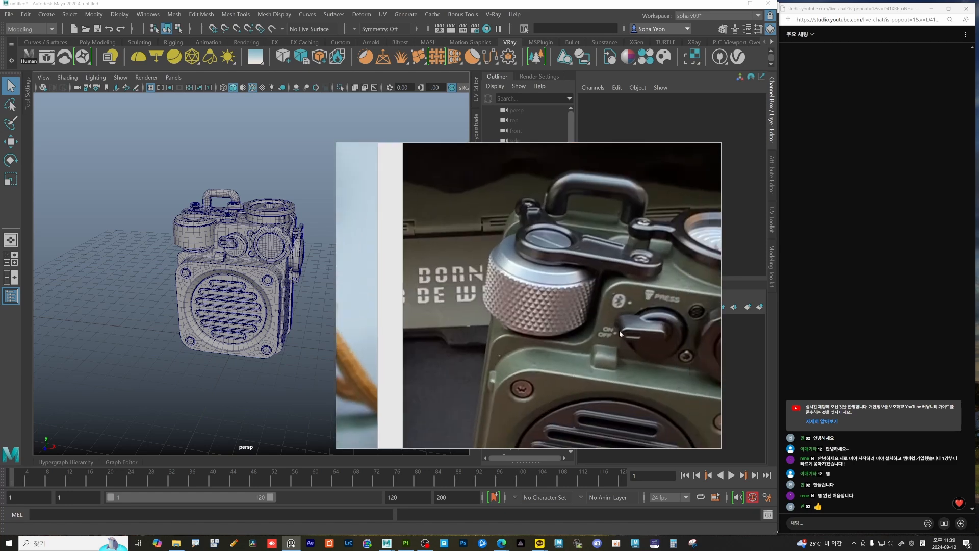
scroll(574, 330, "down", 6)
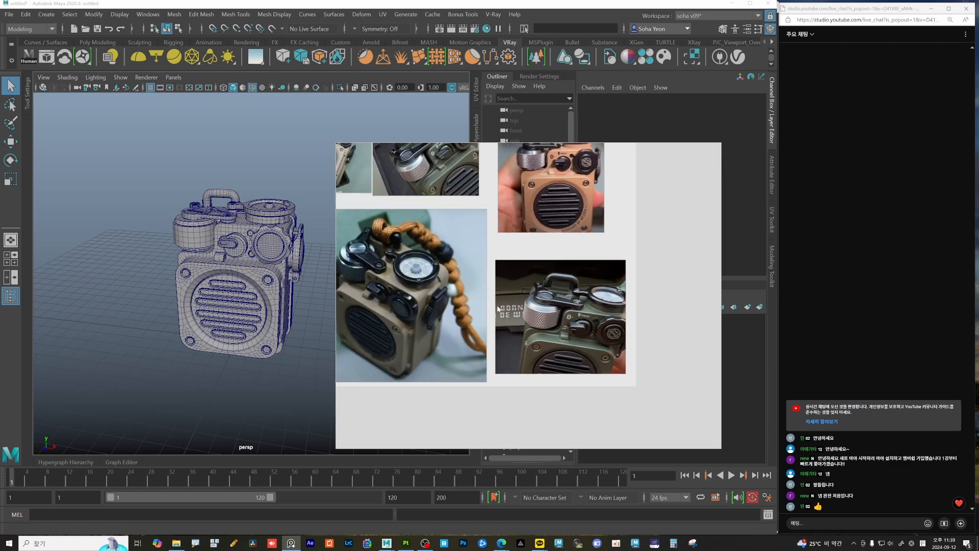
middle_click_drag(546, 359, 572, 307)
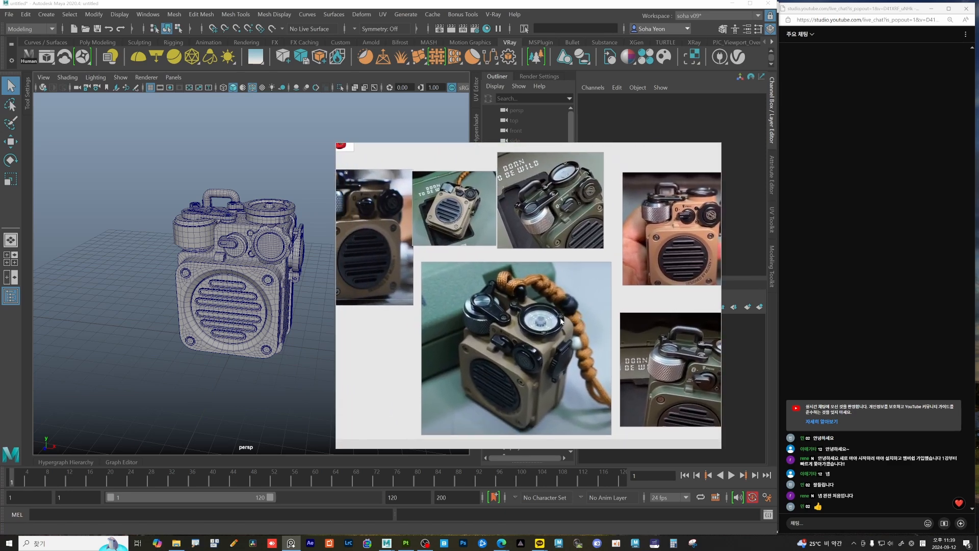
scroll(561, 321, "down", 3)
middle_click_drag(501, 315, 466, 301)
scroll(509, 310, "up", 3)
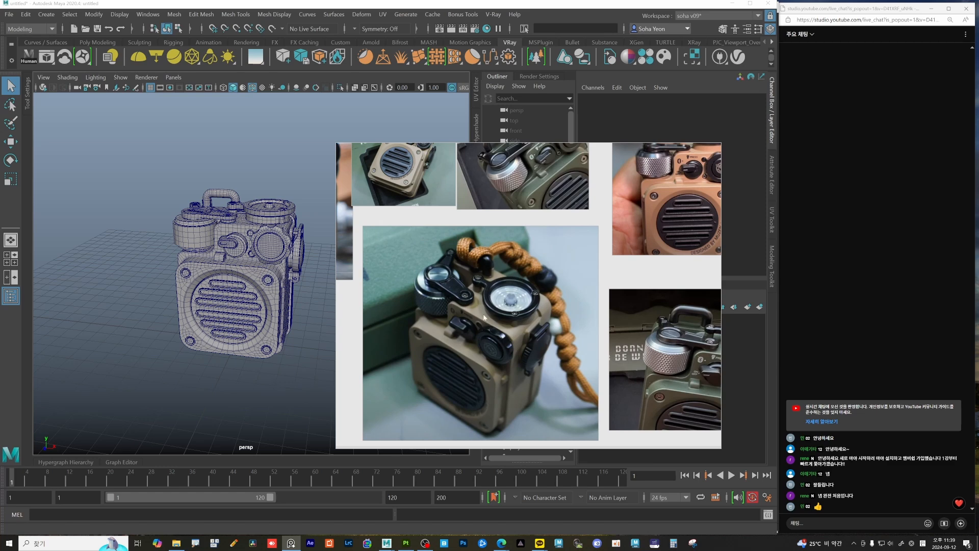
scroll(521, 317, "down", 2)
middle_click_drag(560, 230, 489, 327)
scroll(531, 274, "up", 2)
scroll(507, 333, "up", 1)
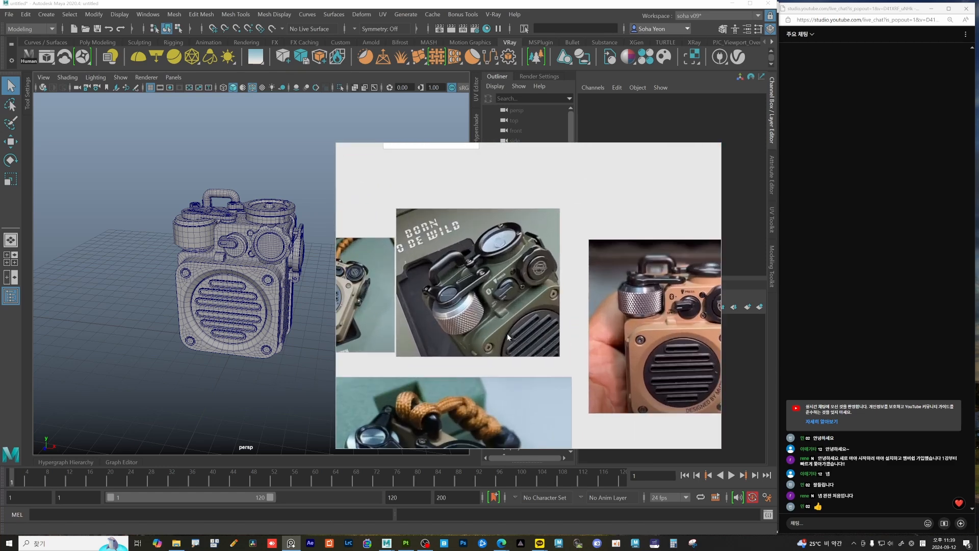
scroll(603, 342, "down", 3)
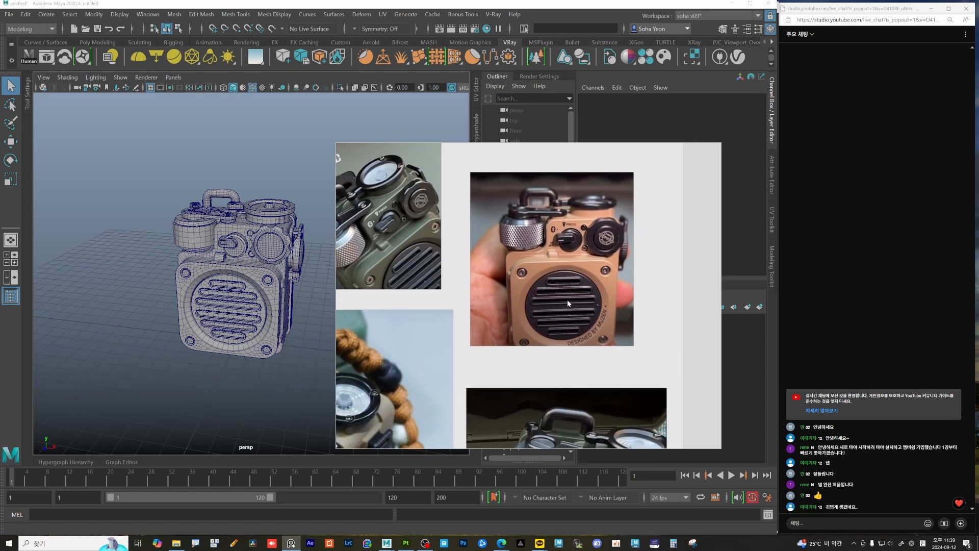
Examine the photo of the tan radio on the rusty chain, including its body edges, screws and speaker lettering
middle_click_drag(555, 329, 612, 389)
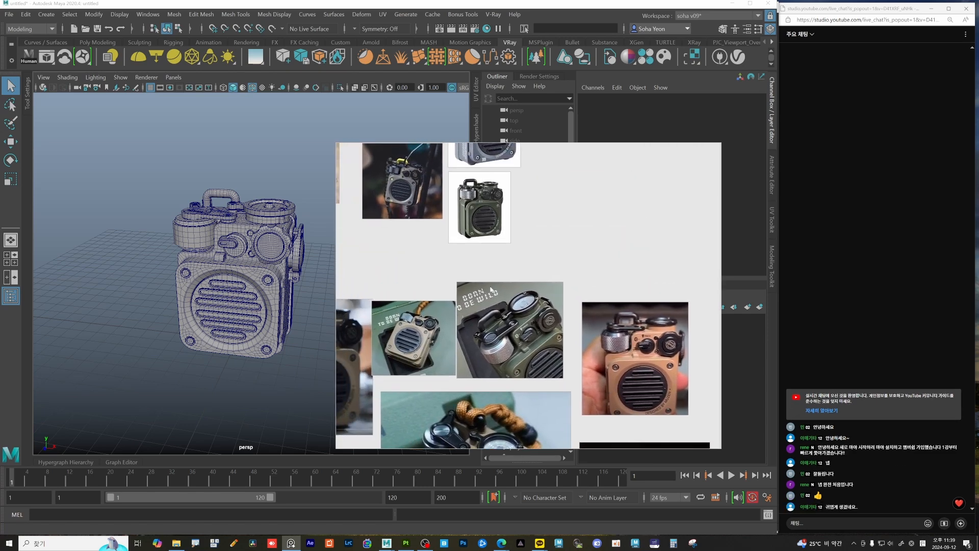
middle_click_drag(450, 245, 532, 337)
middle_click_drag(502, 293, 554, 354)
scroll(484, 315, "up", 3)
scroll(488, 316, "up", 5)
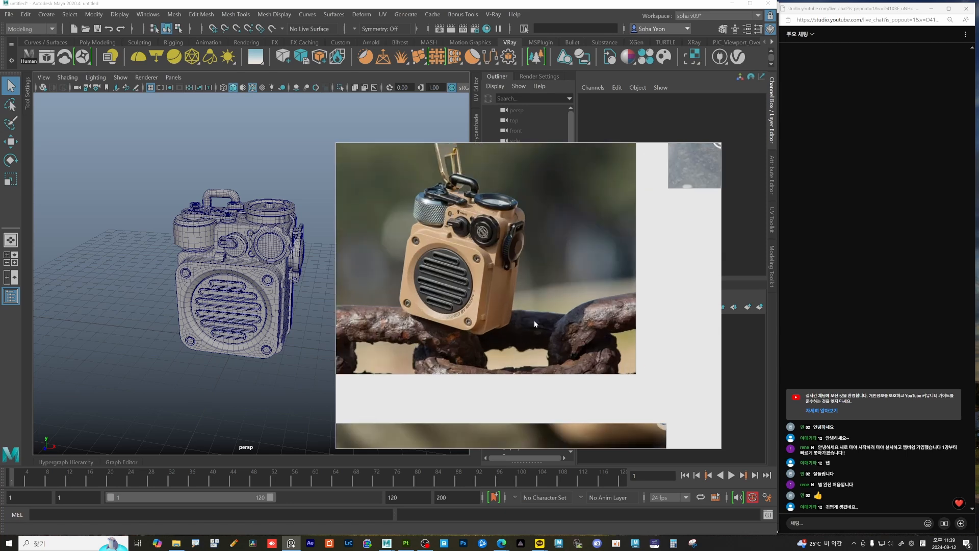
middle_click_drag(512, 327, 535, 267)
scroll(510, 263, "up", 6)
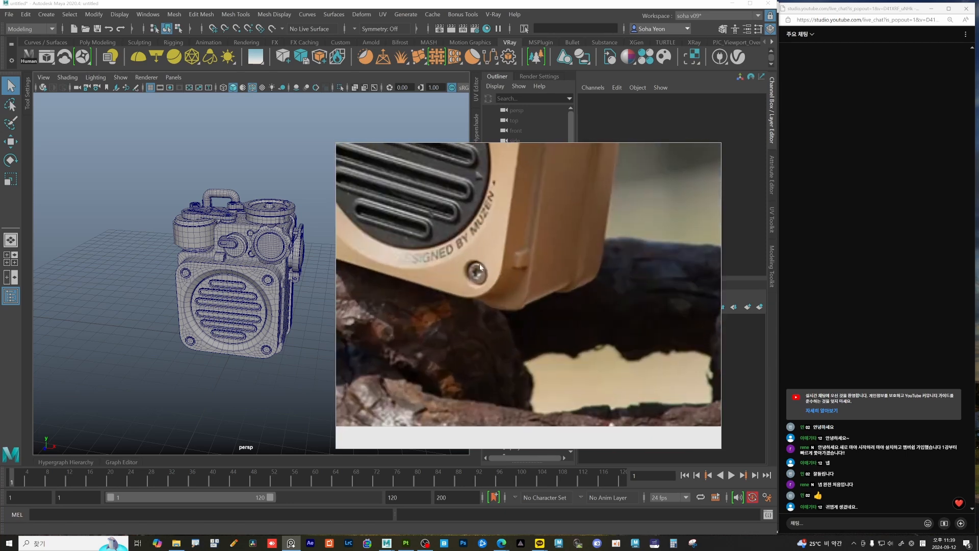
middle_click_drag(466, 247, 543, 307)
scroll(536, 265, "down", 5)
middle_click_drag(551, 270, 485, 377)
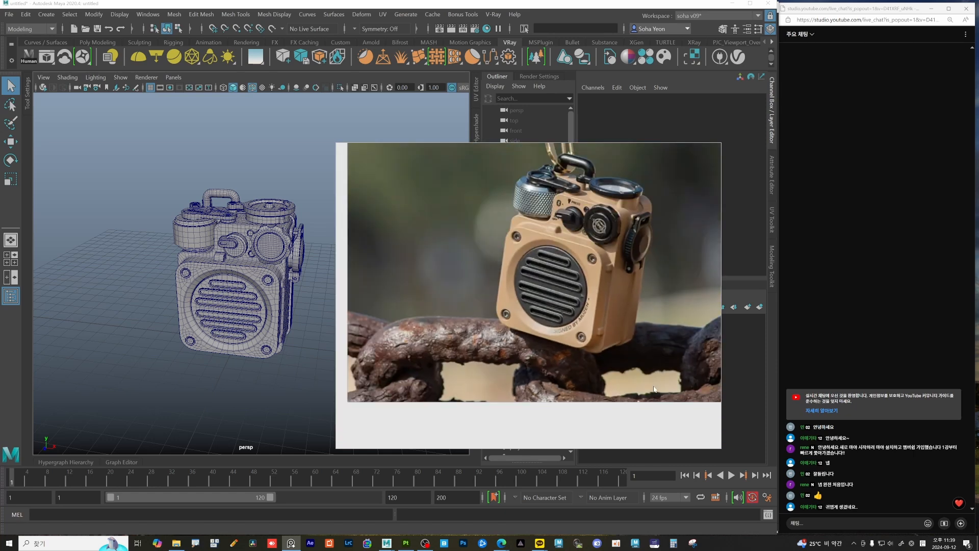
Examine the "DESIGNED BY MUZEN" lettering around the speaker grille in the dark grey radio photo
middle_click_drag(599, 443, 572, 335)
scroll(572, 335, "down", 3)
middle_click_drag(610, 390, 488, 253)
middle_click_drag(592, 376, 463, 280)
scroll(574, 329, "up", 4)
scroll(578, 329, "up", 3)
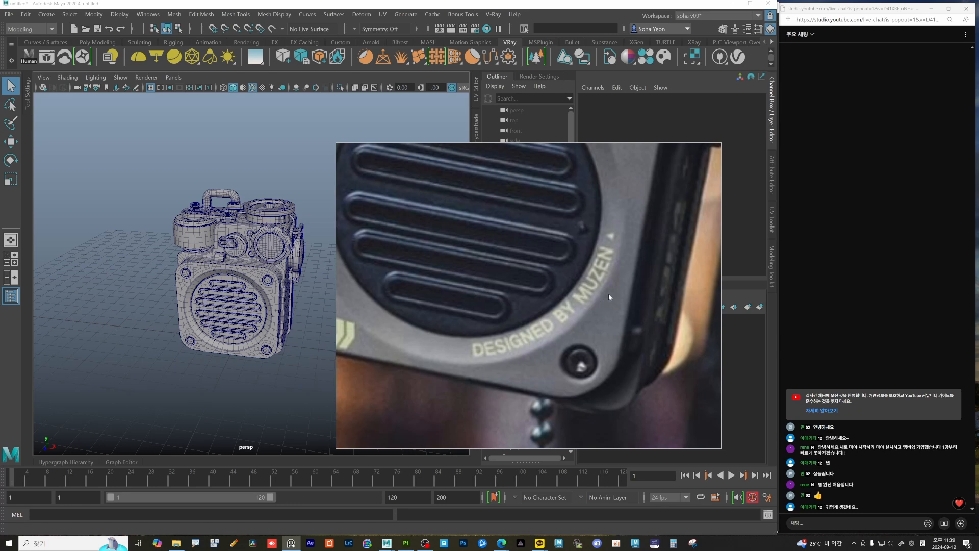
scroll(591, 297, "down", 7)
scroll(567, 296, "up", 6)
scroll(579, 282, "up", 2)
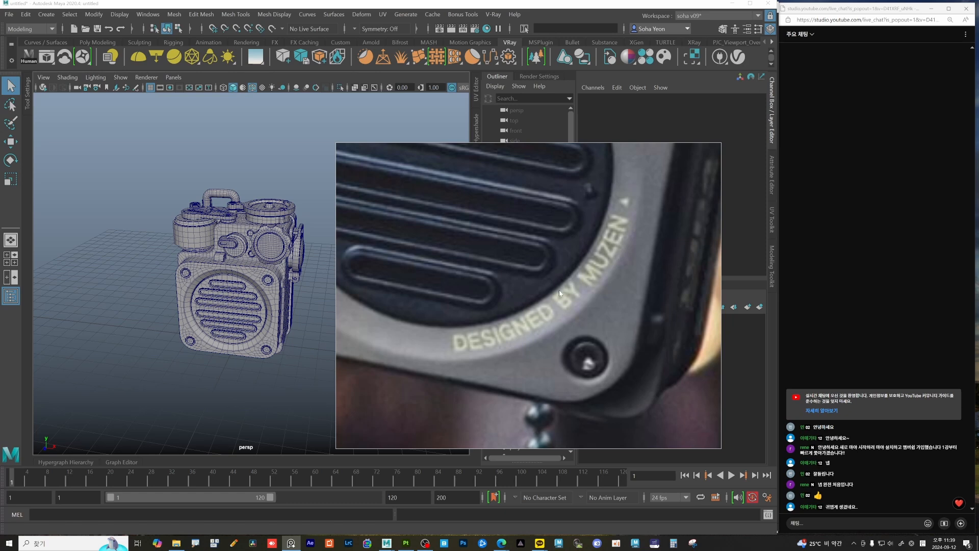
scroll(583, 298, "down", 1)
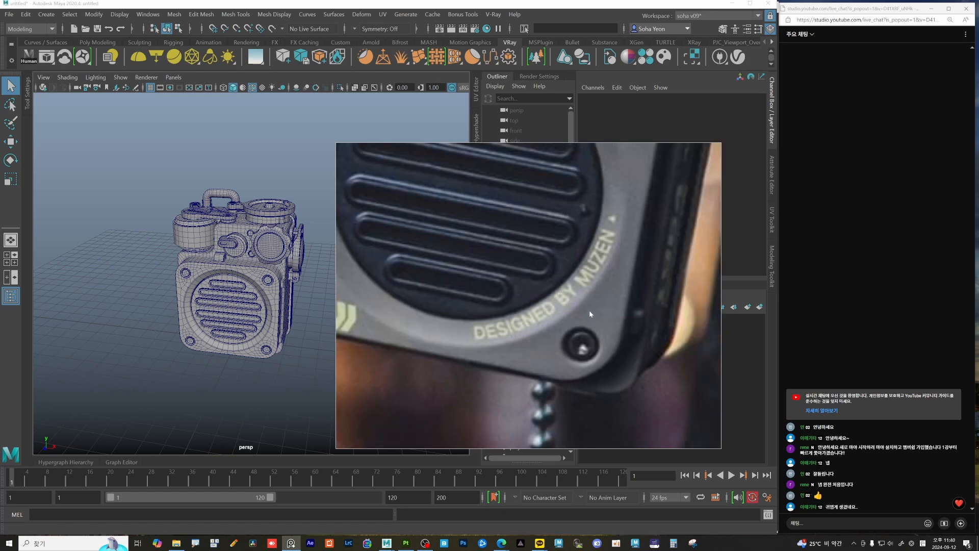
Examine the remaining reference photos, especially the wet grey radio against tree bark, and move the board off the scene
scroll(534, 262, "down", 6)
middle_click_drag(575, 259, 513, 277)
scroll(513, 278, "down", 4)
middle_click_drag(612, 323, 488, 304)
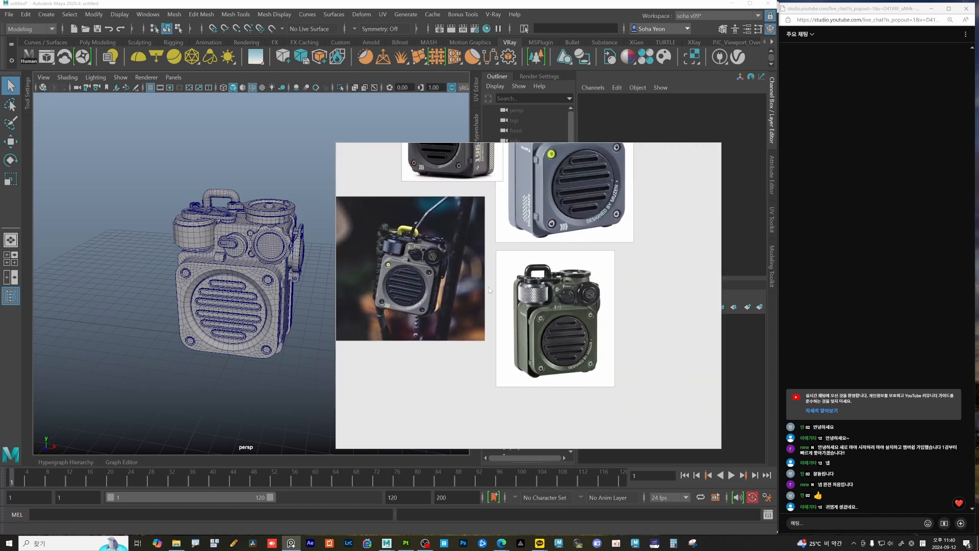
middle_click_drag(446, 277, 554, 288)
middle_click_drag(565, 237, 554, 408)
middle_click_drag(634, 189, 610, 278)
scroll(610, 278, "up", 4)
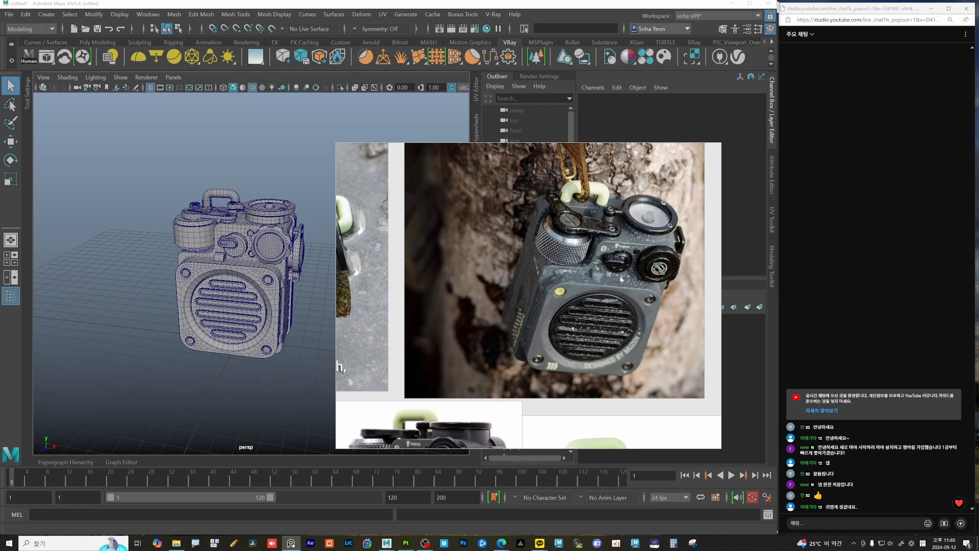
scroll(596, 289, "up", 5)
scroll(572, 252, "down", 3)
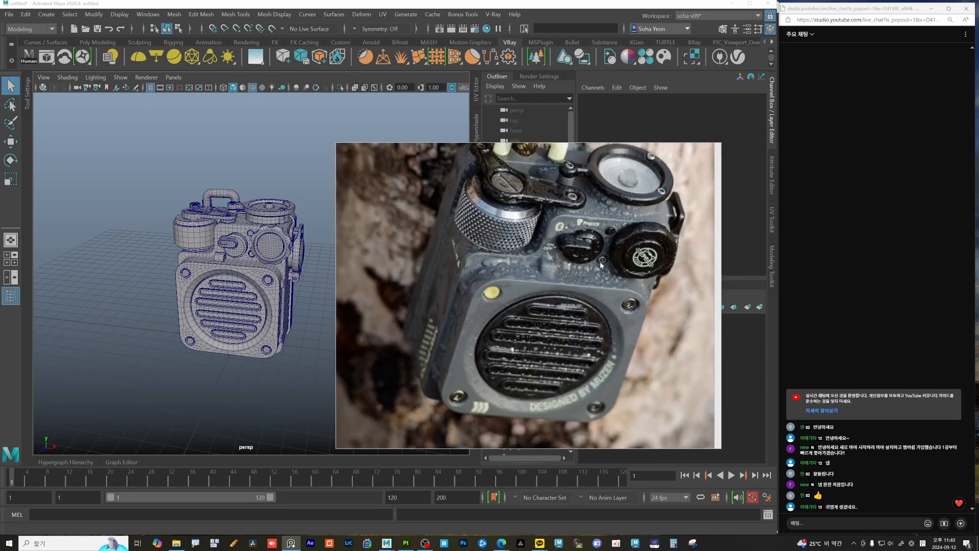
right_click_drag(552, 273, 562, 550)
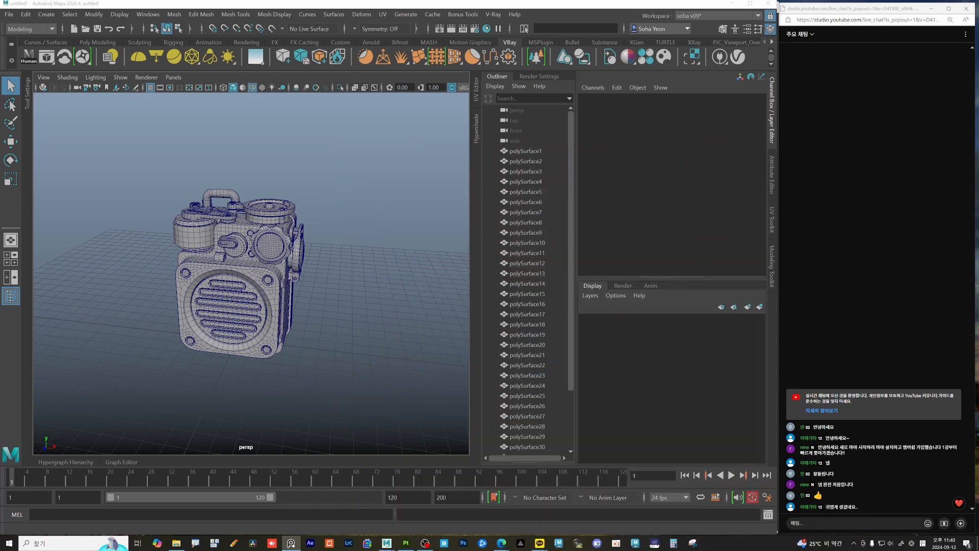
Display the radio model plain-shaded without the wireframe overlay and inspect its front and side
mouse_move(328, 326)
left_mouse_down("alt")
mouse_move(313, 326)
mouse_move(334, 335)
mouse_move(302, 321)
mouse_move(313, 333)
left_mouse_up("alt")
left_click_drag(136, 186, 346, 375)
left_click_drag(345, 375, 262, 326, "alt")
left_click(360, 318)
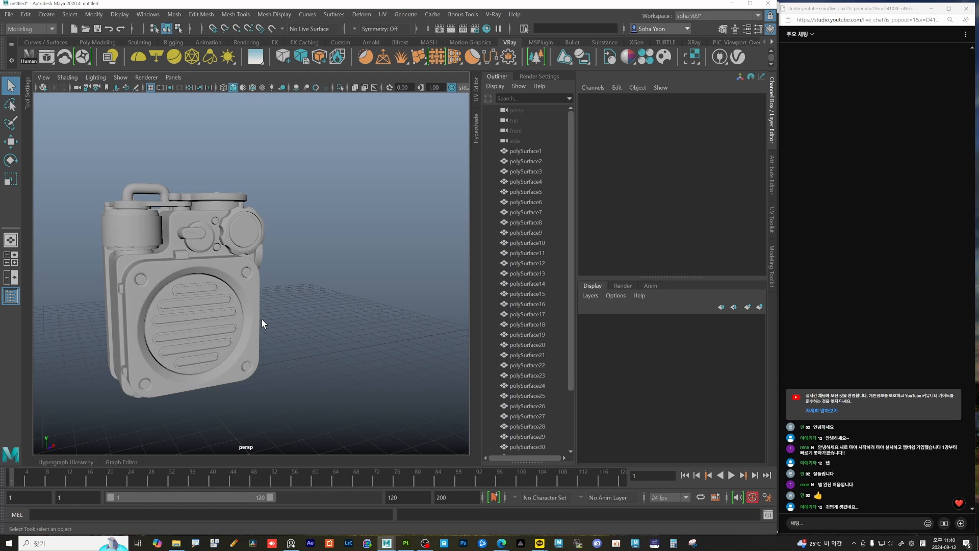
left_click_drag(251, 316, 269, 306, "alt")
mouse_move(269, 306)
middle_mouse_down("alt")
mouse_move(272, 291)
mouse_move(267, 311)
middle_mouse_up("alt")
left_click_drag(267, 311, 259, 301, "alt")
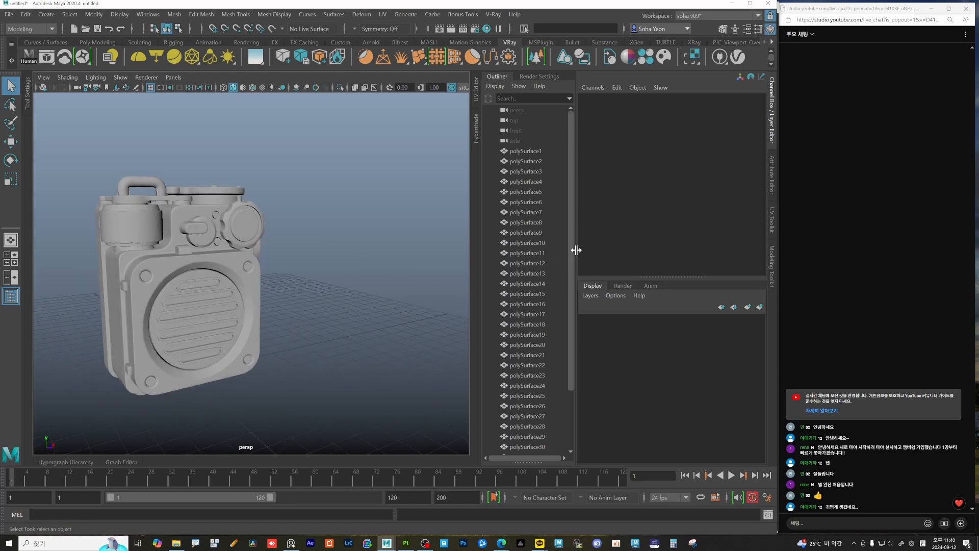
Enlarge the perspective viewport by narrowing the Channel Box and the Outliner
left_click_drag(576, 250, 683, 255)
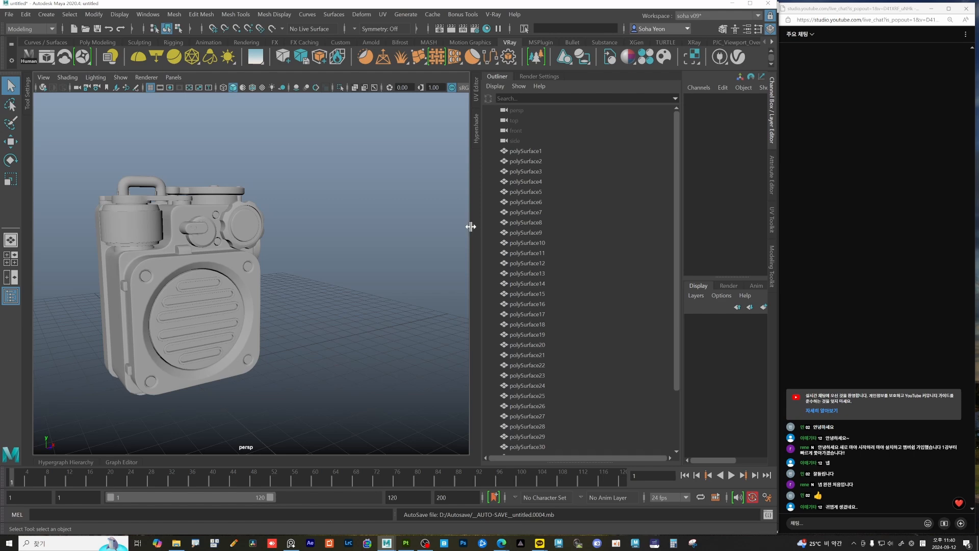
left_click_drag(470, 227, 595, 226)
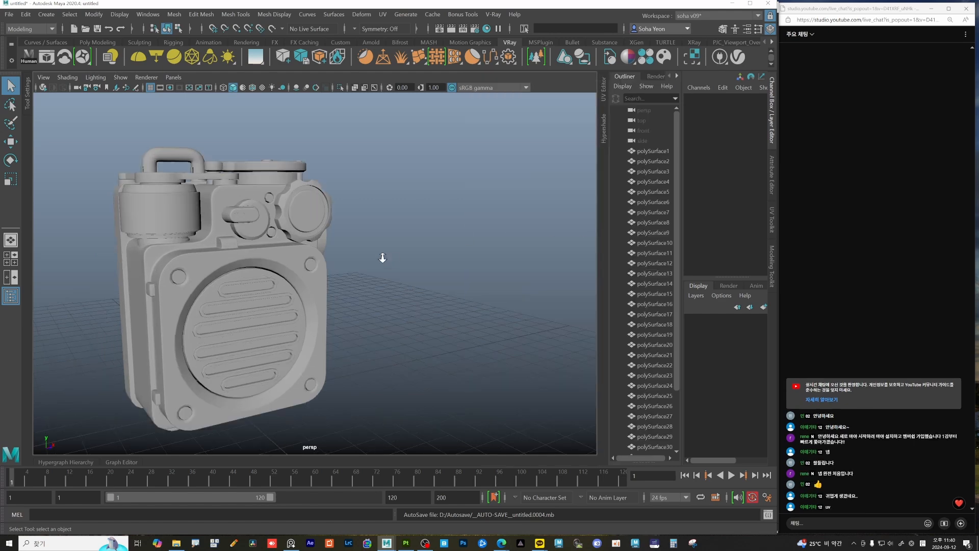
Select the mesh parts of the whole radio model in the perspective view
scroll(382, 258, "down", 2)
left_click_drag(149, 190, 333, 379)
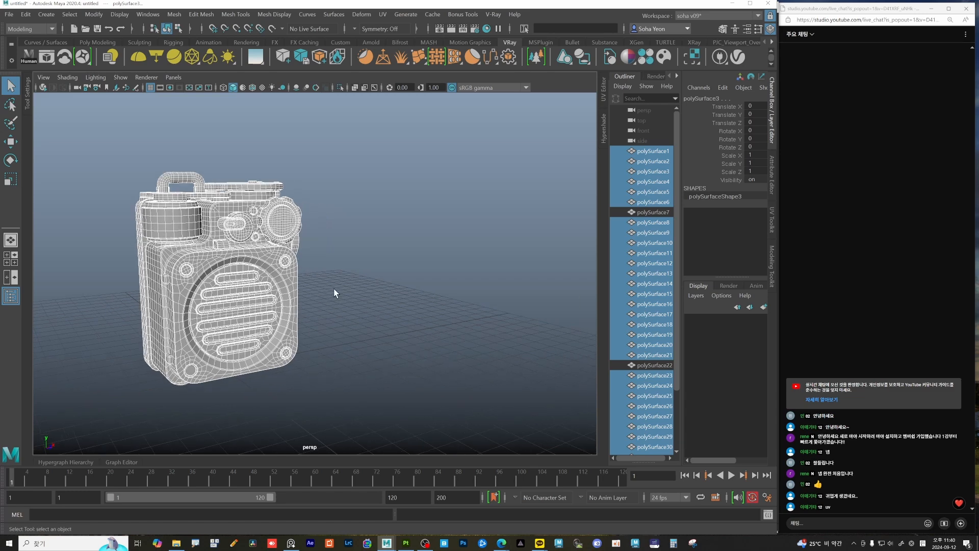
left_click_drag(134, 162, 338, 357)
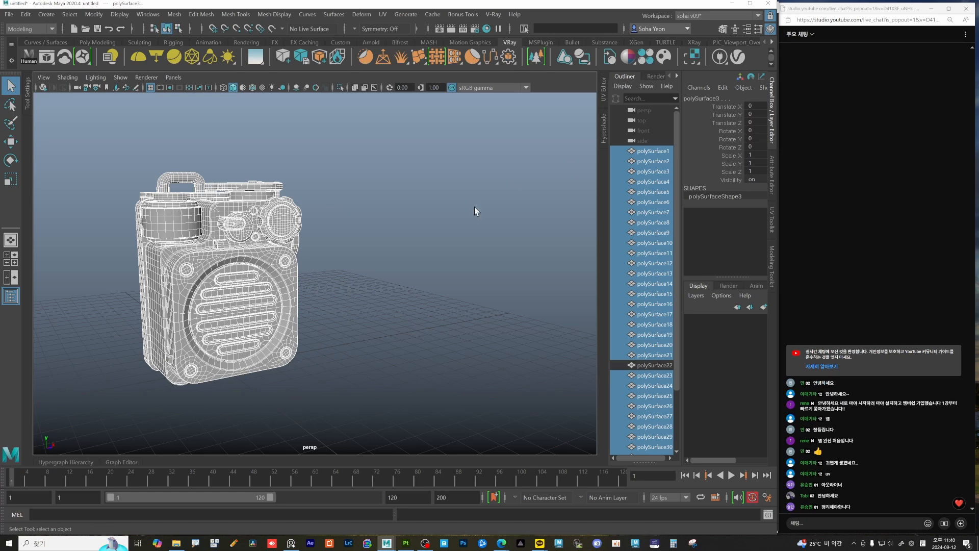
Open the UV Editor beside the perspective view and frame the UV shells of all the radio's parts
left_click(468, 239)
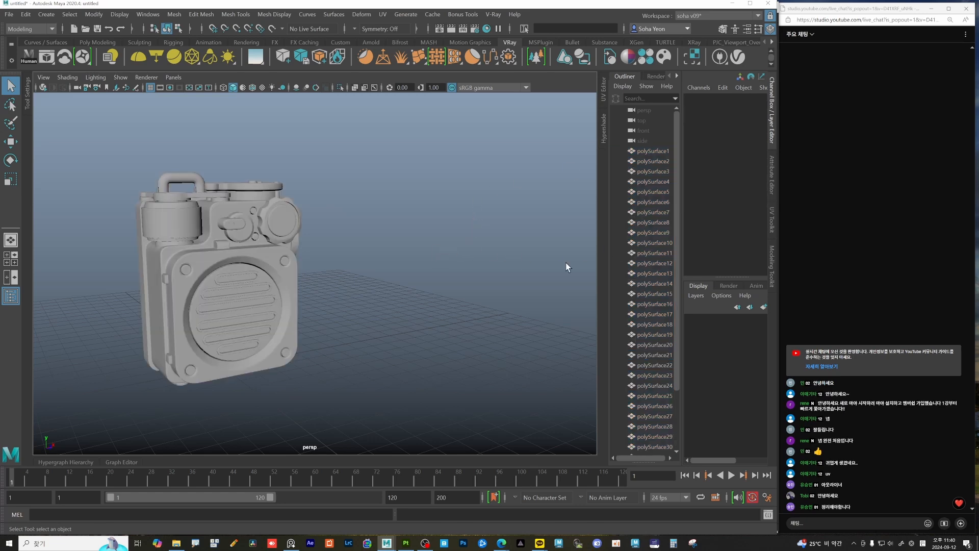
left_click(604, 90)
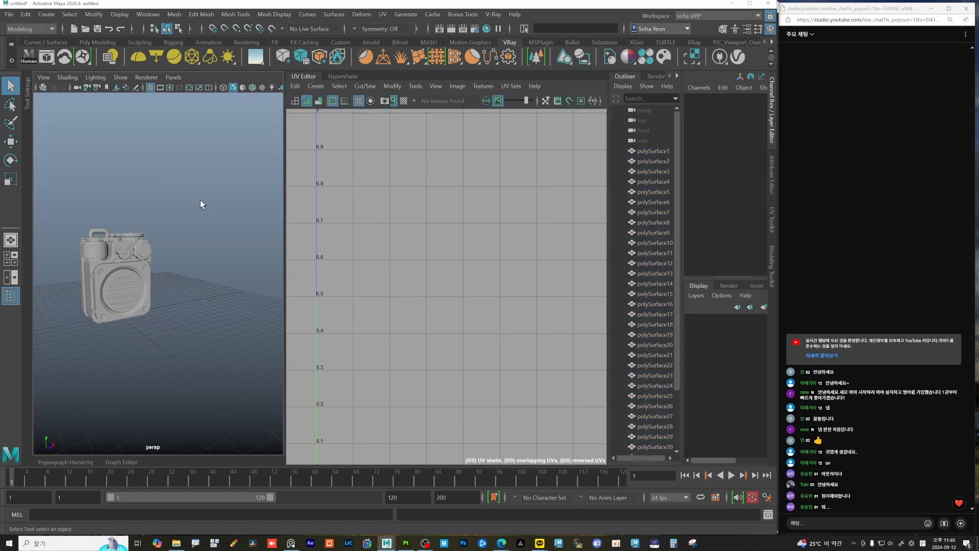
left_click_drag(55, 203, 170, 336)
key("f")
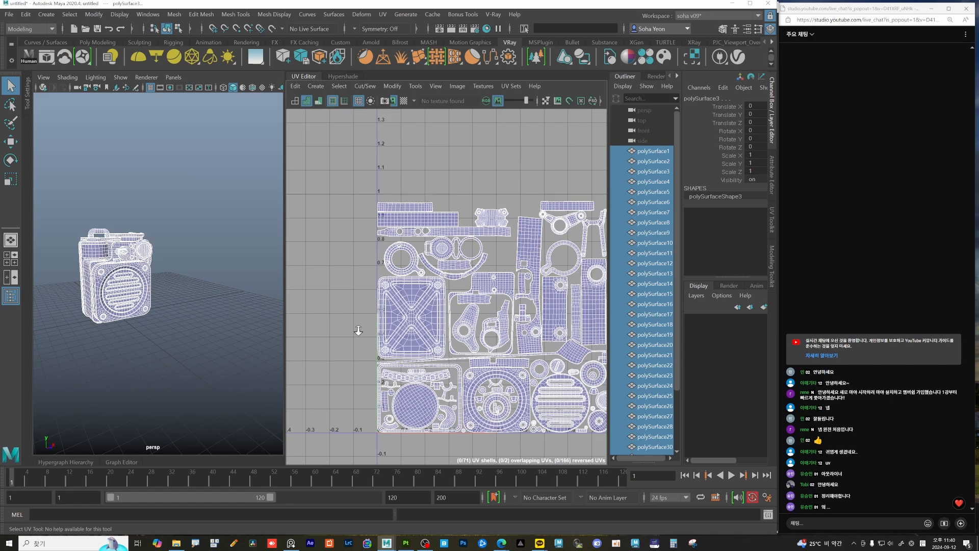
key("f")
right_click_drag(226, 334, 250, 344, "alt")
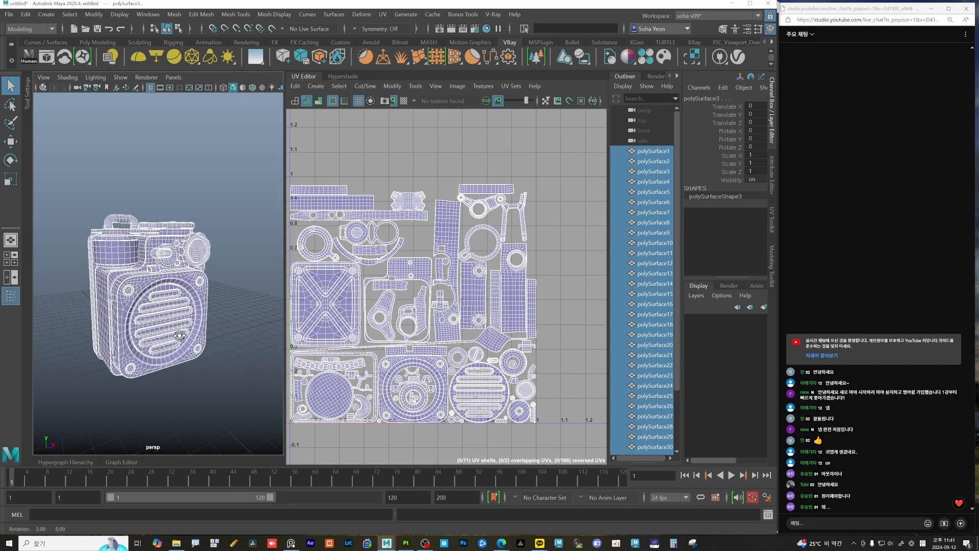
left_click_drag(250, 344, 174, 323, "alt")
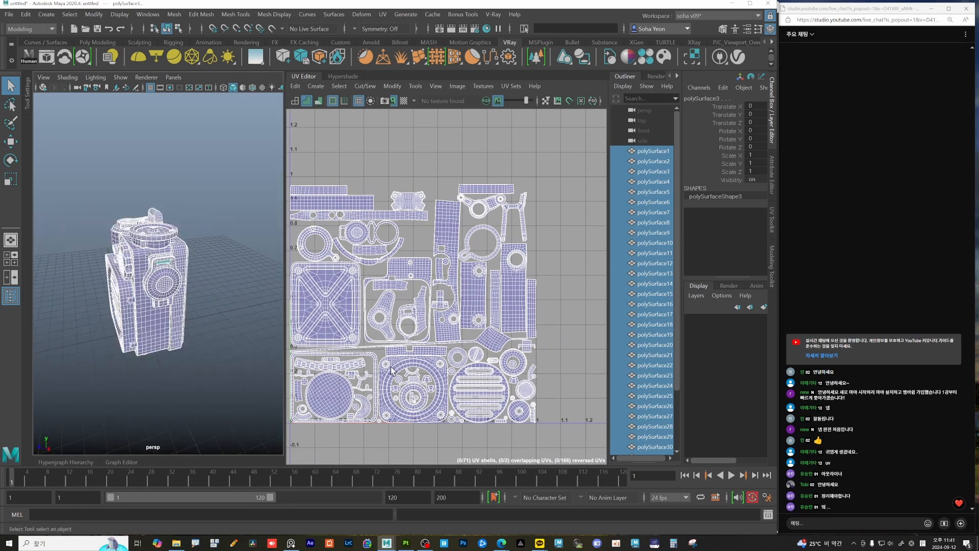
left_click_drag(245, 331, 161, 334, "alt")
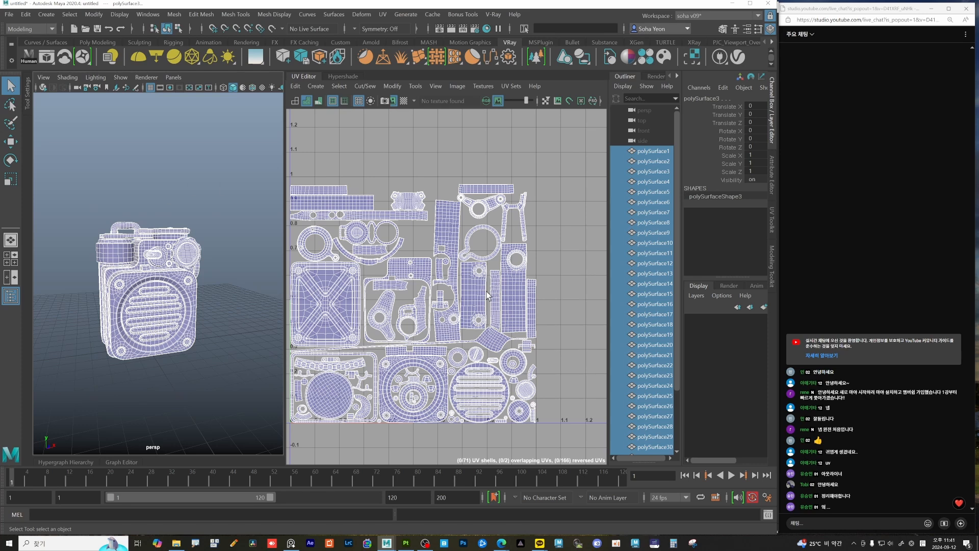
Turn on the checker map in the UV Editor and frame the U1V1 1001 tile
right_click_drag(485, 291, 439, 280, "alt")
middle_click_drag(439, 280, 356, 270, "alt")
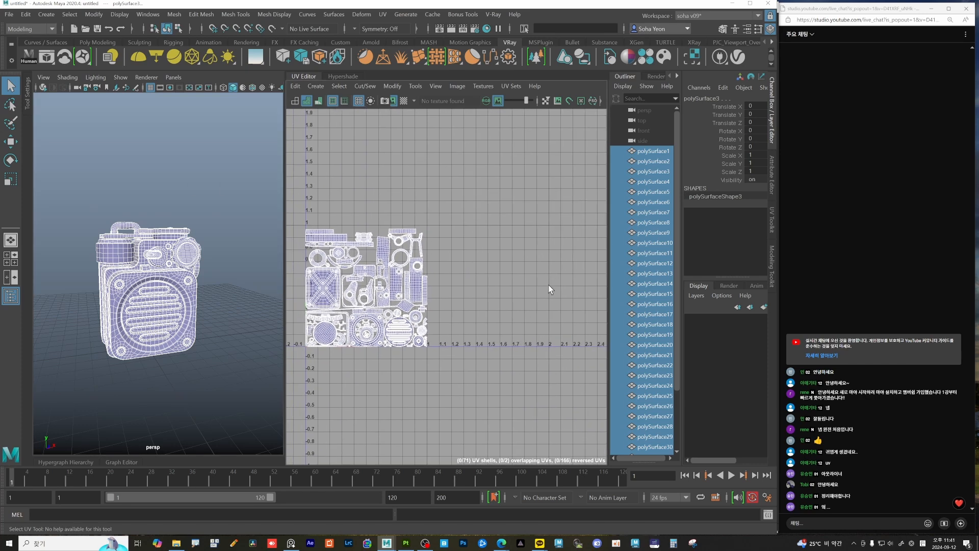
right_click_drag(547, 287, 510, 302, "alt")
middle_click_drag(509, 301, 458, 305, "alt")
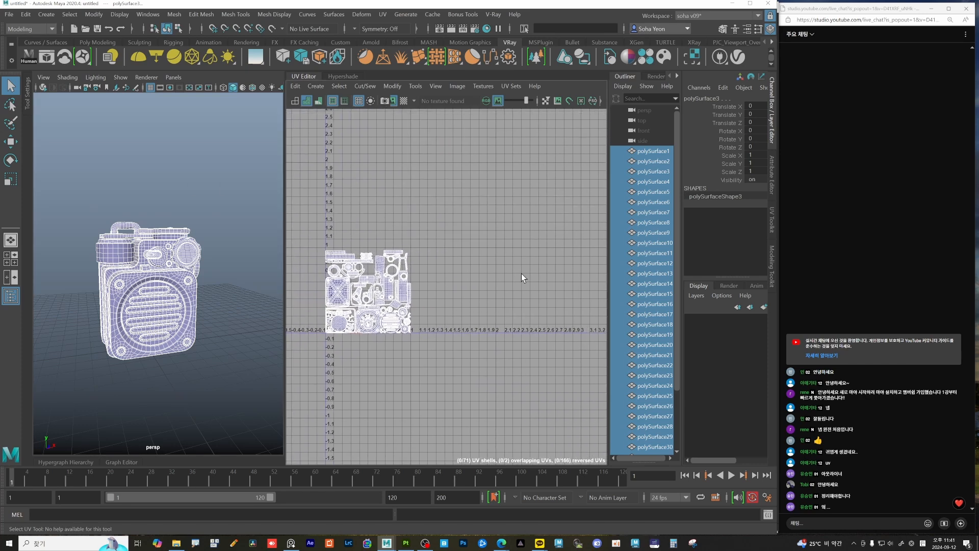
left_click(404, 101)
right_click_drag(438, 283, 560, 307, "alt")
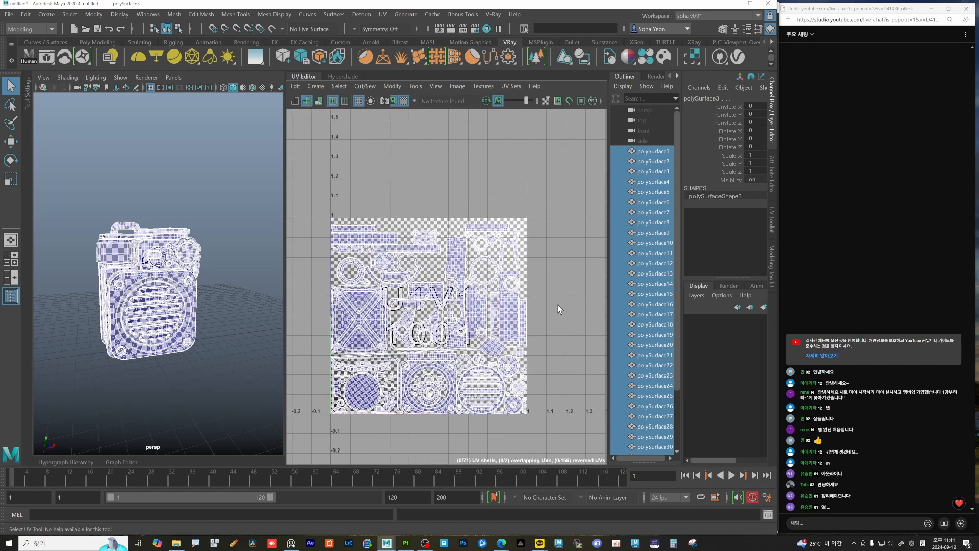
middle_click_drag(453, 302, 488, 252, "alt")
right_click_drag(464, 286, 485, 293, "alt")
middle_click_drag(485, 294, 468, 295, "alt")
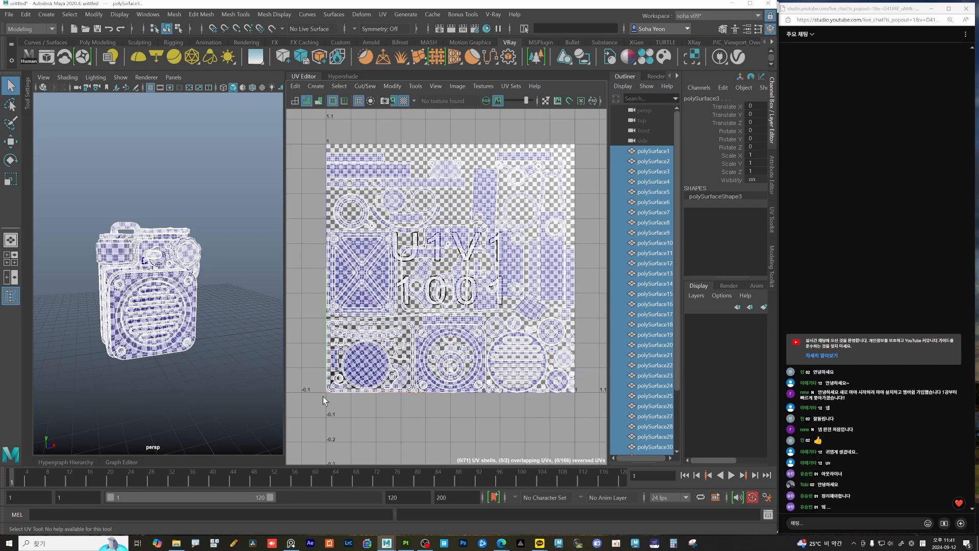
Examine the size and direction of the checker squares on the radio's front, side and top
left_click_drag(176, 342, 207, 351, "alt")
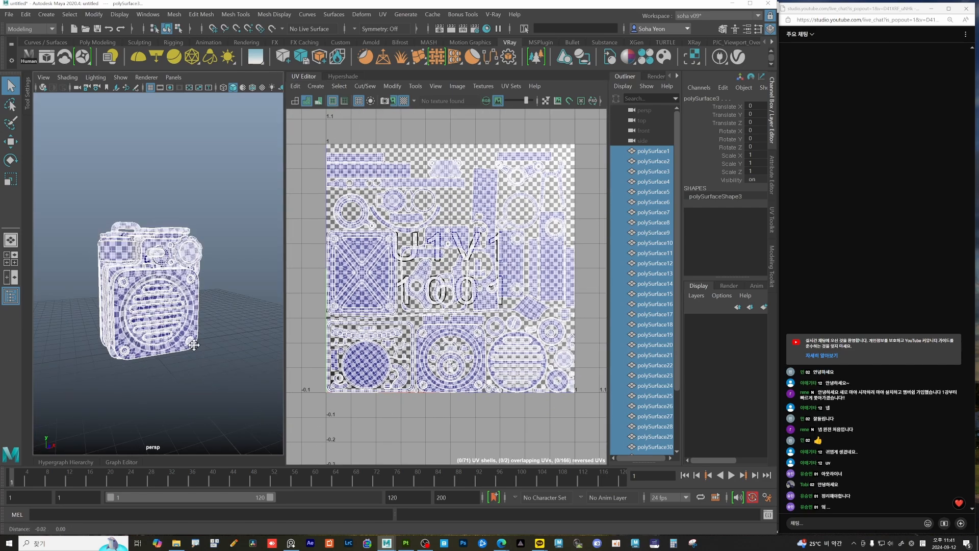
middle_click_drag(190, 347, 206, 349, "alt")
right_click_drag(189, 347, 207, 351, "alt")
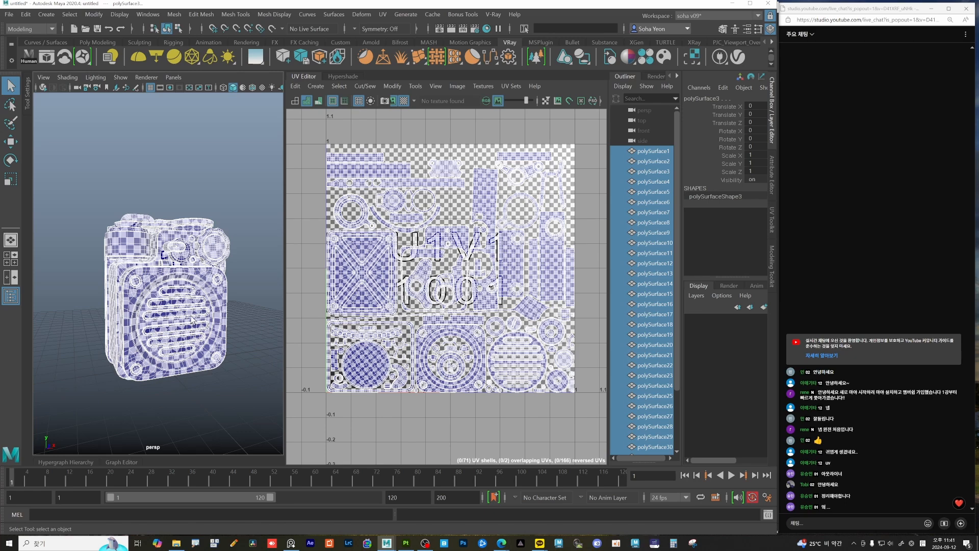
left_click_drag(182, 326, 161, 286, "alt")
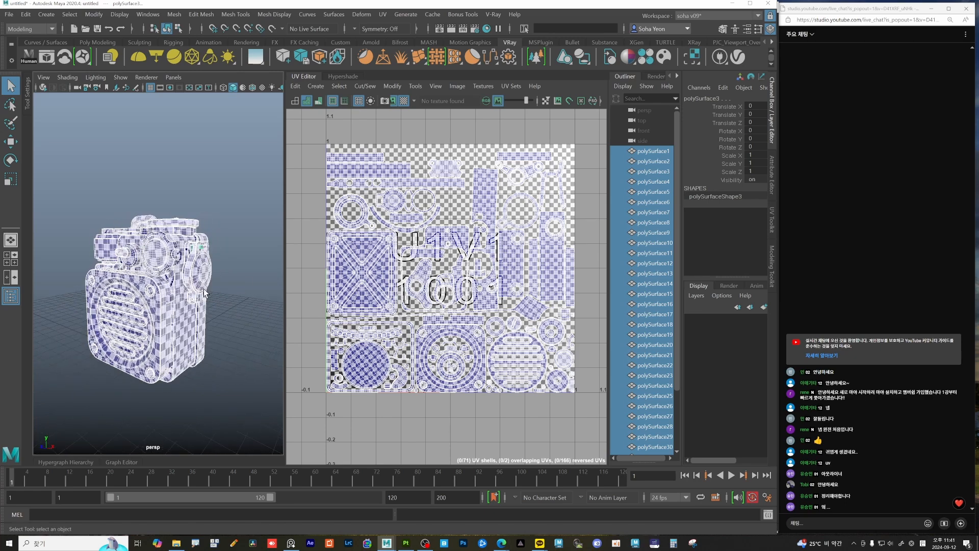
right_click_drag(162, 286, 195, 289, "alt")
left_click_drag(168, 270, 191, 290, "alt")
left_click_drag(193, 371, 225, 382, "alt")
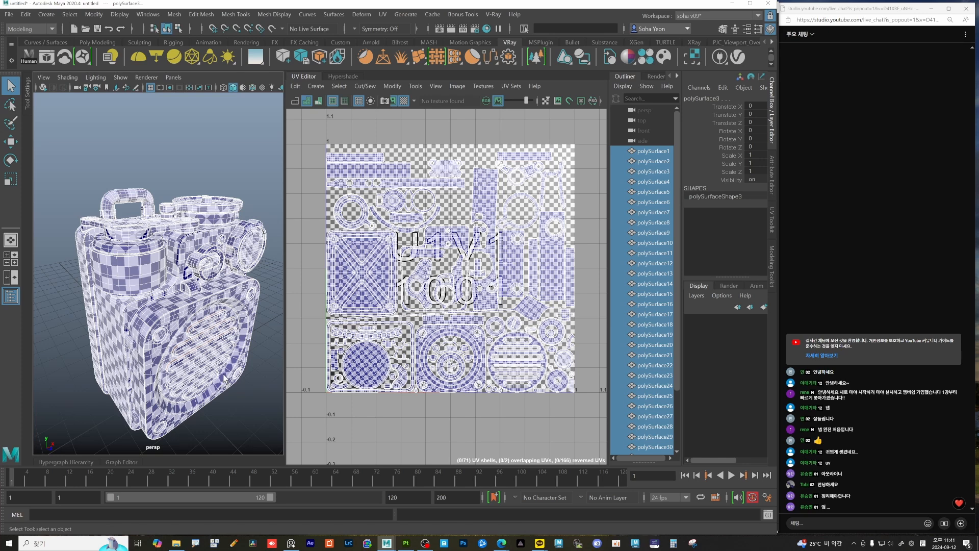
mouse_move(173, 318)
left_mouse_down("alt")
mouse_move(143, 319)
mouse_move(153, 320)
left_mouse_up("alt")
Display the UVs of the main body piece alone, and reselect all the radio's parts
left_click(222, 191)
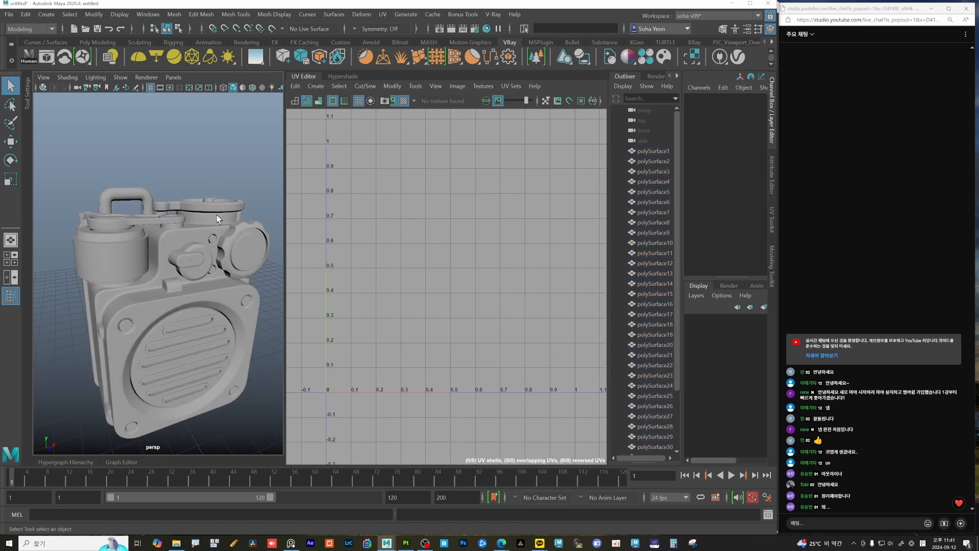
left_click(195, 243)
right_click_drag(208, 226, 157, 208, "alt")
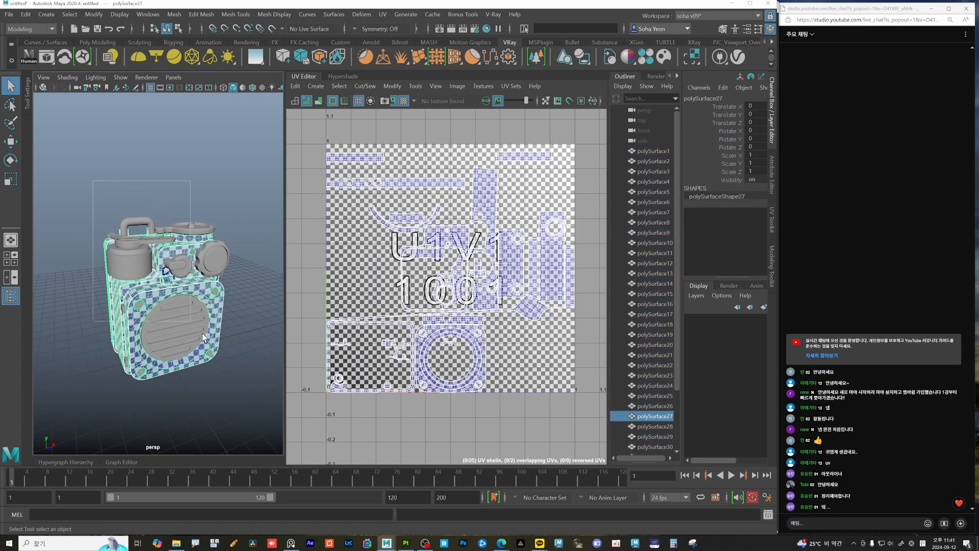
left_click_drag(204, 339, 167, 269)
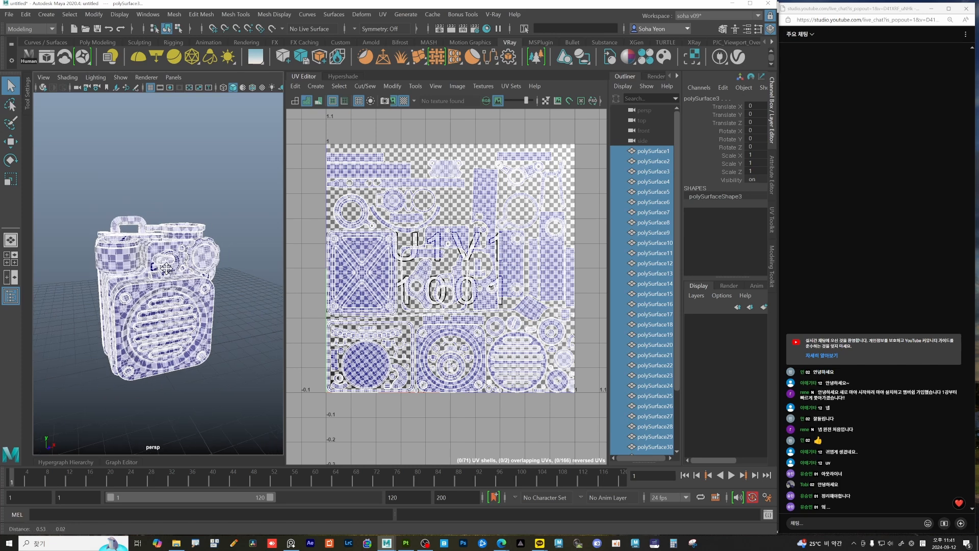
middle_click_drag(166, 269, 160, 269, "alt")
right_click_drag(160, 269, 170, 270, "alt")
middle_click_drag(132, 281, 144, 266, "alt")
right_click_drag(144, 266, 157, 266, "alt")
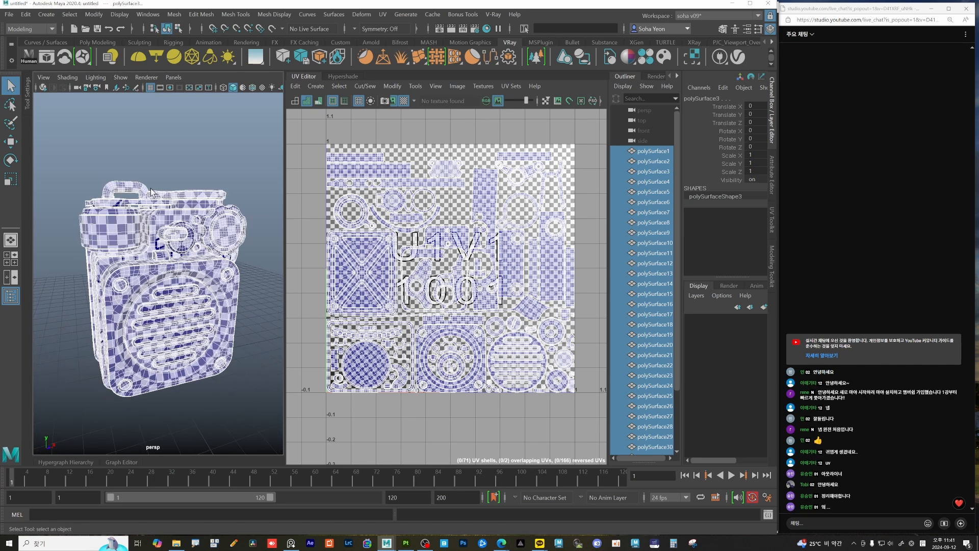
Turn off selection highlighting to examine the bare checker pattern on all parts, and turn the highlighting back on
left_click(121, 78)
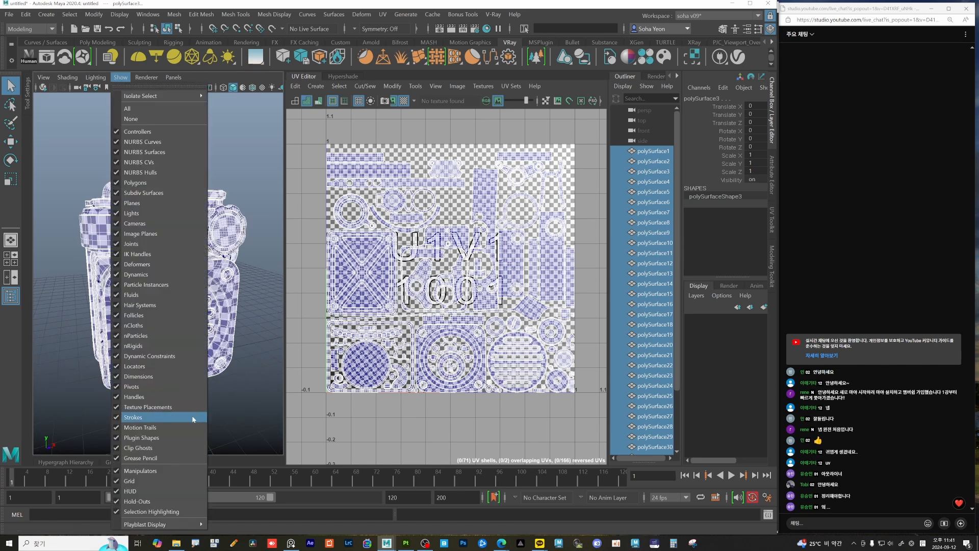
left_click(159, 515)
left_click_drag(168, 403, 166, 232, "alt")
key("ctrl+z")
key("ctrl+z")
left_click_drag(72, 159, 249, 390)
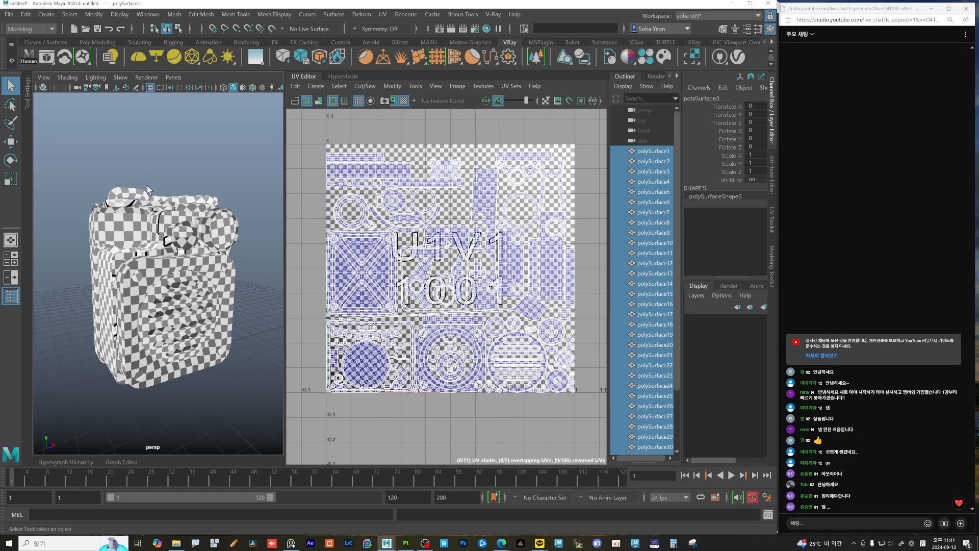
left_click(121, 77)
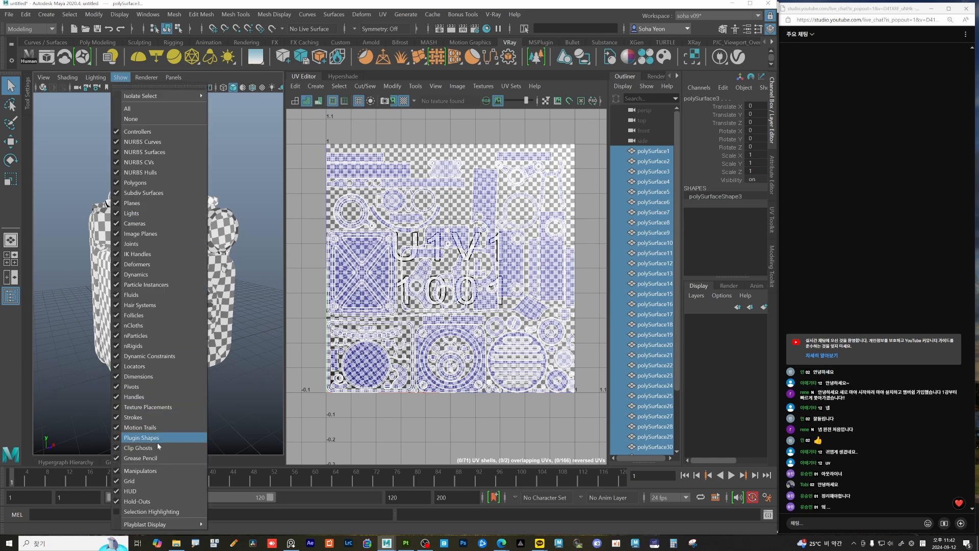
left_click(142, 511)
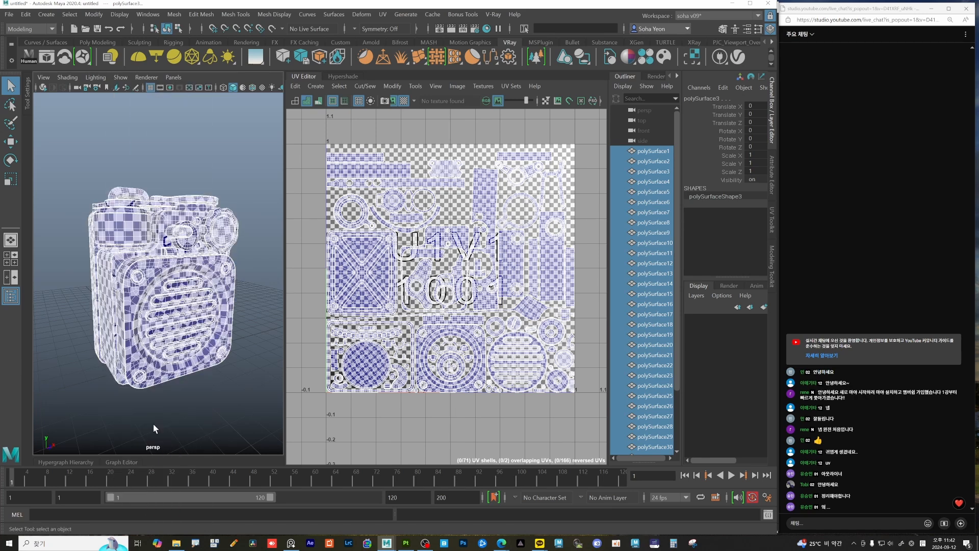
left_click_drag(214, 357, 175, 361, "alt")
left_click(232, 402)
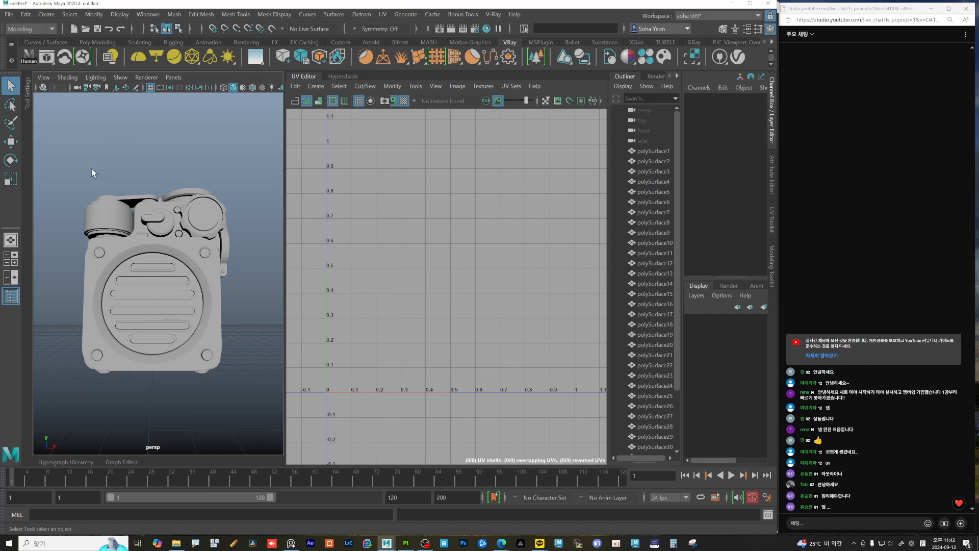
Display the whole radio's UVs once more with the wireframe over the checker map, and clear the selection
left_click_drag(91, 169, 225, 375)
left_click_drag(181, 344, 156, 333, "alt")
scroll(160, 337, "down", 3)
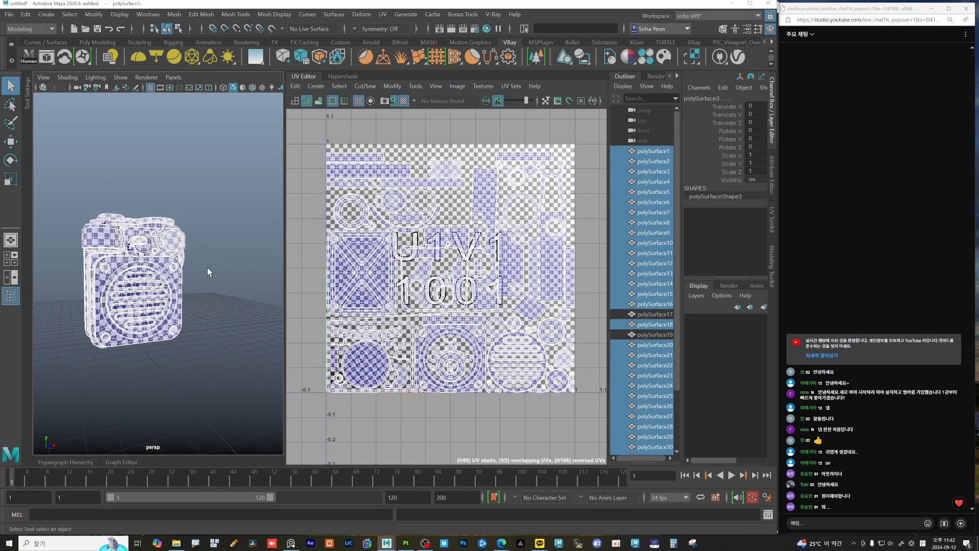
left_click(249, 304)
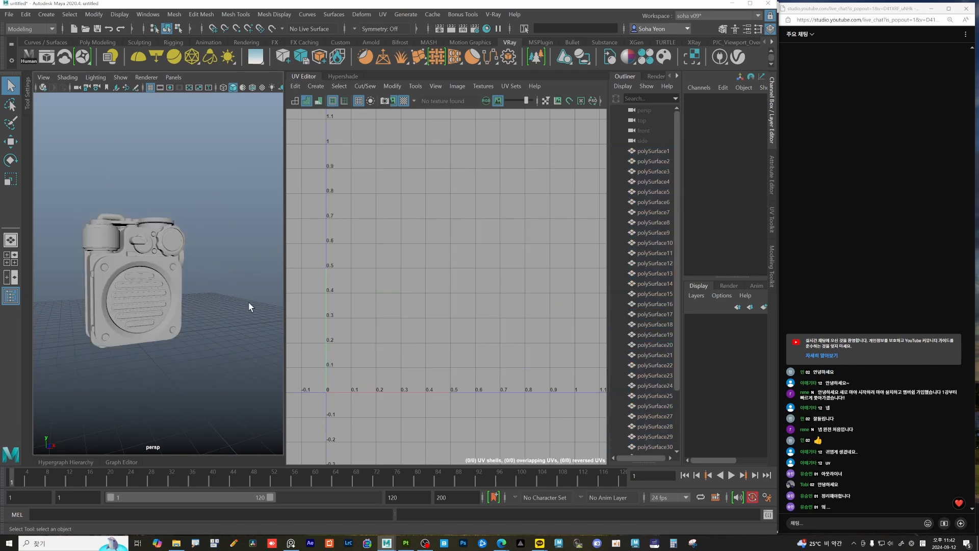
Select the front plate's corner screws one at a time to locate their UV shells in the tile
left_click(173, 329)
left_click_drag(184, 327, 171, 347, "alt")
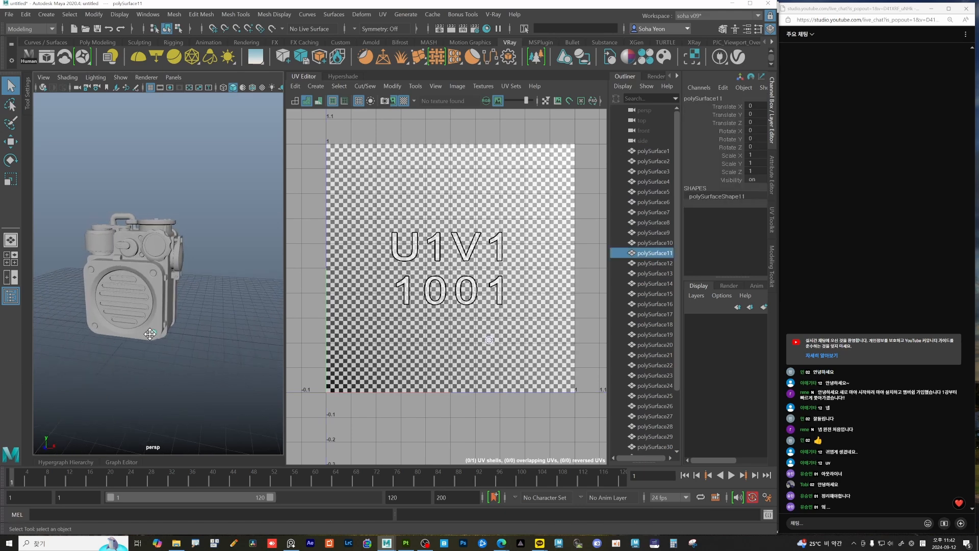
middle_click_drag(172, 347, 197, 351, "alt")
scroll(198, 351, "up", 3)
left_click_drag(198, 352, 154, 351, "alt")
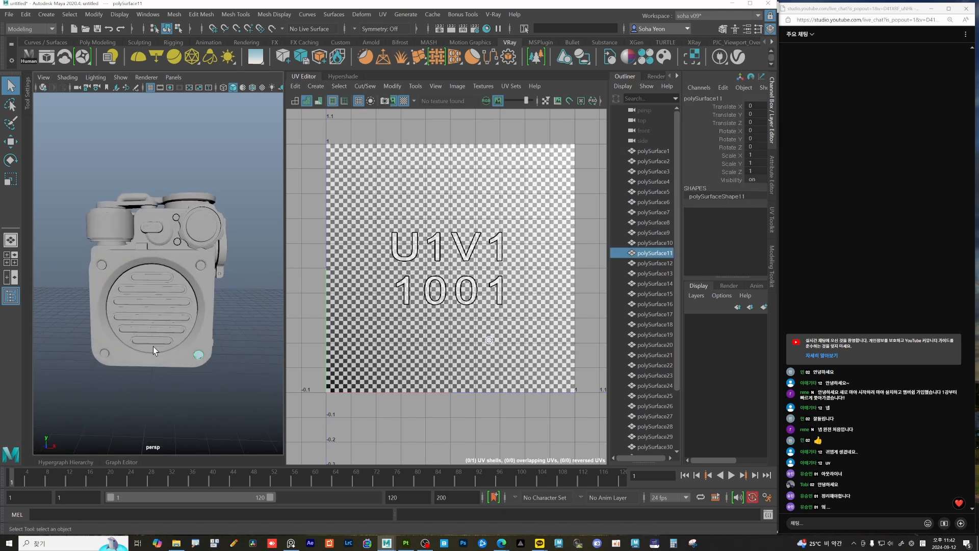
left_click(104, 353)
left_click(102, 266)
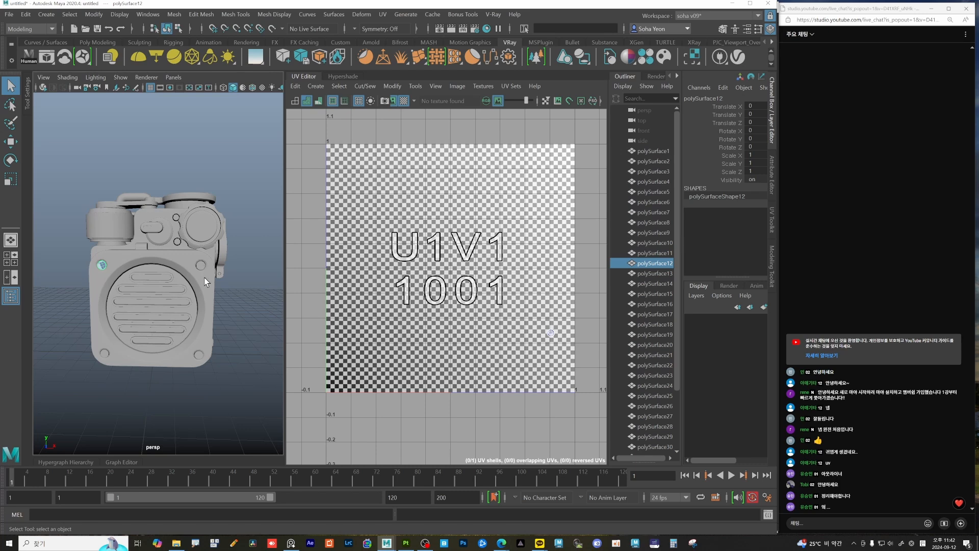
scroll(401, 349, "down", 1)
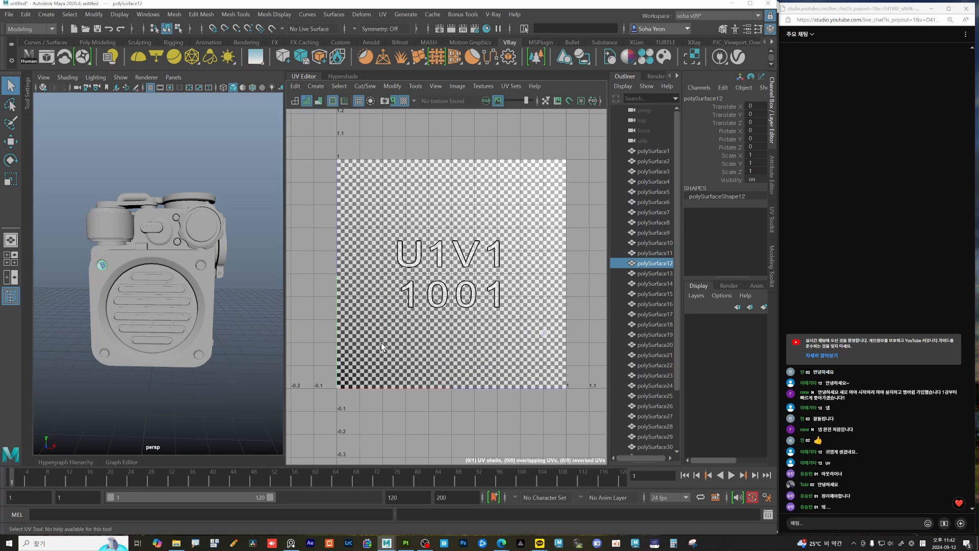
Turn off the checker map and select all four corner screws of the front speaker plate together
left_click(403, 100)
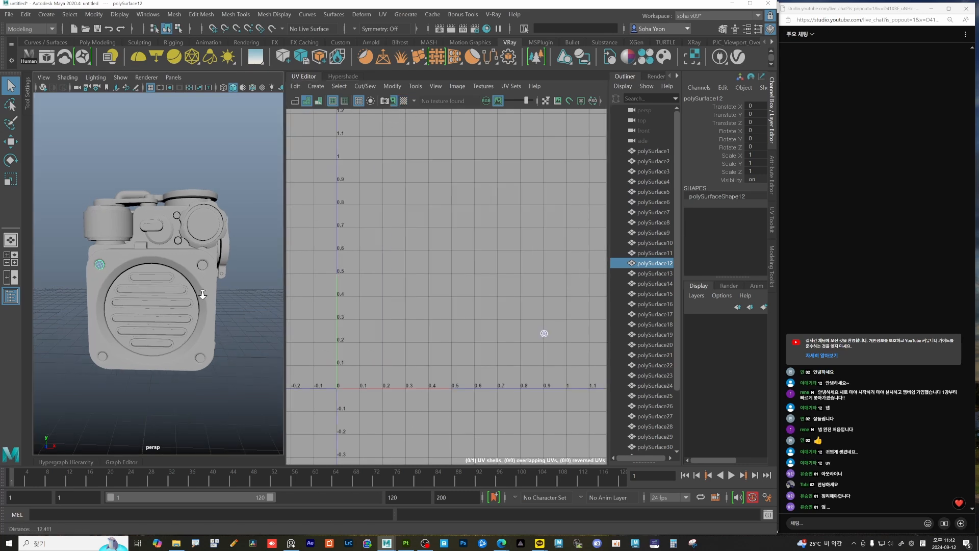
left_click(202, 263)
left_click_drag(163, 298, 107, 293, "alt")
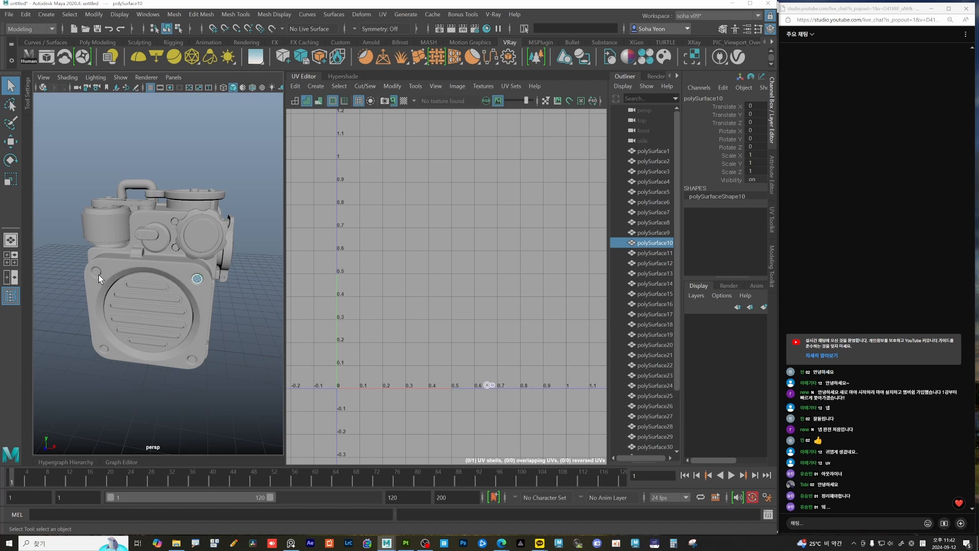
left_click(97, 274, "shift")
left_click(105, 350, "shift")
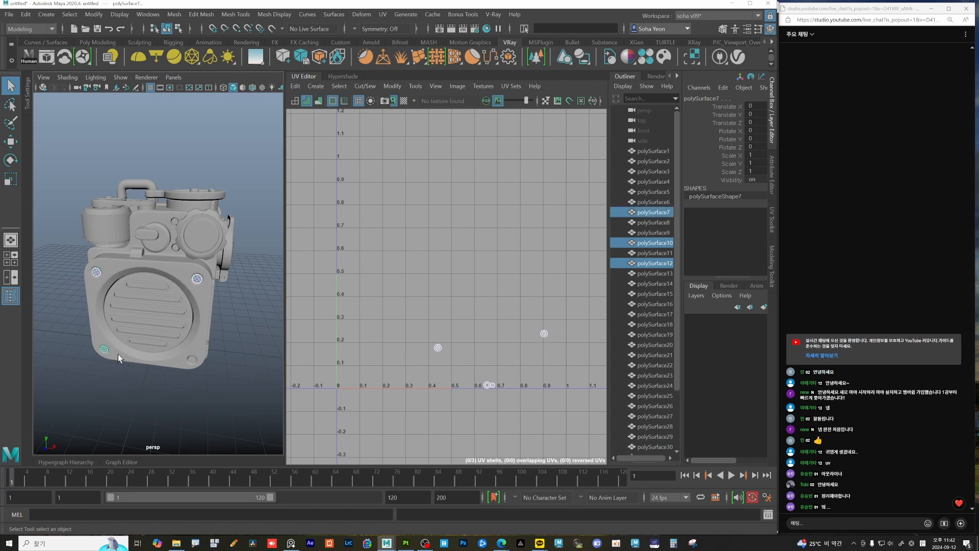
left_click(192, 359, "shift")
left_click_drag(188, 366, 213, 319, "alt")
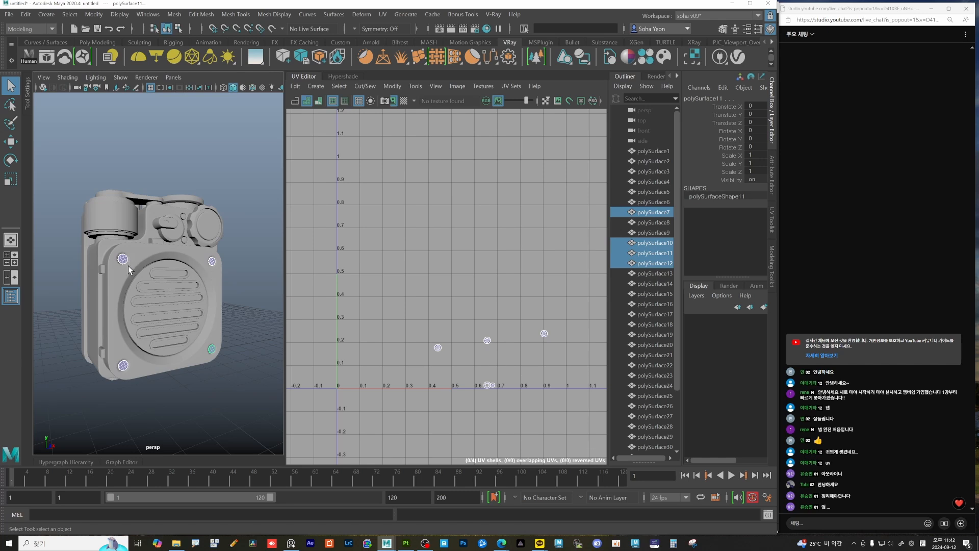
left_click_drag(216, 357, 131, 335, "alt")
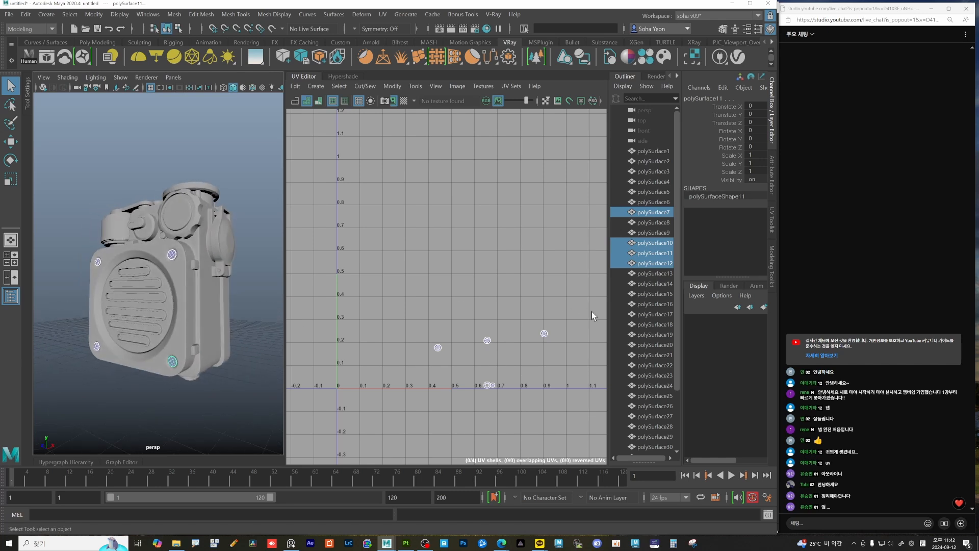
scroll(622, 247, "down", 2)
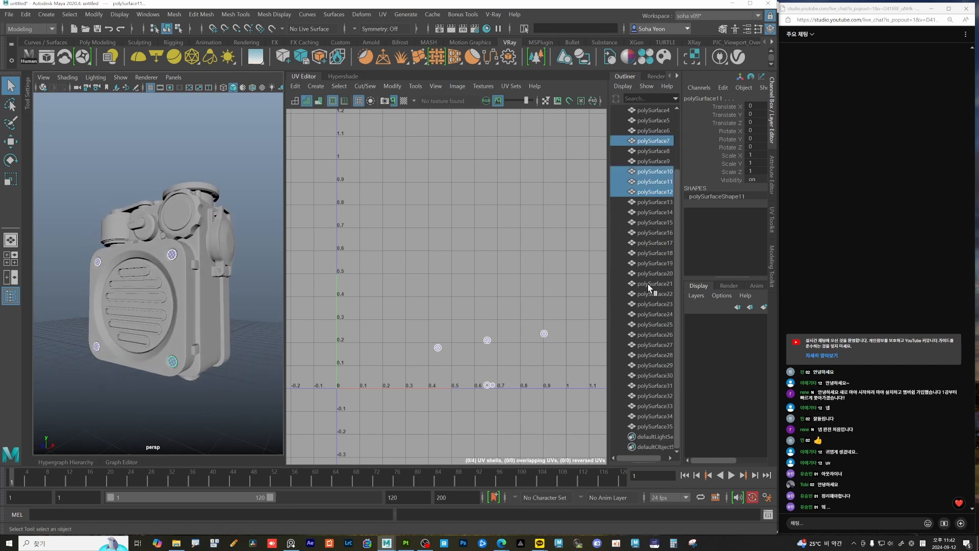
Bring up the reference photo of the radio and examine the screws on its front plate against the model
scroll(650, 288, "up", 2)
left_click_drag(206, 276, 216, 277, "alt")
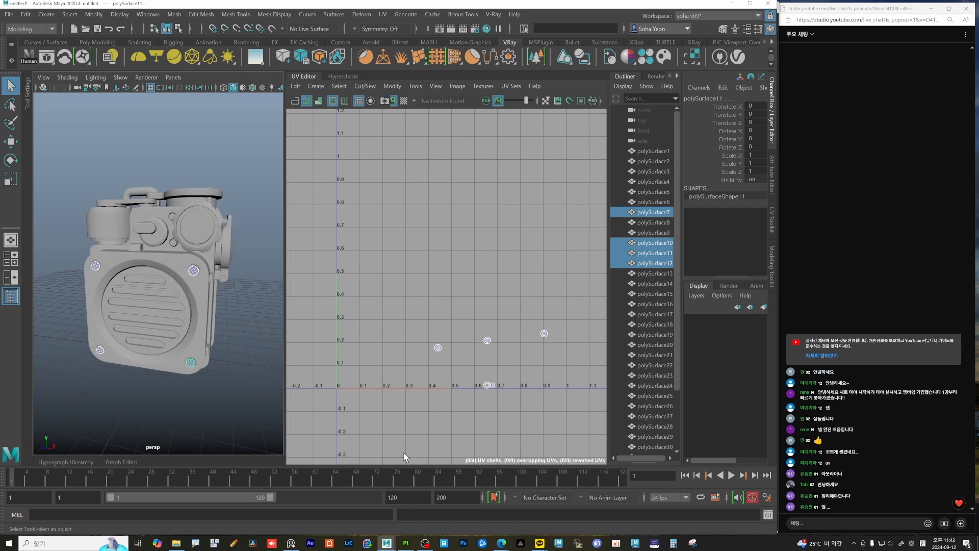
key("alt+Tab")
scroll(501, 295, "up", 2)
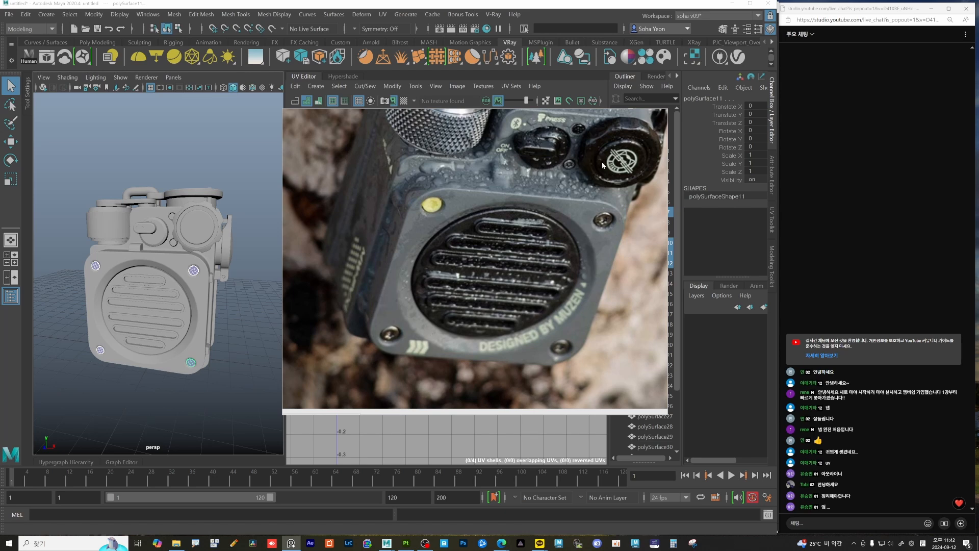
right_click_drag(488, 272, 465, 550)
Select the switch knob and the round dial together and compare both parts with the reference photo
left_click_drag(149, 322, 155, 325, "alt")
right_click_drag(154, 325, 162, 340, "alt")
mouse_move(162, 341)
left_mouse_down("alt")
mouse_move(151, 356)
mouse_move(161, 353)
left_mouse_up("alt")
left_click_drag(196, 266, 177, 265, "alt")
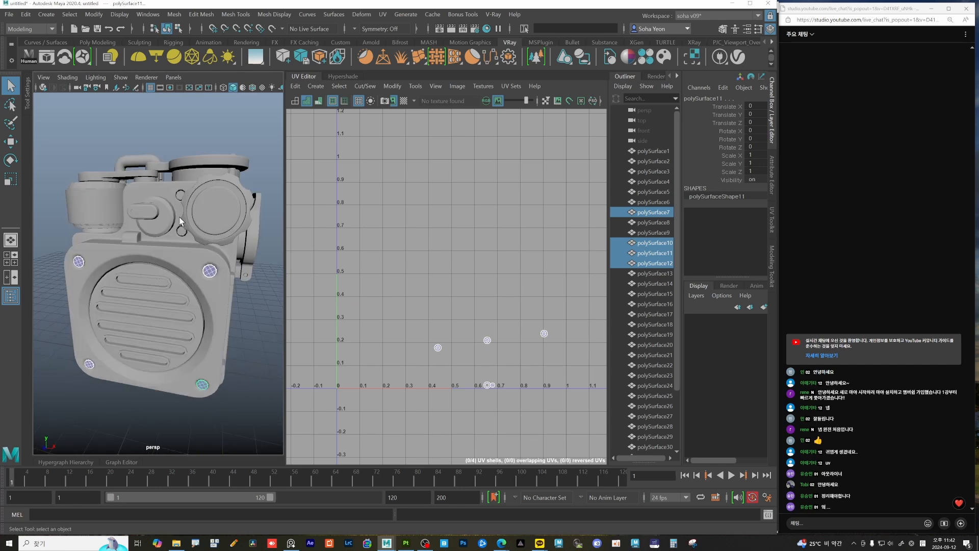
middle_click_drag(169, 208, 153, 255, "alt")
right_click_drag(143, 254, 157, 265, "alt")
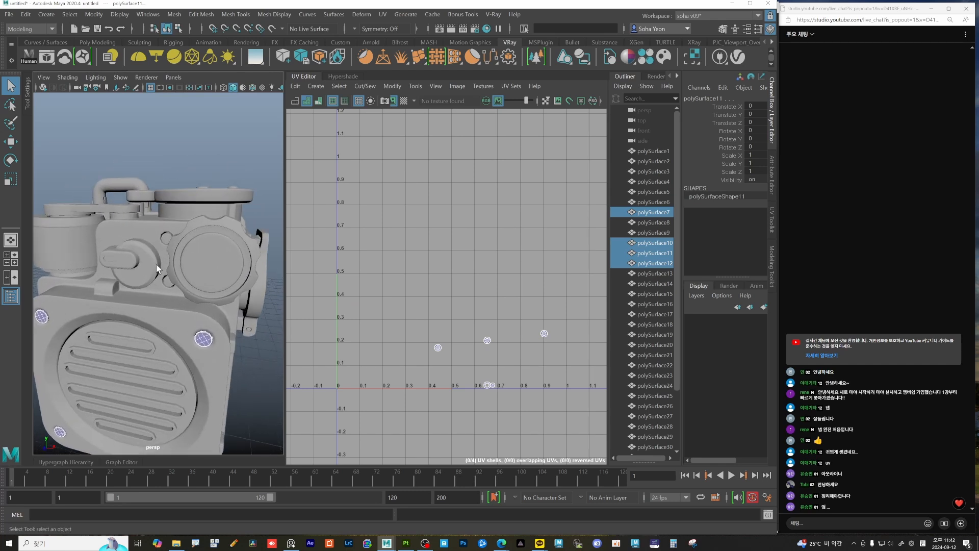
left_click(156, 264)
left_click(211, 278, "shift")
middle_click_drag(211, 277, 206, 287, "alt")
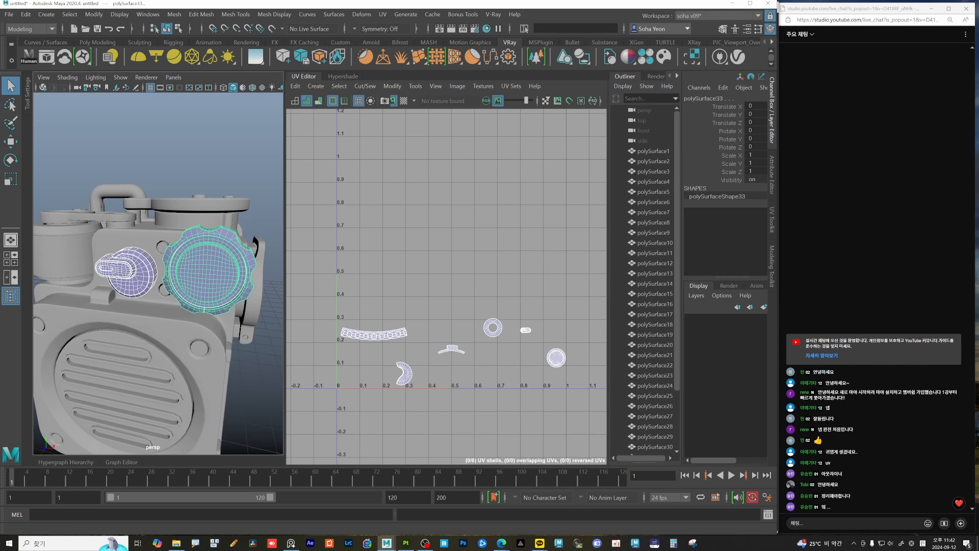
left_click(291, 543)
right_click_drag(479, 352, 467, 257)
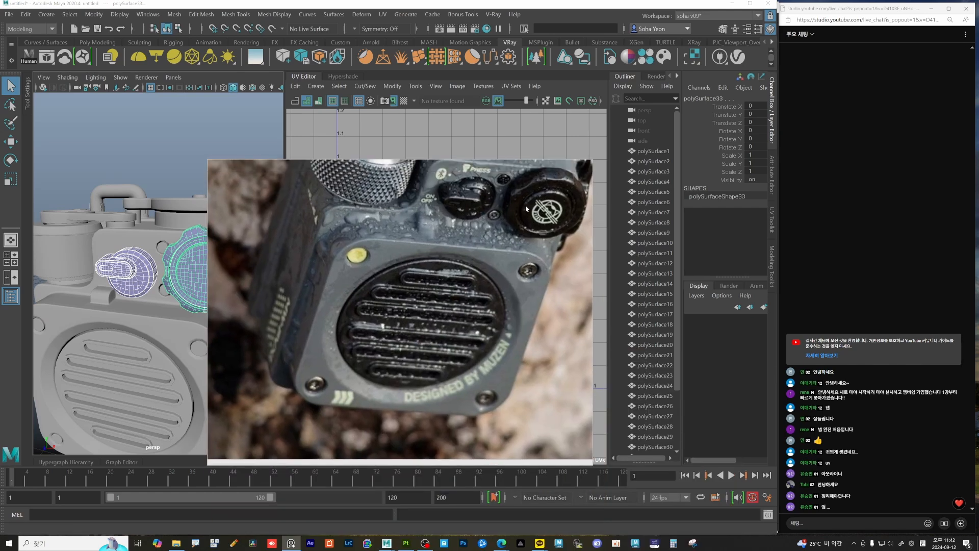
Rotate the round dial about -10.66 degrees around Z and select it together with the switch knob
left_click_drag(148, 283, 171, 241, "alt")
left_click(159, 256)
key("e")
left_click(69, 255, "shift")
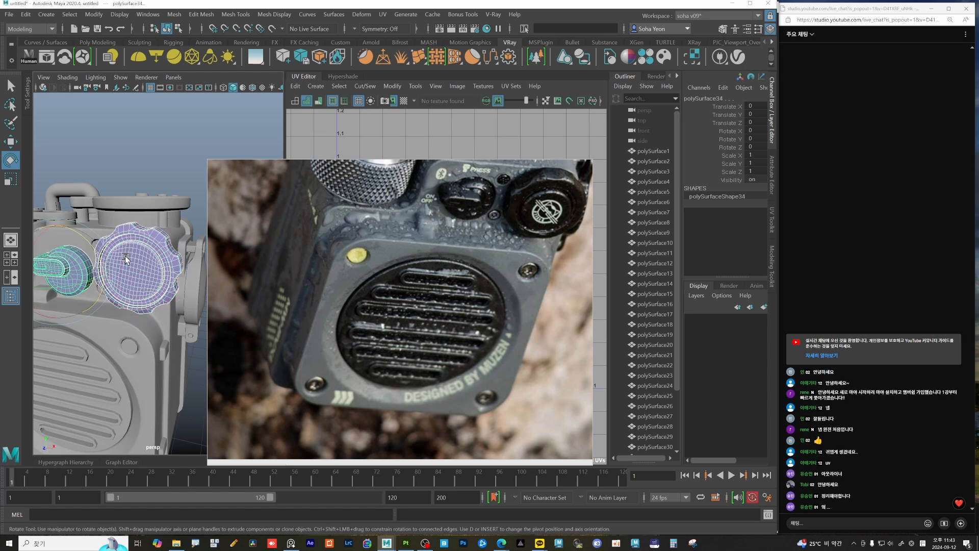
left_click_drag(154, 263, 158, 253, "alt")
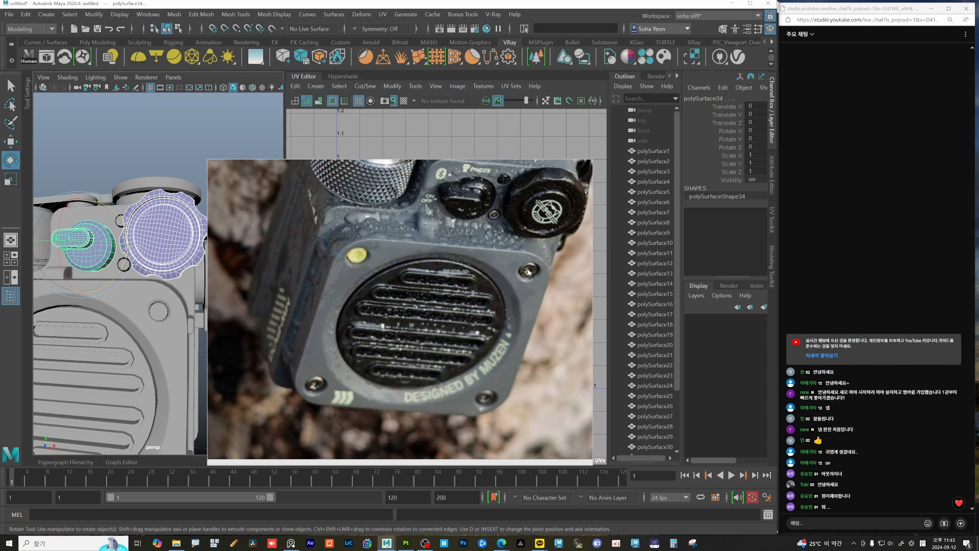
Select the four corner screws of the front speaker plate, check them against the reference photo, and combine them into one mesh
scroll(110, 343, "down", 5)
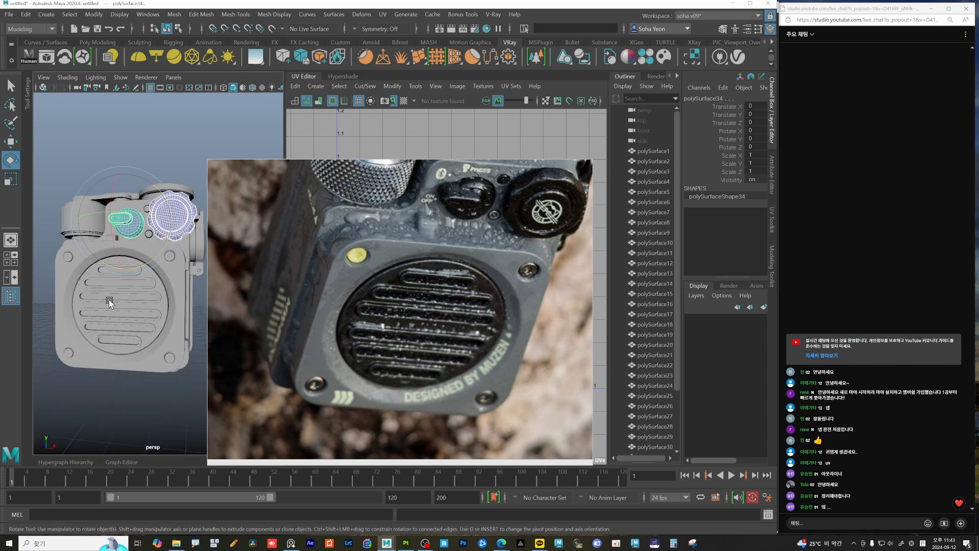
left_click(64, 255)
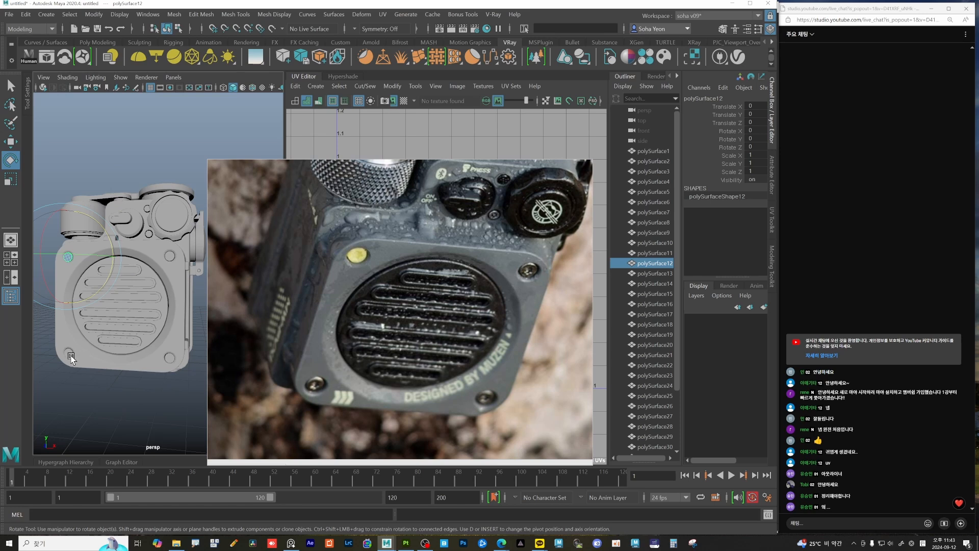
key("w")
left_click(69, 353, "shift")
left_click(170, 360, "shift")
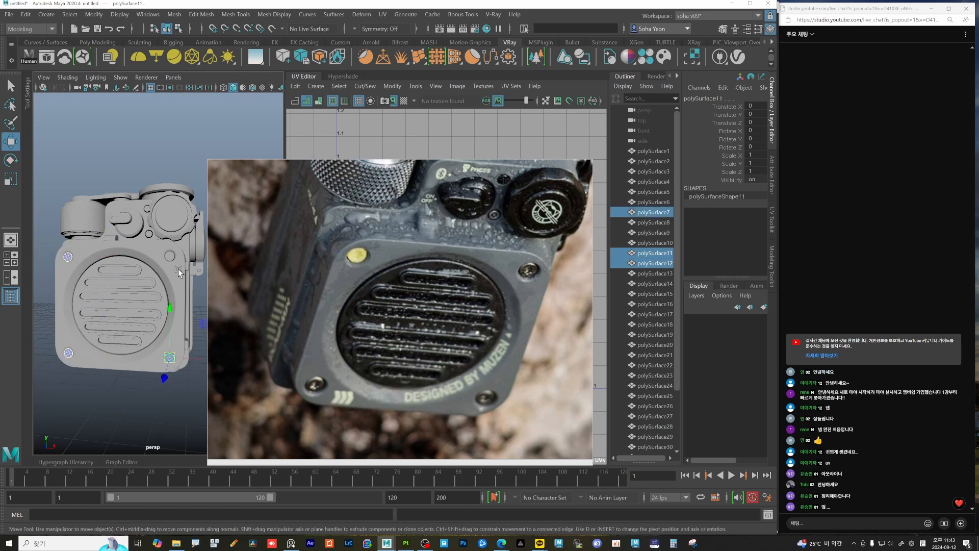
left_click(170, 256, "shift")
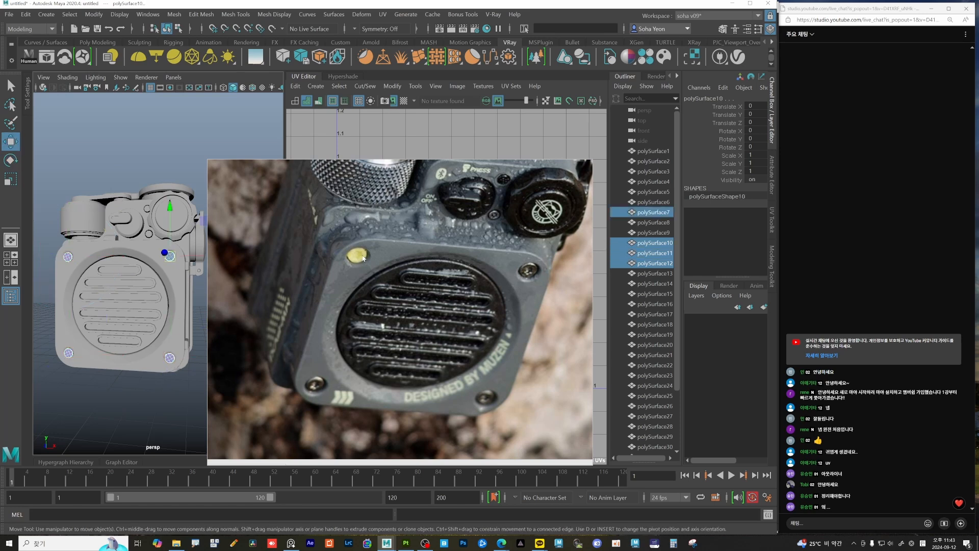
scroll(363, 258, "up", 2)
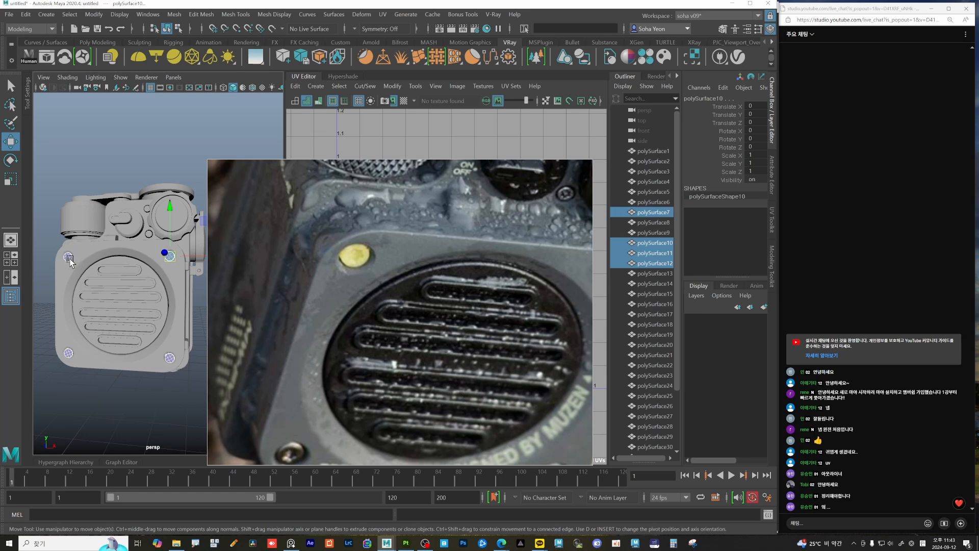
scroll(431, 320, "down", 2)
left_click_drag(148, 304, 173, 320, "alt")
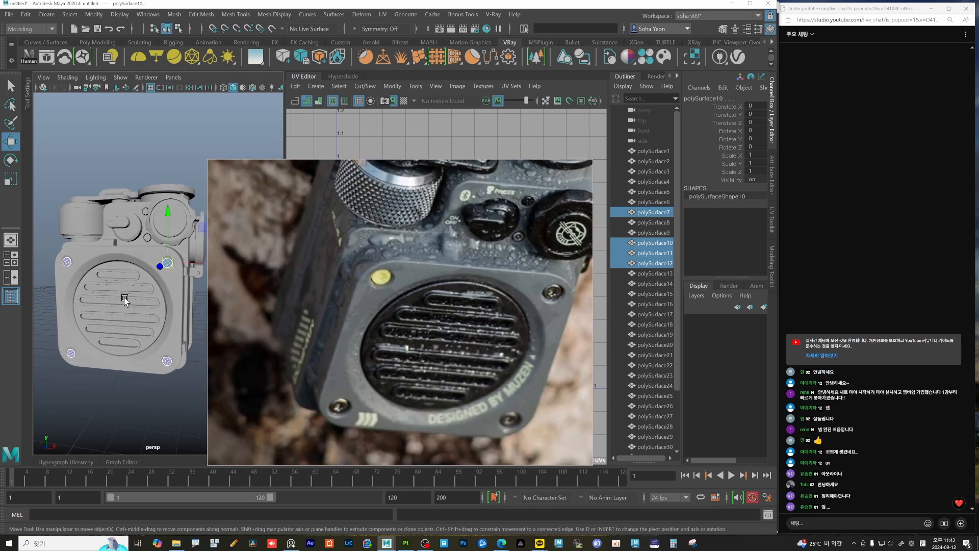
right_click_drag(125, 299, 162, 327, "shift")
left_click_drag(102, 322, 131, 329, "alt")
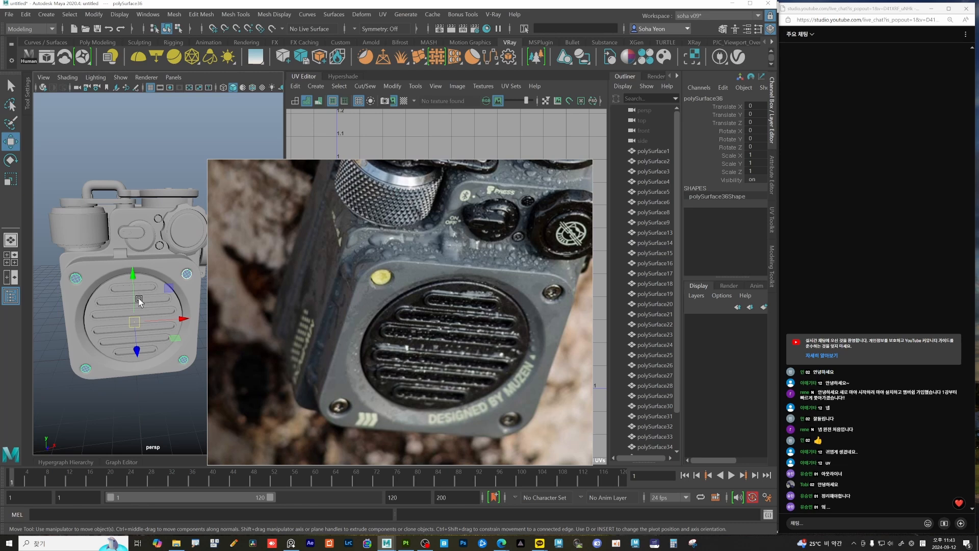
Select the round dial and examine the area around it and the switch against the reference photo
left_click_drag(113, 283, 112, 278, "alt")
middle_click_drag(111, 278, 114, 300, "alt")
right_click_drag(113, 300, 124, 303, "alt")
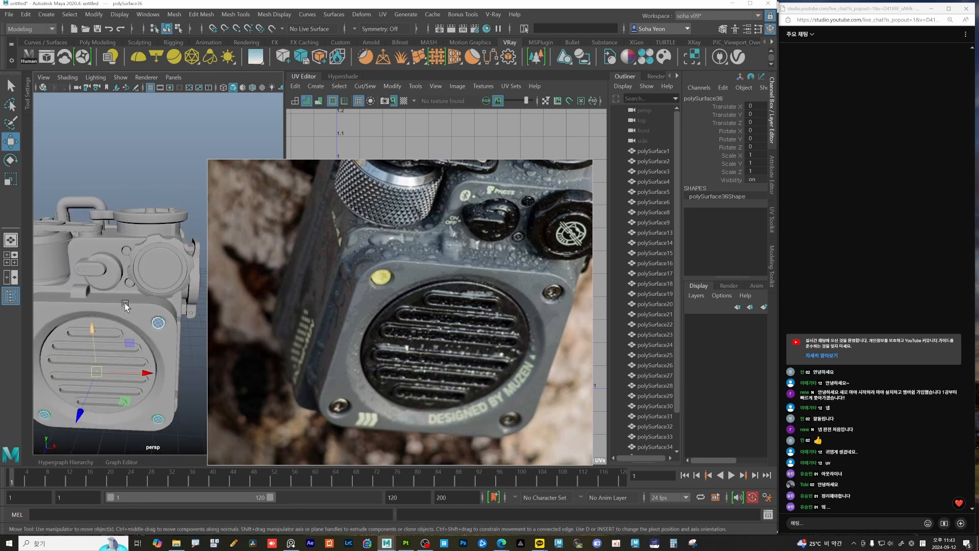
left_click(157, 268)
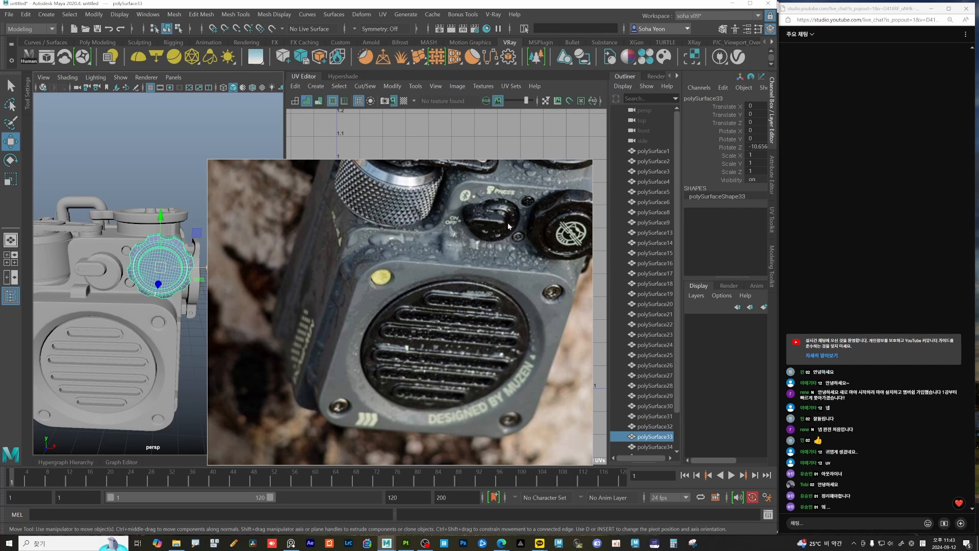
right_click_drag(307, 258, 368, 224)
left_click_drag(257, 238, 255, 199, "alt")
right_click_drag(447, 250, 370, 241)
scroll(632, 201, "down", 2)
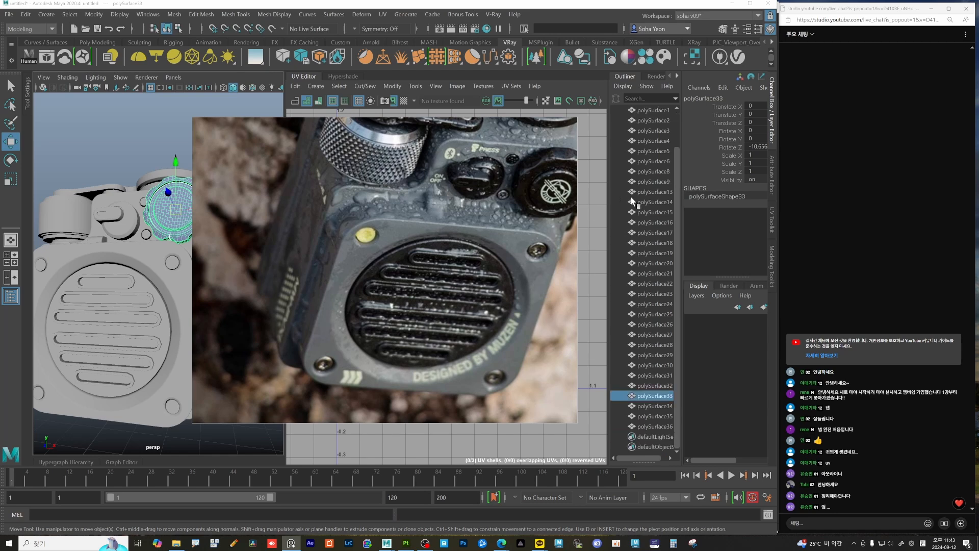
right_click_drag(391, 287, 473, 308)
left_click_drag(251, 302, 178, 275, "alt")
scroll(155, 277, "up", 4)
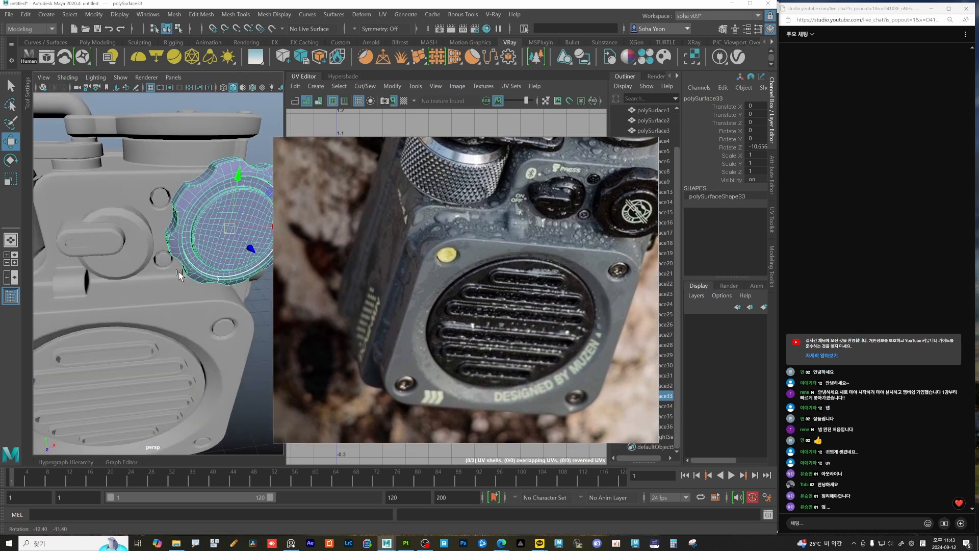
Combine the two small screws between the switch and the round dial with the corner screw mesh
left_click(165, 259)
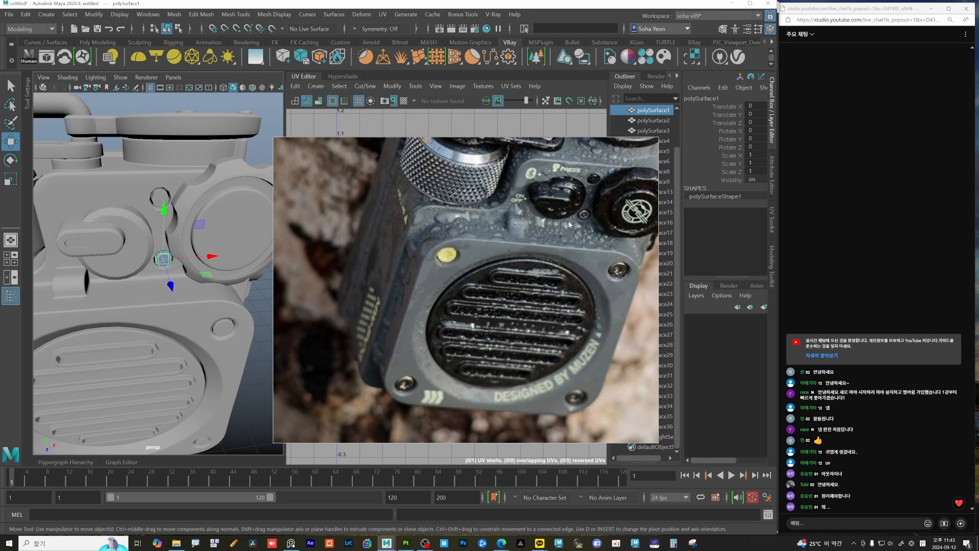
scroll(625, 265, "up", 2)
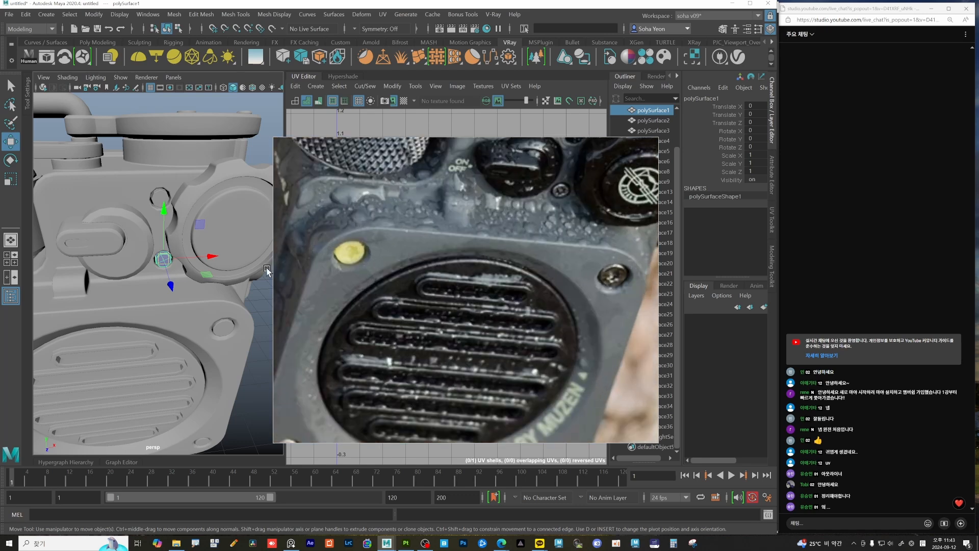
left_click(160, 197, "shift")
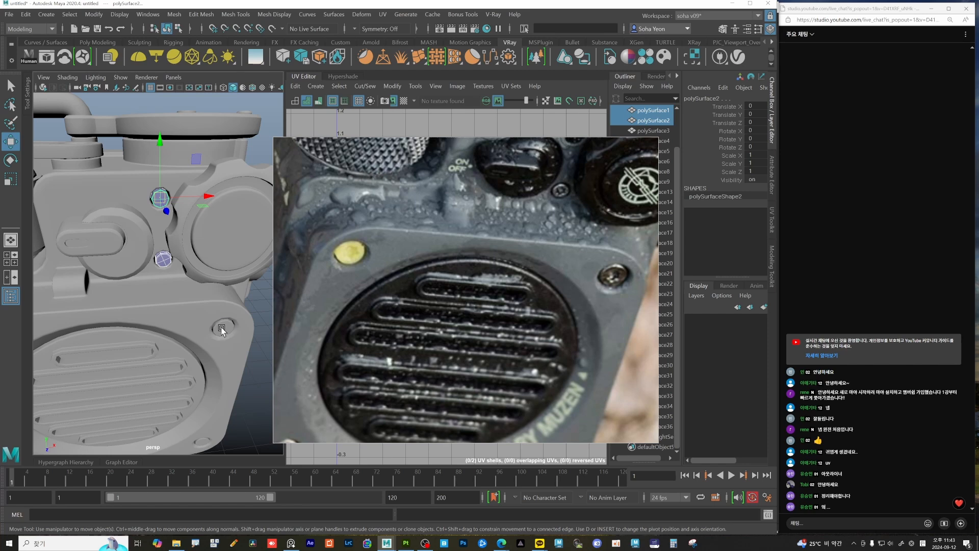
left_click(222, 329, "shift")
scroll(146, 309, "down", 6)
right_click_drag(174, 299, 177, 364, "shift")
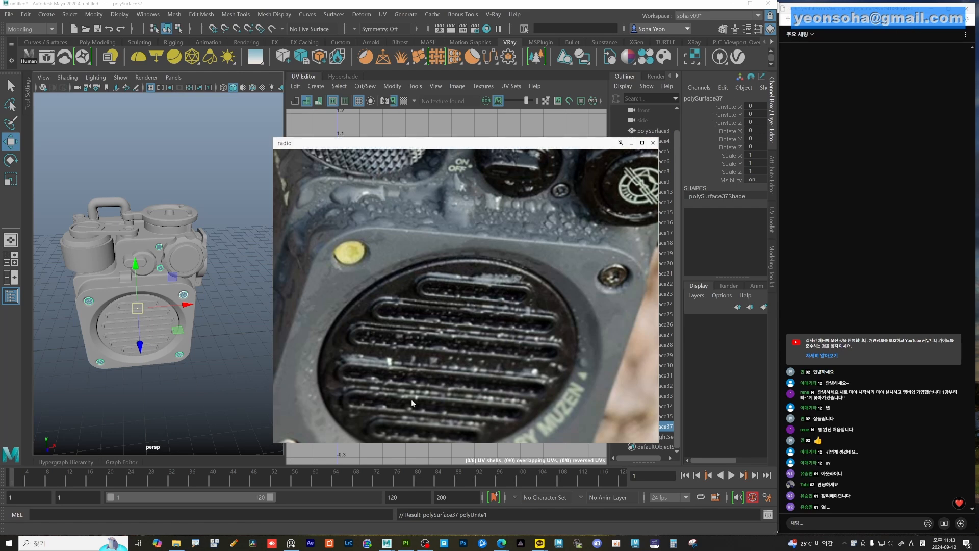
Combine the screws on the crank arm, lid hinge and round lid rim with the existing screw mesh, following the reference photo
left_click_drag(185, 404, 162, 392, "alt")
right_click_drag(173, 397, 234, 440, "alt")
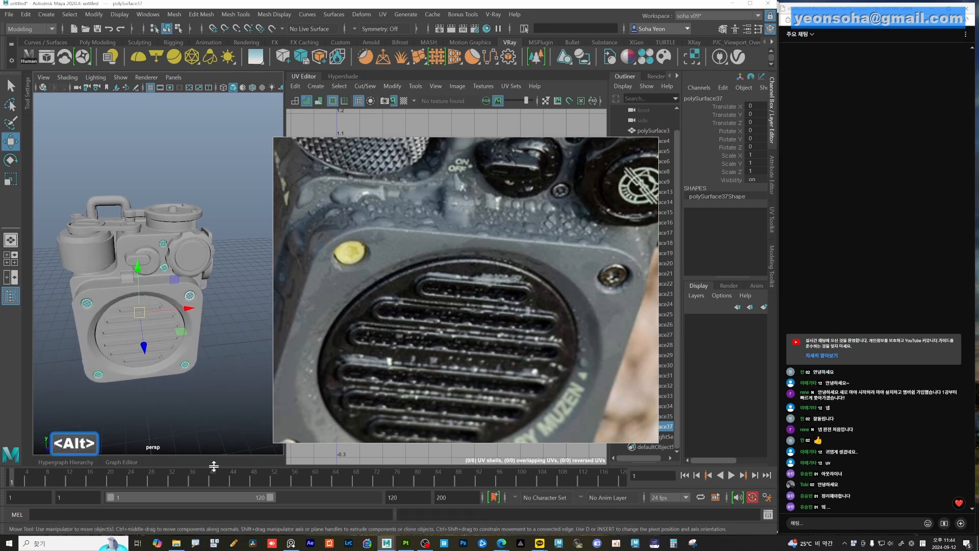
middle_click_drag(153, 349, 153, 349, "alt")
left_click_drag(153, 348, 125, 384, "alt")
middle_click_drag(162, 342, 162, 351, "alt")
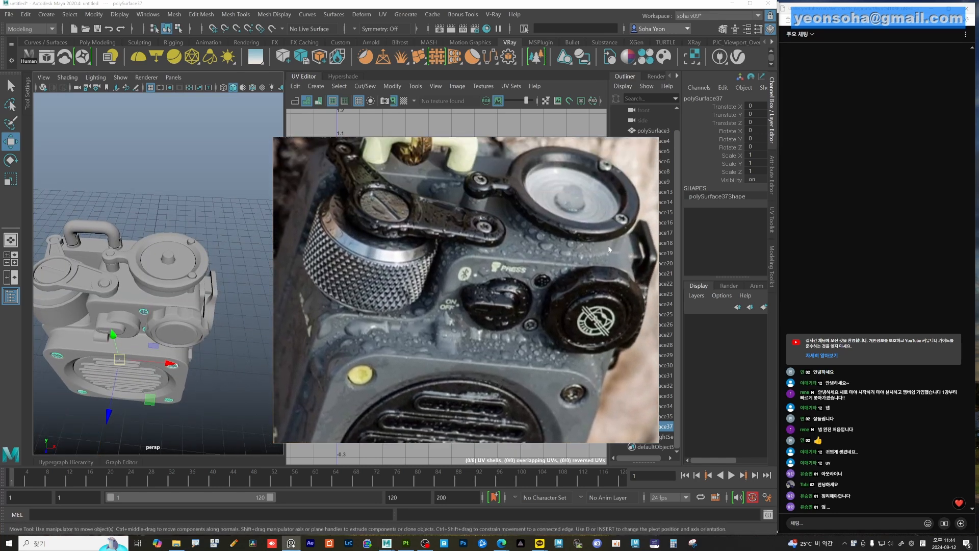
scroll(161, 314, "up", 10)
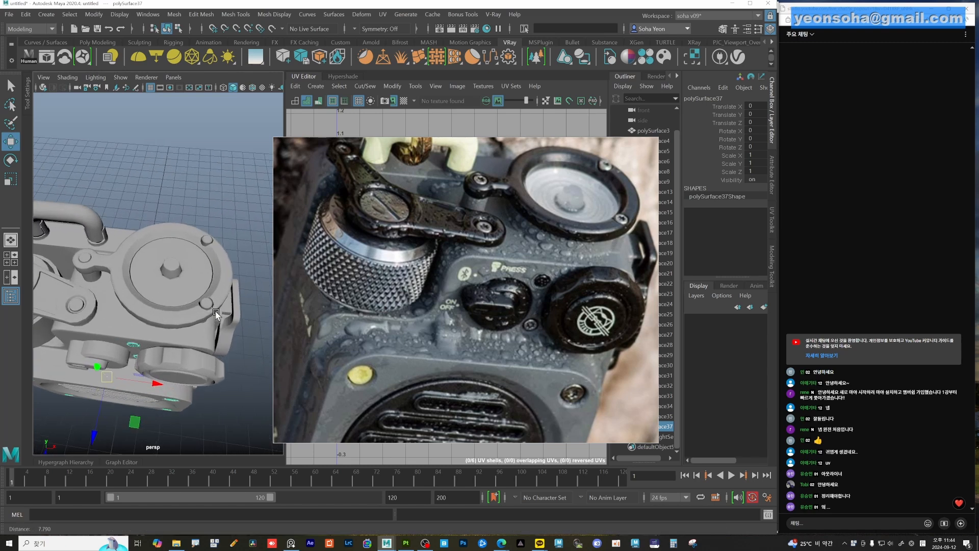
left_click(95, 327)
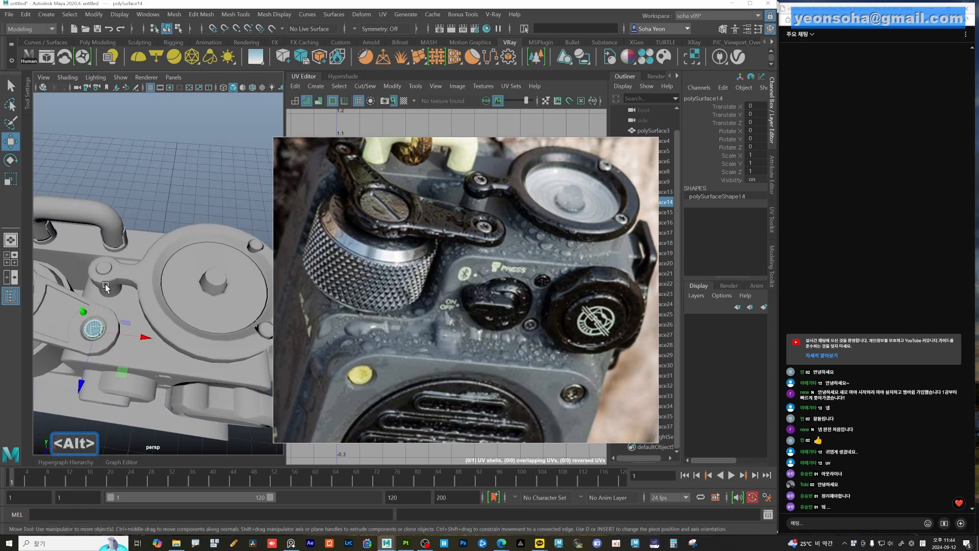
left_click(104, 269, "shift")
middle_click_drag(218, 309, 129, 301, "alt")
left_click(164, 320, "shift")
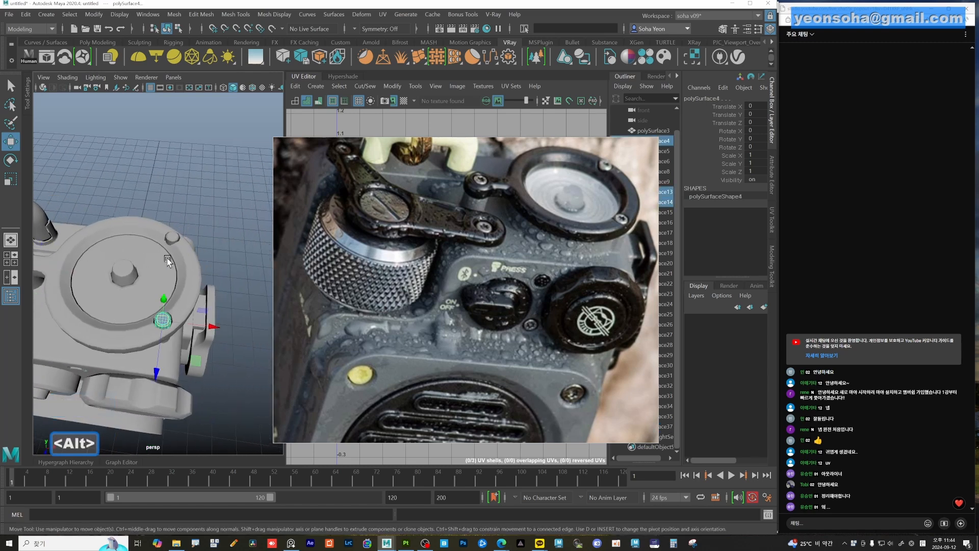
left_click(171, 237, "shift")
right_click_drag(172, 238, 110, 304, "alt")
left_click_drag(109, 304, 168, 291, "alt")
right_click_drag(168, 291, 182, 343, "alt")
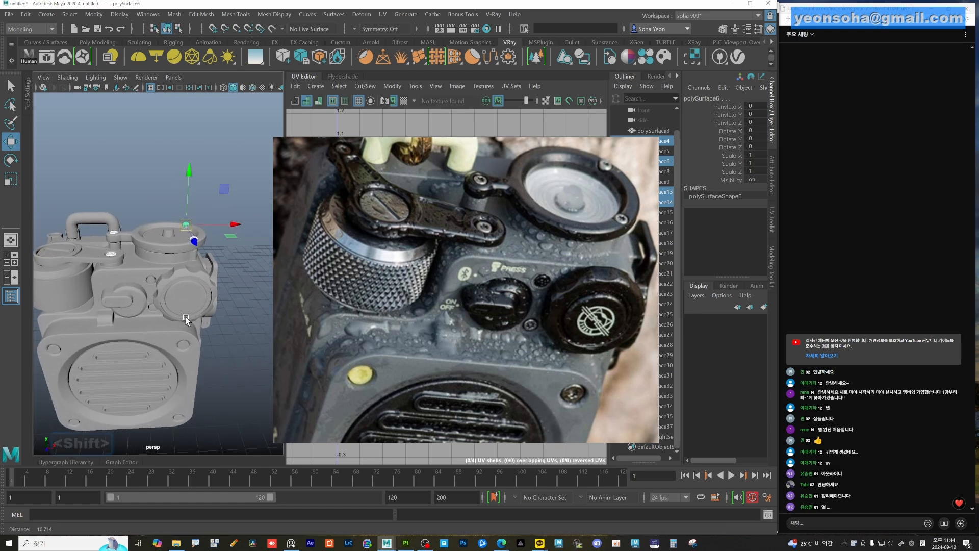
left_click(182, 344, "shift")
key("shift+a")
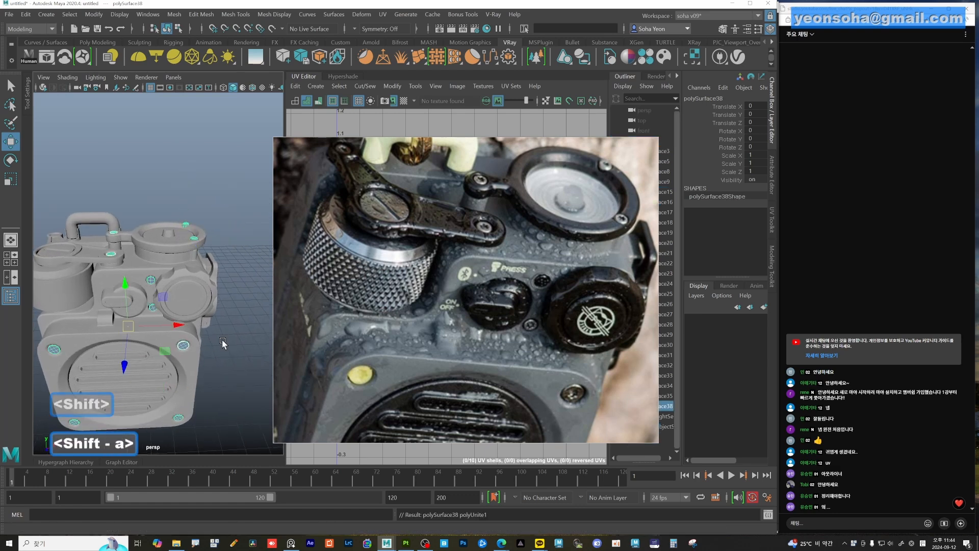
Add the screw at the far end of the top arm beside the handle to the combined screw mesh
left_click_drag(171, 306, 163, 354, "alt")
middle_click_drag(164, 354, 151, 334, "alt")
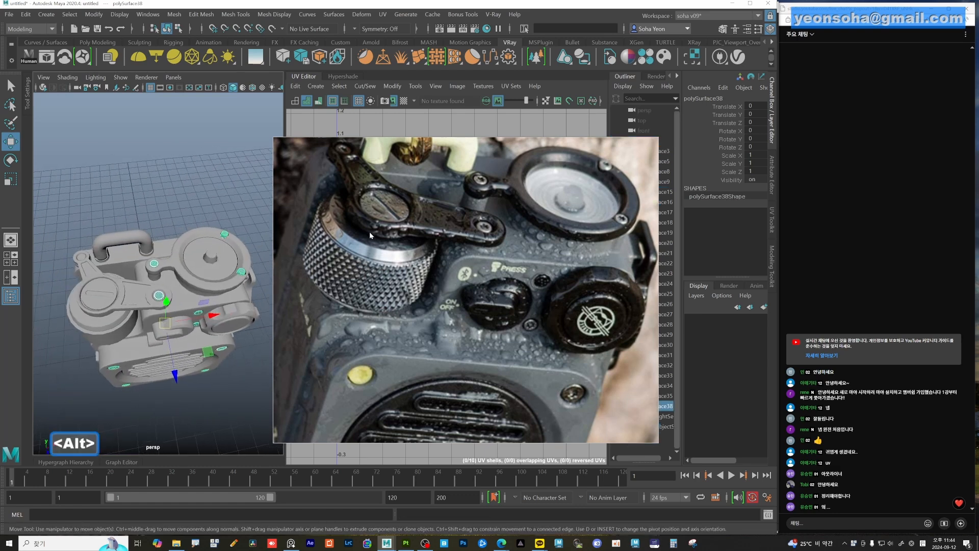
left_click_drag(151, 336, 179, 329, "alt")
right_click_drag(161, 321, 194, 321, "alt")
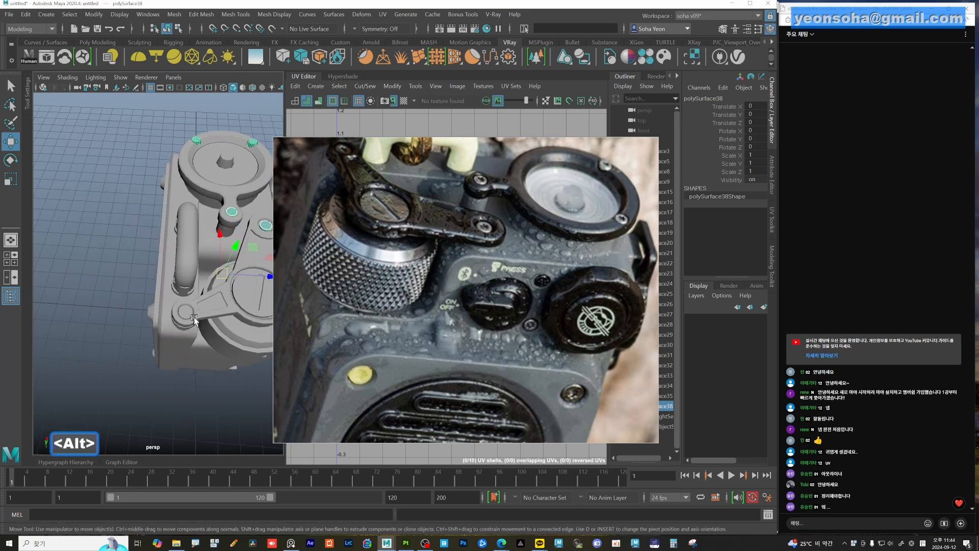
left_click(186, 311, "shift")
key("shift+a")
right_click_drag(223, 357, 171, 357, "alt")
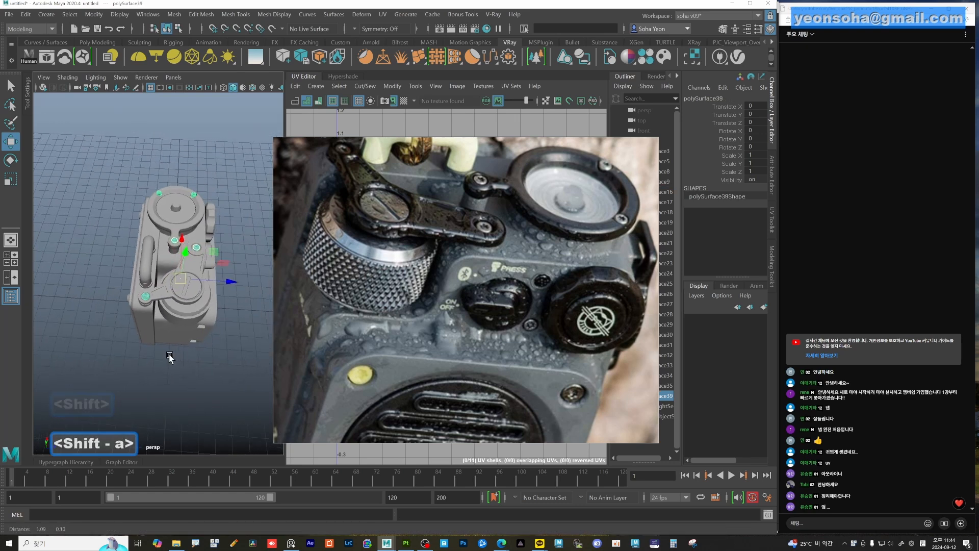
Reposition and shrink the reference photo window to uncover the viewport, and show the wireframe over the shaded radio
left_click_drag(171, 356, 123, 319, "alt")
right_click_drag(505, 275, 454, 253)
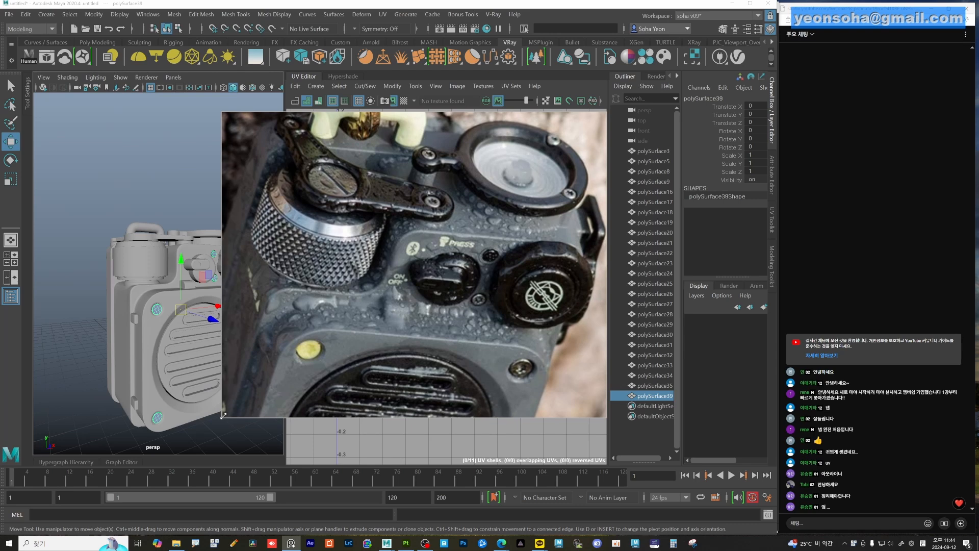
left_click_drag(223, 416, 331, 363)
left_click_drag(158, 350, 168, 357, "alt")
scroll(200, 354, "up", 2)
key("alt+F1")
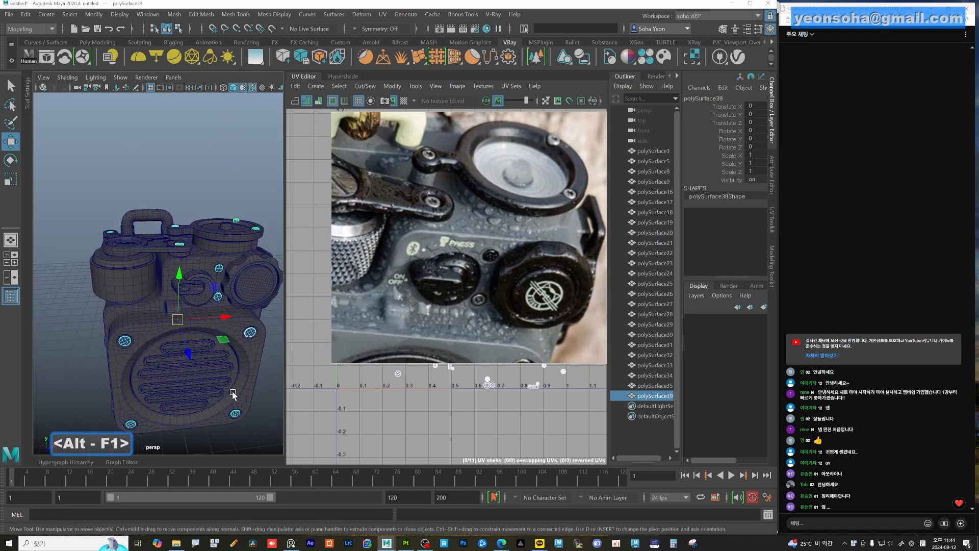
Inspect the deselected radio and its top parts from several angles, with the wireframe overlay switched on and off
left_click(253, 391)
left_click(259, 396)
left_click_drag(259, 396, 266, 378, "alt")
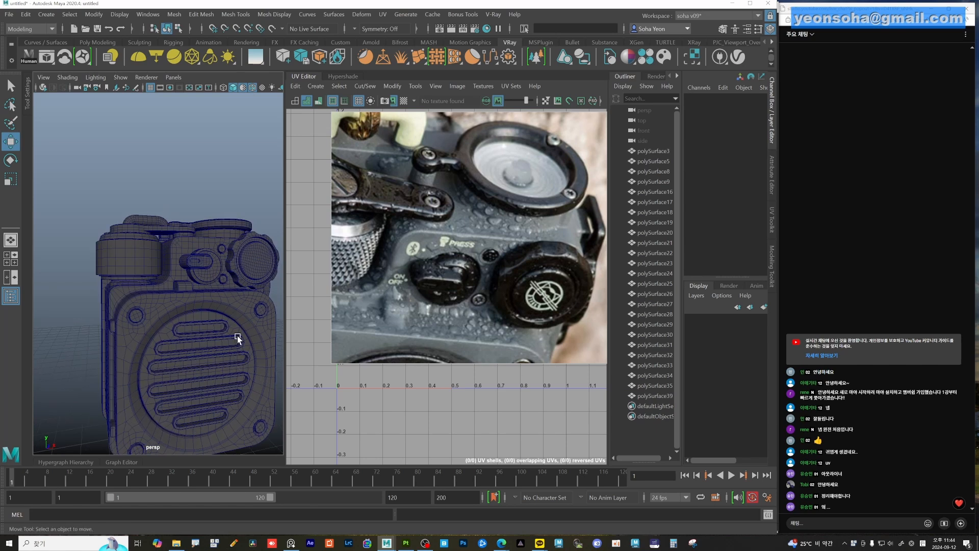
left_click_drag(191, 282, 234, 304, "alt")
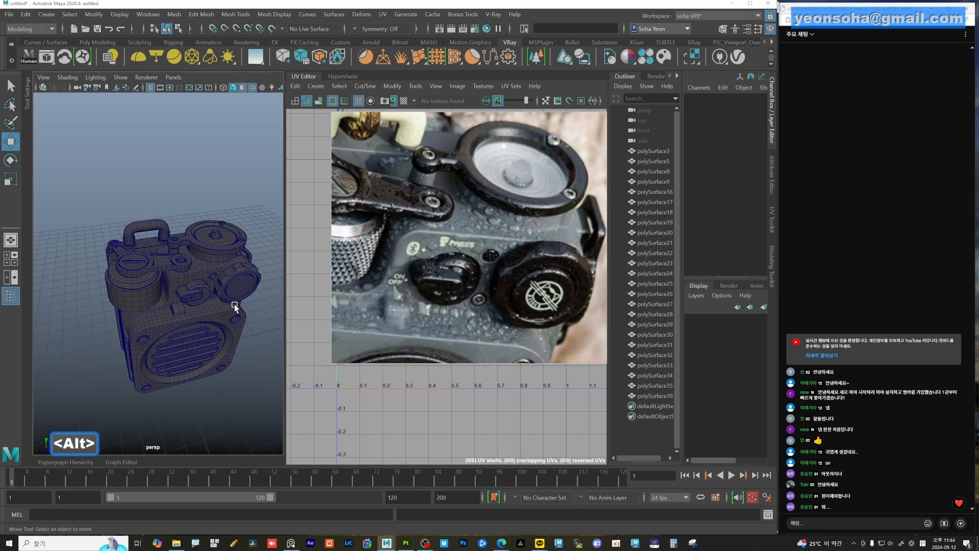
right_click_drag(206, 299, 218, 301, "alt")
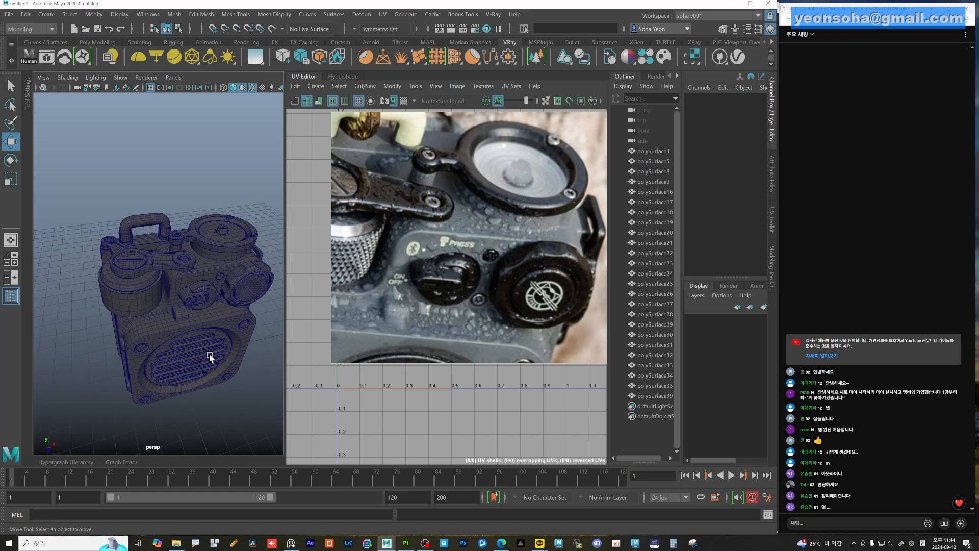
key("alt+F1")
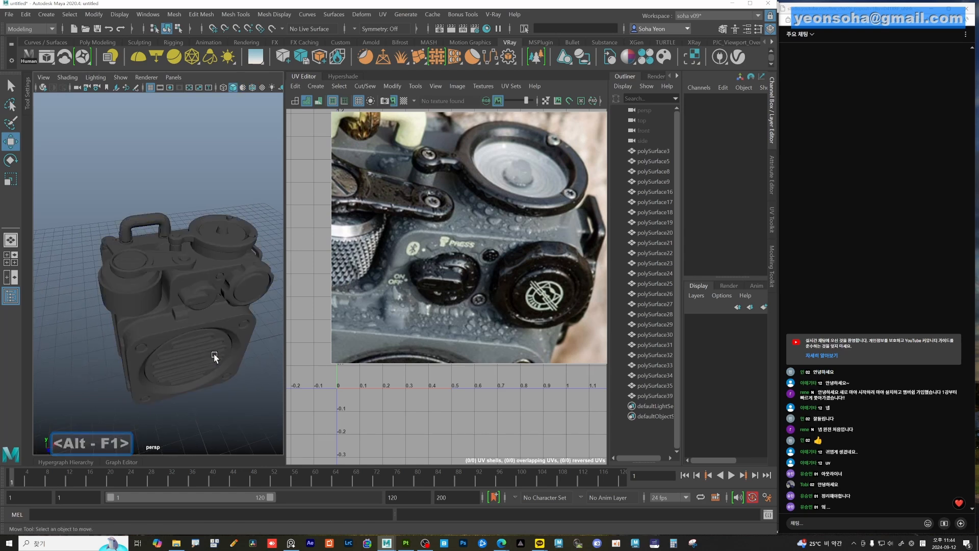
key("alt+F1")
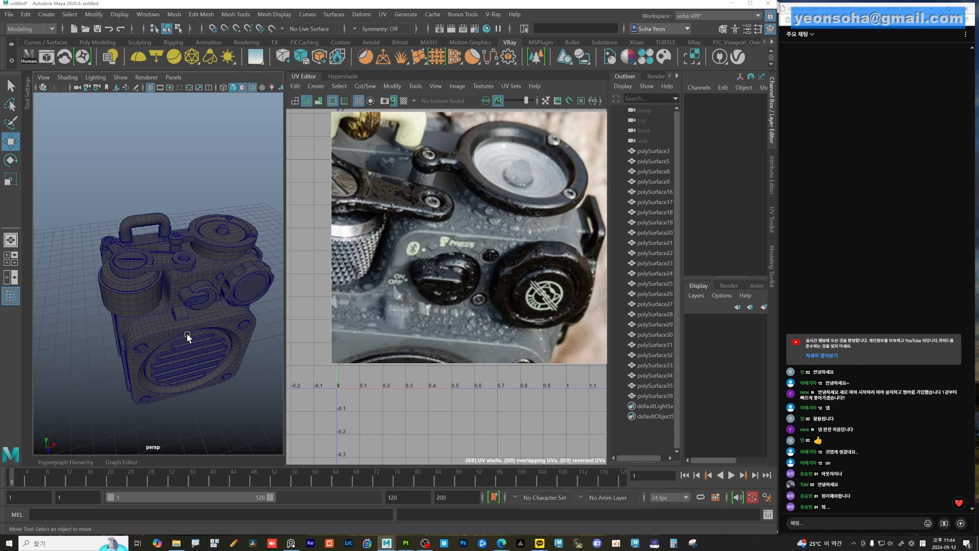
key("alt+F2")
mouse_move(199, 321)
left_mouse_down("alt")
mouse_move(146, 322)
mouse_move(176, 330)
left_mouse_up("alt")
key("alt+F1")
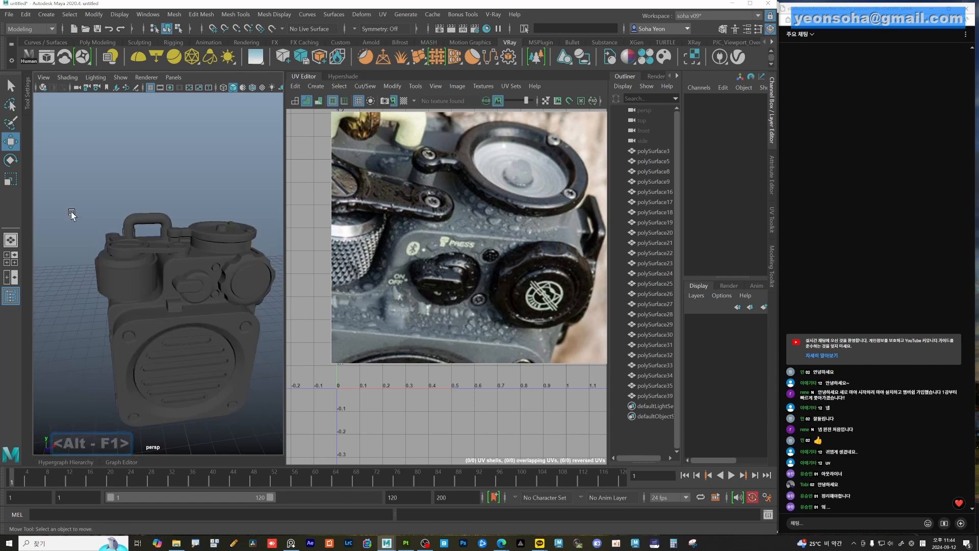
mouse_move(71, 214)
left_mouse_down()
mouse_move(141, 305)
mouse_move(175, 280)
mouse_move(134, 265)
left_mouse_up()
right_click_drag(134, 265, 214, 179, "alt")
left_click(215, 179)
left_click_drag(166, 268, 165, 282, "alt")
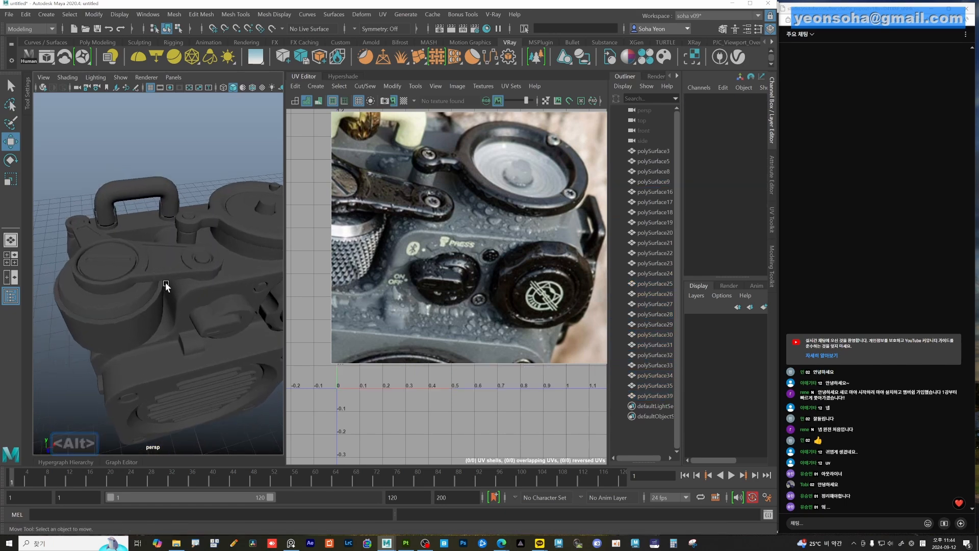
key("shift+alt+w")
left_click_drag(142, 314, 144, 310, "alt")
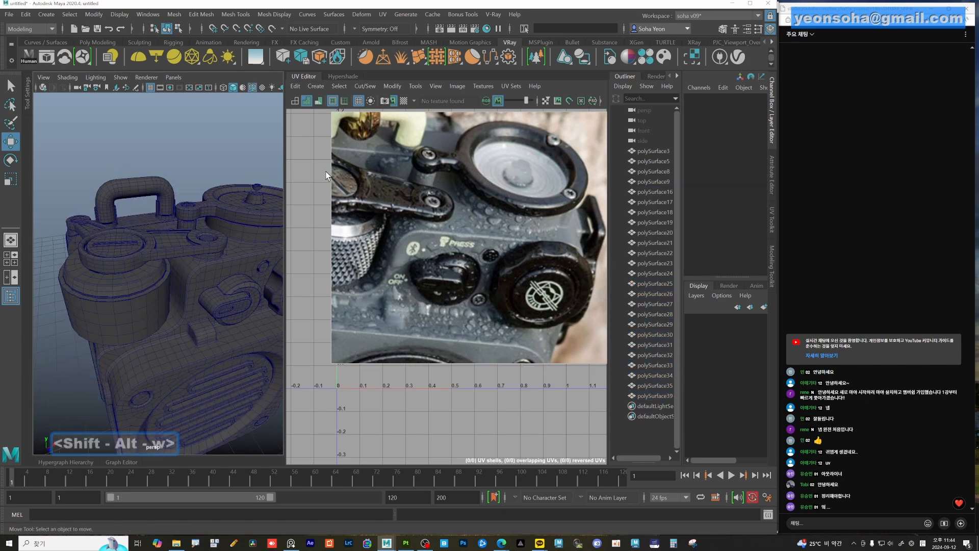
Collapse the UV Editor to enlarge the viewport, and reposition and zoom out the reference photo to show the radio's top
left_click(306, 78)
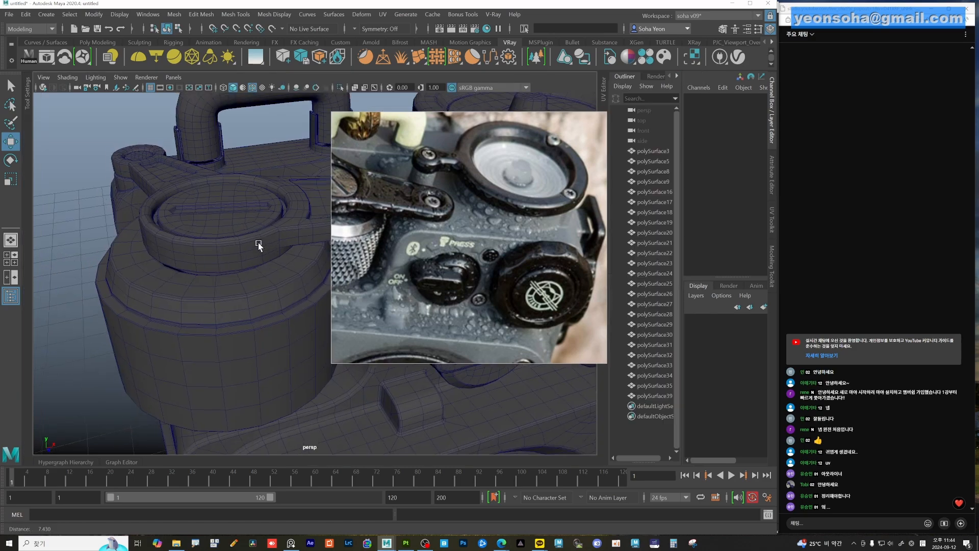
left_click_drag(258, 243, 211, 279, "alt")
middle_click_drag(223, 284, 185, 261, "alt")
right_click_drag(390, 279, 416, 303)
scroll(454, 281, "down", 3)
middle_click_drag(485, 260, 512, 267)
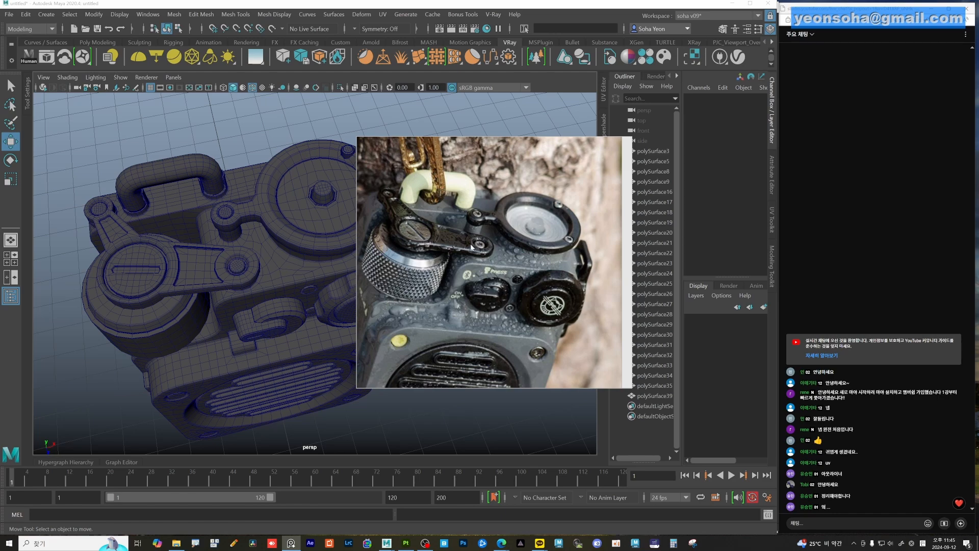
Combine the crank arm, the round lid ring, the on/off switch and the ridged round dial into one mesh
left_click(213, 278)
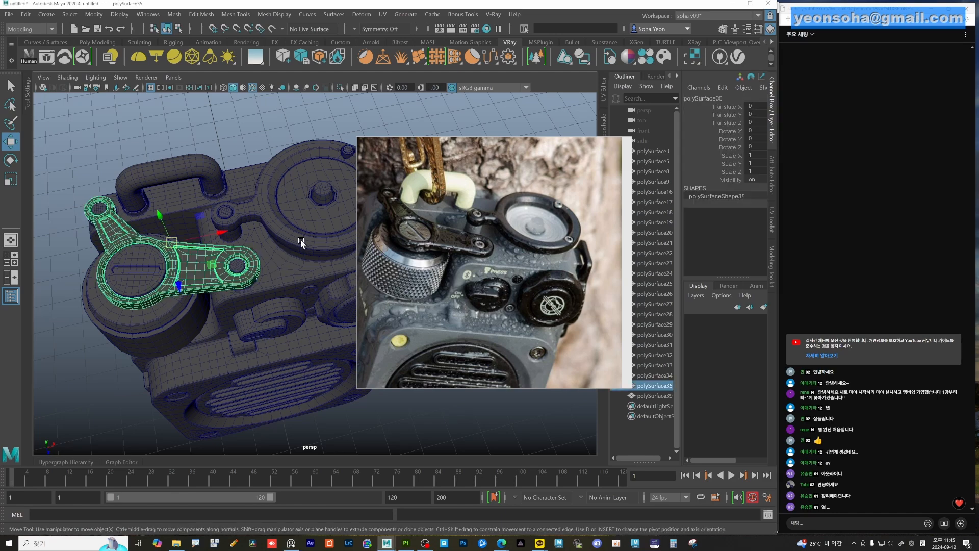
left_click(300, 238, "shift")
left_click_drag(289, 298, 316, 273, "alt")
left_click(248, 282, "shift")
left_click(299, 262, "shift")
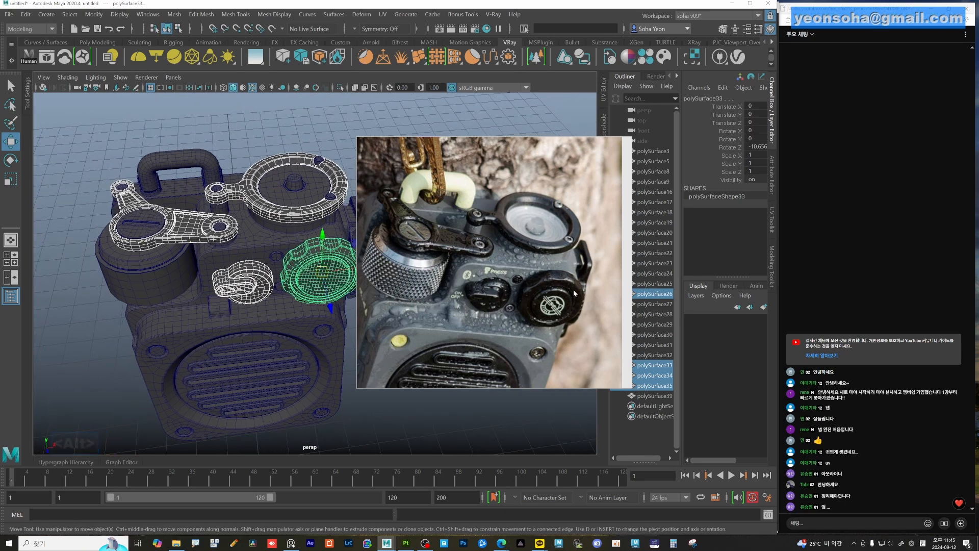
left_click_drag(314, 308, 255, 288, "alt")
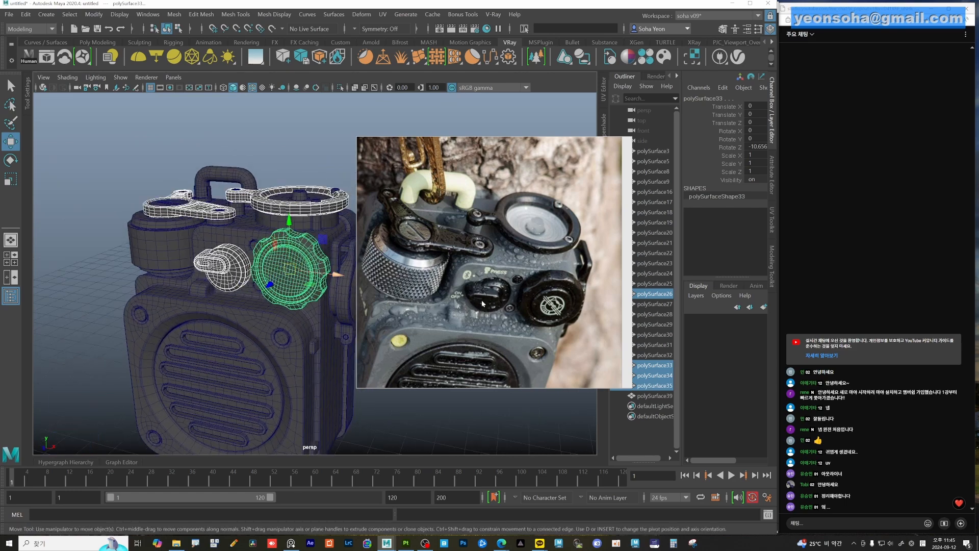
left_click_drag(306, 273, 187, 243, "alt")
key("shift+a")
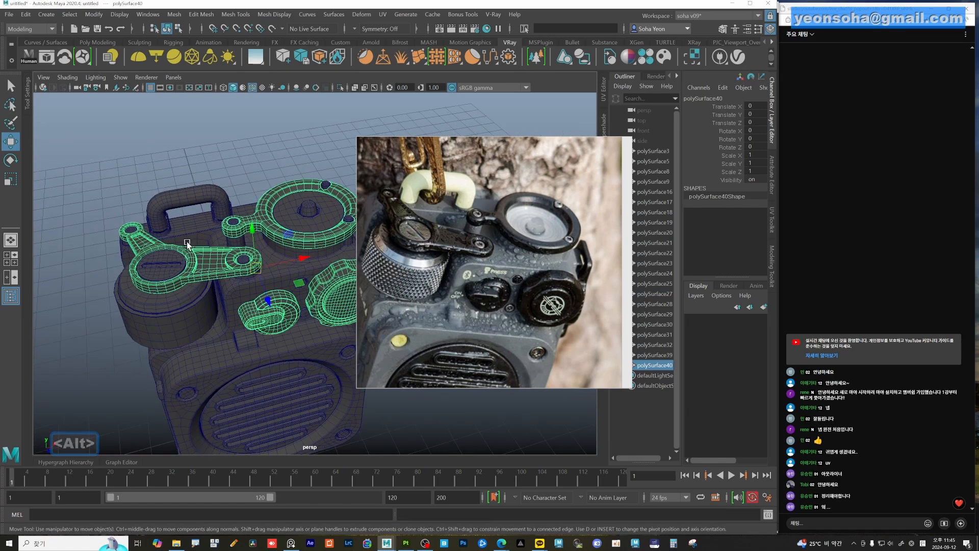
Select the cylindrical knob under the crank arm and examine its shape and bevelled upper rim up close
left_click(177, 204)
left_click_drag(177, 203, 187, 234, "alt")
left_click_drag(238, 300, 222, 305, "alt")
left_click(197, 322)
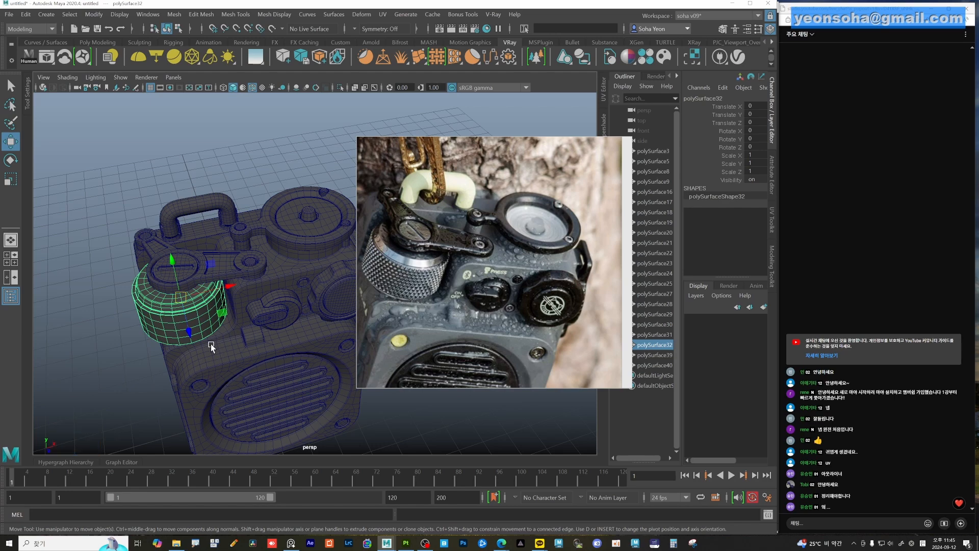
left_click_drag(210, 344, 191, 322, "alt")
right_click_drag(191, 322, 262, 328, "alt")
left_click_drag(244, 324, 219, 306, "alt")
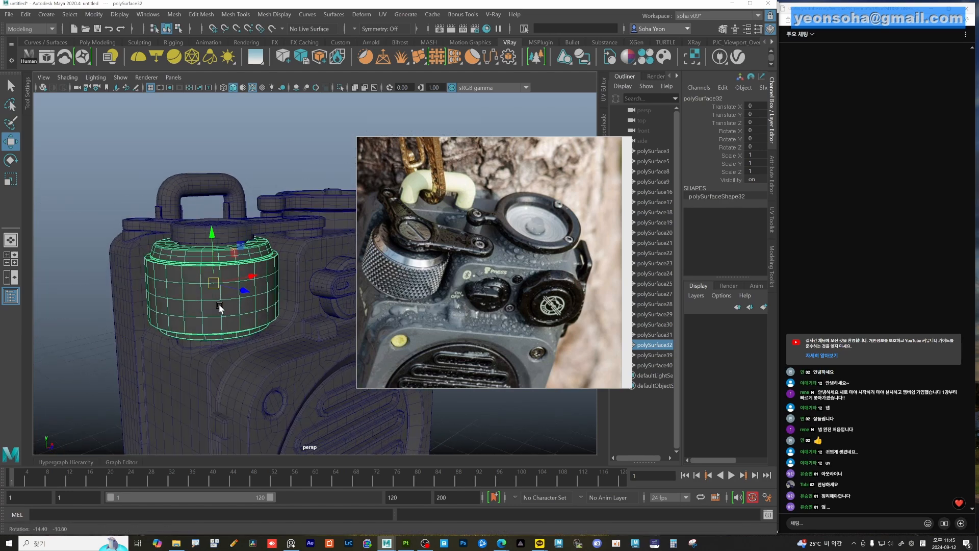
scroll(209, 311, "up", 5)
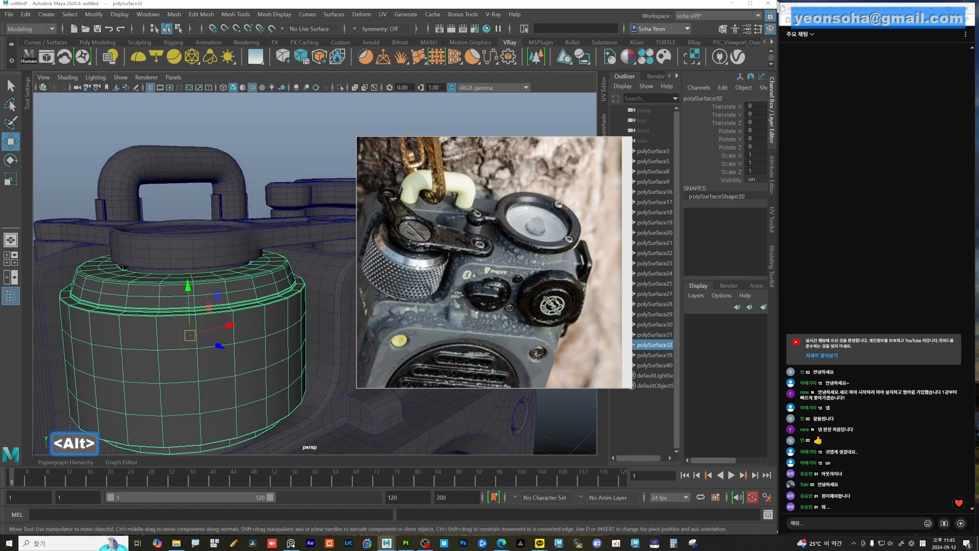
Compare the knob's metal rim and knurled side in the wet close-up and the white-background reference photos
scroll(417, 267, "up", 6)
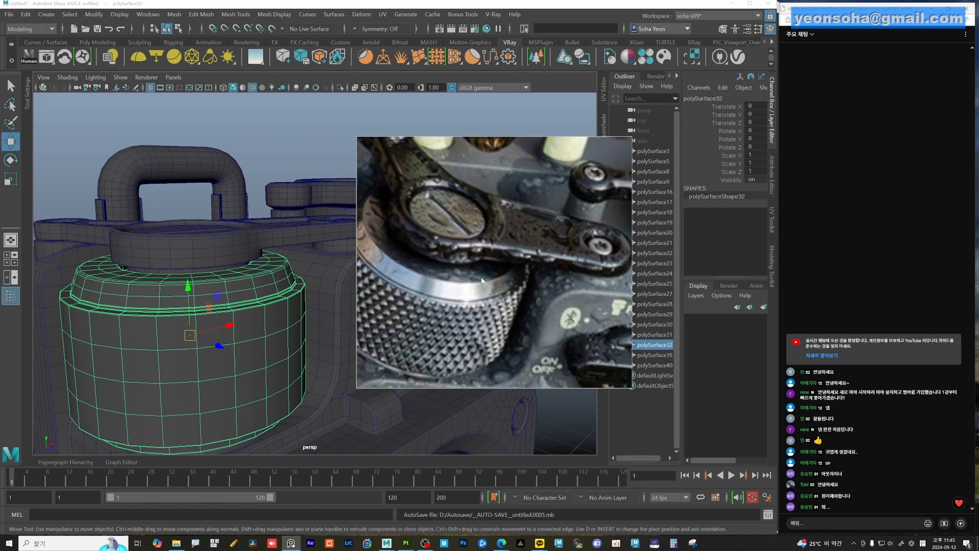
scroll(469, 289, "up", 4)
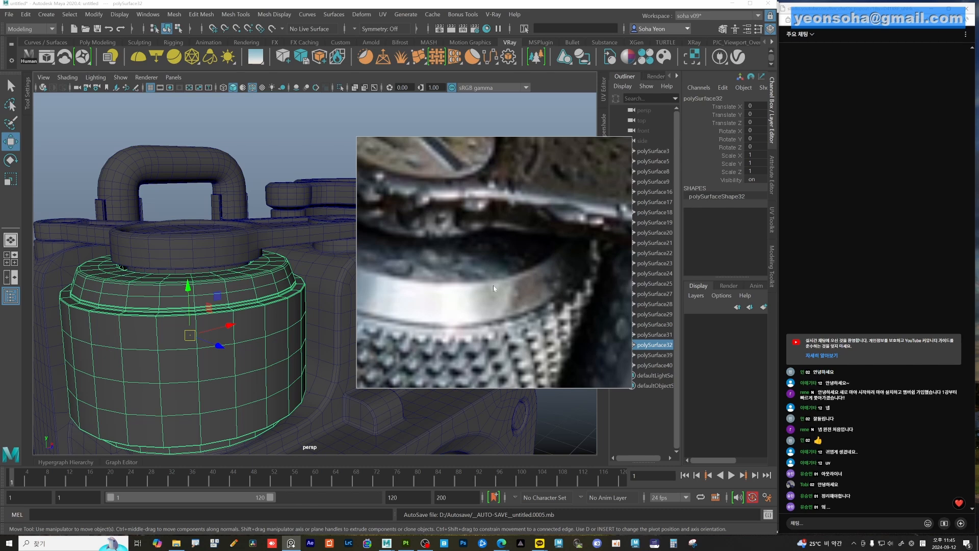
scroll(494, 286, "down", 6)
scroll(440, 271, "up", 2)
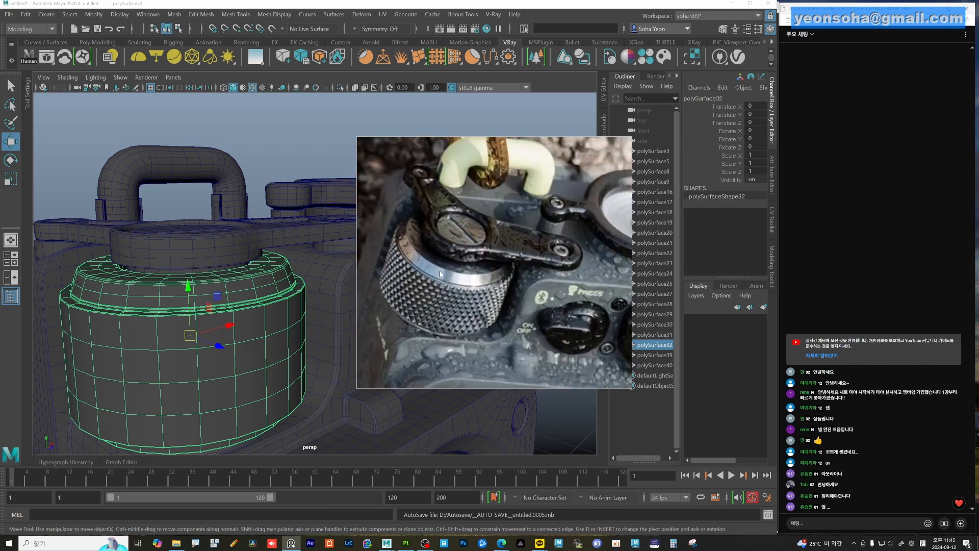
scroll(439, 271, "up", 4)
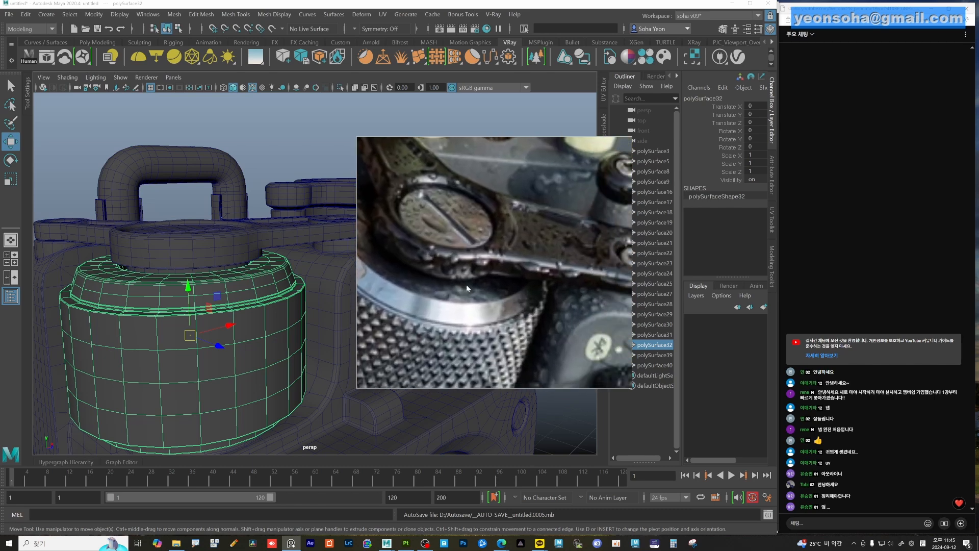
scroll(478, 304, "down", 2)
scroll(482, 307, "down", 8)
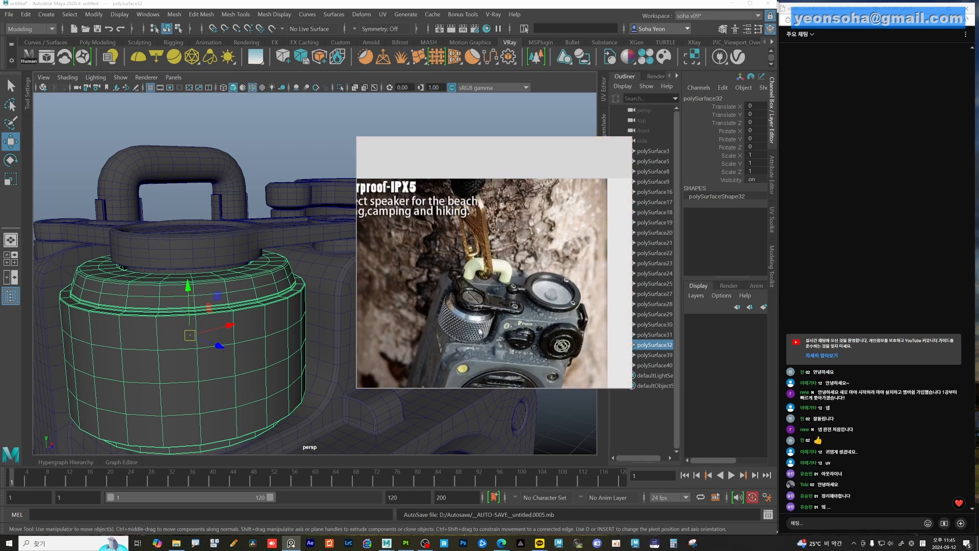
scroll(448, 280, "up", 3)
scroll(480, 291, "up", 6)
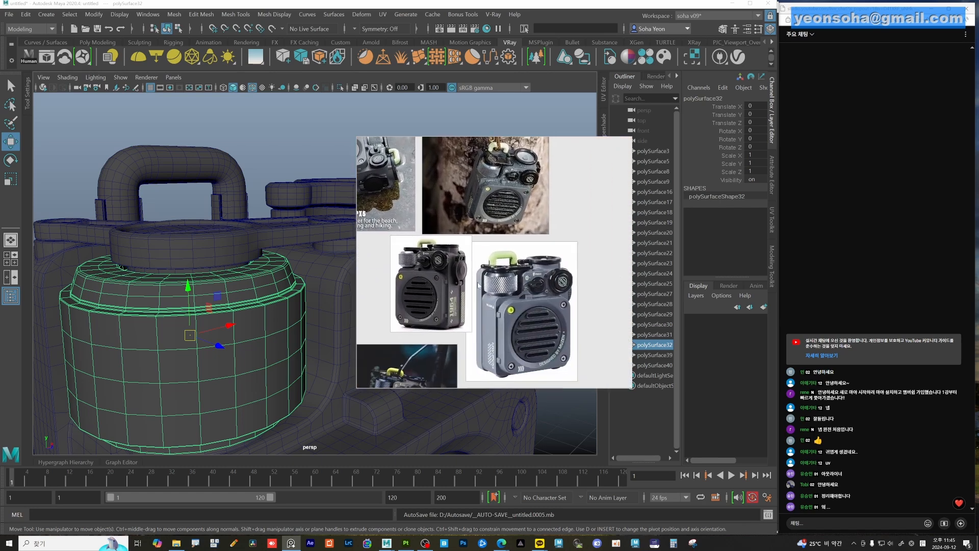
scroll(484, 270, "up", 2)
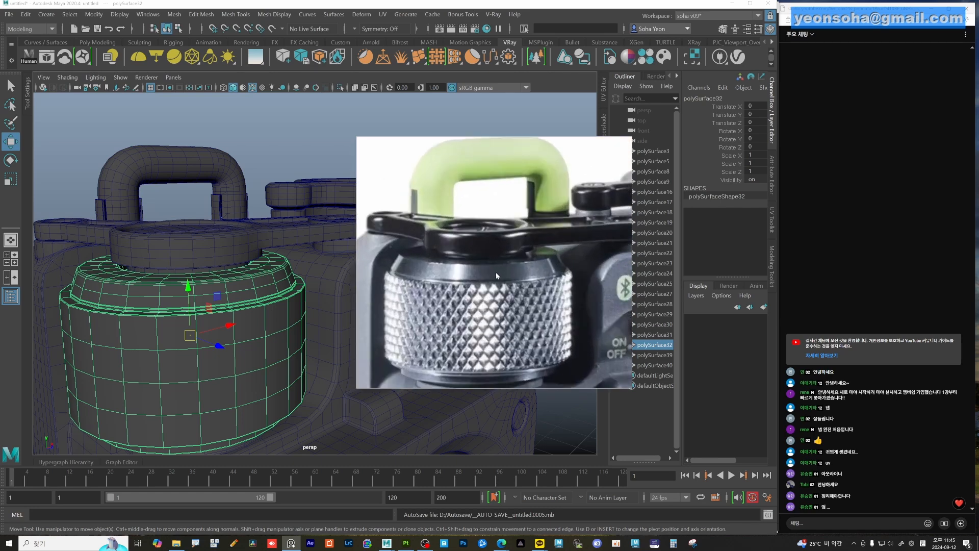
scroll(532, 241, "down", 2)
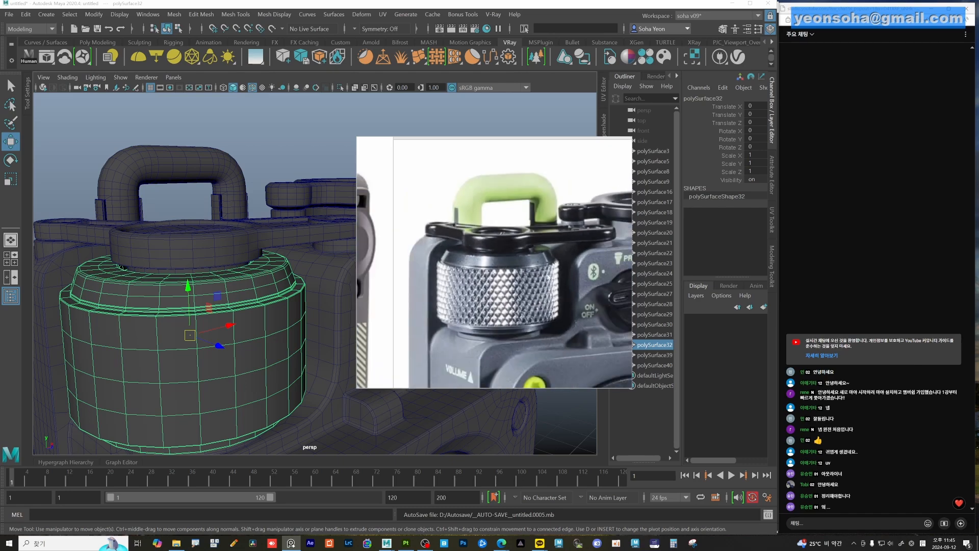
Move the reference window clear of the model and combine the two small tabs along the radio's side seam
right_click_drag(528, 243, 552, 507)
right_click_drag(334, 369, 298, 331, "alt")
left_click_drag(298, 330, 323, 300, "alt")
right_click_drag(323, 301, 285, 313, "alt")
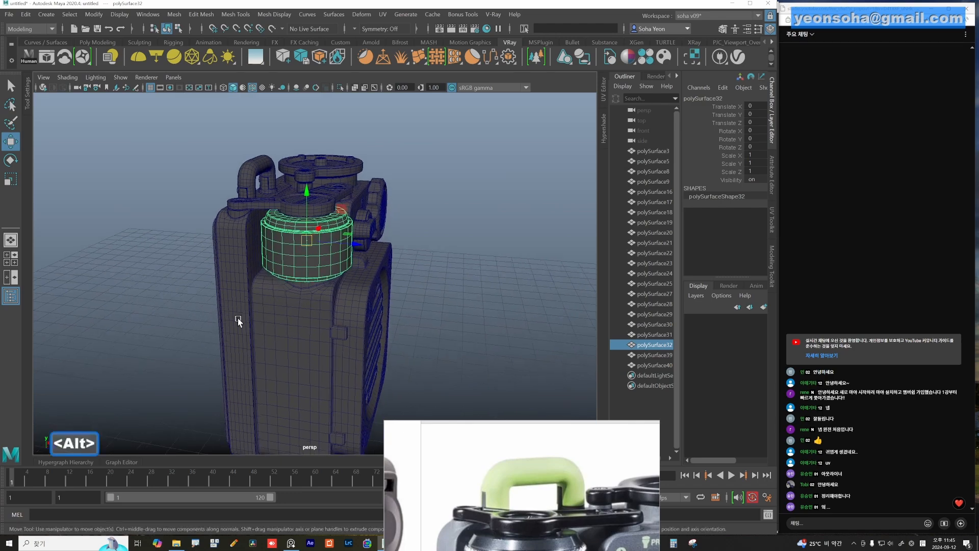
left_click(240, 319)
left_click_drag(301, 359, 286, 303, "alt")
left_click(279, 309)
right_click_drag(287, 303, 290, 274, "alt")
left_click(290, 274, "shift")
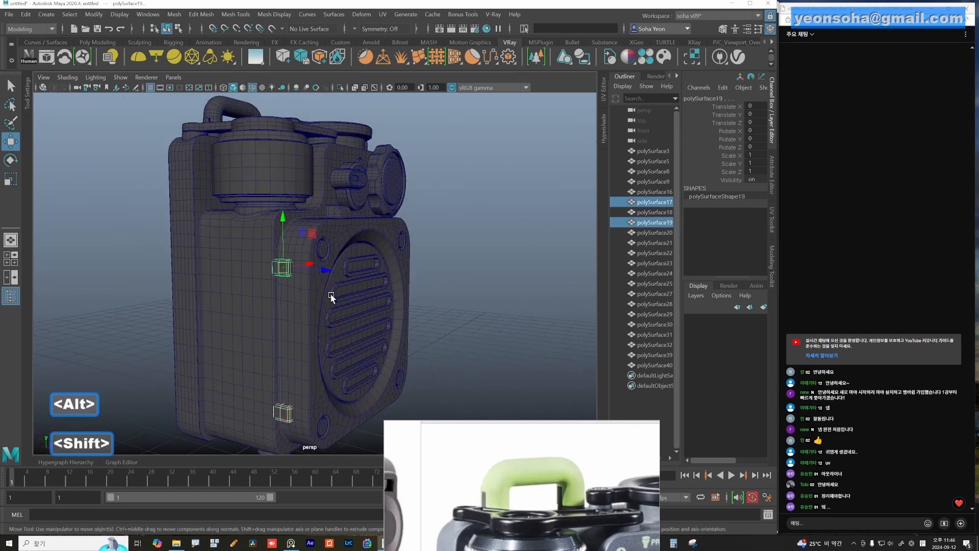
key("shift+a")
Select the two round plugs on the radio's underside and bring the reference window back beside the model
left_click_drag(314, 359, 264, 268, "alt")
left_click_drag(321, 319, 393, 316, "alt")
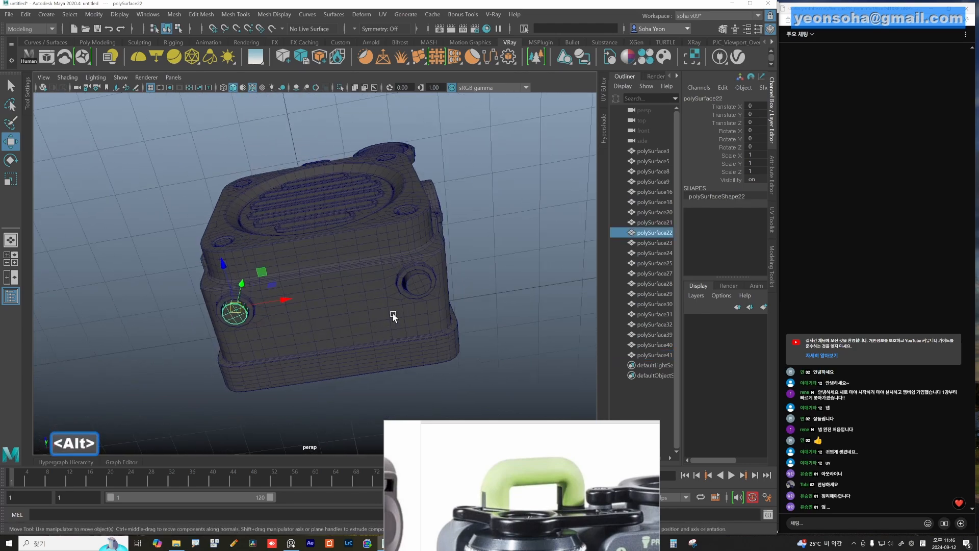
left_click_drag(470, 428, 488, 205)
Search the reference photos for the underside plugs, zooming in on the 1964 Adventure shot, and compare them with the model
scroll(515, 286, "down", 8)
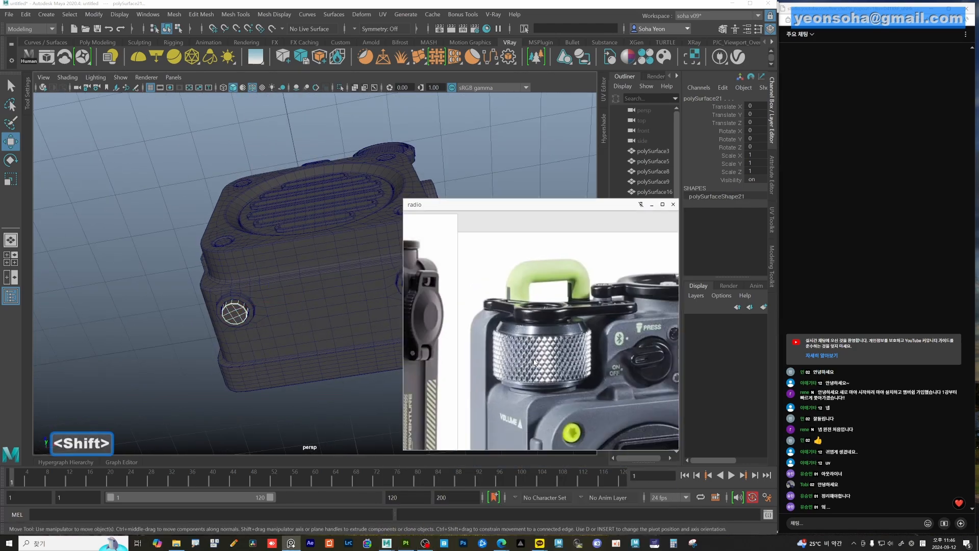
scroll(542, 323, "down", 1)
middle_click_drag(542, 323, 559, 283)
middle_click_drag(548, 383, 551, 289)
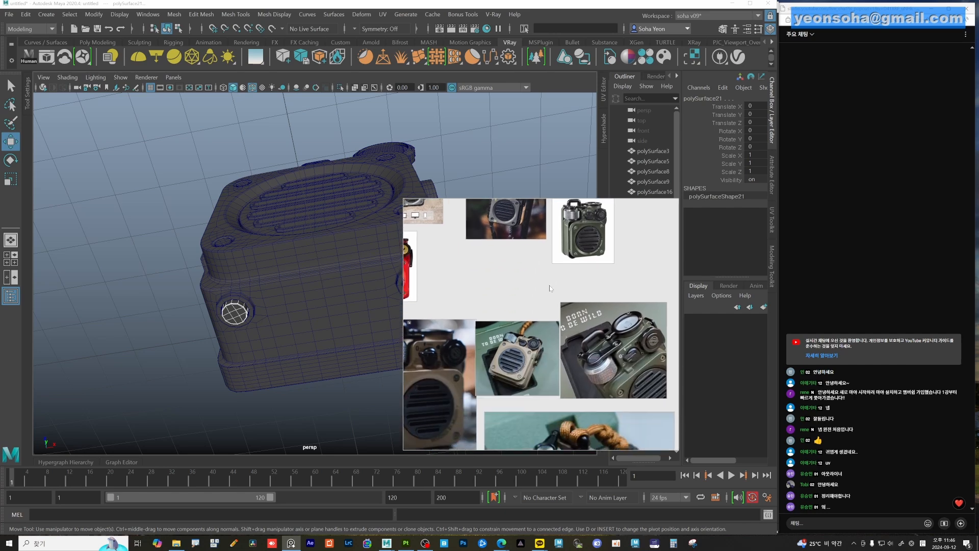
scroll(580, 277, "up", 1)
middle_click_drag(544, 375, 726, 370)
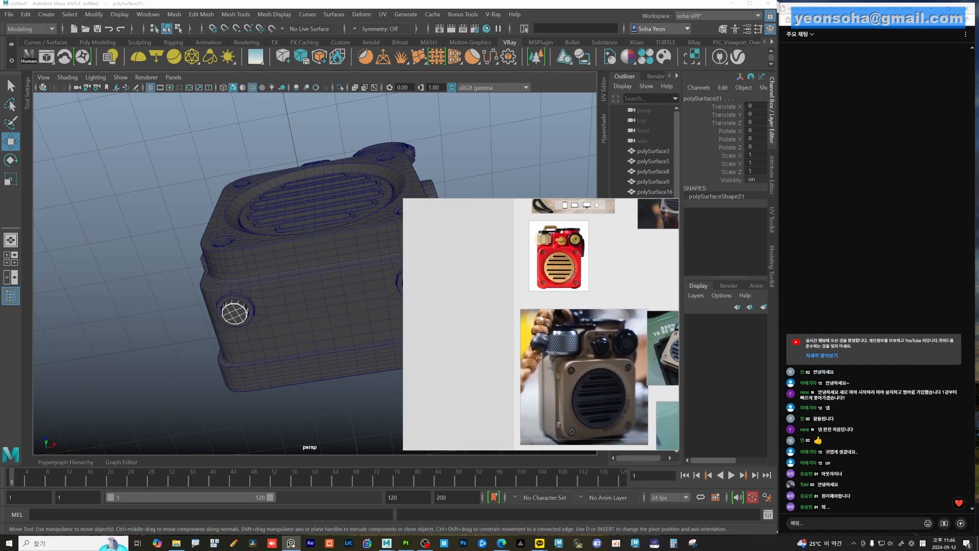
middle_click_drag(543, 309, 537, 407)
scroll(537, 407, "down", 1)
middle_click_drag(547, 328, 537, 400)
middle_click_drag(584, 297, 534, 328)
scroll(535, 315, "up", 5)
scroll(539, 300, "up", 4)
middle_click_drag(603, 316, 537, 363)
scroll(466, 351, "up", 2)
scroll(464, 351, "up", 1)
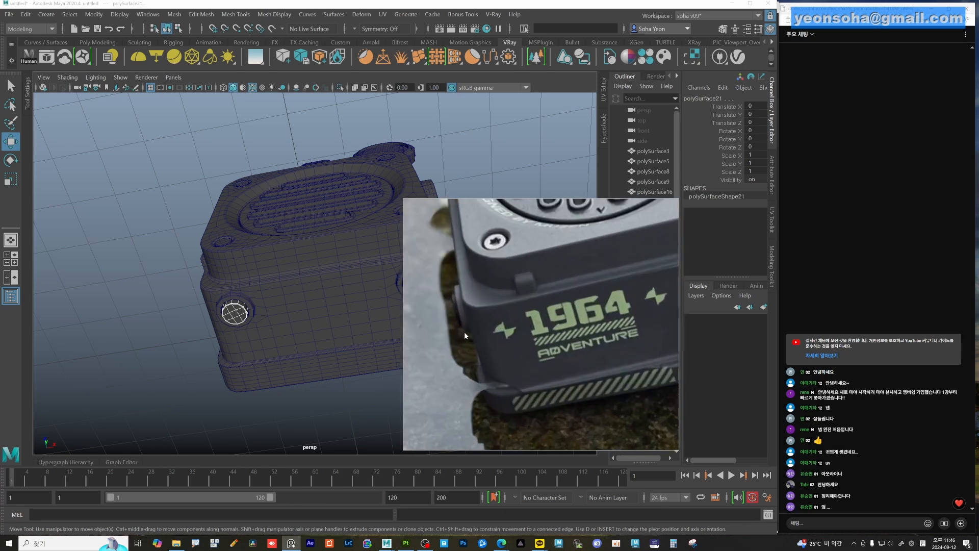
scroll(457, 317, "up", 3)
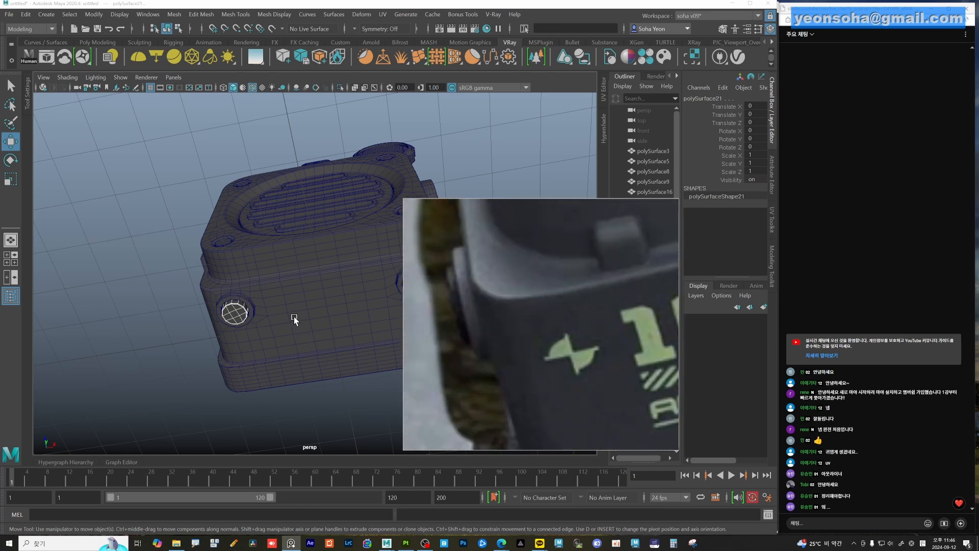
left_click_drag(294, 320, 332, 334, "alt")
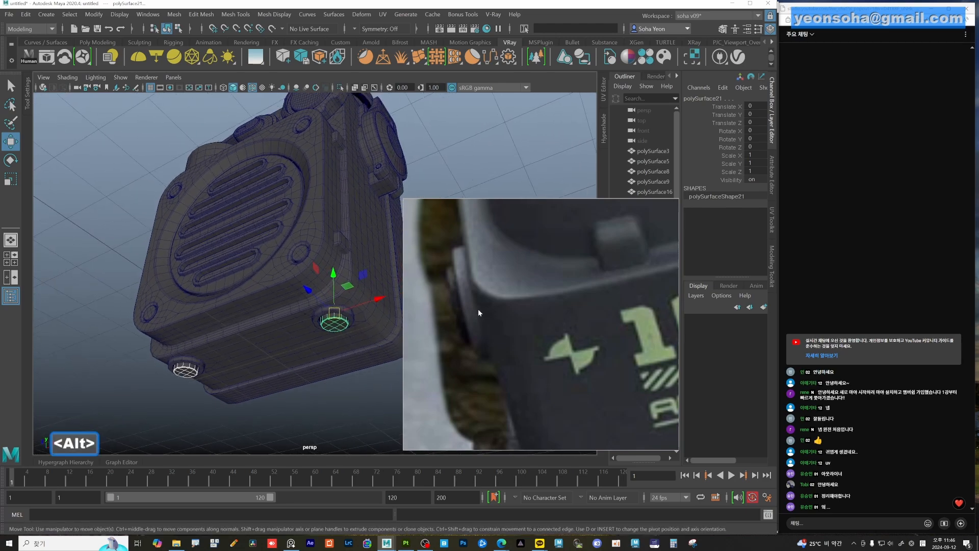
left_click_drag(263, 339, 268, 338, "alt")
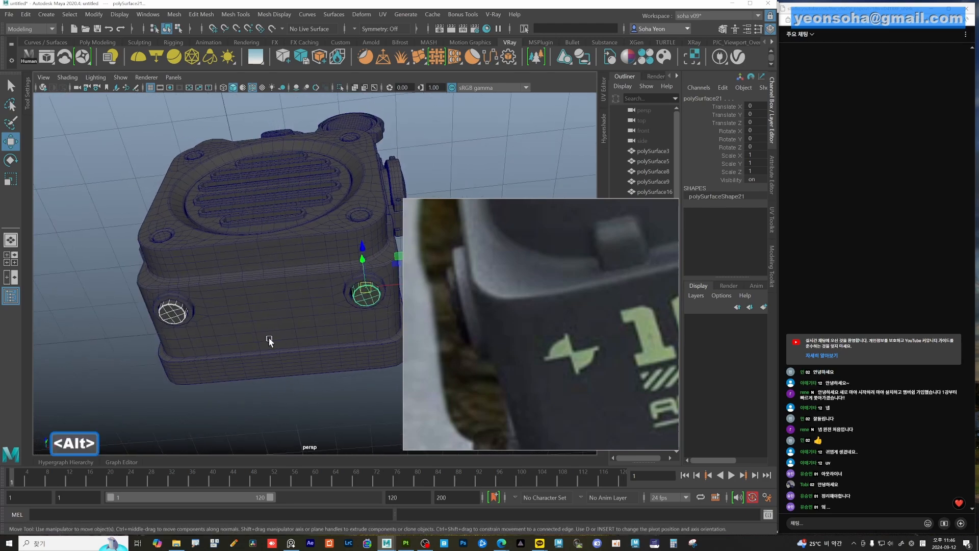
Combine the two round plugs on the radio's underside and select the main body mesh
key("shift+a")
left_click(247, 380)
left_click_drag(246, 380, 309, 335, "alt")
left_click(345, 309)
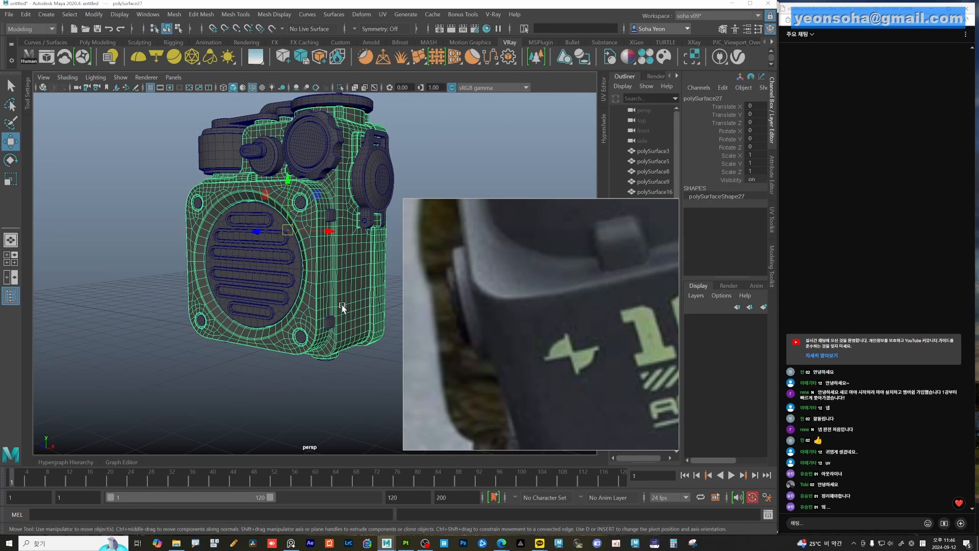
Combine the small seam tabs on both sides of the radio into one mesh
mouse_move(343, 306)
left_mouse_down("alt")
mouse_move(306, 321)
mouse_move(357, 299)
left_mouse_up("alt")
left_click(239, 274)
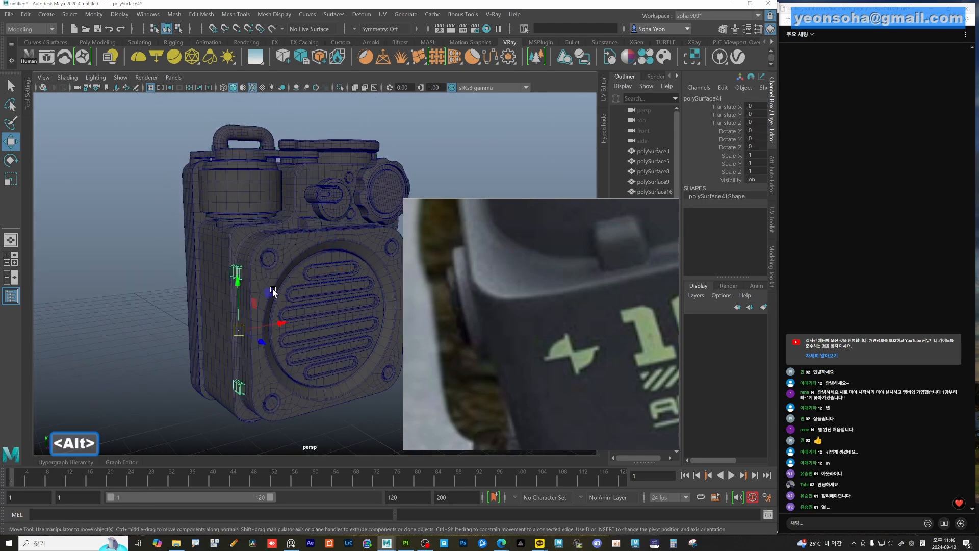
mouse_move(272, 289)
left_mouse_down("alt")
mouse_move(296, 322)
mouse_move(276, 273)
left_mouse_up("alt")
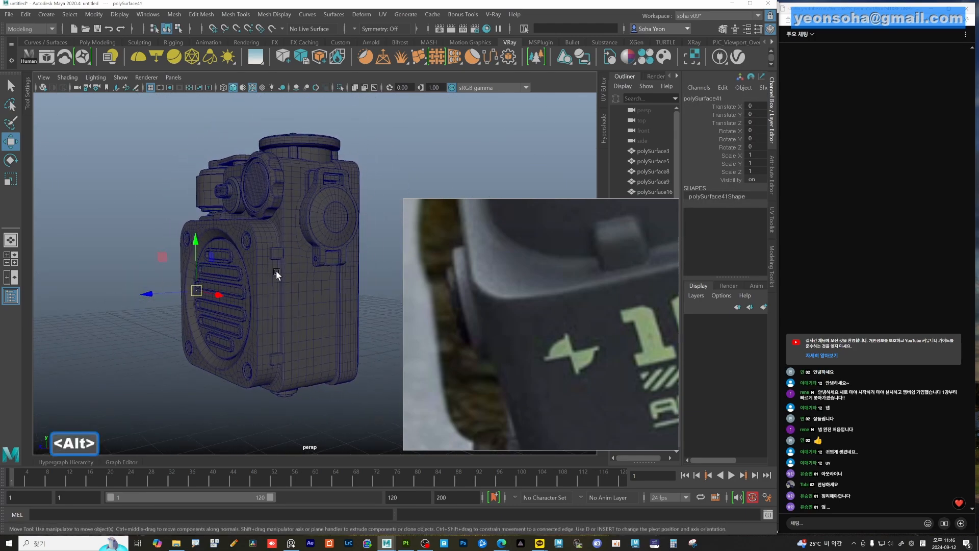
left_click(279, 361)
key("shift+a")
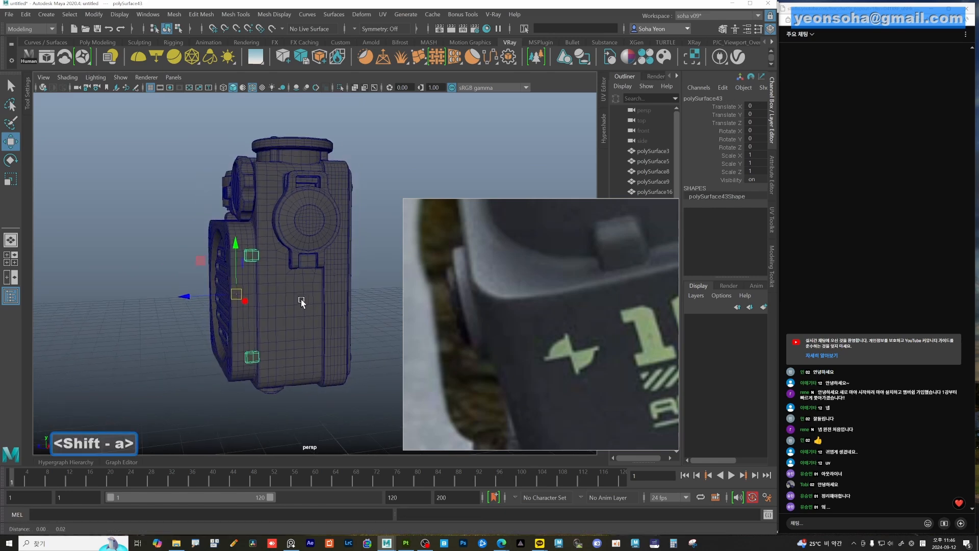
Check the round side cover against the 1964 Adventure photo and combine it with the matching knob and lid parts
left_click_drag(301, 298, 315, 316, "alt")
left_click(314, 310)
scroll(563, 319, "down", 5)
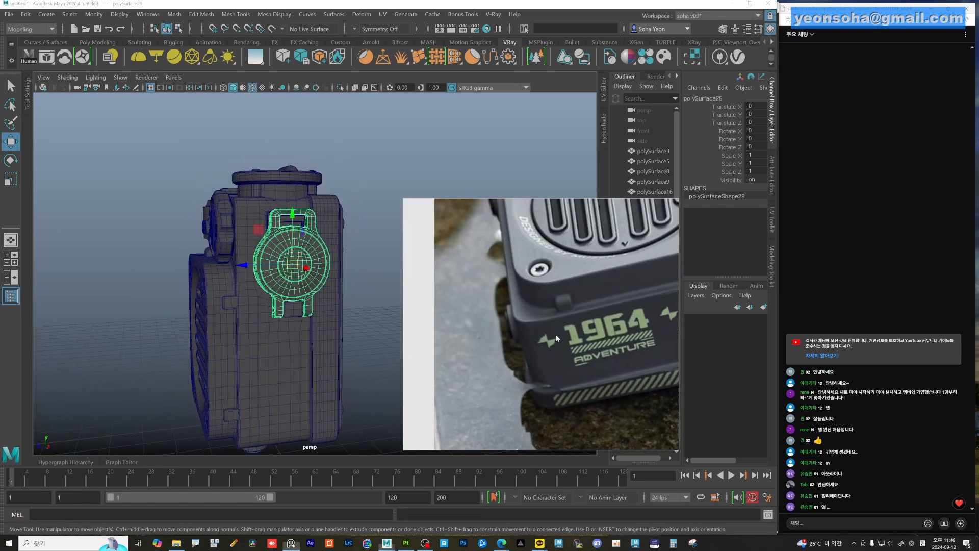
middle_click_drag(620, 327, 451, 359)
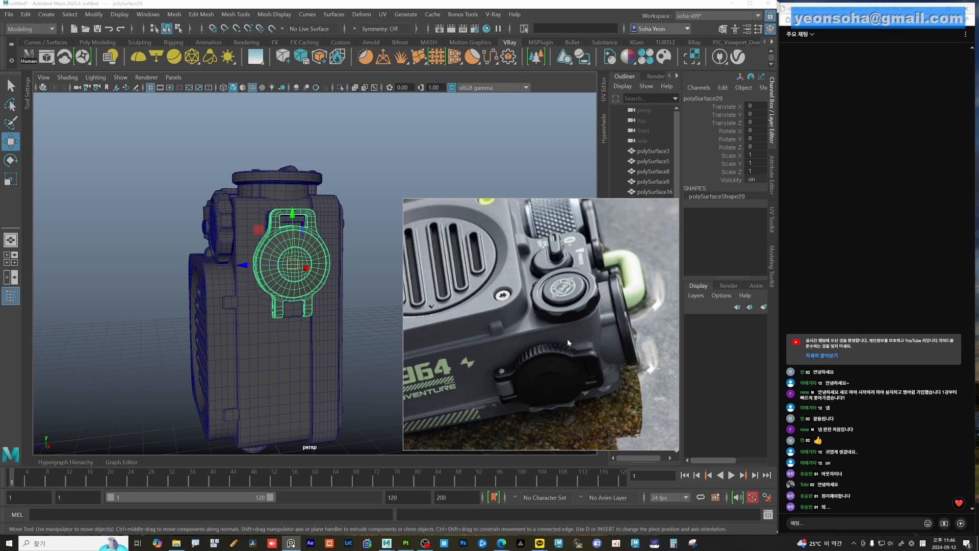
left_click_drag(308, 309, 296, 341, "alt")
left_click(291, 270, "shift")
key("shift+a")
Search the reference photos for a shot of the radio's back
left_click(272, 325)
scroll(458, 349, "down", 8)
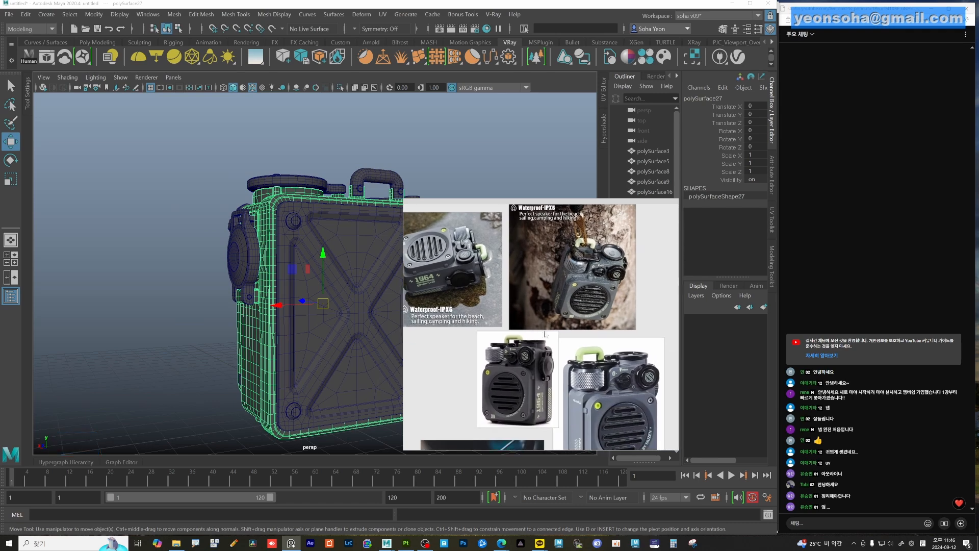
middle_click_drag(563, 389, 528, 282)
scroll(529, 282, "down", 6)
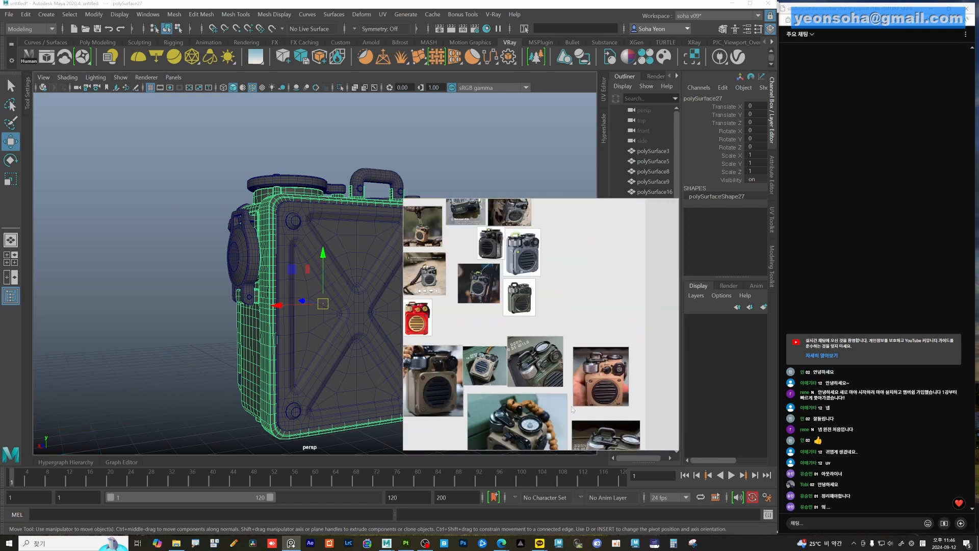
scroll(467, 284, "up", 4)
Select the X-ribbed back panel and move the reference window clear of it
left_click_drag(324, 267, 338, 265, "alt")
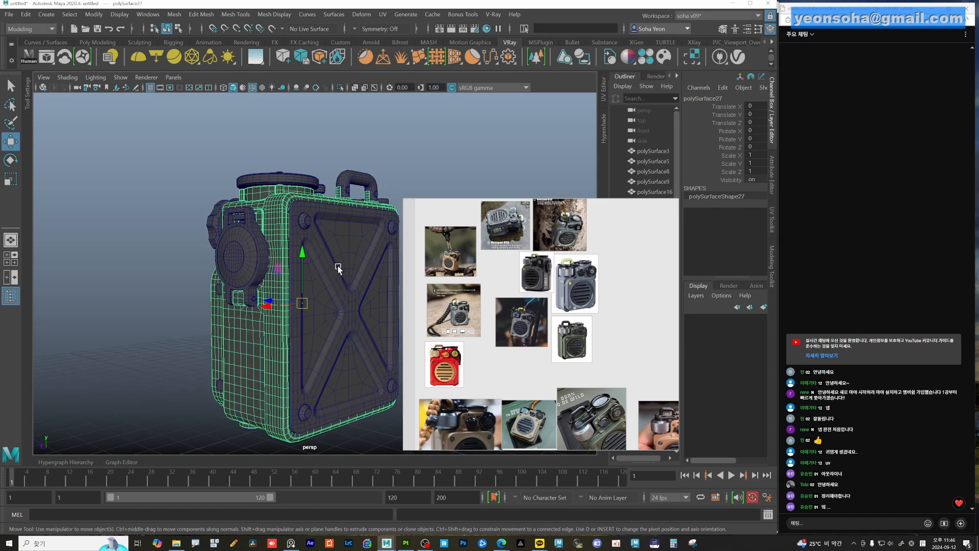
right_click_drag(337, 266, 367, 259, "alt")
middle_click_drag(367, 259, 335, 278, "alt")
left_click(264, 239)
left_click_drag(324, 290, 323, 264, "alt")
right_click_drag(486, 268, 548, 250)
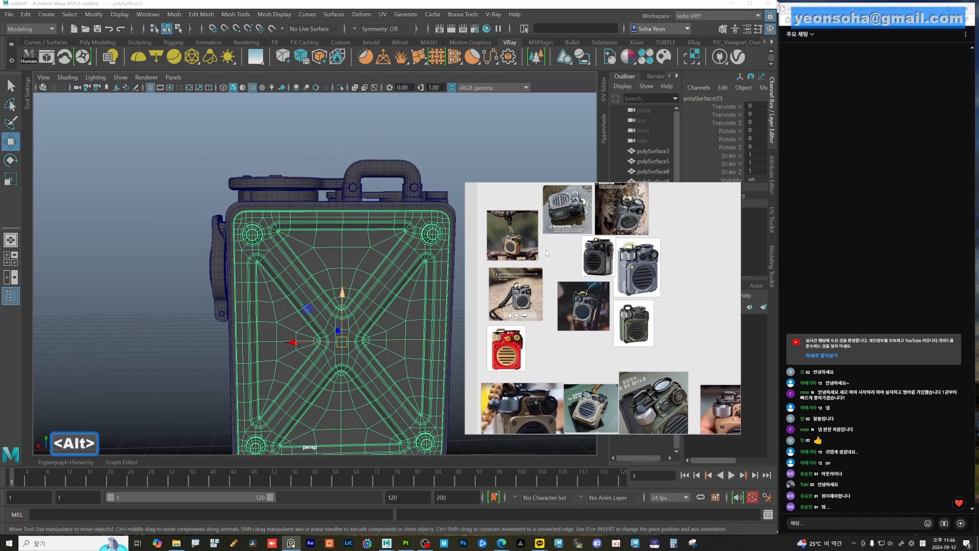
Select the edge loop around the base of one corner screw on the back panel
left_click_drag(345, 286, 316, 267, "alt")
middle_click_drag(316, 266, 325, 287, "alt")
right_click_drag(325, 287, 389, 305, "alt")
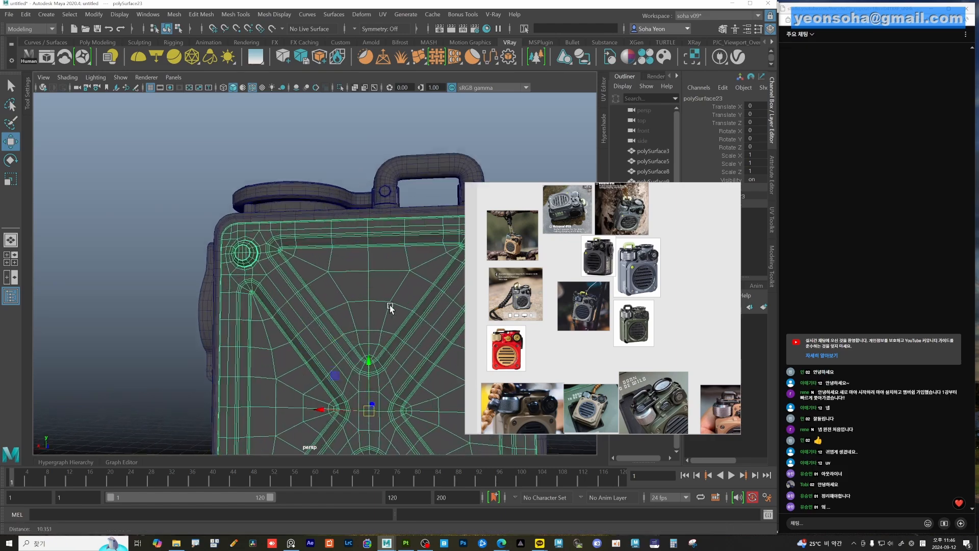
left_click_drag(390, 305, 264, 272, "alt")
middle_click_drag(265, 272, 333, 279, "alt")
right_click_drag(333, 280, 433, 330, "alt")
middle_click_drag(227, 278, 298, 296, "alt")
right_click_drag(298, 296, 378, 301, "alt")
middle_click_drag(273, 289, 308, 293, "alt")
right_click_drag(308, 293, 267, 286, "alt")
key("alt+2")
double_click(300, 293)
Add the edge loops around the back panel's other three corner screws to the selection
middle_click_drag(443, 301, 221, 327, "alt")
right_click_drag(221, 327, 186, 318, "alt")
left_click_drag(186, 318, 243, 297, "alt")
middle_click_drag(243, 298, 170, 258, "alt")
right_click_drag(170, 258, 296, 337, "alt")
middle_click_drag(296, 337, 211, 250, "alt")
right_click_drag(211, 250, 207, 317, "alt")
left_click_drag(207, 316, 284, 352, "alt")
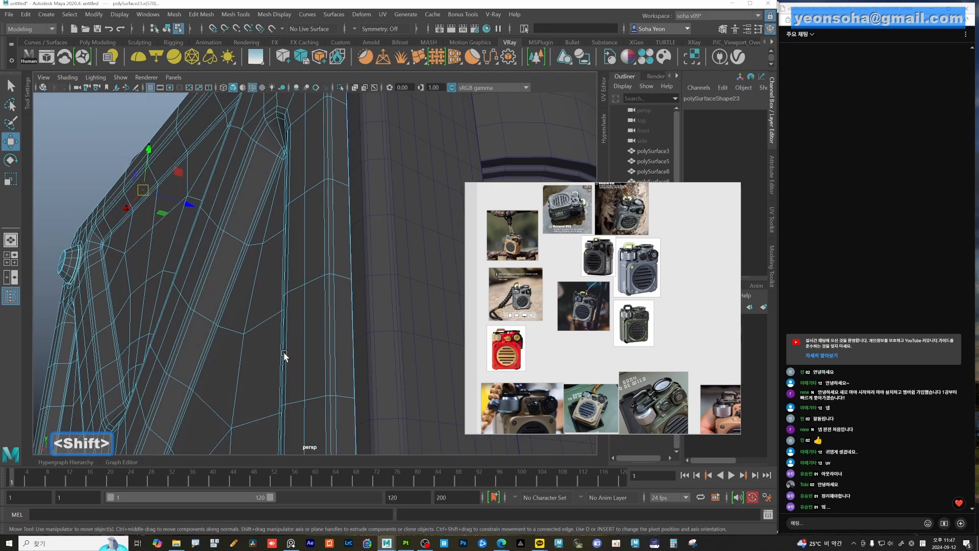
right_click_drag(284, 352, 238, 271, "alt")
middle_click_drag(238, 272, 266, 234, "alt")
middle_click_drag(296, 350, 293, 321, "alt")
right_click_drag(293, 321, 380, 352, "alt")
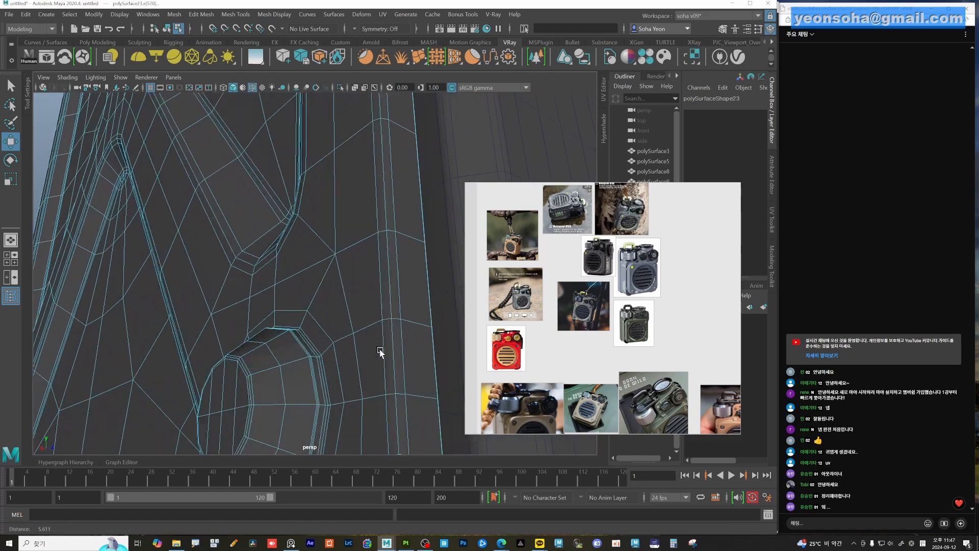
mouse_move(293, 271)
right_mouse_down("alt")
mouse_move(337, 288)
mouse_move(371, 265)
mouse_move(301, 283)
right_mouse_up("alt")
left_click_drag(301, 283, 244, 289, "alt")
middle_click_drag(244, 289, 311, 266, "alt")
right_click_drag(312, 266, 361, 292, "alt")
middle_click_drag(258, 308, 315, 282, "alt")
right_click_drag(315, 282, 392, 294, "alt")
right_click_drag(303, 337, 375, 291, "alt")
double_click(375, 243, "shift")
Detach the back panel along the selected loops and separate the four corner screws from it
right_click_drag(376, 243, 285, 265, "alt")
middle_click_drag(351, 255, 273, 291, "alt")
right_click_drag(347, 262, 308, 262, "alt")
left_click_drag(308, 263, 314, 301, "alt")
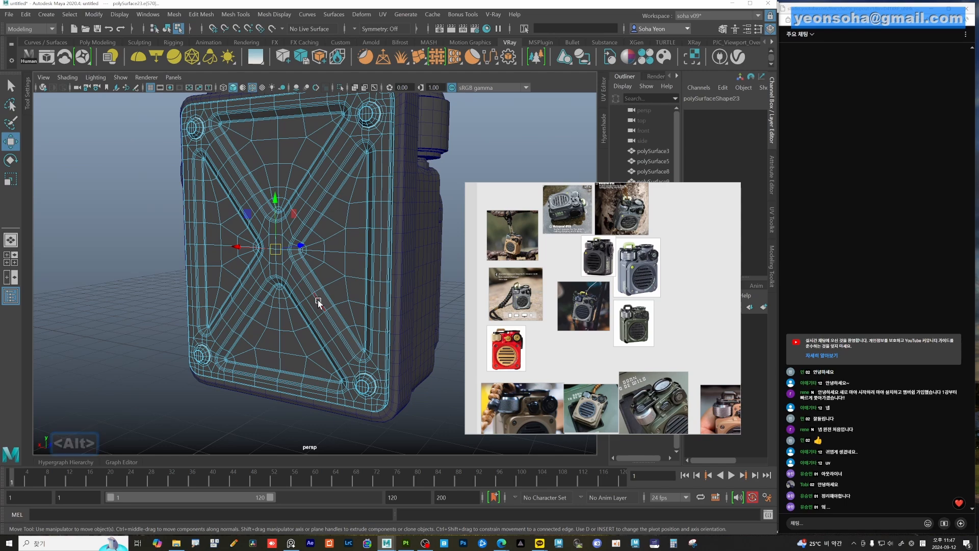
key("alt+y")
left_click_drag(317, 304, 336, 304, "alt")
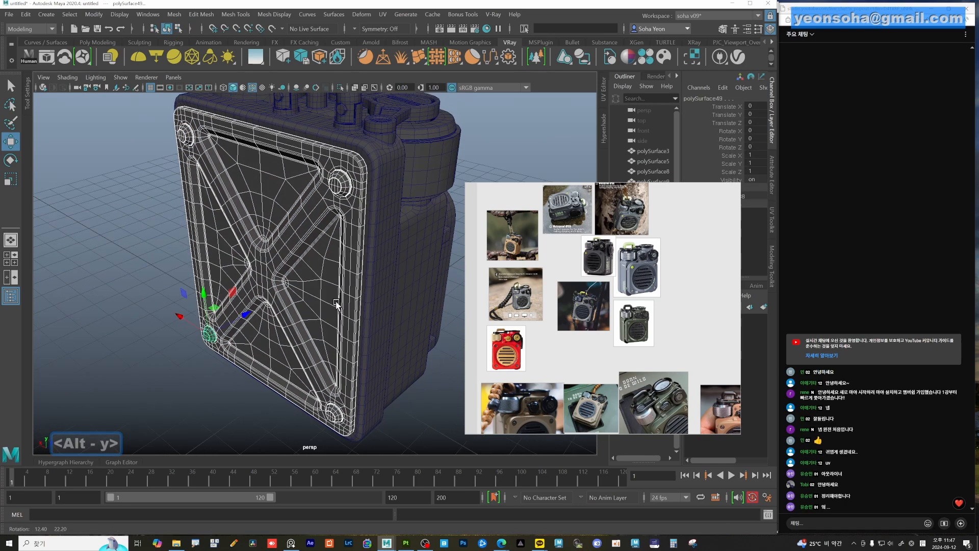
Select the back panel's four corner screws and combine them into one mesh
left_click(348, 192)
left_click_drag(286, 267, 259, 191, "alt")
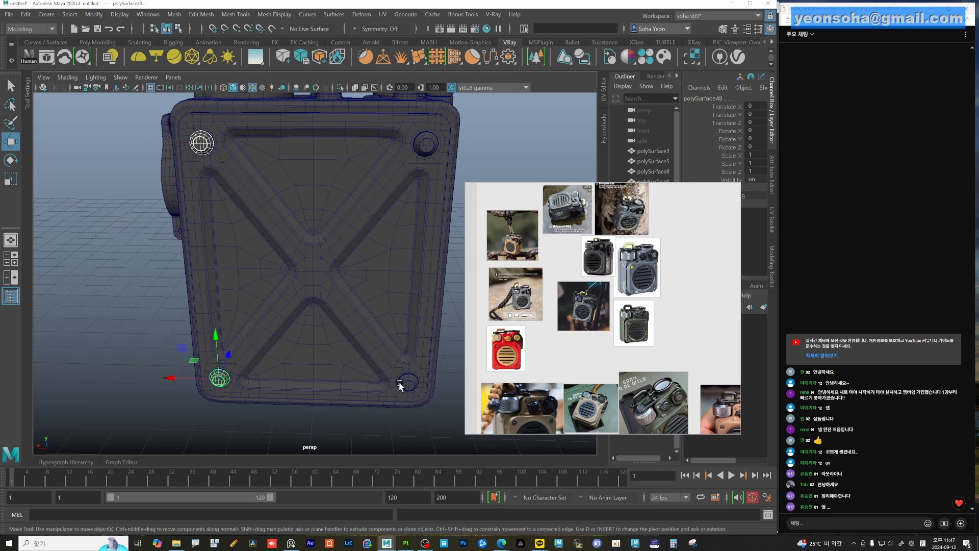
left_click_drag(386, 238, 298, 178, "alt")
key("shift+a")
left_click(204, 14)
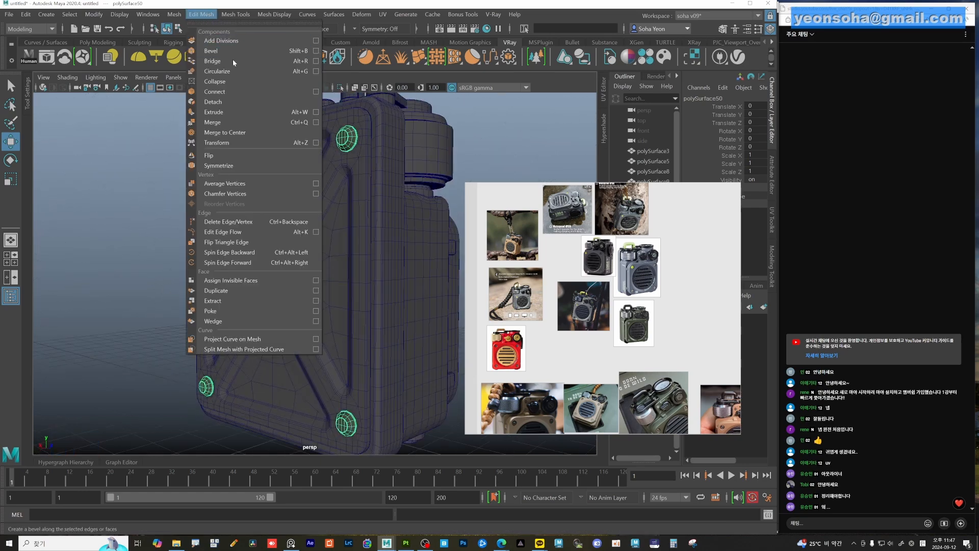
left_click(213, 102)
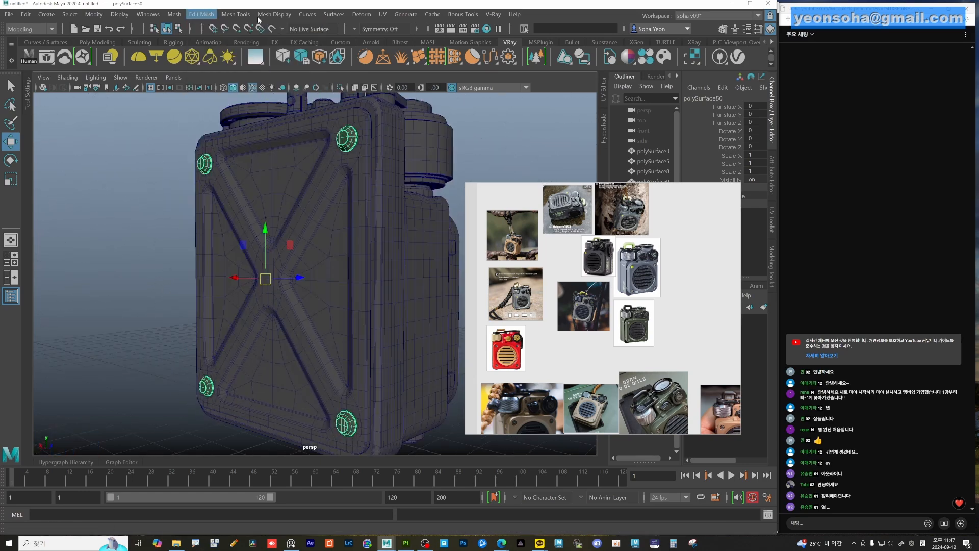
left_click(174, 15)
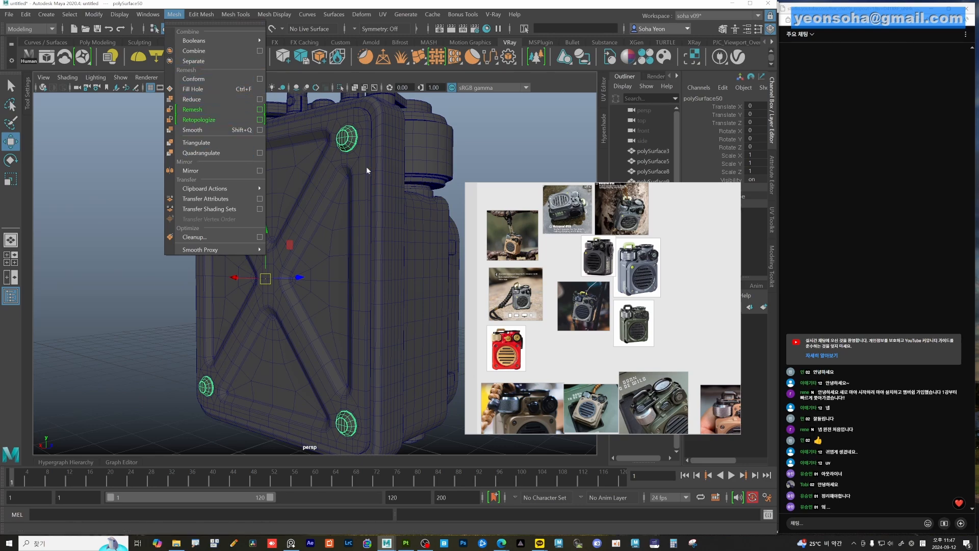
left_click(337, 267)
left_click_drag(337, 267, 375, 281, "alt")
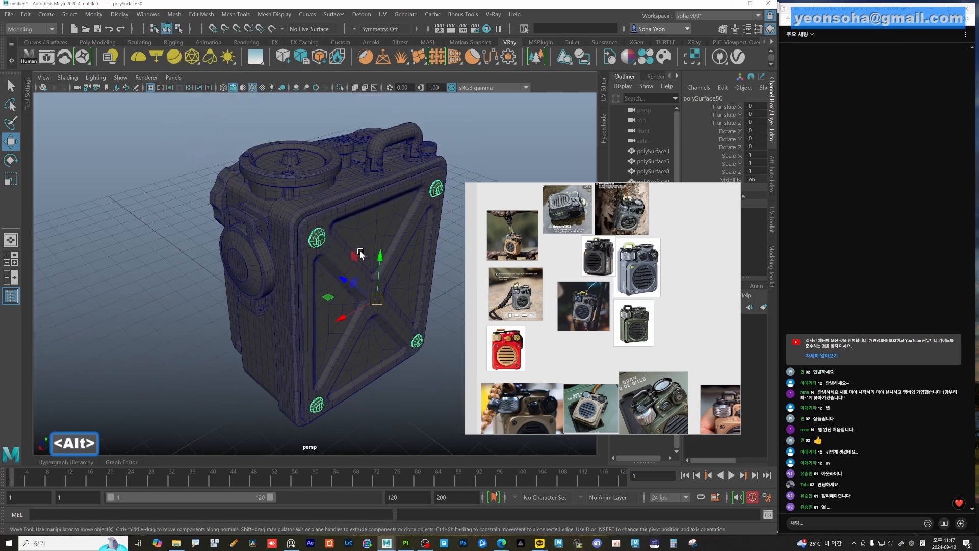
Combine the two screws at the ends of the carrying handle with the existing front screws mesh
left_click(366, 218)
left_click_drag(366, 218, 301, 265, "alt")
right_click_drag(301, 265, 359, 280, "alt")
left_click_drag(359, 280, 320, 264, "alt")
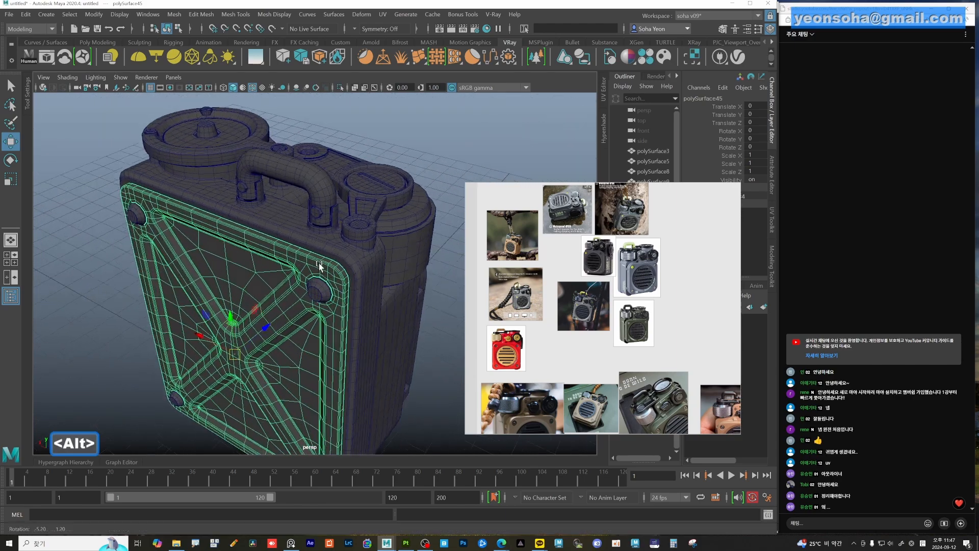
right_click_drag(319, 264, 321, 240, "alt")
left_click_drag(322, 239, 377, 289, "alt")
left_click(324, 256)
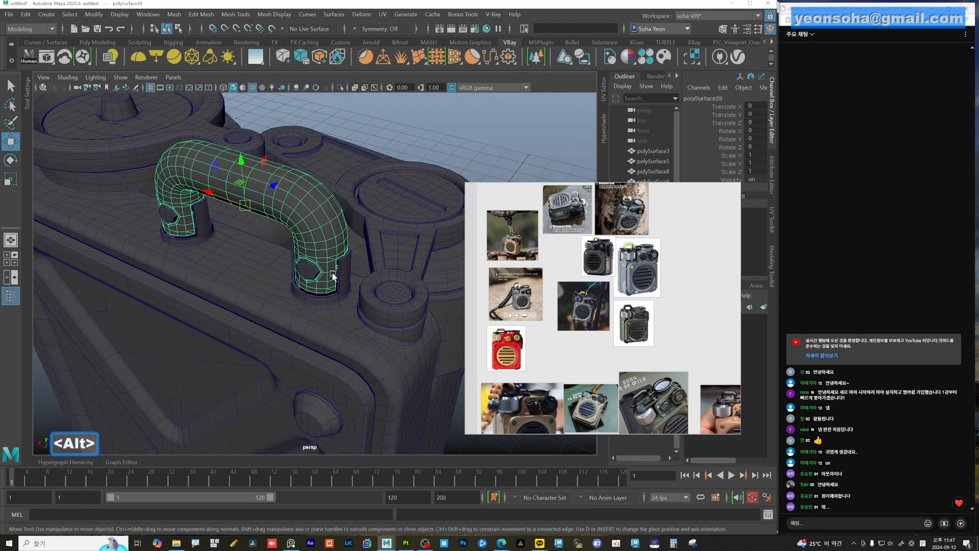
right_click_drag(324, 256, 340, 268, "alt")
middle_click_drag(341, 268, 303, 270, "alt")
left_click(300, 266)
left_click_drag(214, 259, 238, 273, "alt")
left_click(238, 273, "shift")
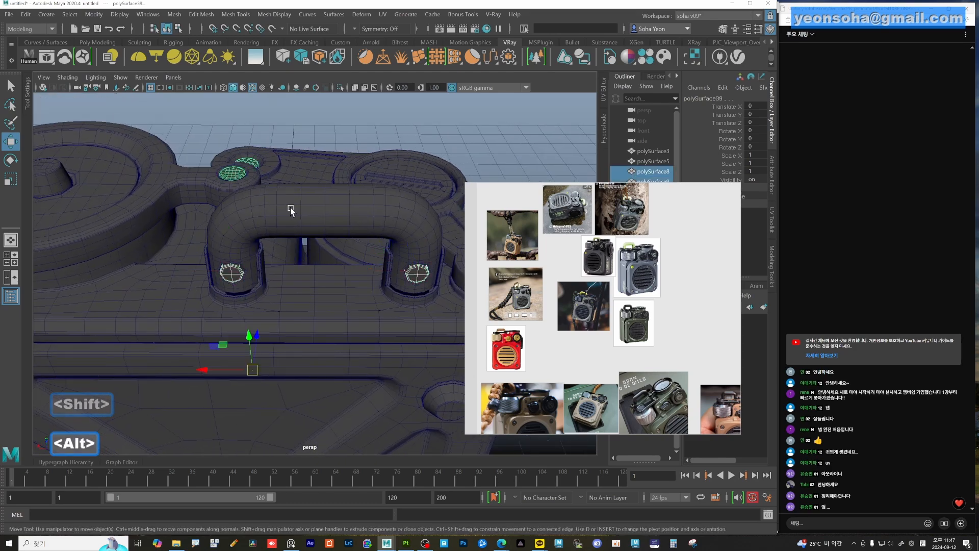
key("shift+a")
Move the reference window closer to the radio and inspect the combined screws mesh from the front
left_click_drag(256, 234, 207, 224, "alt")
left_click_drag(557, 249, 415, 247)
right_click_drag(236, 221, 162, 174, "alt")
left_click_drag(162, 174, 338, 194, "alt")
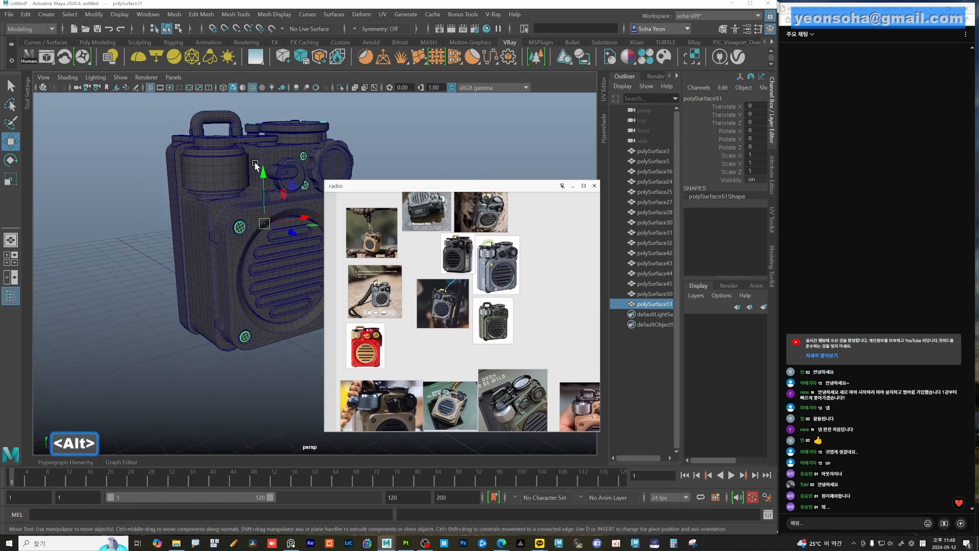
left_click_drag(255, 165, 226, 195, "alt")
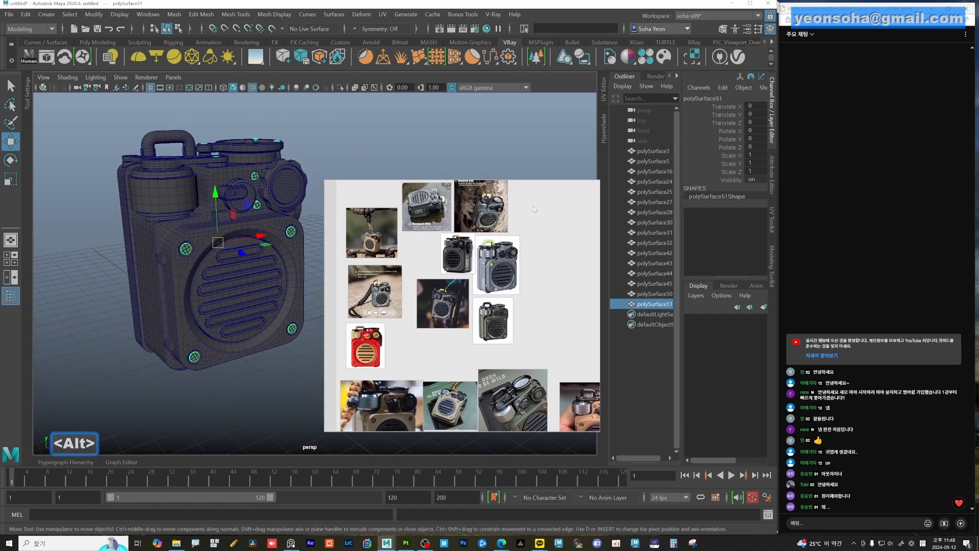
Select polySurface3 and frame the small strip inside the side cover's slot
left_click(657, 150)
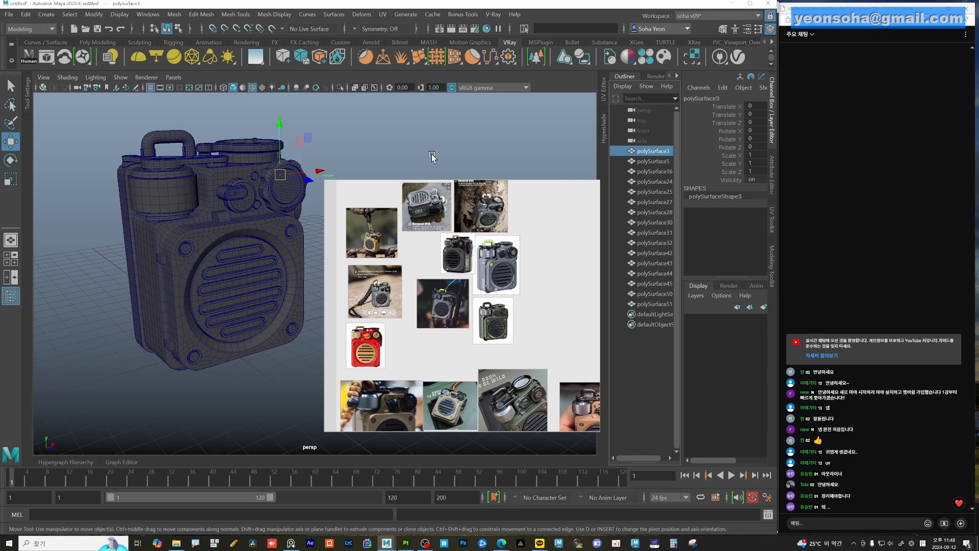
left_click_drag(431, 154, 231, 166, "alt")
key("f")
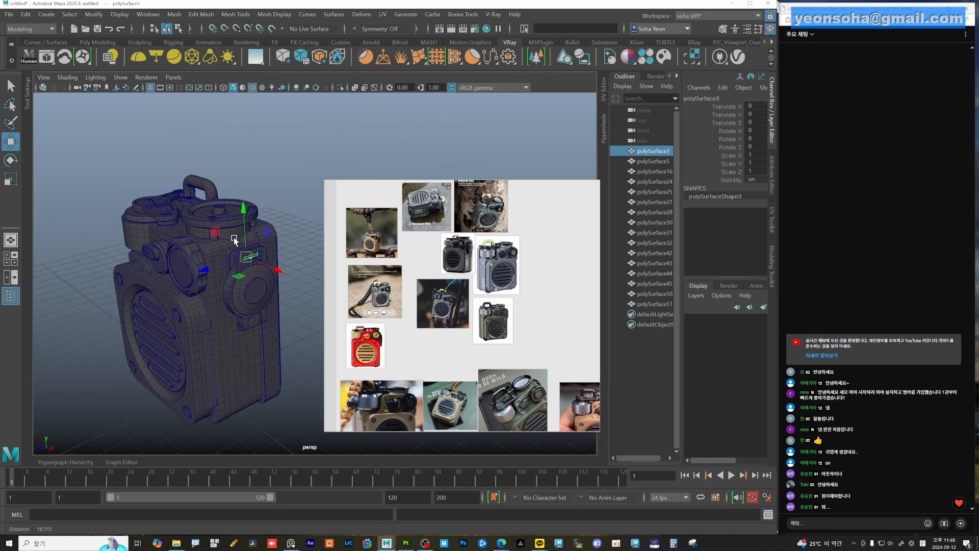
middle_click_drag(248, 250, 284, 266, "alt")
scroll(284, 267, "up", 3)
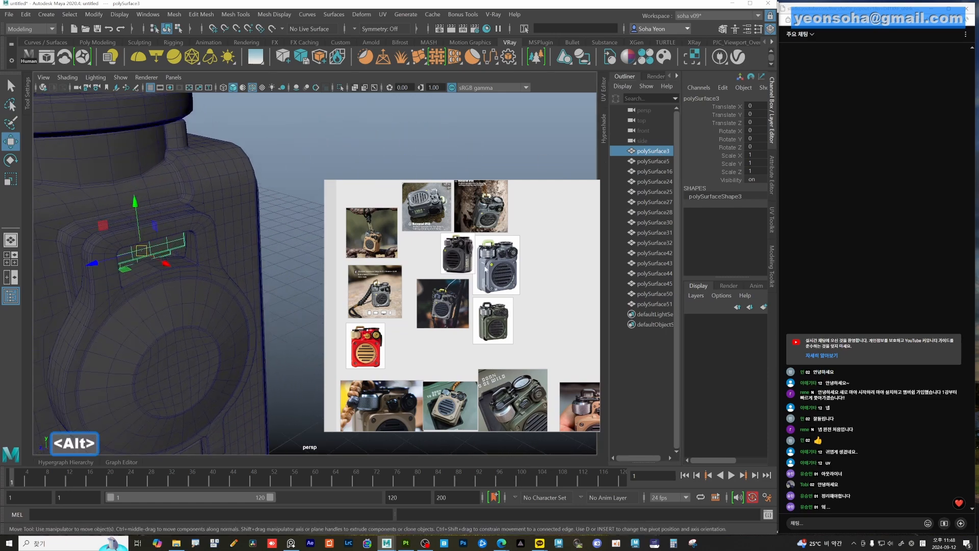
Compare the strip in the side cover's slot with the dark radio's close-up in the white-background reference photo
scroll(476, 240, "up", 6)
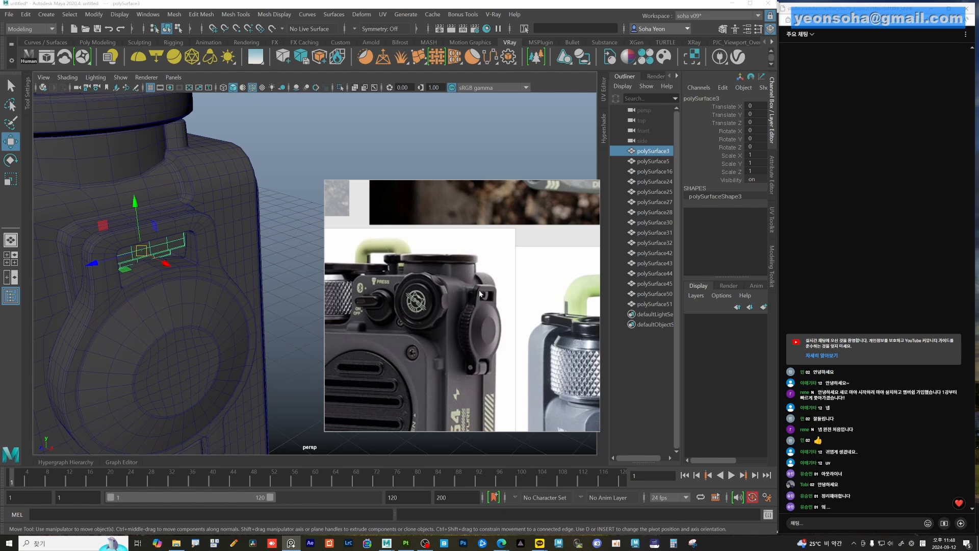
scroll(480, 294, "up", 3)
left_click_drag(213, 267, 149, 273, "alt")
key("f")
scroll(470, 301, "up", 1)
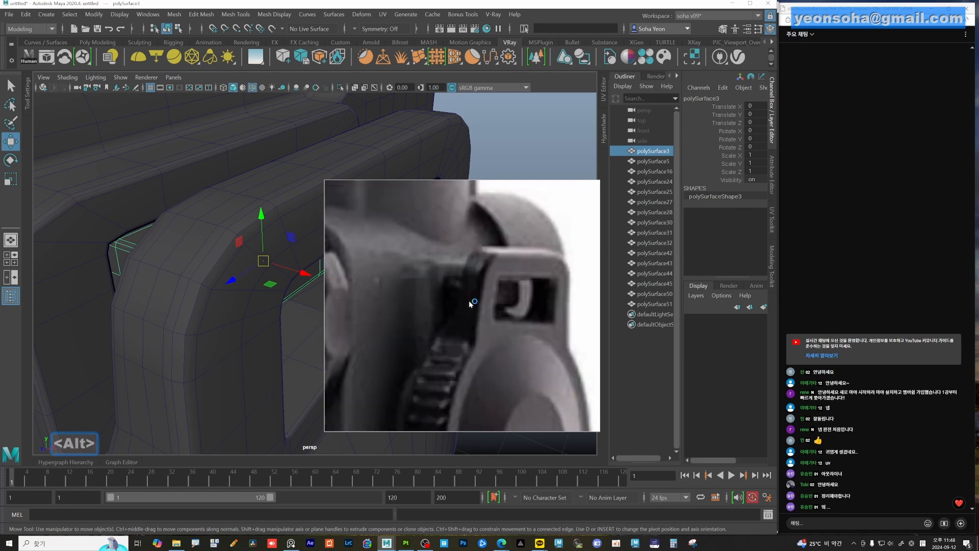
scroll(490, 299, "down", 3)
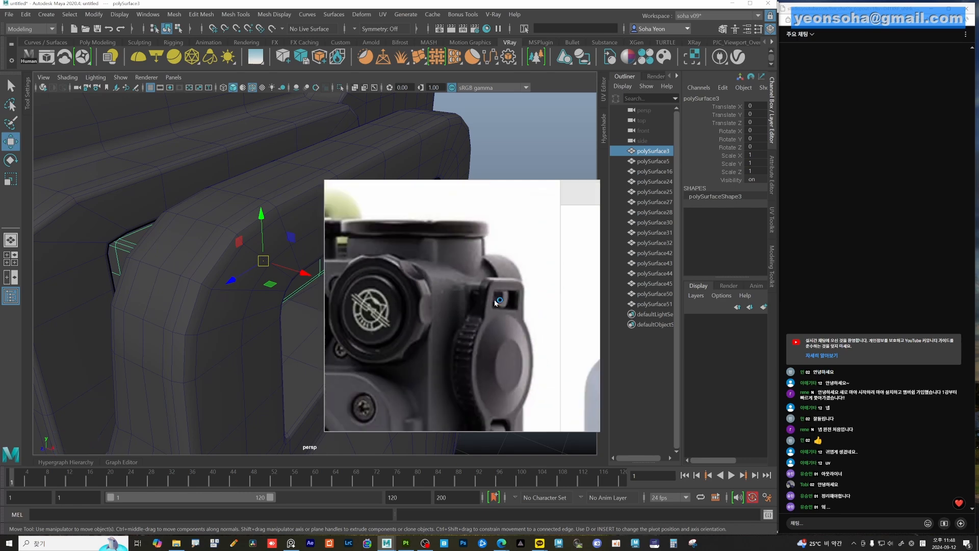
Combine the slot strip with the mesh of the side cover, knobs and lid rims
left_click_drag(209, 249, 249, 295, "alt")
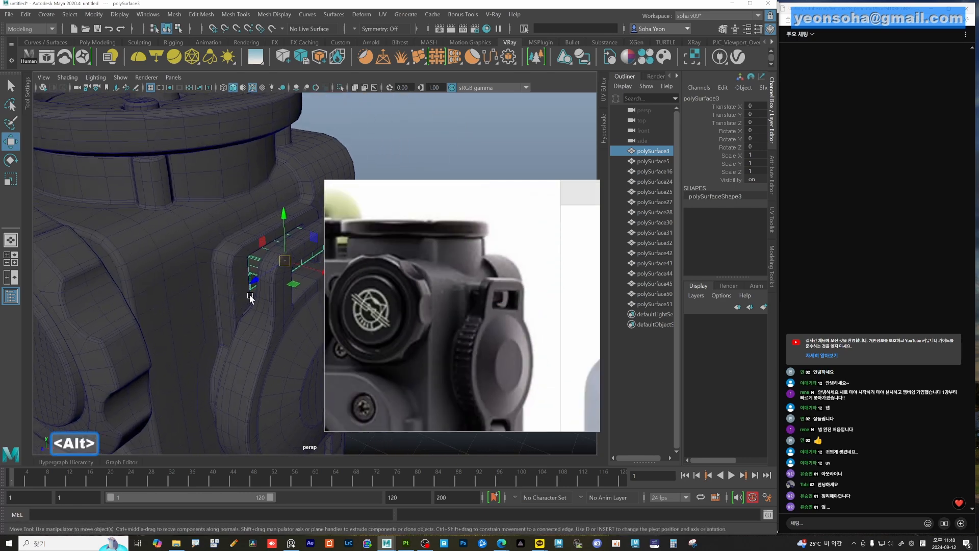
left_click(287, 300, "shift")
key("shift+a")
right_click_drag(265, 300, 189, 280, "alt")
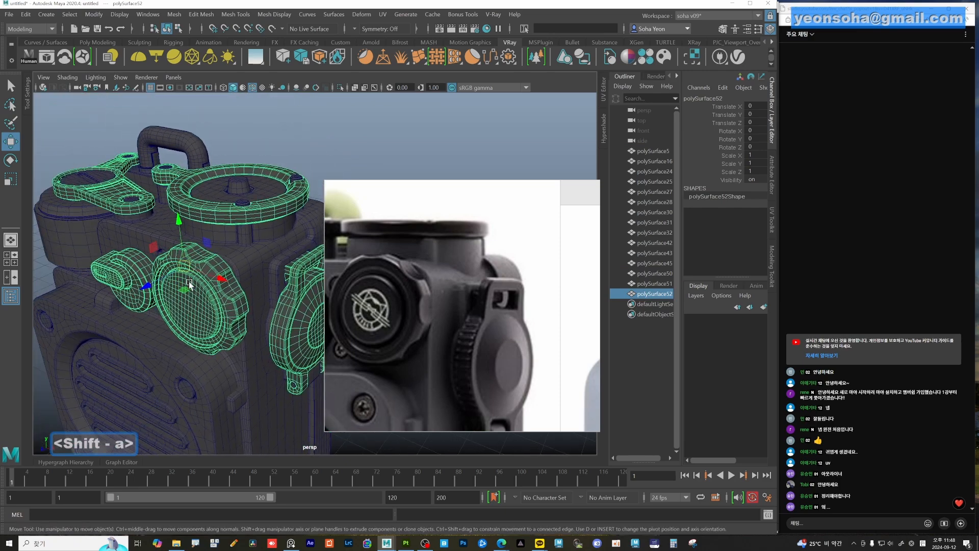
Select the radio's main body mesh
mouse_move(234, 283)
left_mouse_down("alt")
mouse_move(238, 290)
mouse_move(235, 282)
left_mouse_up("alt")
key("alt")
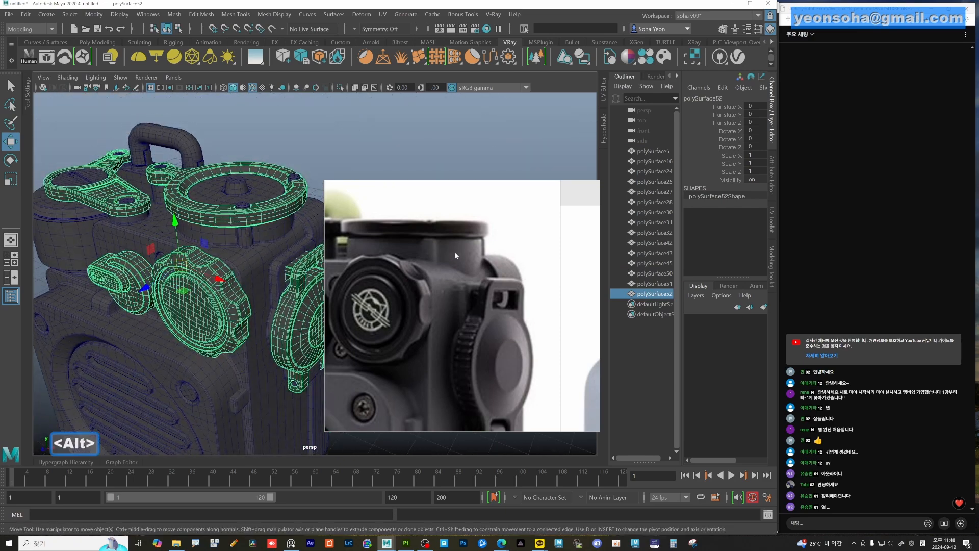
left_click(271, 255)
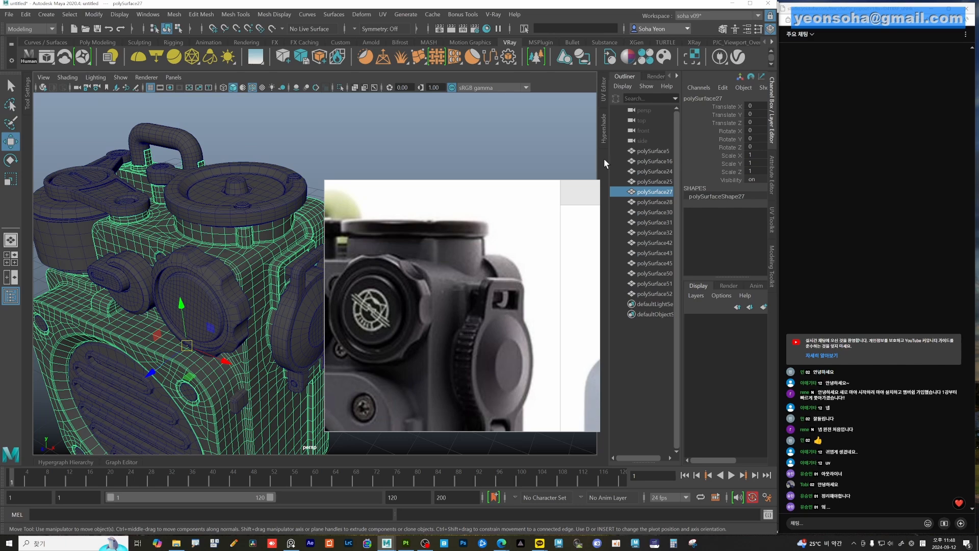
Widen the Outliner and combine the small side brackets, polySurface43, with the radio's main body mesh
left_click_drag(580, 160, 556, 161)
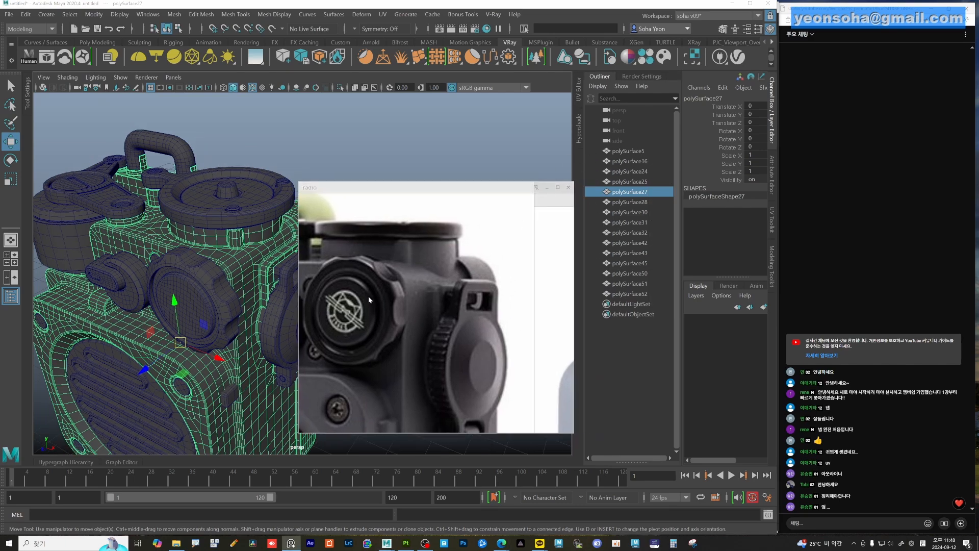
left_click_drag(191, 280, 149, 210, "alt")
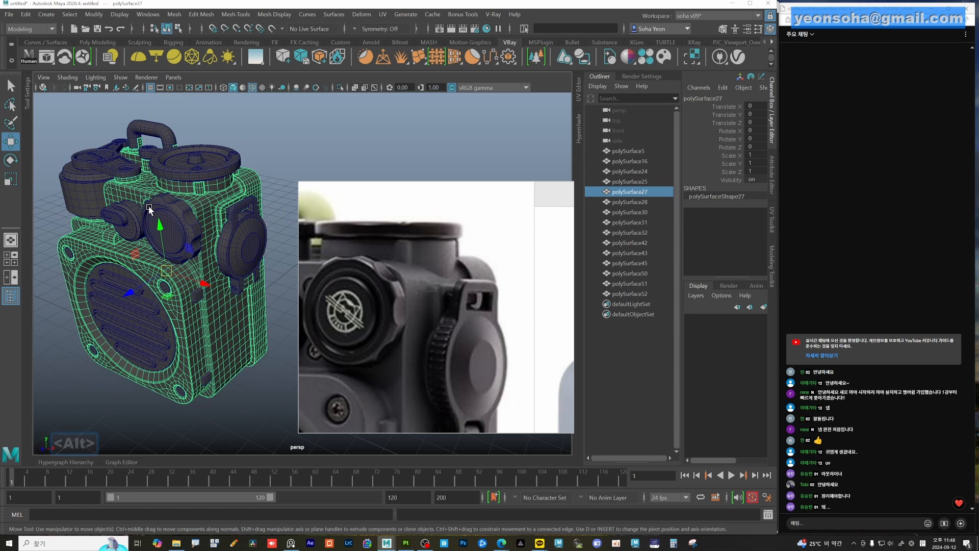
left_click(185, 224)
left_click(196, 297)
left_click_drag(209, 335, 212, 322, "alt")
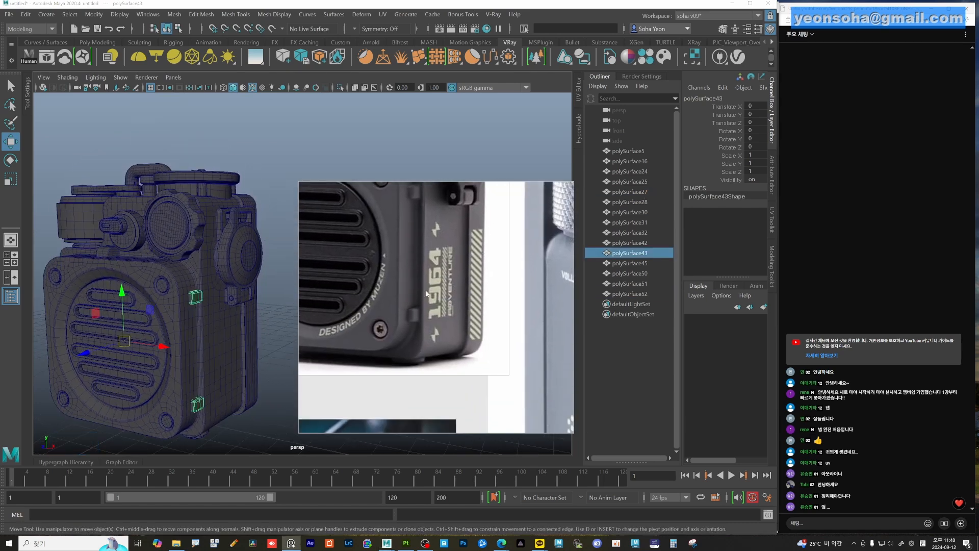
left_click_drag(214, 320, 231, 335, "alt")
left_click(203, 289, "shift")
key("shift+a")
left_click(265, 366)
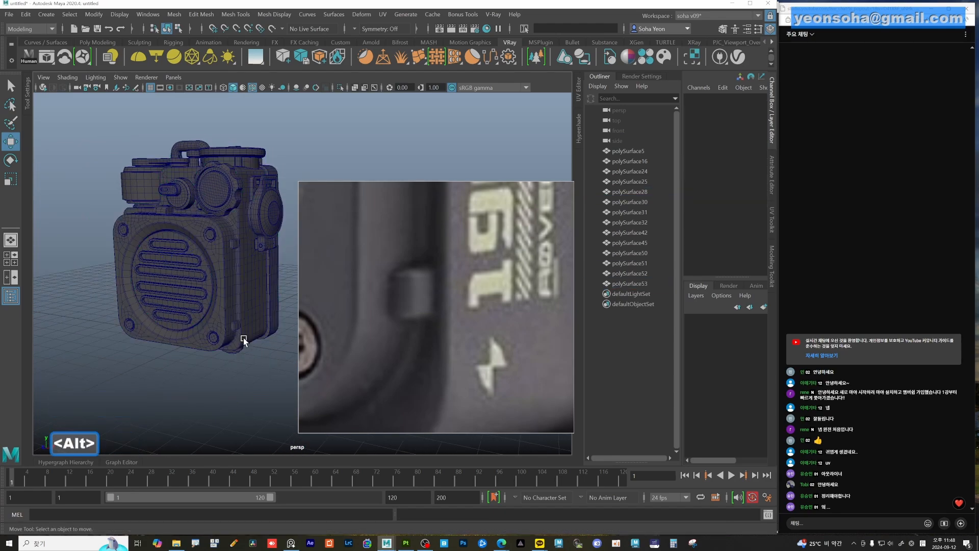
Examine the speaker grille mesh and the knobs-and-cover mesh against the dark radio's close-up in the reference photo
middle_click_drag(185, 297, 189, 315, "alt")
left_click(190, 315)
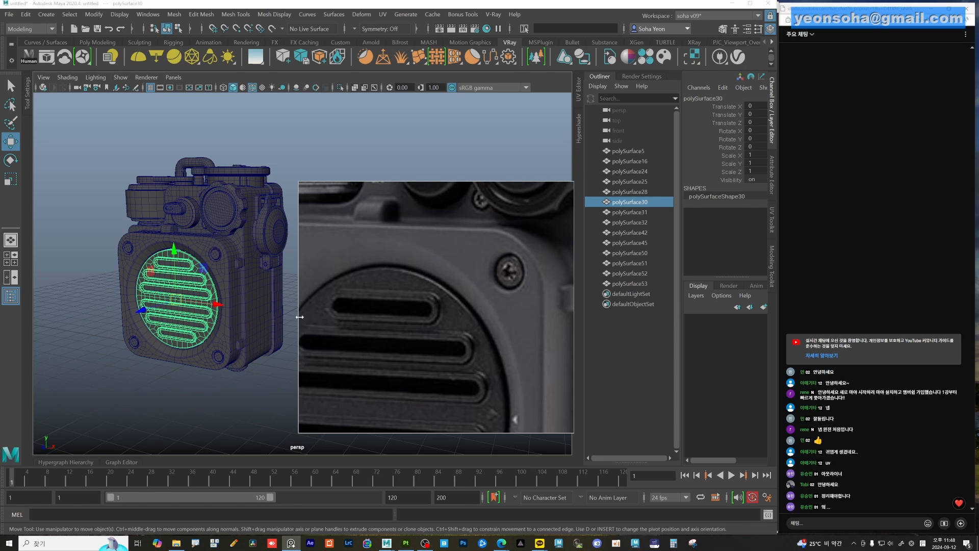
mouse_move(191, 295)
left_mouse_down("alt")
mouse_move(185, 308)
mouse_move(197, 299)
left_mouse_up("alt")
right_click_drag(197, 299, 228, 281, "alt")
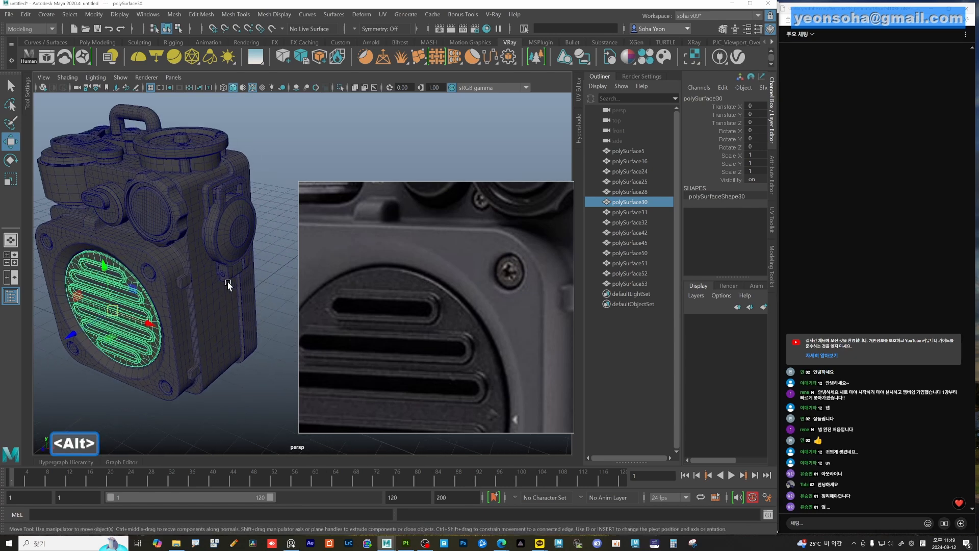
left_click(228, 275)
mouse_move(235, 296)
left_mouse_down("alt")
mouse_move(203, 308)
mouse_move(219, 306)
left_mouse_up("alt")
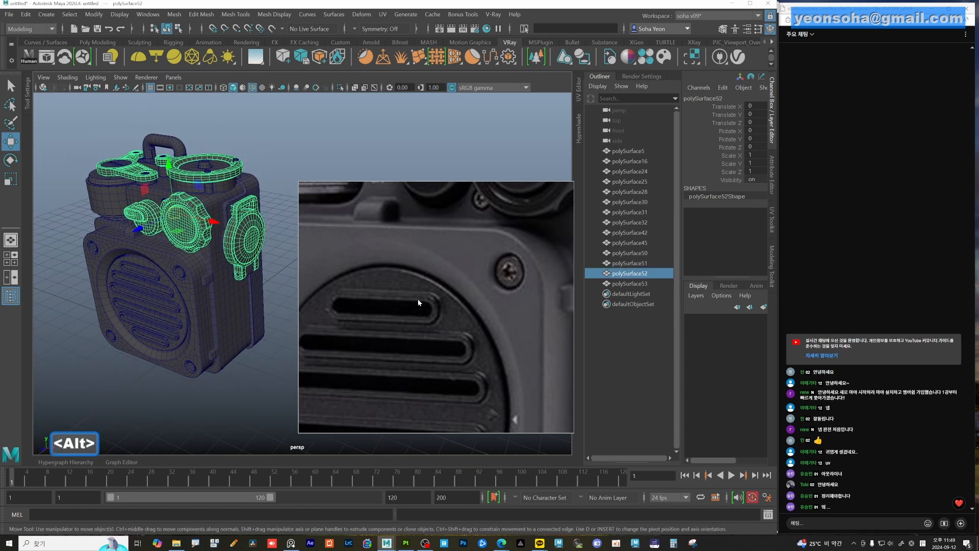
Combine polySurface5, the small screw in the side cover's hinge, with the mesh of the other screws, polySurface51
left_click(626, 151)
left_click_drag(265, 275, 255, 247, "alt")
right_click_drag(255, 248, 301, 264, "alt")
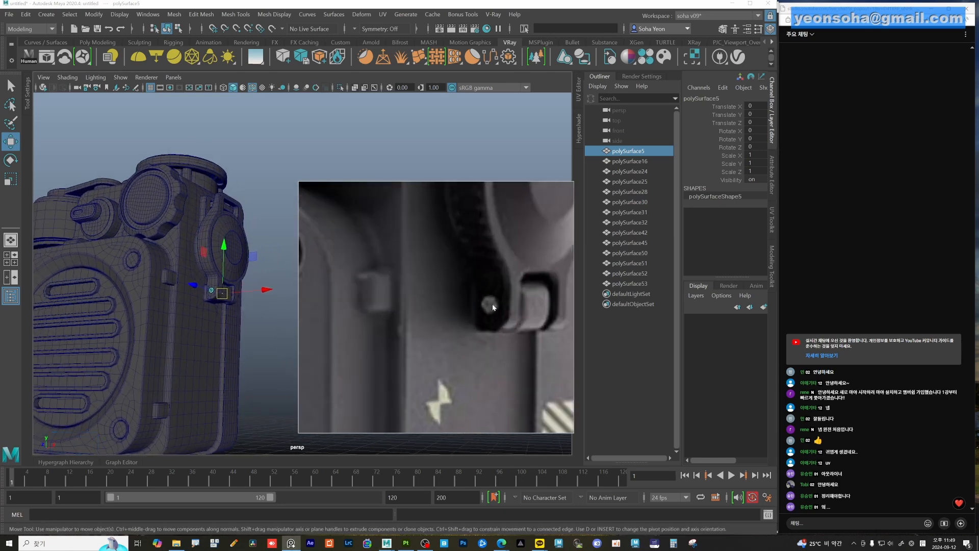
left_click_drag(196, 275, 146, 256, "alt")
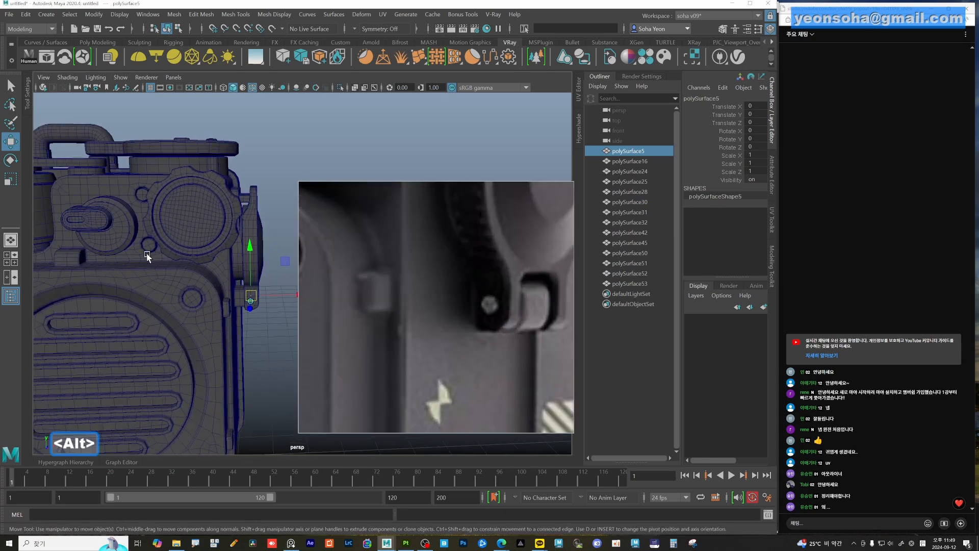
left_click(150, 242, "shift")
left_click_drag(193, 285, 185, 280, "alt")
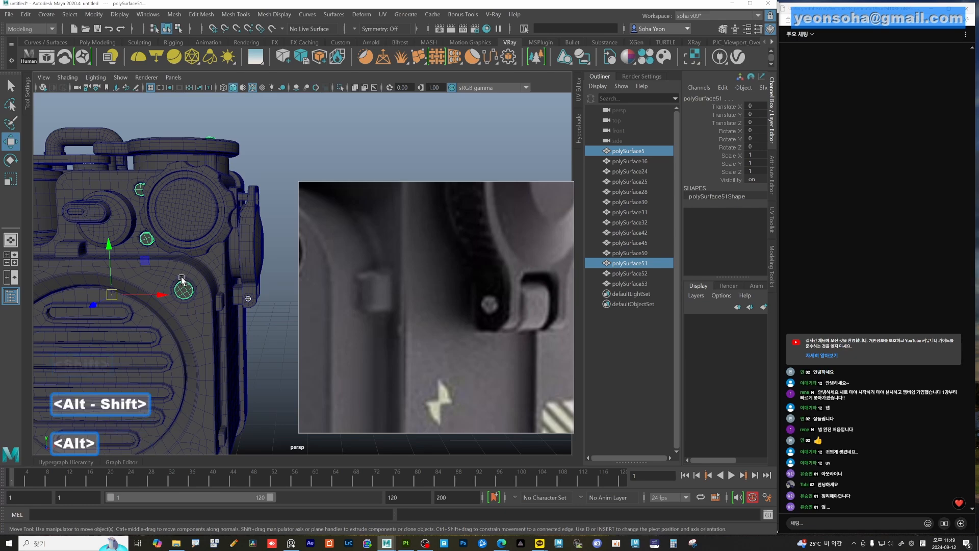
key("shift+a")
left_click_drag(250, 286, 300, 274, "alt")
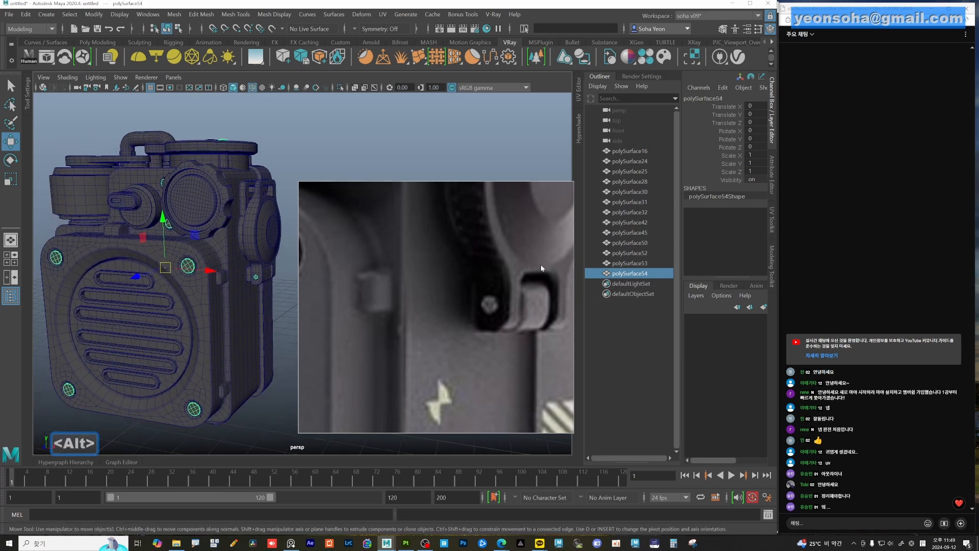
Select polySurface16, the small bulb in the round lamp, and compare it with the lamp in the outdoor reference photo
left_click(632, 151)
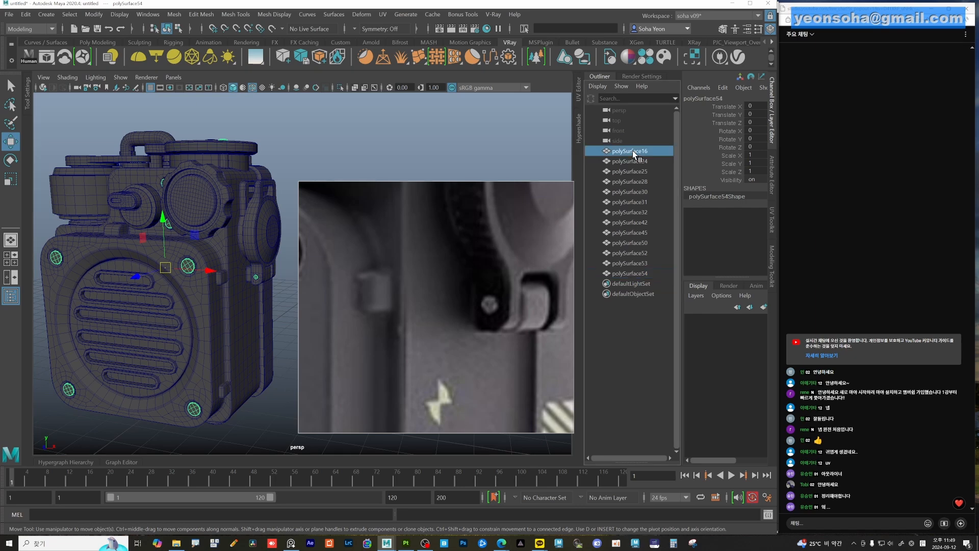
left_click_drag(202, 225, 200, 262, "alt")
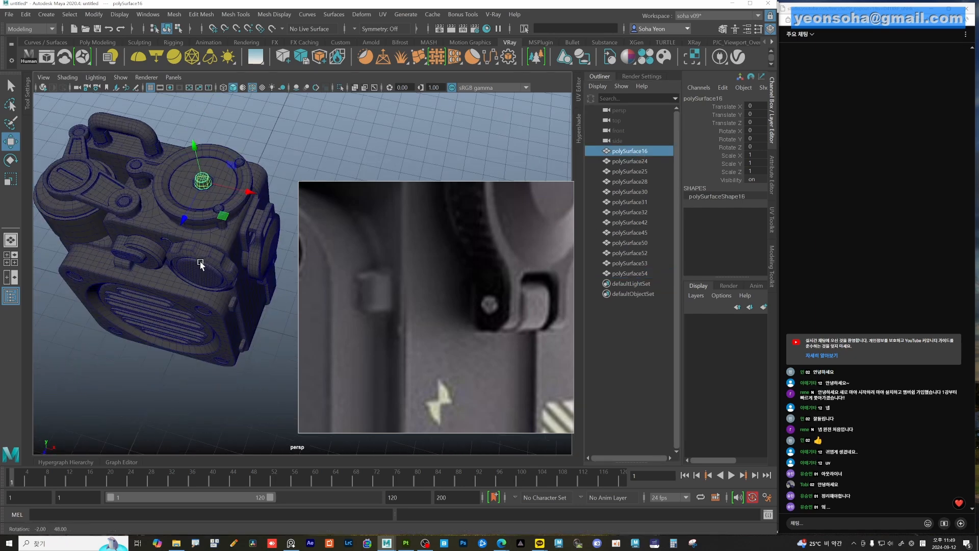
scroll(451, 377, "down", 10)
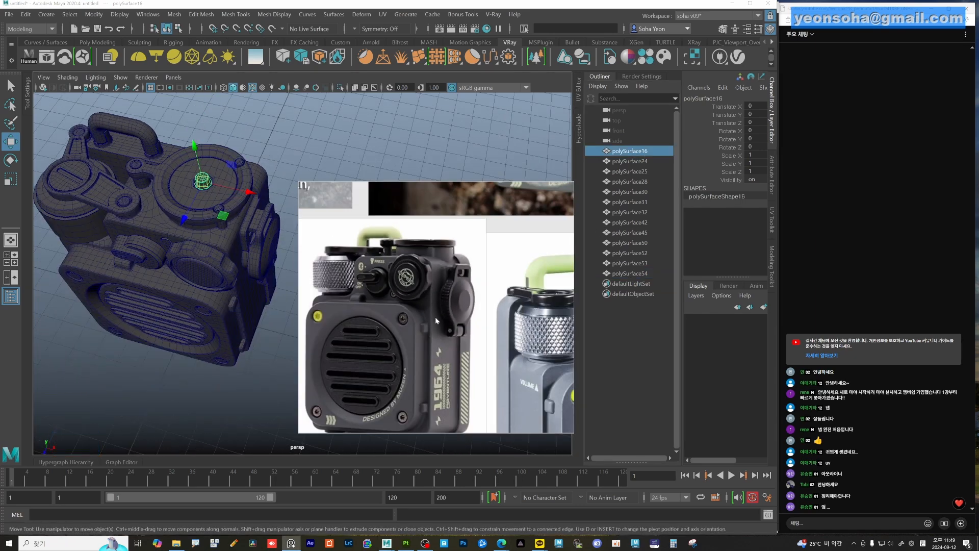
scroll(453, 332, "up", 8)
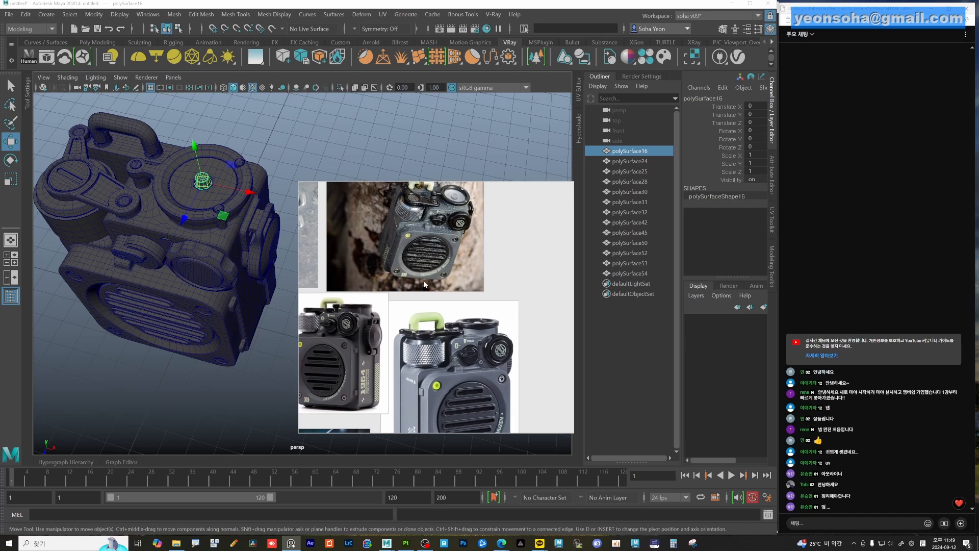
scroll(452, 266, "up", 2)
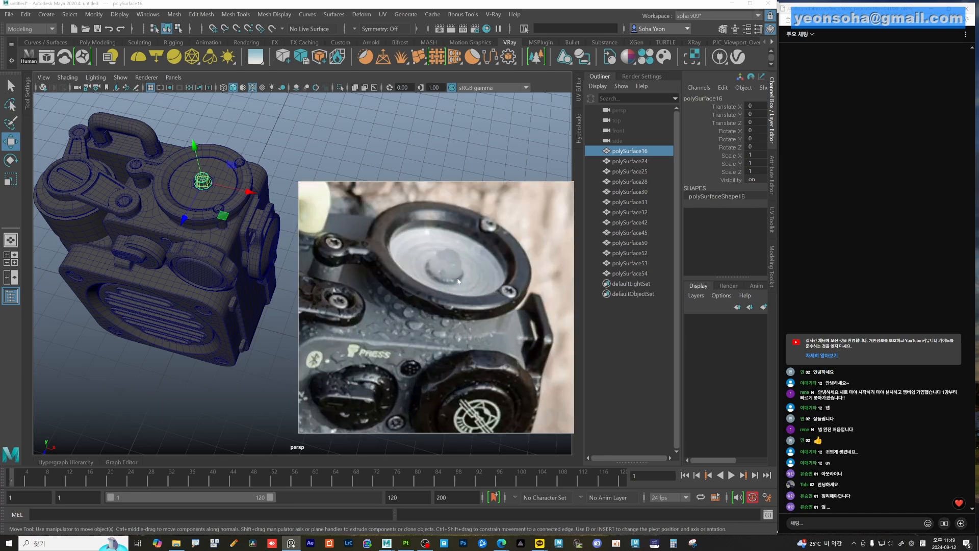
scroll(451, 287, "up", 2)
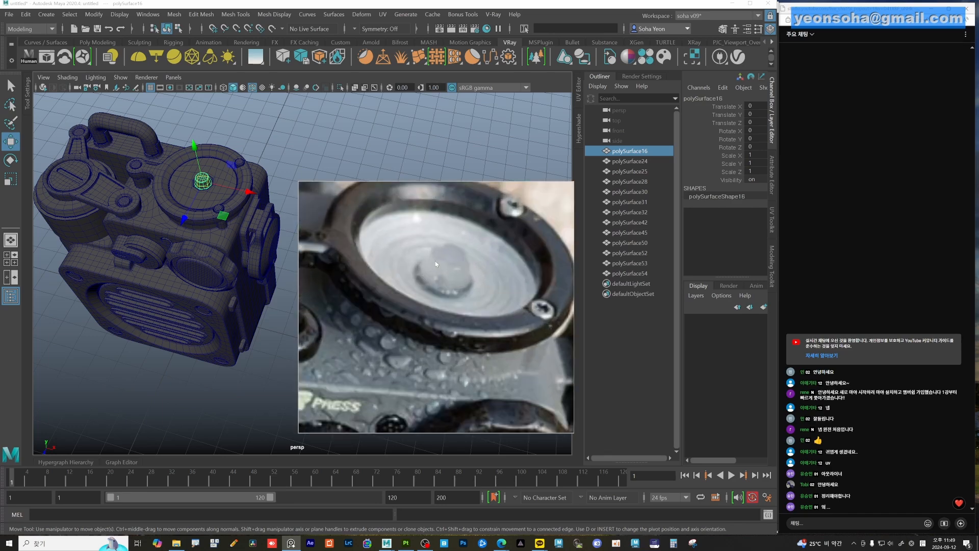
left_click_drag(242, 170, 270, 183, "alt")
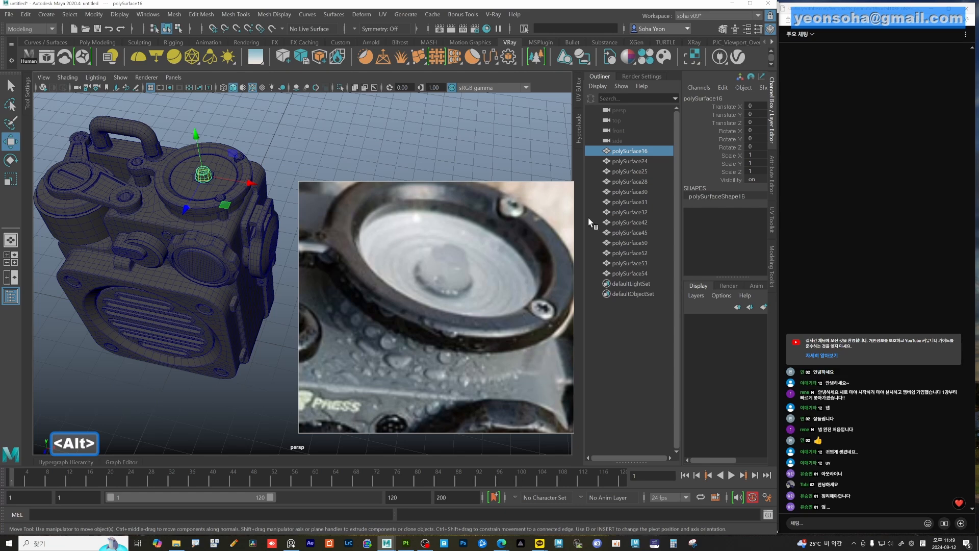
Check the round slotted cap, polySurface24, against the reference photo and combine it with the cylindrical dial below it, polySurface32
left_click(624, 161)
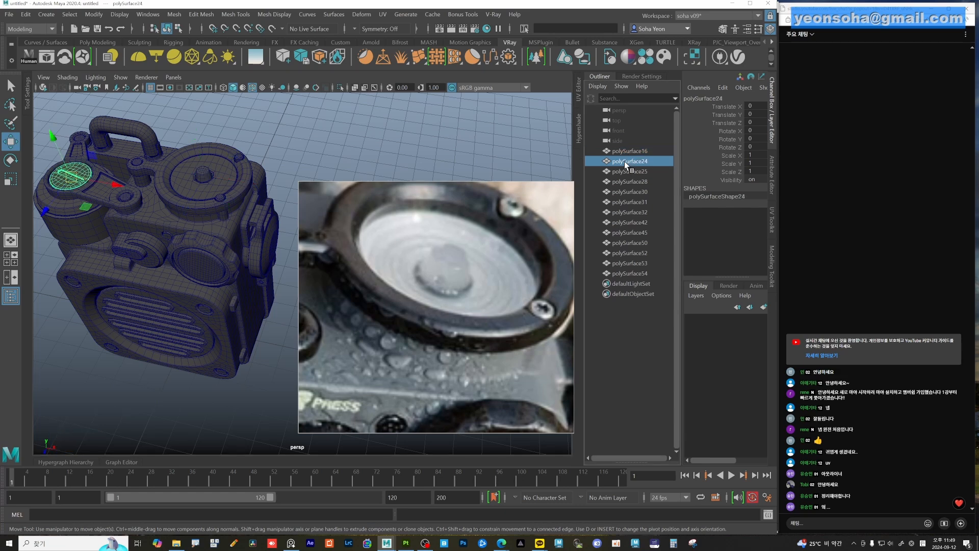
right_click_drag(389, 253, 361, 272, "alt")
left_click_drag(361, 271, 468, 295, "alt")
scroll(351, 299, "up", 3)
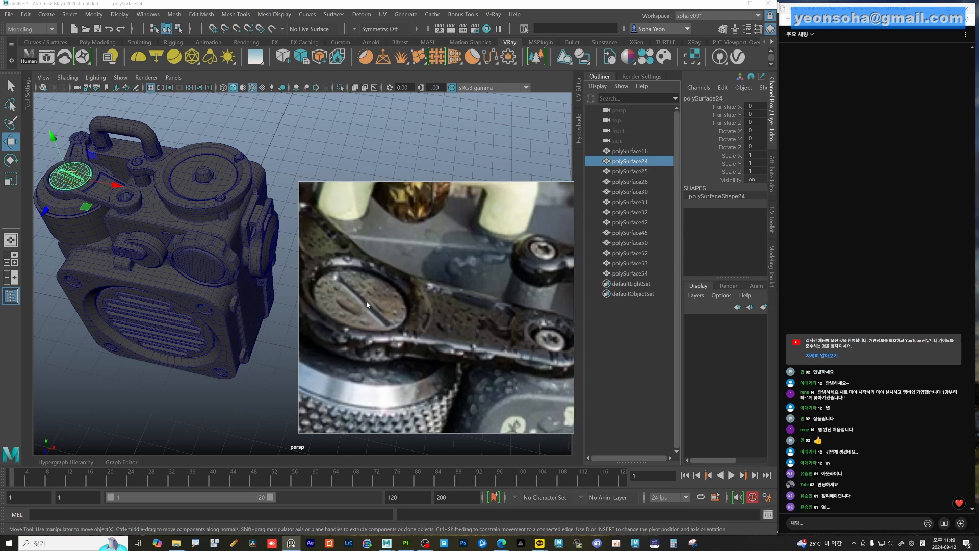
middle_click_drag(367, 301, 412, 292)
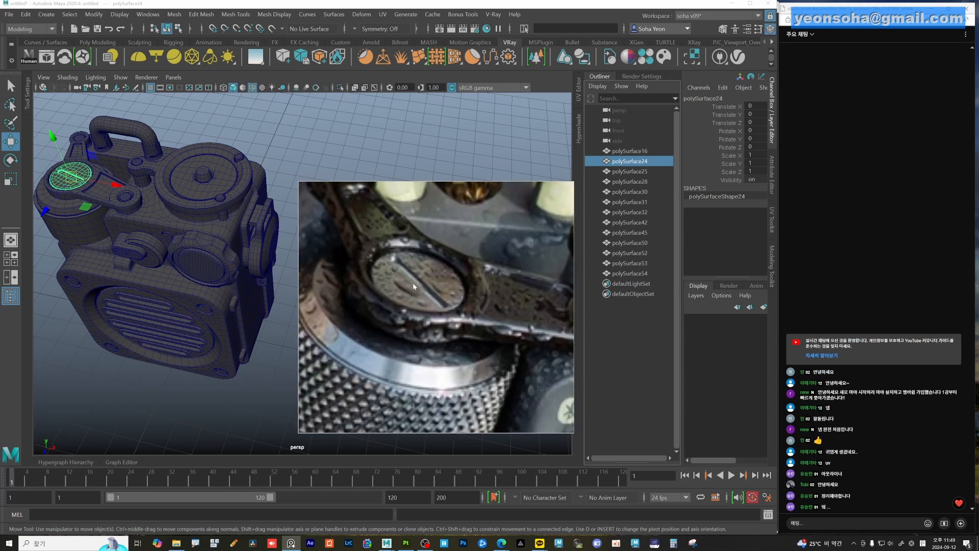
left_click(69, 214, "shift")
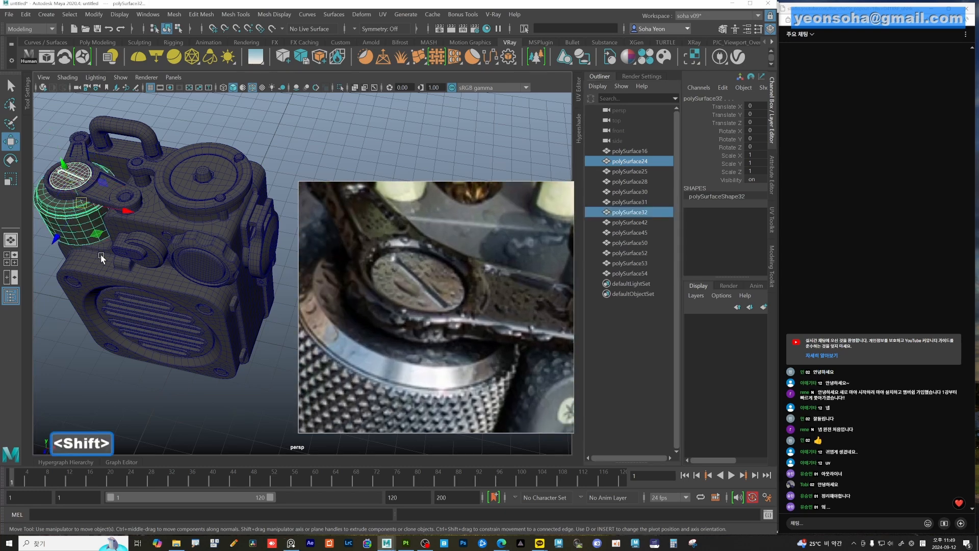
key("shift+a")
Review polySurface16, 25, 28, 30, 31 and 42 one by one in the Outliner to identify their parts beside the reference photo
scroll(423, 289, "down", 3)
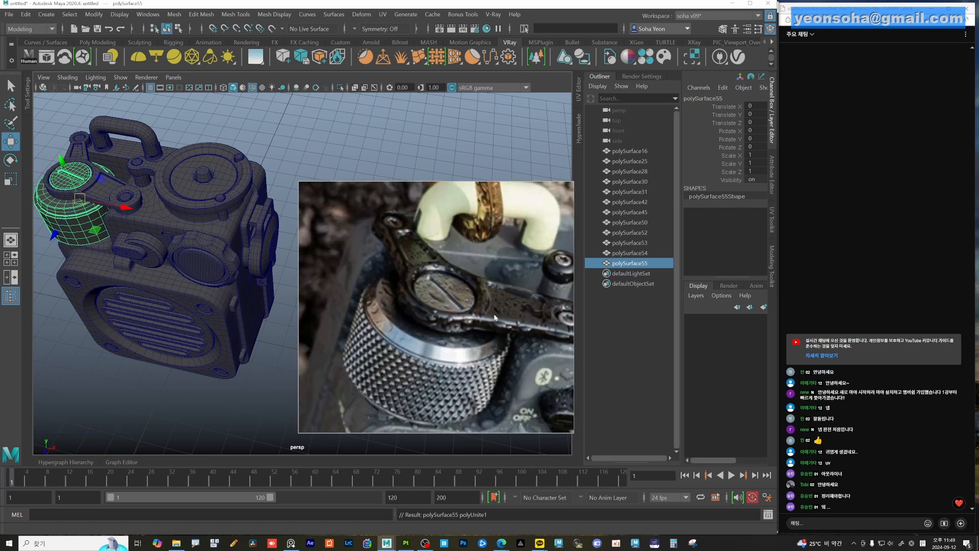
middle_click_drag(528, 304, 404, 286)
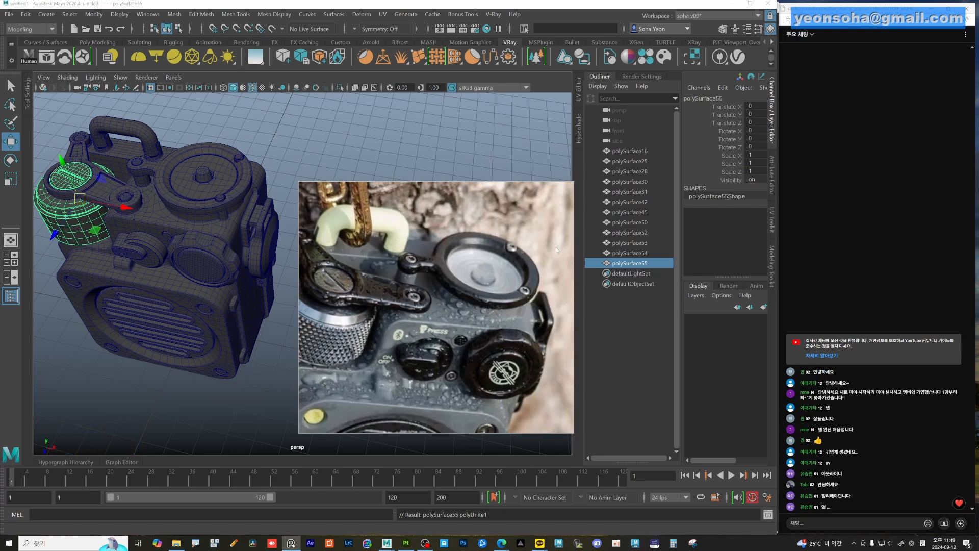
left_click(631, 153)
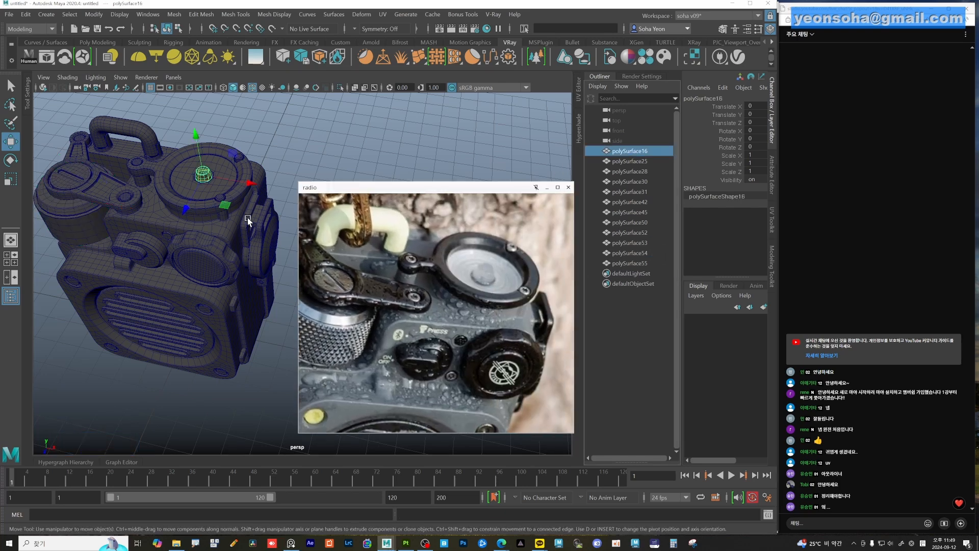
left_click_drag(247, 216, 239, 208, "alt")
left_click(637, 163)
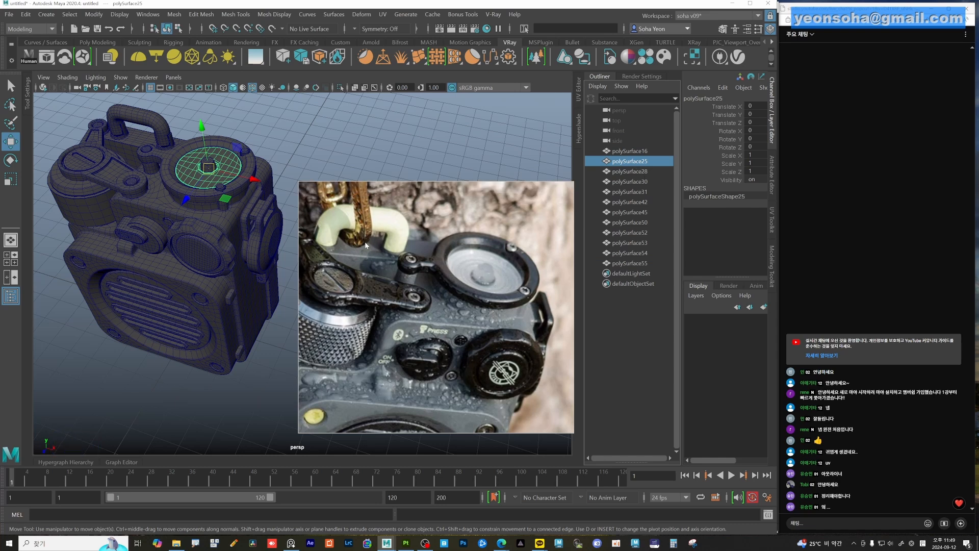
left_click(626, 172)
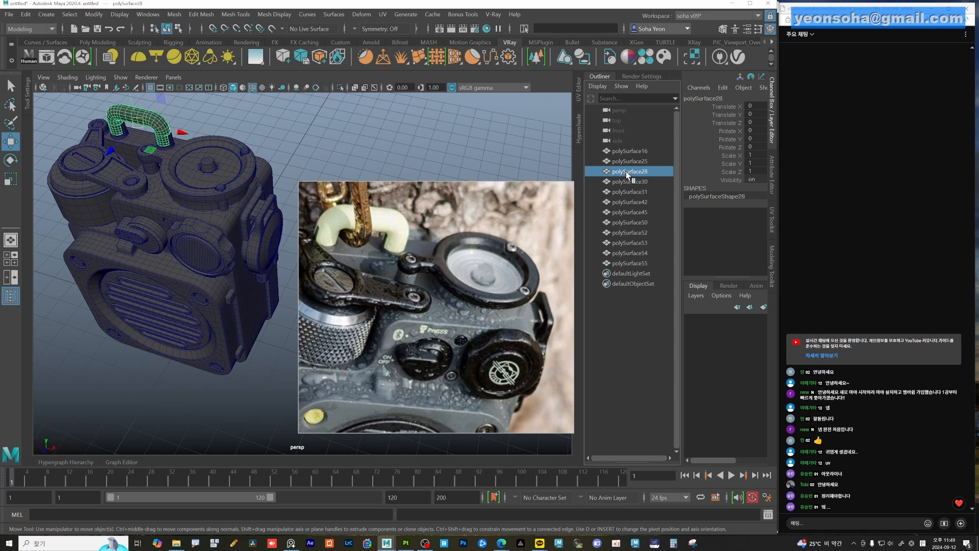
left_click(629, 182)
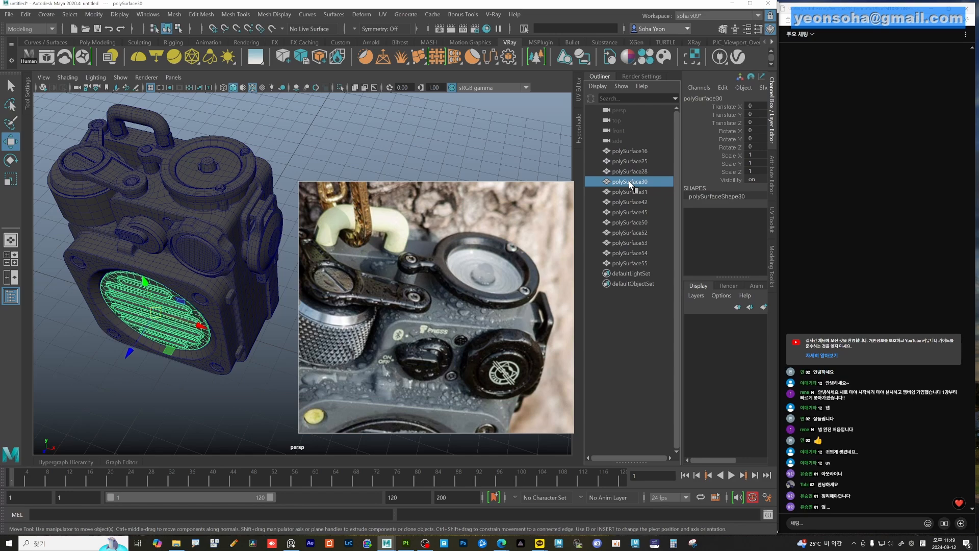
left_click(632, 194)
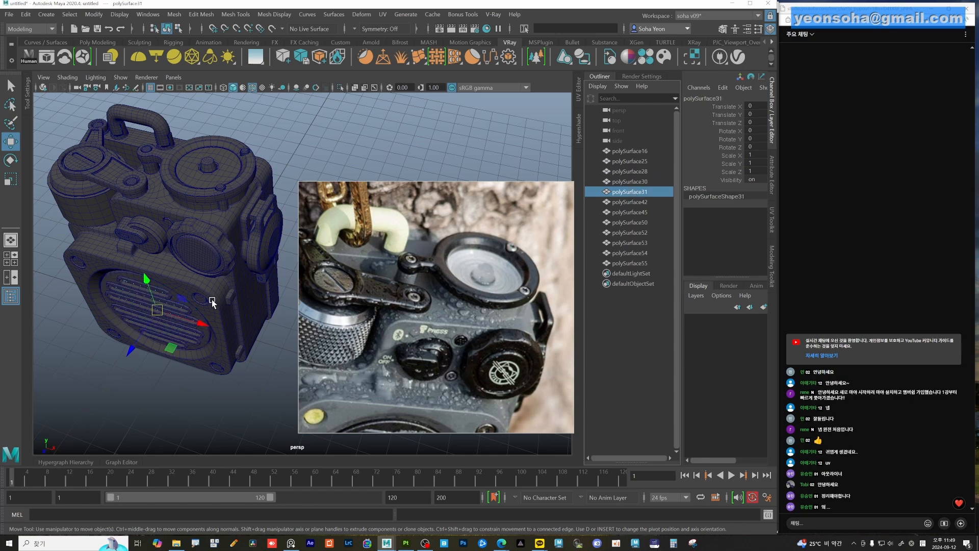
left_click_drag(212, 301, 278, 241, "alt")
left_click(630, 203)
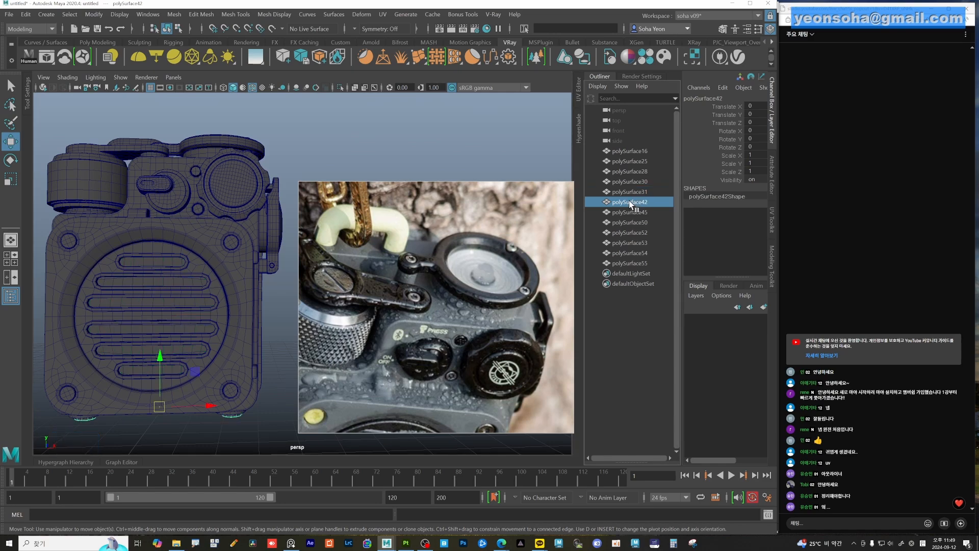
left_click_drag(240, 301, 227, 260, "alt")
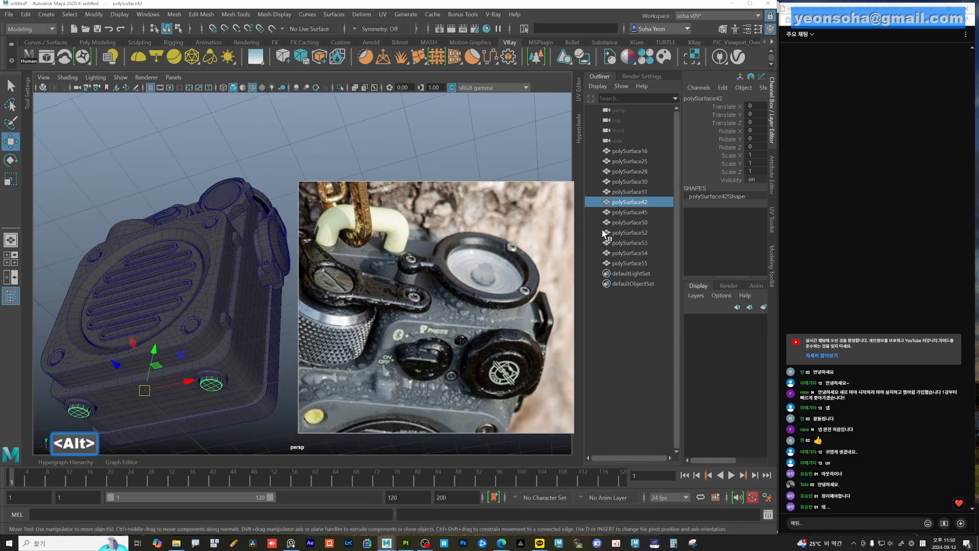
Review polySurface45, 50, 52, 53, 54 and 55 one by one in wireframe display to check which parts each mesh contains
left_click(620, 211)
left_click_drag(232, 297, 163, 291, "alt")
key("4")
left_click(627, 221)
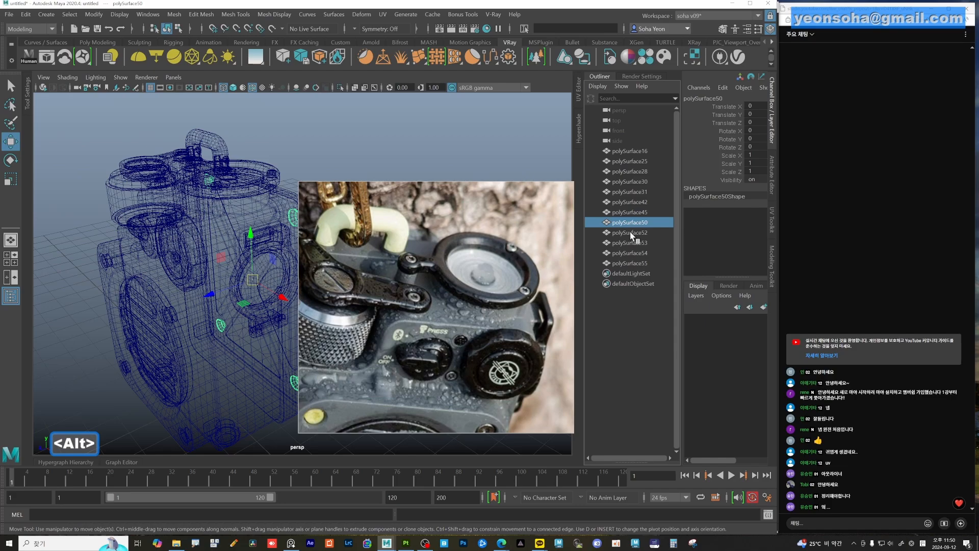
left_click(631, 234)
left_click_drag(204, 277, 519, 255, "alt")
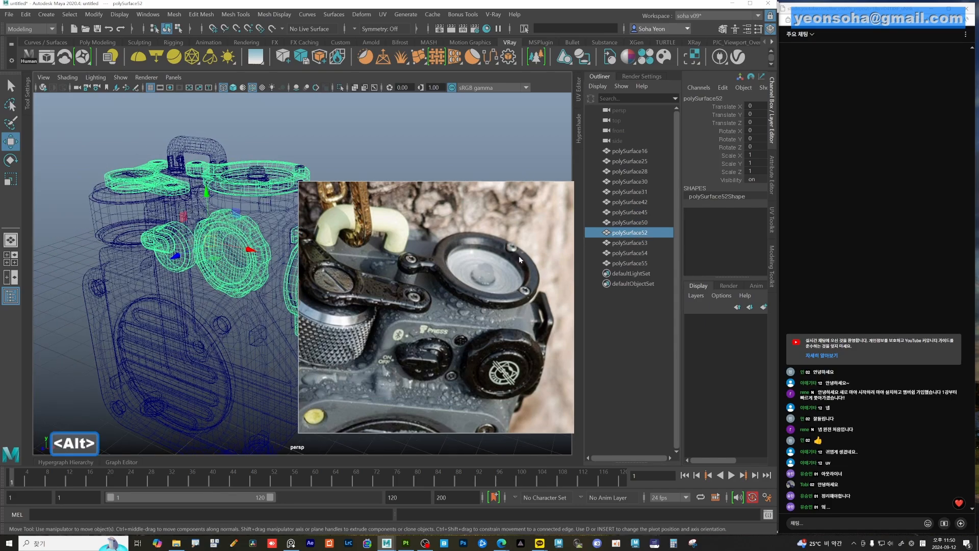
left_click(625, 243)
left_click_drag(286, 295, 474, 269, "alt")
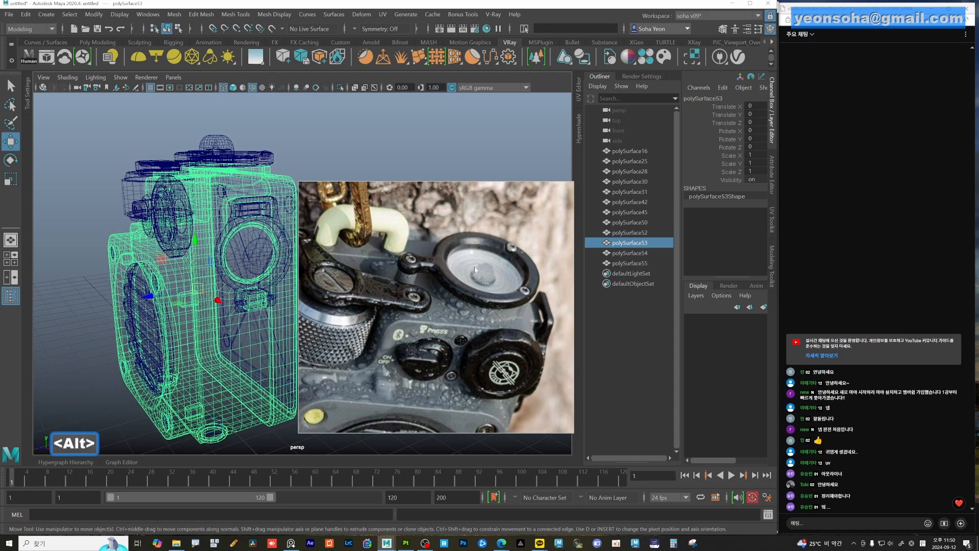
left_click(629, 253)
left_click_drag(225, 270, 260, 270, "alt")
left_click(623, 263)
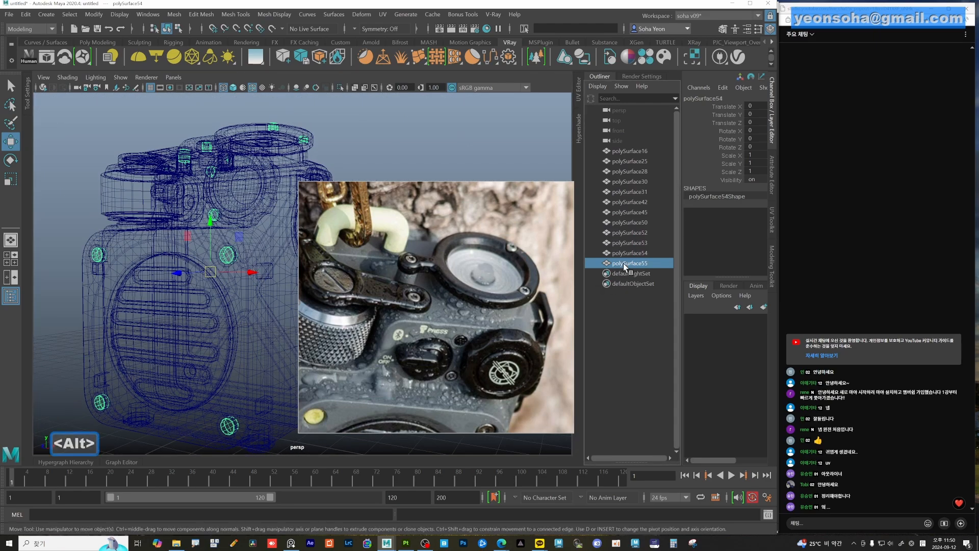
Group all twelve radio meshes, polySurface16 through polySurface55, into one group
right_click_drag(502, 267, 485, 550)
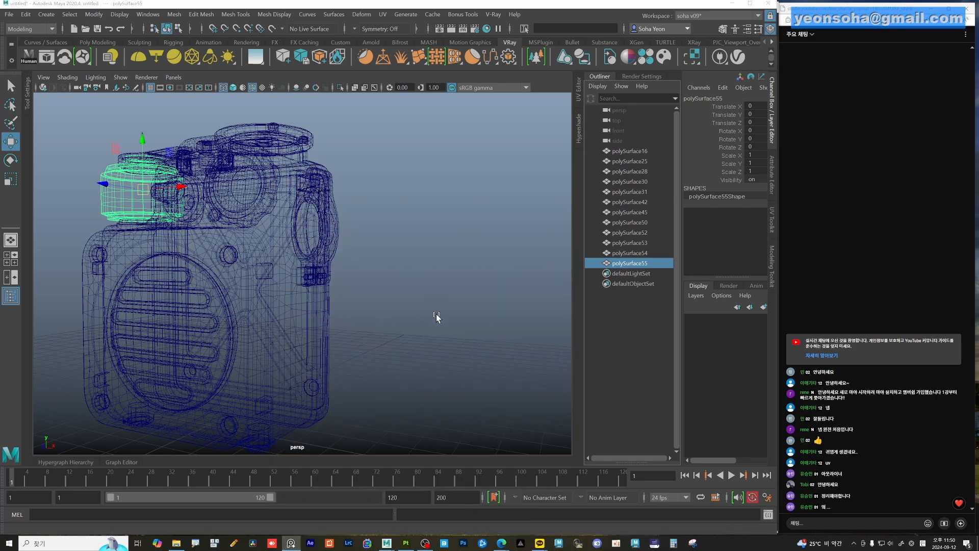
left_click_drag(372, 272, 374, 280, "alt")
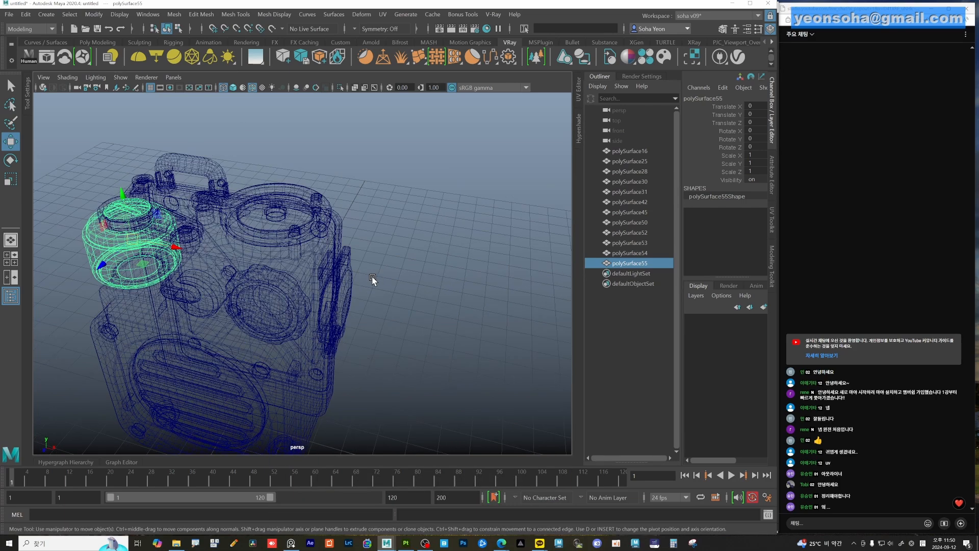
right_click_drag(373, 280, 332, 280, "alt")
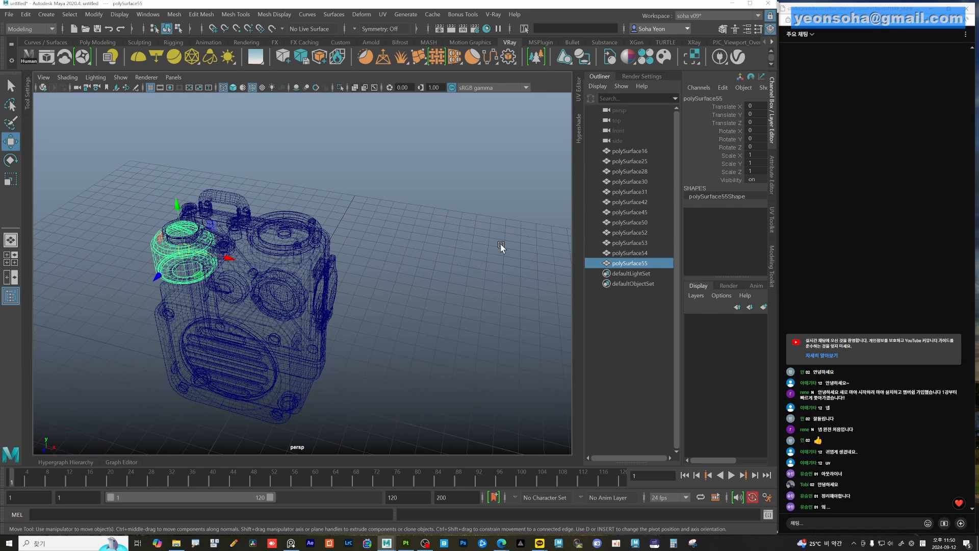
left_click_drag(571, 219, 542, 220)
left_click(600, 152)
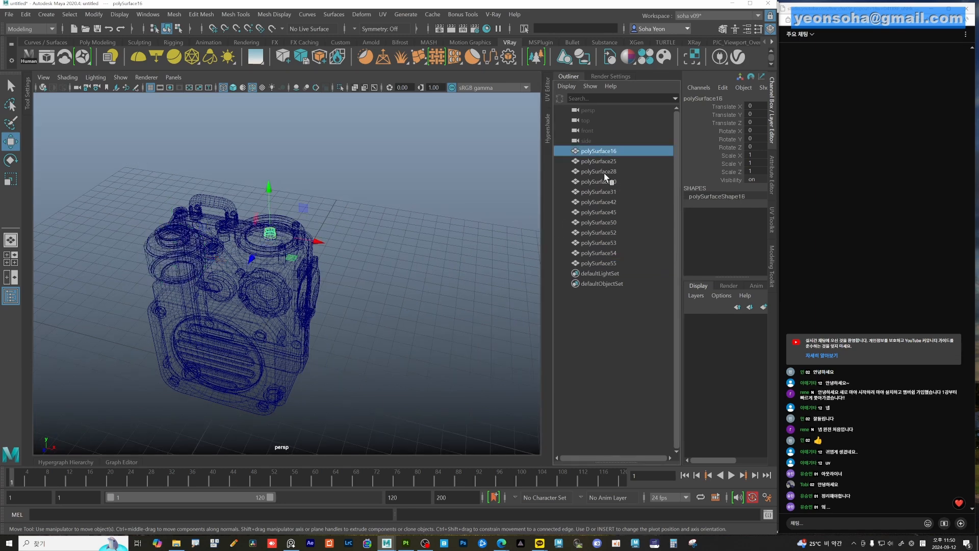
left_click(611, 263, "shift")
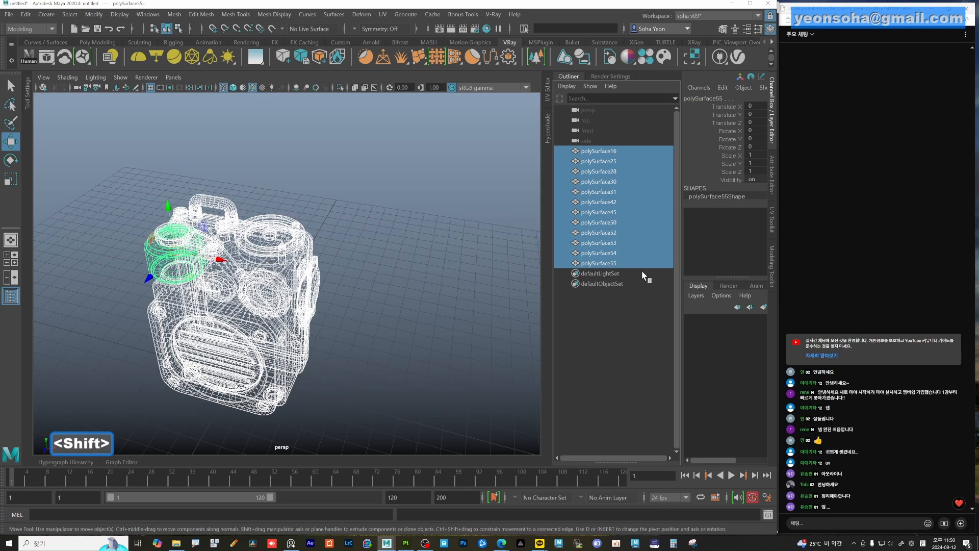
key("ctrl+g")
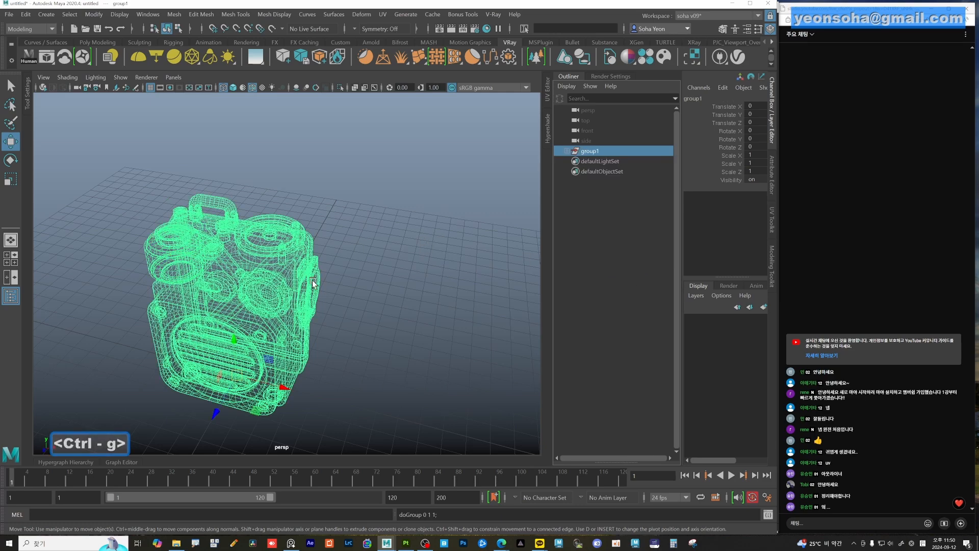
Rename the new group containing all the radio meshes as speaker
left_click_drag(313, 284, 566, 214, "alt")
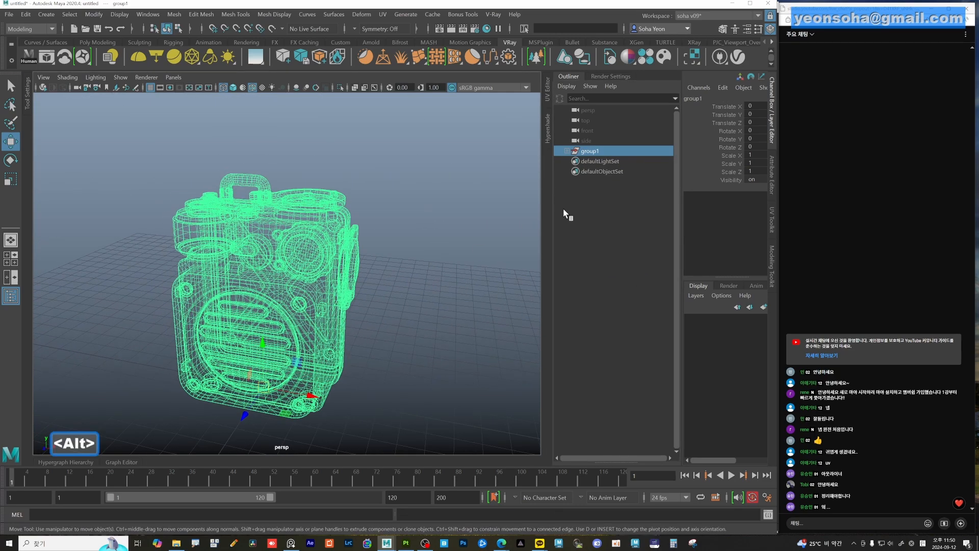
double_click(589, 151)
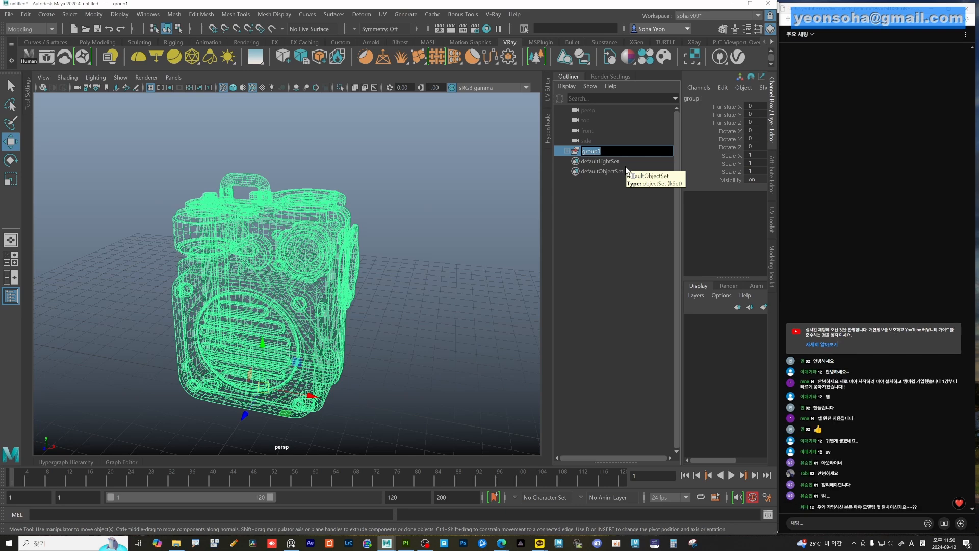
type("p")
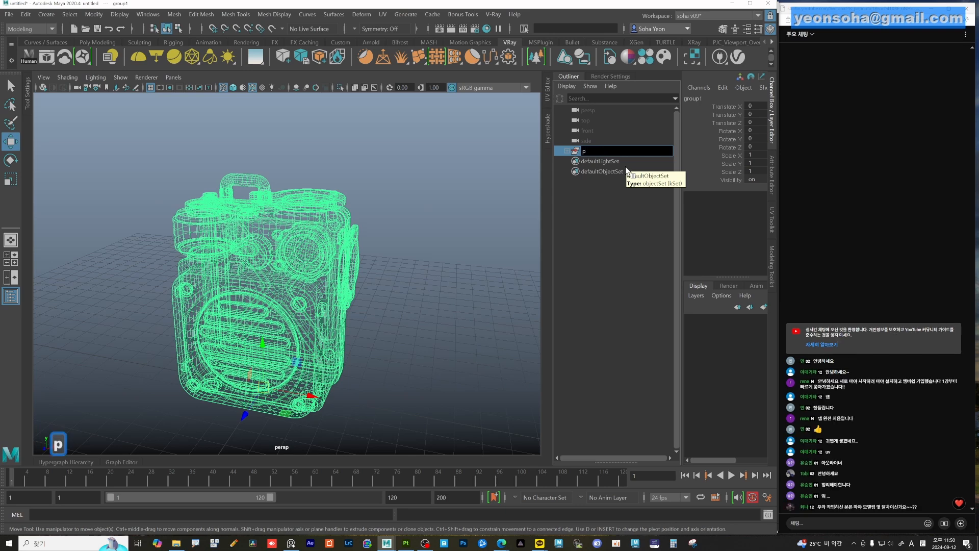
key("BackSpace")
type("sp")
type("eaker")
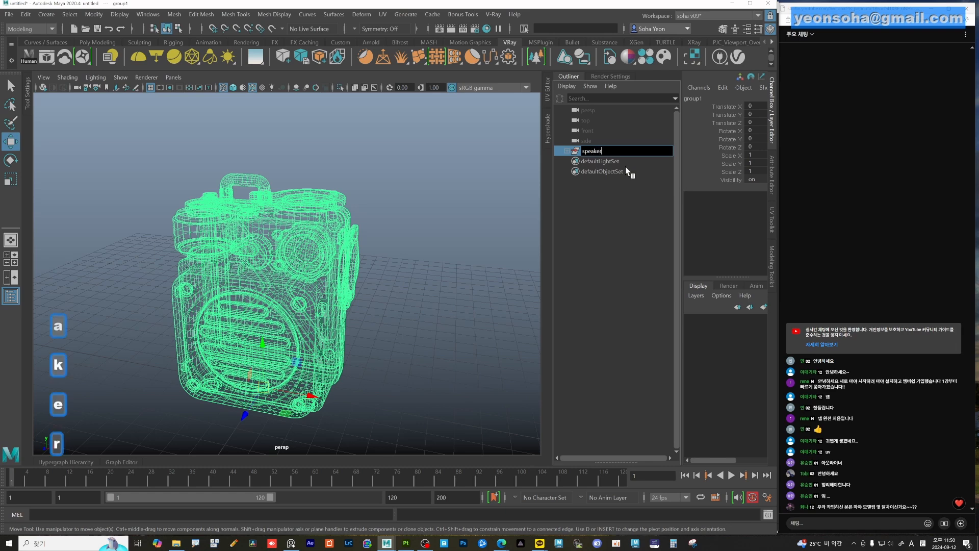
key("Return")
Switch the viewport to shaded display and inspect polySurface52, the mesh with the front knobs and lamp rim, from several angles
left_click_drag(378, 242, 428, 293, "alt")
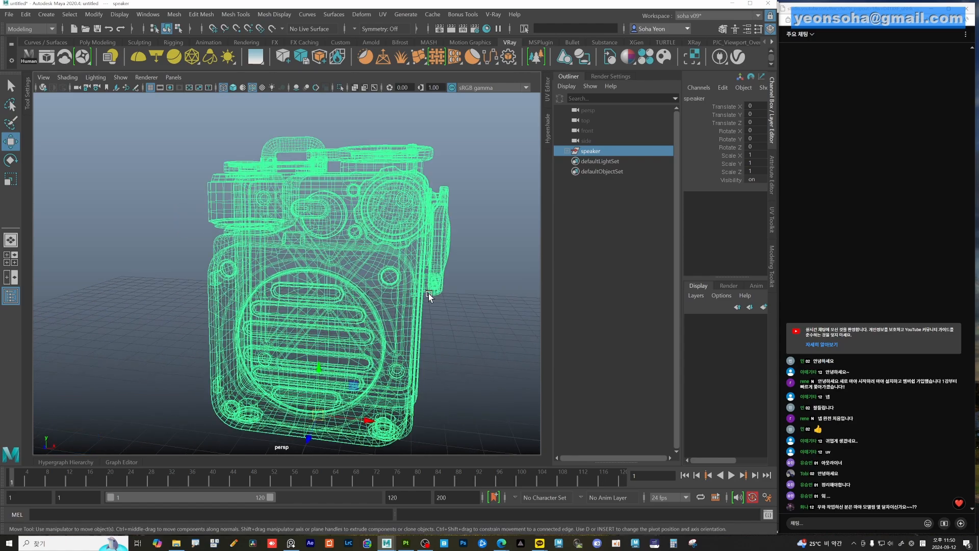
left_click_drag(403, 316, 394, 350, "alt")
key("5")
middle_click_drag(384, 350, 371, 274, "alt")
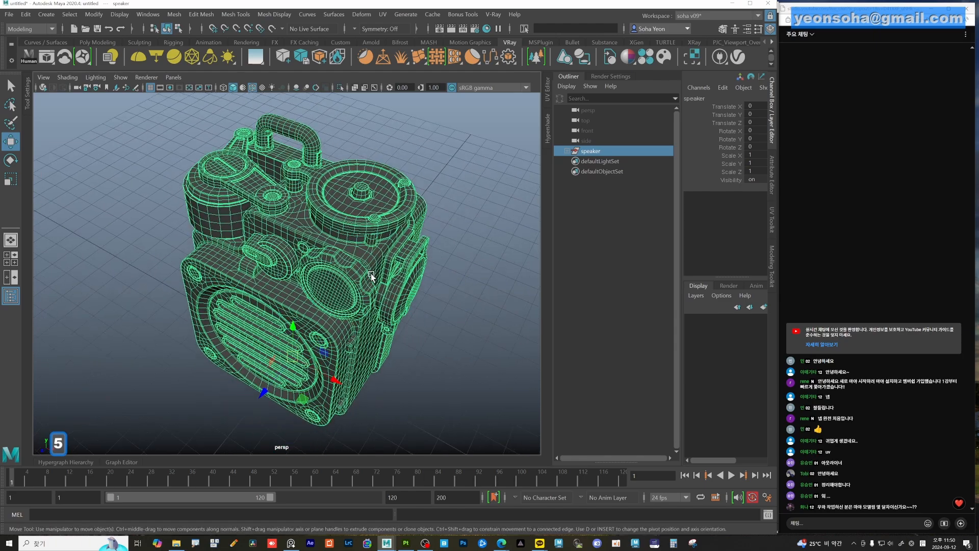
left_click_drag(372, 273, 437, 292, "alt")
left_click(437, 293)
middle_click_drag(369, 253, 364, 265, "alt")
left_click_drag(364, 264, 348, 316, "alt")
right_click_drag(347, 316, 385, 316, "alt")
left_click(395, 223)
left_click_drag(395, 223, 426, 287, "alt")
middle_click_drag(426, 287, 432, 225, "alt")
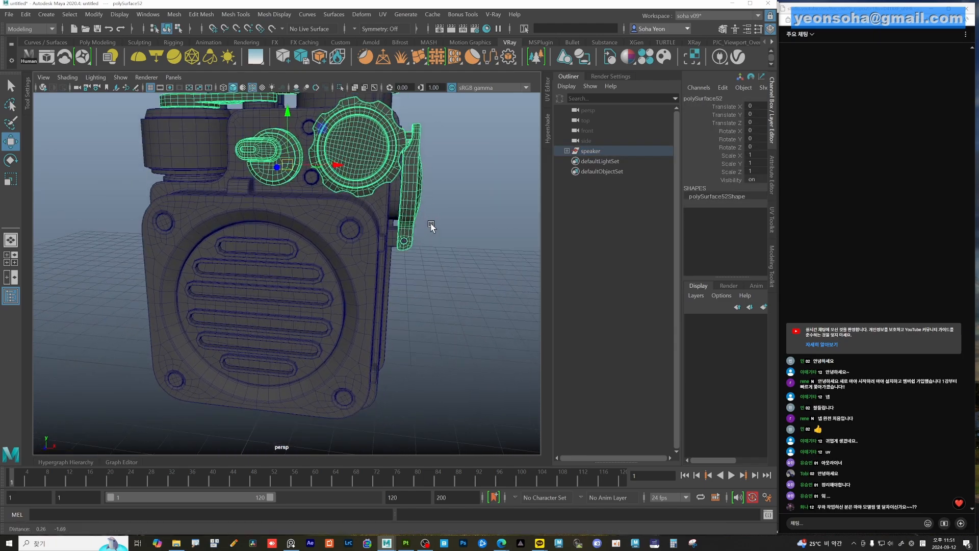
Expand the speaker group in the Outliner to list its meshes, and clear the selection in the viewport
left_click(566, 151)
right_click_drag(424, 317, 319, 308, "alt")
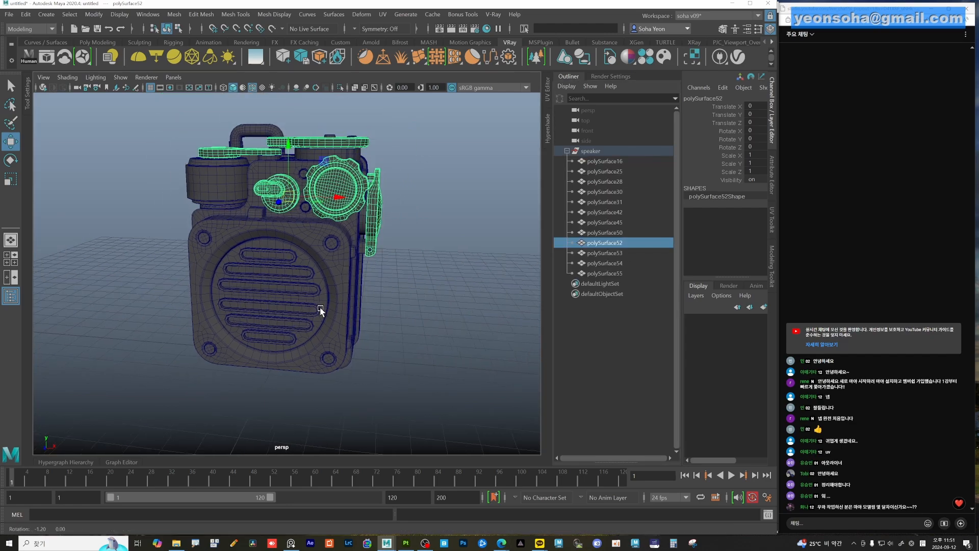
mouse_move(320, 308)
left_mouse_down("alt")
mouse_move(330, 305)
mouse_move(313, 288)
mouse_move(322, 323)
mouse_move(332, 324)
mouse_move(313, 306)
left_mouse_up("alt")
right_click_drag(312, 306, 389, 314, "alt")
left_click(425, 314)
left_click_drag(286, 300, 382, 398, "alt")
left_click_drag(382, 398, 375, 295, "alt")
left_click(375, 295)
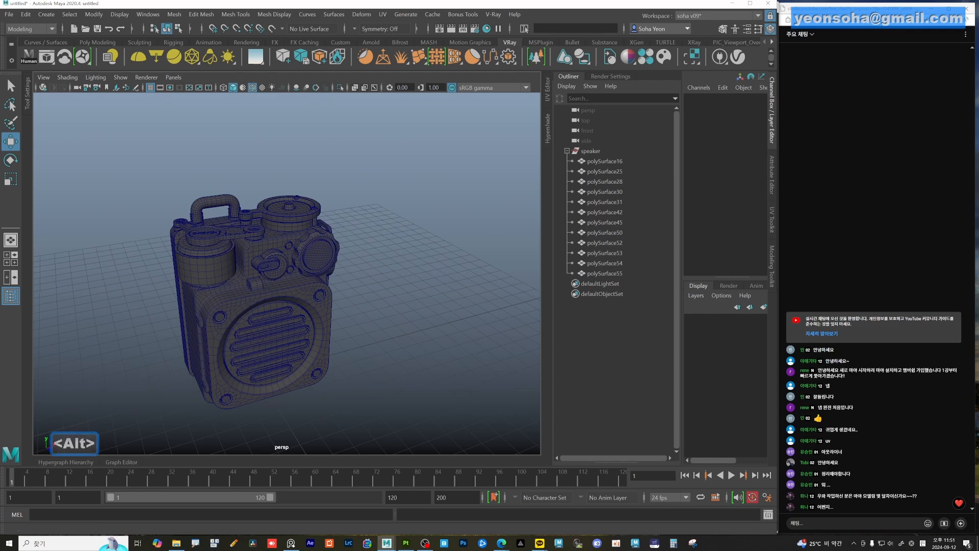
Examine the outdoor reference photo beside the model, looking closely at the speaker grille, screws, front knobs and knurled dial
left_click(291, 543)
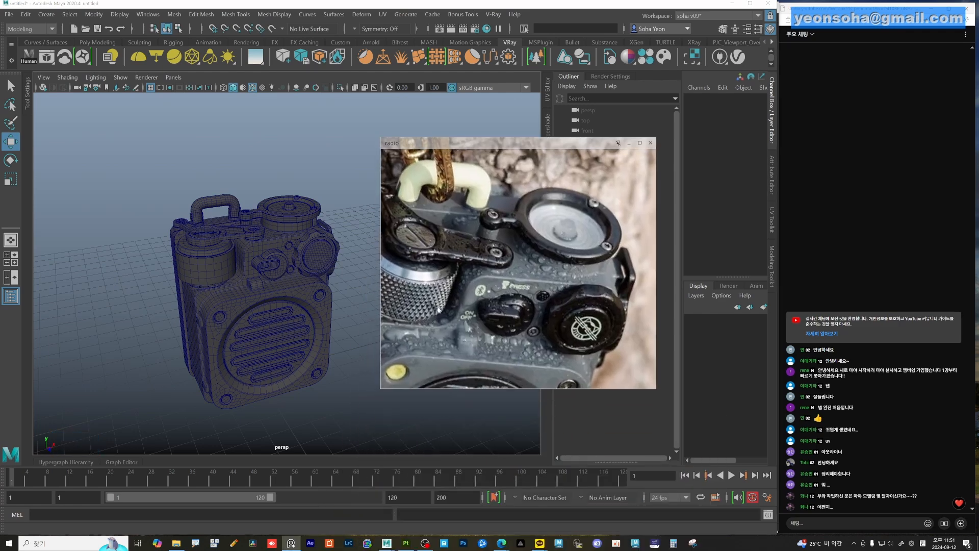
left_click_drag(237, 297, 235, 302, "alt")
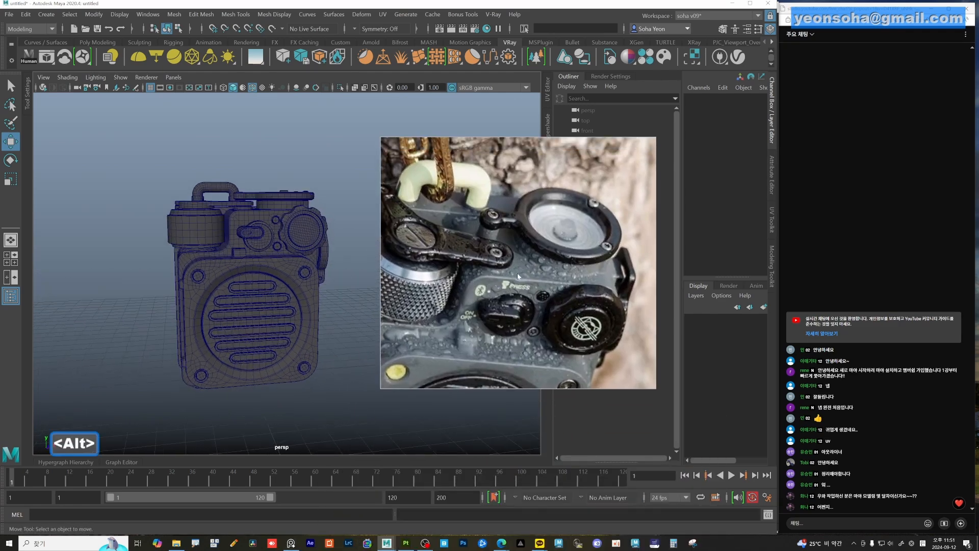
scroll(518, 273, "down", 3)
scroll(505, 320, "up", 5)
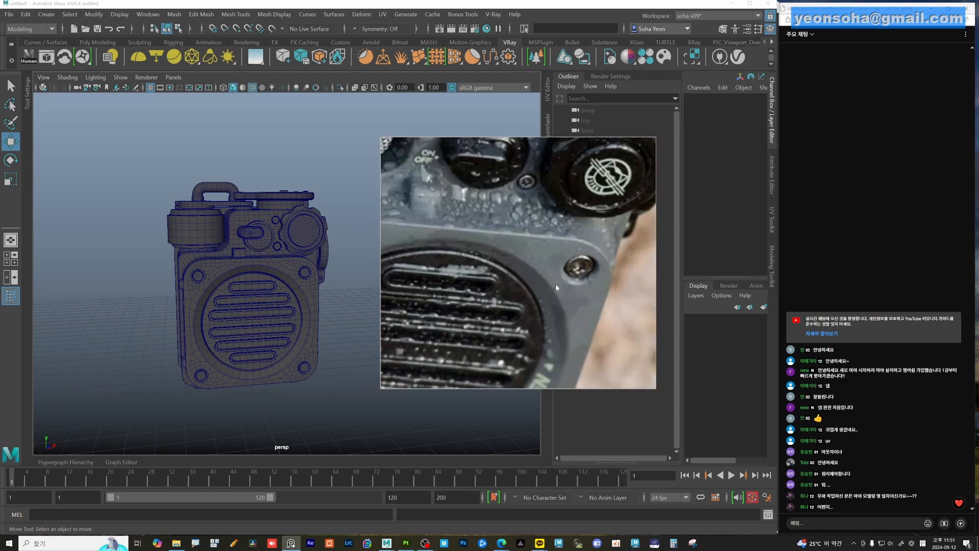
middle_click_drag(578, 268, 611, 370)
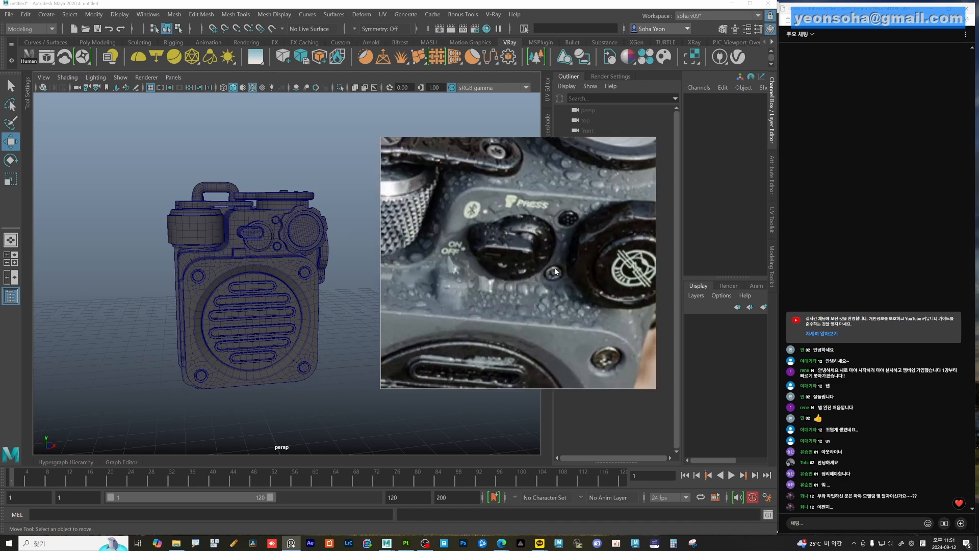
middle_click_drag(495, 277, 519, 287)
middle_click_drag(425, 250, 523, 311)
scroll(465, 289, "up", 3)
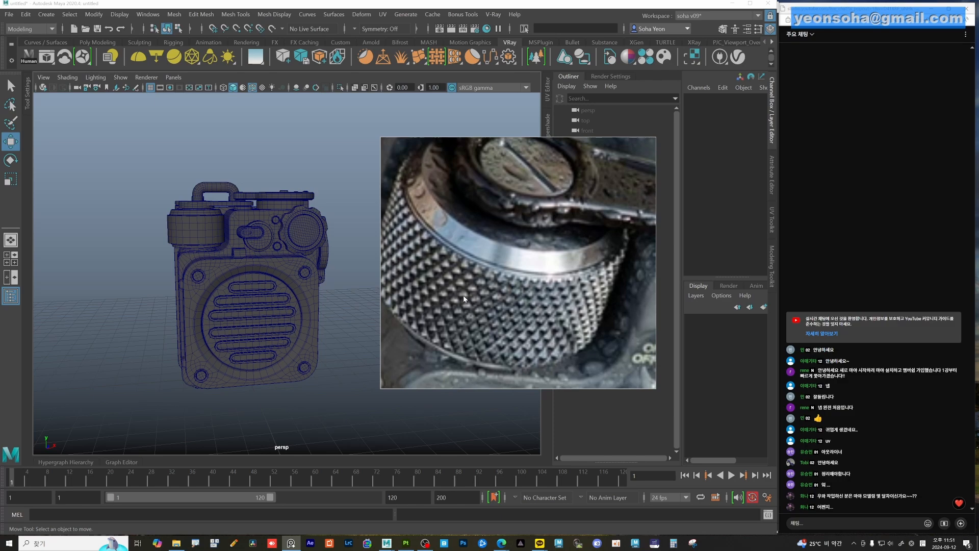
scroll(525, 292, "down", 2)
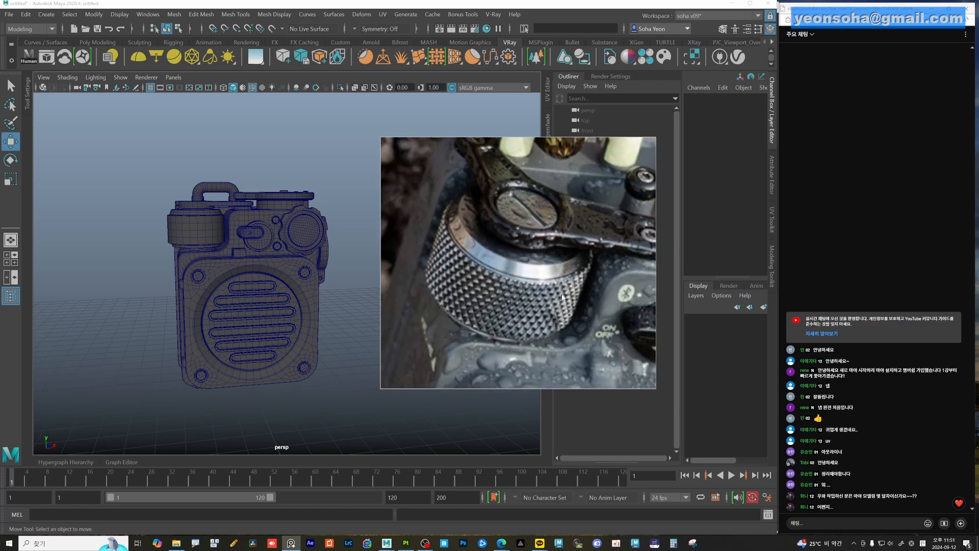
left_click_drag(307, 313, 371, 319, "alt")
scroll(525, 311, "down", 3)
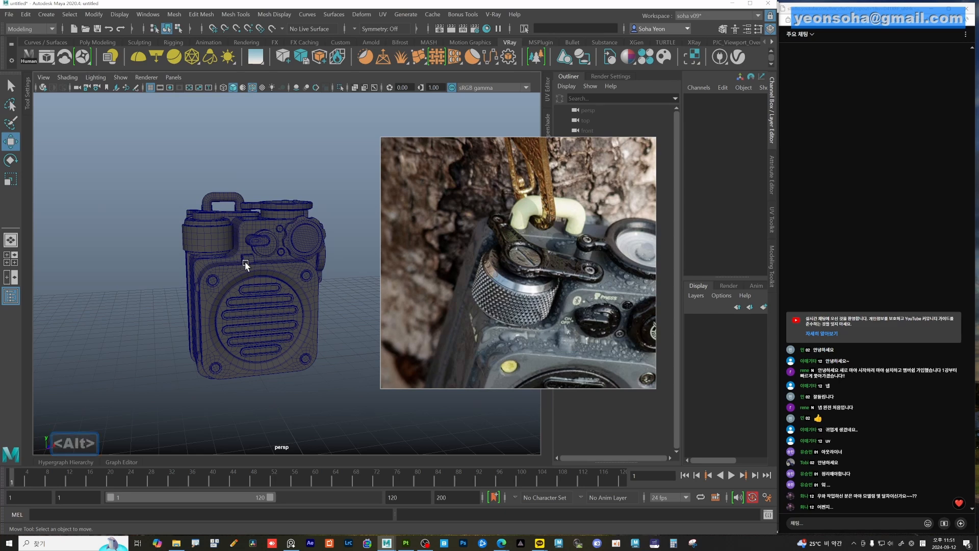
scroll(542, 306, "down", 3)
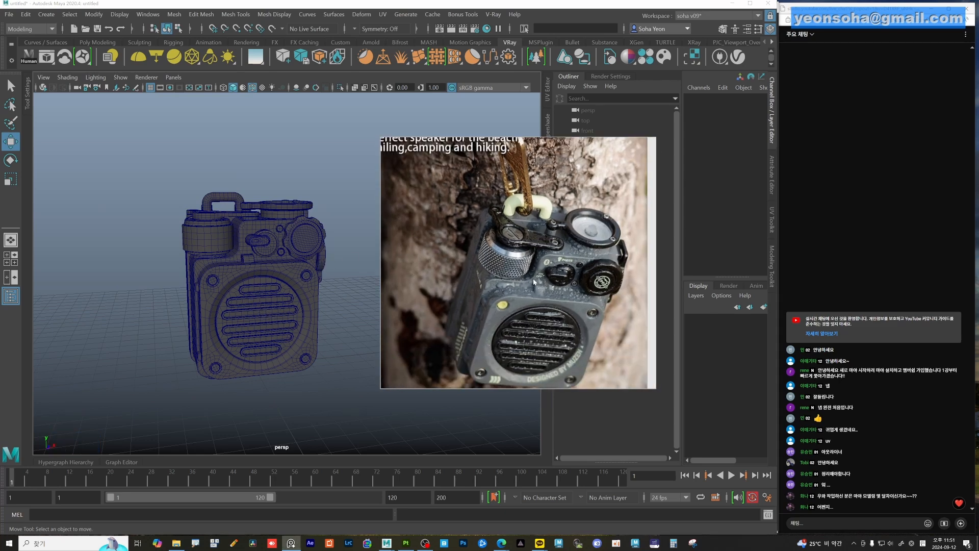
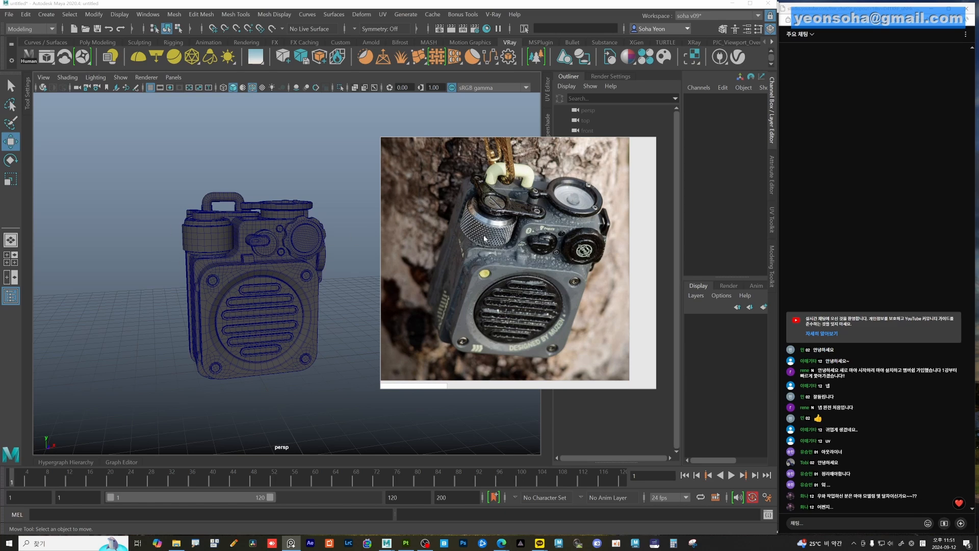
right_click_drag(537, 229, 561, 550)
Select the speaker group and compare the model's front corner screw with the screw in the reference photo
left_click_drag(321, 317, 332, 319, "alt")
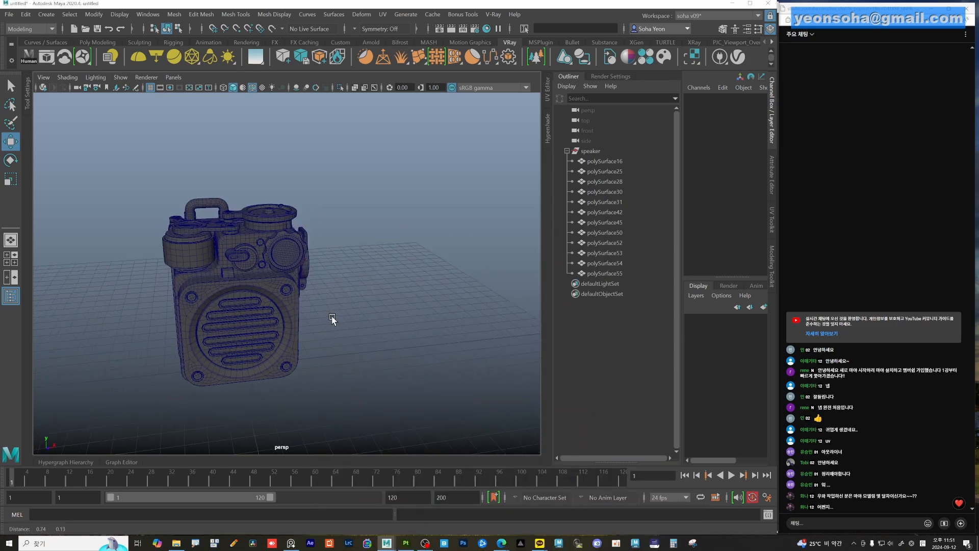
right_click_drag(332, 319, 364, 311, "alt")
left_click(597, 154)
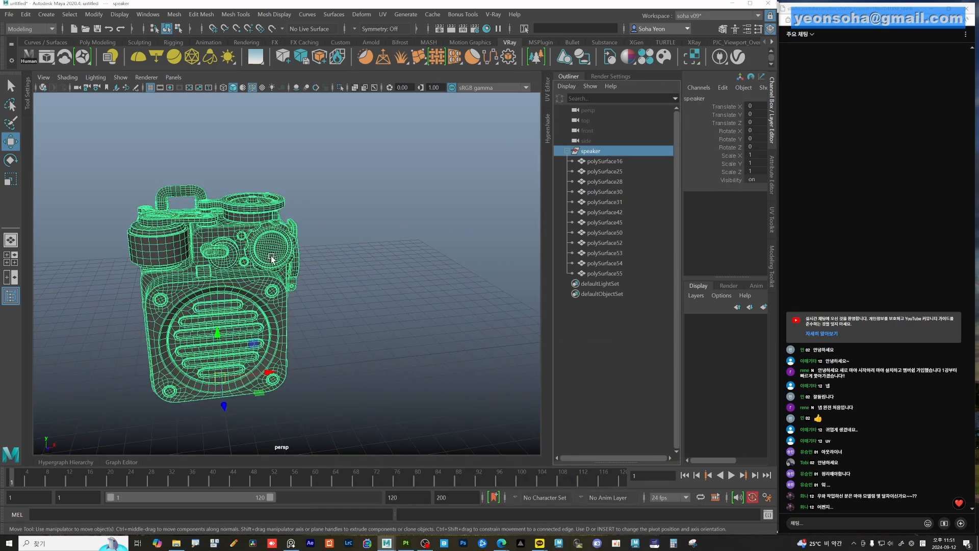
left_click(291, 542)
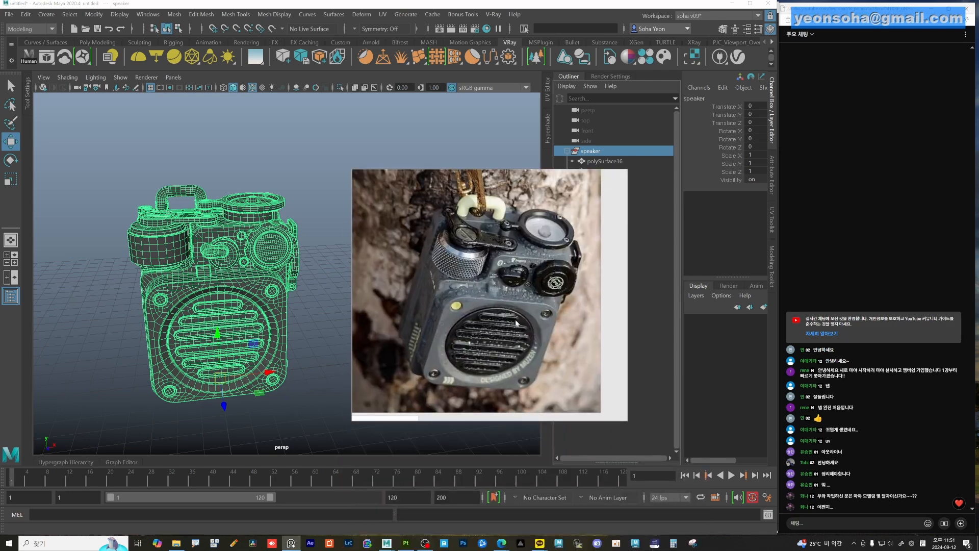
scroll(482, 341, "up", 3)
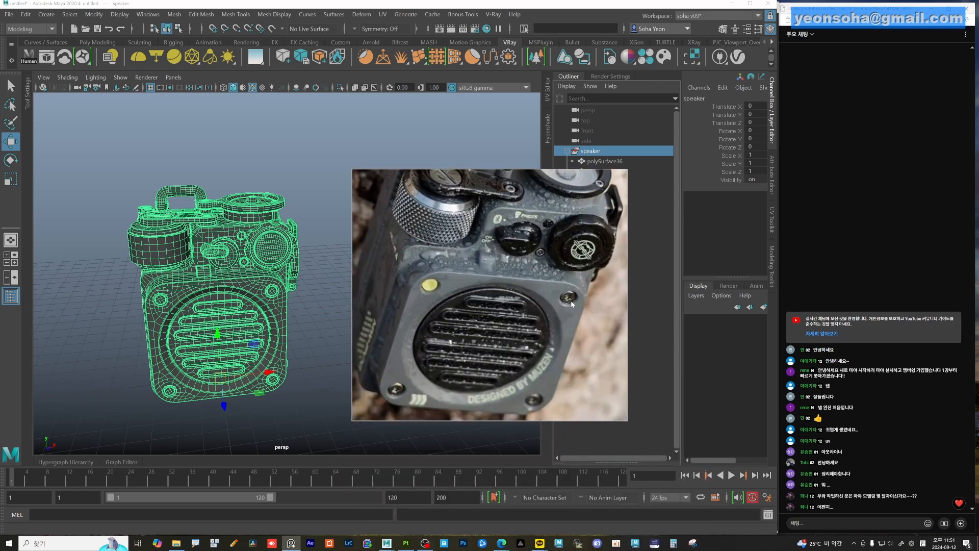
scroll(571, 304, "up", 4)
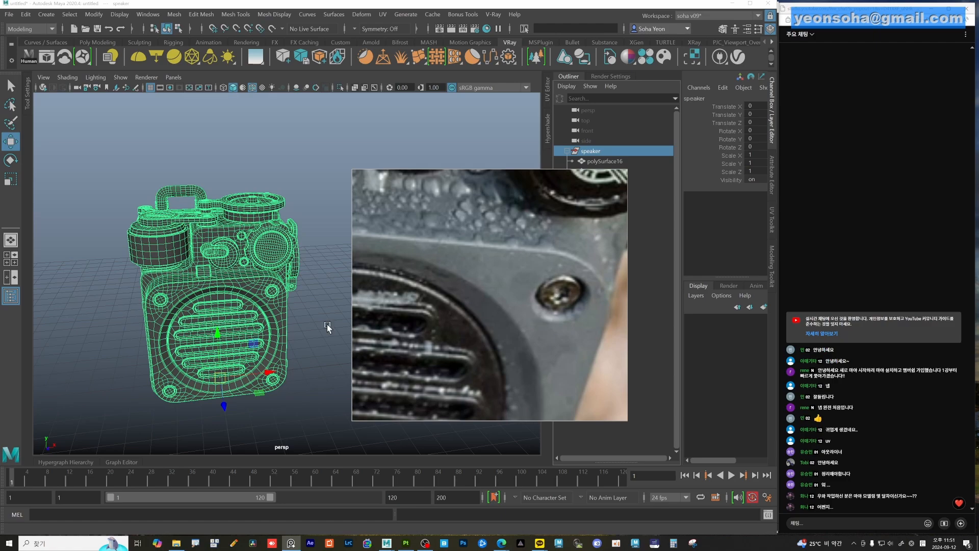
scroll(256, 326, "up", 8)
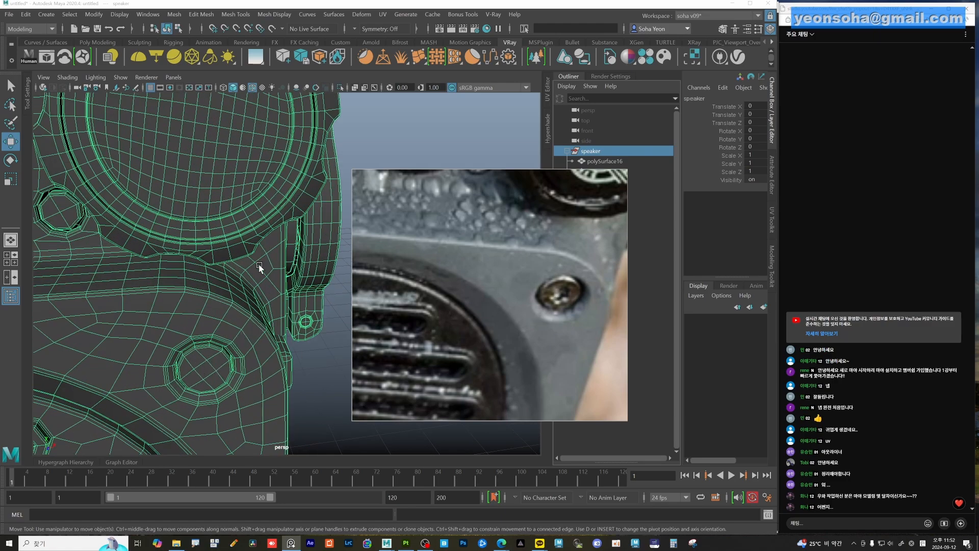
scroll(245, 305, "down", 8)
right_click_drag(457, 249, 403, 550)
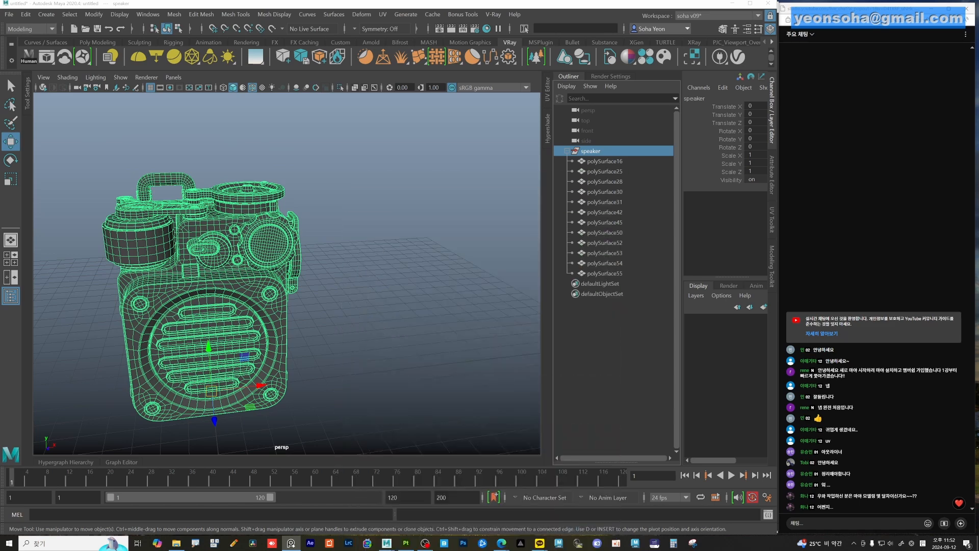
Rename the speaker group as speaker_low
double_click(590, 151)
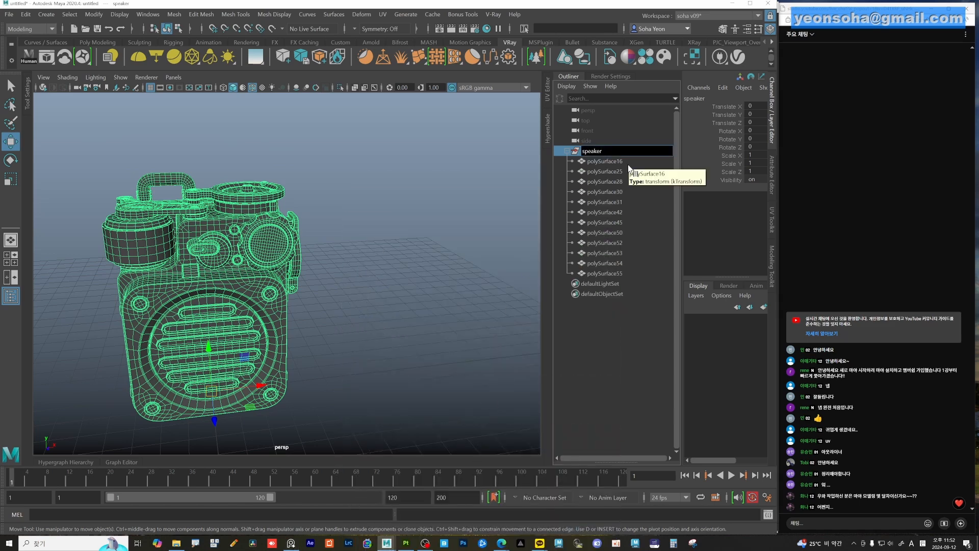
type("_low")
key("Return")
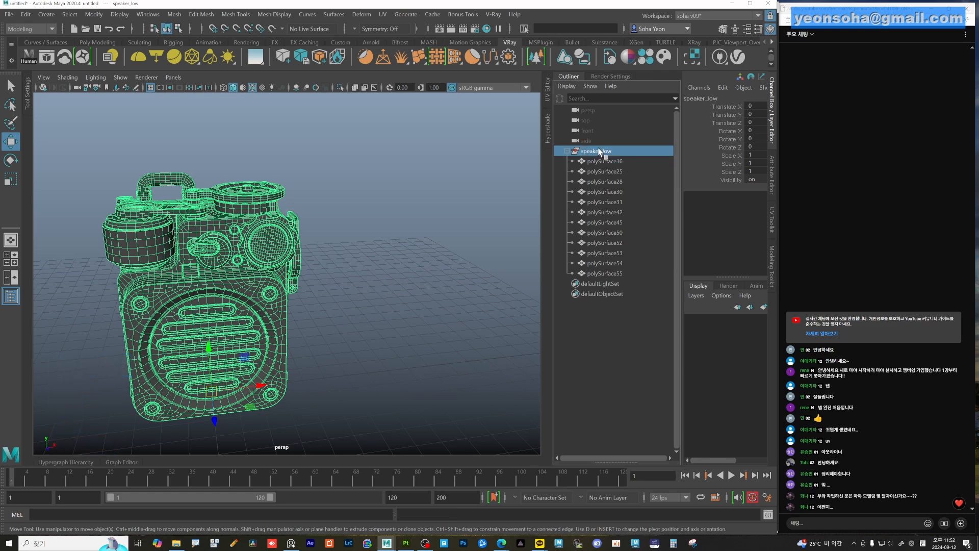
Duplicate the speaker_low group, expand the copy in the Outliner and rename it as speaker_high1
key("ctrl+d")
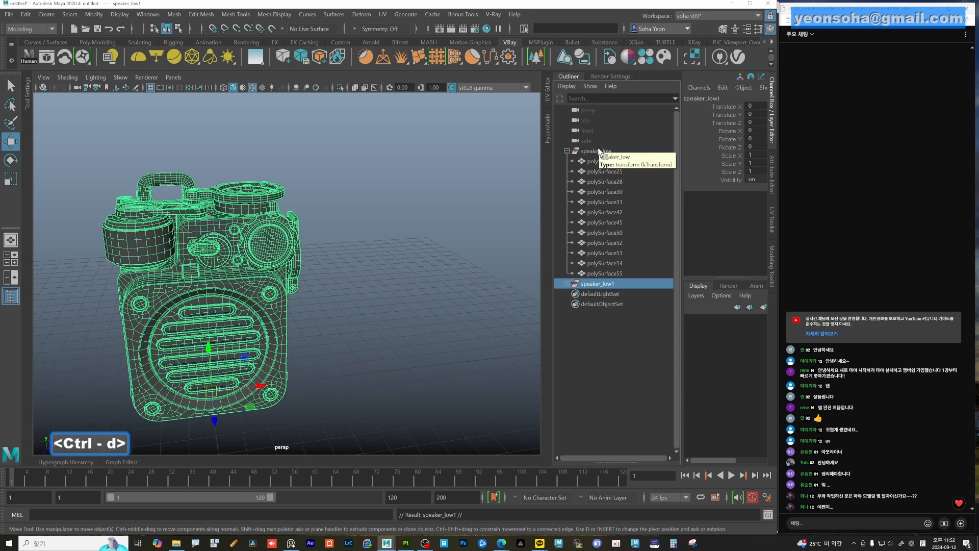
left_click(567, 283)
double_click(607, 283)
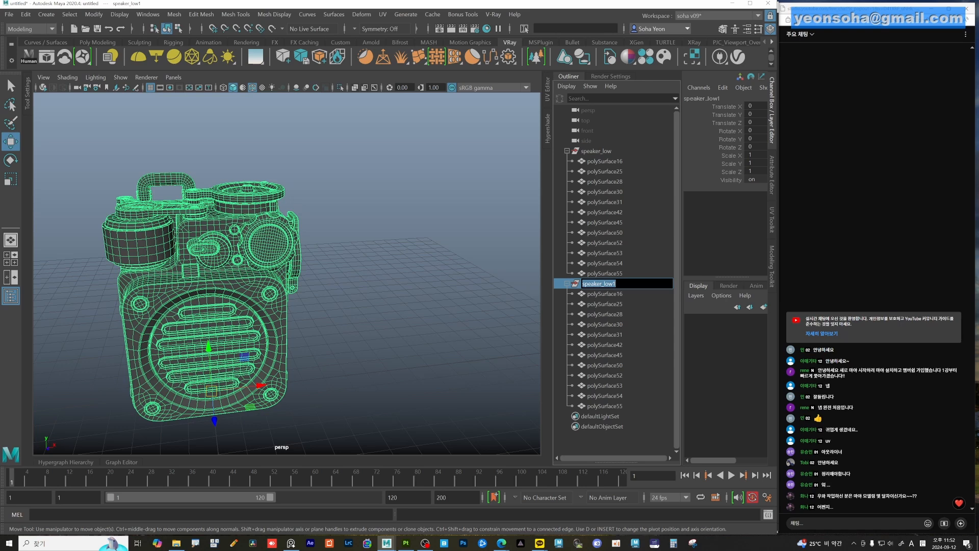
key("BackSpace")
key("BackSpace")
key("BackSpace")
key("BackSpace")
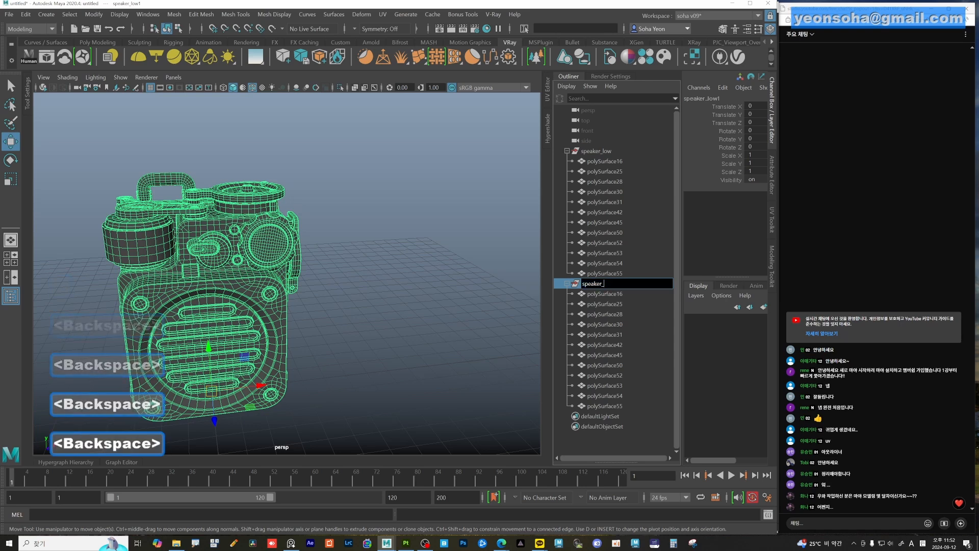
type("high")
key("Return")
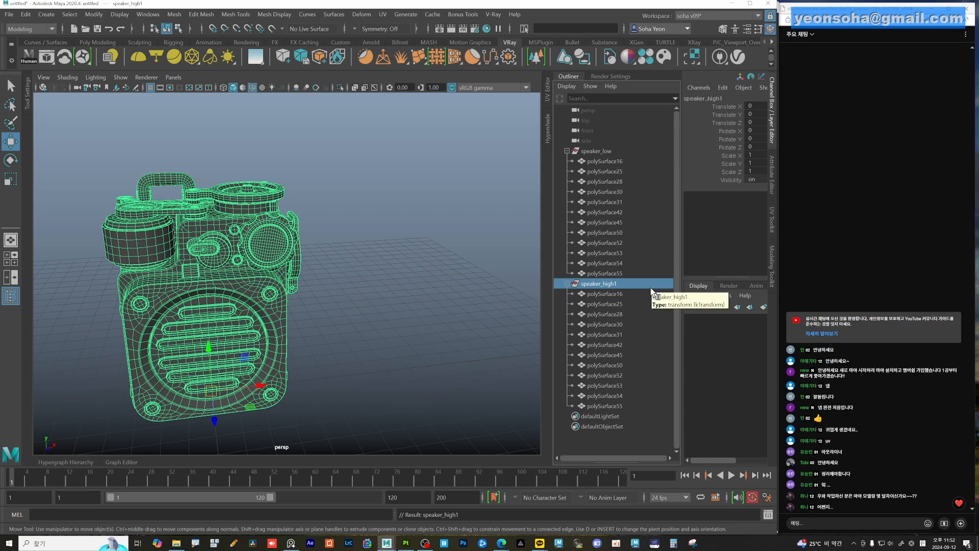
Open the Hypershade and try to select an object by the name speaker_high
left_click(548, 127)
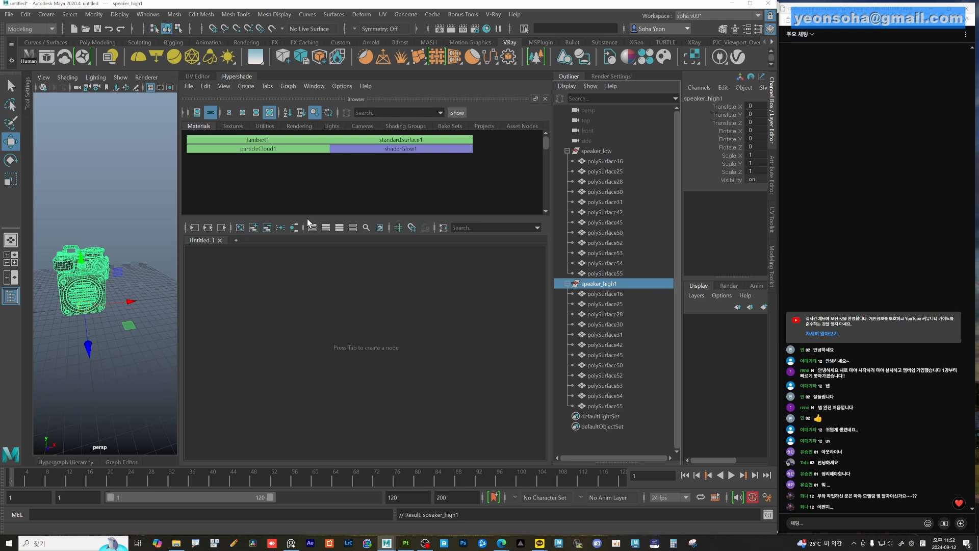
left_click(607, 287)
left_click(524, 29)
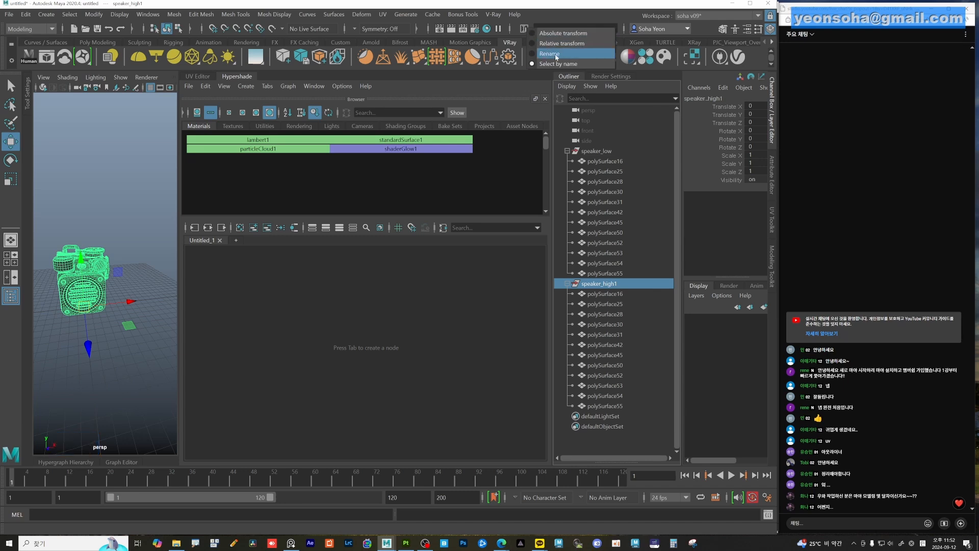
left_click(561, 64)
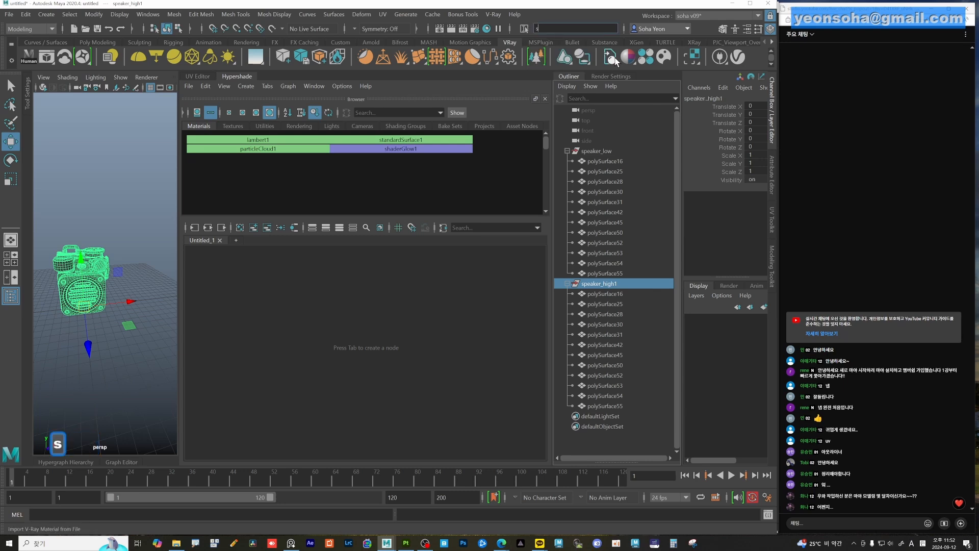
type("se")
key("BackSpace")
type("p")
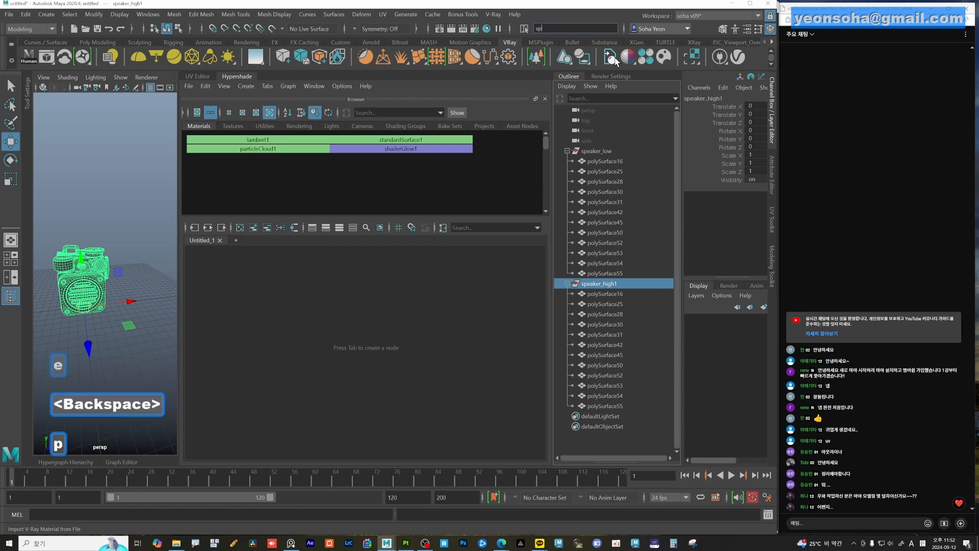
type("eaker")
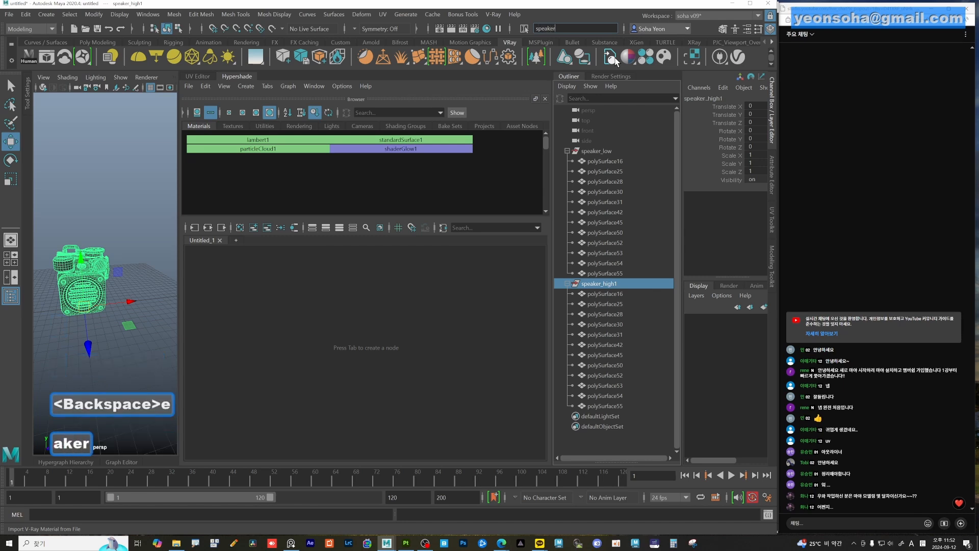
type("_high")
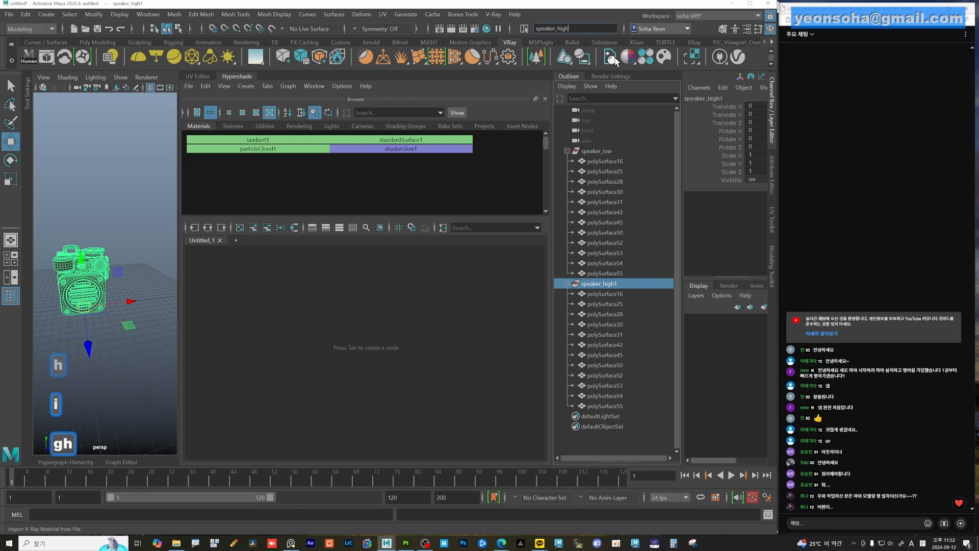
key("Return")
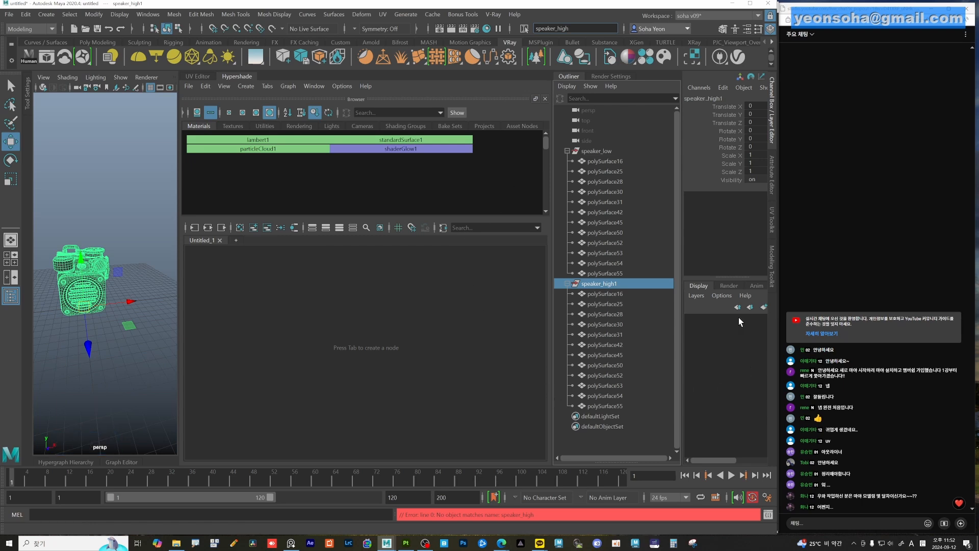
left_click(730, 286)
left_click(758, 286)
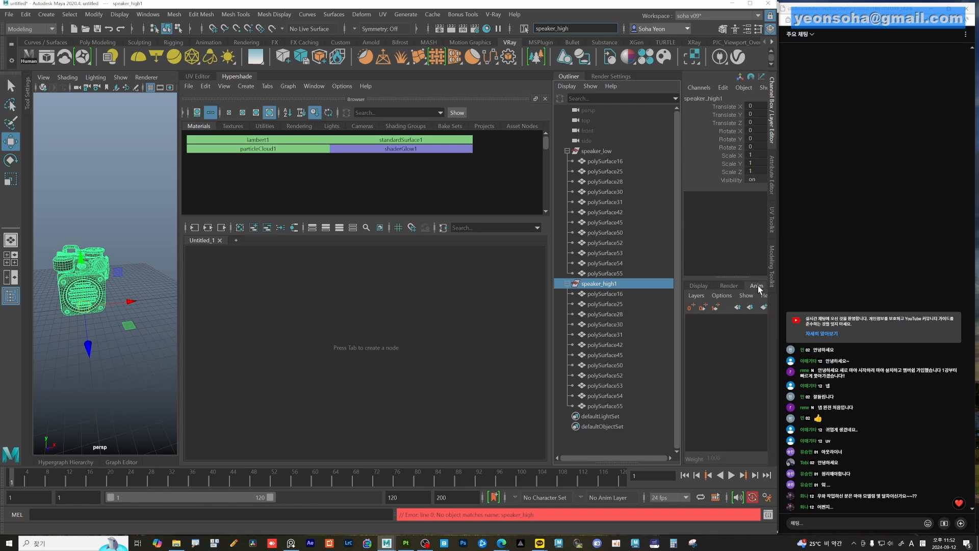
left_click(701, 286)
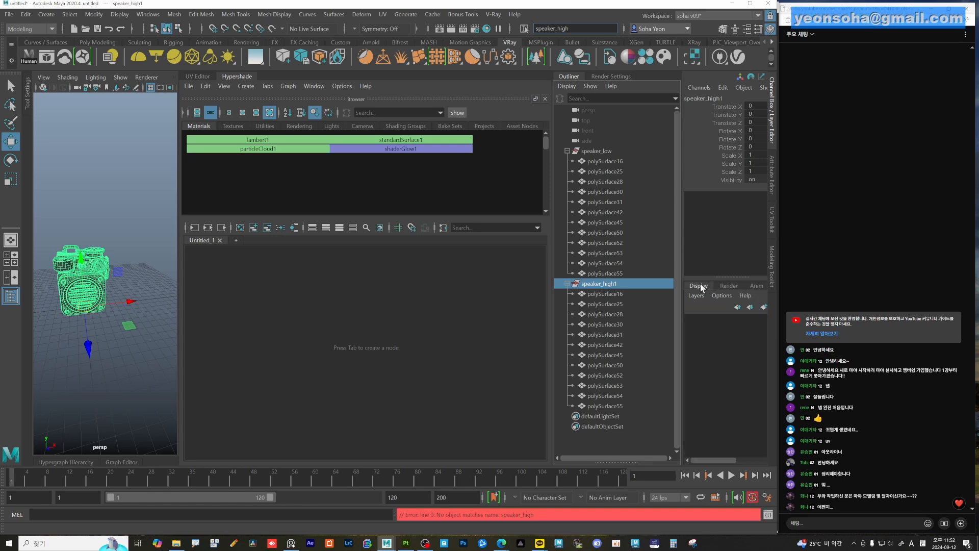
left_click(615, 285)
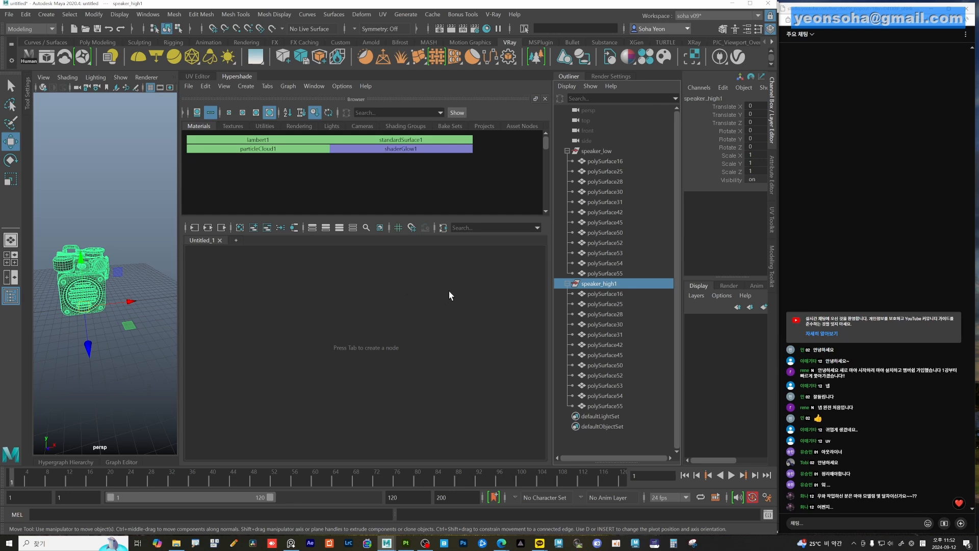
left_click(234, 127)
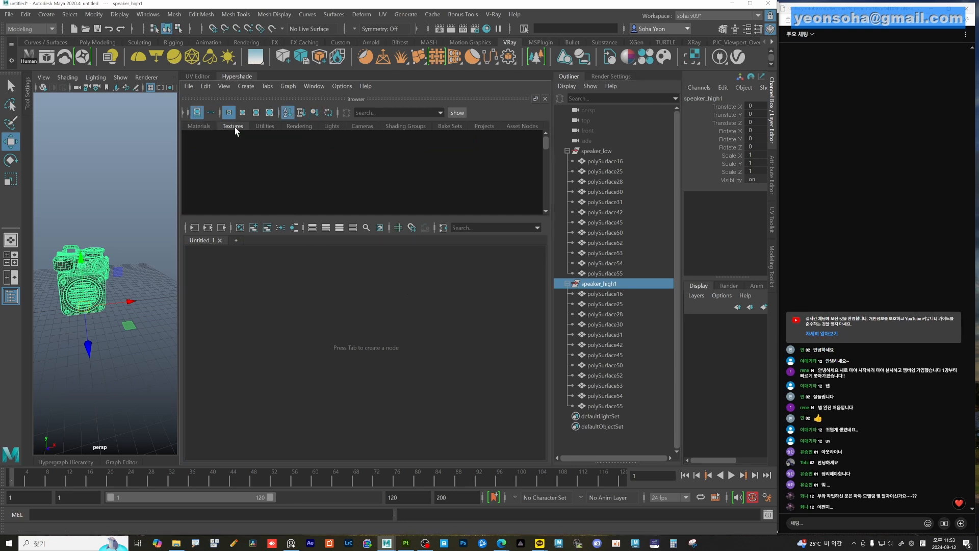
left_click(201, 126)
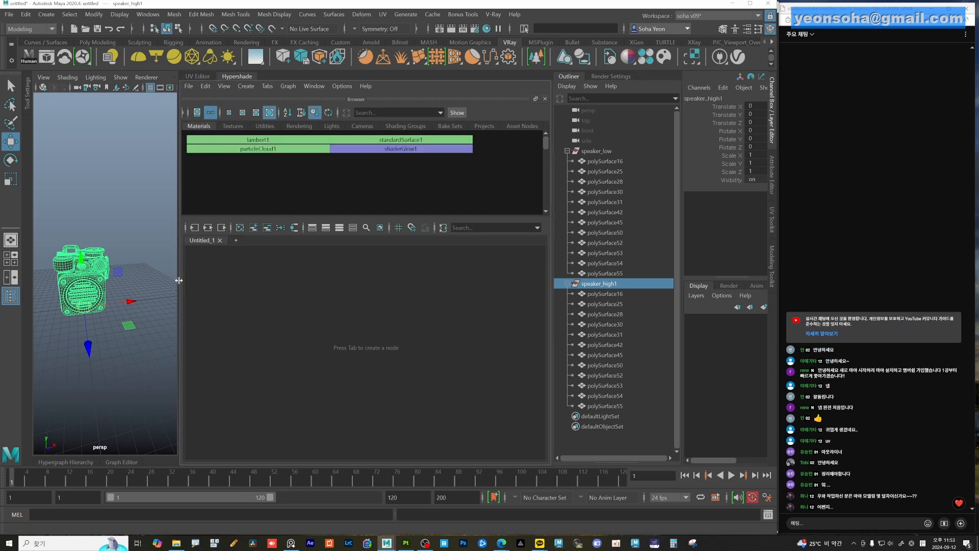
Widen the viewport, clear the selection and examine the speaker's front face with its knobs and corner screws
left_click_drag(178, 279, 253, 284)
left_click_drag(171, 296, 240, 280, "alt")
right_click_drag(208, 280, 238, 280, "alt")
left_click(212, 186)
left_click_drag(209, 214, 230, 236, "alt")
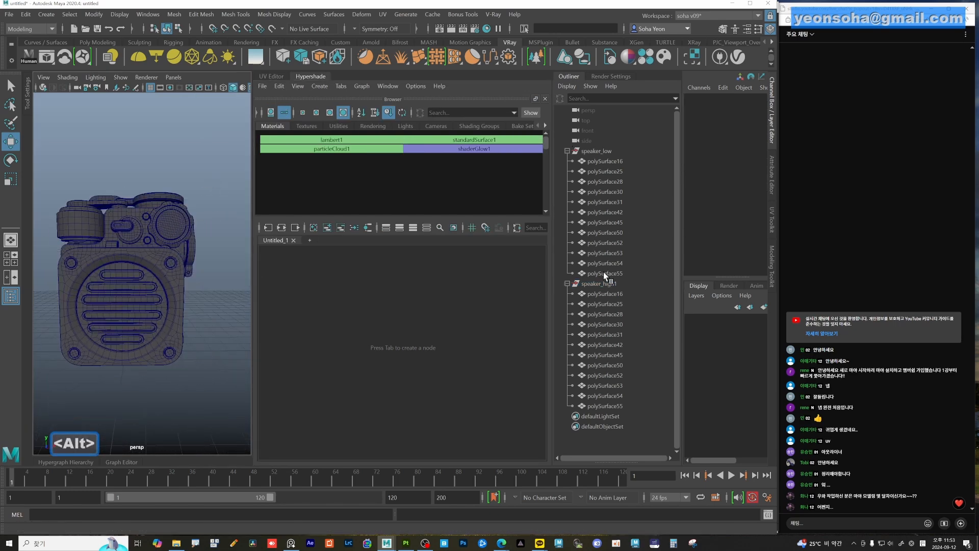
left_click_drag(148, 275, 189, 258, "alt")
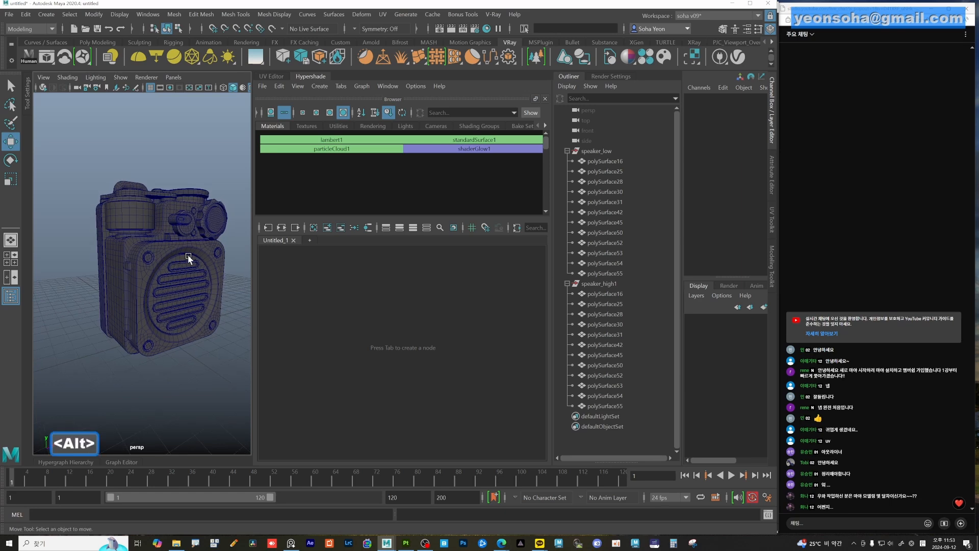
left_click_drag(197, 299, 161, 292, "alt")
scroll(161, 293, "up", 5)
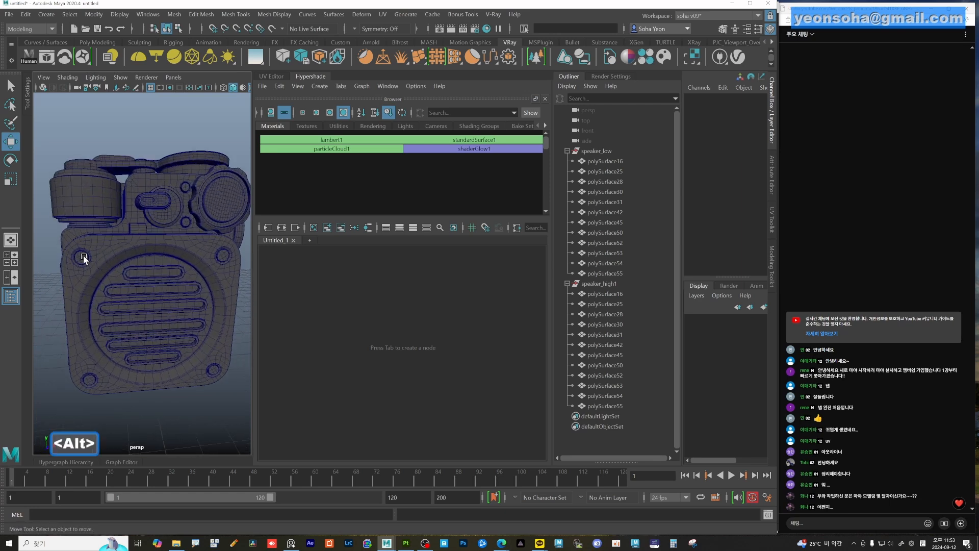
Check which group the front screws and large cylindrical knob belong to by selecting them in the viewport and Outliner
left_click(83, 258)
left_click_drag(118, 238, 135, 269, "alt")
left_click(104, 249, "shift")
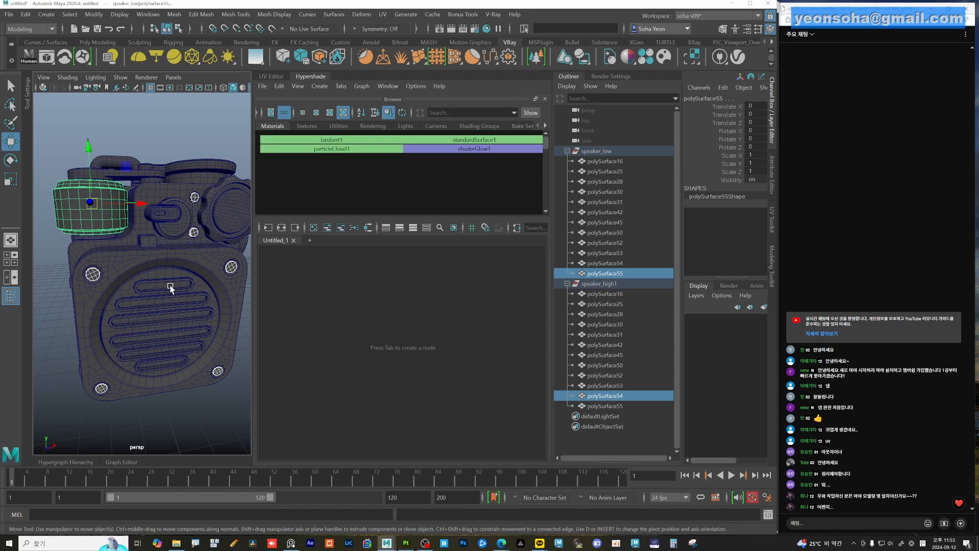
left_click_drag(171, 288, 255, 282, "alt")
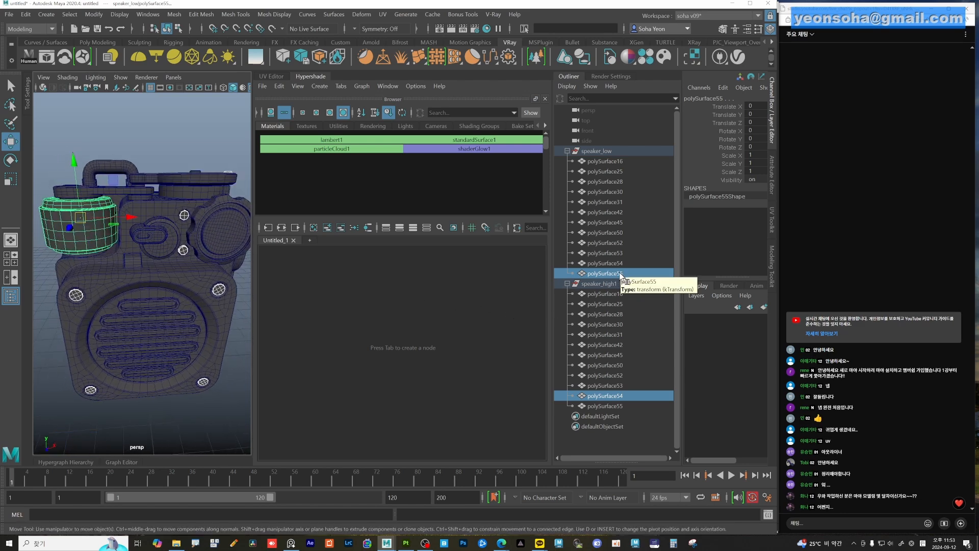
left_click(607, 263)
left_click(625, 274, "ctrl")
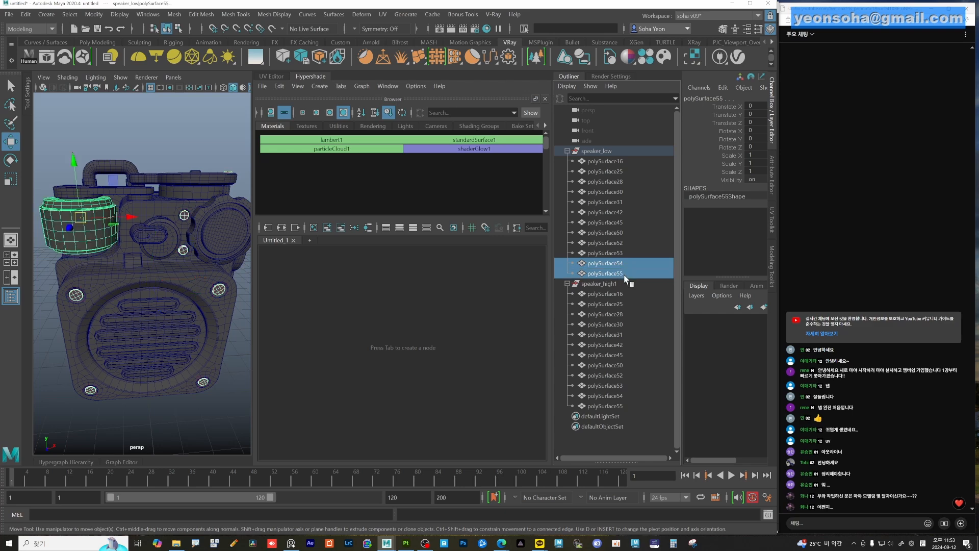
key("shift")
Hide the speaker_low group, select the duplicate group and collapse the Hypershade to restore the full viewport
left_click(595, 150)
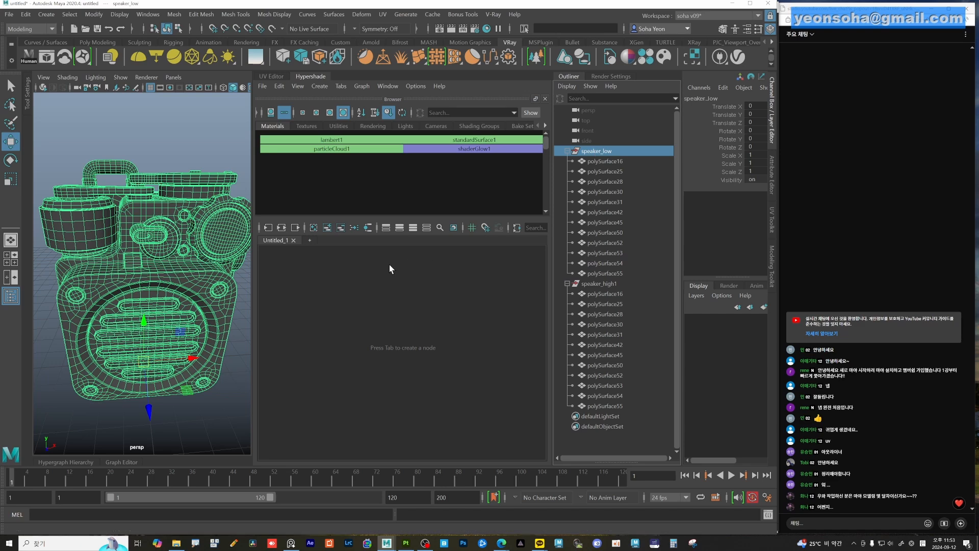
key("h")
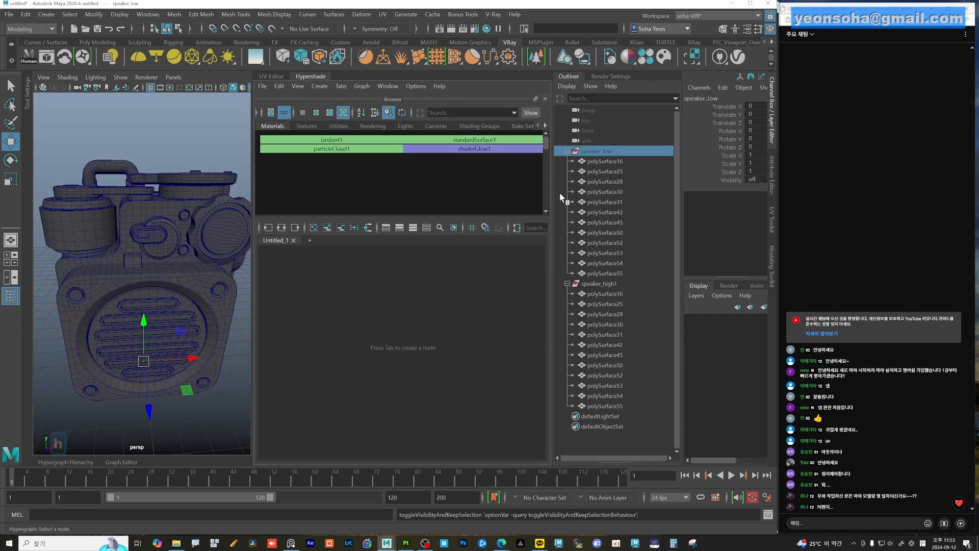
left_click(607, 282)
left_click_drag(159, 326, 169, 326, "alt")
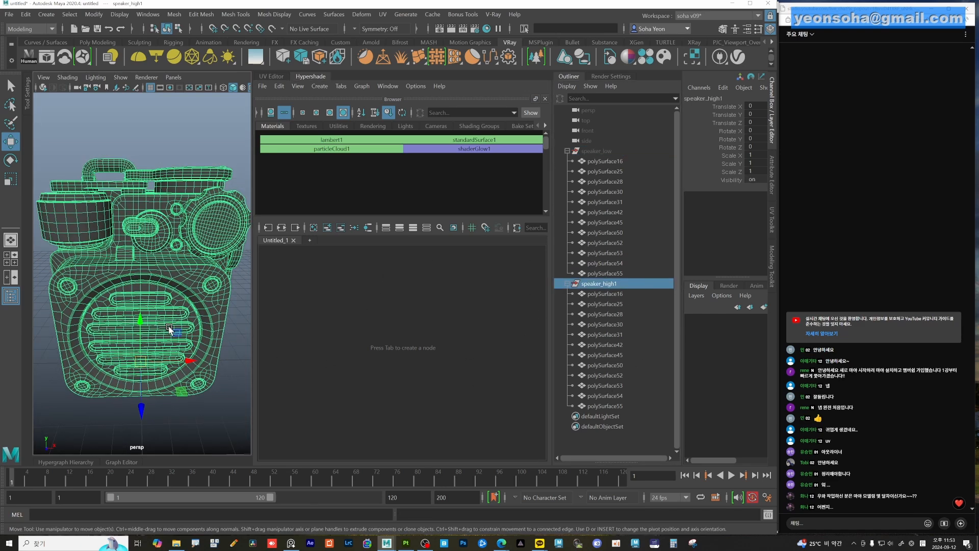
left_click(310, 77)
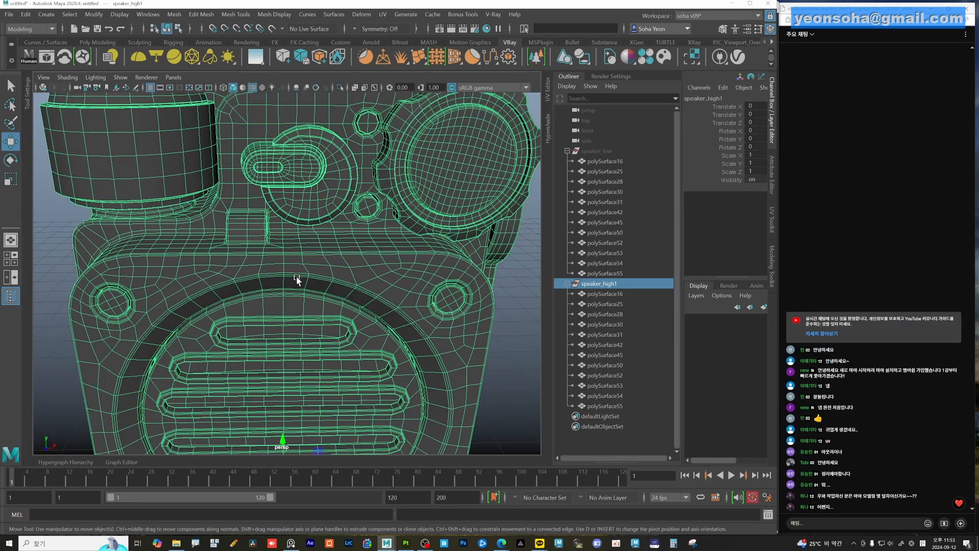
Smooth the large cylindrical knob of the speaker_high1 group with 1 division
right_click_drag(297, 280, 271, 288, "alt")
left_click_drag(271, 288, 280, 289, "alt")
middle_click_drag(207, 209, 239, 263, "alt")
right_click_drag(240, 262, 260, 263, "alt")
left_click(260, 263)
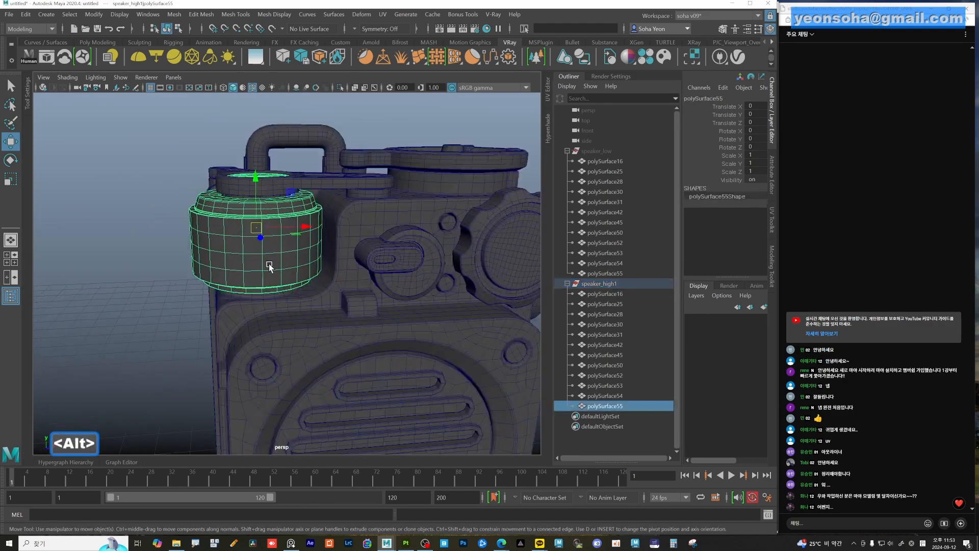
key("shift+q")
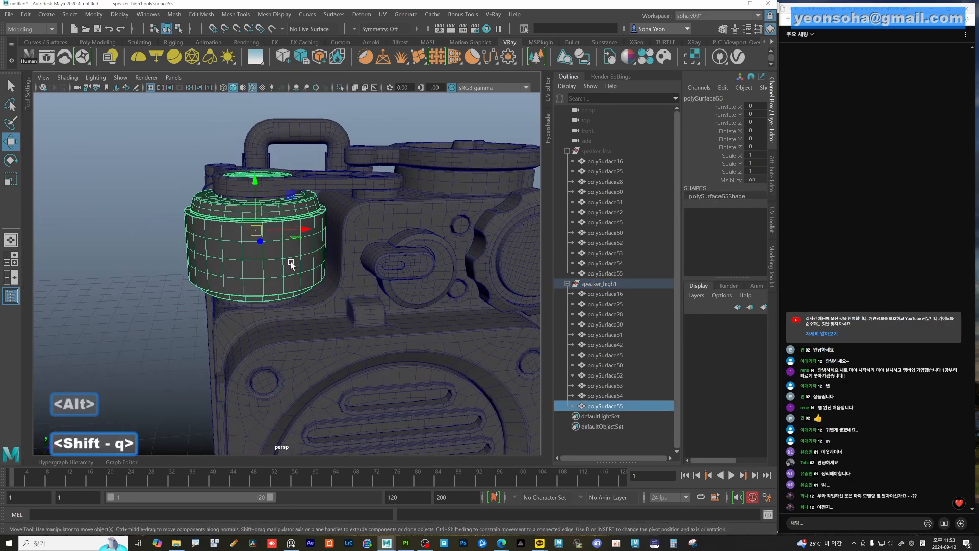
scroll(287, 244, "up", 2)
middle_click_drag(271, 275, 280, 264, "alt")
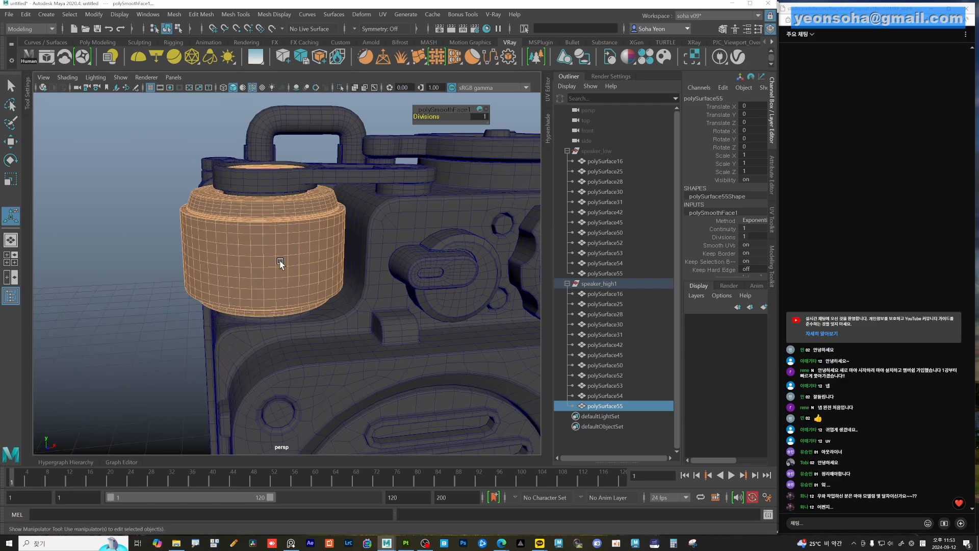
Select all faces of the smoothed knob's vertical side wall, between its upper rim and lower bevel
right_click_drag(319, 266, 295, 266, "alt")
middle_click_drag(295, 266, 280, 288, "alt")
right_click_drag(280, 288, 322, 290, "alt")
middle_click_drag(267, 287, 285, 285, "alt")
right_click_drag(285, 285, 318, 285, "alt")
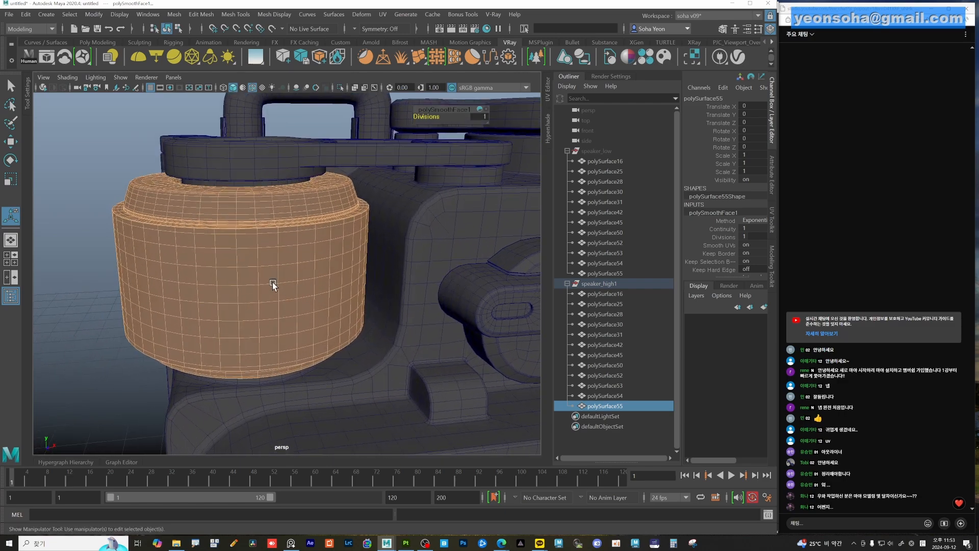
middle_click_drag(234, 266, 255, 282, "alt")
right_click_drag(229, 282, 274, 282, "alt")
key("alt+2")
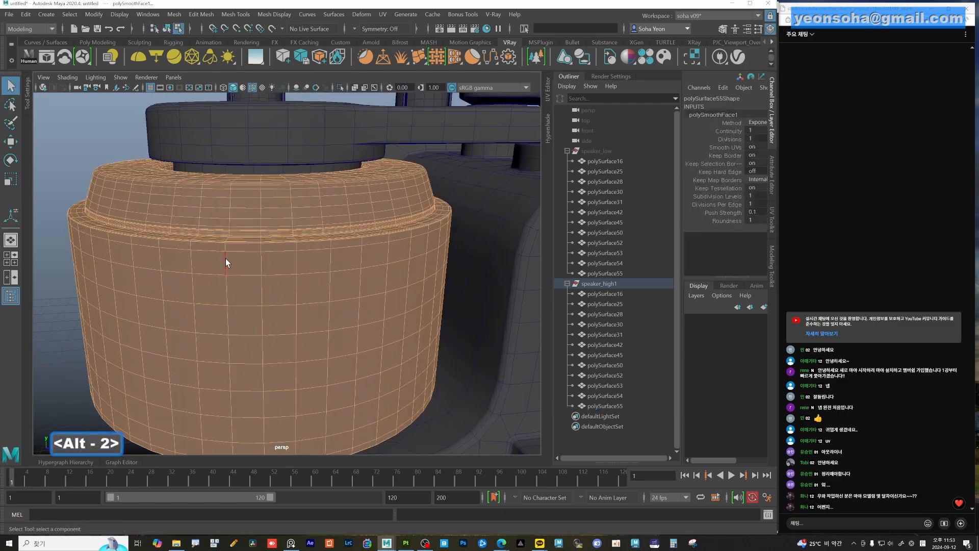
left_click(226, 258)
middle_click_drag(244, 316, 240, 240, "alt")
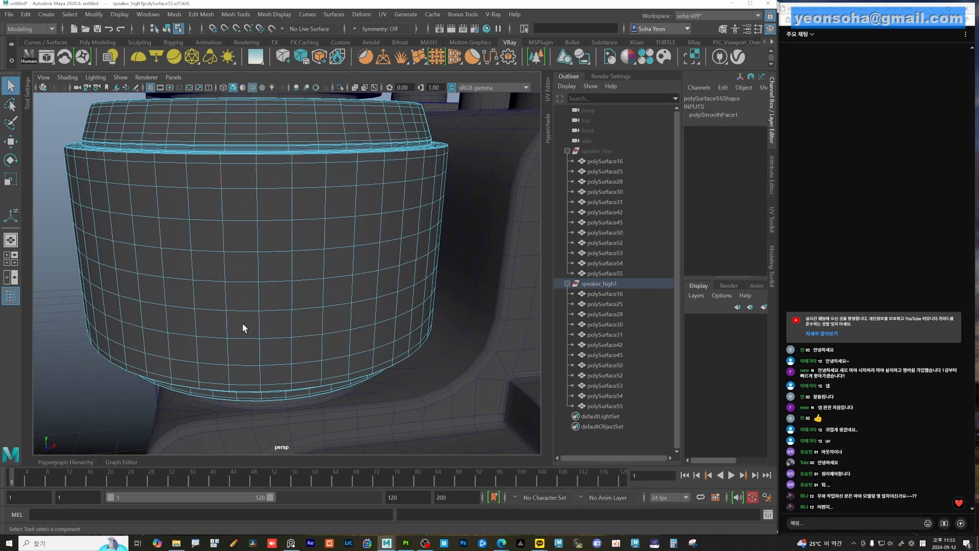
double_click(230, 369, "shift")
scroll(262, 323, "down", 2)
key("shift+r")
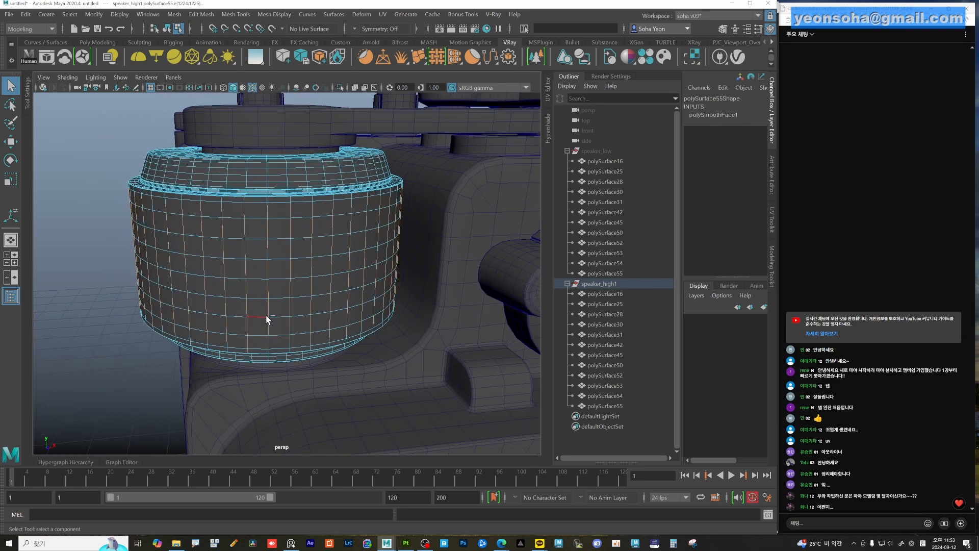
key("ctrl+3")
Poke the knob's side faces and offset their centre points outwards by about 0.059 in local Z
right_click_drag(272, 299, 343, 230, "alt")
left_click_drag(284, 297, 378, 291, "alt")
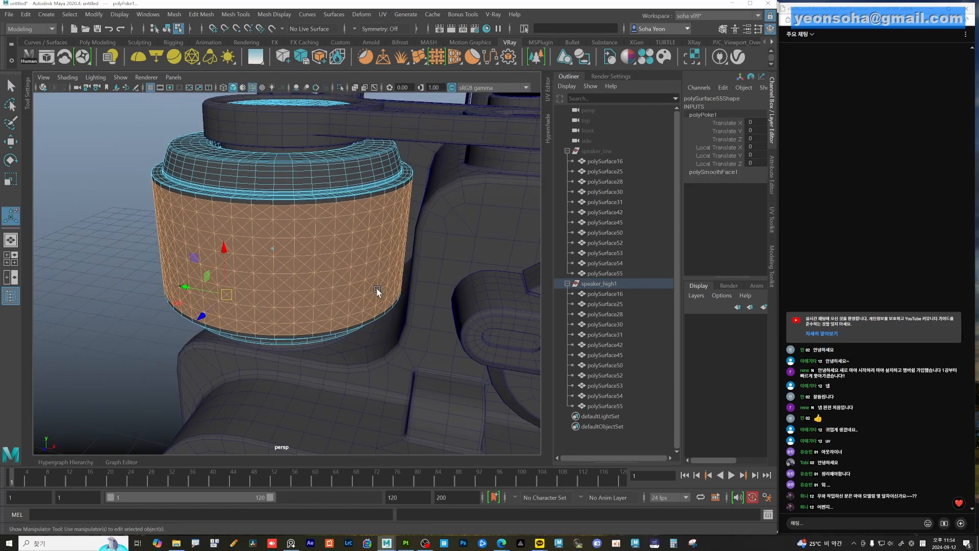
scroll(239, 311, "up", 5)
left_click_drag(238, 310, 221, 328, "alt")
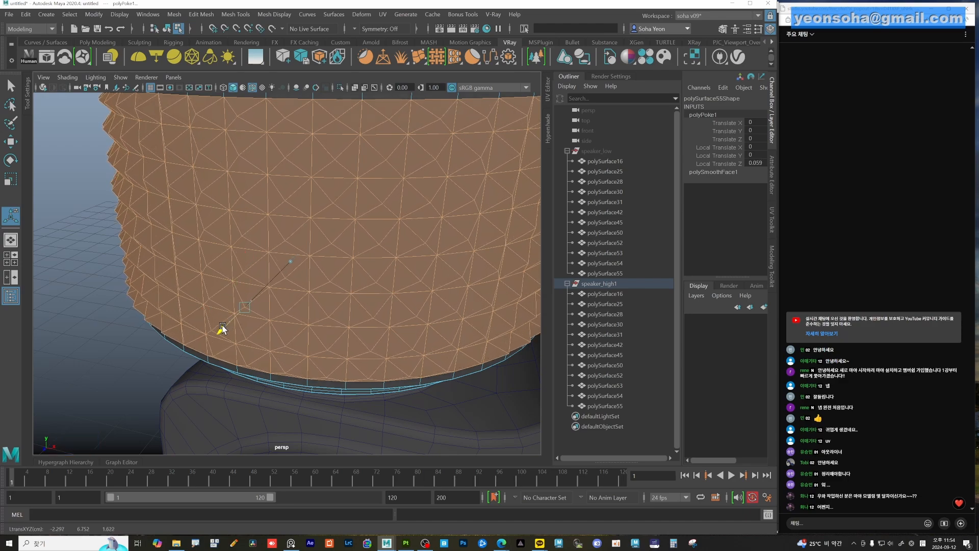
Harden the edges of the knob's poked side faces and return to object selection
scroll(230, 311, "down", 6)
key("alt+grave")
right_click_drag(262, 285, 314, 292, "alt")
key("ctrl+z")
left_click_drag(309, 278, 288, 273, "alt")
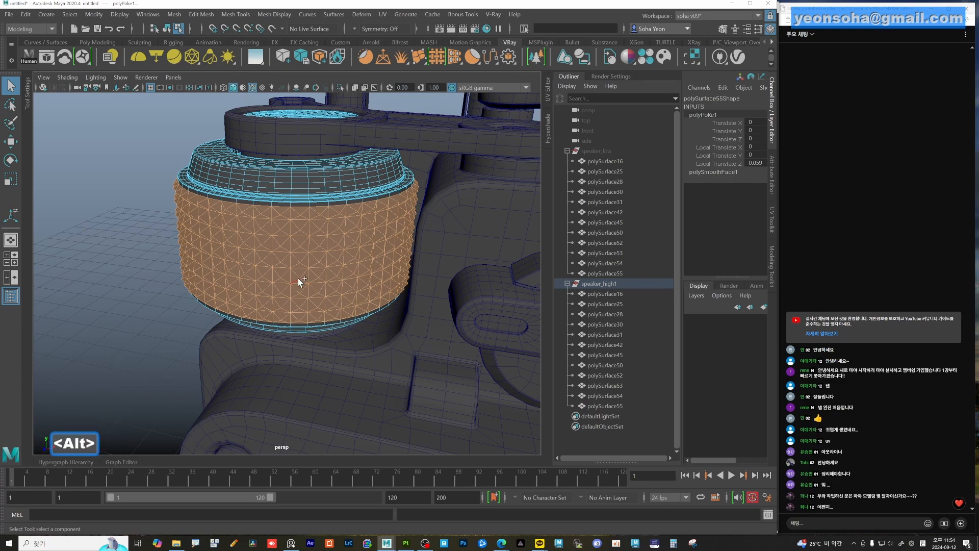
key("shift+alt+f")
key("alt+grave")
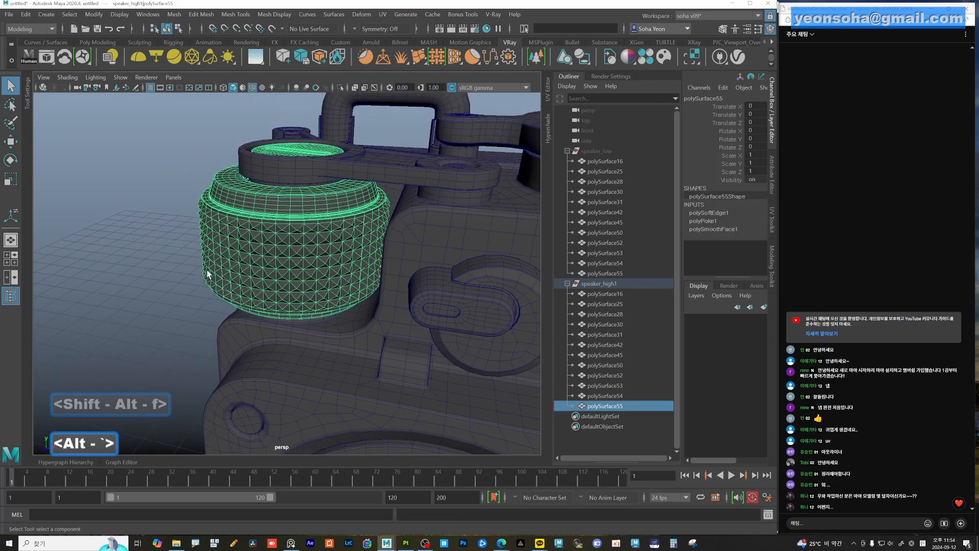
Inspect the knurled knob and the surrounding front of the speaker from several angles
left_click(130, 269)
left_click_drag(130, 270, 229, 287, "alt")
middle_click_drag(315, 239, 265, 263, "alt")
right_click_drag(265, 263, 323, 323, "alt")
left_click(335, 306)
right_click_drag(564, 550, 592, 288)
scroll(591, 288, "down", 3)
middle_click_drag(485, 232, 507, 271)
right_click_drag(551, 263, 464, 550)
right_click_drag(365, 360, 317, 357, "alt")
middle_click_drag(317, 357, 244, 334, "alt")
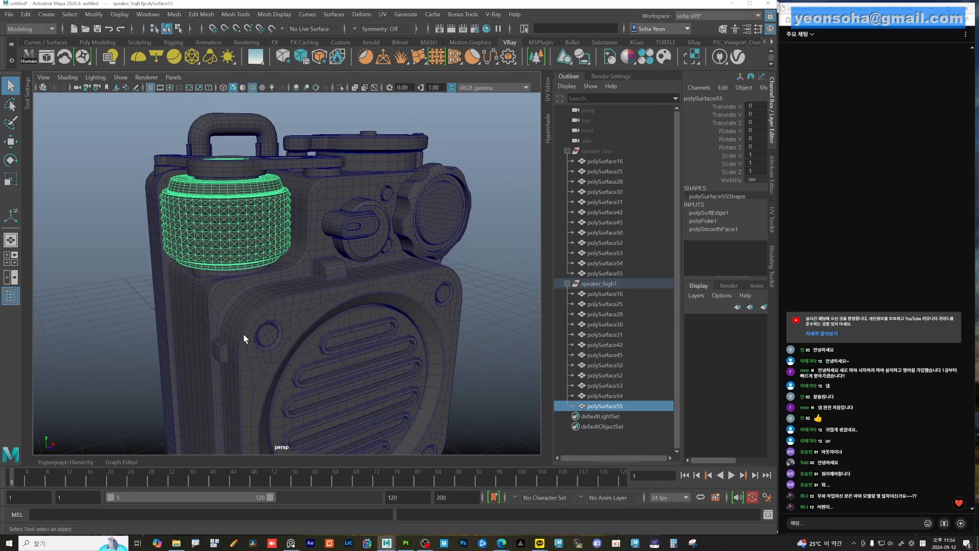
left_click(479, 292)
left_click(271, 240)
left_click_drag(335, 291, 310, 287, "alt")
right_click_drag(309, 286, 399, 278, "alt")
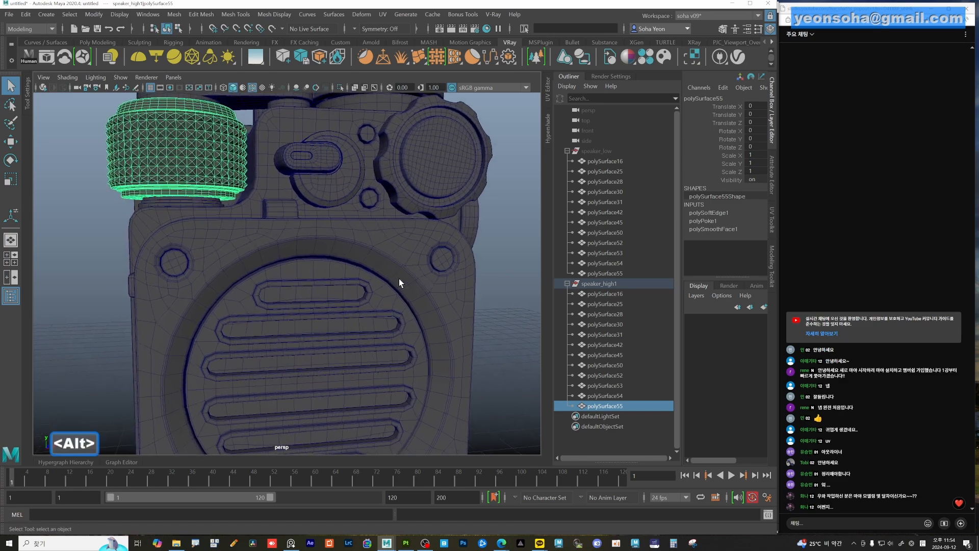
Select the high-poly screws object and examine the front corner screw head in the reference image
left_click(443, 261)
left_click_drag(442, 262, 335, 323, "alt")
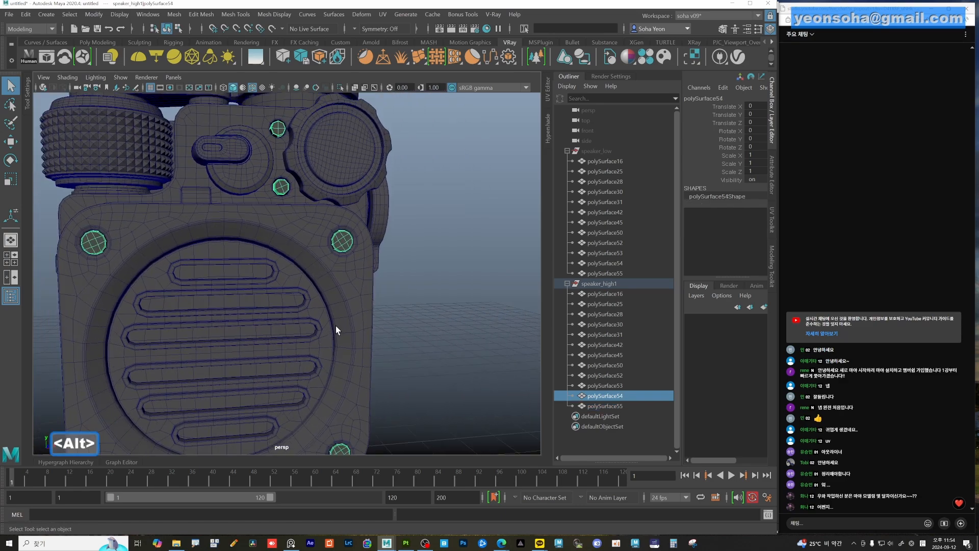
left_click_drag(378, 264, 374, 280, "alt")
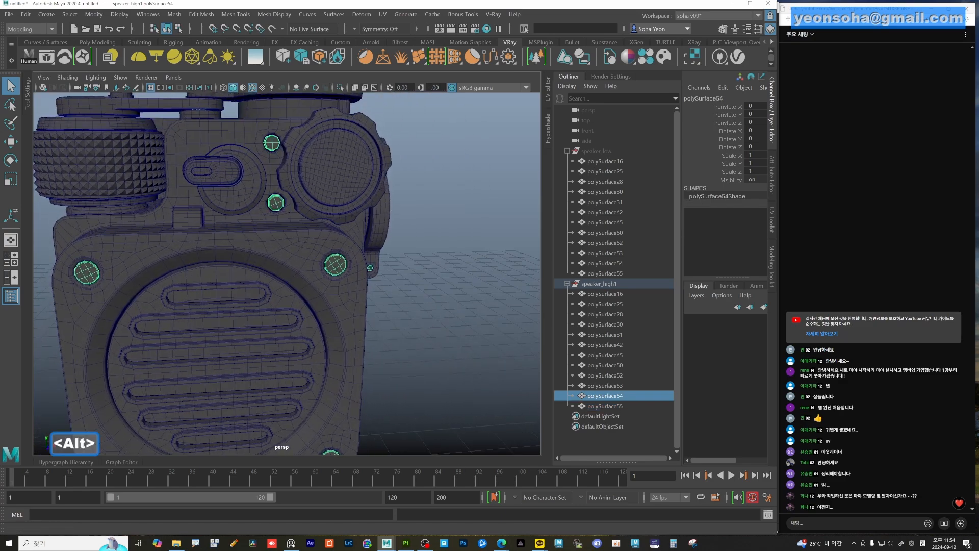
key("alt+Tab")
scroll(548, 276, "up", 5)
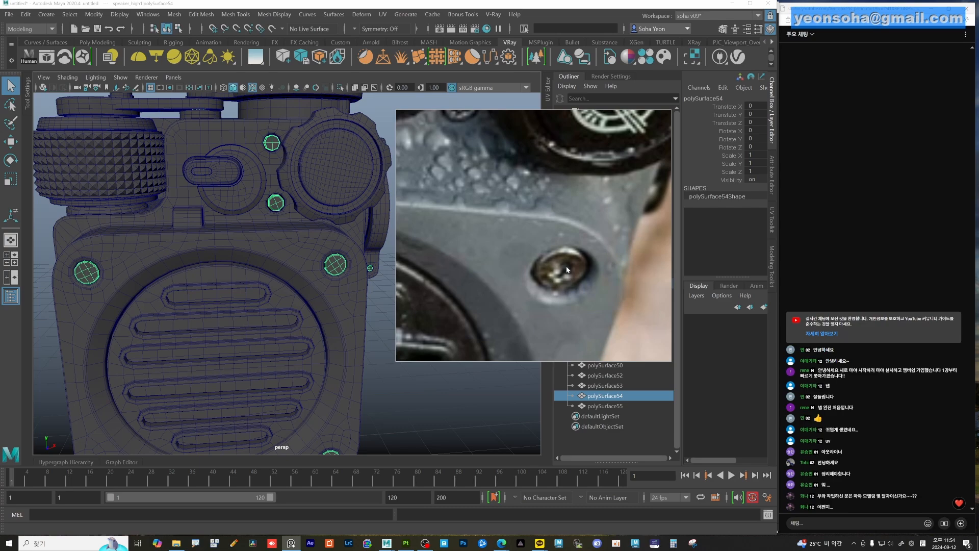
Create a new polygon cube with default dimensions and frame it
key("ctrl+m")
right_click_drag(424, 297, 483, 270, "alt")
middle_click_drag(482, 269, 412, 273, "alt")
left_click(412, 274)
right_click_drag(418, 252, 422, 284, "shift")
key("f")
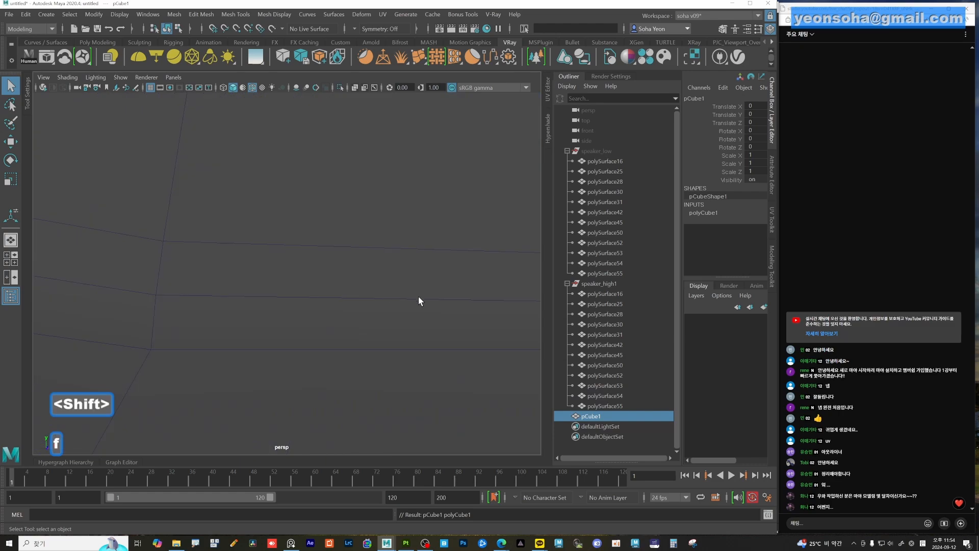
Move the cube over the upper-right front screw in the front wireframe view, to about X 2.24, Y 5.15
key("shift+3")
right_click_drag(240, 239, 314, 224, "alt")
middle_click_drag(313, 225, 304, 303, "alt")
right_click_drag(304, 304, 391, 323, "alt")
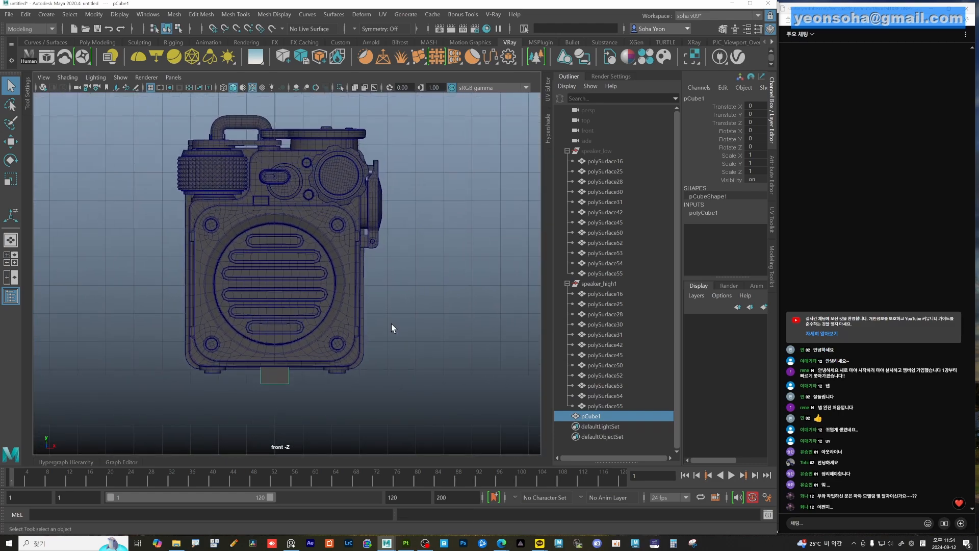
key("4")
right_click_drag(275, 306, 355, 318, "alt")
key("w")
left_click_drag(274, 388, 347, 215)
key("f")
scroll(358, 251, "down", 10)
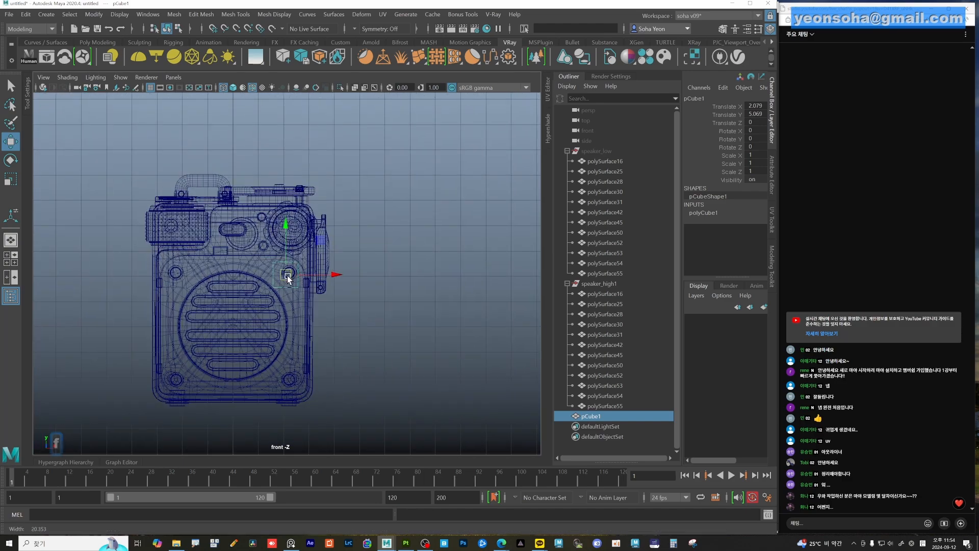
left_click_drag(288, 277, 290, 272)
scroll(289, 272, "up", 15)
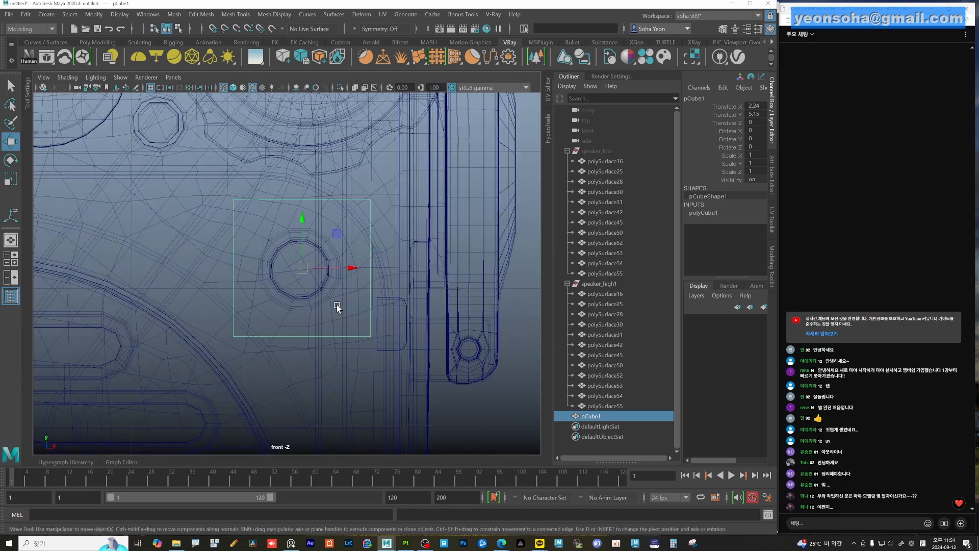
Scale the cube uniformly to about 0.141 and centre it on the screw head at about X 2.218, Y 5.14
key("r")
left_click_drag(327, 297, 120, 290)
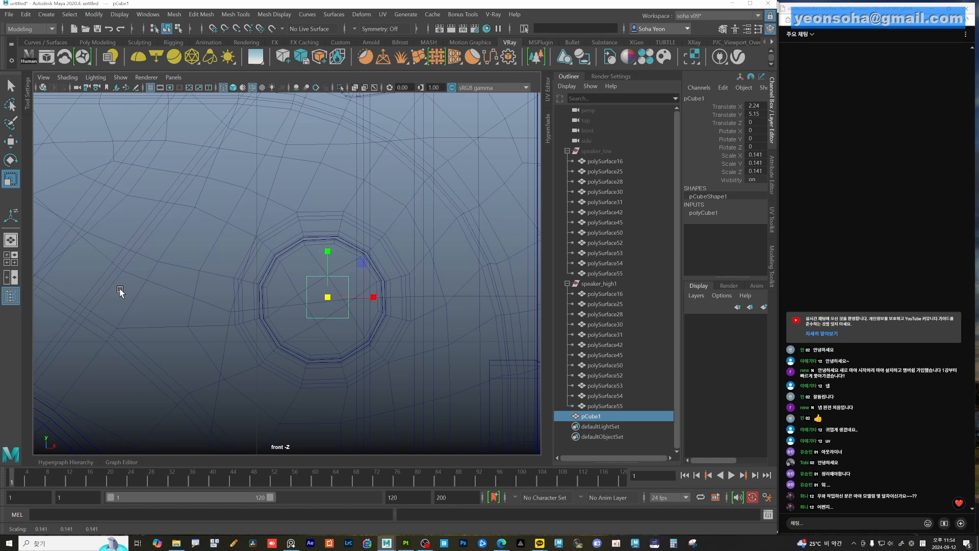
scroll(296, 309, "up", 5)
right_click_drag(314, 311, 328, 309, "alt")
key("w")
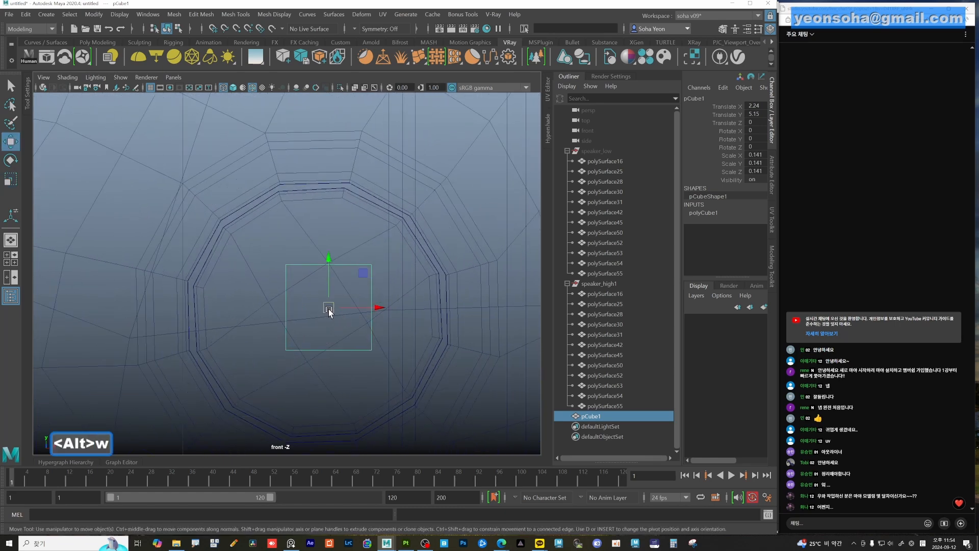
left_click_drag(329, 309, 315, 317)
scroll(319, 313, "up", 1)
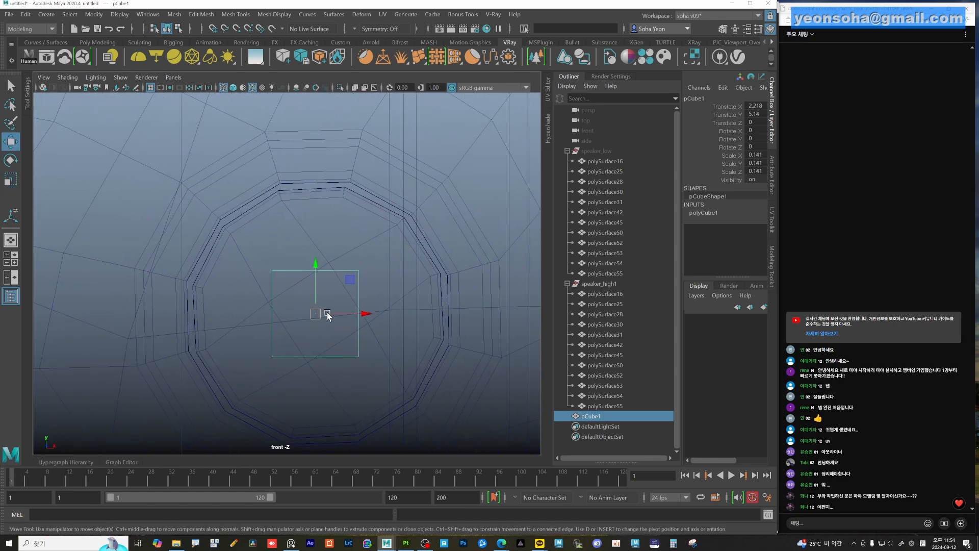
Extrude the cube's four side faces about 0.129 in local Z with Keep Faces Together off, forming a cross
key("alt+3")
left_click_drag(301, 247, 324, 283)
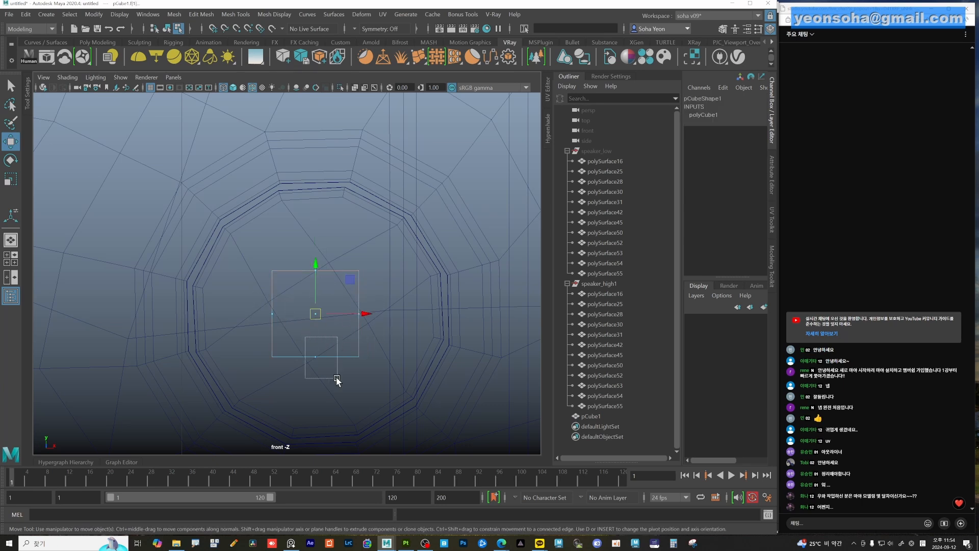
left_click_drag(337, 378, 338, 378, "shift")
key("alt+w")
left_click_drag(314, 228, 320, 160)
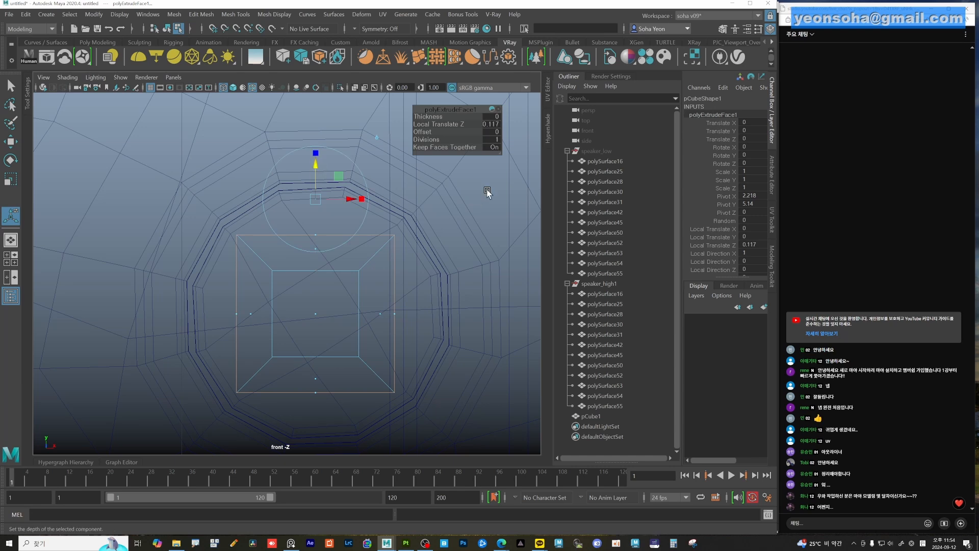
left_click(494, 147)
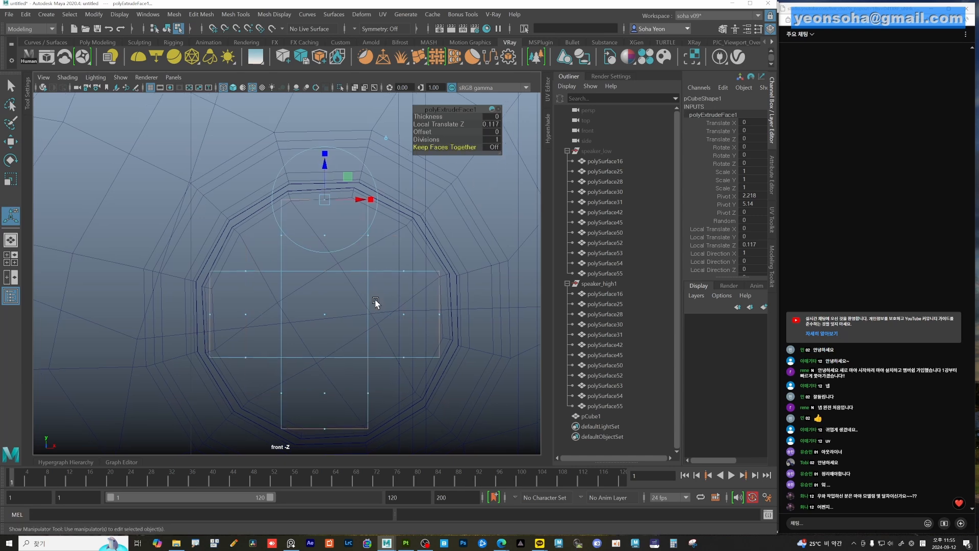
scroll(378, 281, "up", 1)
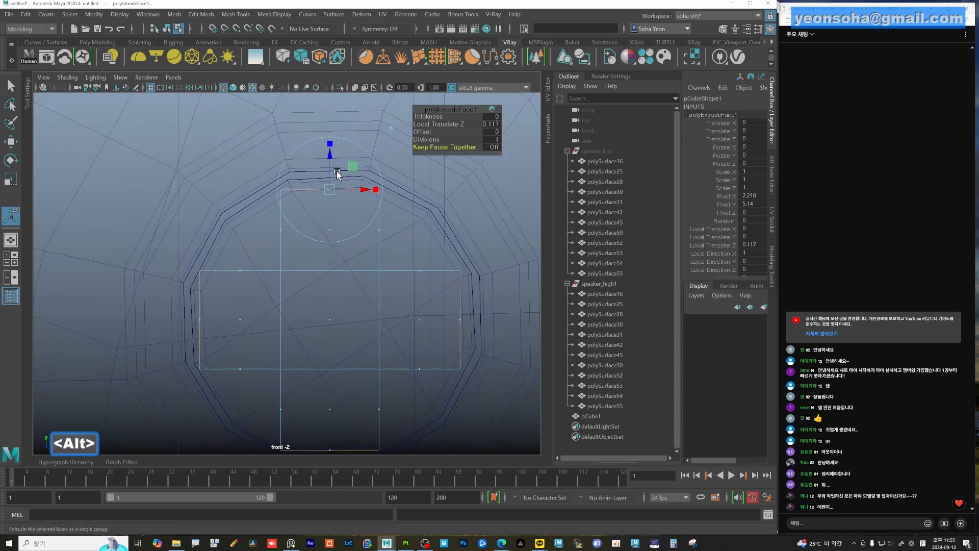
left_click_drag(330, 159, 330, 150)
key("alt+grave")
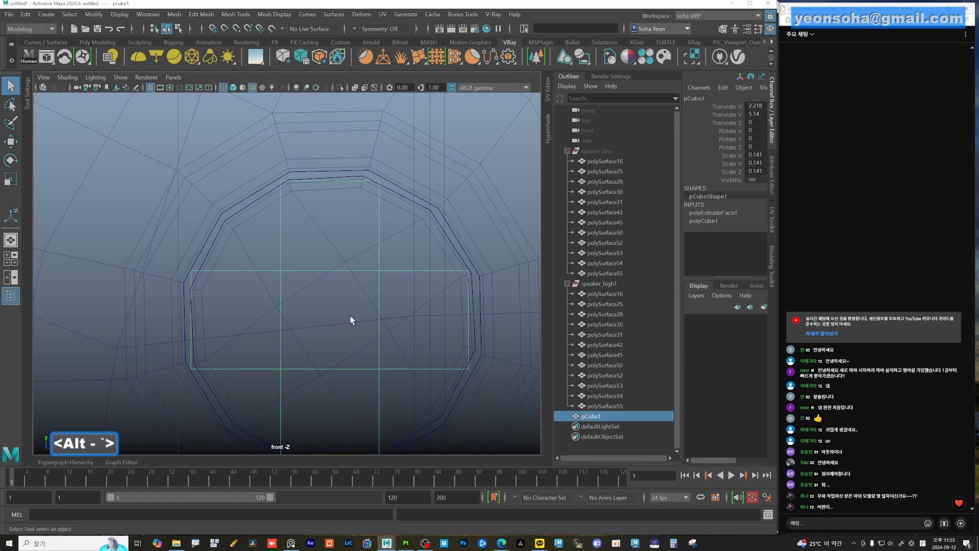
Scale the cross shape uniformly to about 0.092 and isolate it in the shaded perspective view
key("r")
mouse_move(330, 320)
left_mouse_down()
mouse_move(261, 315)
mouse_move(313, 299)
mouse_move(320, 282)
mouse_move(321, 295)
mouse_move(288, 295)
mouse_move(335, 302)
mouse_move(293, 283)
left_mouse_up()
key("alt+shift+q")
key("f")
key("5")
key("alt+shift+a")
Try to bevel the isolated cross shape with 4 segments and a fraction of 0.83
key("ctrl+b")
right_click_drag(301, 283, 372, 275, "alt")
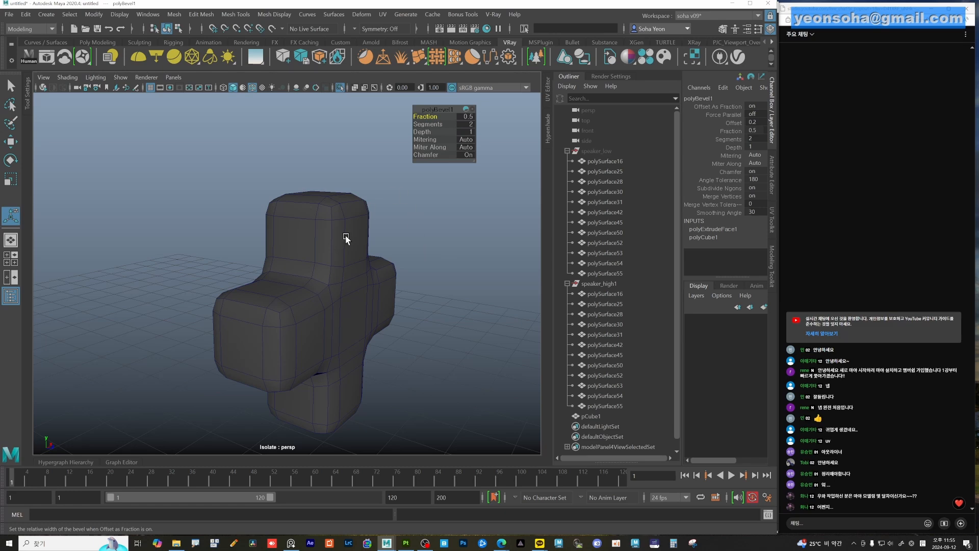
key("alt")
left_click_drag(429, 123, 436, 115)
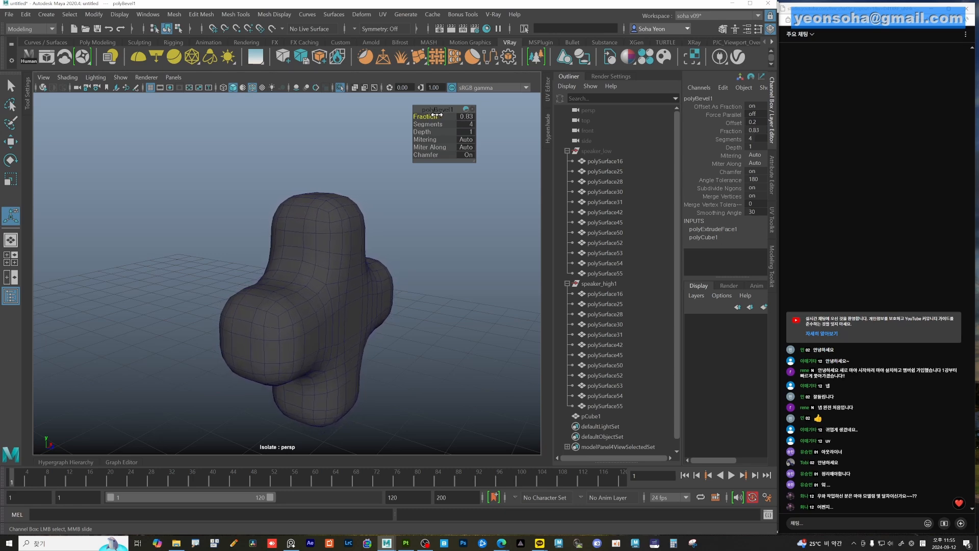
mouse_move(343, 284)
left_mouse_down("alt")
mouse_move(400, 271)
mouse_move(373, 284)
mouse_move(341, 276)
left_mouse_up("alt")
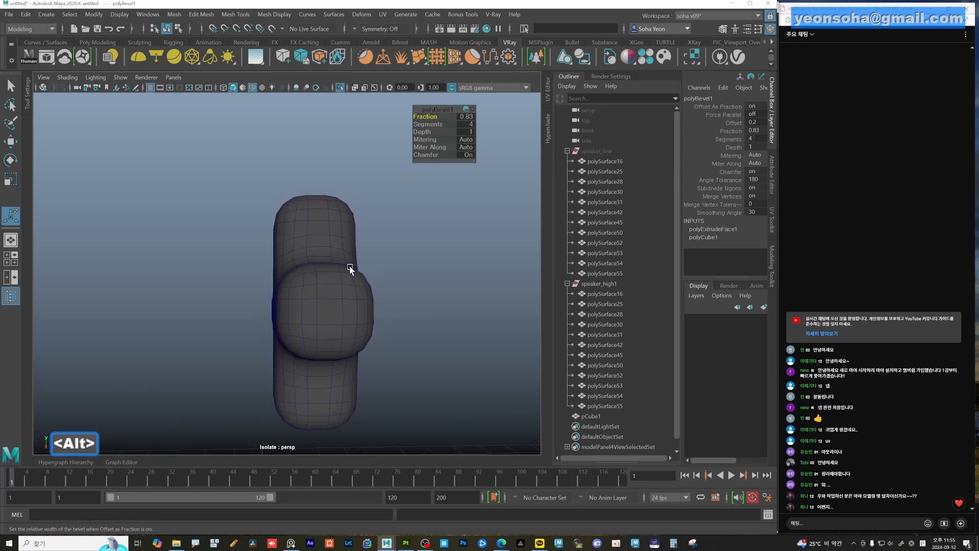
key("F7")
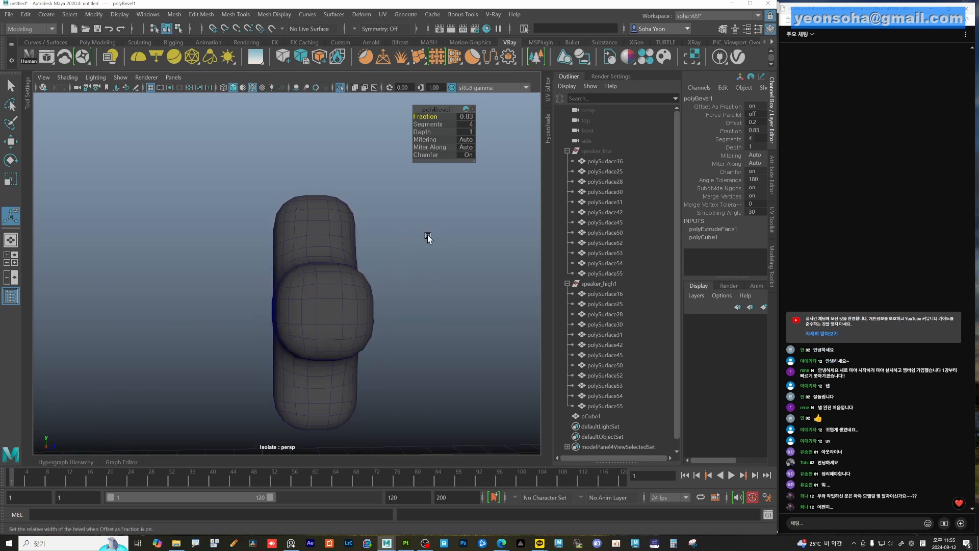
key("F7")
key("F7")
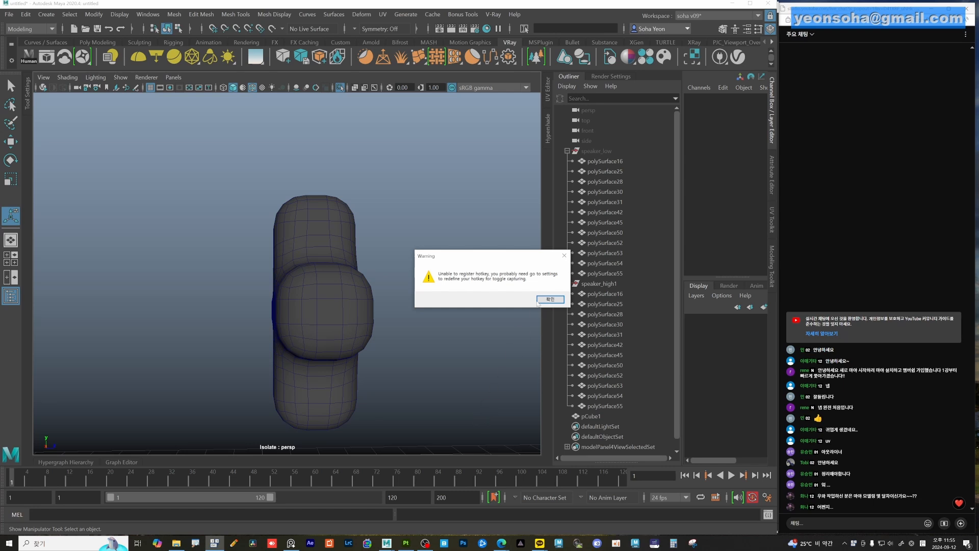
left_click(548, 301)
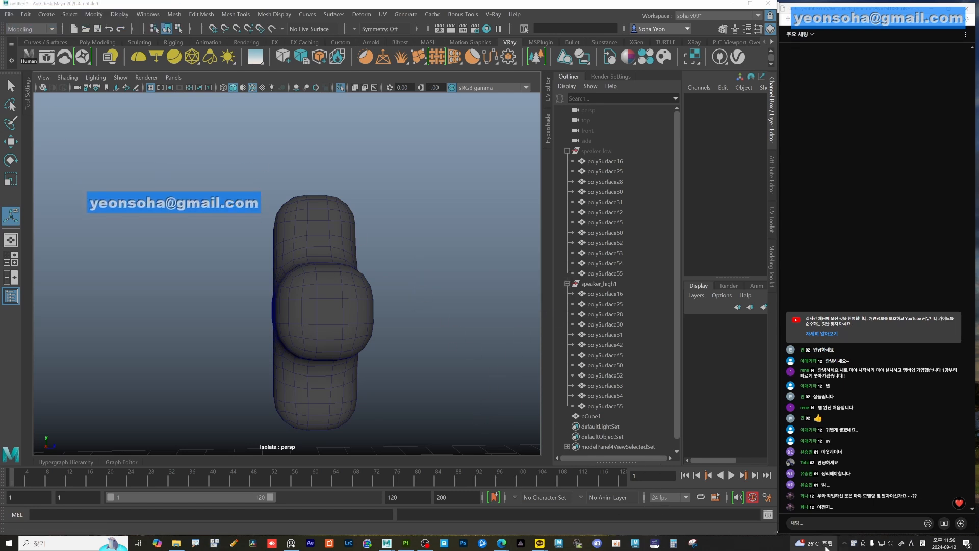
left_click(844, 544)
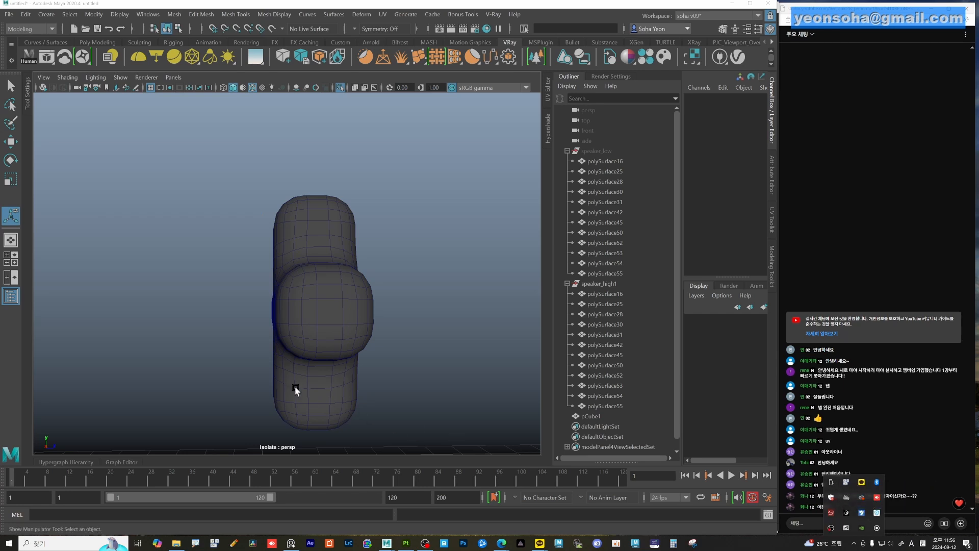
left_click(435, 318)
key("F7")
key("F7")
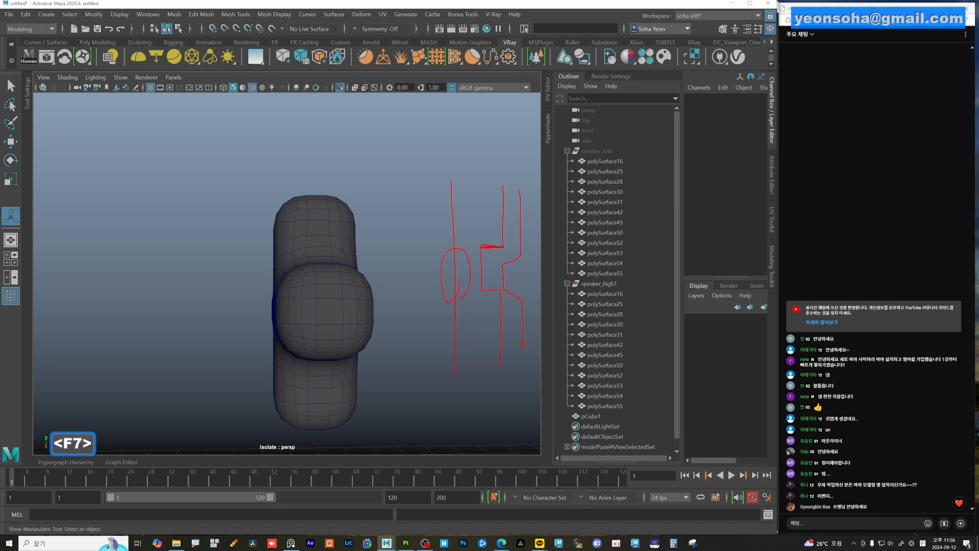
key("Escape")
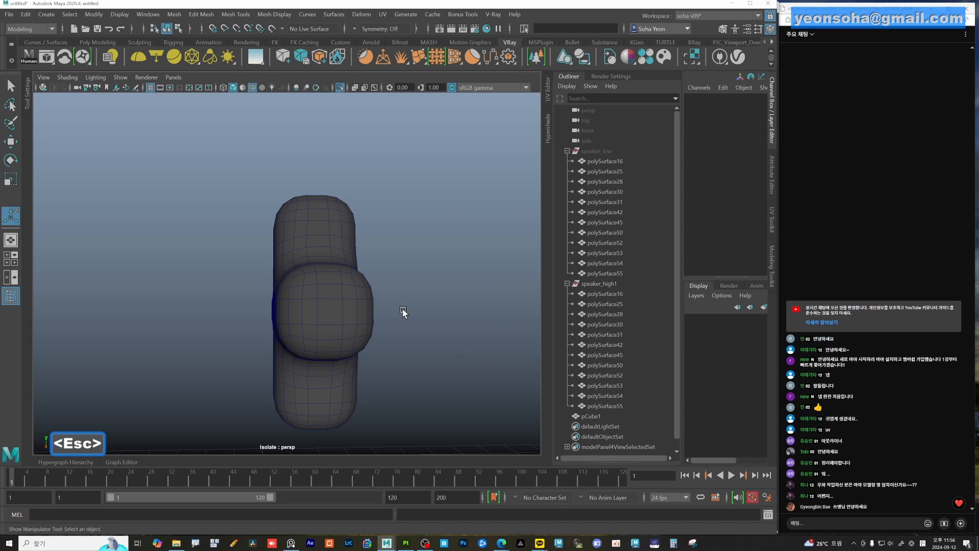
Undo the bevel on the cross shape
left_click_drag(404, 313, 381, 308, "alt")
right_click_drag(381, 308, 398, 306, "alt")
mouse_move(345, 306)
left_mouse_down("alt")
mouse_move(322, 299)
mouse_move(330, 312)
left_mouse_up("alt")
left_click(323, 299)
scroll(327, 306, "down", 5)
key("ctrl+z")
key("ctrl+z")
key("ctrl+z")
key("ctrl+z")
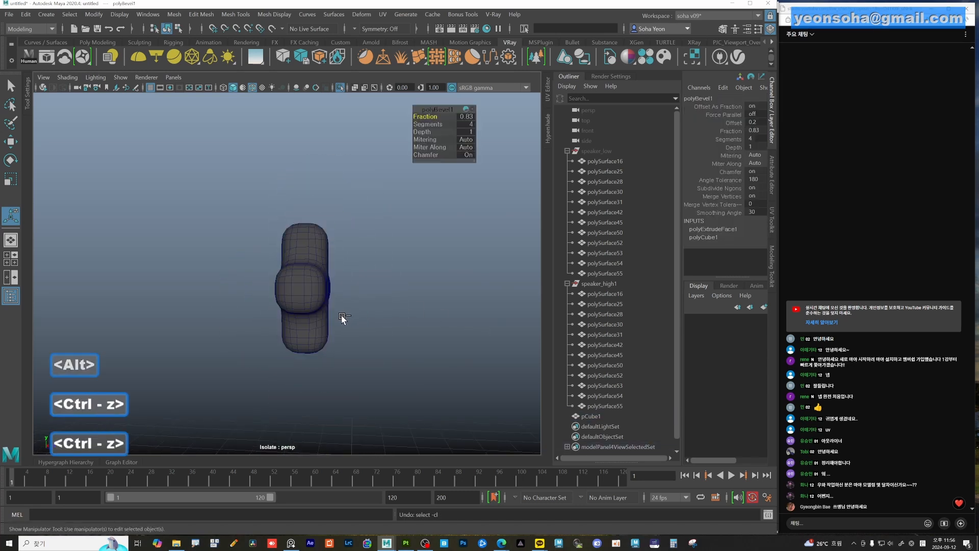
key("ctrl+z")
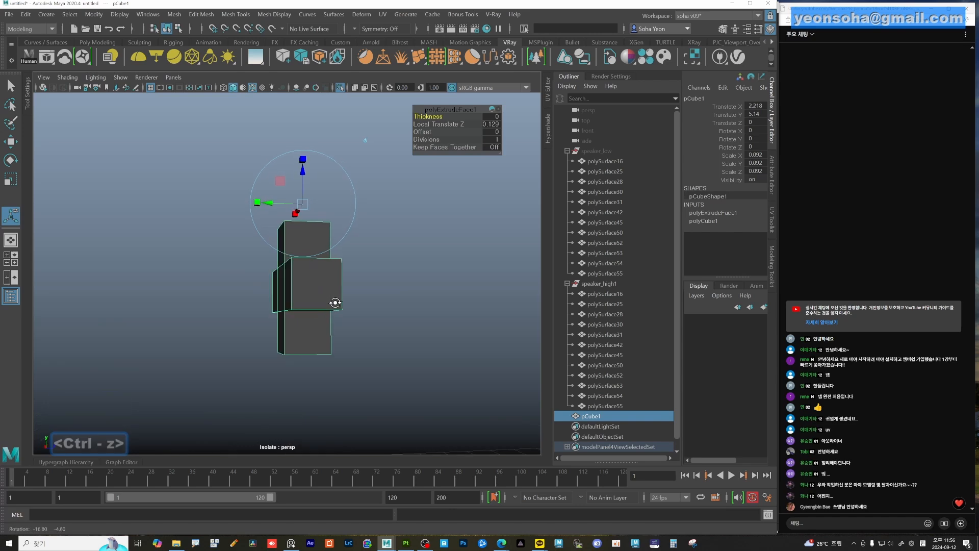
key("ctrl+z")
Check the cross against the speaker, isolate it again and select all vertices on its rear side
mouse_move(330, 306)
left_mouse_down("alt")
mouse_move(304, 310)
mouse_move(308, 321)
mouse_move(333, 321)
left_mouse_up("alt")
key("alt+shift+a")
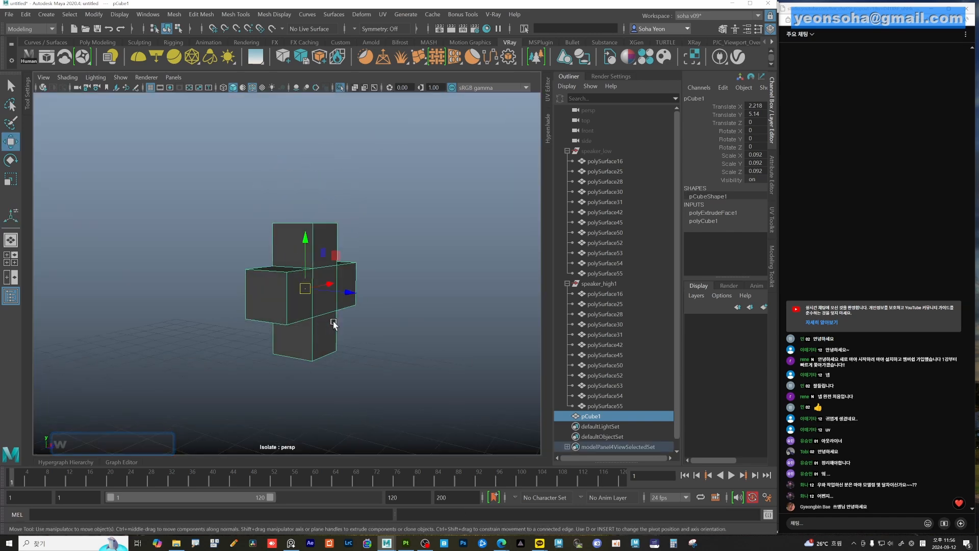
key("w")
key("alt+shift+a")
right_click_drag(261, 328, 118, 299, "alt")
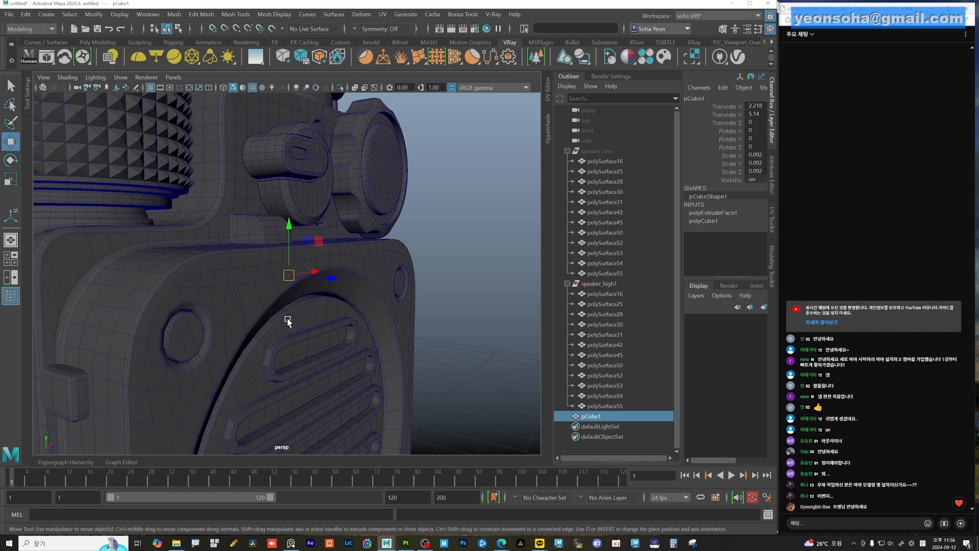
mouse_move(286, 321)
left_mouse_down("alt")
mouse_move(396, 299)
mouse_move(460, 321)
mouse_move(362, 327)
mouse_move(301, 295)
left_mouse_up("alt")
key("f")
key("alt+shift+a")
key("alt+1")
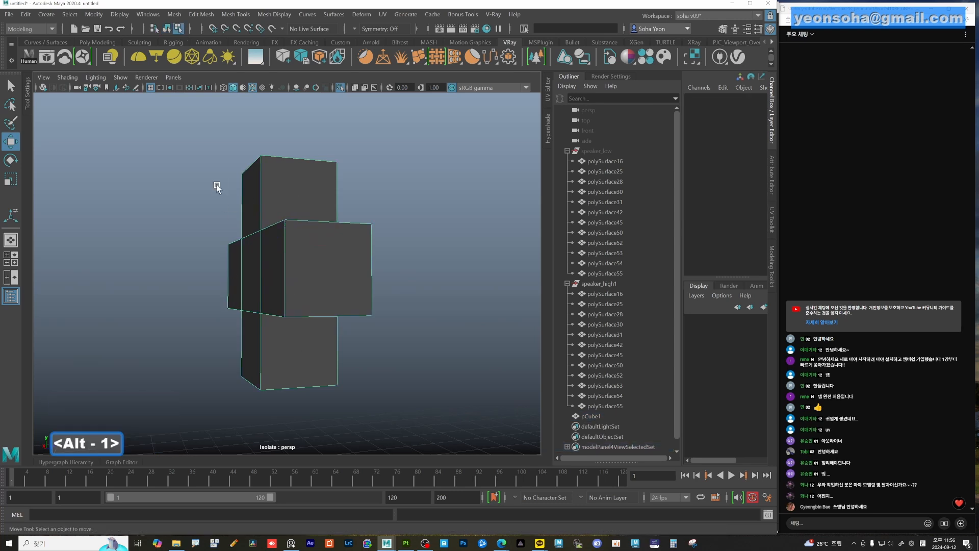
left_click_drag(217, 184, 223, 181, "alt")
left_click_drag(183, 124, 281, 410)
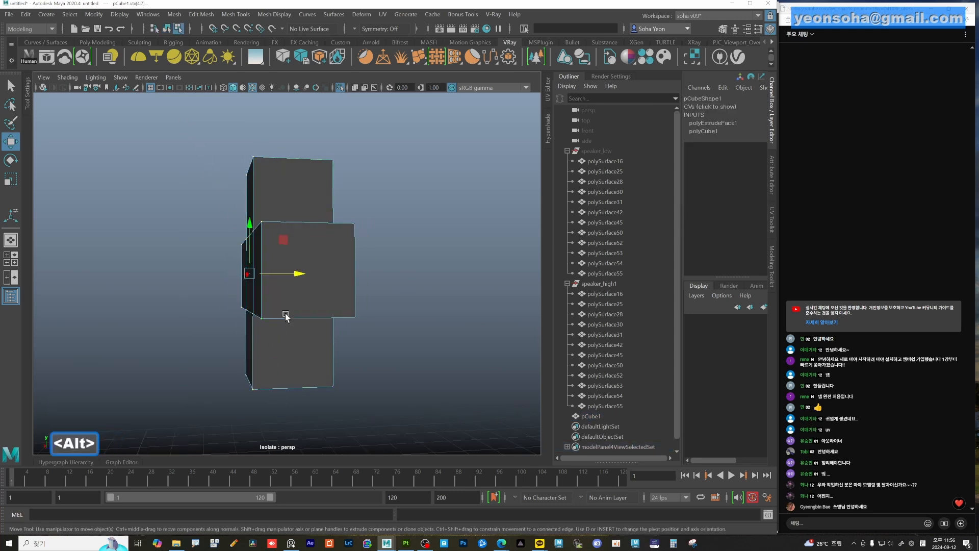
Scale down the selected vertices at one end of the cross-shaped block and return to object mode
key("r")
left_click_drag(250, 274, 222, 287)
left_click_drag(290, 264, 320, 176, "alt")
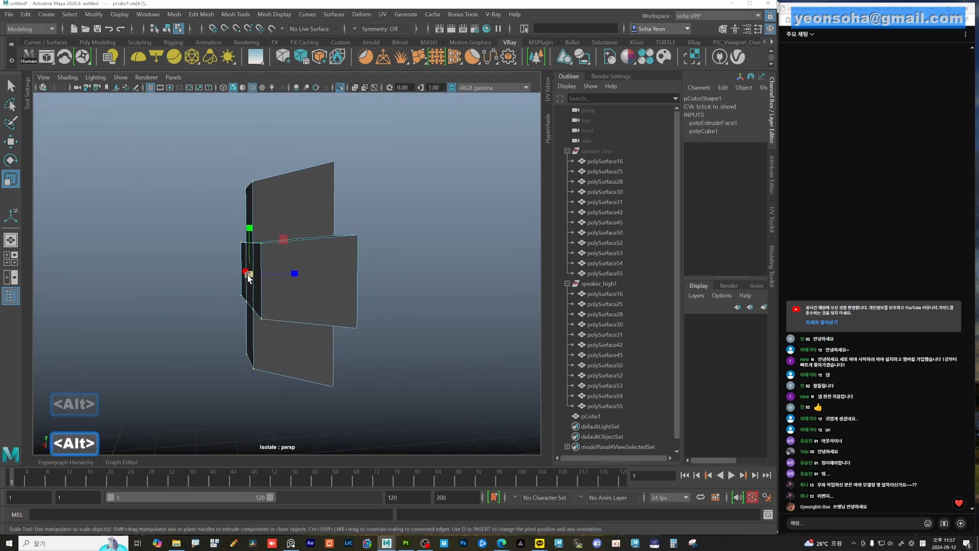
left_click_drag(252, 275, 315, 296, "alt")
key("w")
key("alt+grave")
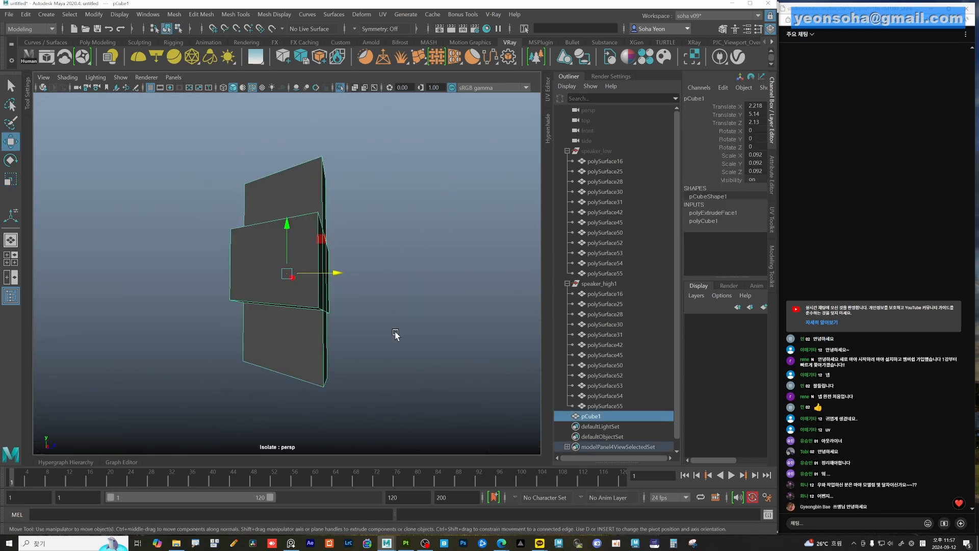
left_click_drag(395, 334, 341, 316, "alt")
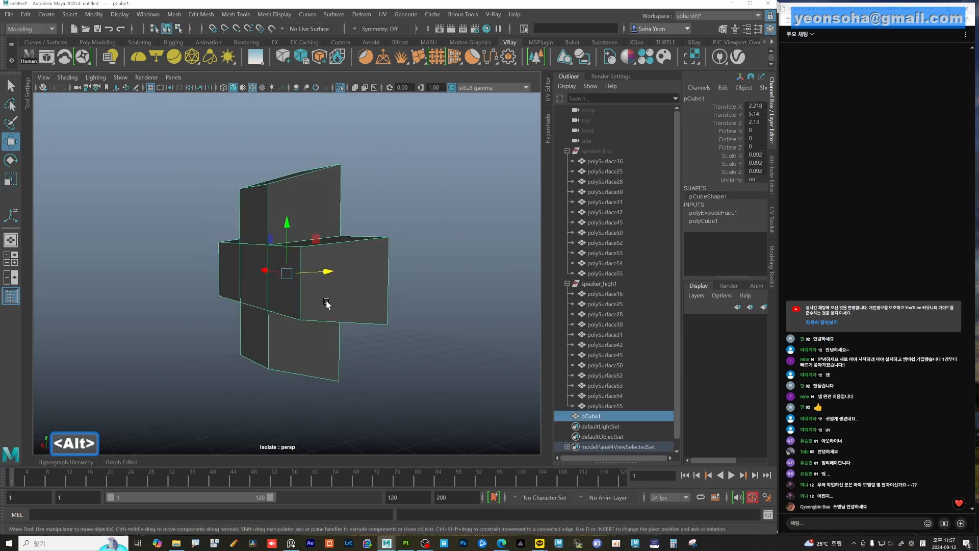
key("ctrl+z")
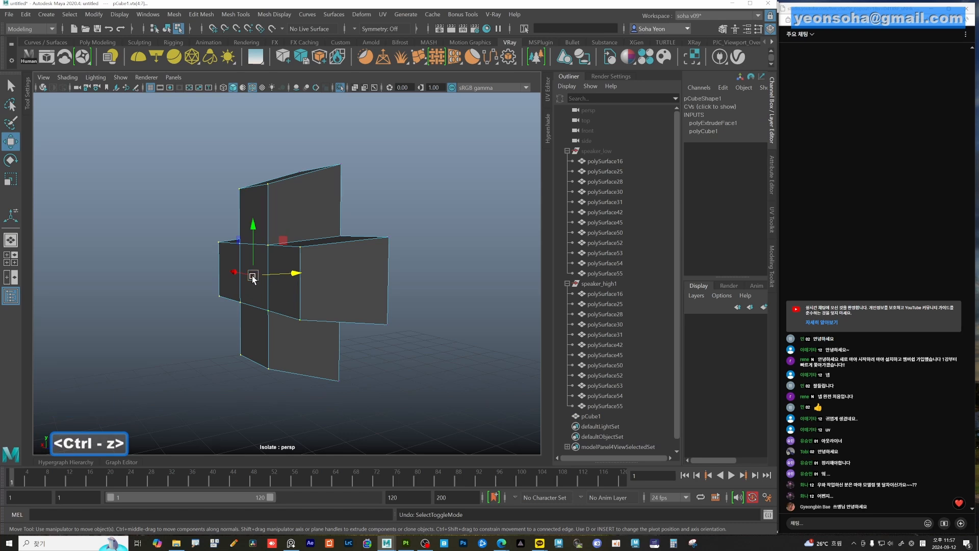
key("w")
left_click_drag(252, 275, 308, 293, "alt")
key("F8")
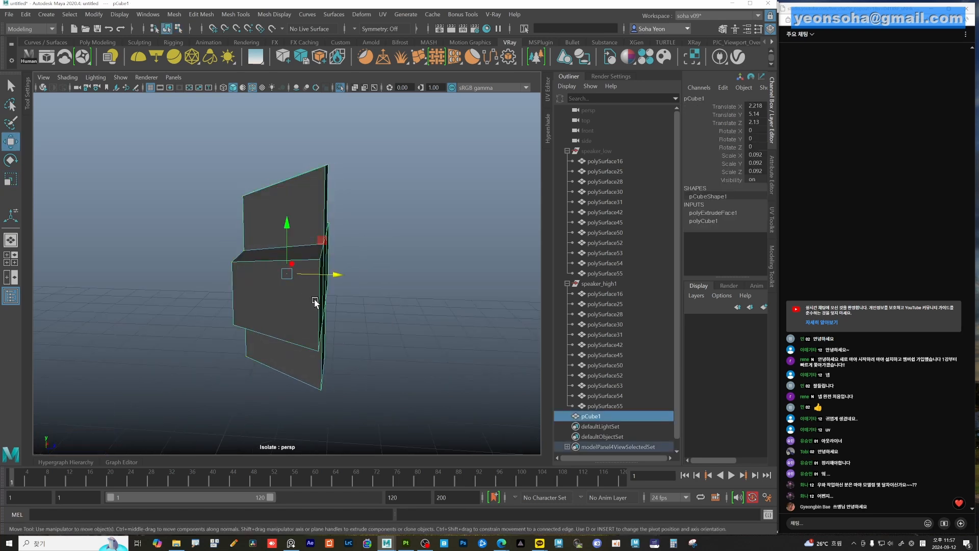
Try a Smooth on the cross-shaped block and undo it
key("shift+q")
key("ctrl+z")
left_click_drag(324, 267, 367, 259, "alt")
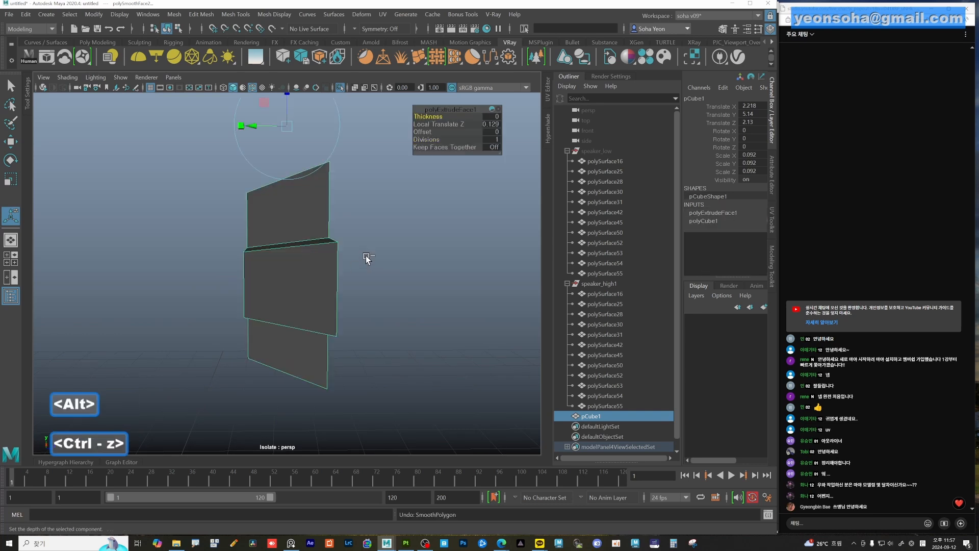
key("w")
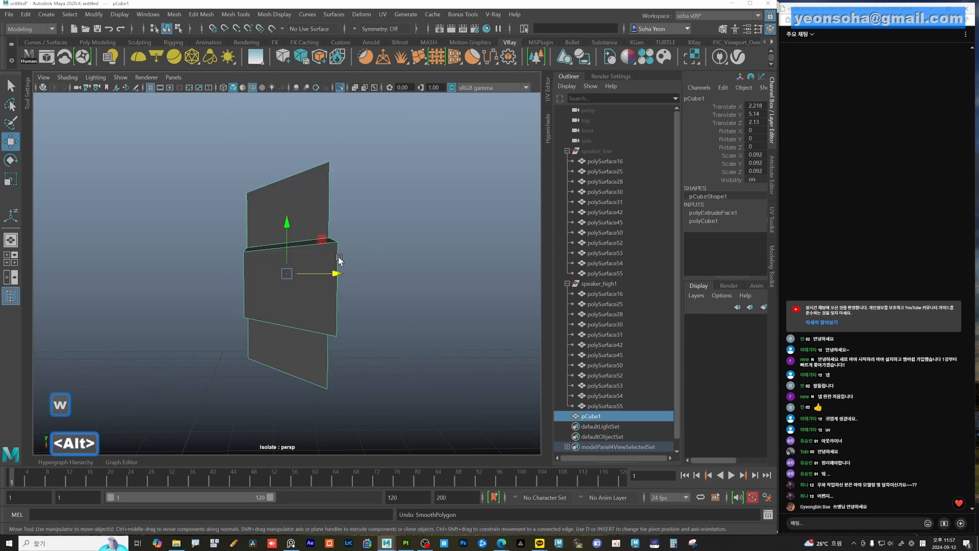
Bevel the whole cross-shaped block with Segments 5 and Fraction 0.99
key("shift+b")
left_click_drag(339, 260, 316, 268, "alt")
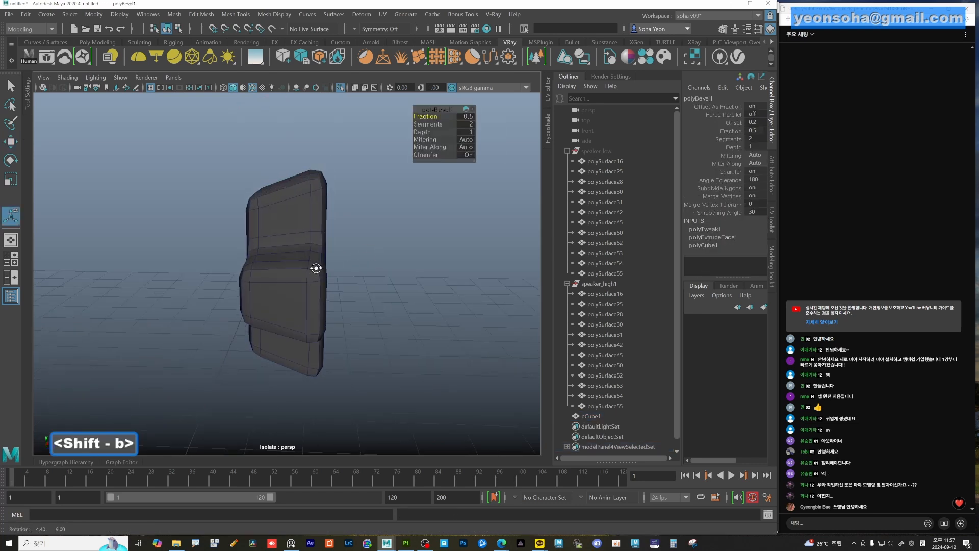
left_click_drag(422, 116, 428, 116)
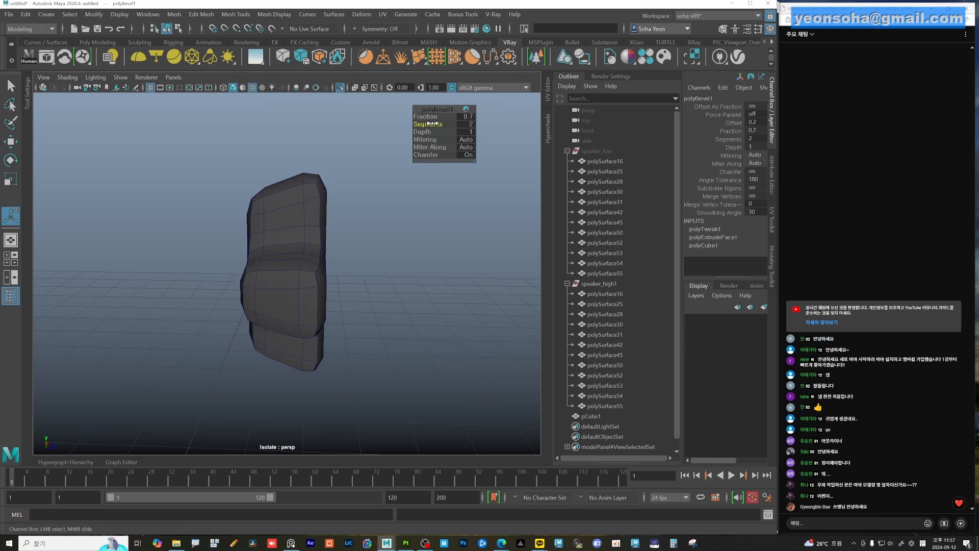
left_click_drag(432, 124, 436, 117, "ctrl")
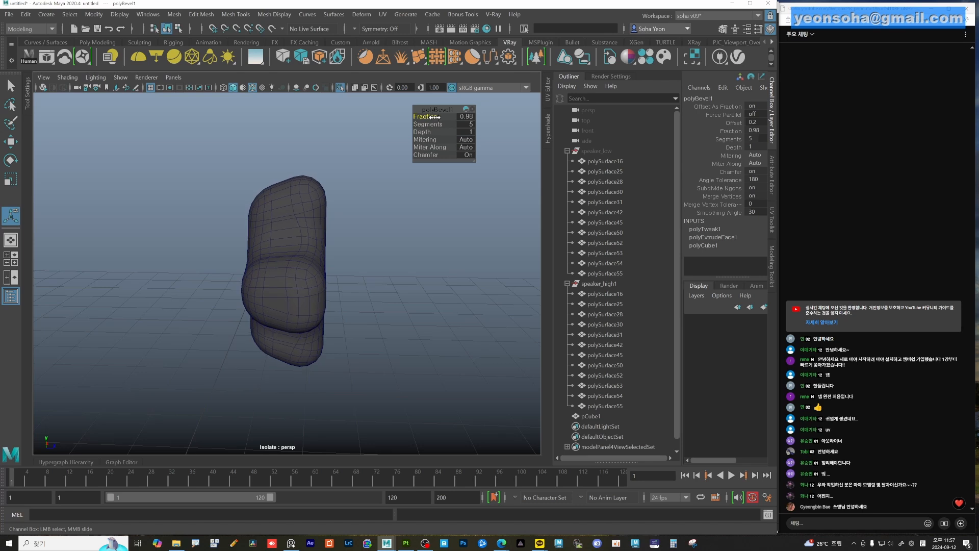
left_click_drag(299, 240, 287, 220, "alt")
left_click_drag(318, 285, 285, 301, "alt")
key("w")
left_click_drag(357, 306, 335, 306, "alt")
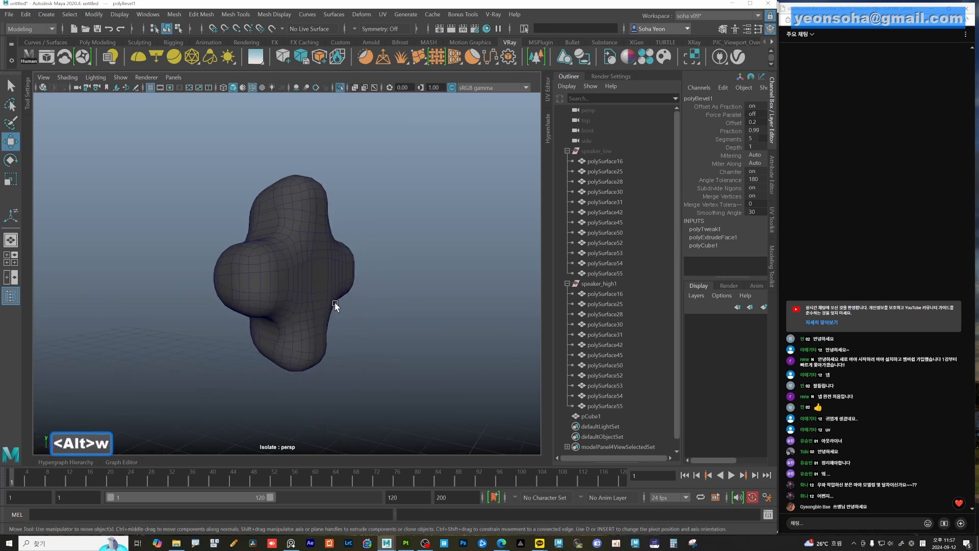
Leave isolate mode and scale the cross-shaped piece up uniformly to 0.105 within the screw head
key("alt+shift+a")
right_click_drag(335, 306, 244, 297, "alt")
left_click_drag(243, 298, 217, 299, "alt")
left_click(284, 280)
key("r")
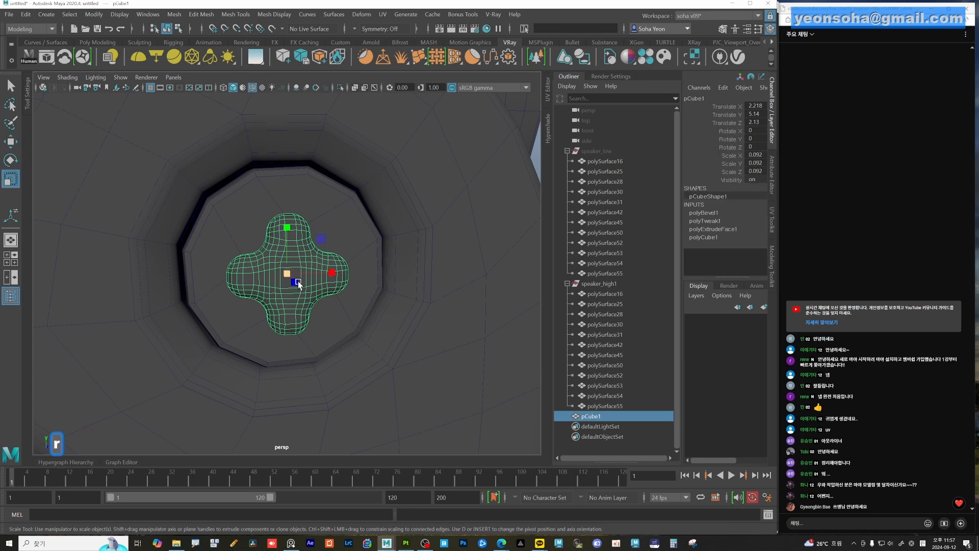
left_click_drag(288, 275, 301, 276)
left_click_drag(301, 275, 316, 320, "alt")
right_click_drag(315, 319, 129, 293, "alt")
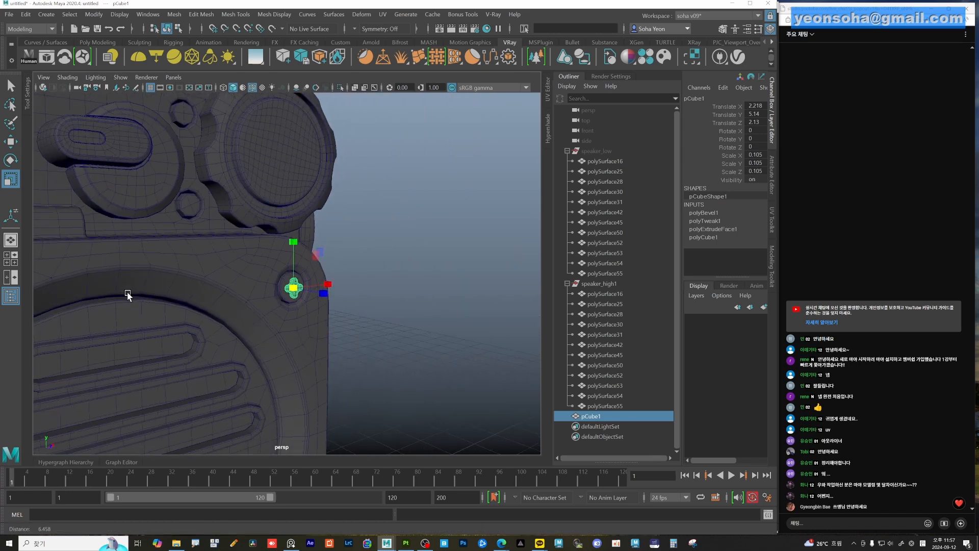
Smooth the screw-head object polySurface54 by one division
middle_click_drag(199, 306, 355, 352, "alt")
middle_click_drag(304, 332, 186, 316, "alt")
right_click_drag(186, 317, 312, 353, "alt")
left_click(312, 353)
left_click_drag(323, 345, 502, 232, "alt")
key("shift+q")
left_click(502, 232)
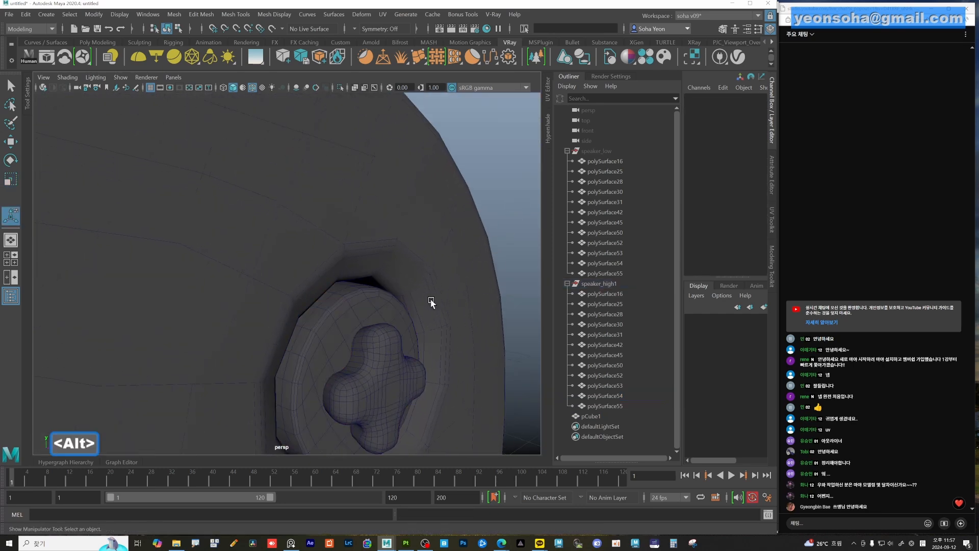
Subtract the cross-shaped piece from the screw-head object with a Boolean difference
middle_click_drag(432, 302, 423, 267, "alt")
left_click(337, 309)
left_click(379, 336, "shift")
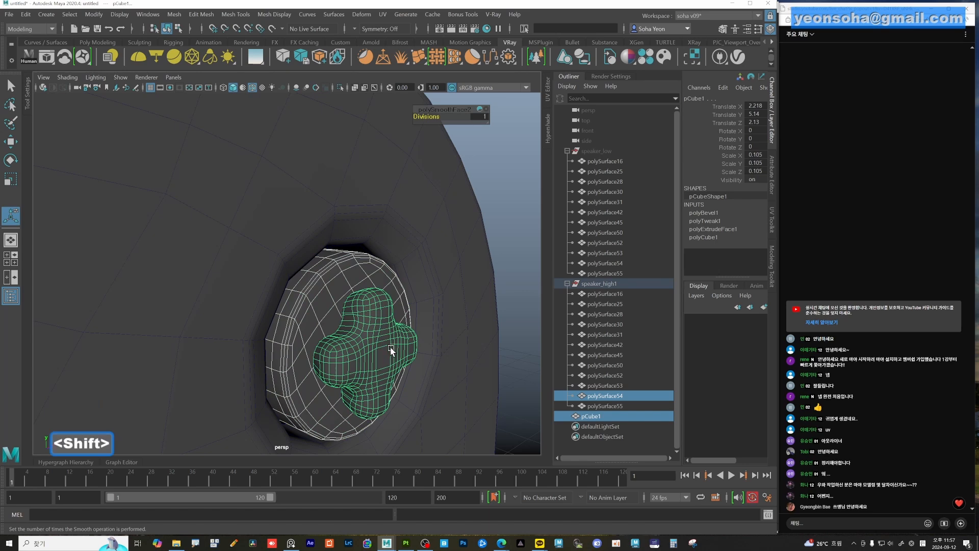
key("alt+o")
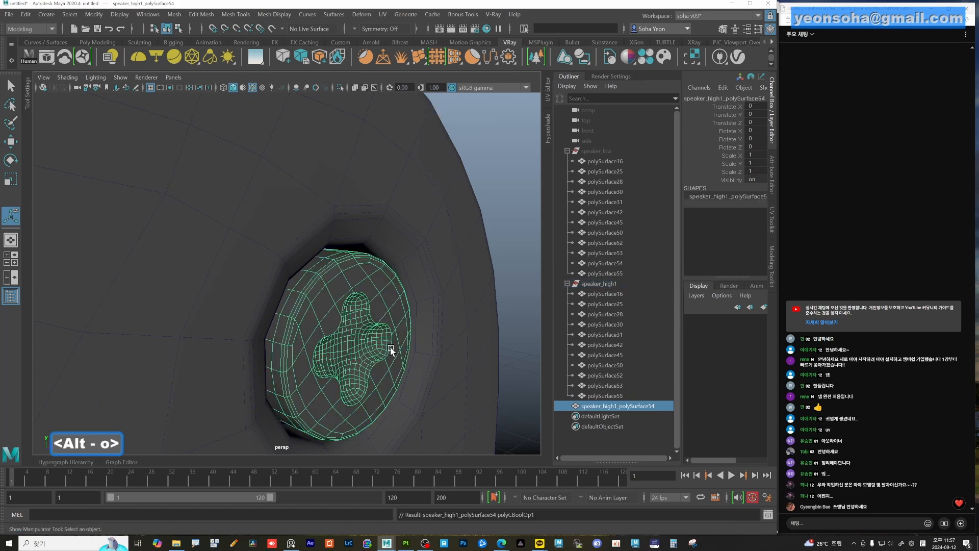
left_click_drag(391, 350, 459, 334, "alt")
left_click(479, 293)
Turn off the wireframe overlay on the shaded speaker model
scroll(299, 306, "down", 3)
scroll(305, 308, "down", 3)
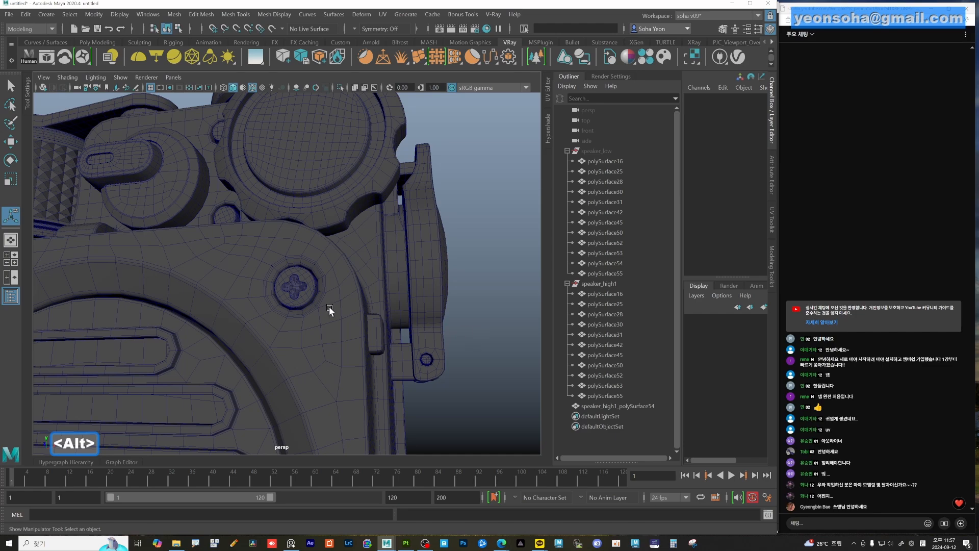
left_click_drag(329, 309, 318, 313, "alt")
key("alt+shift+w")
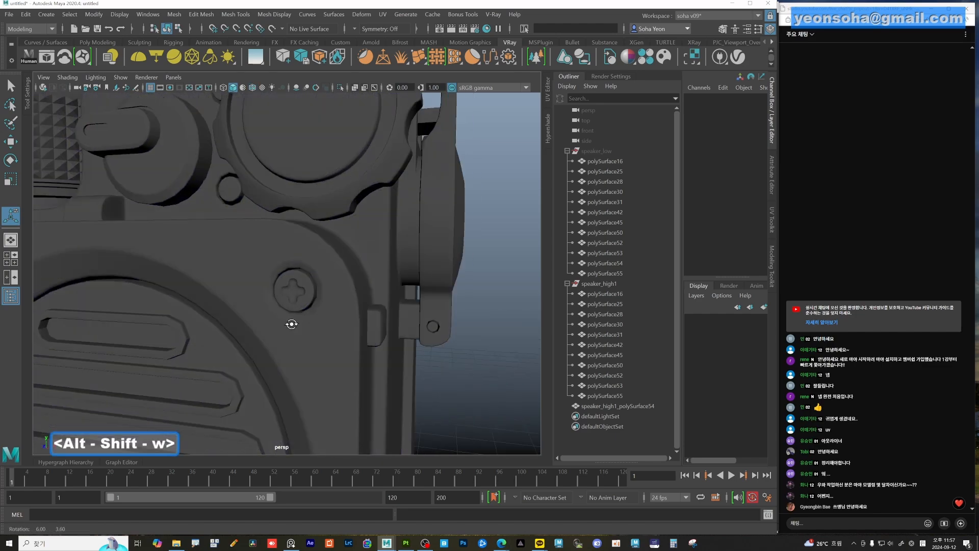
mouse_move(290, 321)
right_mouse_down("alt")
mouse_move(280, 326)
mouse_move(302, 326)
mouse_move(280, 312)
mouse_move(312, 351)
right_mouse_up("alt")
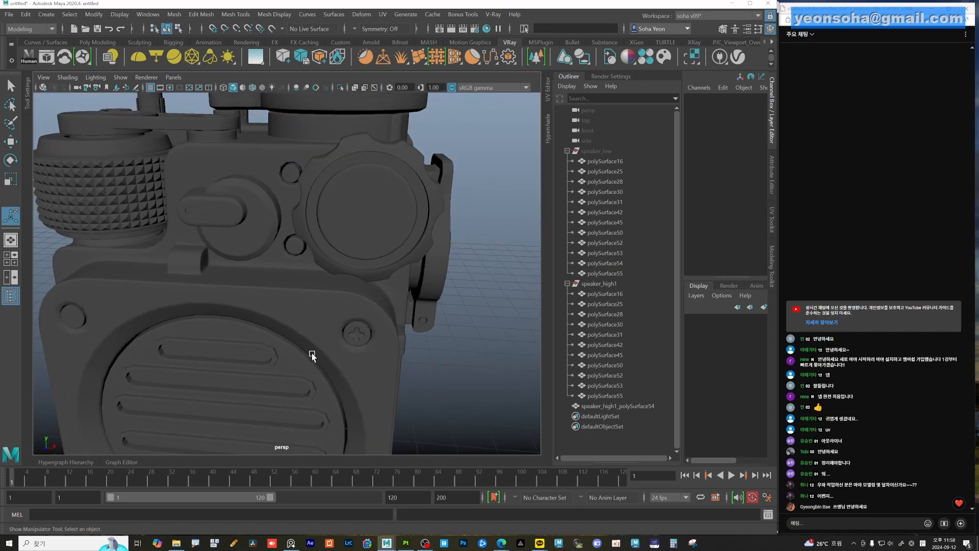
Examine the screw heads around the speaker front with the cross recess cut into one of them
left_click(131, 225)
left_click(356, 338)
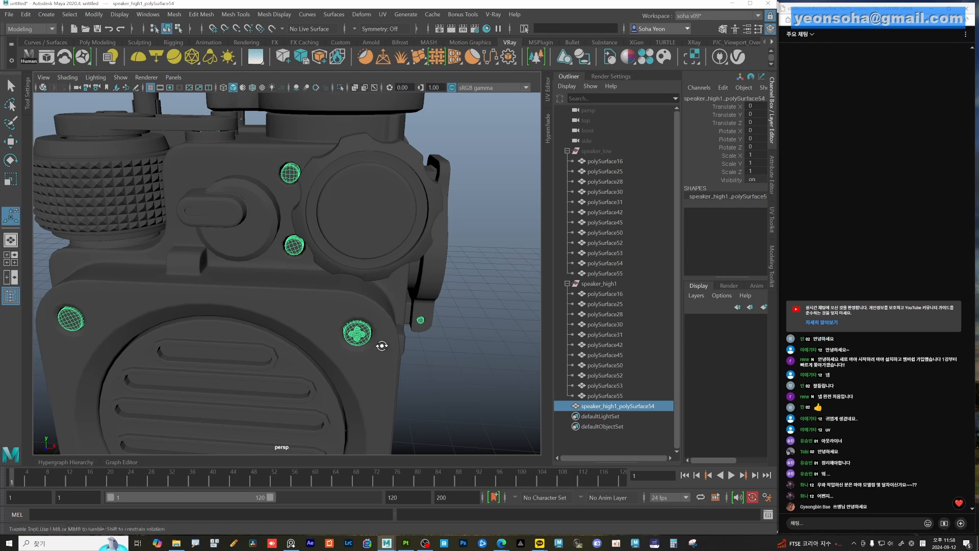
left_click_drag(381, 346, 480, 357, "alt")
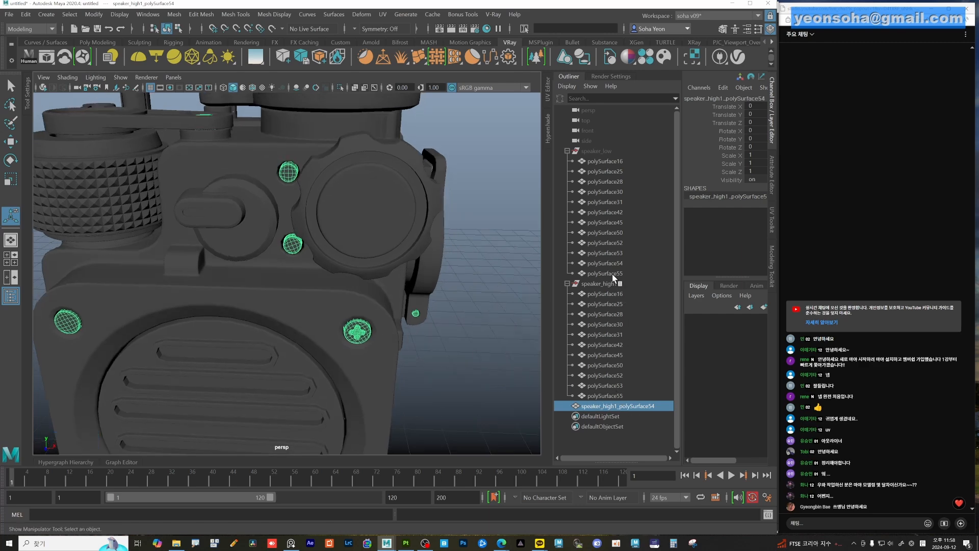
left_click_drag(347, 309, 377, 337, "alt")
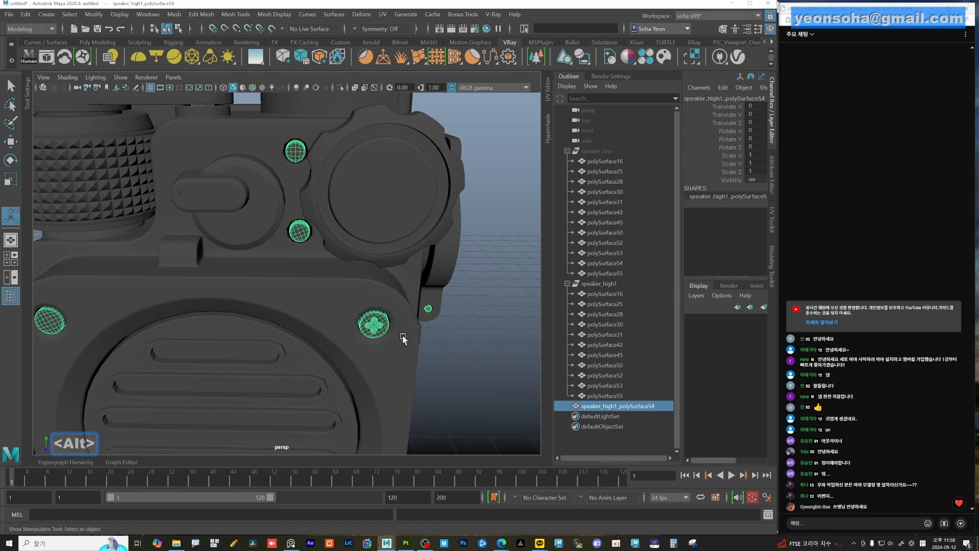
scroll(288, 315, "down", 4)
middle_click_drag(302, 300, 320, 297, "alt")
left_click(411, 355)
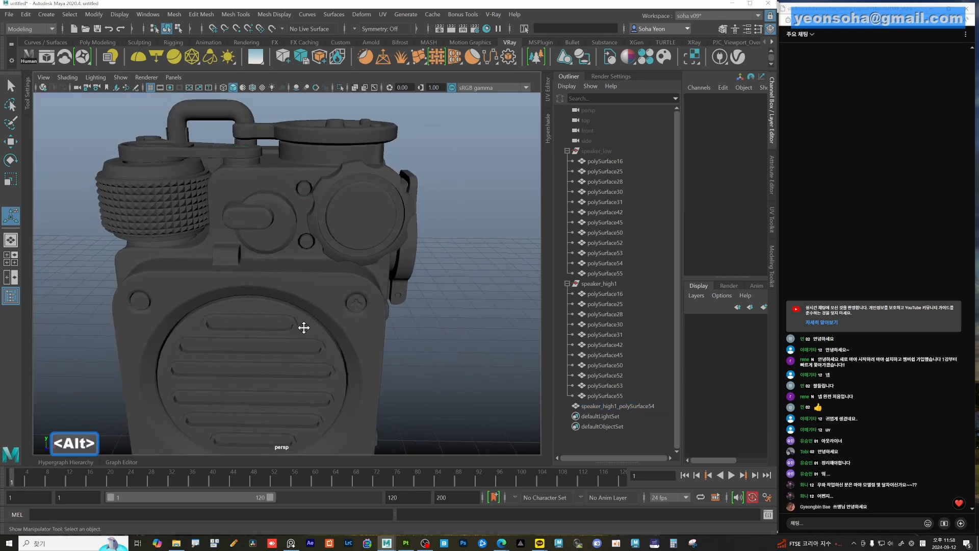
middle_click_drag(223, 319, 243, 305, "alt")
left_click_drag(286, 302, 286, 298, "alt")
middle_click_drag(269, 301, 280, 274, "alt")
Undo the Boolean difference on the screw-head object
key("ctrl+z")
key("ctrl+z")
key("ctrl+z")
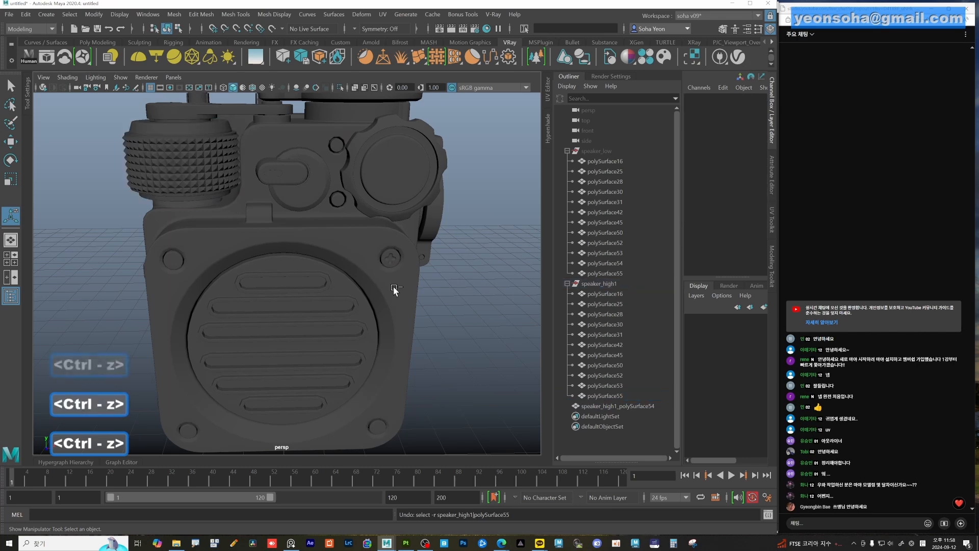
key("ctrl+z")
key("ctrl+z")
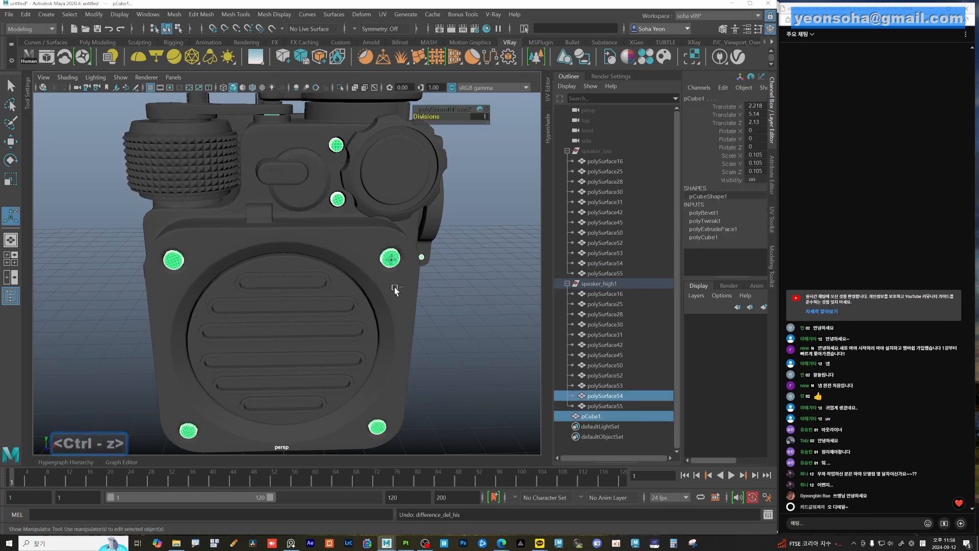
Examine which screw heads belong to the same object, checking it in both shaded and wireframe display
scroll(388, 279, "up", 5)
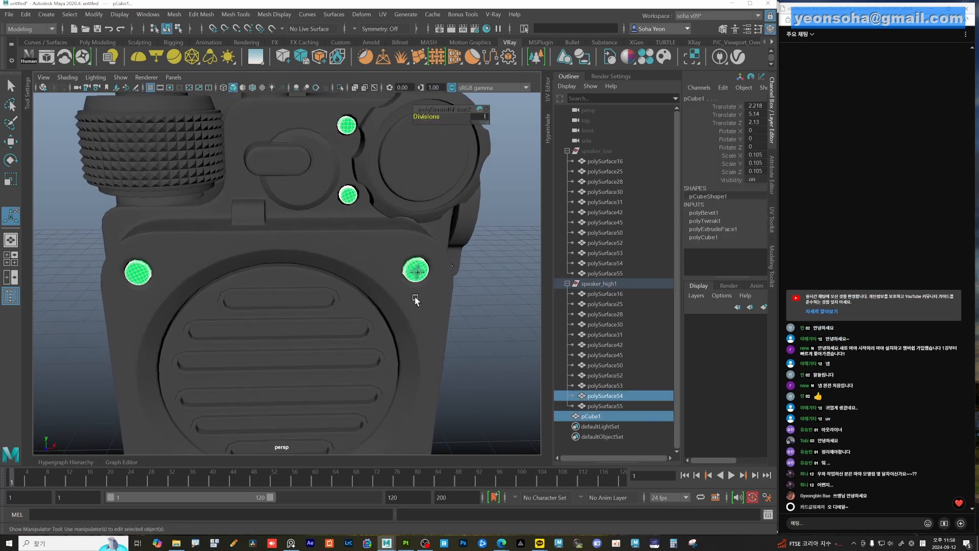
scroll(392, 306, "down", 1)
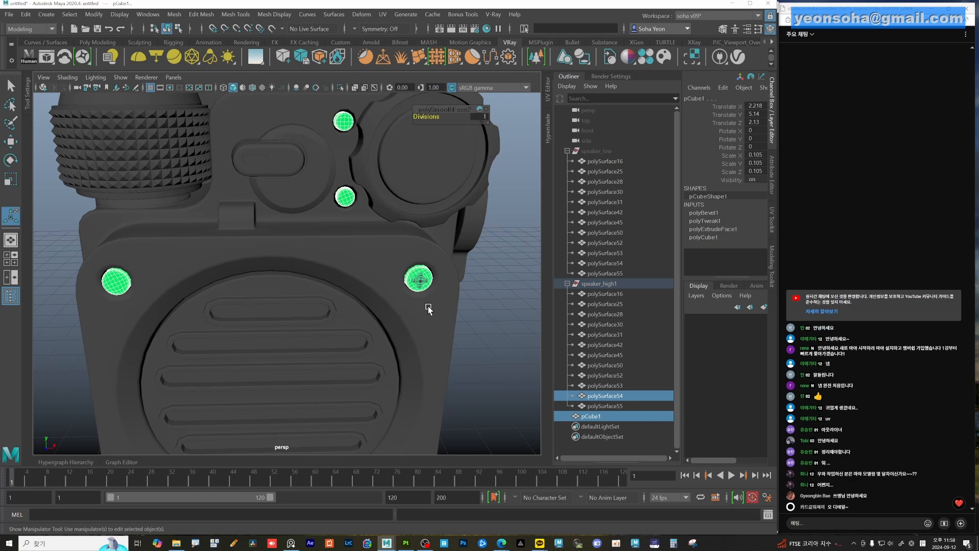
left_click_drag(428, 306, 421, 310, "alt")
right_click_drag(421, 310, 456, 321, "alt")
left_click(500, 324)
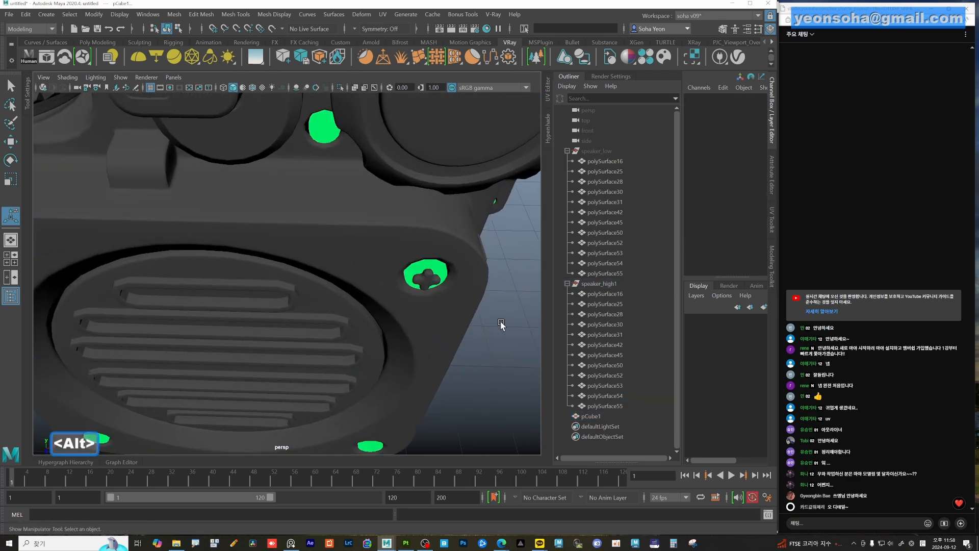
left_click(427, 284)
mouse_move(415, 302)
left_mouse_down("alt")
mouse_move(364, 280)
mouse_move(349, 297)
mouse_move(427, 293)
left_mouse_up("alt")
right_click_drag(427, 293, 377, 266, "alt")
left_click(461, 308)
left_click(402, 267)
key("4")
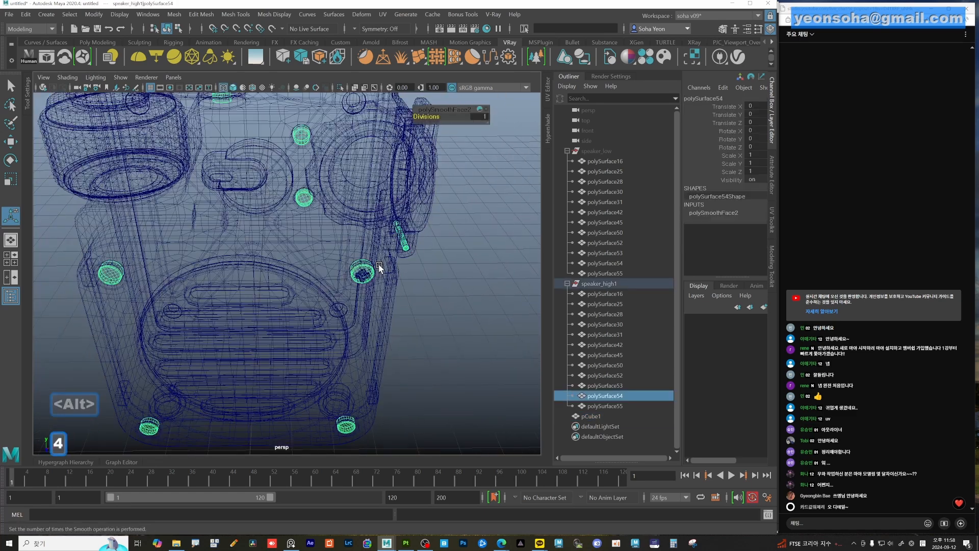
right_click_drag(366, 265, 436, 530)
left_click(412, 347)
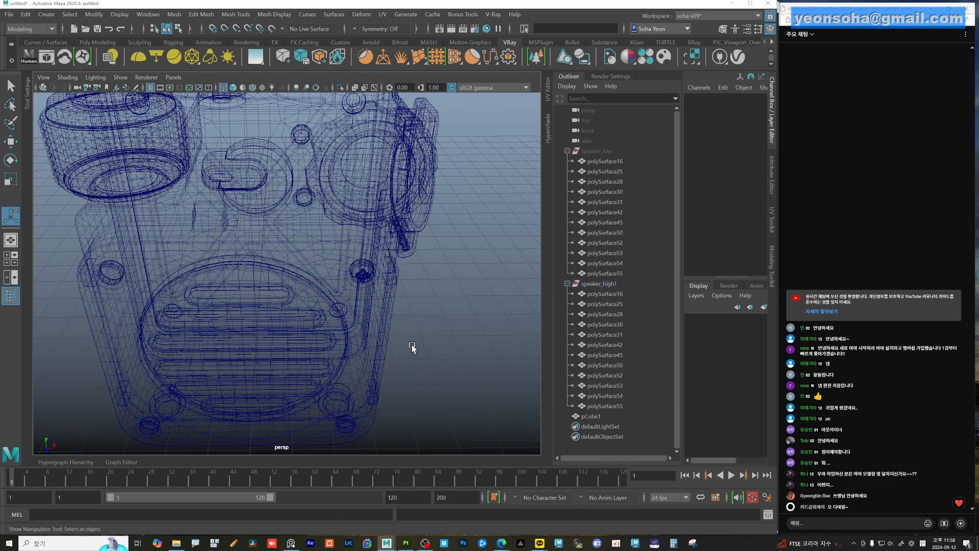
key("5")
left_click_drag(365, 313, 353, 301, "alt")
right_click_drag(354, 302, 382, 282, "alt")
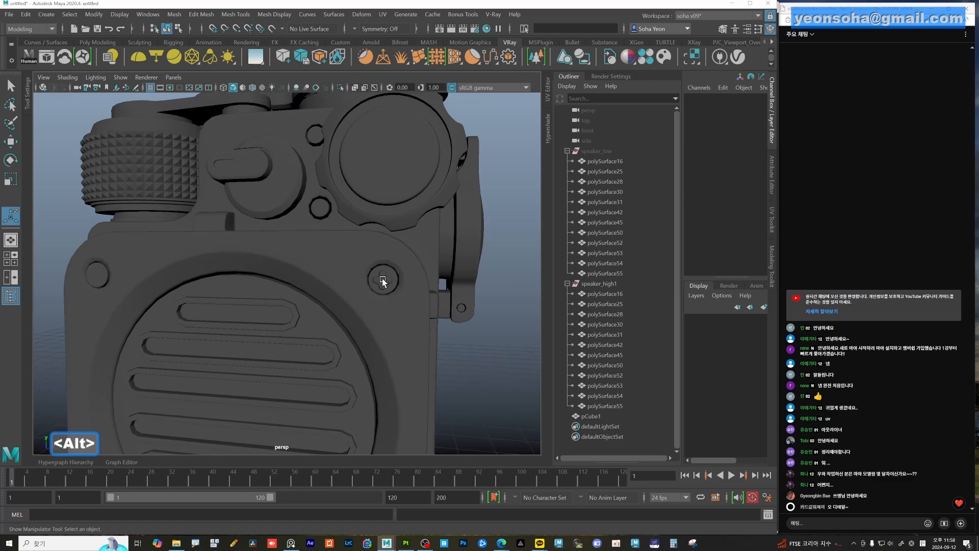
Duplicate the cross-shaped piece and, in the front view, move the copy along X to -2.271 onto the upper-left screw head of the grille plate
left_click(383, 282)
mouse_move(383, 283)
left_mouse_down("alt")
mouse_move(392, 324)
mouse_move(390, 299)
left_mouse_up("alt")
key("w")
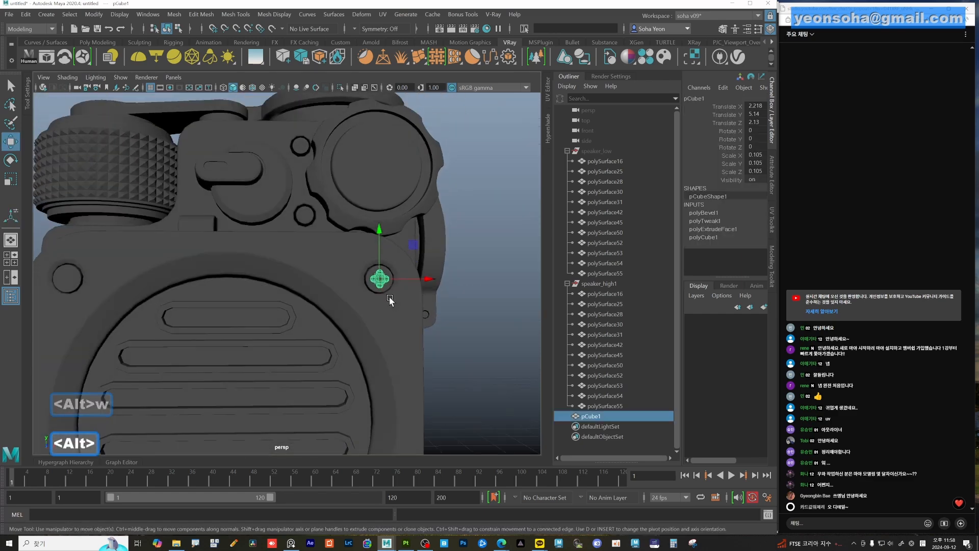
key("shift+3")
scroll(258, 306, "down", 15)
scroll(302, 298, "up", 7)
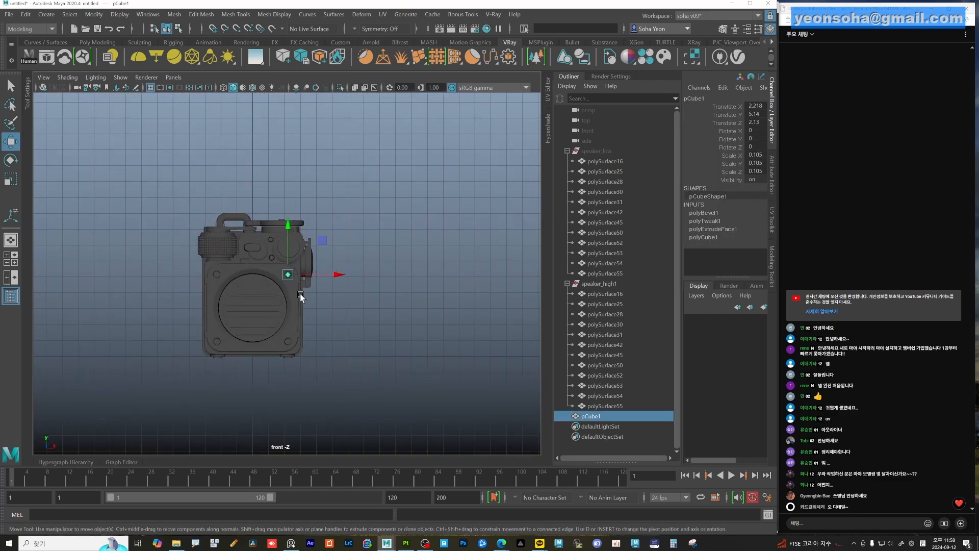
right_click_drag(403, 317, 416, 318, "alt")
middle_click_drag(288, 308, 363, 296, "alt")
right_click_drag(363, 296, 388, 290, "alt")
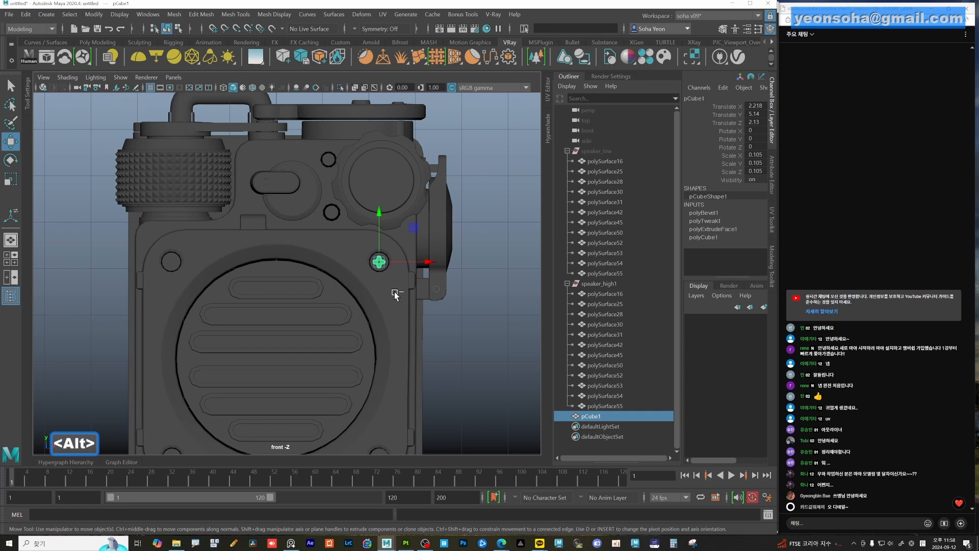
key("ctrl+d")
key("w")
left_click_drag(428, 262, 222, 261)
middle_click_drag(276, 316, 277, 279, "alt")
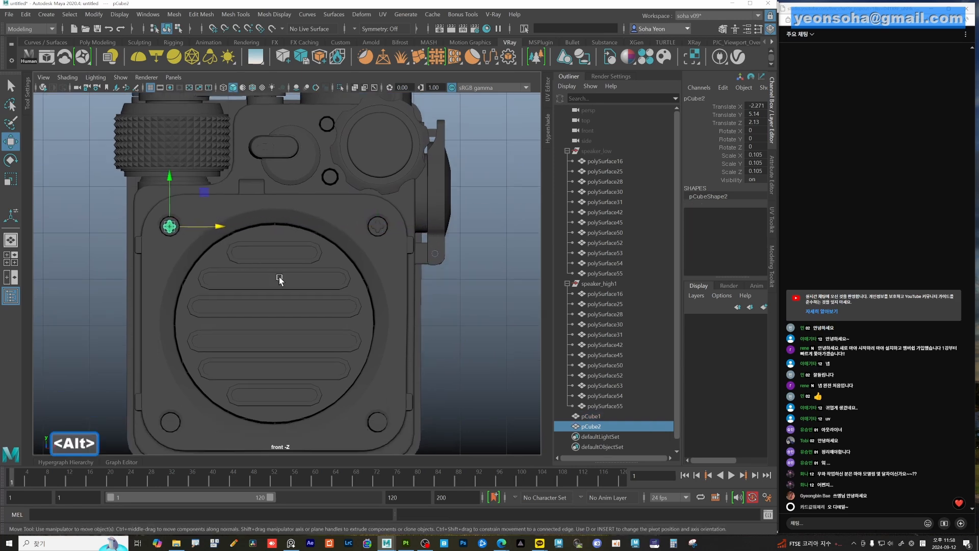
Duplicate the cross piece down onto the lower-left screw head at Y 0.926, and again across onto the lower-right one at X 2.218
key("ctrl+d")
left_click_drag(168, 176, 185, 373)
key("ctrl+d")
left_click_drag(217, 421, 422, 433)
scroll(404, 436, "up", 6)
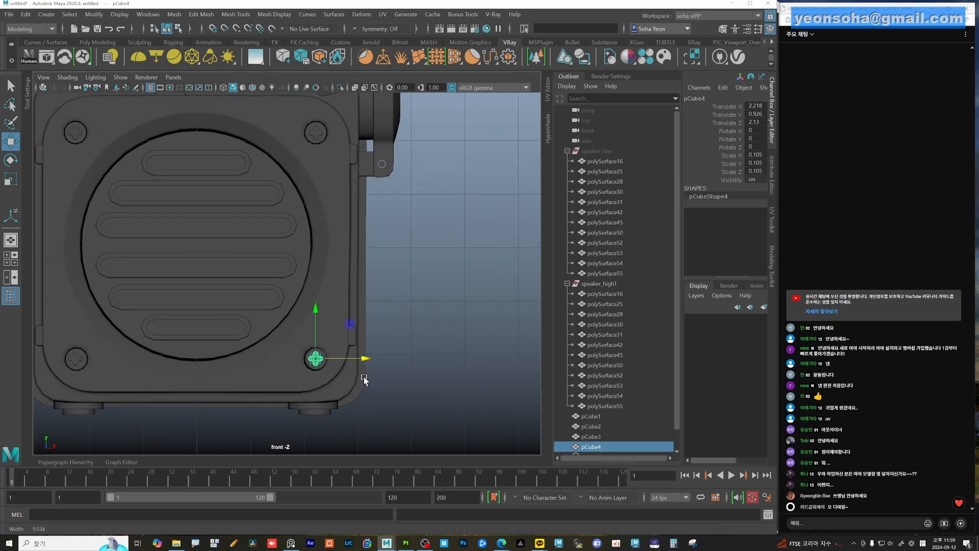
Centre the lower-left cross piece on its screw head by moving it along X to -2.252
middle_click_drag(233, 372, 411, 364, "alt")
middle_click_drag(185, 363, 354, 355, "alt")
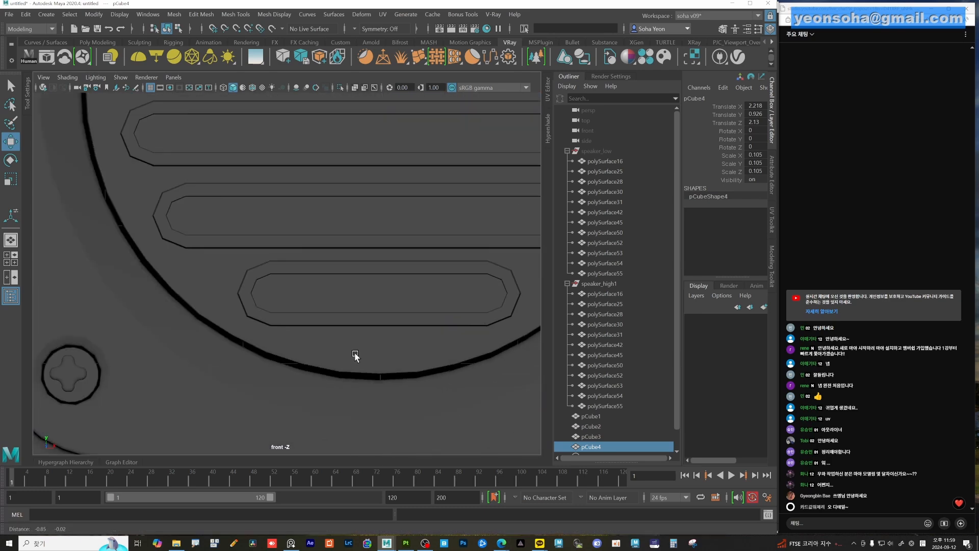
middle_click_drag(128, 355, 293, 337, "alt")
scroll(255, 352, "up", 2)
left_click(234, 363)
left_click_drag(261, 368, 268, 364)
scroll(271, 365, "down", 8)
scroll(277, 280, "up", 6)
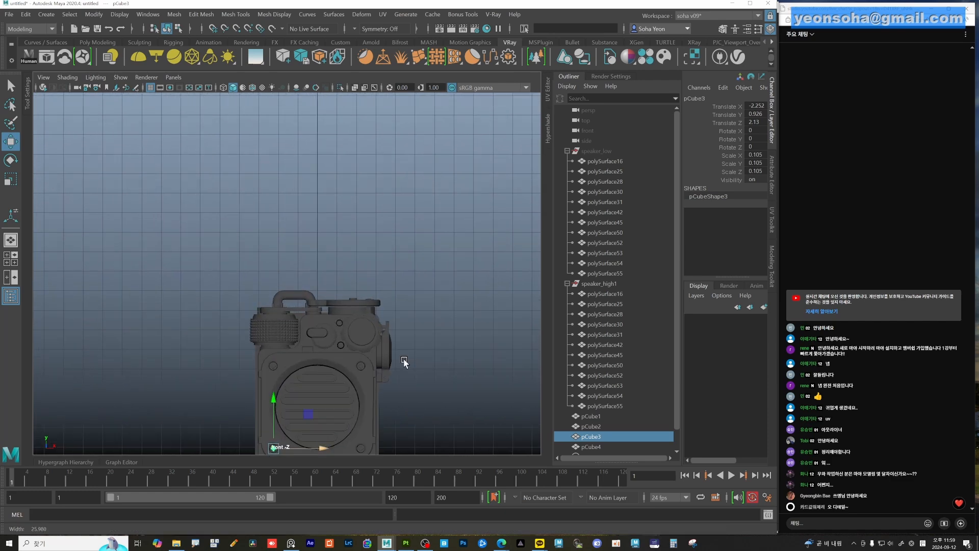
scroll(327, 346, "down", 8)
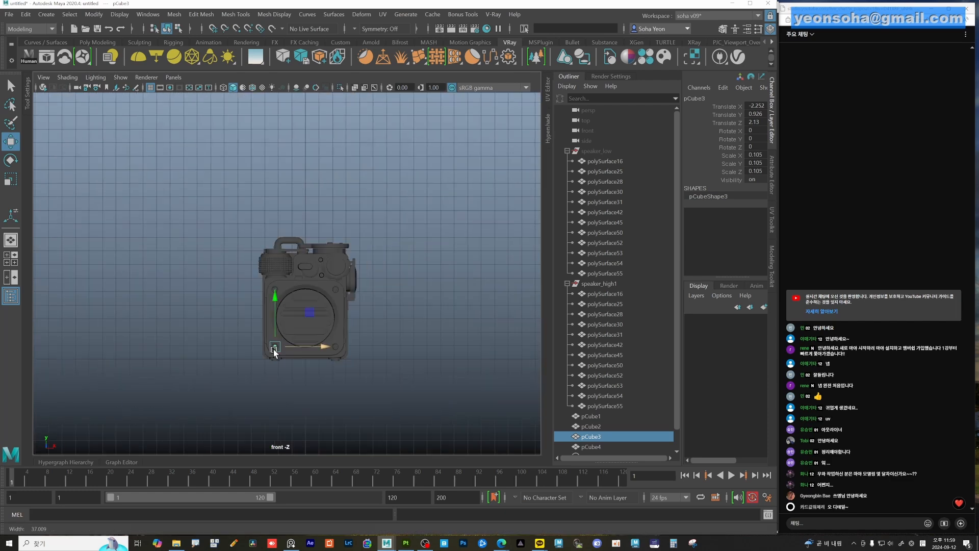
scroll(300, 311, "up", 3)
scroll(300, 311, "up", 6)
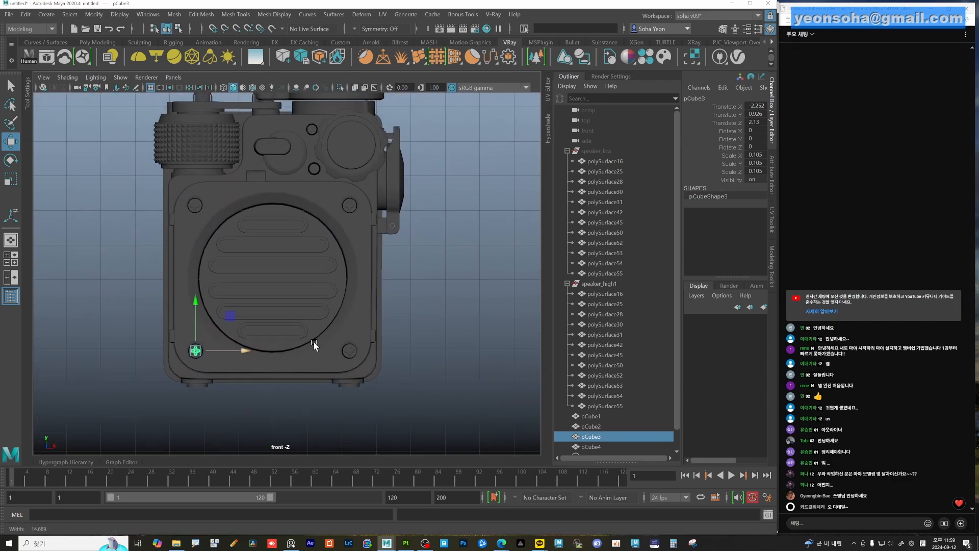
Select the four cross pieces on the grille plate's screw heads in the perspective view and combine them into one object
key("alt+shift+q")
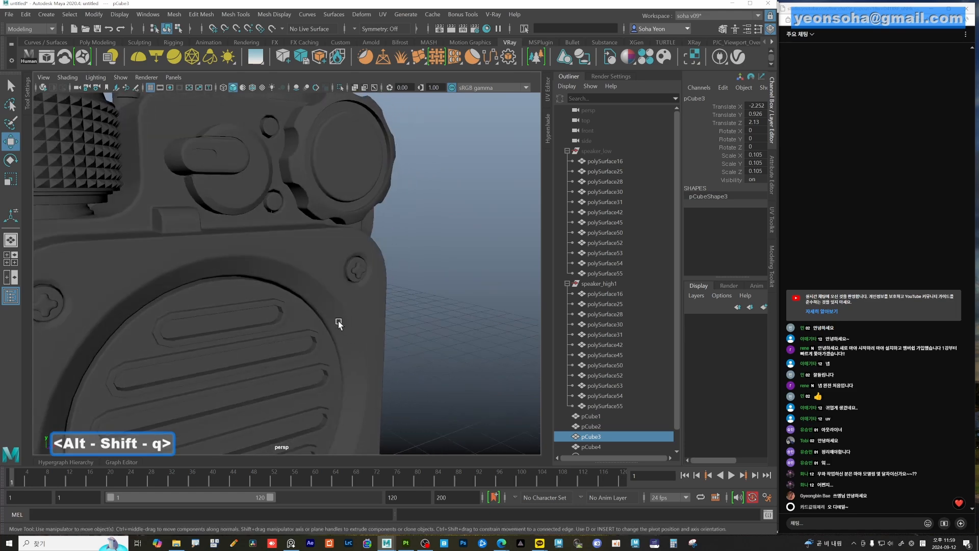
left_click(373, 259)
left_click_drag(372, 263, 341, 291, "alt")
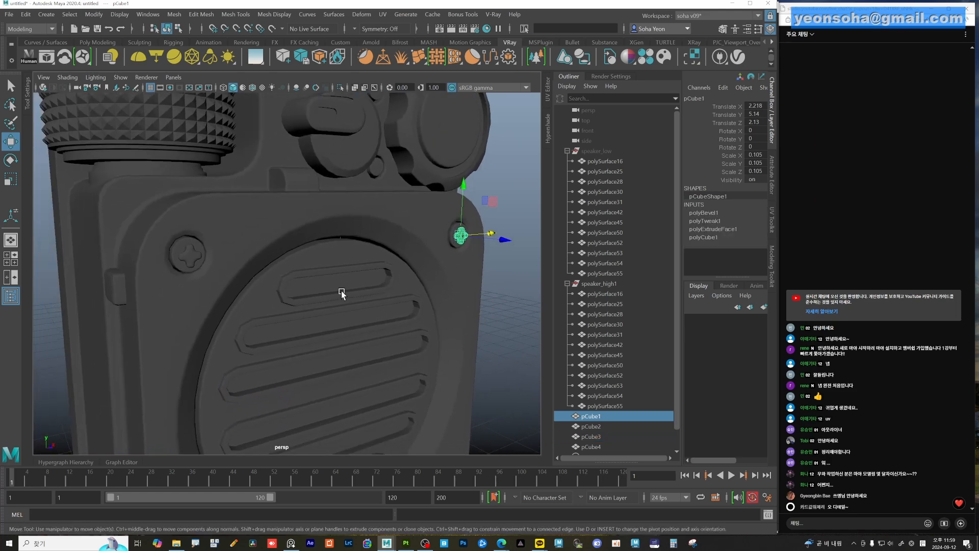
left_click(194, 256, "shift")
left_click_drag(245, 323, 240, 411, "alt")
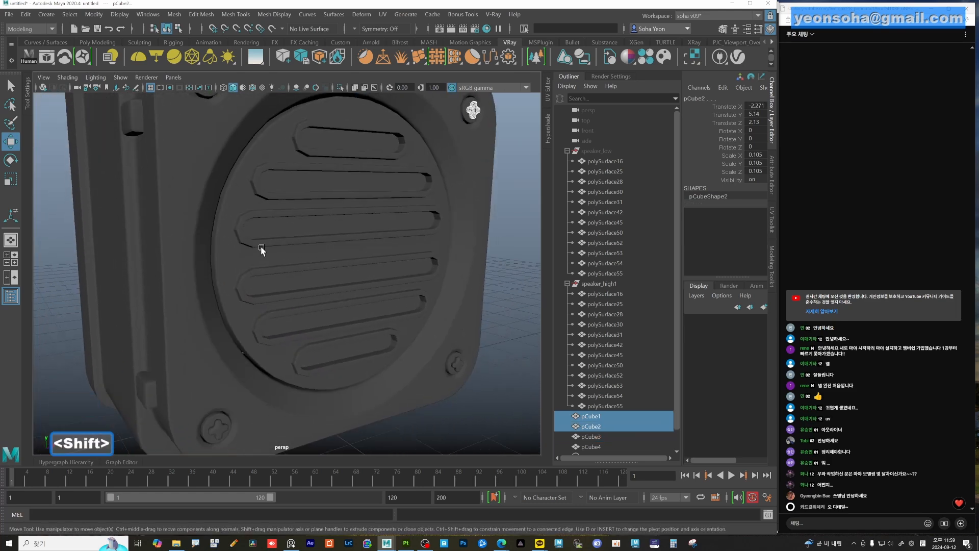
left_click(223, 423, "shift")
left_click(457, 364, "shift")
left_click_drag(449, 388, 400, 376, "alt")
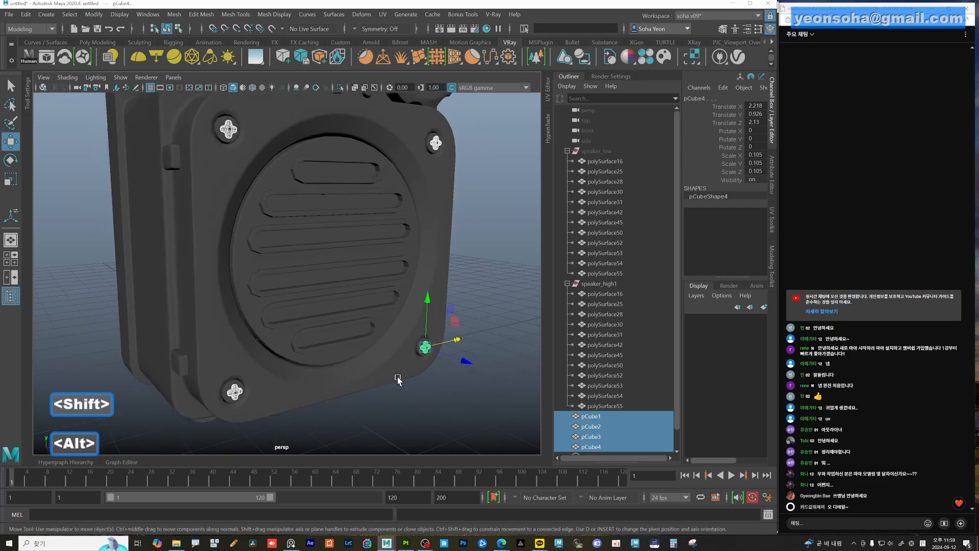
key("shift+a")
left_click_drag(319, 319, 246, 218, "alt")
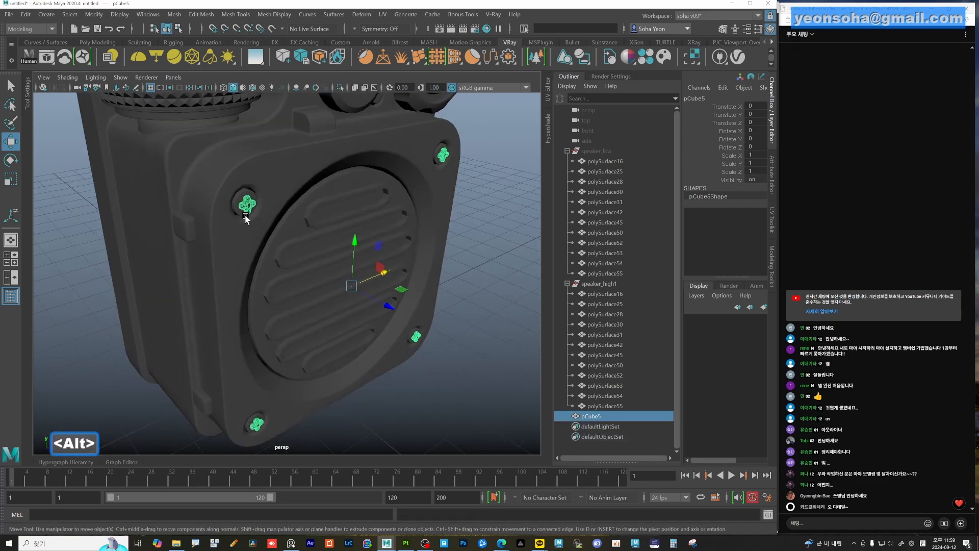
Subtract the combined cross pieces from the high-poly screw-head object with a Boolean difference
left_click(240, 200)
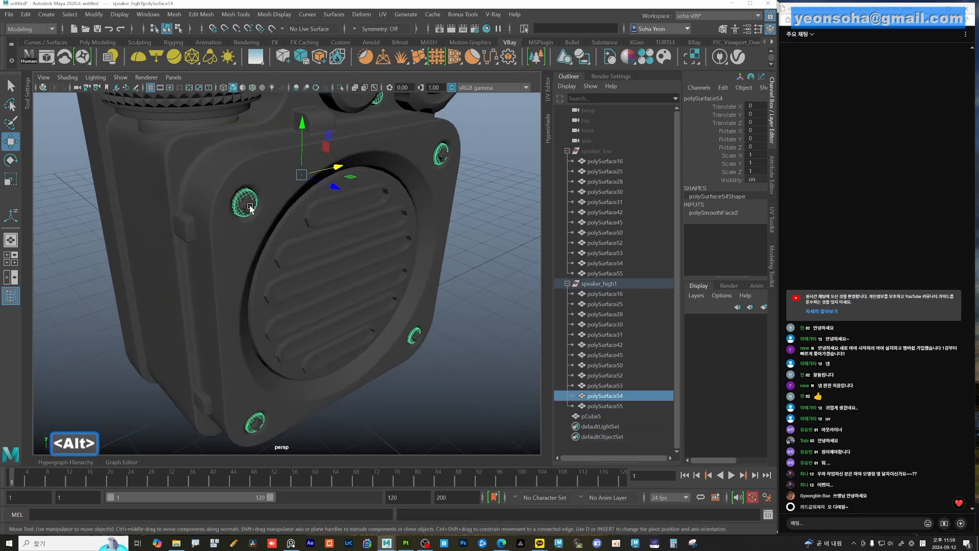
left_click(250, 208, "shift")
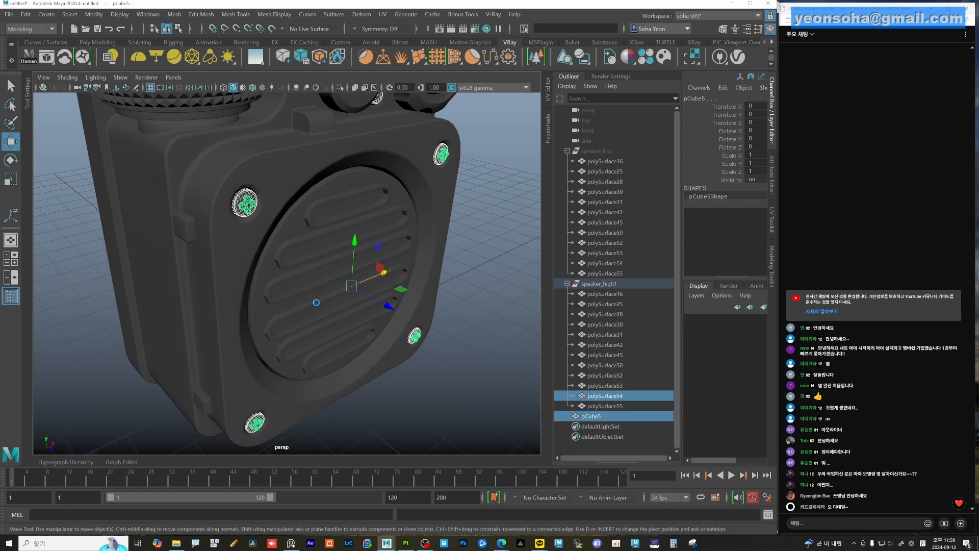
key("alt+o")
left_click(435, 389)
left_click_drag(436, 388, 258, 272, "alt")
key("ctrl+z")
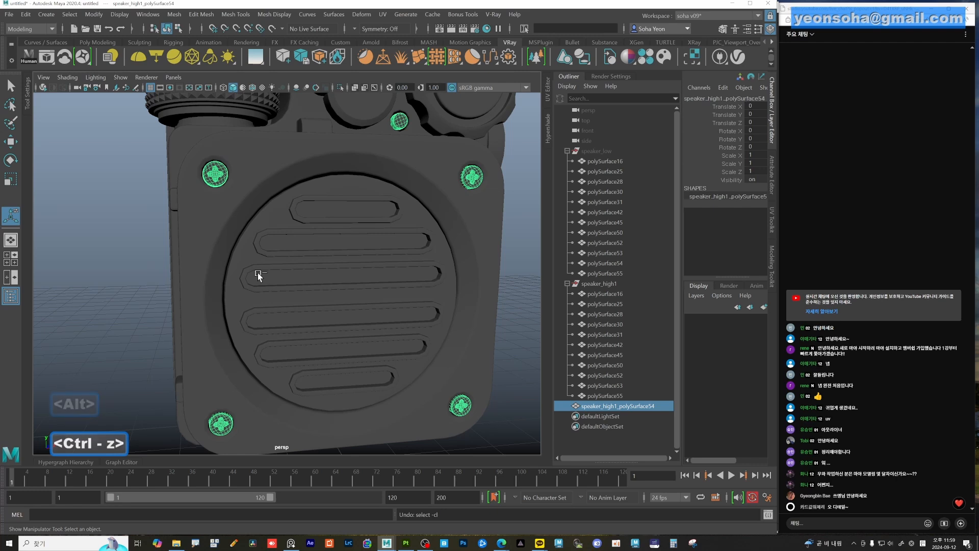
Examine the cross recesses in the front screw heads and the remaining screws that belong to the same object
left_click_drag(236, 221, 227, 258, "alt")
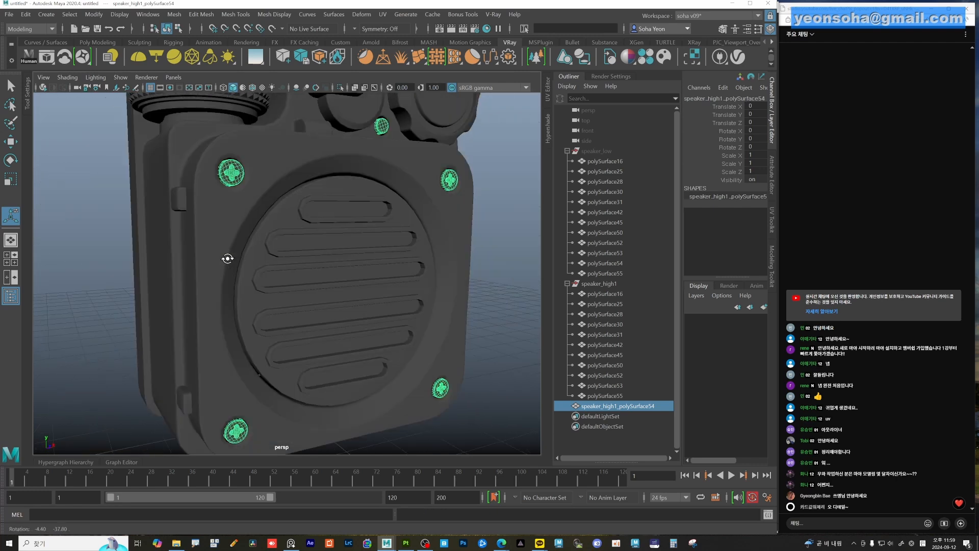
right_click_drag(227, 258, 251, 226, "alt")
middle_click_drag(251, 227, 262, 285, "alt")
right_click_drag(261, 285, 127, 280, "alt")
middle_click_drag(307, 315, 271, 252, "alt")
left_click_drag(420, 304, 423, 357, "alt")
left_click_drag(273, 280, 233, 217, "alt")
left_click(232, 217)
left_click_drag(279, 308, 411, 296, "alt")
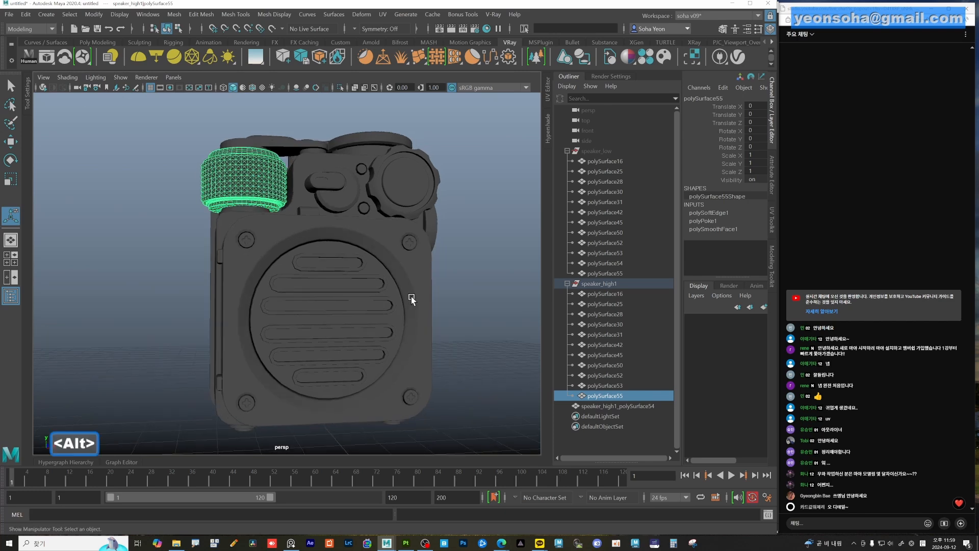
left_click(409, 246)
left_click_drag(398, 334, 375, 353, "alt")
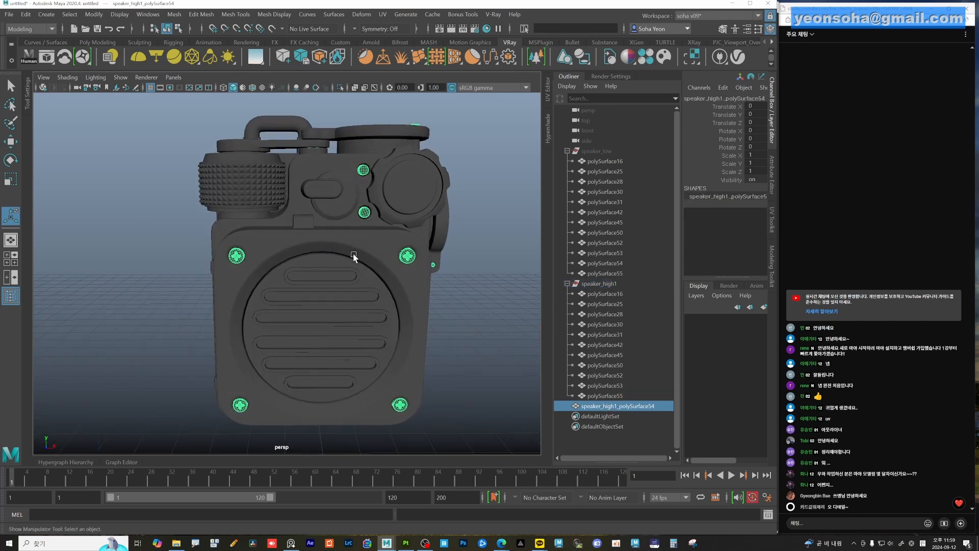
left_click_drag(353, 253, 490, 312, "alt")
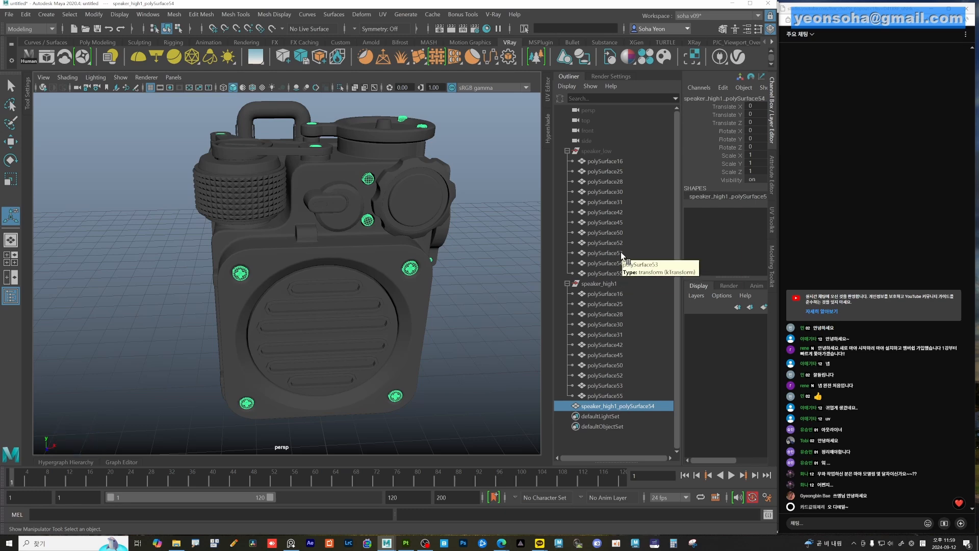
Unhide the speaker_low group
left_click(612, 263)
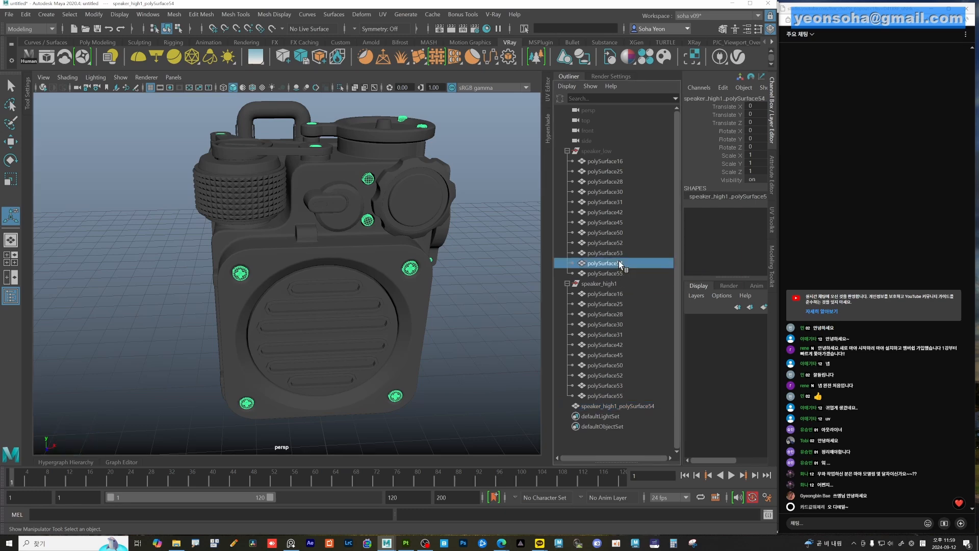
left_click(595, 151)
key("h")
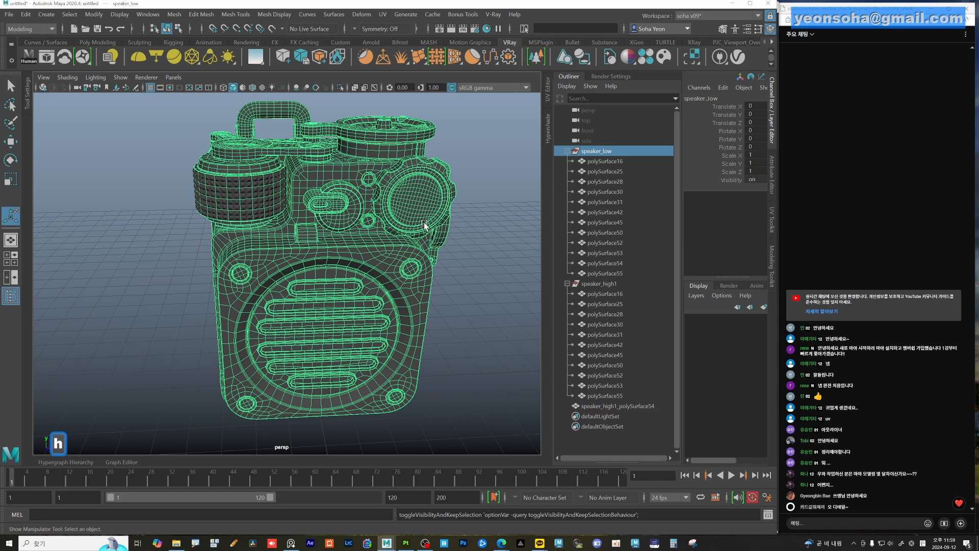
Rename the screw-head mesh polySurface54 in the speaker_low group as bolt
left_click(614, 264)
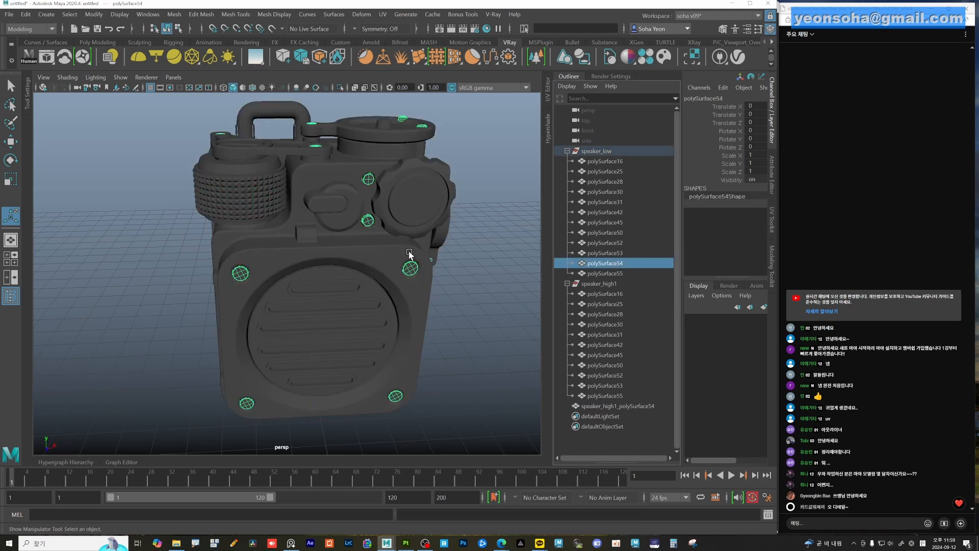
left_click_drag(408, 309, 393, 308, "alt")
middle_click_drag(428, 314, 387, 291, "alt")
right_click_drag(387, 291, 423, 288, "alt")
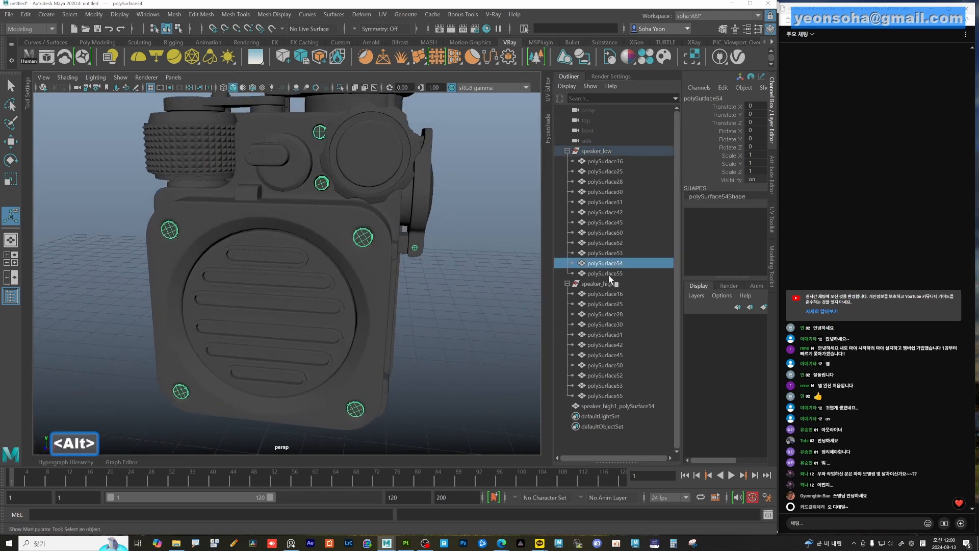
double_click(607, 263)
type("b")
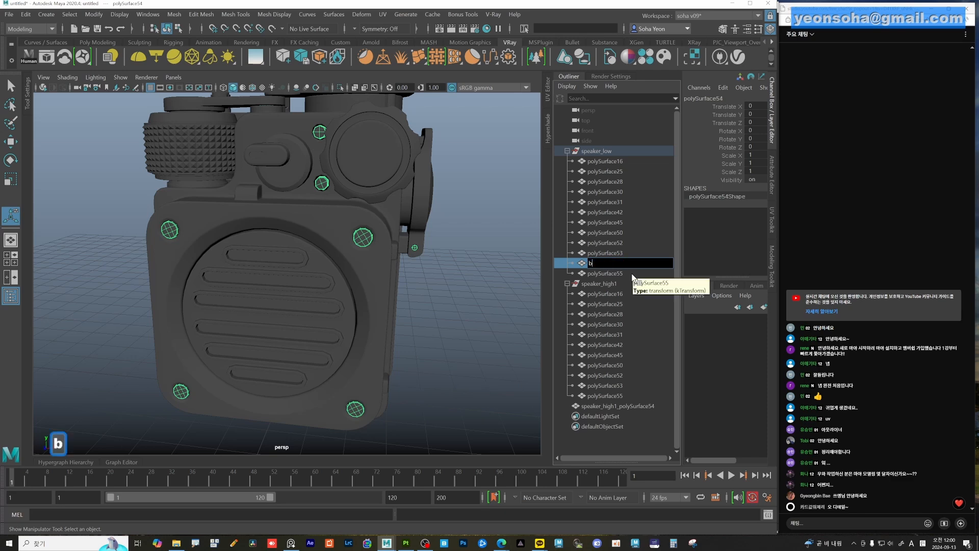
type("olt")
key("Return")
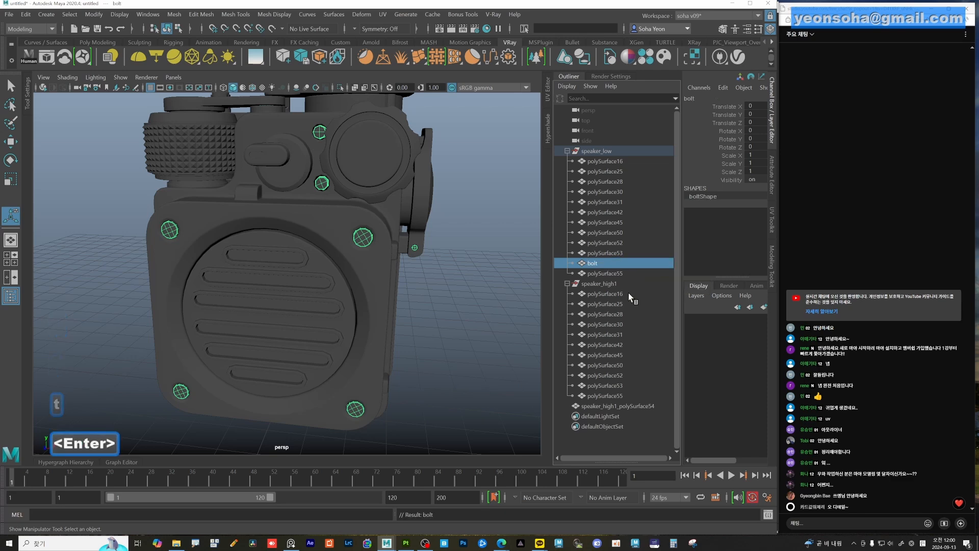
Rename the knurled knob mesh polySurface55 in the speaker_low group as dial
left_click_drag(427, 307, 457, 282, "alt")
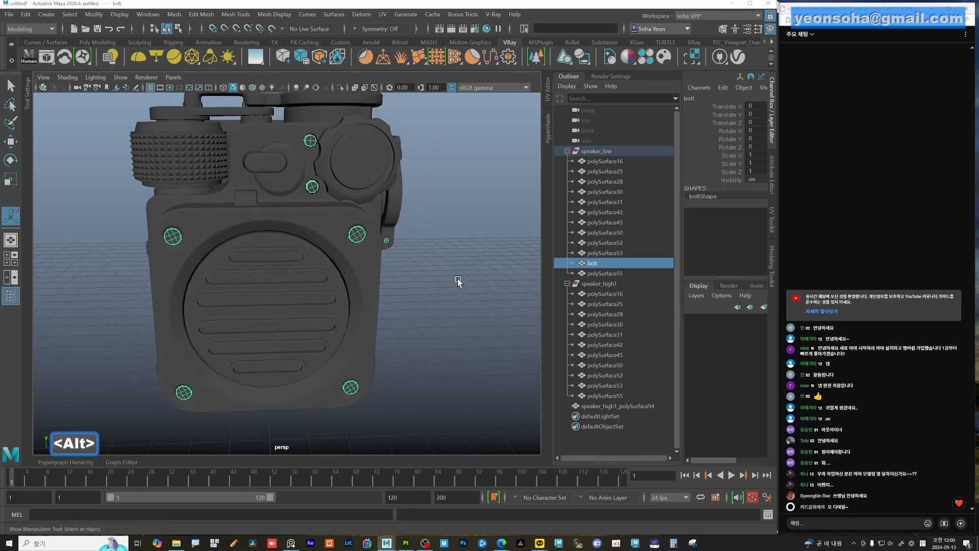
left_click(599, 273)
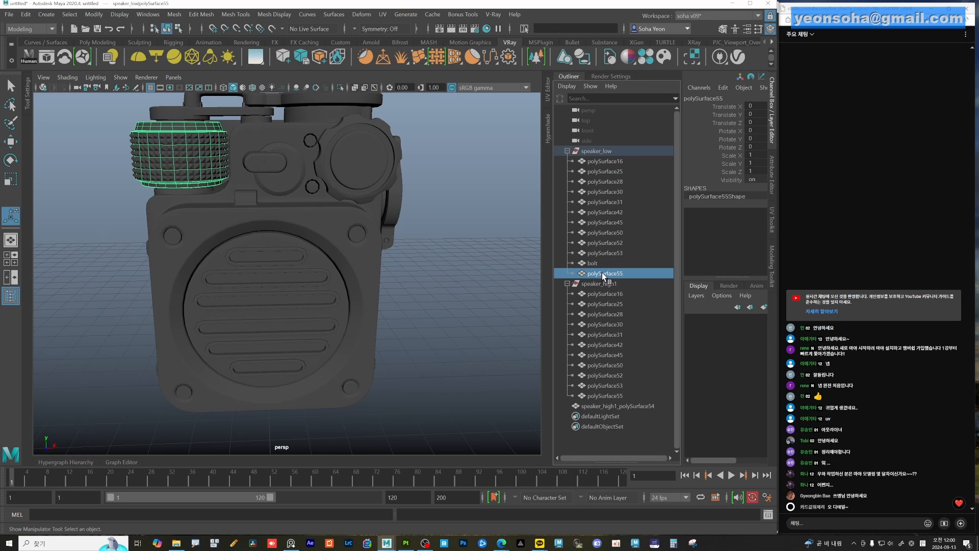
double_click(603, 274)
type("dial")
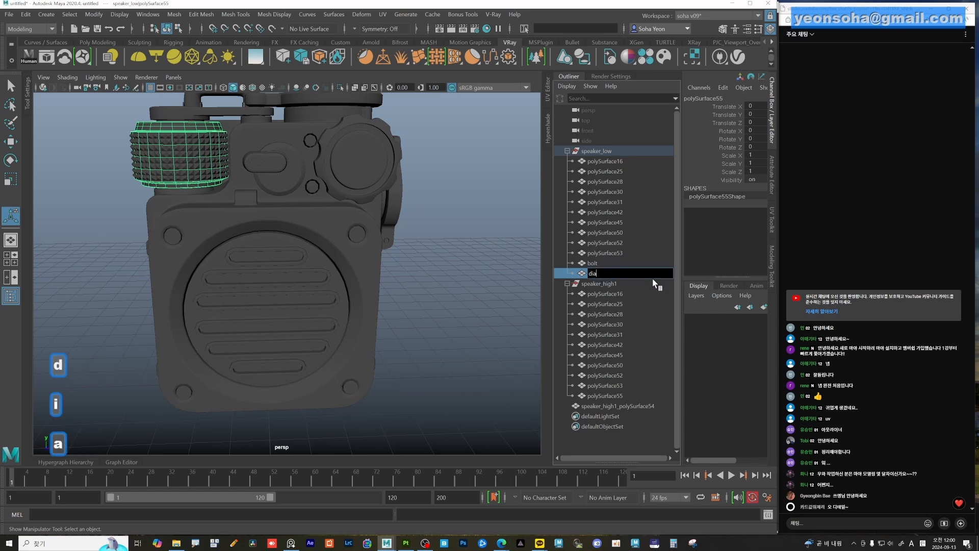
key("Return")
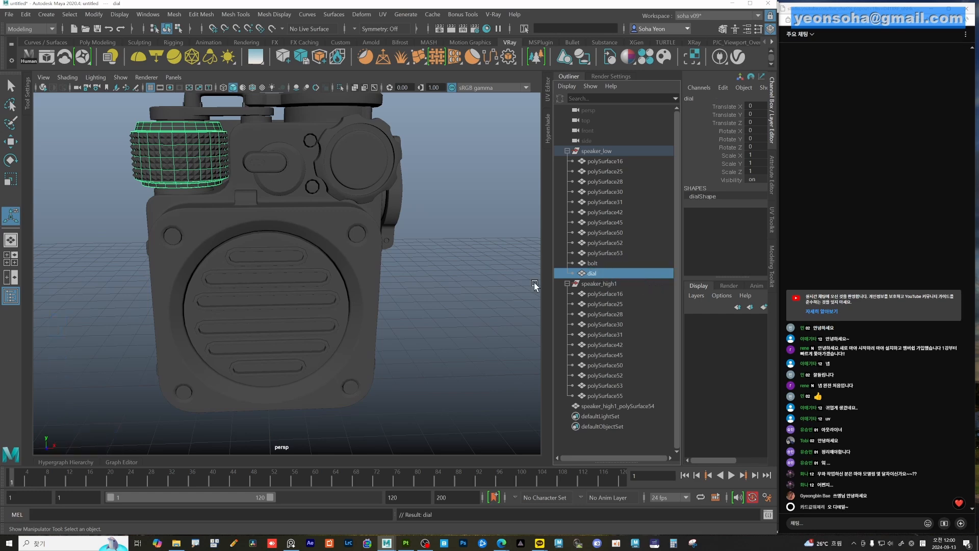
Hide the speaker_low group again so that only the high-poly speaker is displayed
left_click_drag(384, 214, 429, 298, "alt")
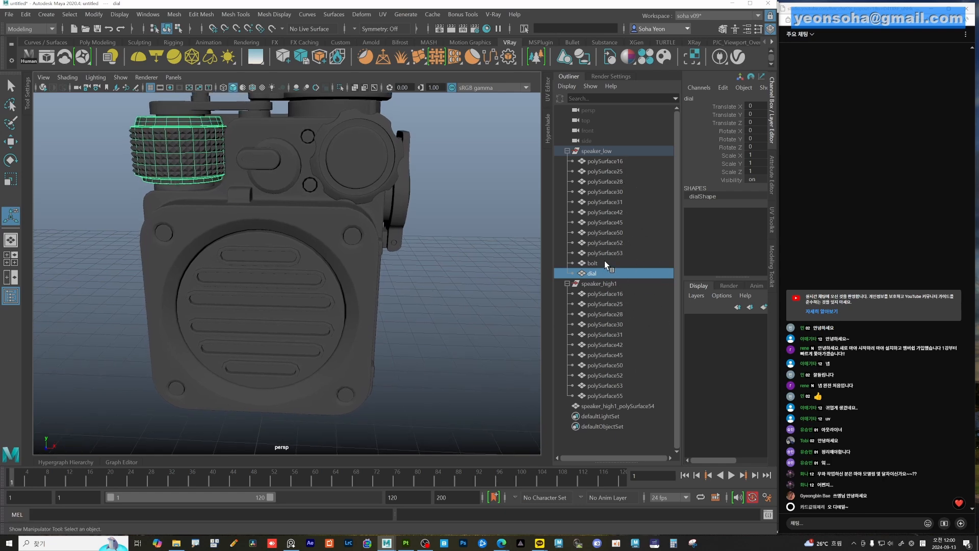
scroll(447, 361, "down", 2)
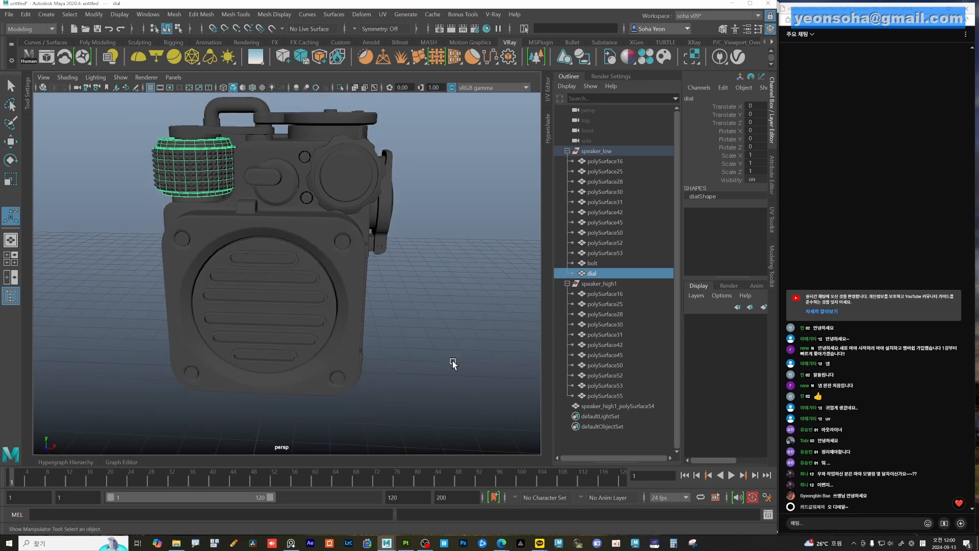
key("alt")
left_click(594, 151)
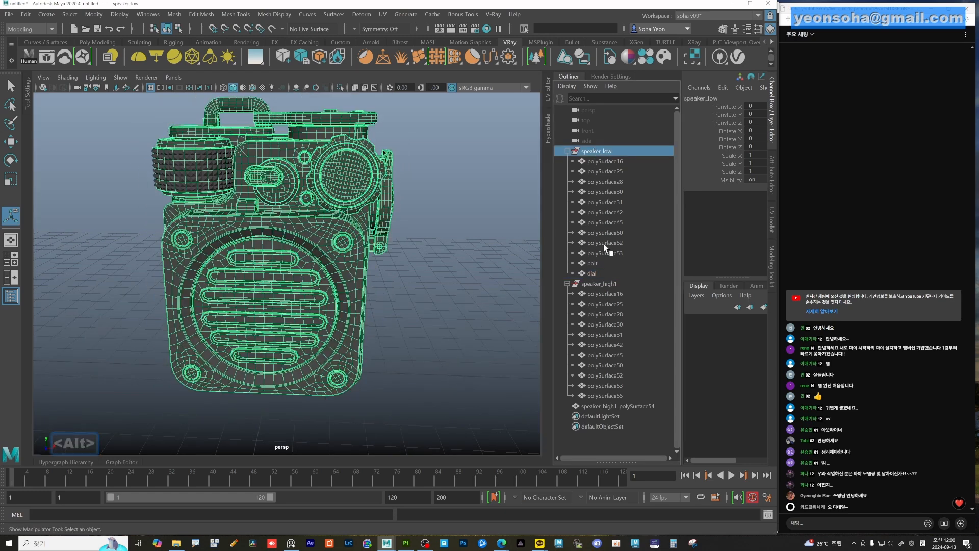
left_click(595, 283)
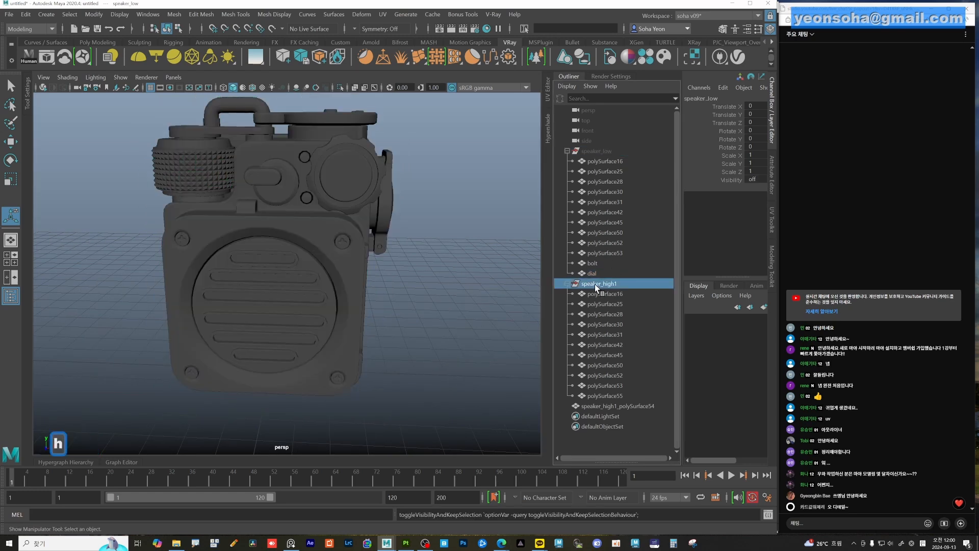
Rename the cut high-poly screw-head object as bolt and move it into the speaker_high1 group, directly above polySurface55
left_click(613, 406)
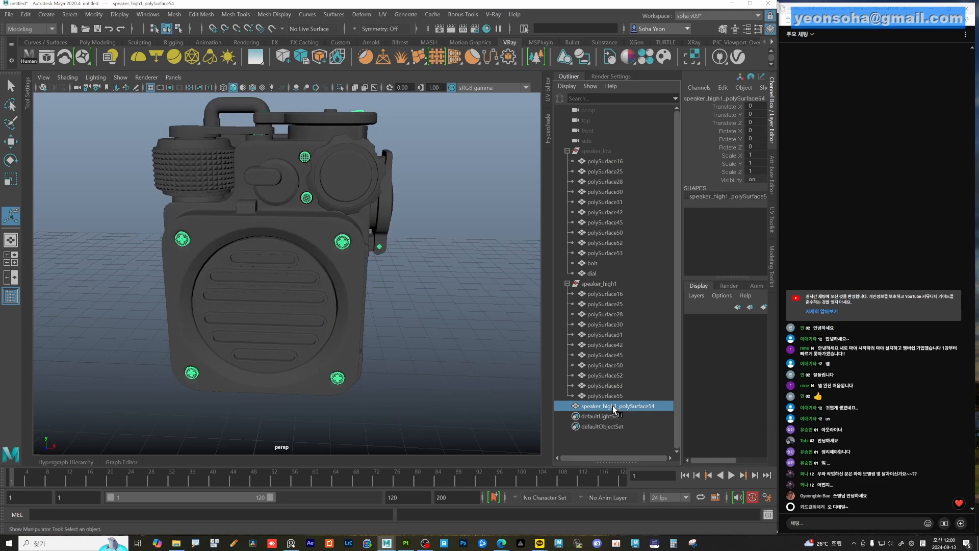
double_click(610, 406)
type("bolt")
key("Return")
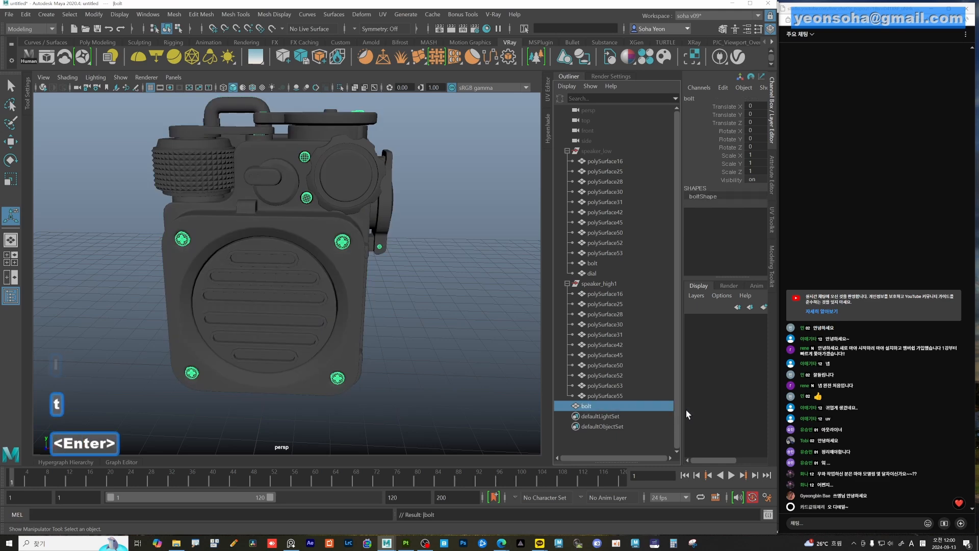
key("alt")
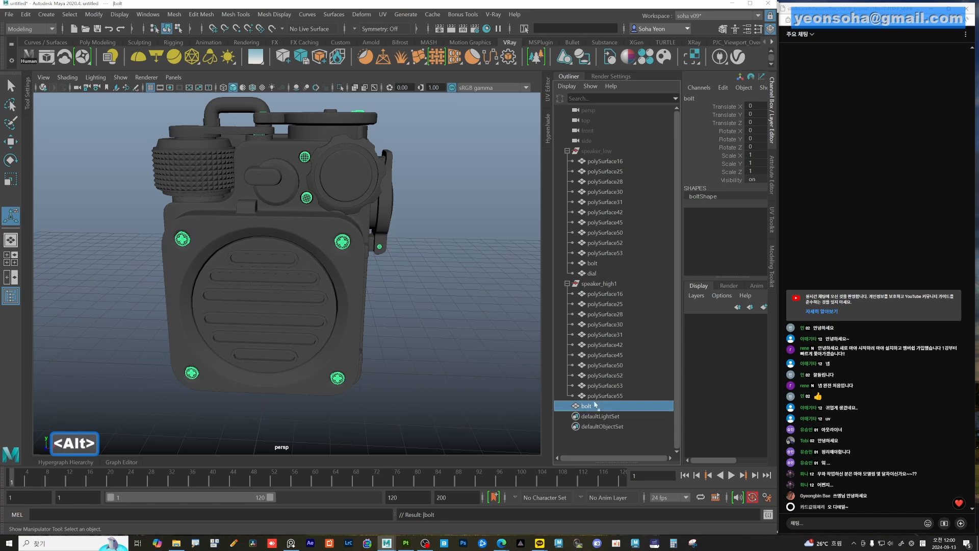
middle_click_drag(597, 396, 598, 396)
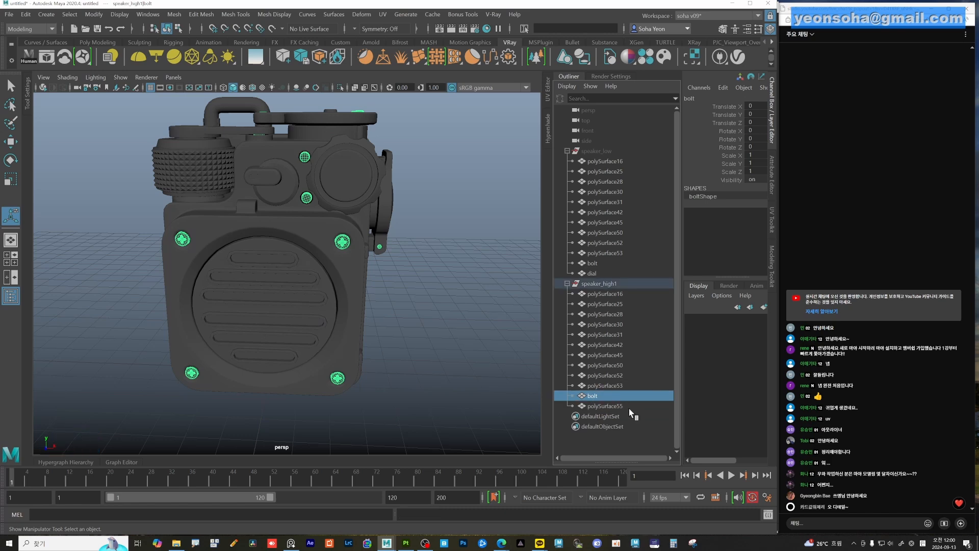
Rename the knurled knob mesh polySurface55 in the speaker_high1 group as dial
left_click(613, 406)
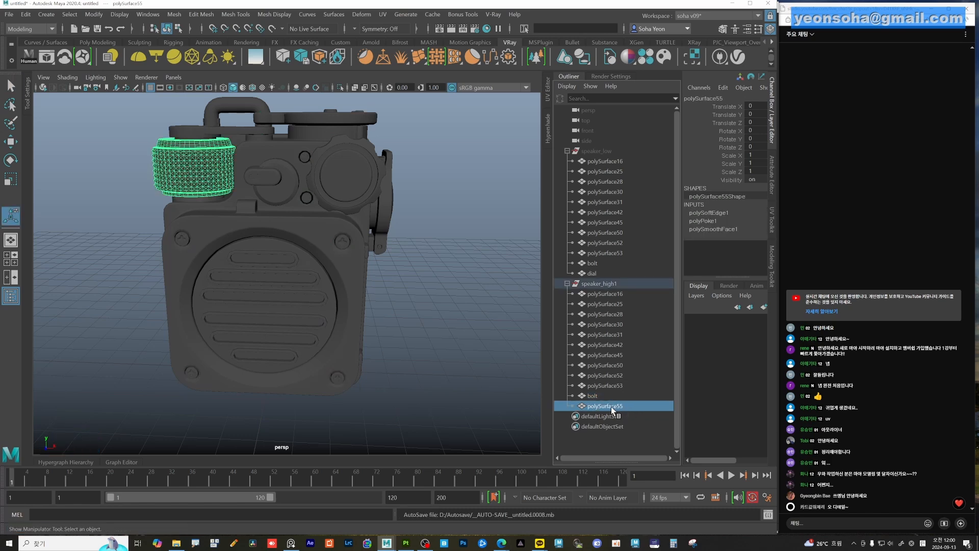
double_click(611, 406)
type("d")
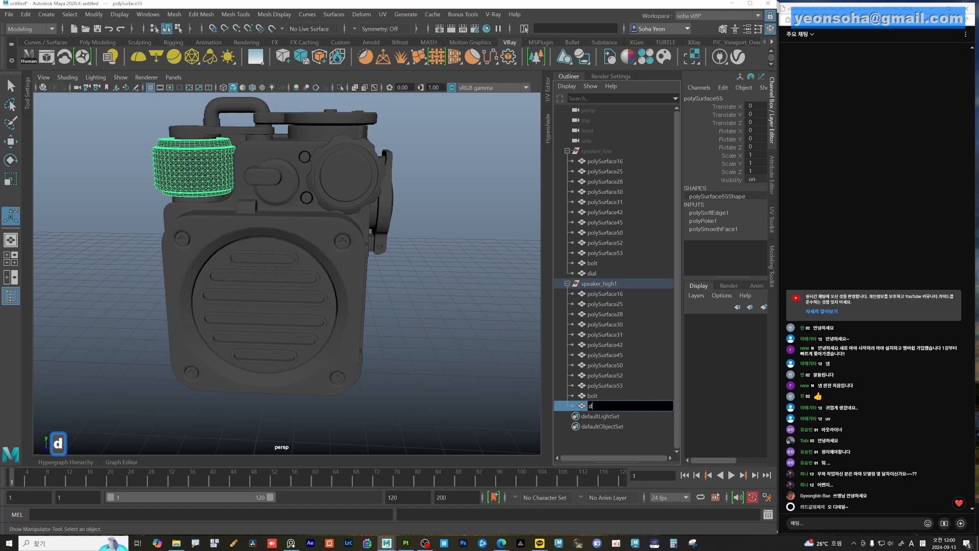
type("ial")
key("Return")
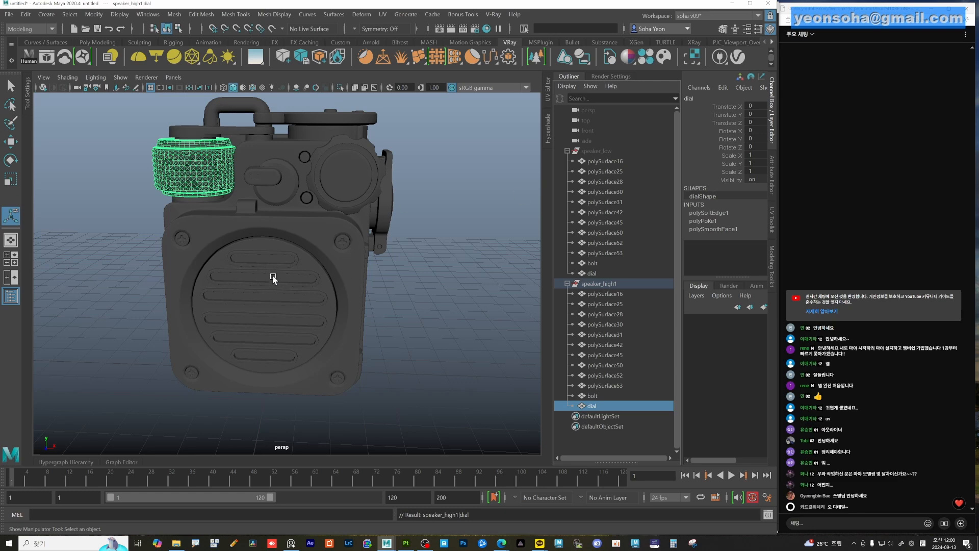
Check the bolt and dial objects in speaker_low against their same-named counterparts in speaker_high1
left_click_drag(402, 304, 381, 300, "alt")
left_click(400, 303)
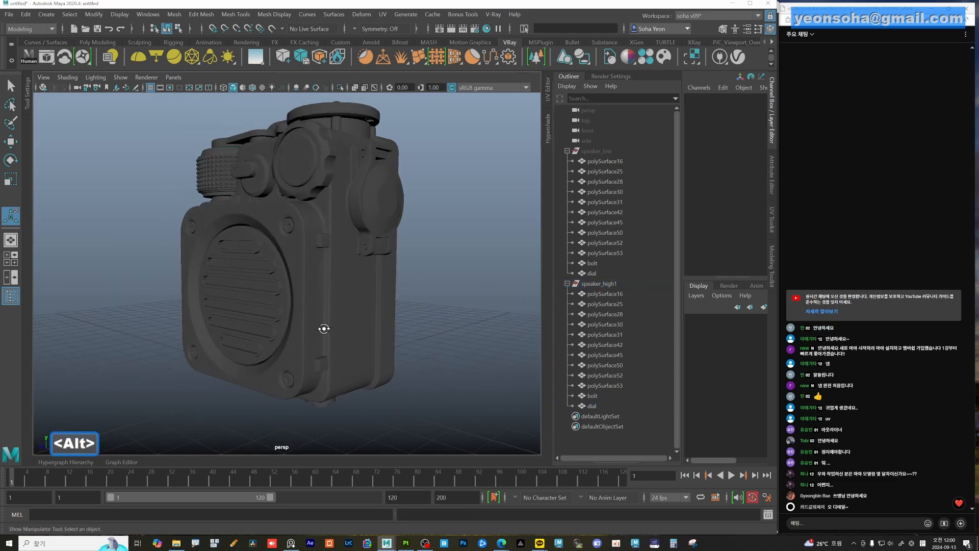
left_click_drag(324, 328, 328, 318, "alt")
left_click(605, 375)
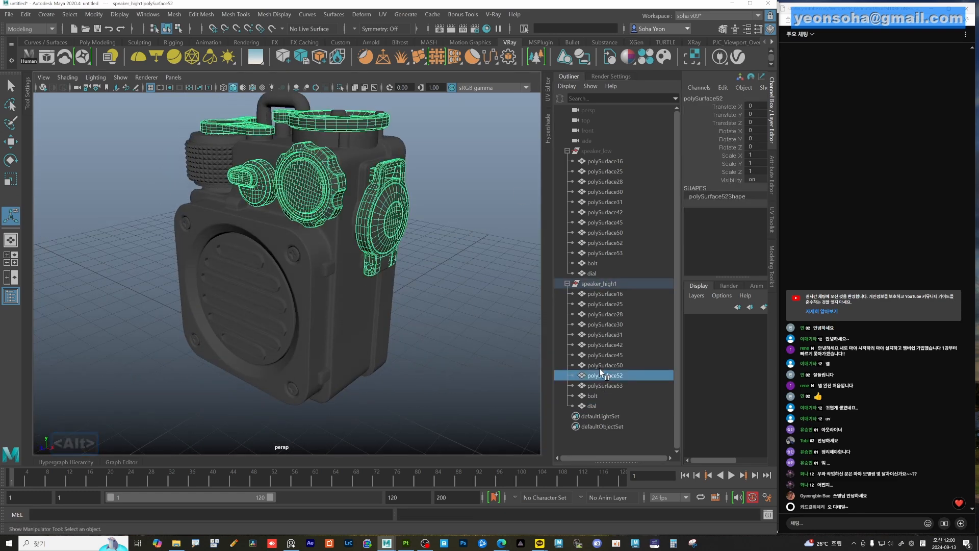
left_click(593, 263)
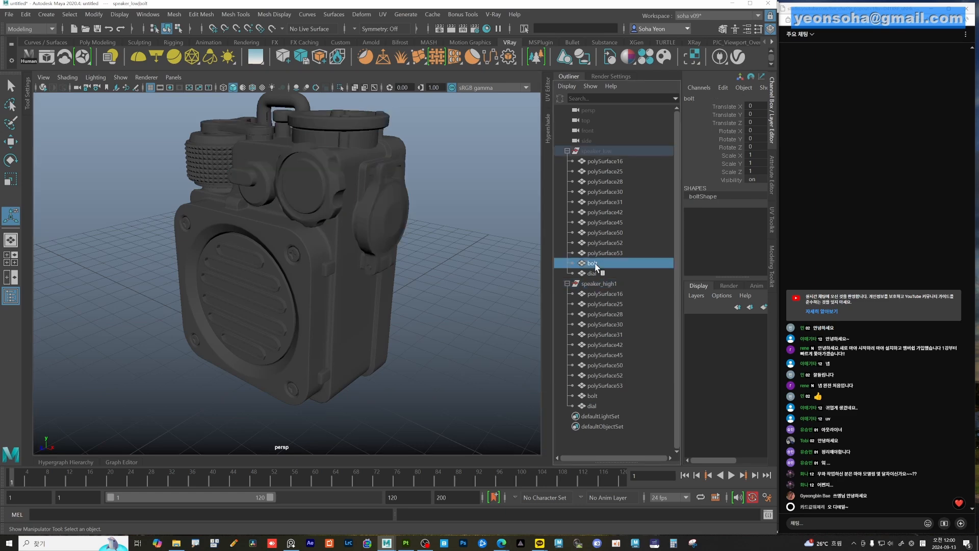
left_click(595, 273)
left_click_drag(431, 245, 490, 295, "alt")
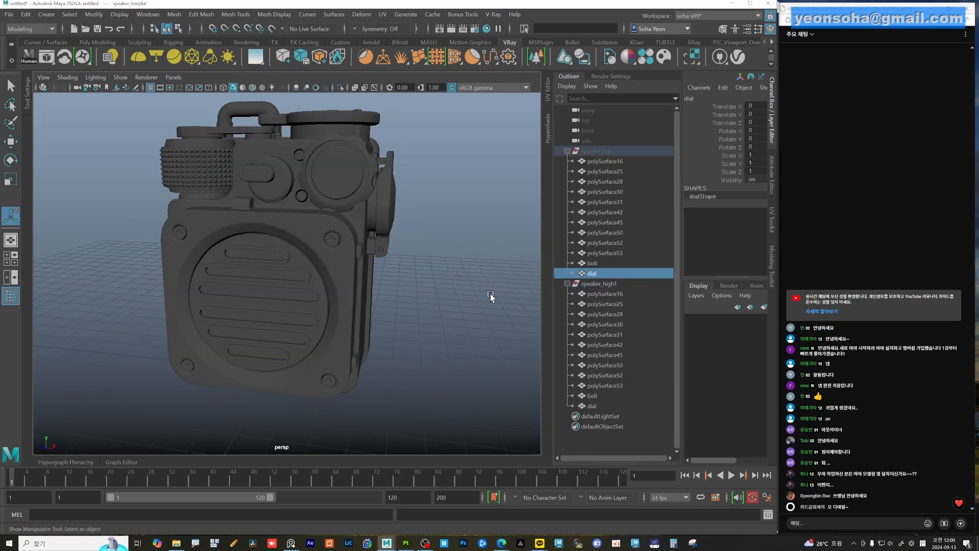
left_click(592, 396)
left_click(592, 405)
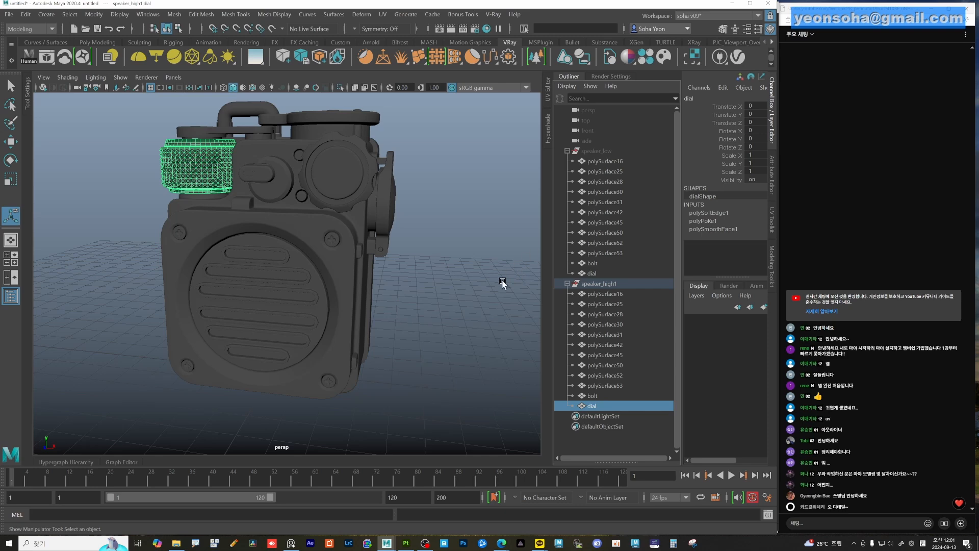
Delete the construction history of the high-poly dial and bolt meshes in the speaker_high1 group
key("alt+d")
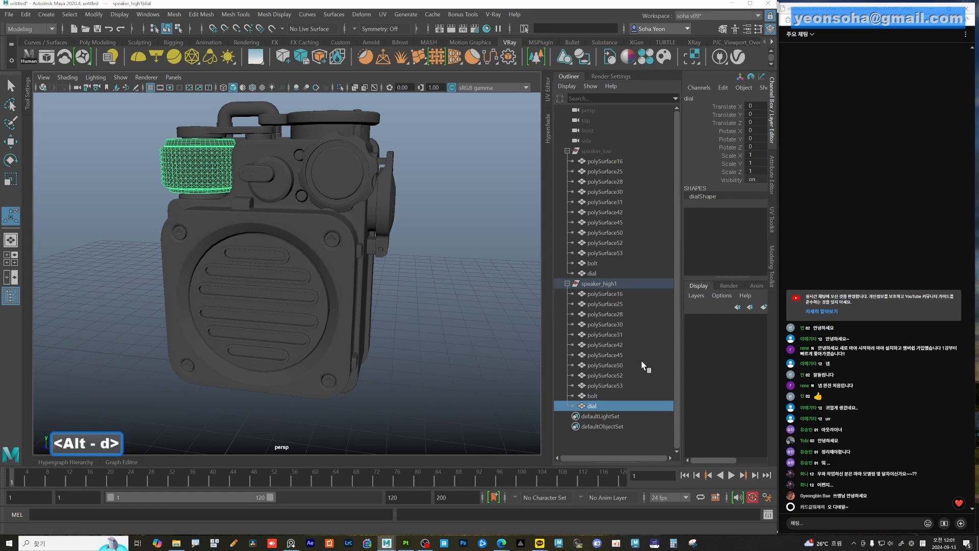
left_click(592, 395)
key("alt+d")
left_click_drag(440, 335, 443, 343, "alt")
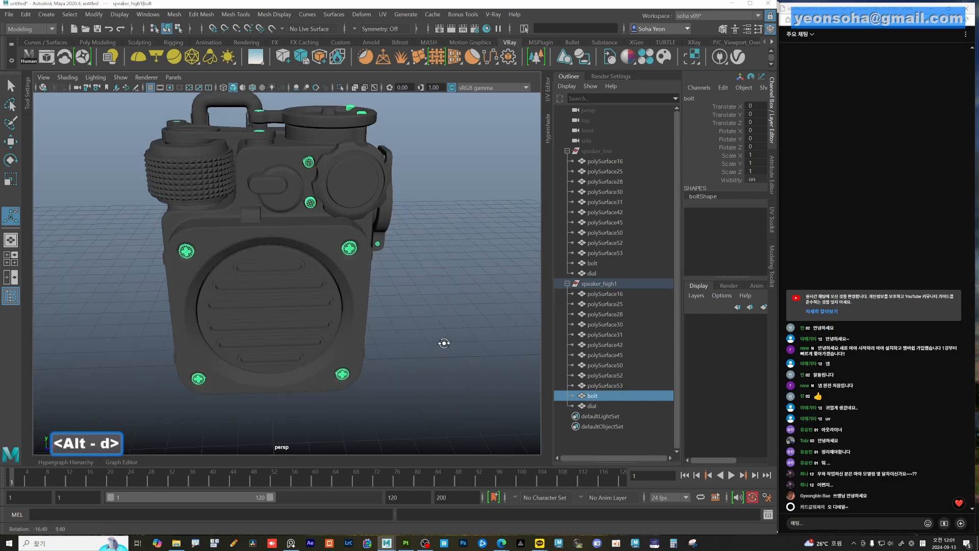
left_click(424, 337)
left_click_drag(380, 324, 393, 321, "alt")
middle_click_drag(393, 321, 397, 323, "alt")
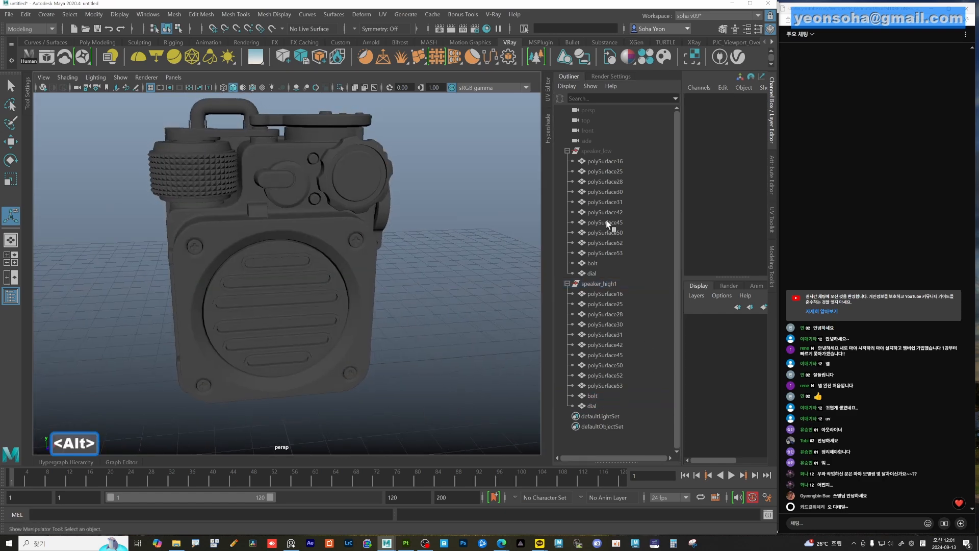
Hide the speaker_high1 group and show the speaker_low group so that only the low-poly speaker is displayed
left_click(592, 283)
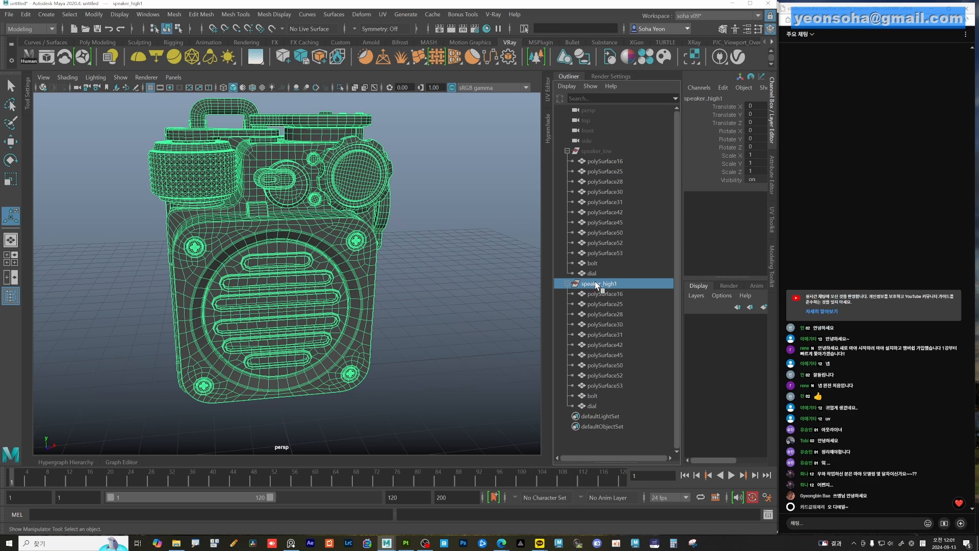
key("h")
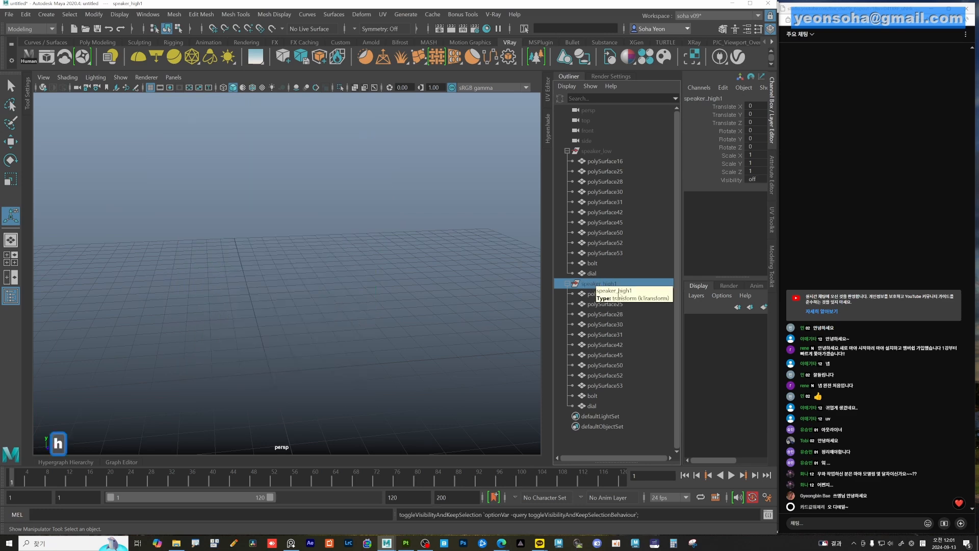
left_click(602, 151)
key("h")
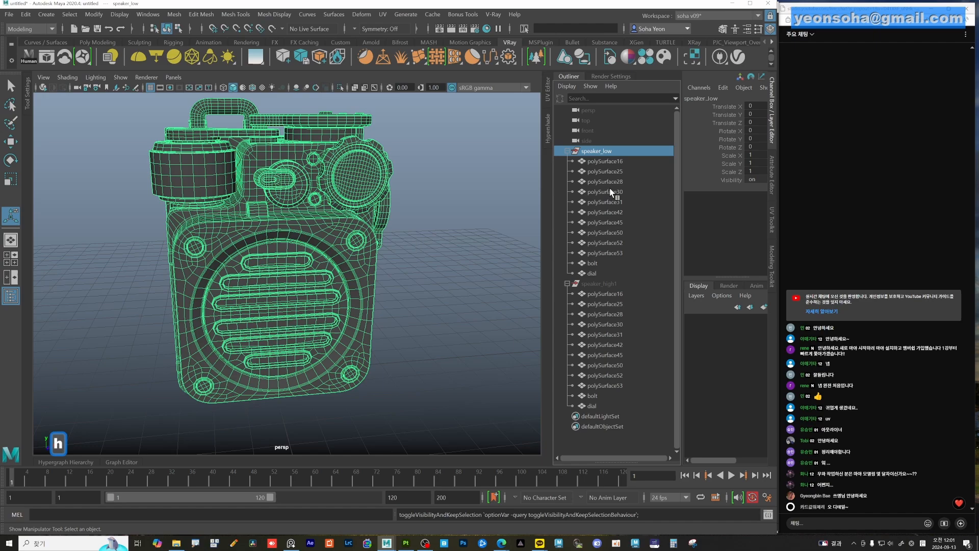
left_click(454, 288)
left_click_drag(278, 214, 267, 191, "alt")
left_click_drag(129, 148, 196, 161)
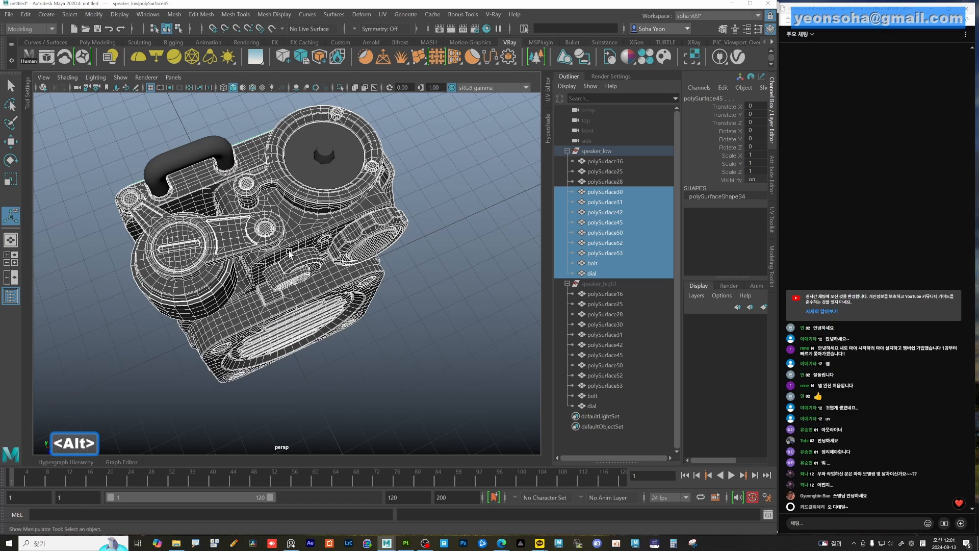
key("z")
key("z")
key("z")
key("z")
right_click_drag(344, 269, 352, 262, "alt")
left_click(362, 244)
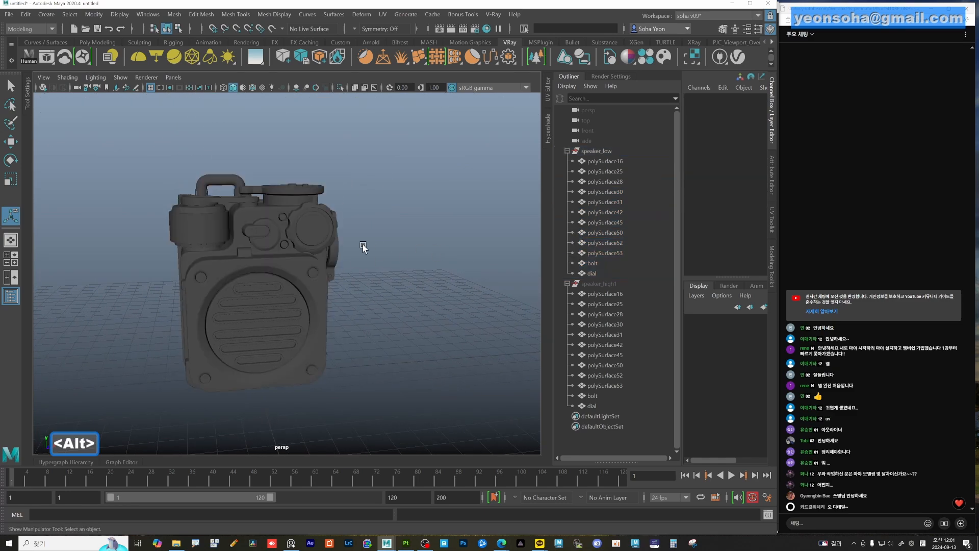
Select all meshes of the low-poly speaker and show their UV layout in the UV Editor
left_click_drag(134, 141, 315, 361)
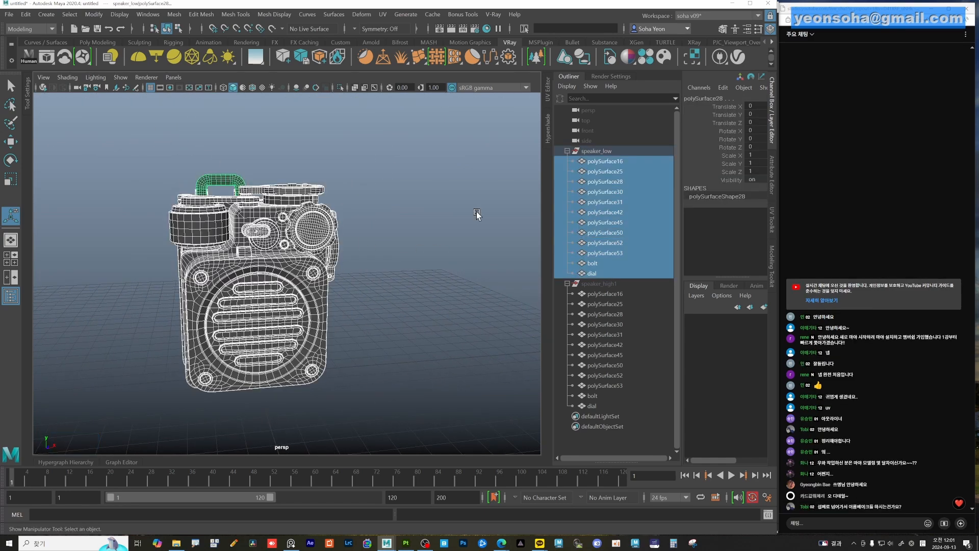
left_click(549, 94)
left_click_drag(70, 205, 126, 312)
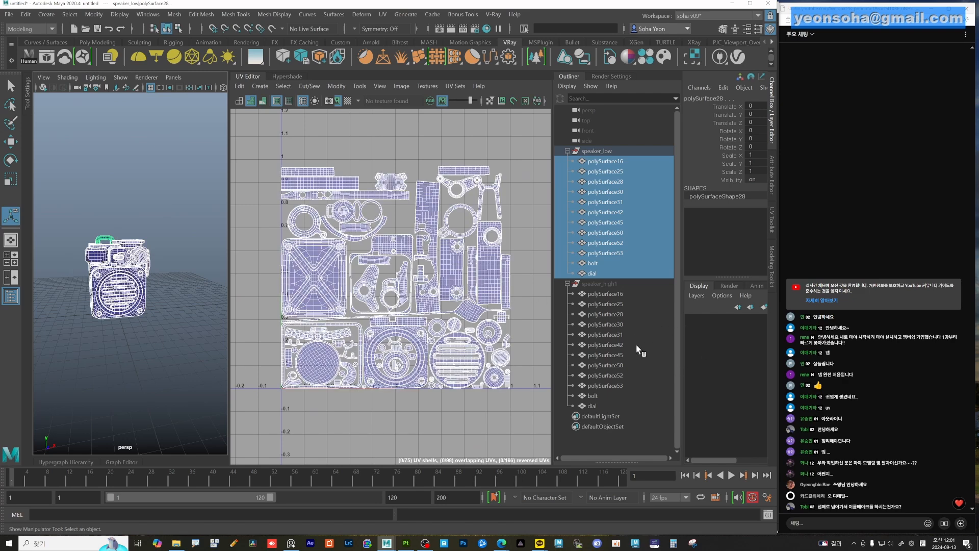
Examine the UV layouts of the high-poly dial, the body mesh polySurface53 and the whole speaker_low group
left_click(594, 403)
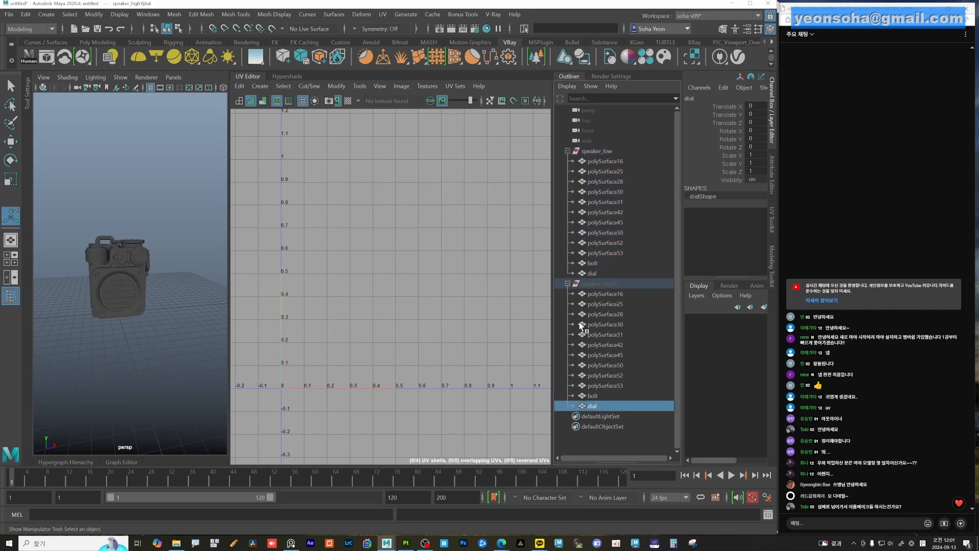
left_click(589, 282)
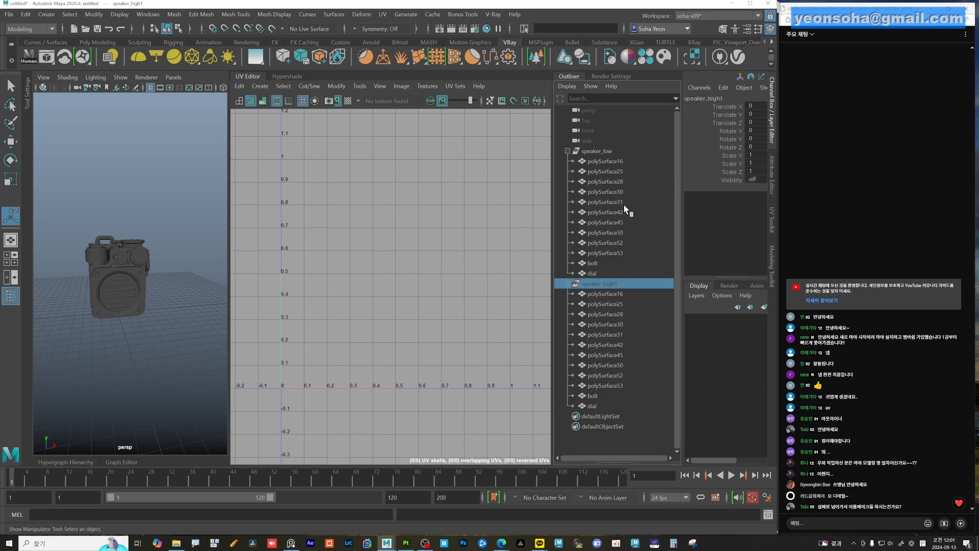
left_click(597, 151)
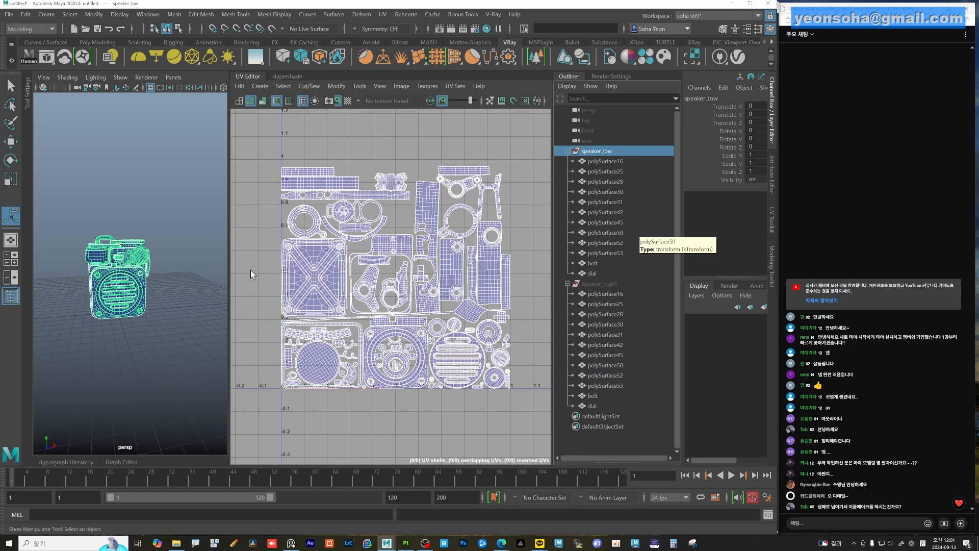
right_click_drag(134, 280, 158, 288, "alt")
left_click(167, 293)
middle_click_drag(166, 292, 188, 303, "alt")
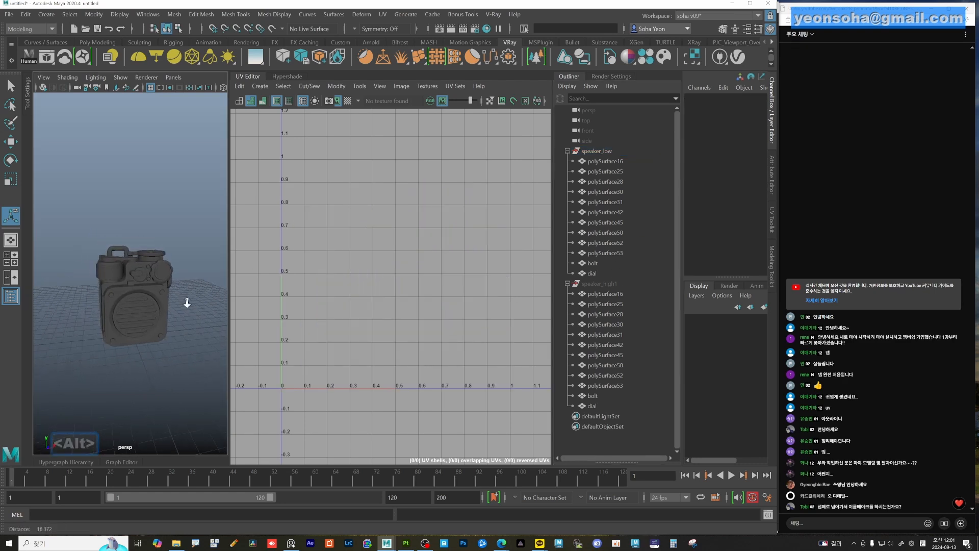
left_click(185, 311)
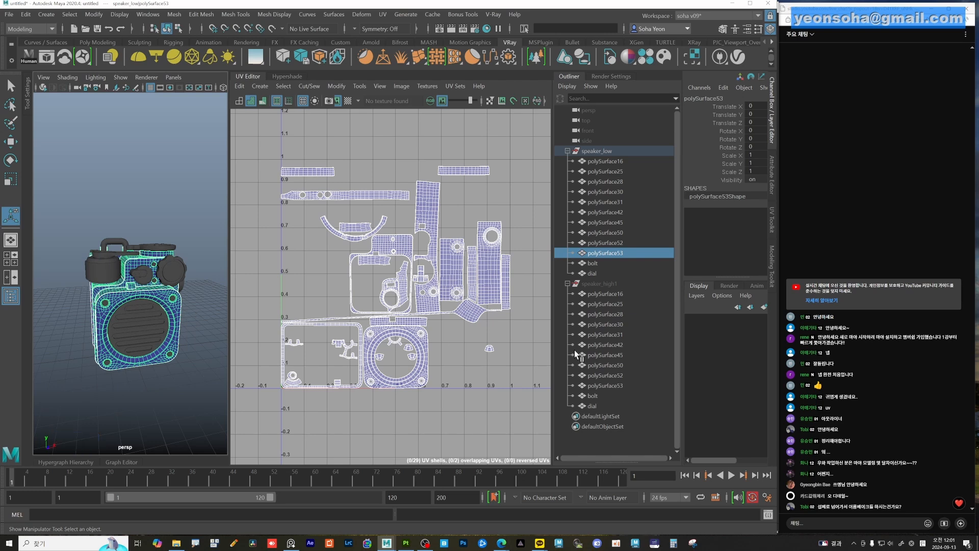
left_click(599, 151)
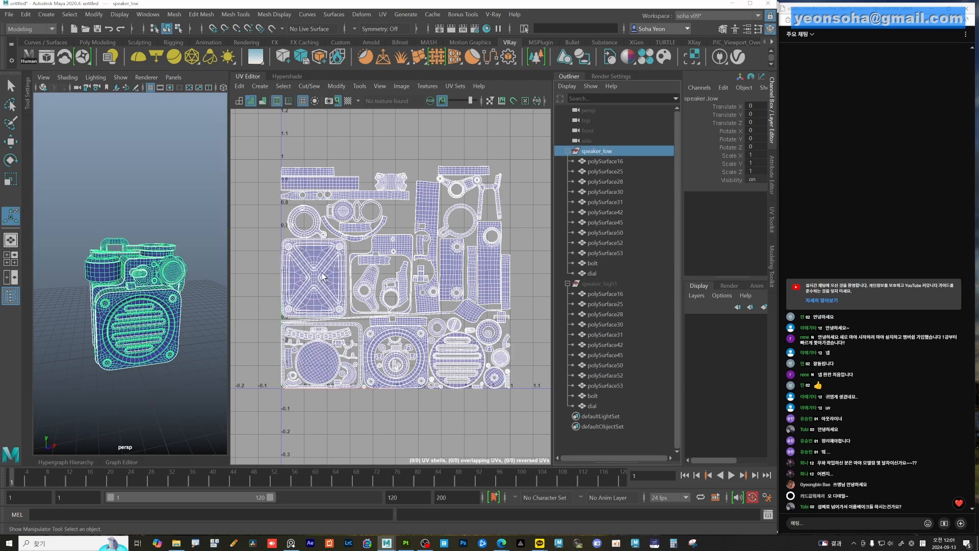
left_click_drag(214, 286, 200, 209, "alt")
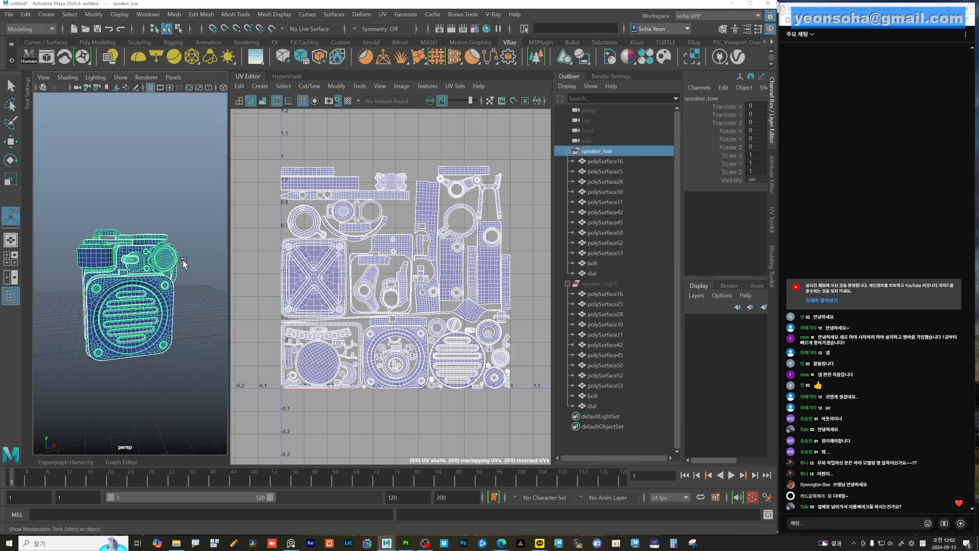
left_click_drag(183, 262, 218, 264, "alt")
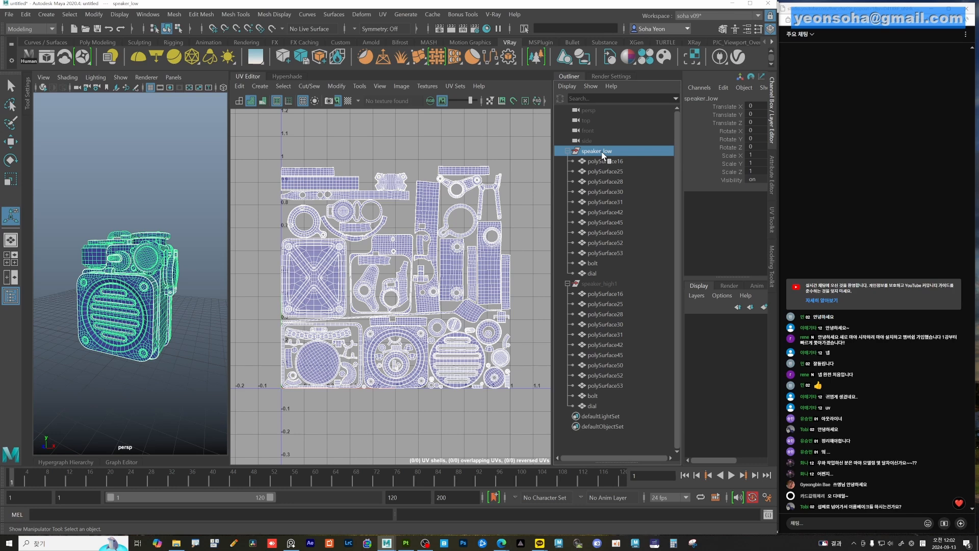
Hide the speaker_low group, show the speaker_high1 group and widen the perspective view beside the UV Editor
key("h")
left_click(597, 283)
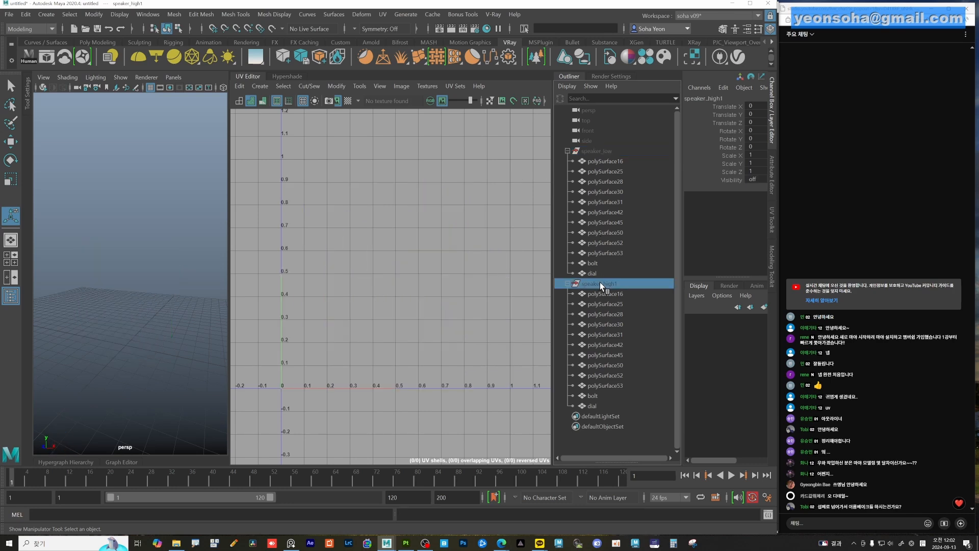
key("h")
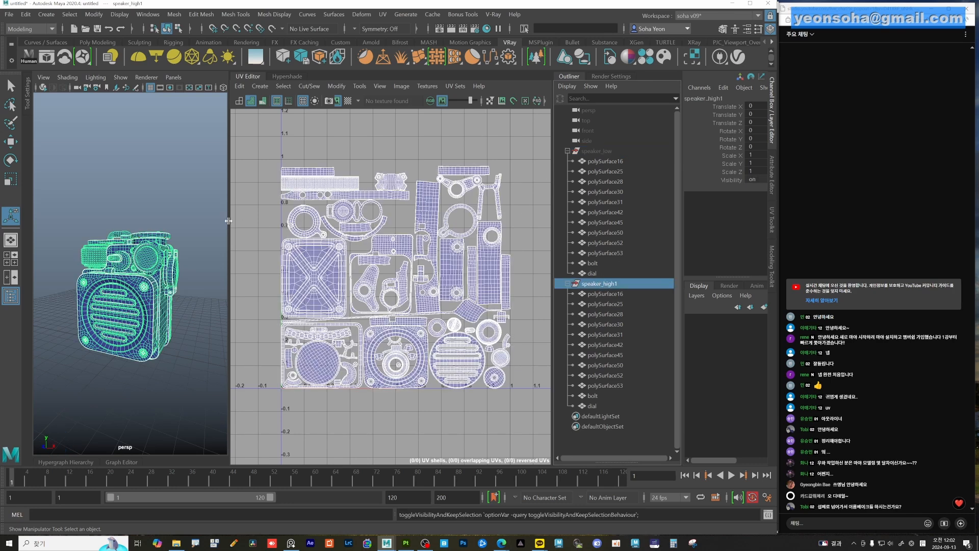
left_click_drag(232, 221, 361, 223)
right_click_drag(284, 272, 269, 272, "alt")
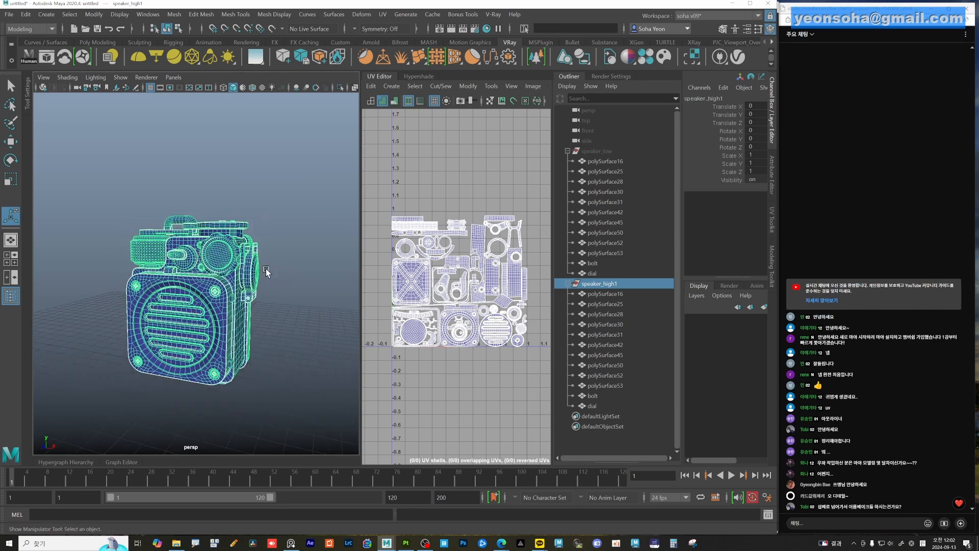
middle_click_drag(270, 271, 263, 271, "alt")
left_click(302, 286)
Select all meshes in the speaker_high1 group and examine the high-poly speaker with its UV layout
mouse_move(299, 289)
left_mouse_down("alt")
mouse_move(249, 320)
mouse_move(228, 324)
mouse_move(227, 310)
left_mouse_up("alt")
left_click(219, 334)
right_click_drag(227, 310, 196, 296, "alt")
left_click_drag(72, 200, 264, 371)
left_click_drag(221, 329, 233, 333, "alt")
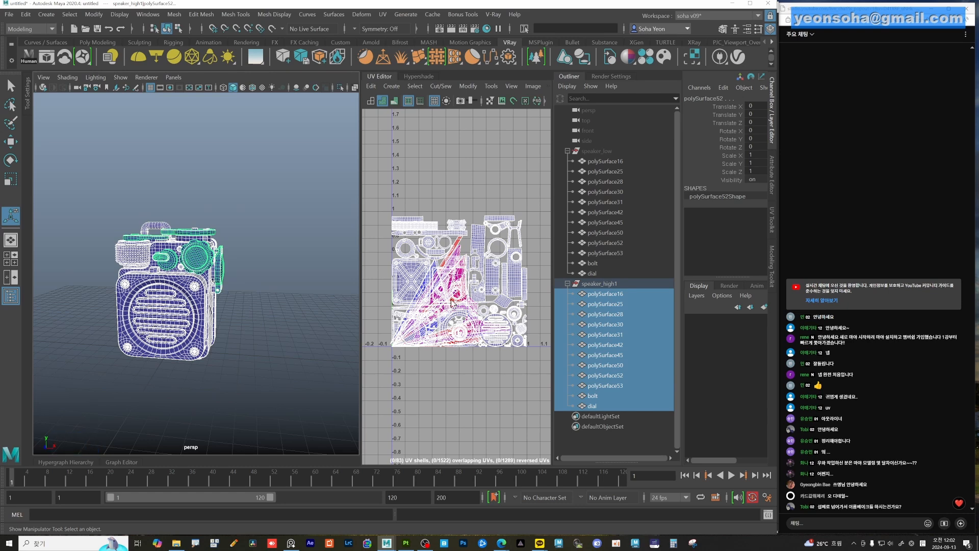
left_click_drag(225, 274, 179, 244, "alt")
right_click_drag(179, 244, 214, 255, "alt")
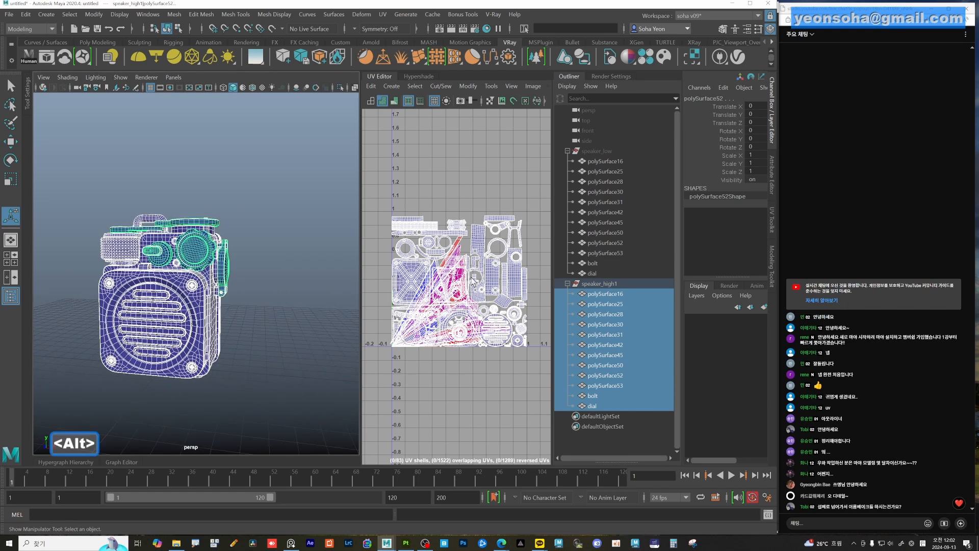
left_click_drag(227, 281, 232, 269, "alt")
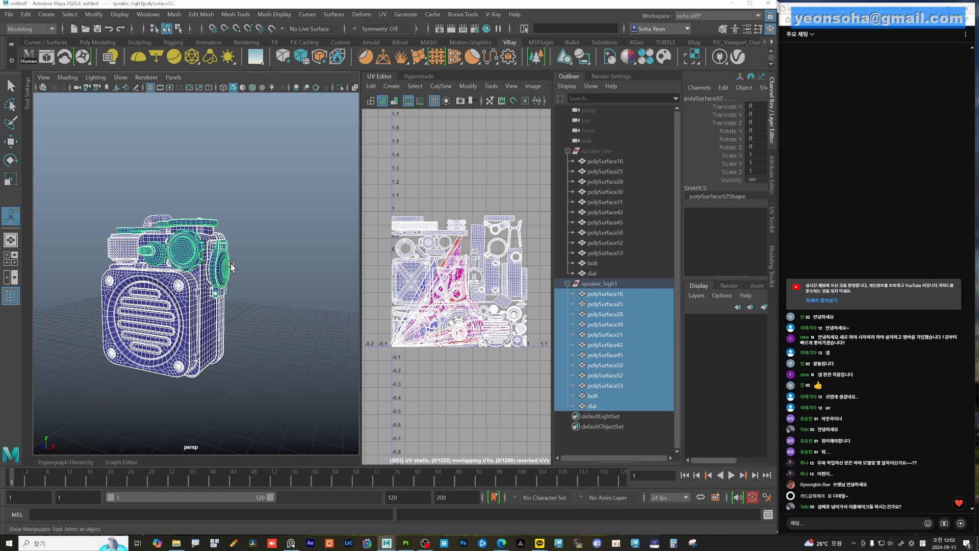
right_click_drag(191, 265, 260, 526)
left_click_drag(255, 351, 268, 202, "alt")
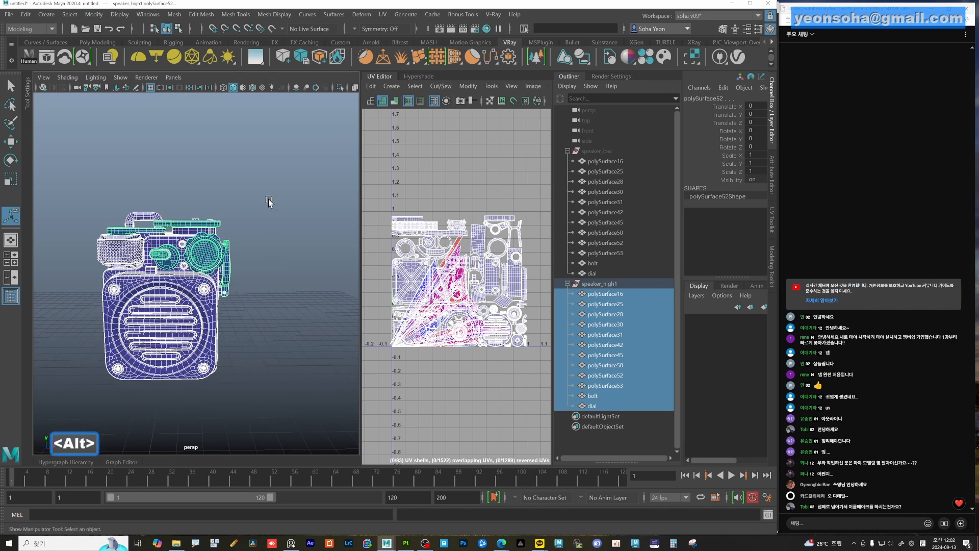
Open the Apply Color options for vertex colors, place them clear of the model and deselect all high-poly meshes
left_click(268, 15)
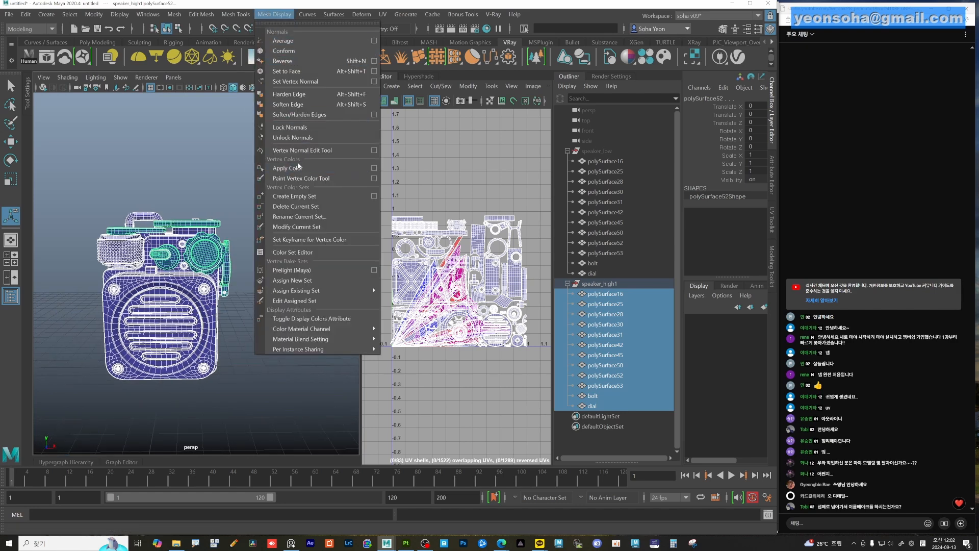
left_click(374, 168)
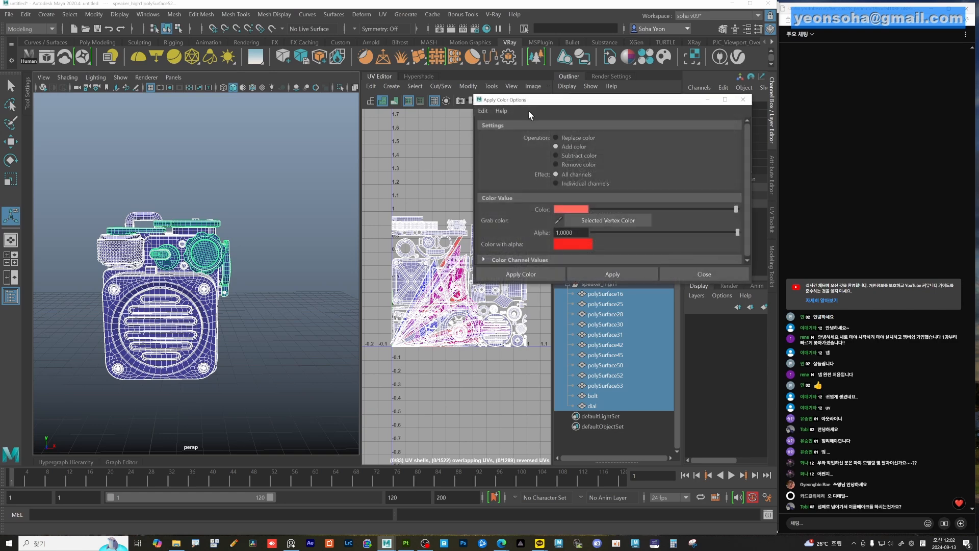
left_click_drag(528, 101, 359, 89)
left_click(269, 291)
left_click_drag(269, 291, 249, 260, "alt")
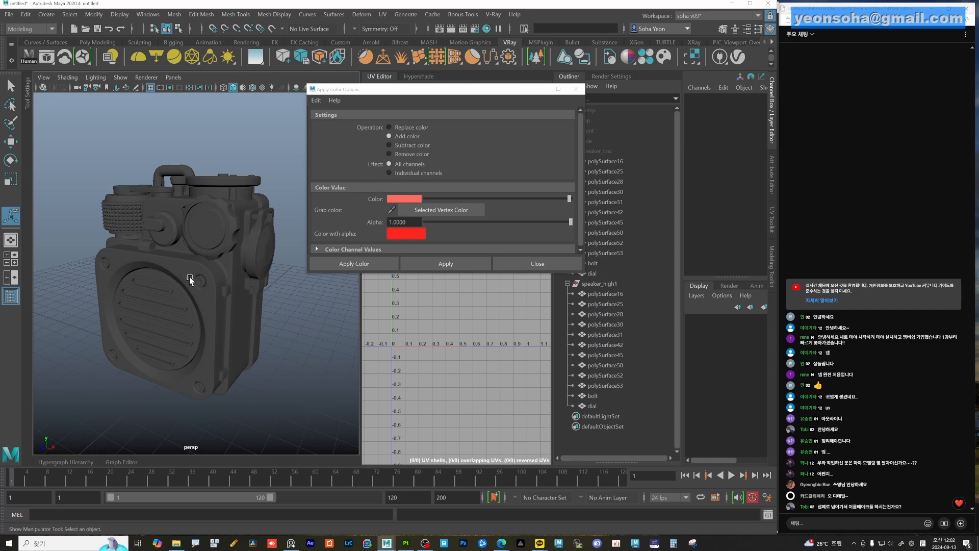
left_click_drag(129, 284, 191, 288, "alt")
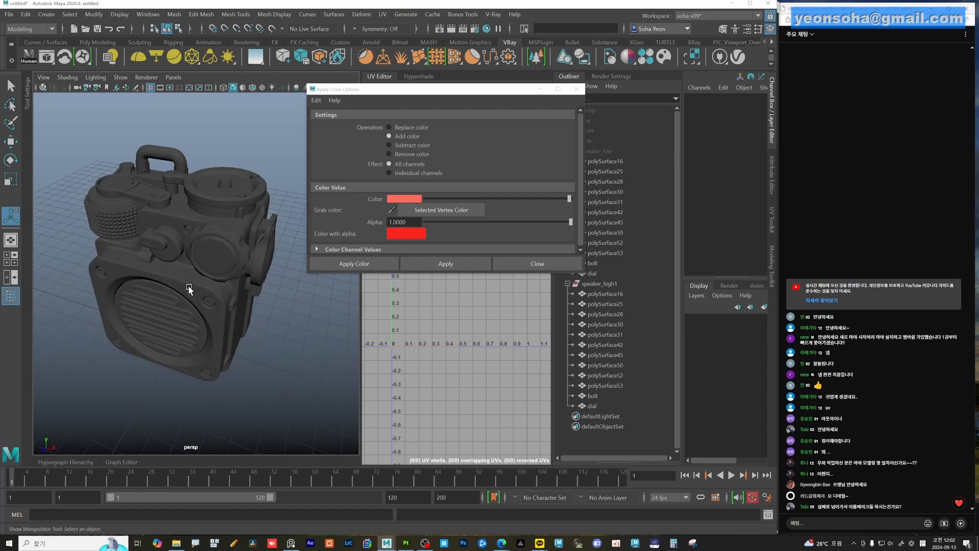
right_click_drag(190, 288, 193, 267, "alt")
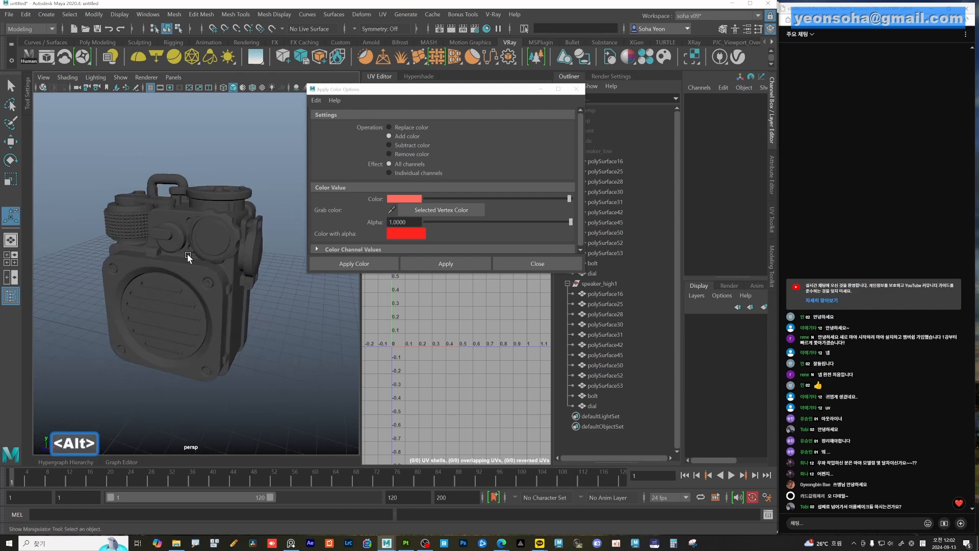
Apply a dark red vertex color to the high-poly main body mesh, polySurface53
left_click(246, 274)
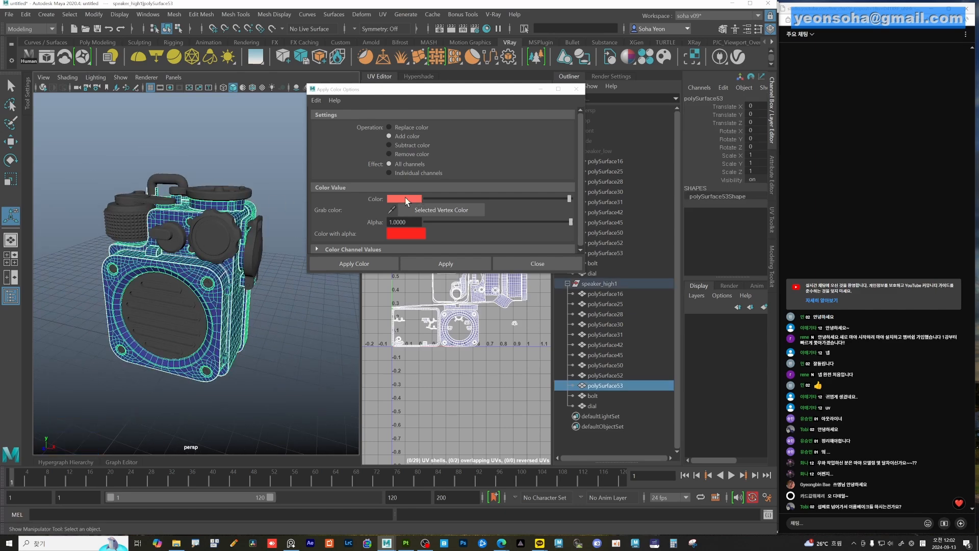
left_click(405, 199)
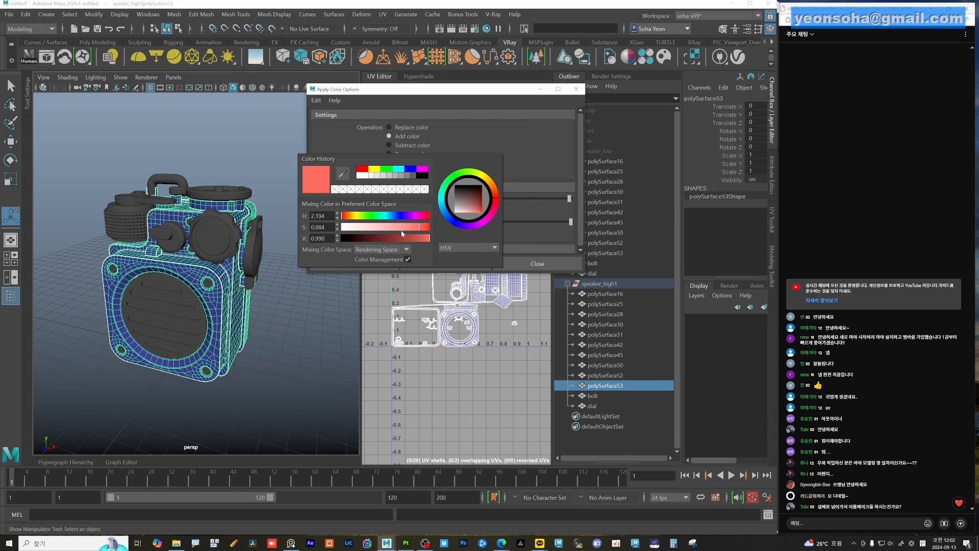
left_click_drag(401, 237, 391, 237)
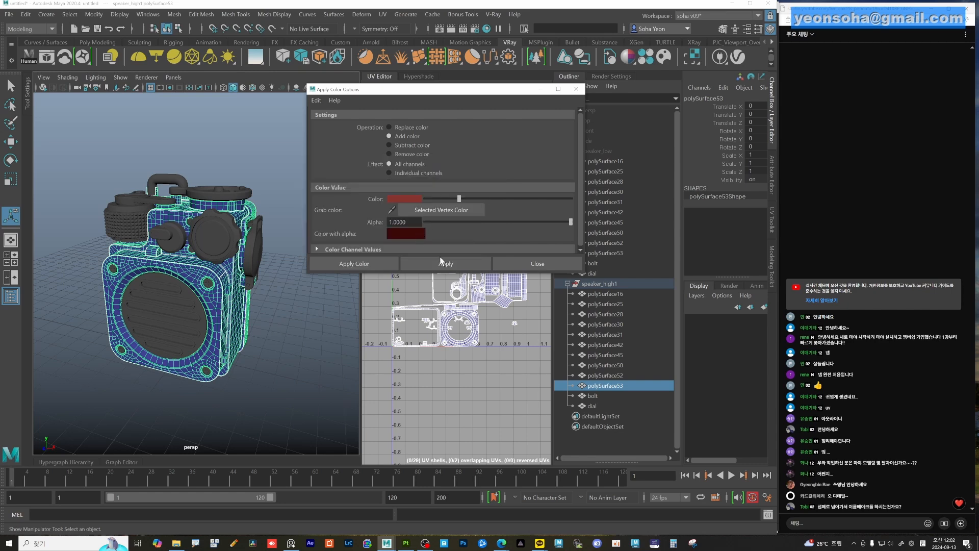
left_click(442, 261)
left_click(298, 326)
Apply a dark green vertex color with a hue of about 161 to the knobs and brackets mesh, polySurface52
left_click_drag(298, 326, 237, 272, "alt")
left_click(229, 251)
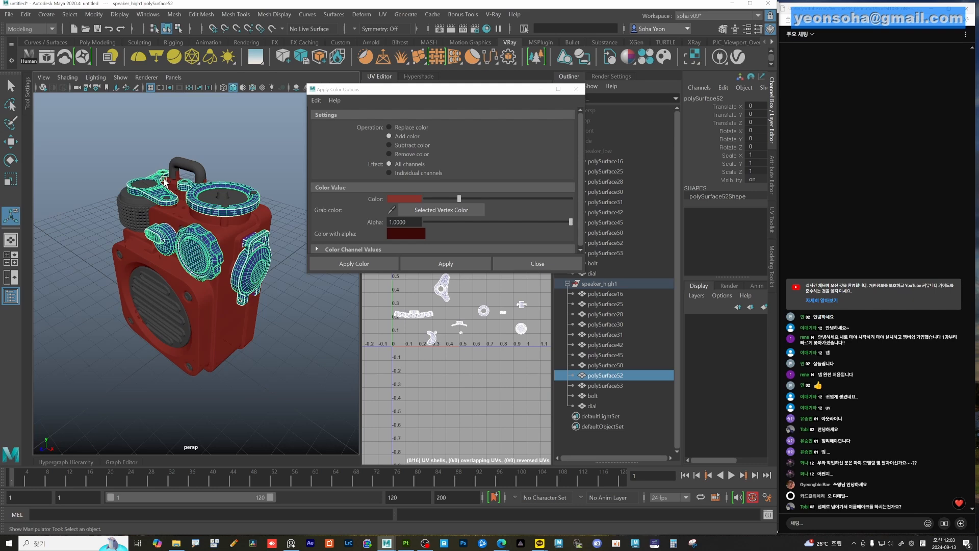
left_click_drag(165, 182, 219, 190, "alt")
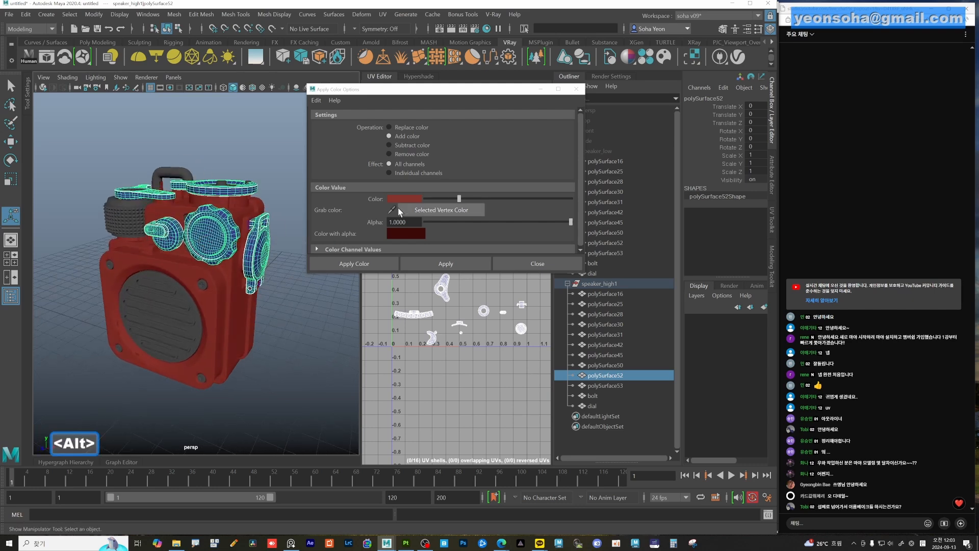
left_click(405, 198)
left_click(381, 217)
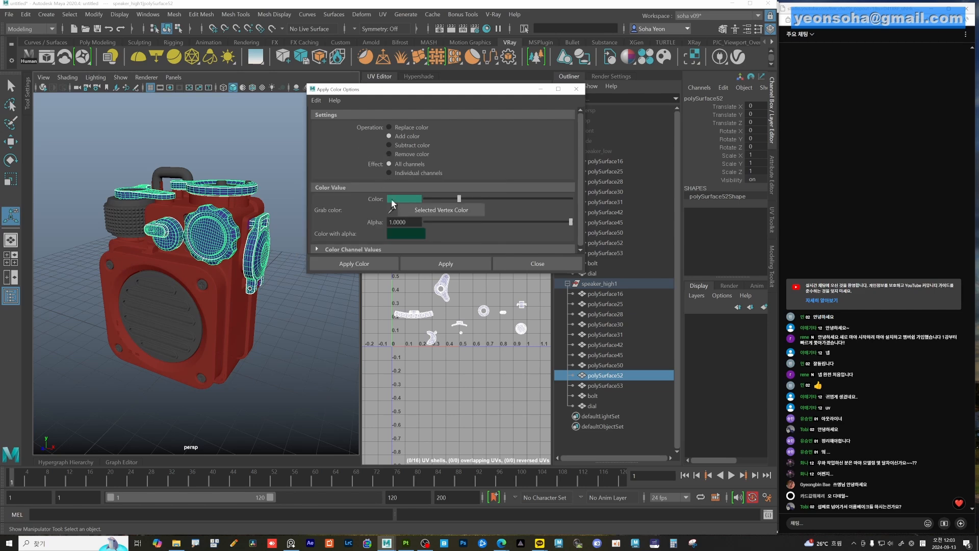
left_click(421, 258)
left_click(264, 210)
Apply a blue vertex color with a hue of about 239 and a value of 0.677 to the high-poly dial
left_click_drag(265, 210, 194, 231, "alt")
middle_click_drag(158, 262, 197, 297, "alt")
scroll(196, 298, "up", 3)
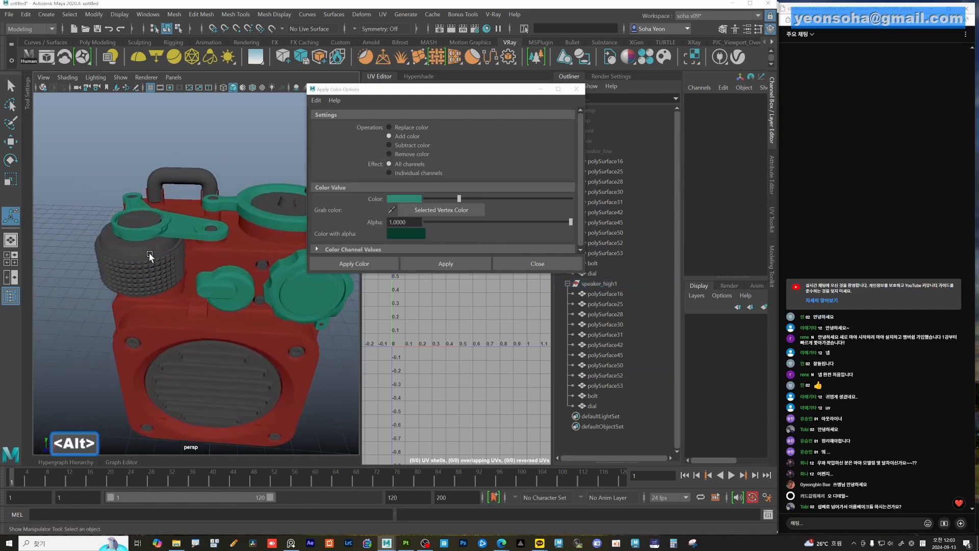
left_click(149, 254)
left_click(405, 199)
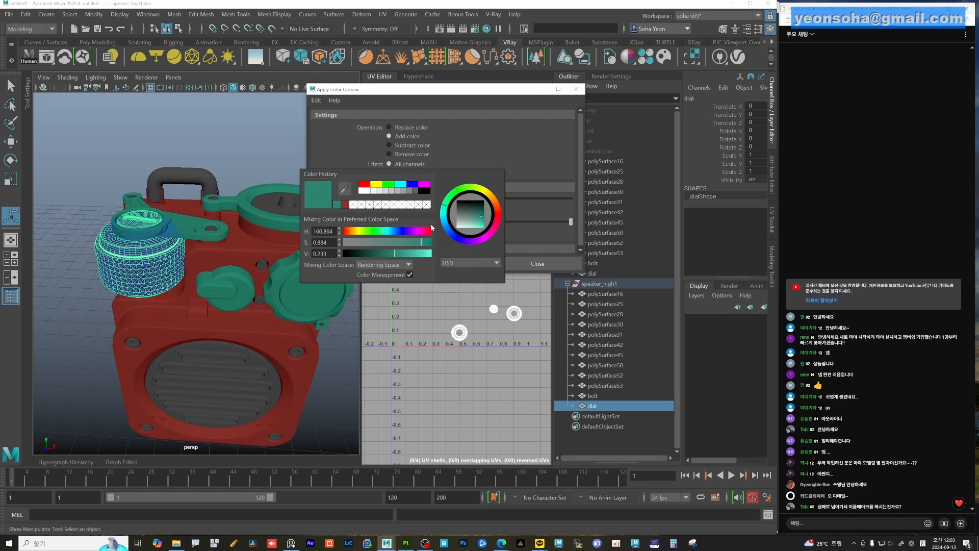
left_click(402, 230)
left_click(419, 253)
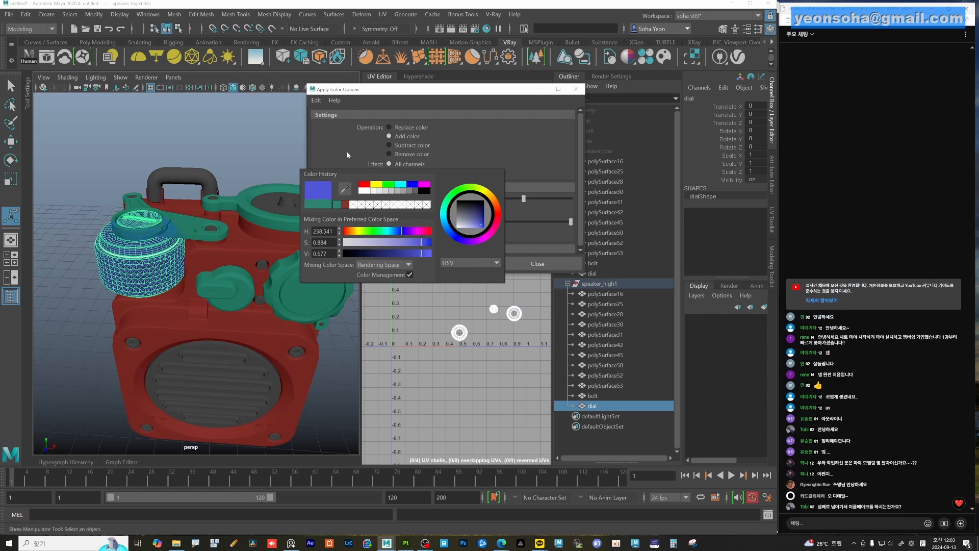
left_click(415, 264)
left_click(242, 160)
Apply a yellow vertex color with a hue of about 52 to the high-poly bolt mesh
mouse_move(265, 265)
left_mouse_down("alt")
mouse_move(231, 225)
mouse_move(235, 255)
mouse_move(197, 275)
mouse_move(214, 191)
left_mouse_up("alt")
left_click(220, 237)
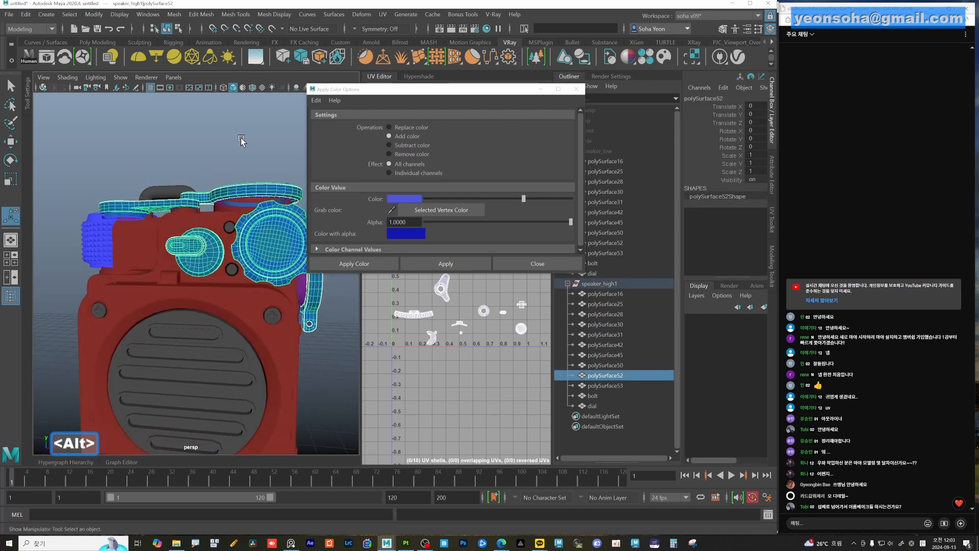
left_click(241, 138)
left_click_drag(241, 140, 230, 245, "alt")
left_click(228, 255)
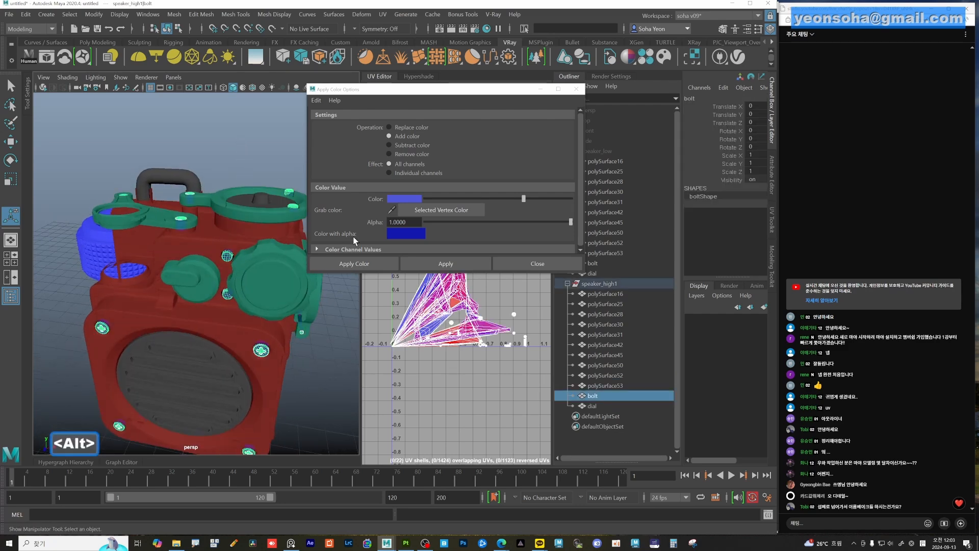
left_click(405, 199)
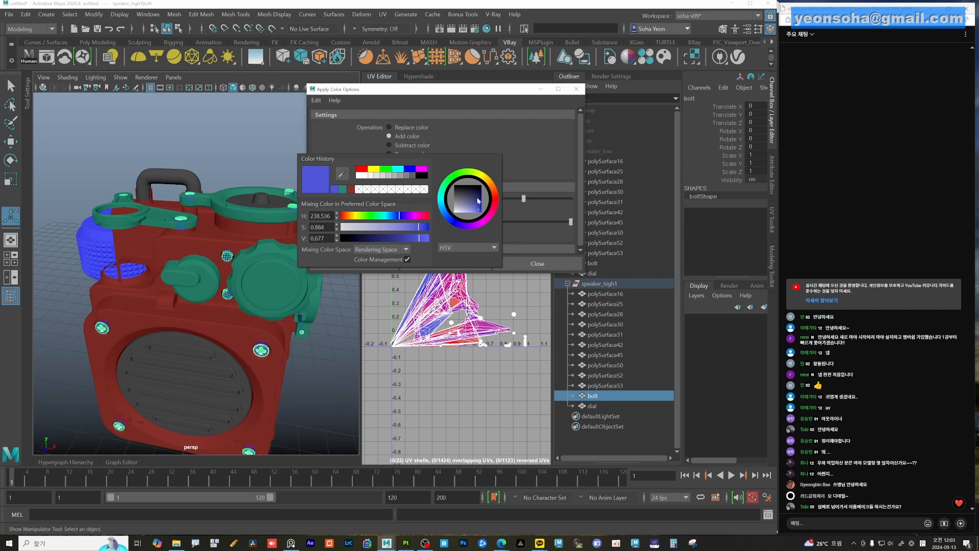
left_click(485, 181)
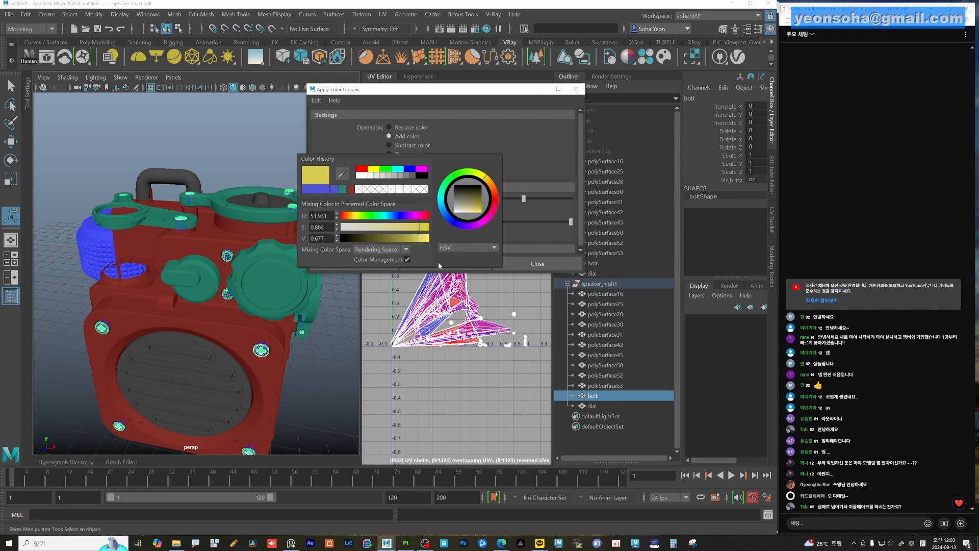
left_click(462, 261)
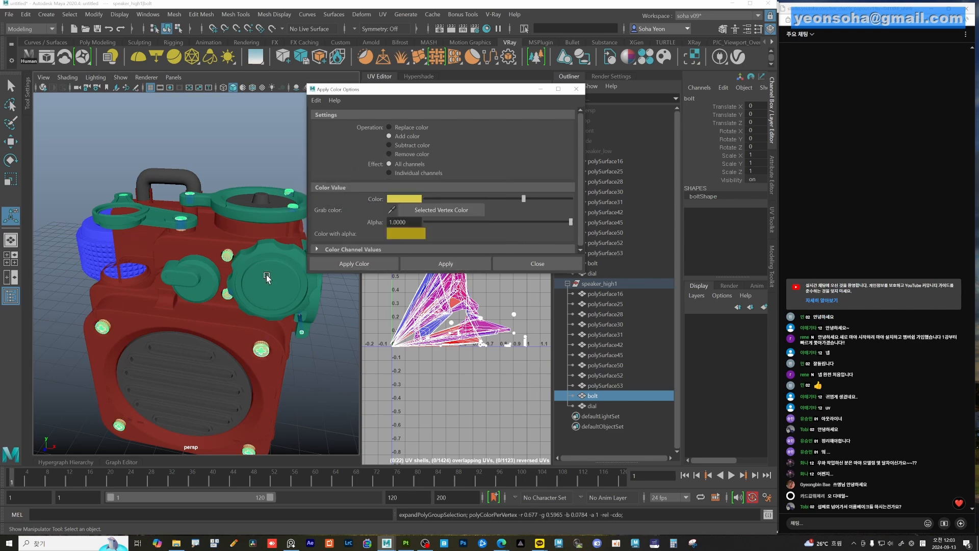
Apply a pink vertex color with a hue of about 318 to the round slotted speaker grille, polySurface30
left_click_drag(242, 269, 184, 303, "alt")
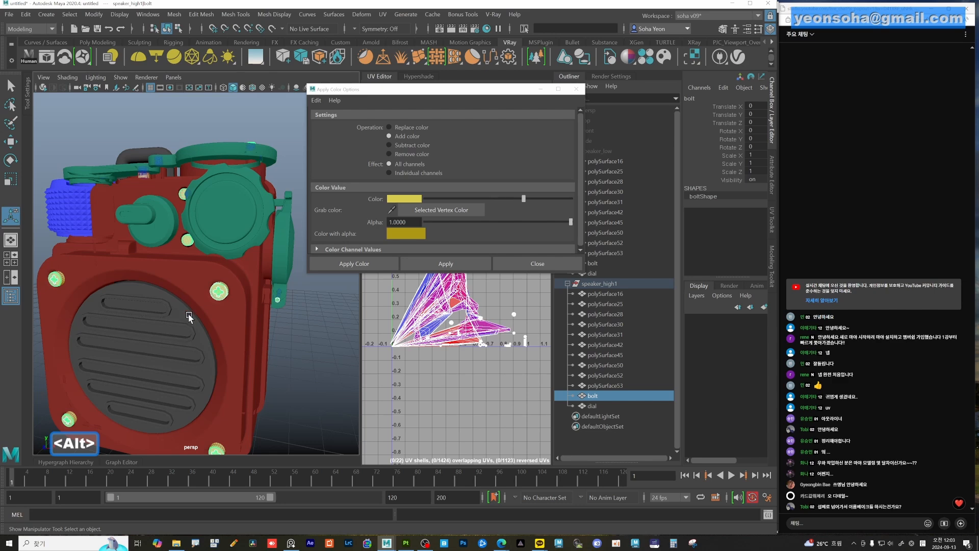
left_click(188, 314)
left_click(408, 199)
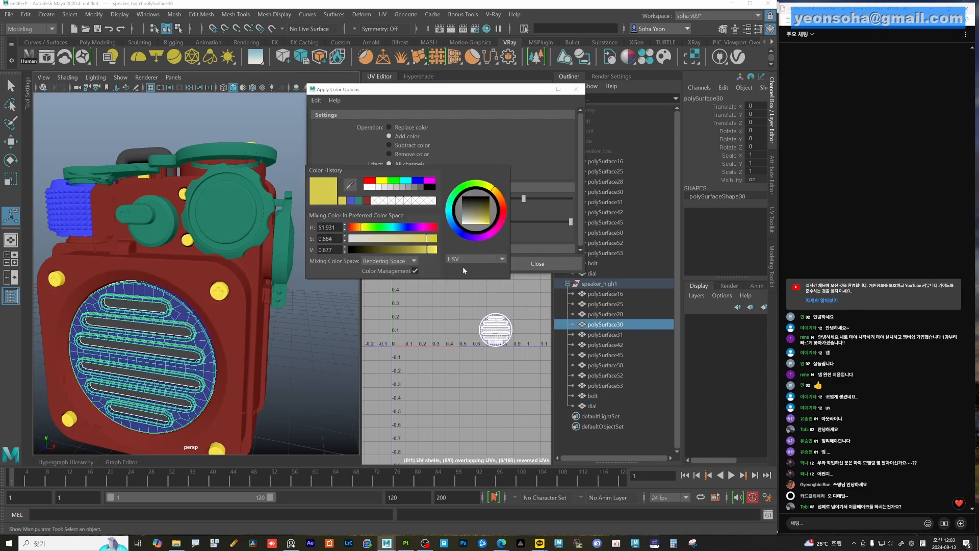
left_click(427, 230)
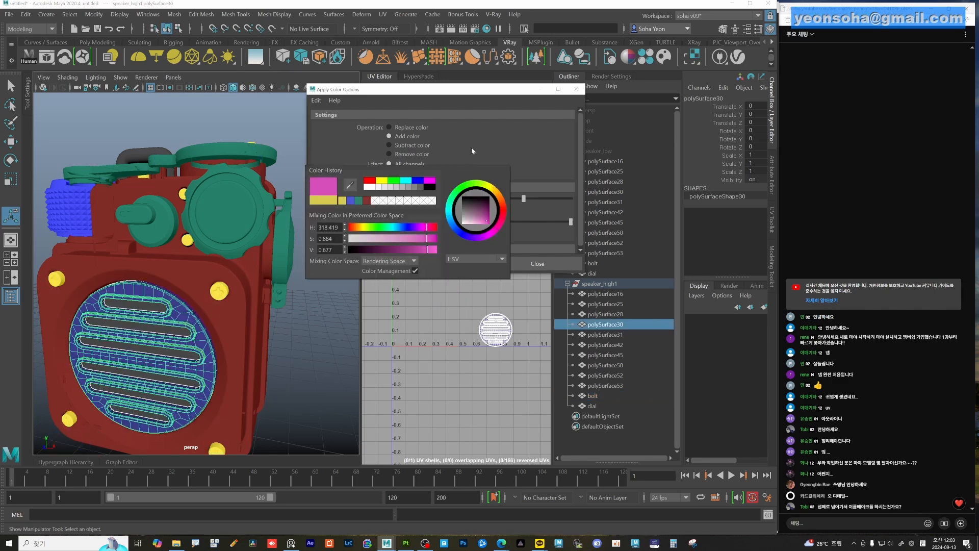
left_click(454, 262)
left_click(323, 321)
Apply an orange vertex color with a hue of about 27 and a value of 0.818 to polySurface31 behind the grille slots
middle_click_drag(182, 317, 217, 297, "alt")
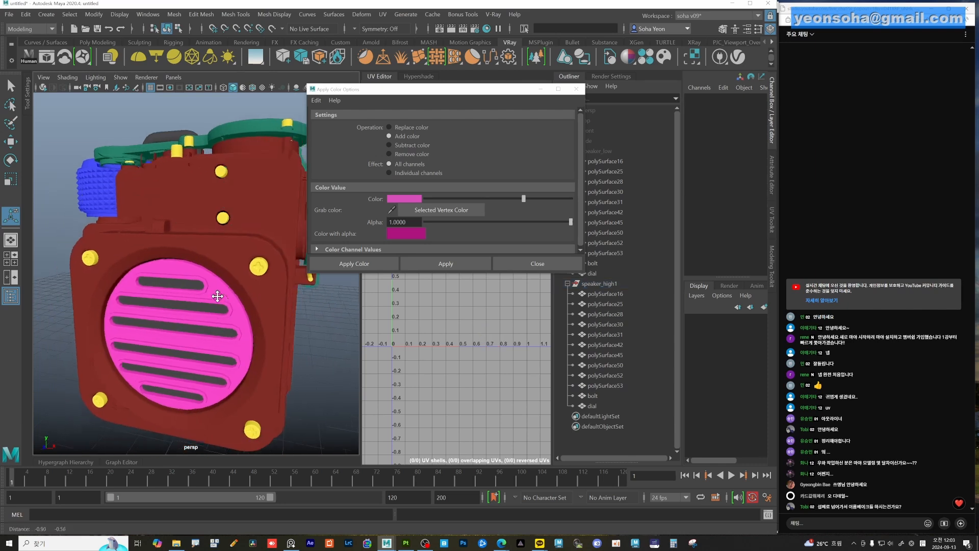
scroll(217, 296, "up", 3)
left_click(212, 316)
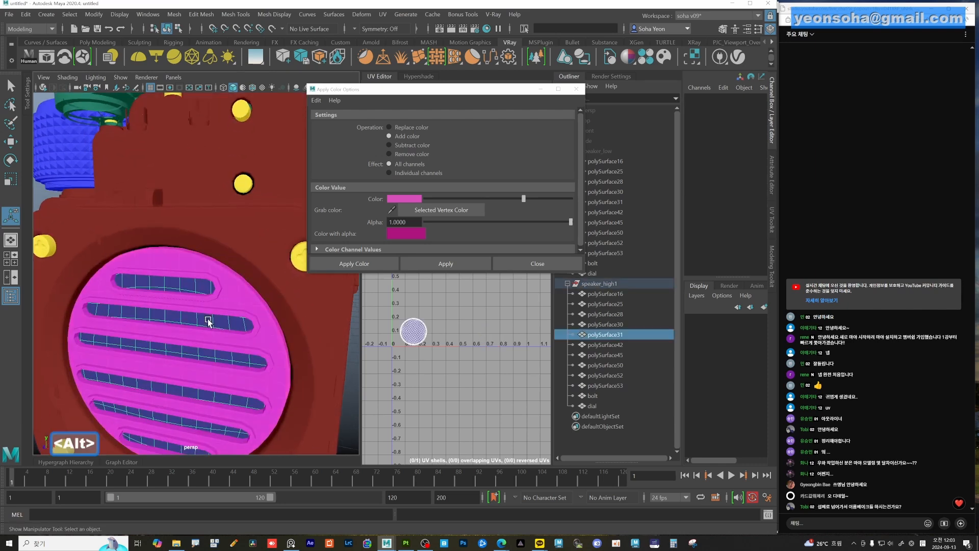
left_click(411, 199)
left_click_drag(513, 195, 518, 195)
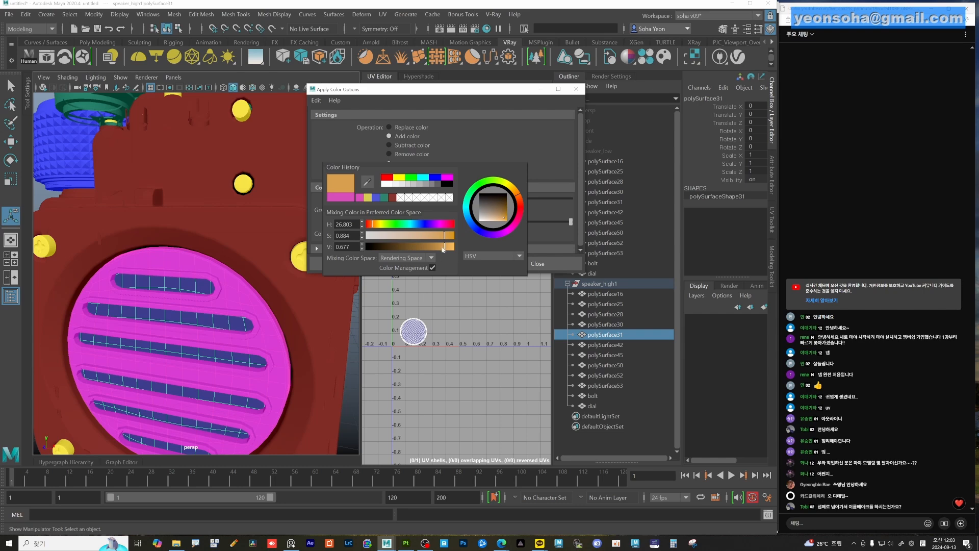
left_click_drag(447, 248, 451, 249)
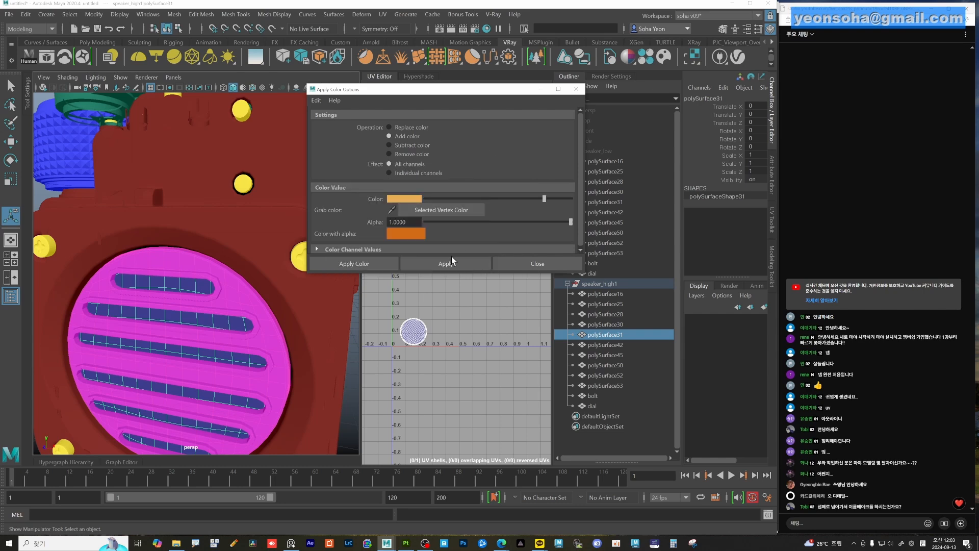
left_click(446, 264)
scroll(204, 285, "down", 5)
left_click(298, 325)
Apply a cyan vertex color with a hue of about 181 and a value of about 0.72 to the carrying handle, polySurface28
left_click_drag(298, 325, 257, 308, "alt")
left_click_drag(453, 92, 424, 101)
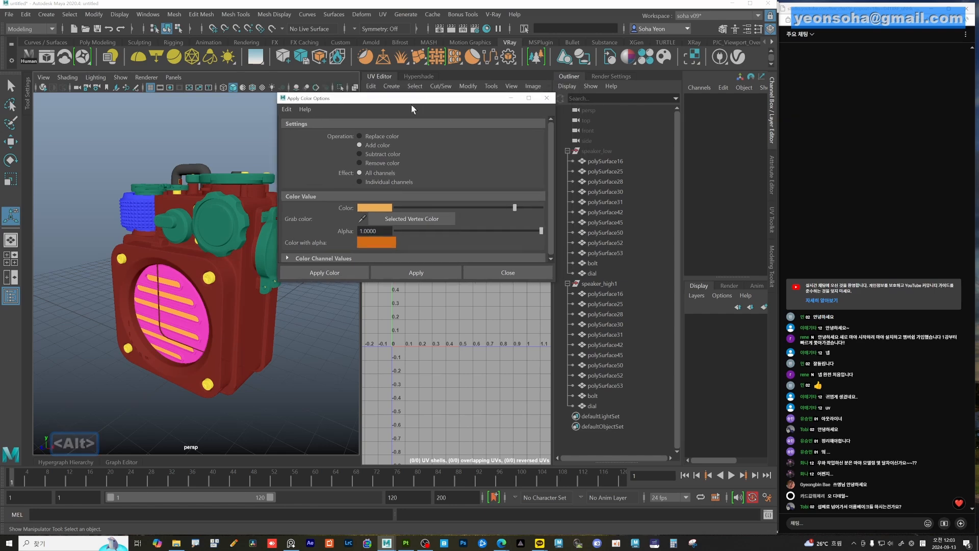
left_click_drag(207, 214, 173, 200, "alt")
left_click(173, 198)
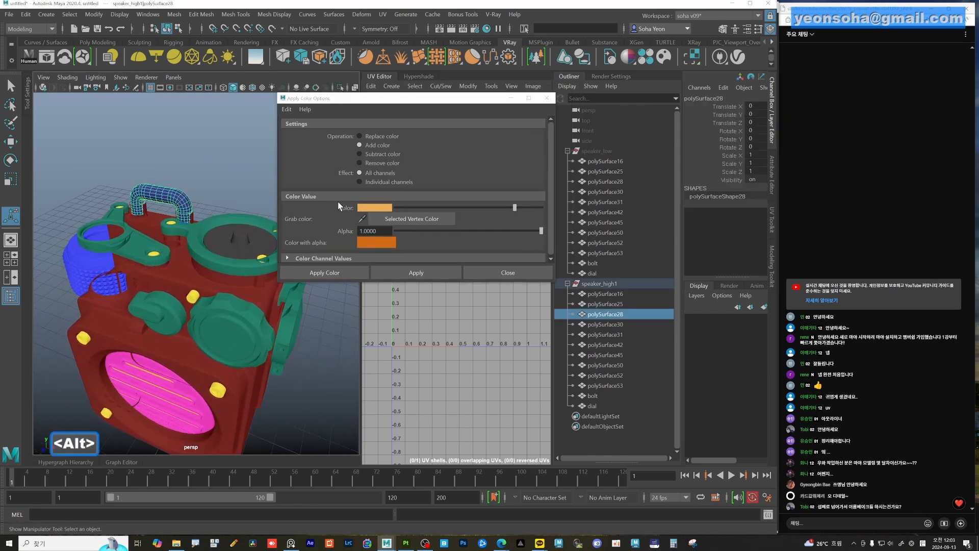
left_click(383, 207)
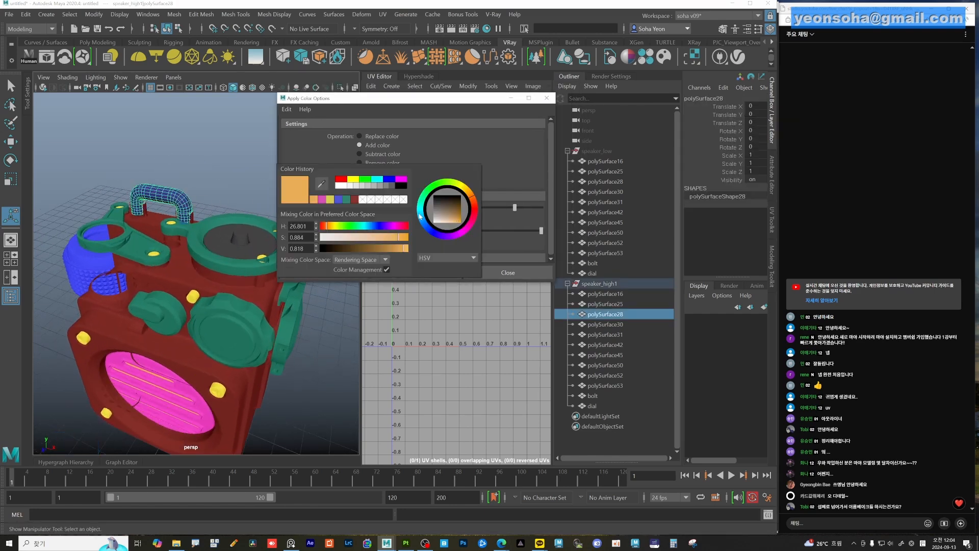
left_click(420, 214)
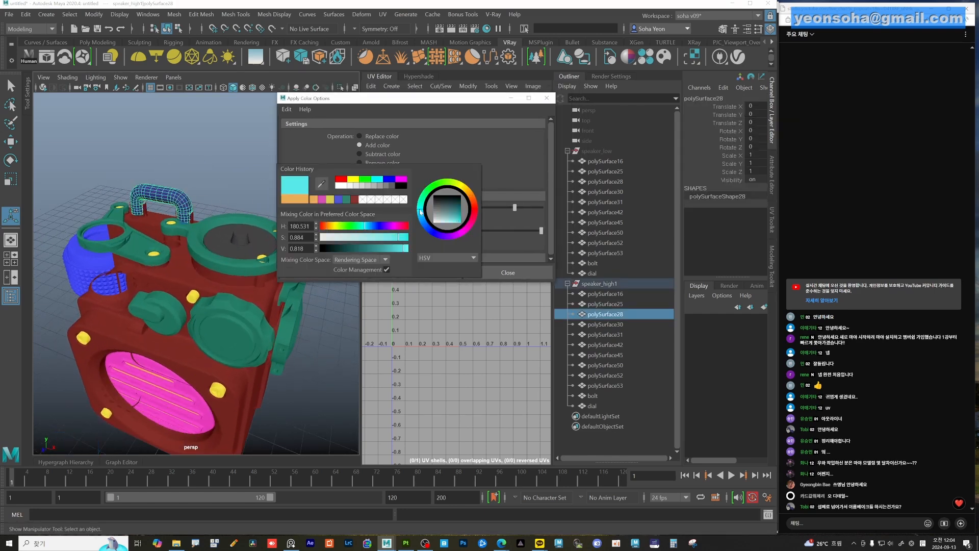
left_click(396, 247)
left_click(393, 270)
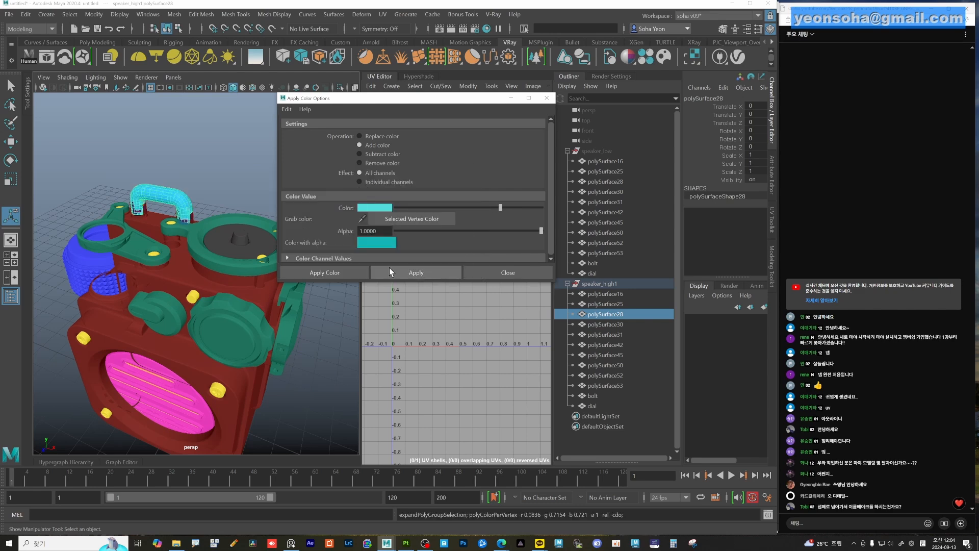
Apply a lime-green vertex color to the small knob at the centre of the top dial, polySurface16
left_click(206, 173)
left_click_drag(247, 224, 179, 253, "alt")
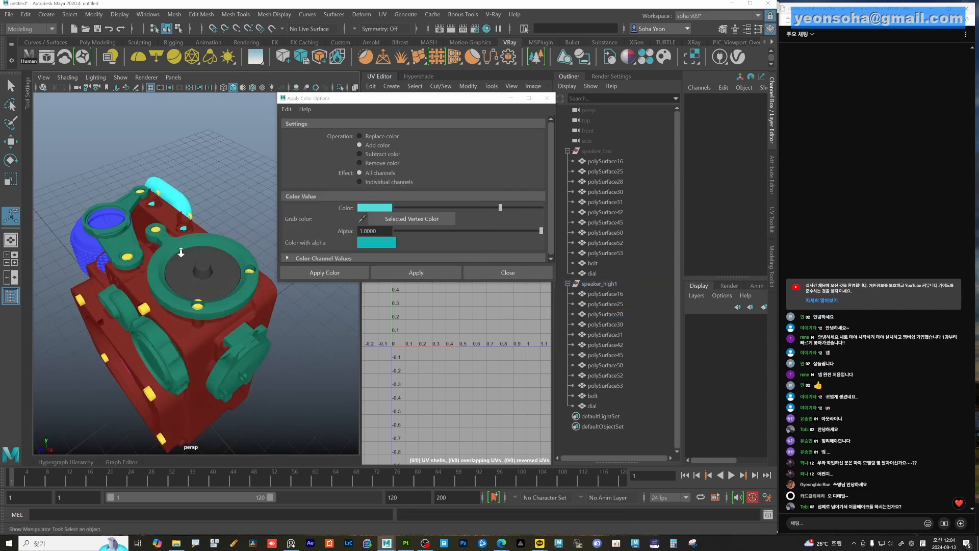
right_click_drag(180, 252, 212, 275, "alt")
left_click(213, 277)
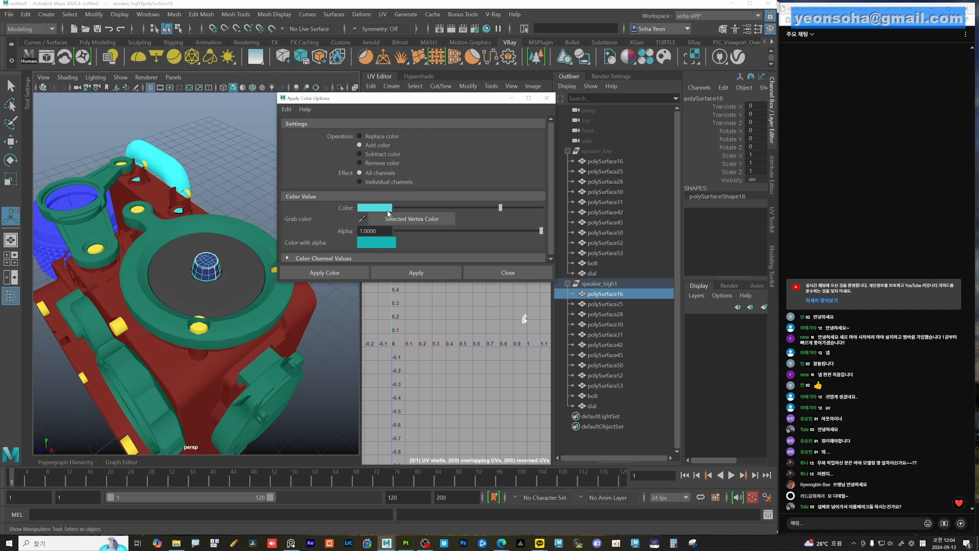
left_click(380, 208)
left_click(344, 229)
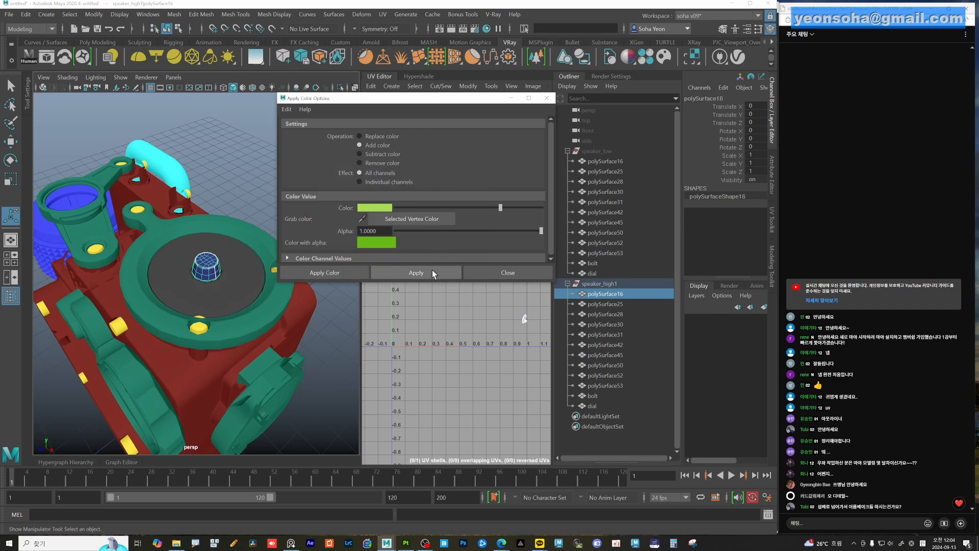
left_click(430, 272)
Apply an orange-red vertex color with a hue of about 5 to the round disc around the knob, polySurface25
left_click(245, 247)
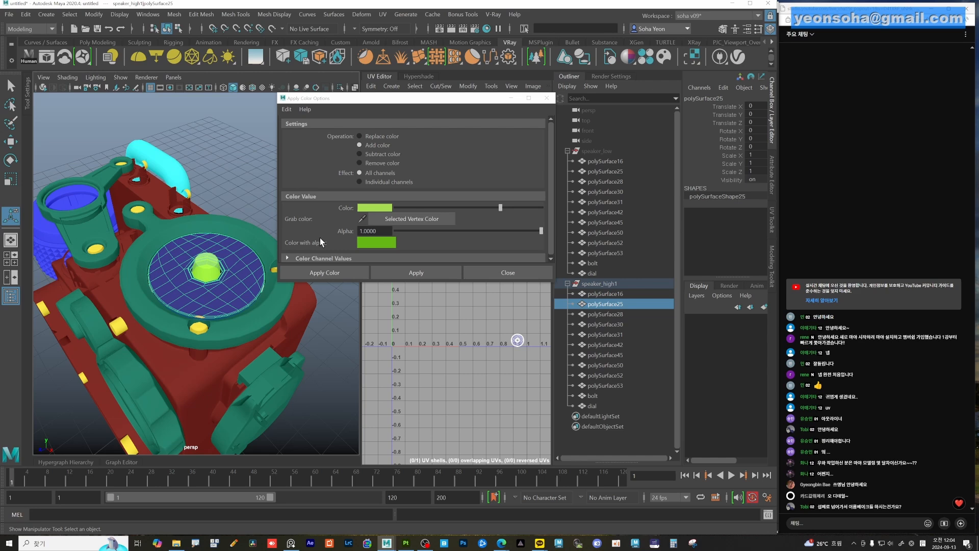
left_click(378, 208)
left_click_drag(335, 236, 330, 234)
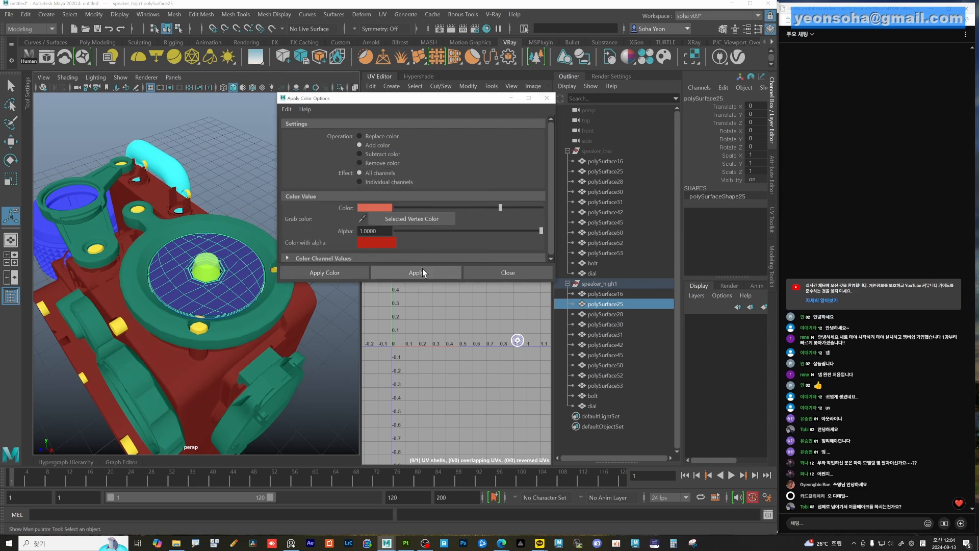
left_click(422, 269)
left_click_drag(217, 280, 197, 259, "alt")
left_click(222, 192)
Apply a blue-violet vertex color with a hue of about 244 and a saturation of 0.954 to the back panel, polySurface45
left_click_drag(221, 192, 191, 283, "alt")
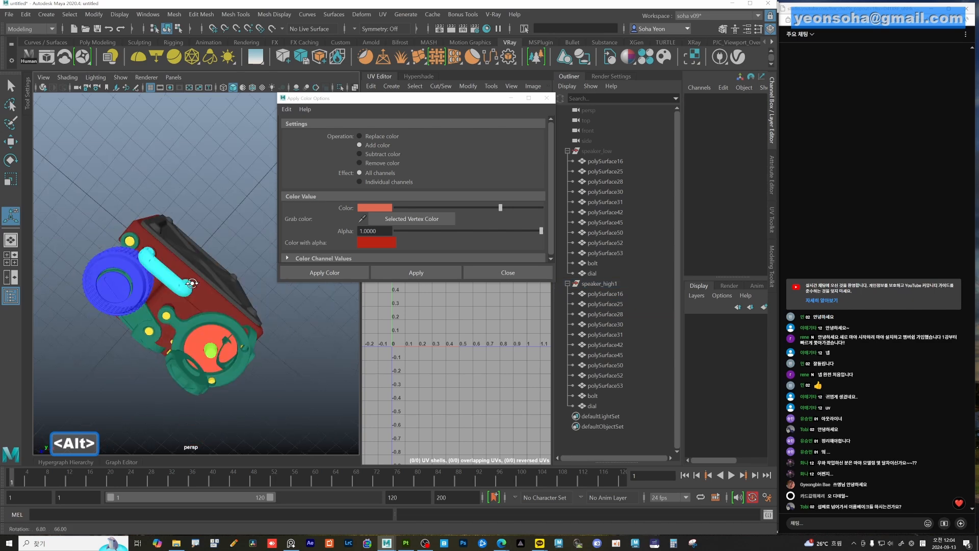
left_click_drag(259, 275, 153, 255, "alt")
left_click(194, 326)
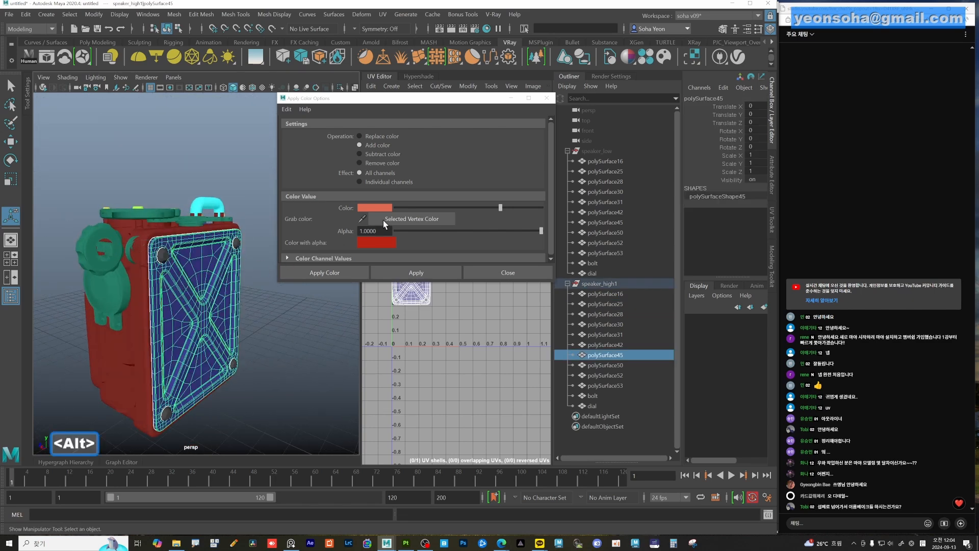
left_click(380, 207)
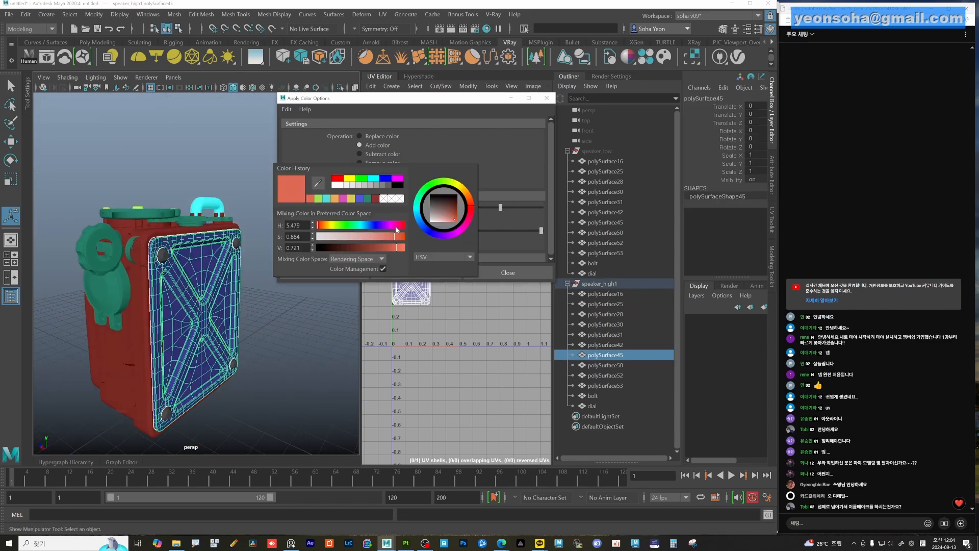
left_click(375, 226)
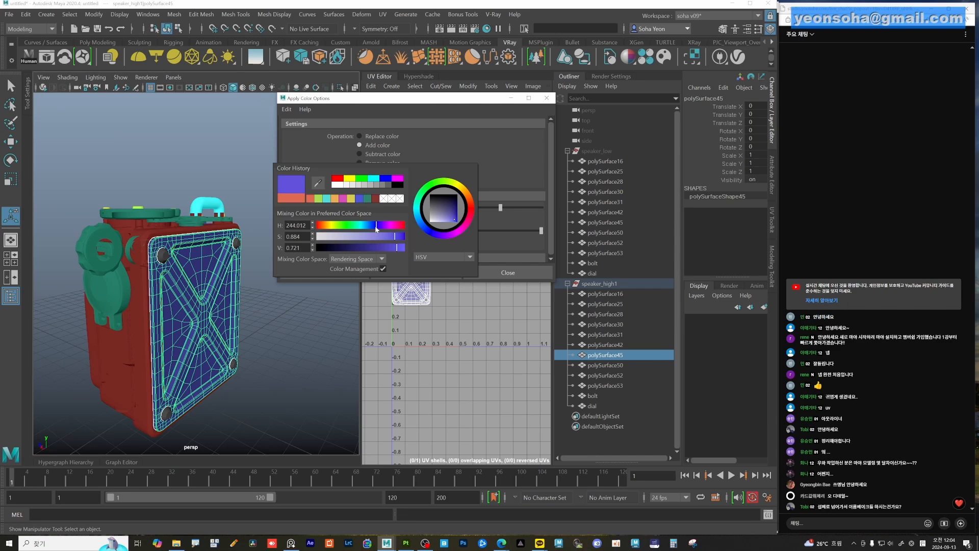
left_click(399, 239)
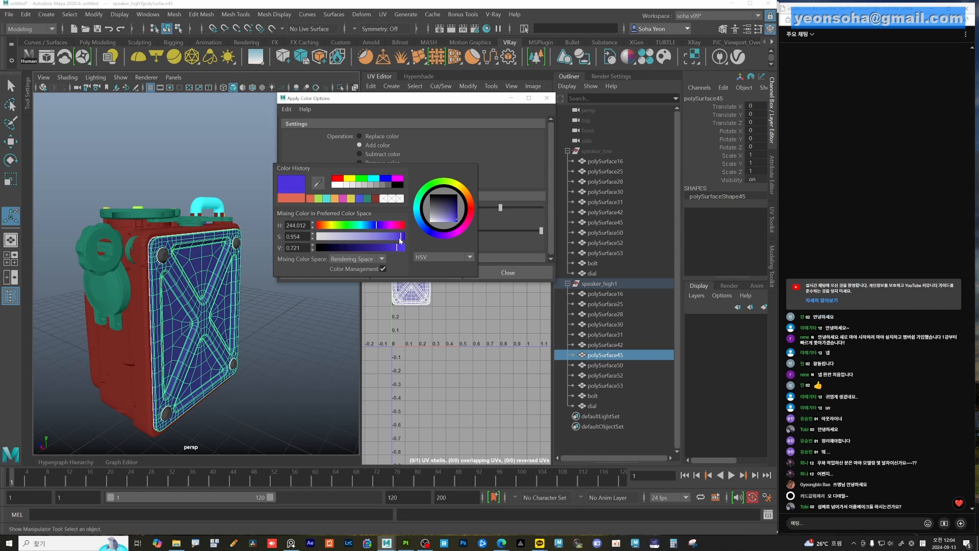
left_click(425, 271)
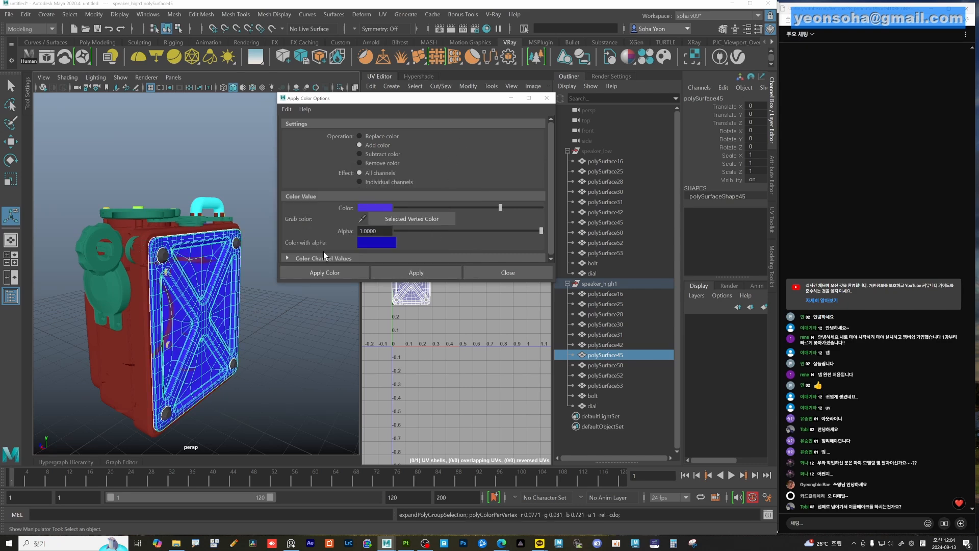
Apply a pure red vertex color to the four round corner screws on the back panel, polySurface50
mouse_move(170, 243)
left_mouse_down("alt")
mouse_move(193, 266)
mouse_move(225, 179)
mouse_move(175, 262)
left_mouse_up("alt")
left_click(225, 179)
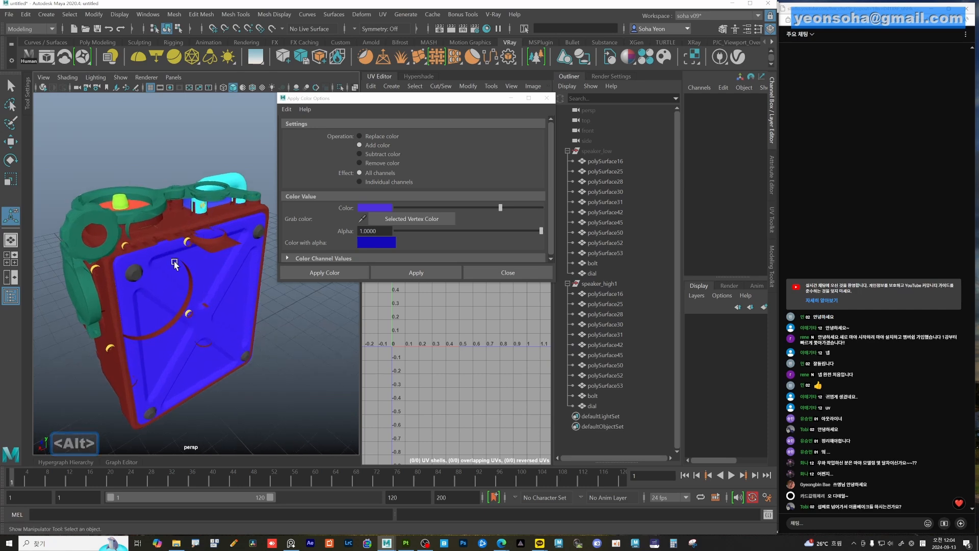
left_click(135, 274)
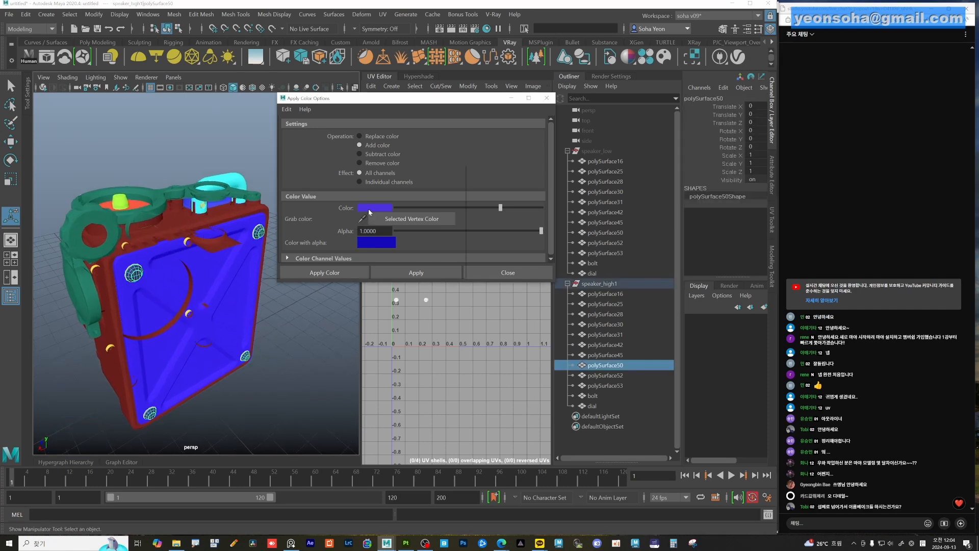
left_click(368, 207)
left_click_drag(363, 230, 373, 249)
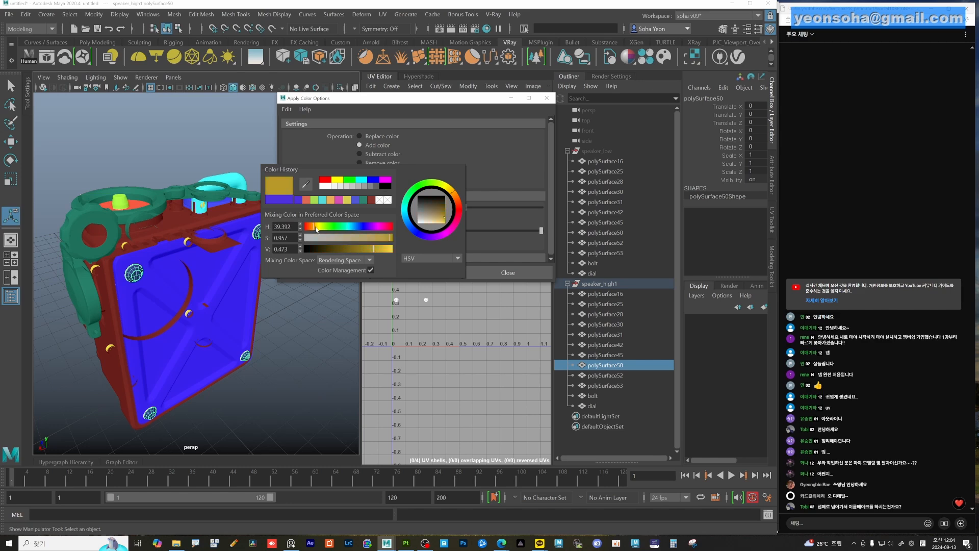
left_click_drag(316, 229, 309, 230)
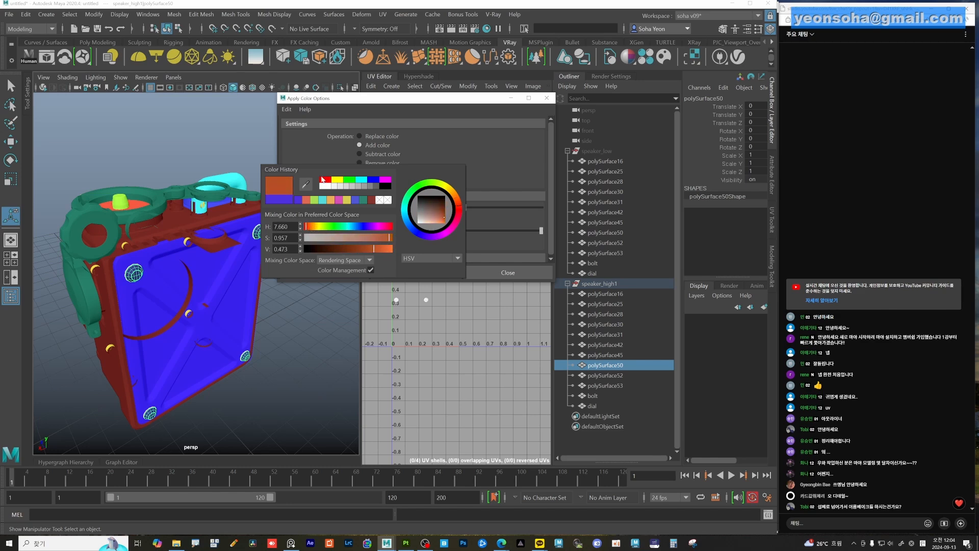
left_click(323, 180)
left_click(385, 268)
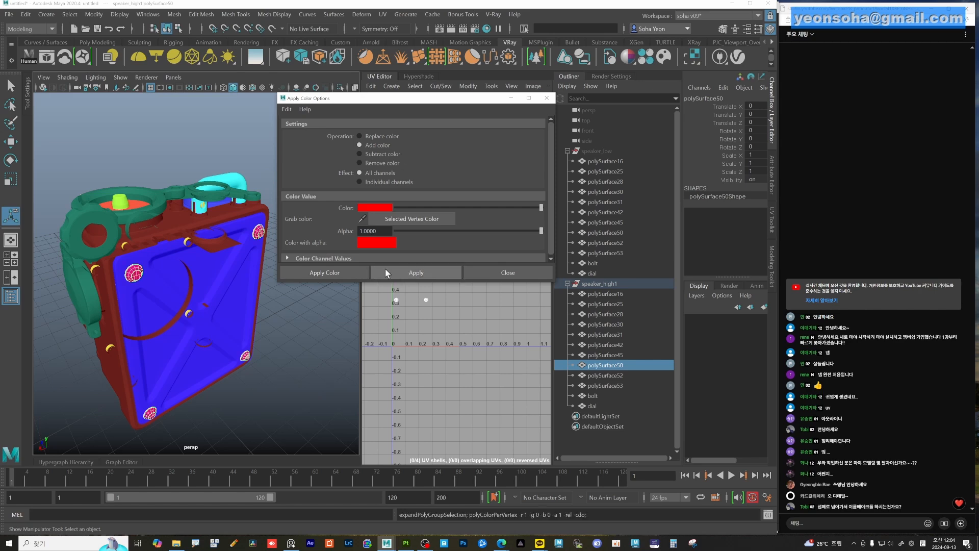
Apply a near-black vertex color with a value of 0.014 to the two round feet under the body, polySurface42
scroll(253, 314, "down", 5)
left_click(246, 341)
left_click_drag(156, 301, 303, 306, "alt")
left_click_drag(256, 261, 214, 262, "alt")
left_click(203, 265)
left_click(375, 208)
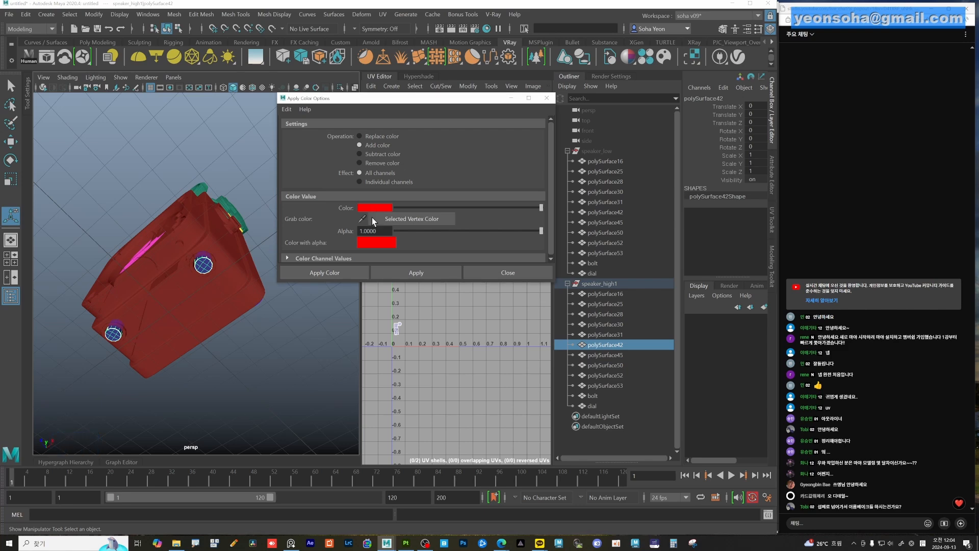
left_click_drag(396, 259, 324, 259)
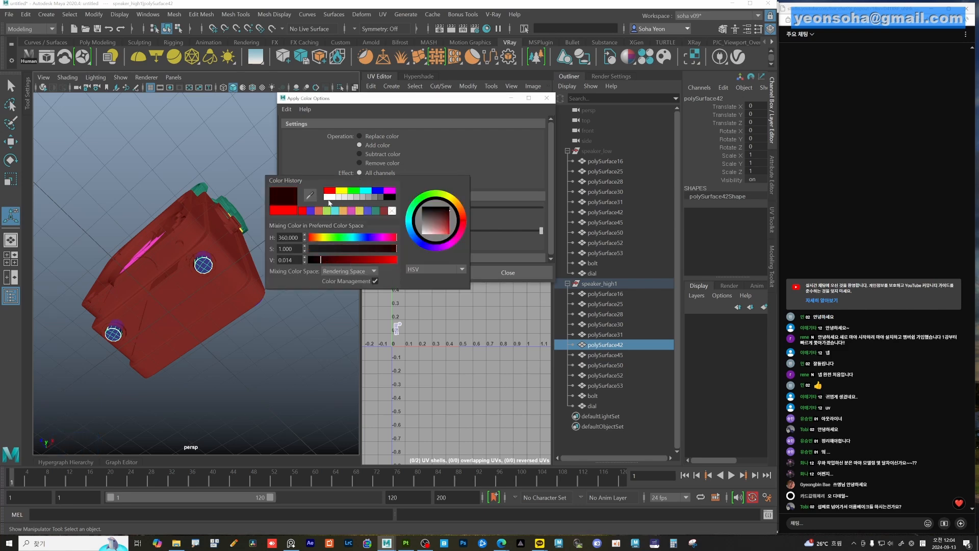
left_click(411, 272)
left_click(220, 173)
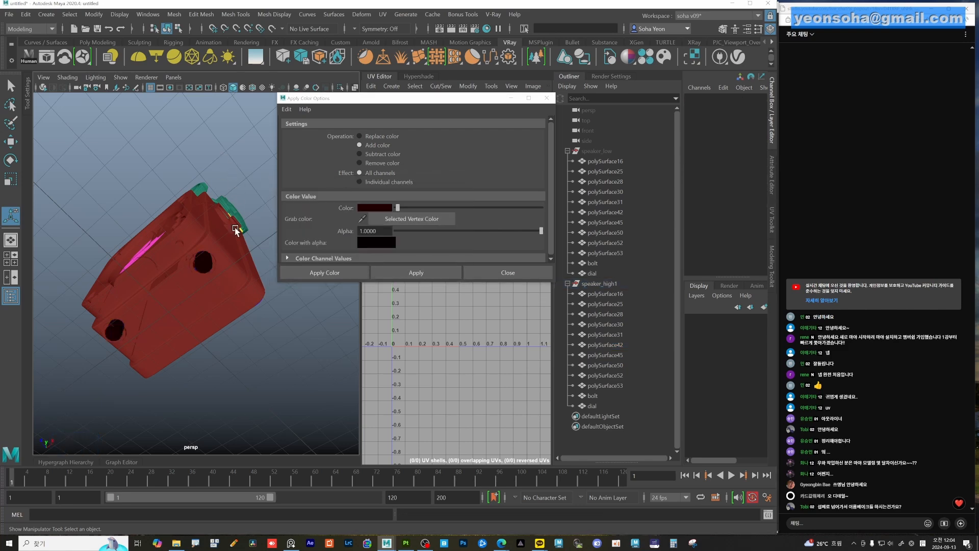
Examine the speaker_high1 parts one by one in wireframe, from polySurface16 to dial, and return to the shaded view
left_click_drag(236, 230, 215, 286, "alt")
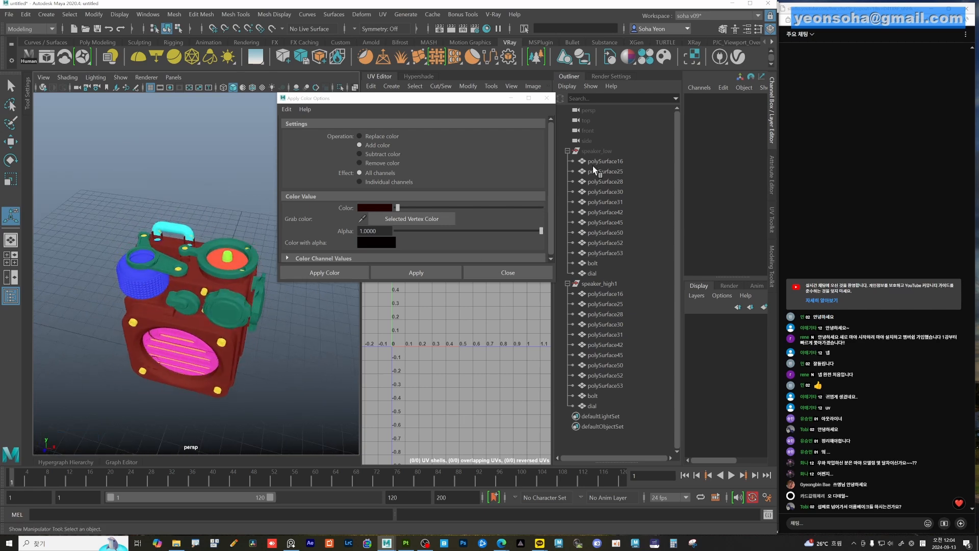
left_click_drag(266, 347, 269, 341, "alt")
left_click(598, 295)
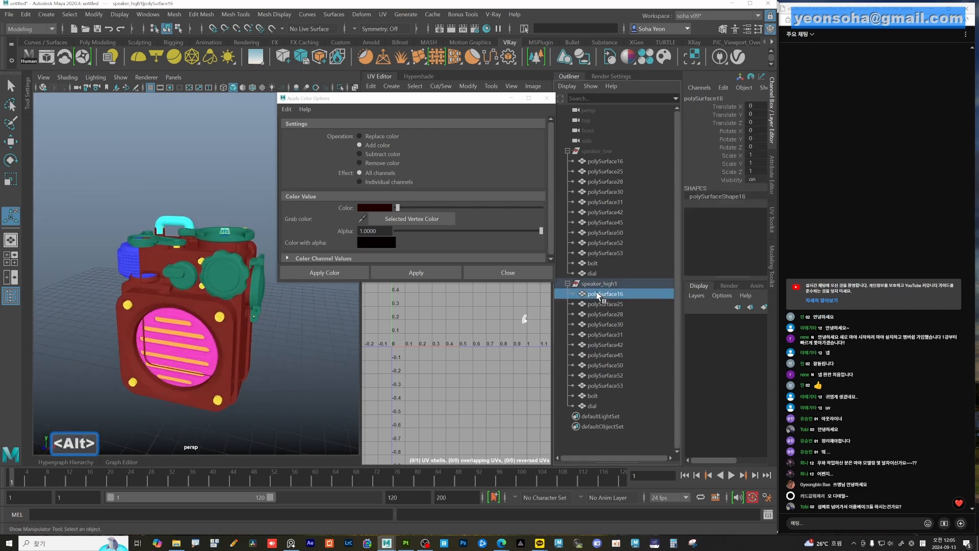
left_click(303, 341)
key("4")
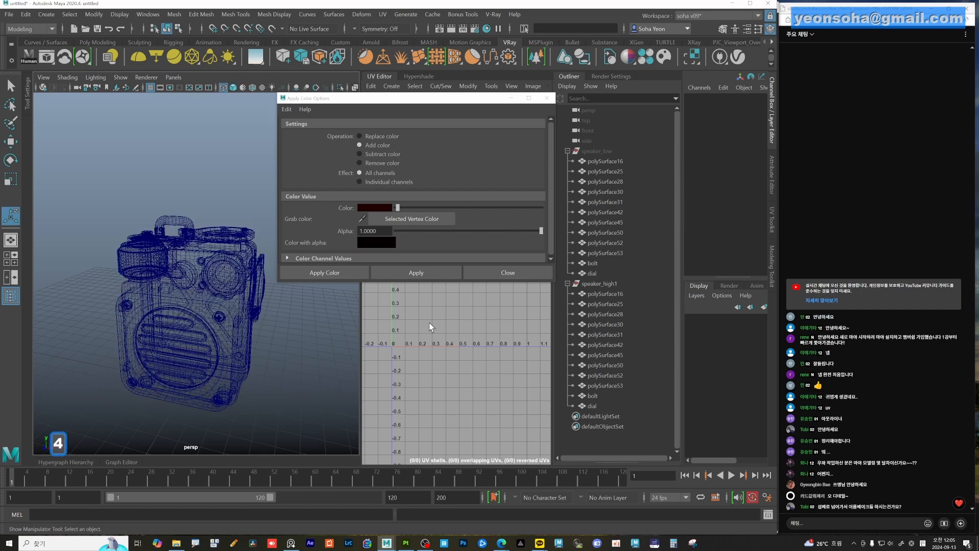
left_click(607, 293)
left_click(607, 303)
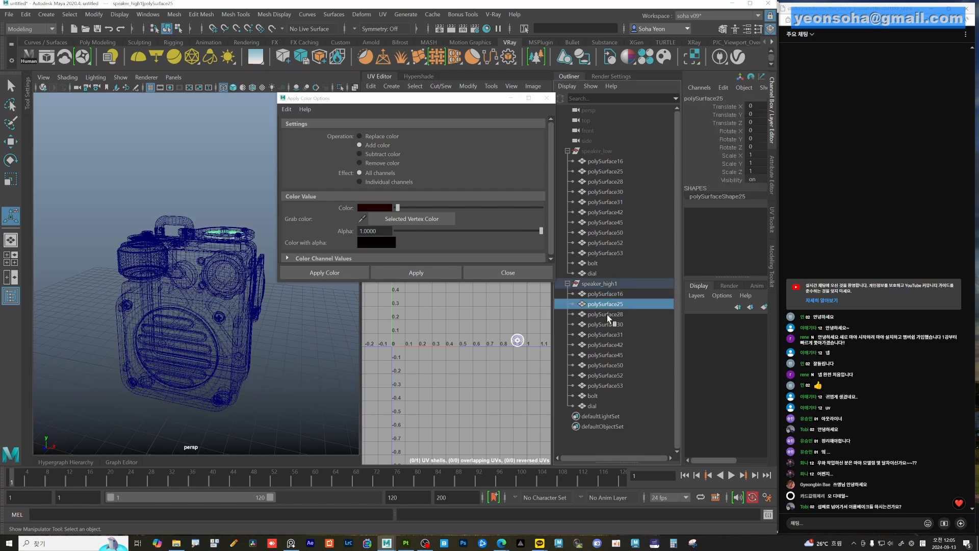
left_click(610, 323)
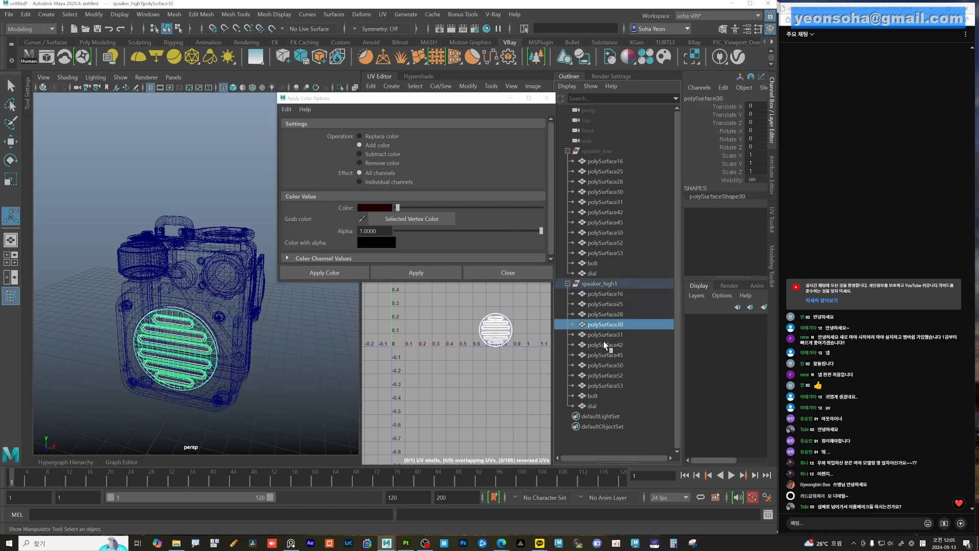
left_click(606, 334)
left_click(607, 345)
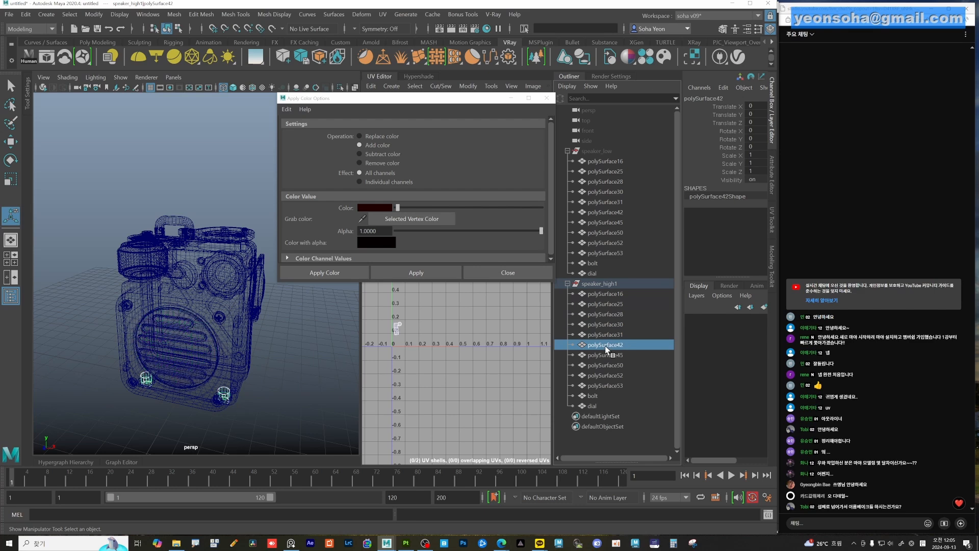
left_click(605, 354)
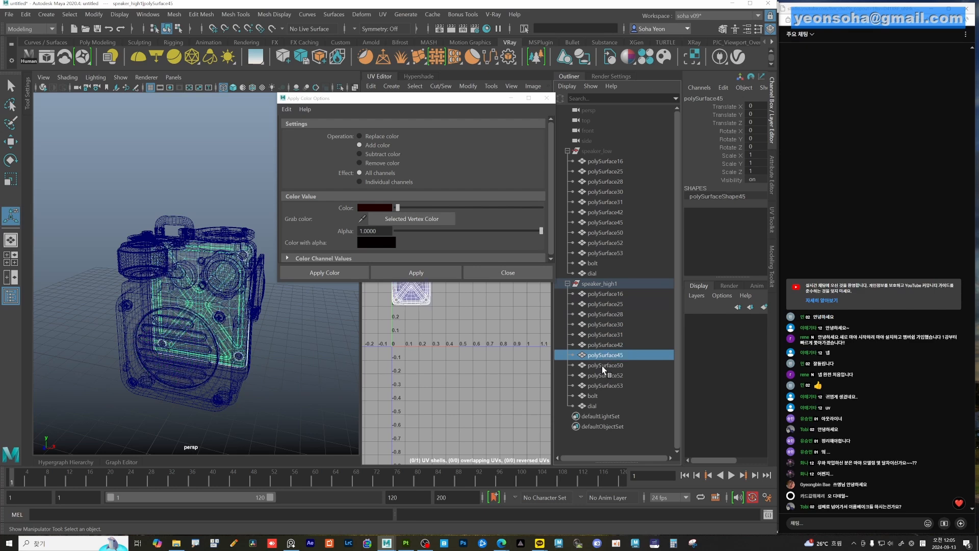
left_click(603, 365)
left_click(604, 376)
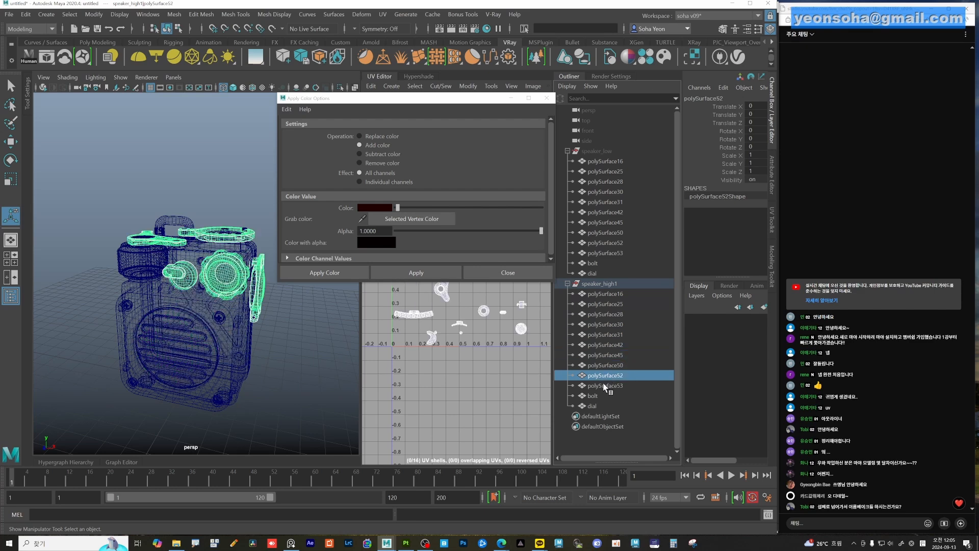
left_click(610, 386)
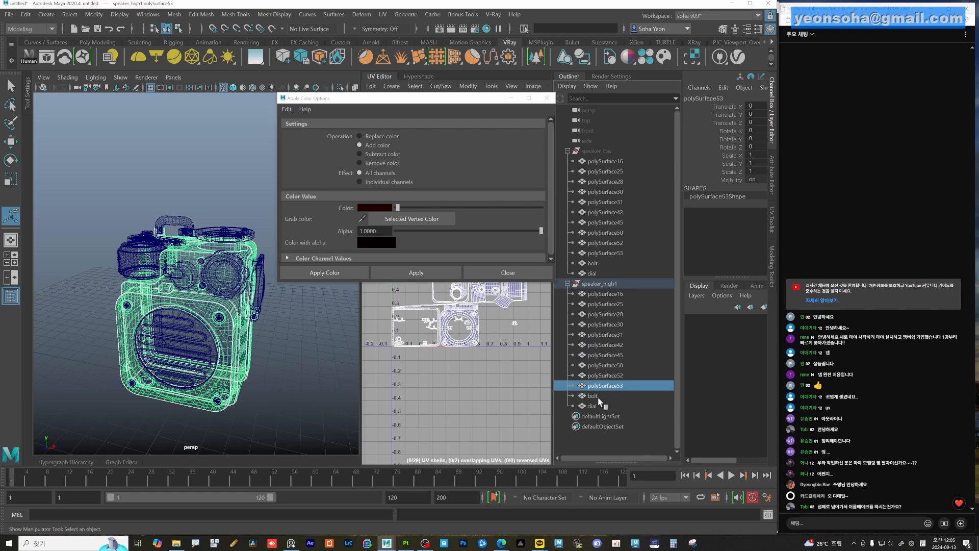
left_click(597, 397)
left_click(593, 405)
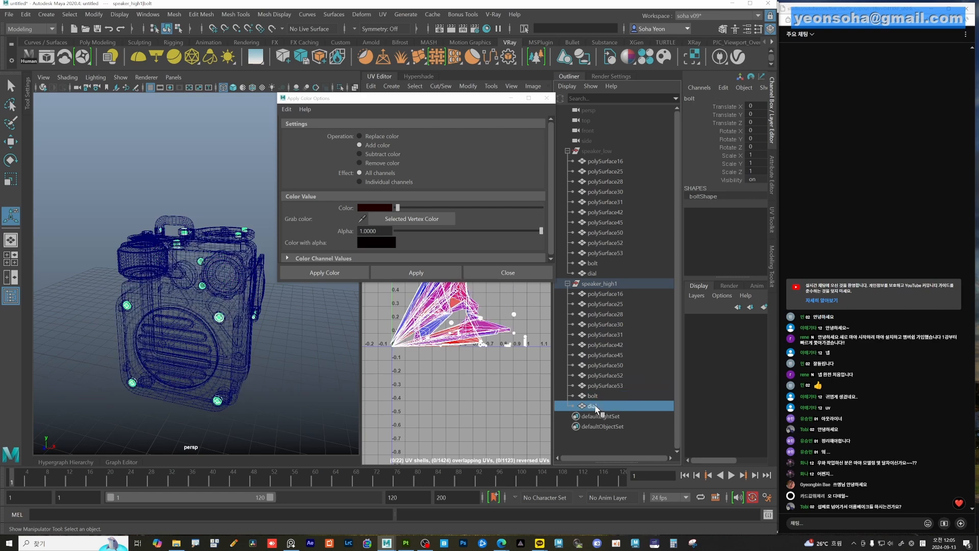
left_click(323, 360)
key("5")
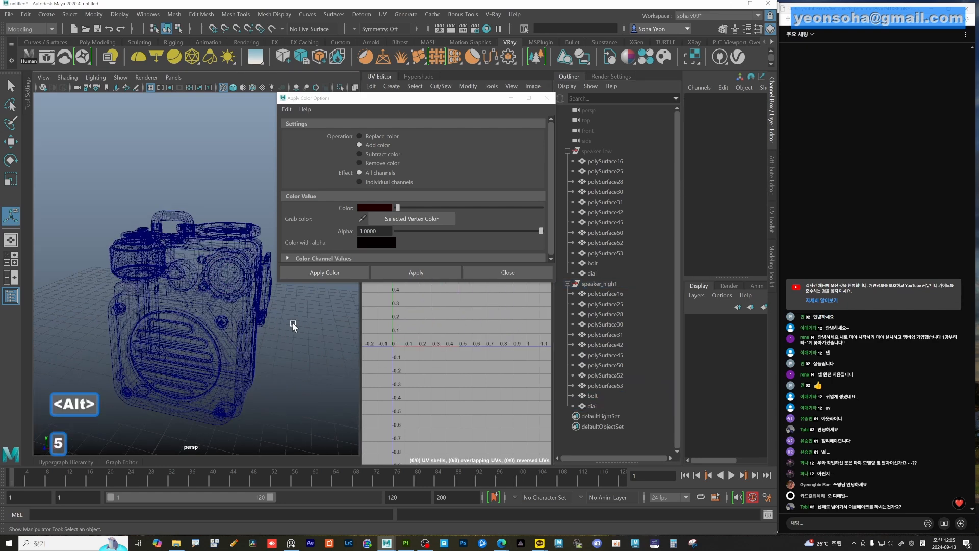
mouse_move(275, 329)
left_mouse_down("alt")
mouse_move(228, 339)
mouse_move(232, 352)
mouse_move(293, 372)
mouse_move(307, 329)
mouse_move(337, 325)
left_mouse_up("alt")
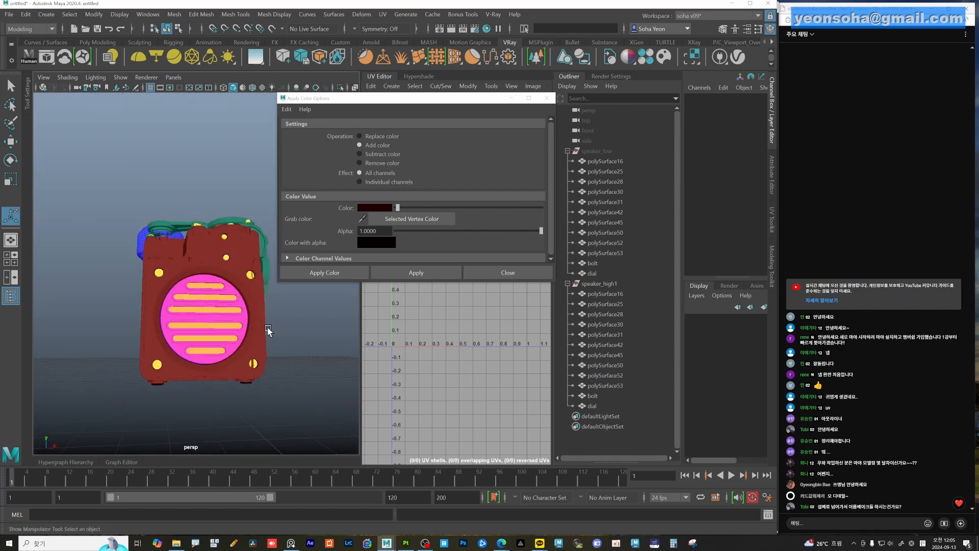
Close the vertex color options and hide the whole speaker_high1 group
left_click(470, 271)
left_click_drag(312, 291, 297, 310, "alt")
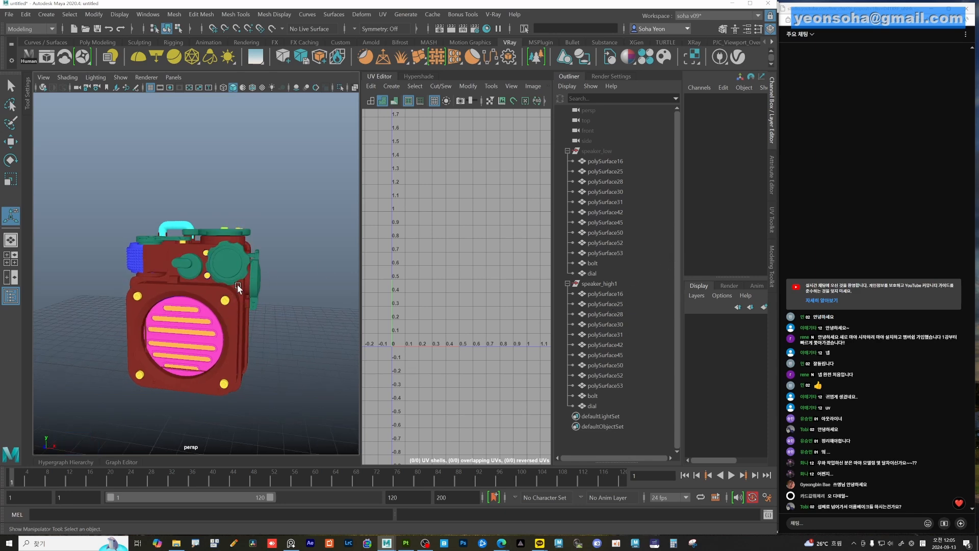
left_click_drag(237, 283, 253, 312, "alt")
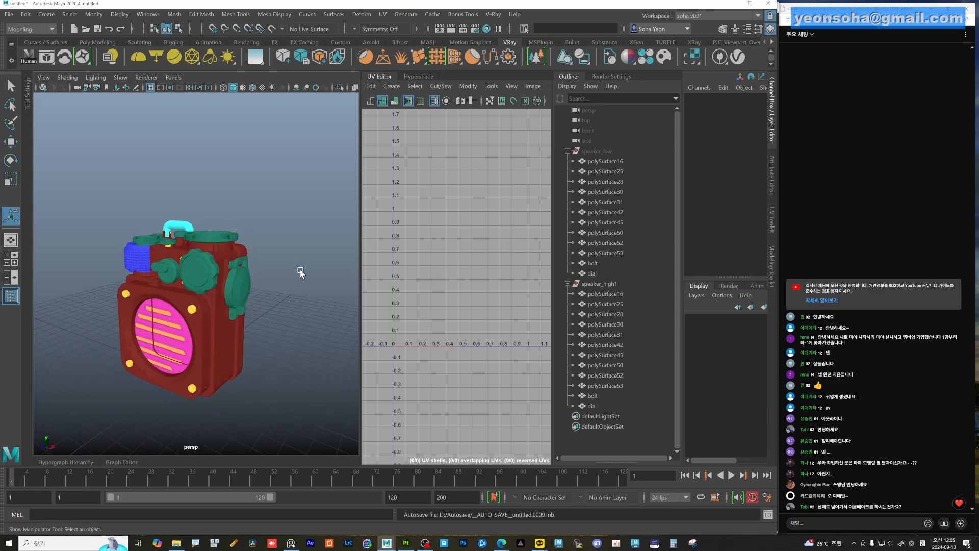
left_click(600, 283)
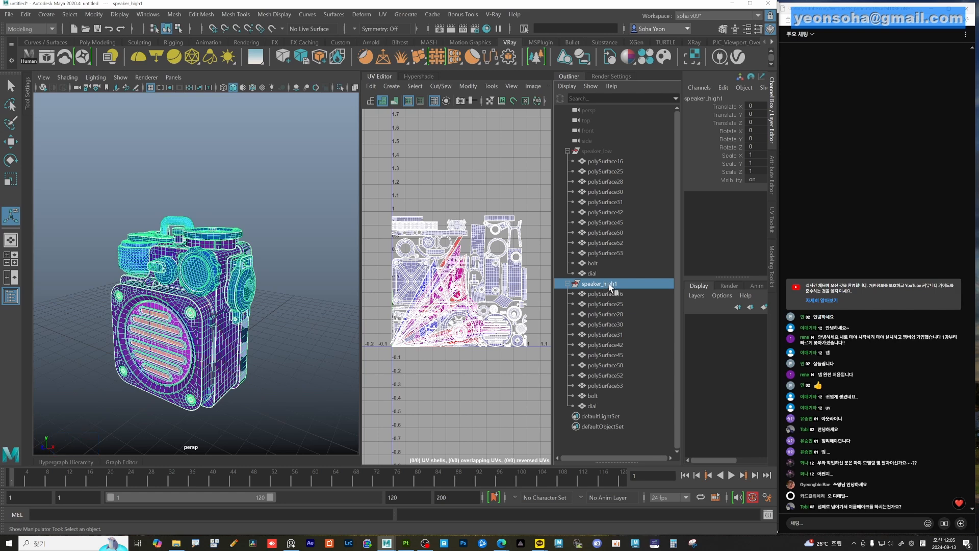
key("h")
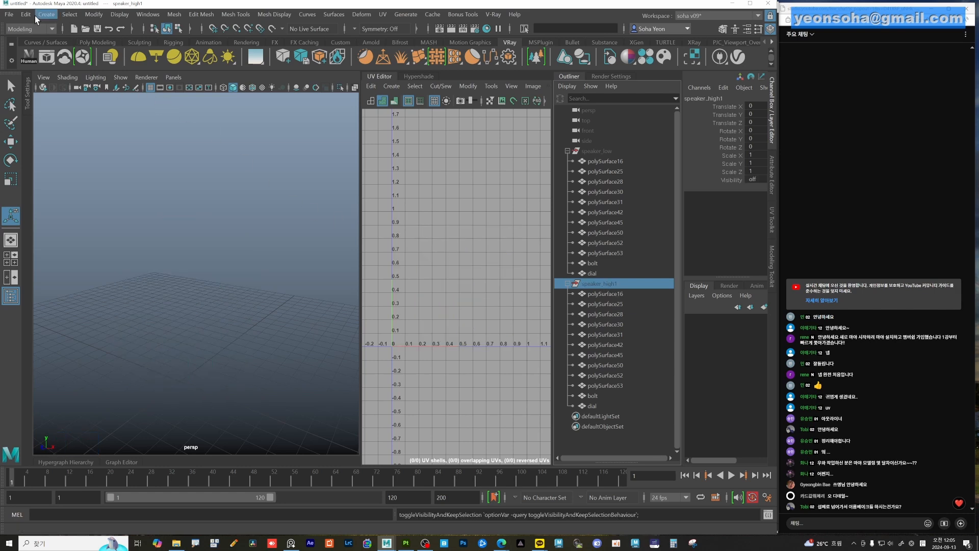
Save the scene as speaker_v01 in the Radio_speaker project's scenes folder
left_click(98, 29)
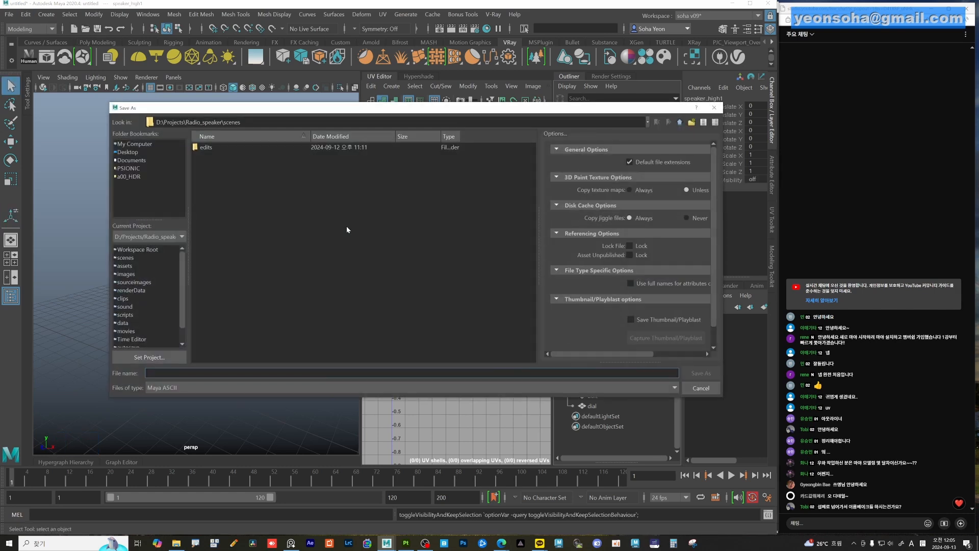
type("speak")
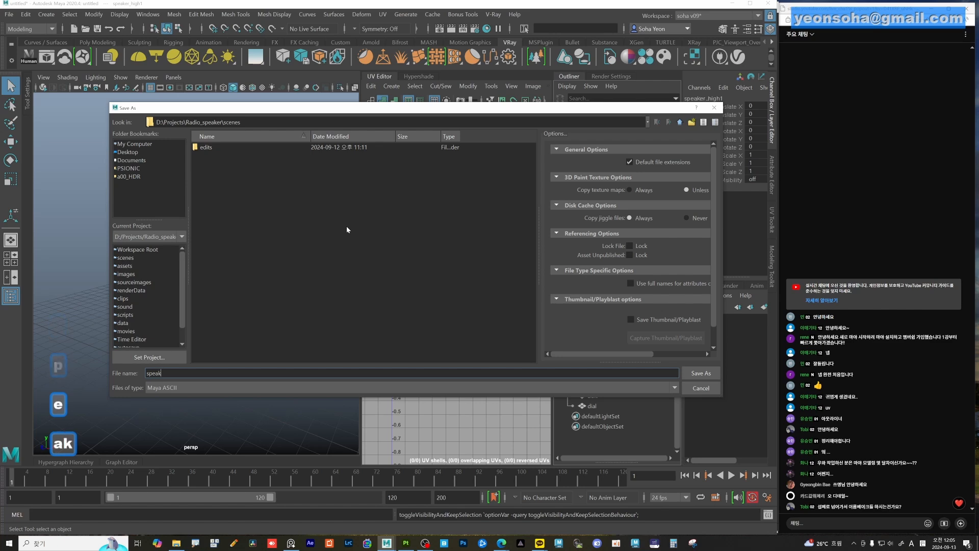
type("er_v")
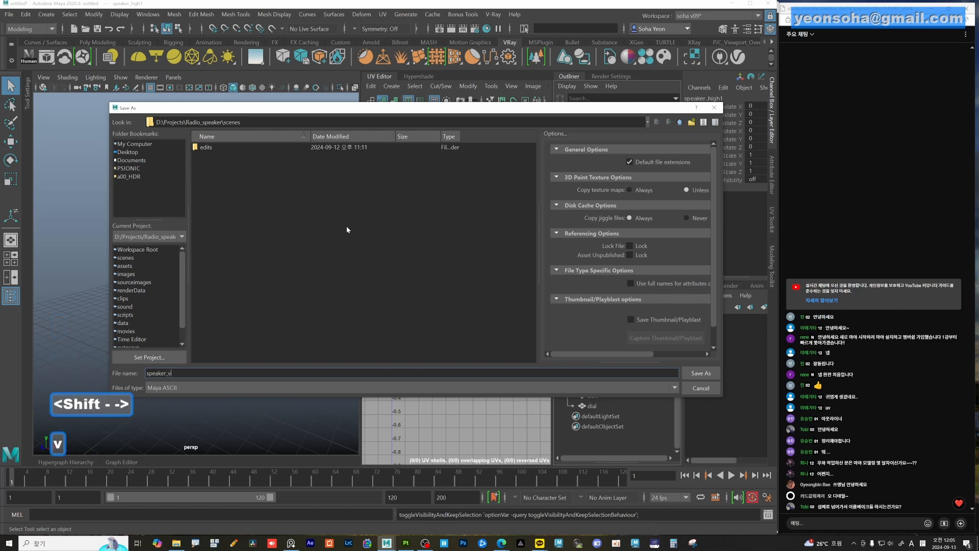
type("01")
key("Return")
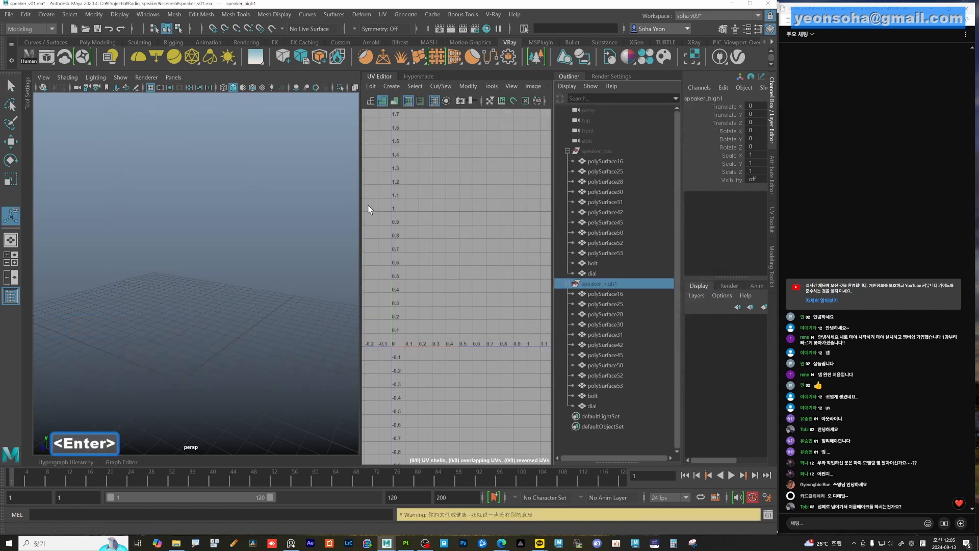
Show the hidden speaker_low group, select all its parts and inspect the front grille's wireframe
left_click(596, 151)
key("h")
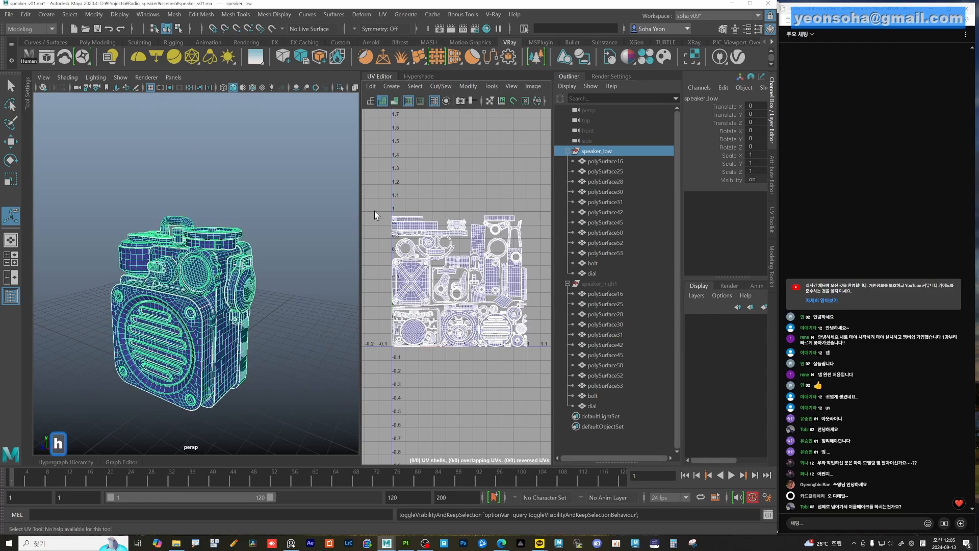
left_click_drag(119, 232, 265, 331)
right_click_drag(266, 331, 288, 328, "alt")
left_click_drag(288, 328, 265, 328, "alt")
right_click_drag(265, 328, 306, 324, "alt")
middle_click_drag(189, 311, 240, 305, "alt")
right_click_drag(239, 305, 266, 299, "alt")
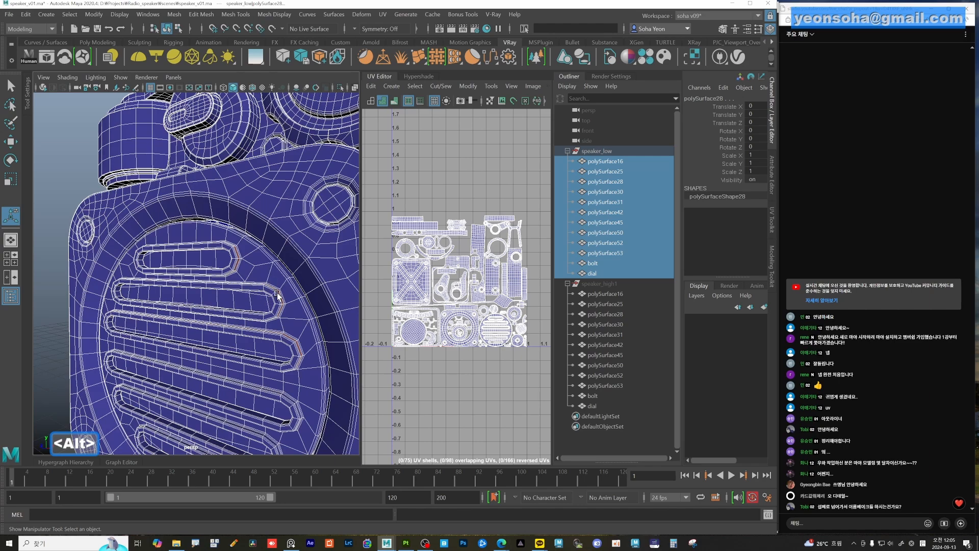
right_click_drag(314, 325, 178, 301, "alt")
left_click_drag(178, 301, 220, 285, "alt")
right_click_drag(220, 286, 253, 293, "alt")
Turn on smooth mesh preview for all the low-poly parts and inspect the speaker deselected in shaded view
key("3")
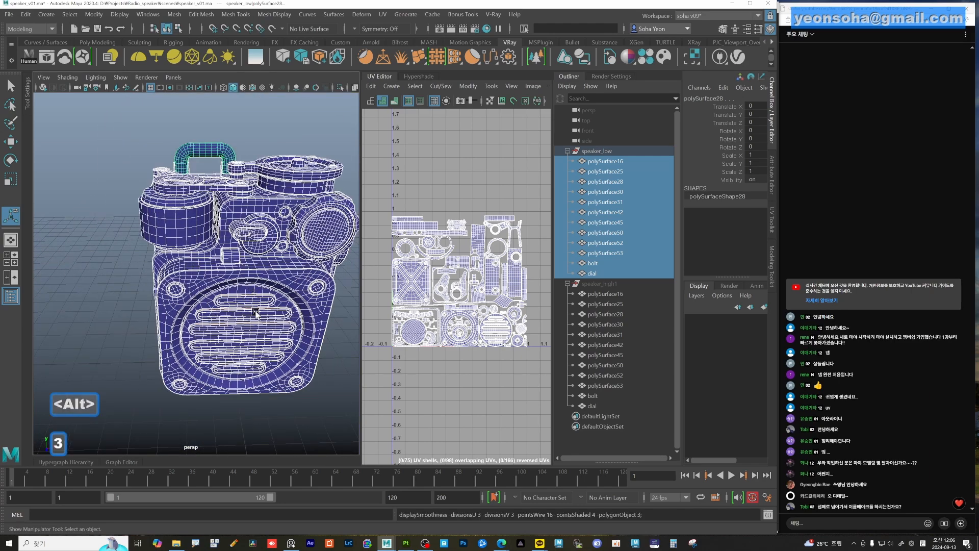
scroll(253, 309, "up", 5)
left_click_drag(245, 307, 221, 294, "alt")
right_click_drag(248, 278, 169, 279, "alt")
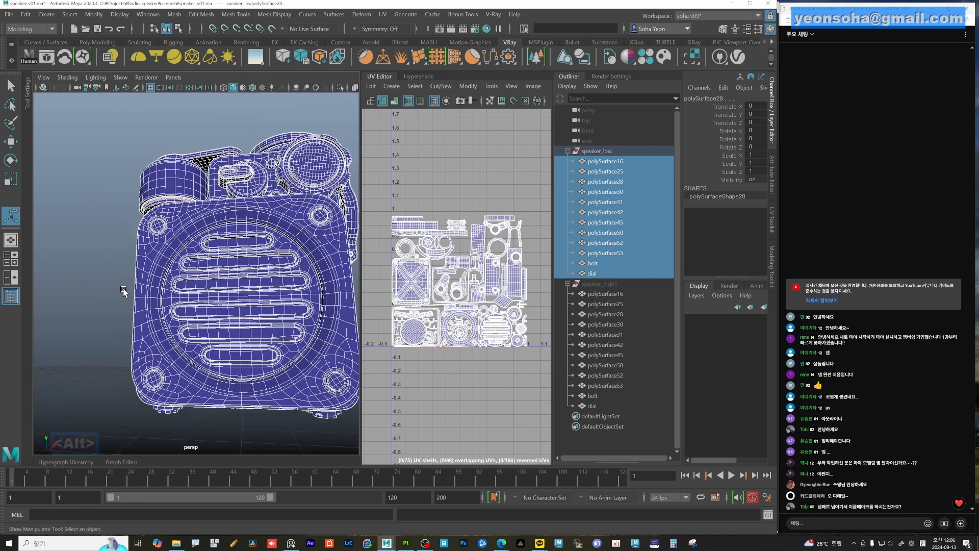
left_click(124, 291)
left_click_drag(98, 291, 239, 302, "alt")
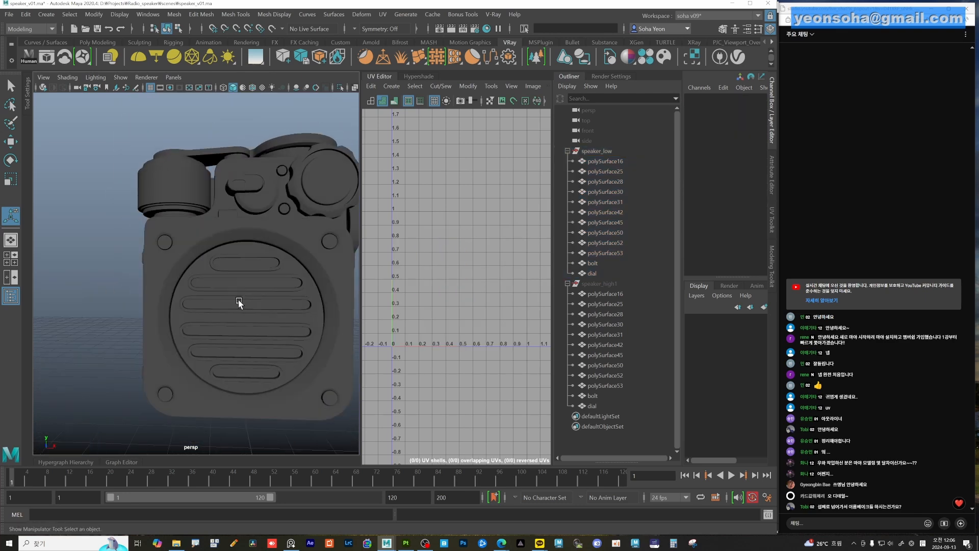
left_click(238, 301)
middle_click_drag(262, 301, 234, 298, "alt")
right_click_drag(234, 299, 216, 260, "alt")
Select the low-poly parts except polySurface42, return them to unsmoothed display and examine the wireframe
left_click_drag(107, 144, 307, 329)
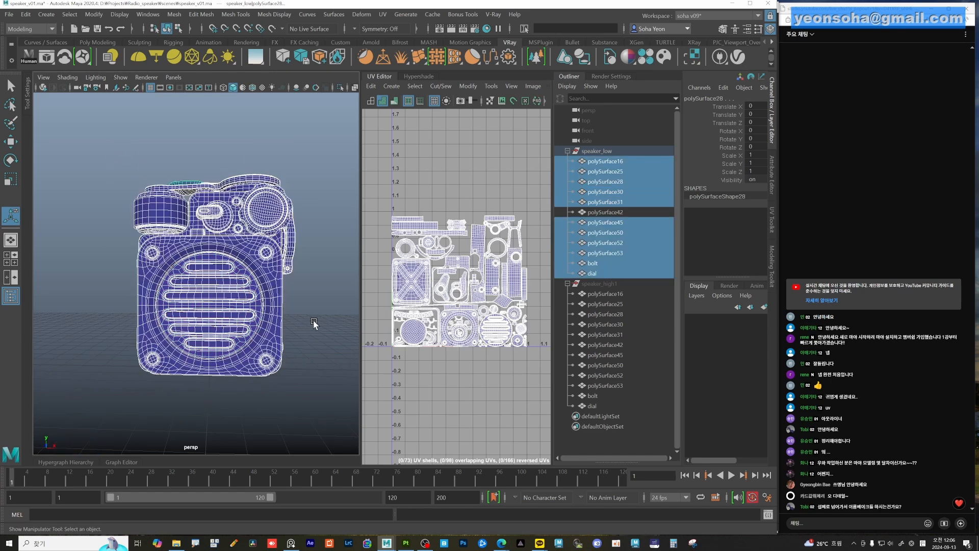
key("1")
right_click_drag(295, 290, 321, 301, "alt")
left_click_drag(233, 297, 213, 294, "alt")
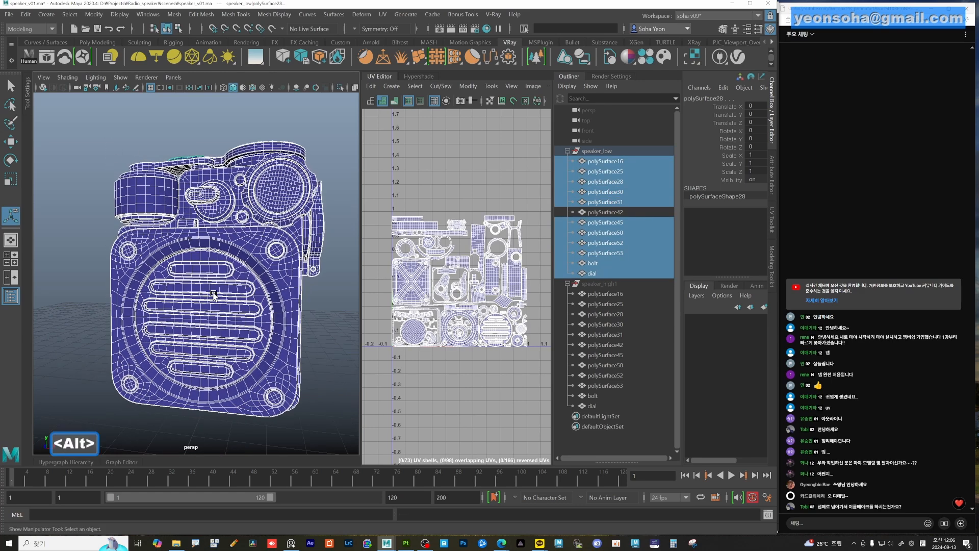
scroll(220, 290, "up", 6)
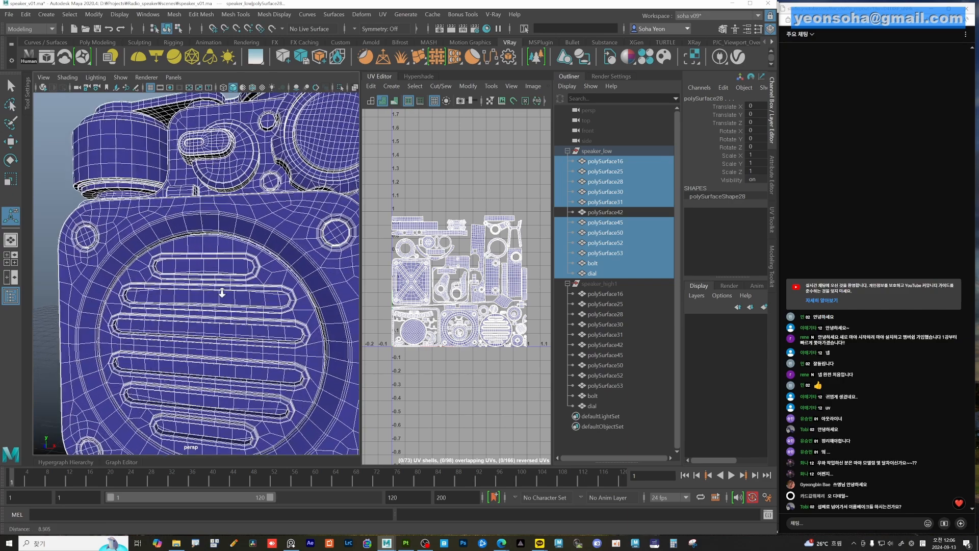
right_click_drag(262, 310, 189, 306, "alt")
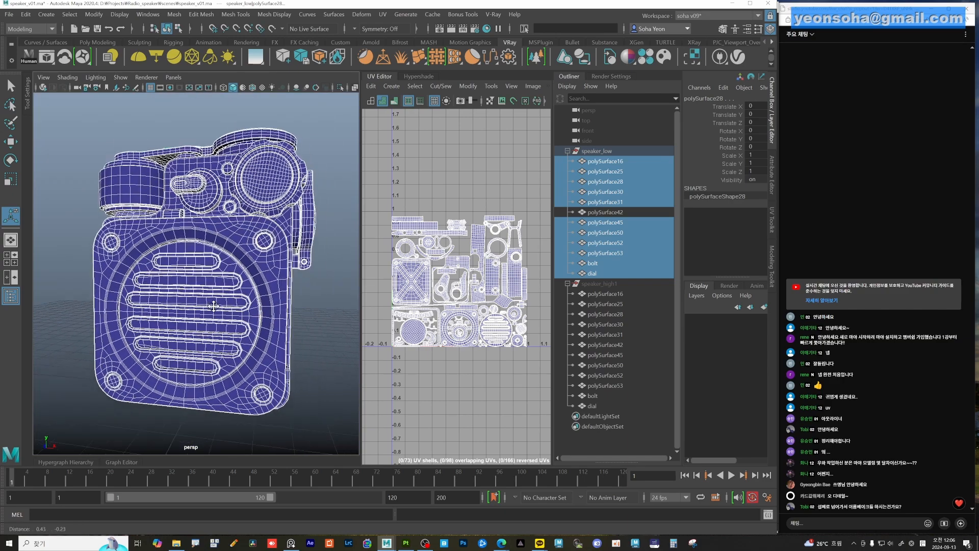
left_click_drag(190, 306, 170, 302, "alt")
right_click_drag(171, 302, 236, 312, "alt")
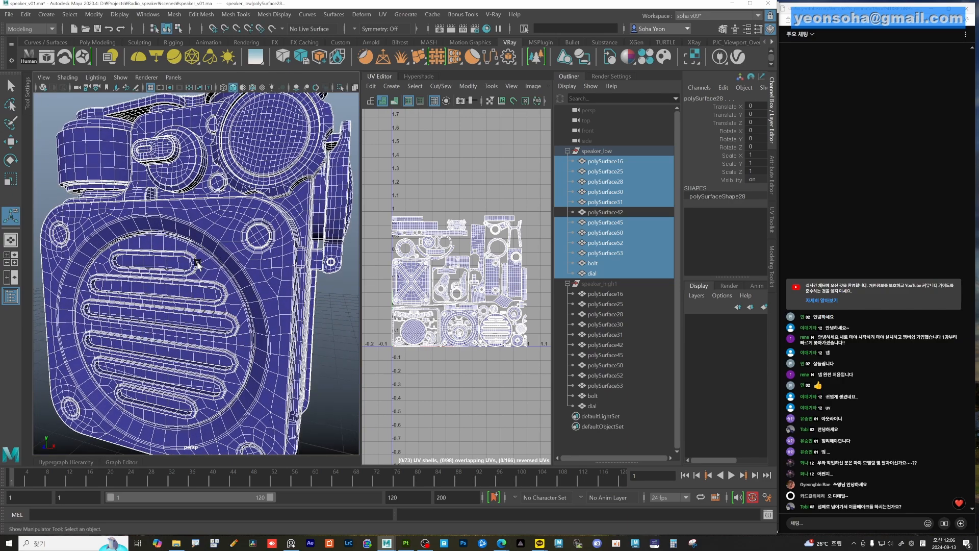
scroll(197, 264, "down", 3)
left_click_drag(237, 287, 158, 215, "alt")
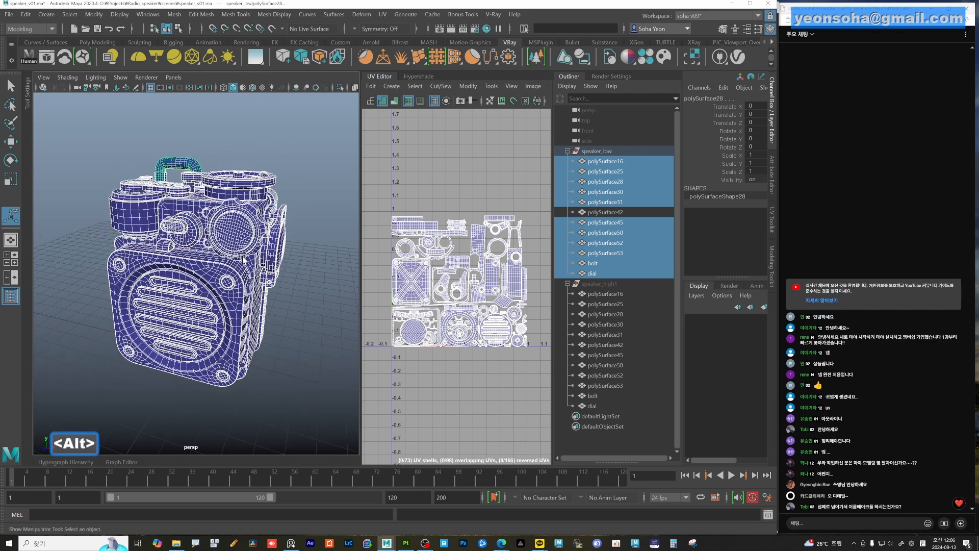
Reset the mesh Smooth options, examine the UV shell borders and set UV Boundary Smoothing to Preserve Edges and Corners
left_click(174, 14)
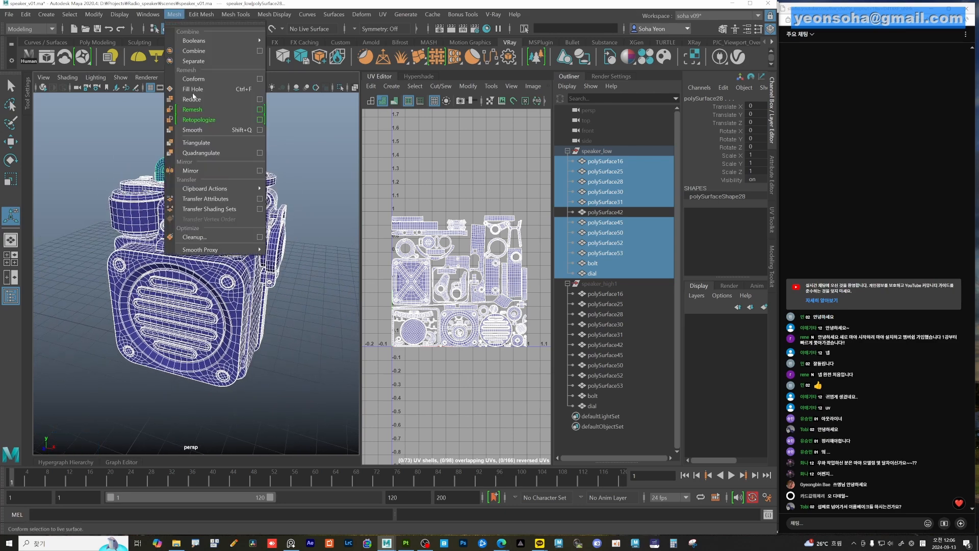
left_click(260, 130)
left_click(287, 109)
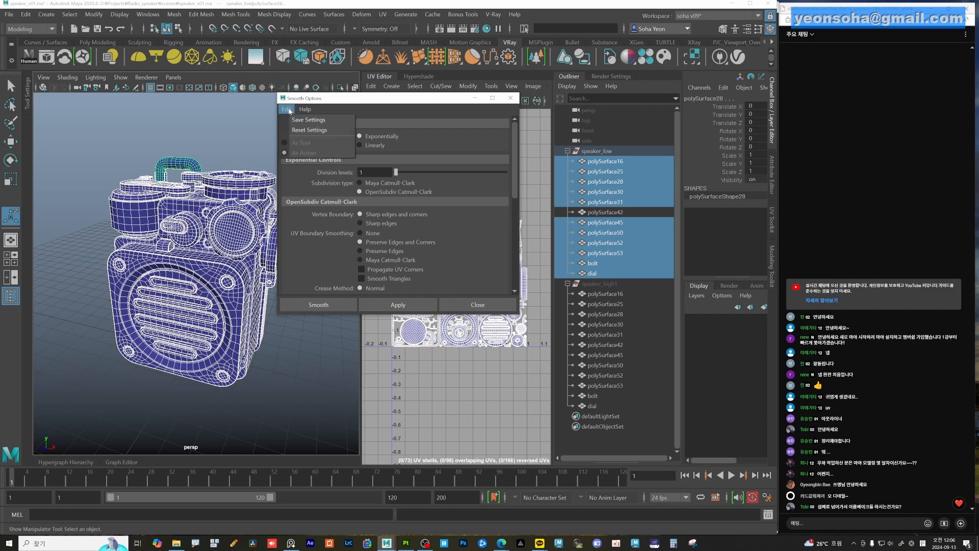
left_click(300, 130)
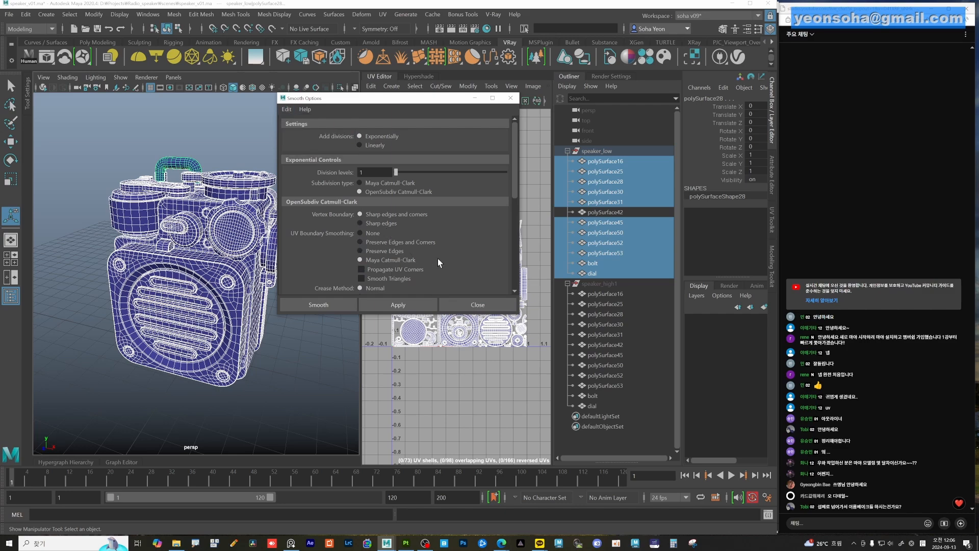
middle_click_drag(289, 342, 281, 369, "alt")
right_click_drag(281, 369, 320, 360, "alt")
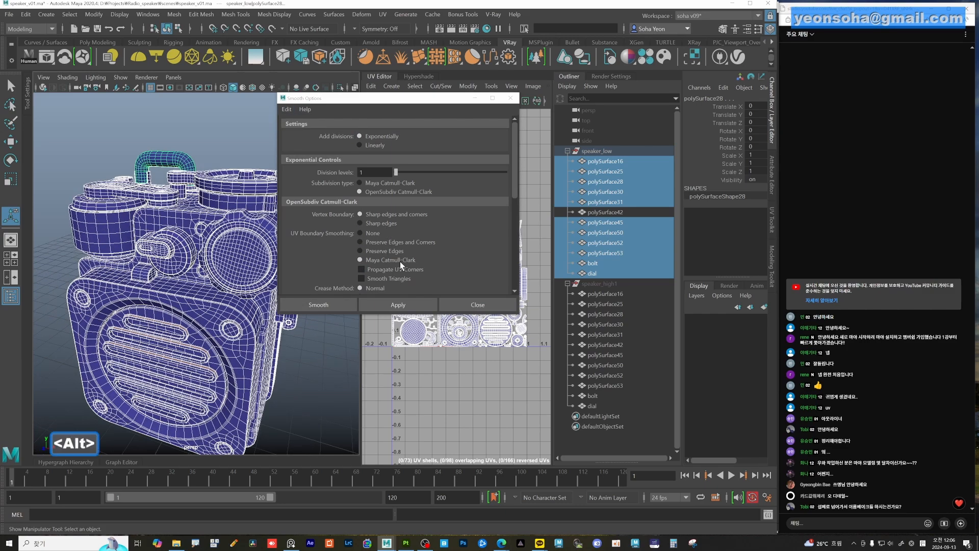
right_click_drag(427, 360, 494, 364, "alt")
middle_click_drag(494, 368, 465, 430, "alt")
scroll(469, 405, "up", 5)
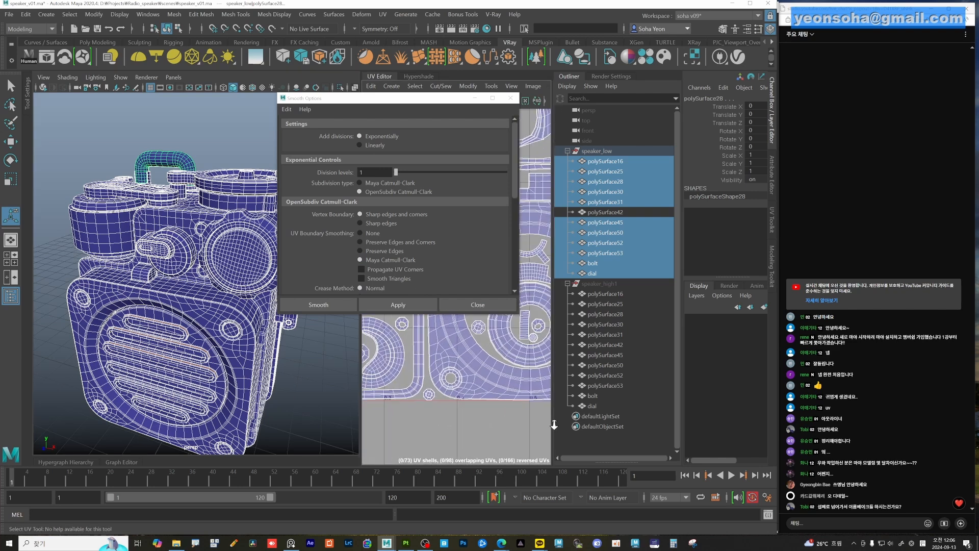
scroll(403, 391, "up", 3)
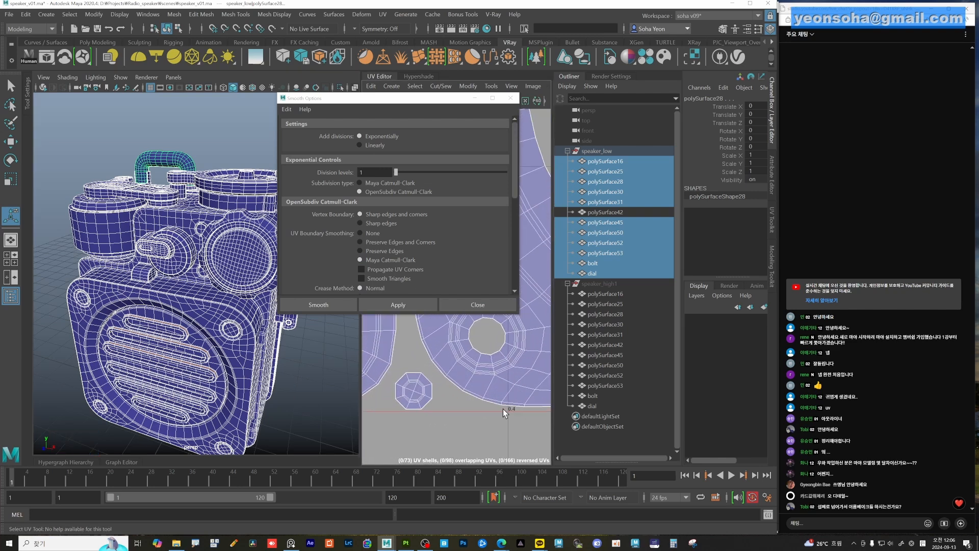
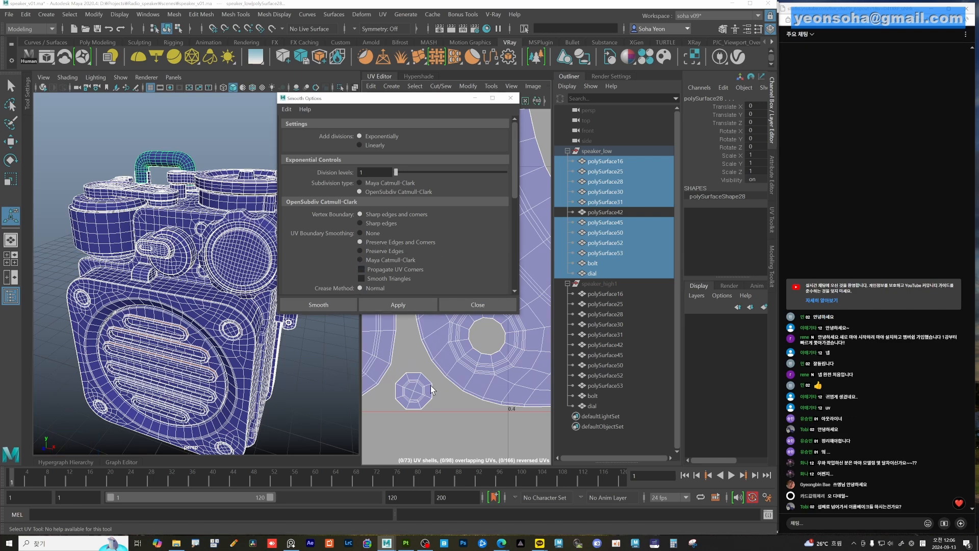
Smooth the selected low-poly parts by one division level and close the Smooth options
scroll(250, 329, "down", 5)
mouse_move(250, 329)
left_mouse_down("alt")
mouse_move(215, 368)
mouse_move(255, 329)
left_mouse_up("alt")
left_click(387, 308)
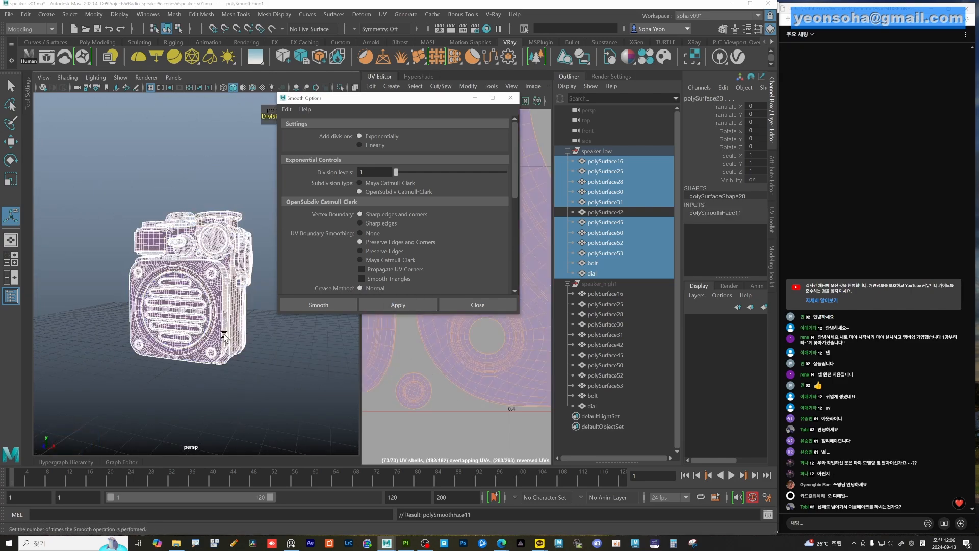
left_click_drag(225, 335, 257, 331, "alt")
left_click(477, 305)
middle_click_drag(262, 305, 244, 321, "alt")
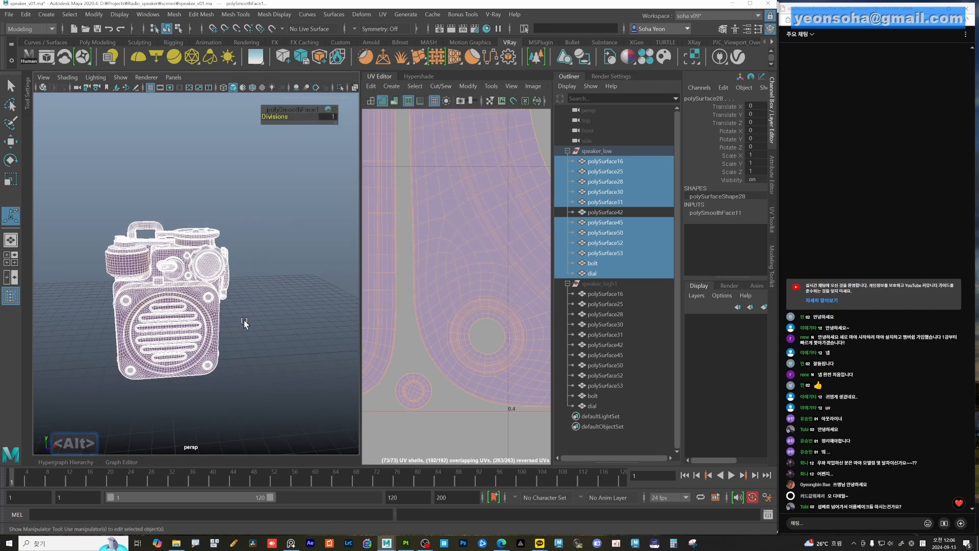
left_click_drag(243, 319, 245, 317, "alt")
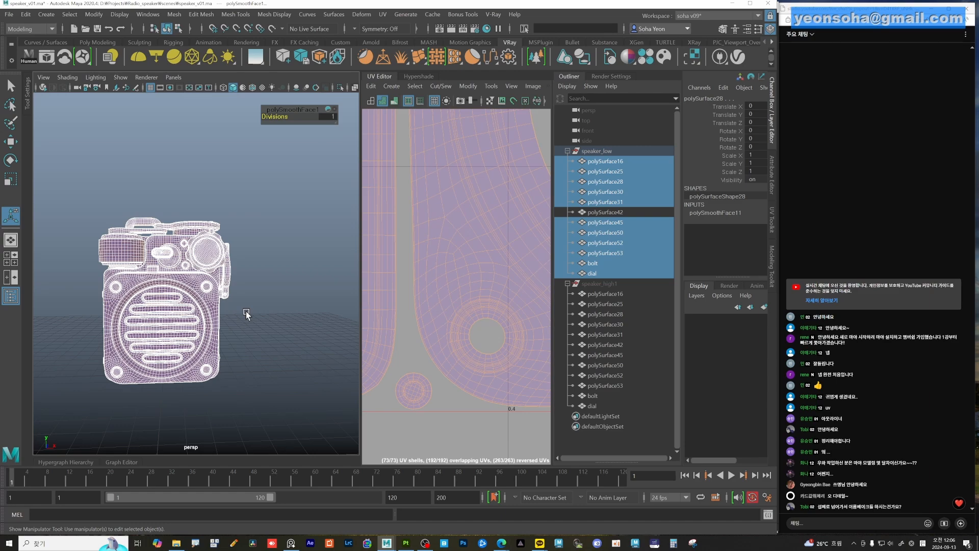
Export the selected smoothed parts as an FBX file named md in the project's scenes folder
left_click_drag(145, 353, 196, 351, "alt")
right_click_drag(196, 350, 234, 335, "alt")
middle_click_drag(234, 335, 257, 324, "alt")
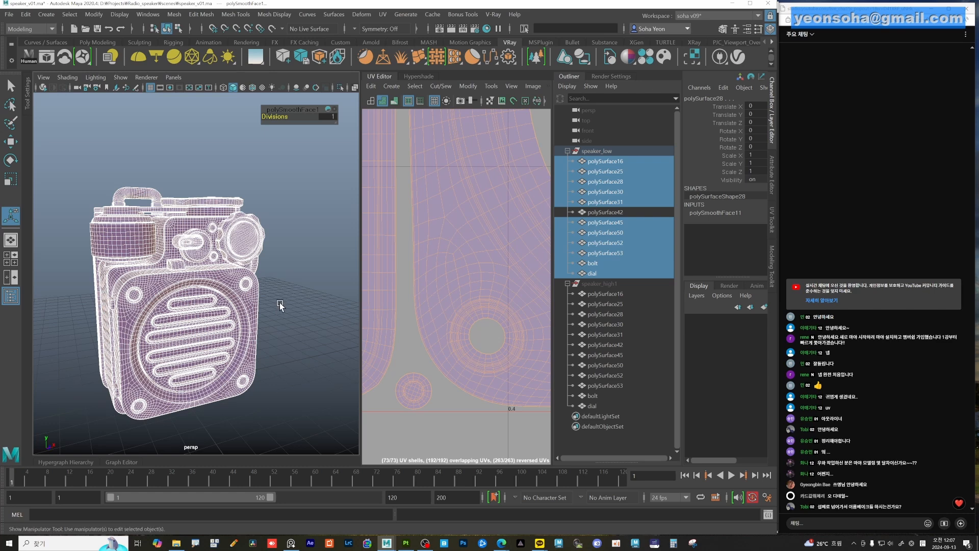
key("alt")
key("ctrl+j")
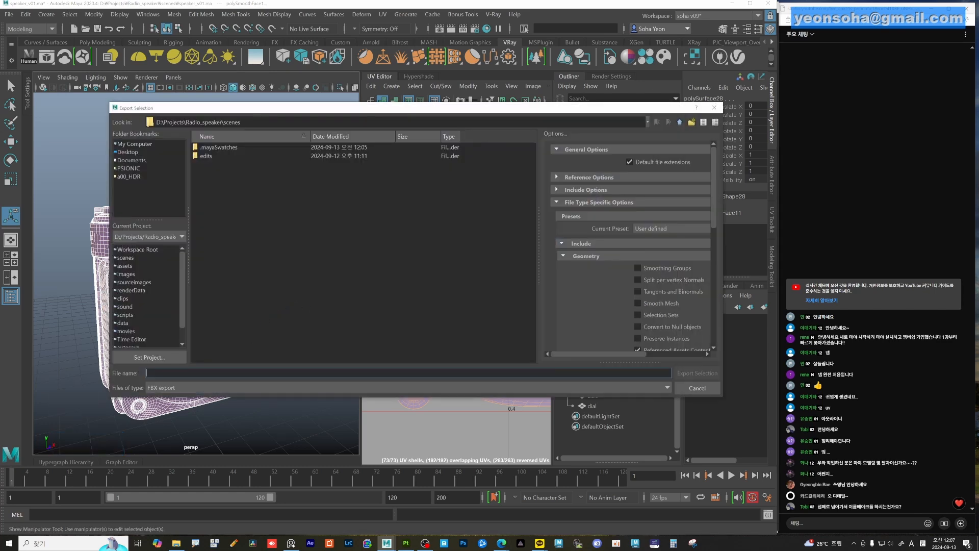
type("md")
left_click(697, 374)
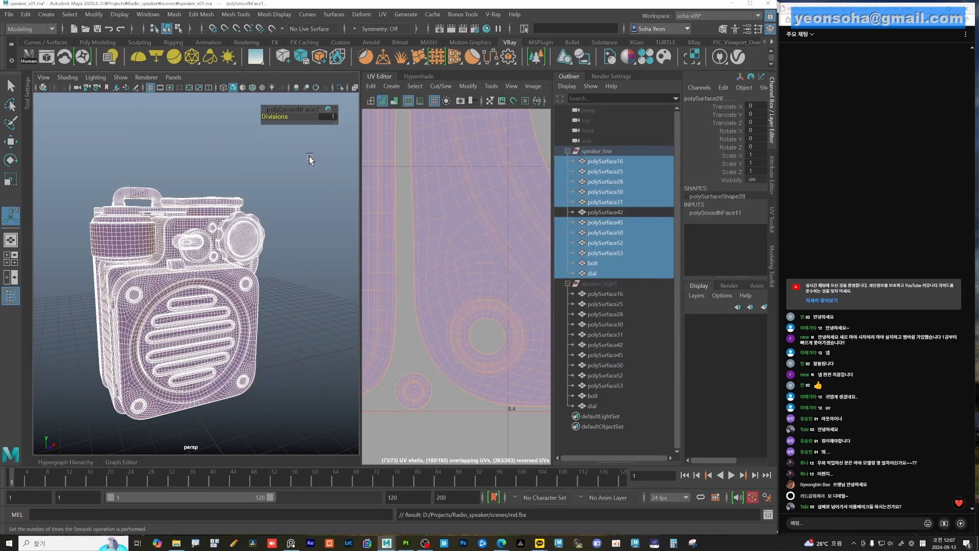
Set the smooth divisions of all the speaker_low parts to 0 and reselect the complete low-poly model
left_click_drag(277, 120, 230, 115)
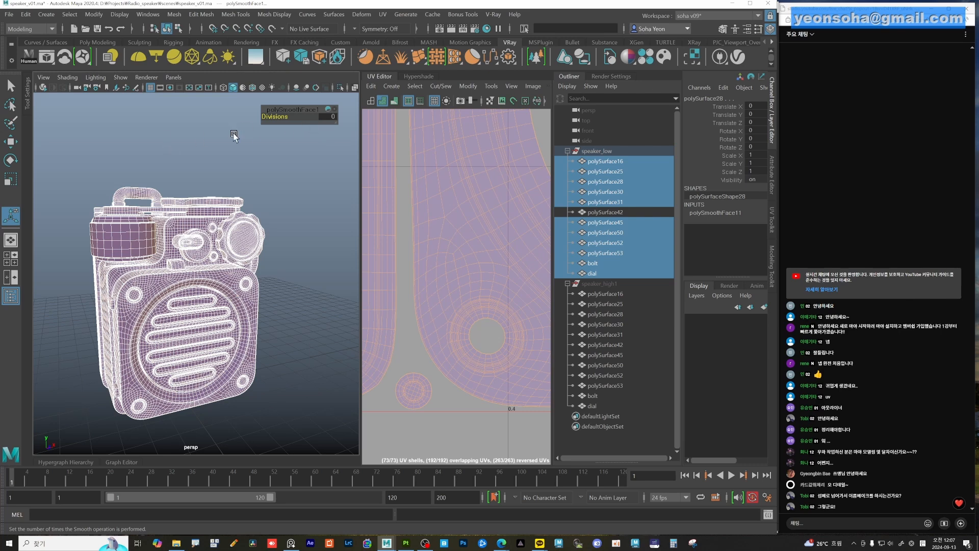
left_click_drag(71, 165, 271, 418)
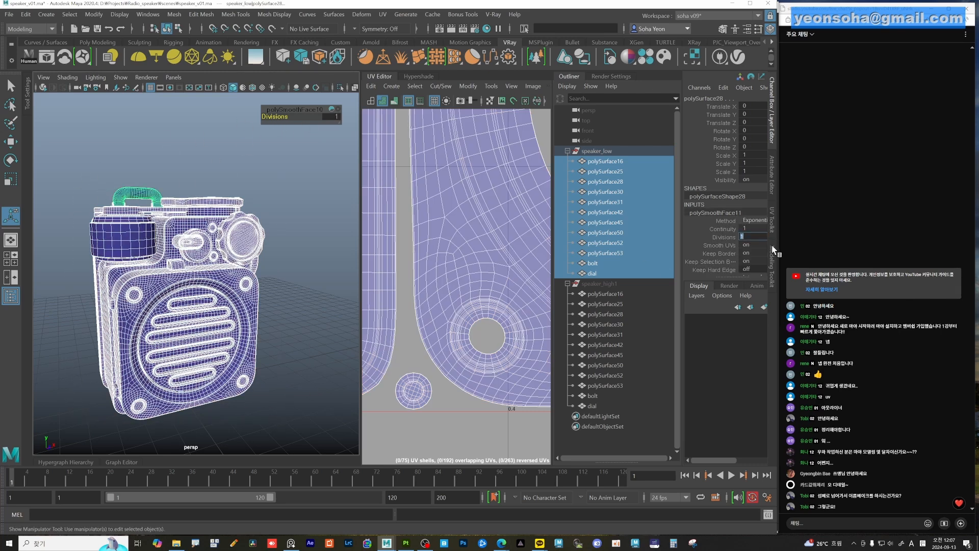
type("0")
key("Return")
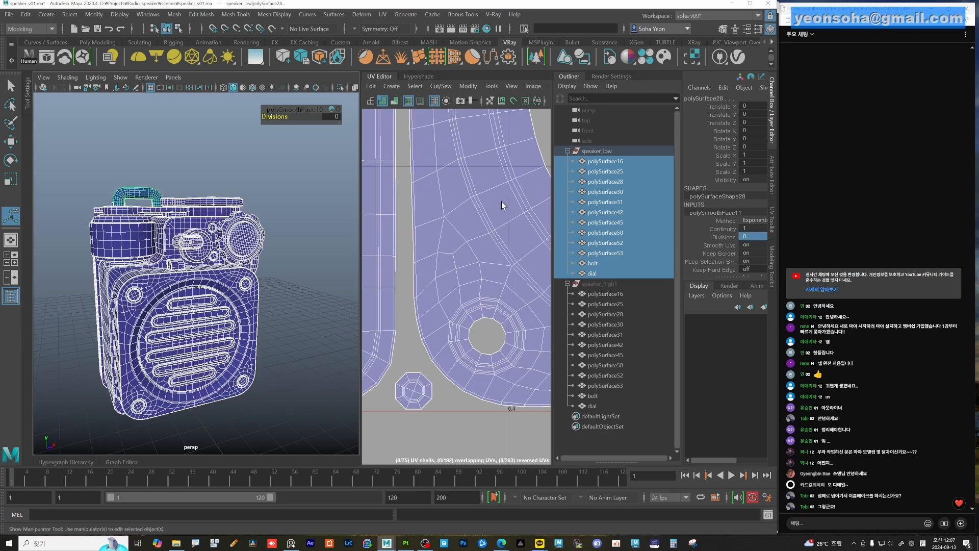
left_click_drag(357, 269, 176, 243, "alt")
left_click(284, 260)
left_click_drag(71, 191, 243, 366)
left_click_drag(243, 365, 279, 303, "alt")
left_click_drag(113, 183, 295, 387)
middle_click_drag(266, 353, 253, 349, "alt")
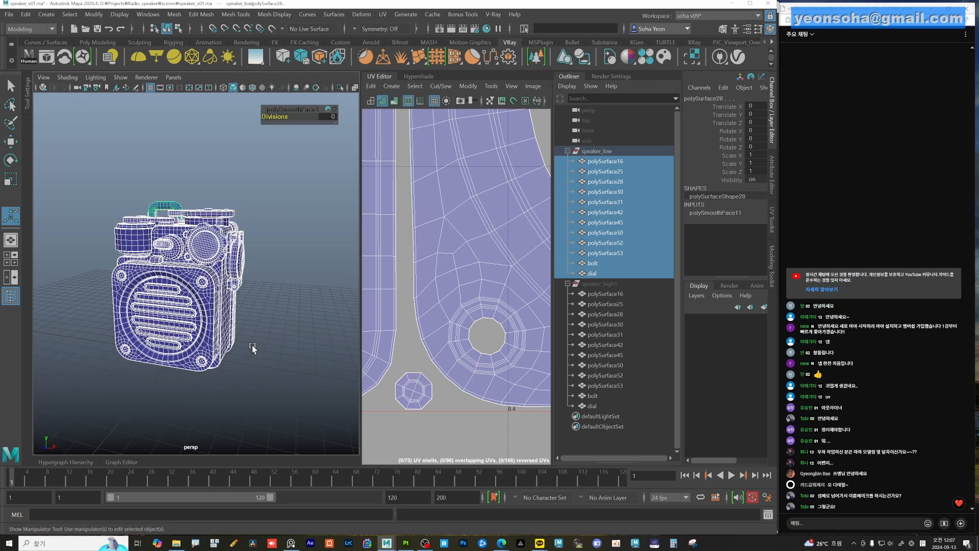
Open the Hypershade, select all the low-poly parts and create the V-Ray material Mtl_01 for them
left_click(417, 75)
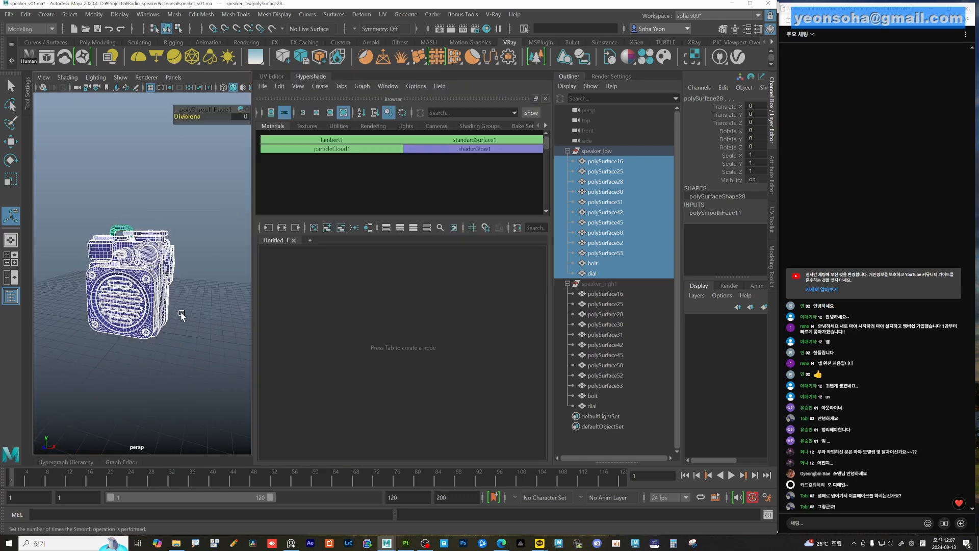
left_click_drag(181, 313, 200, 322, "alt")
left_click(200, 323)
mouse_move(49, 196)
left_mouse_down()
mouse_move(190, 365)
mouse_move(200, 326)
mouse_move(168, 281)
left_mouse_up()
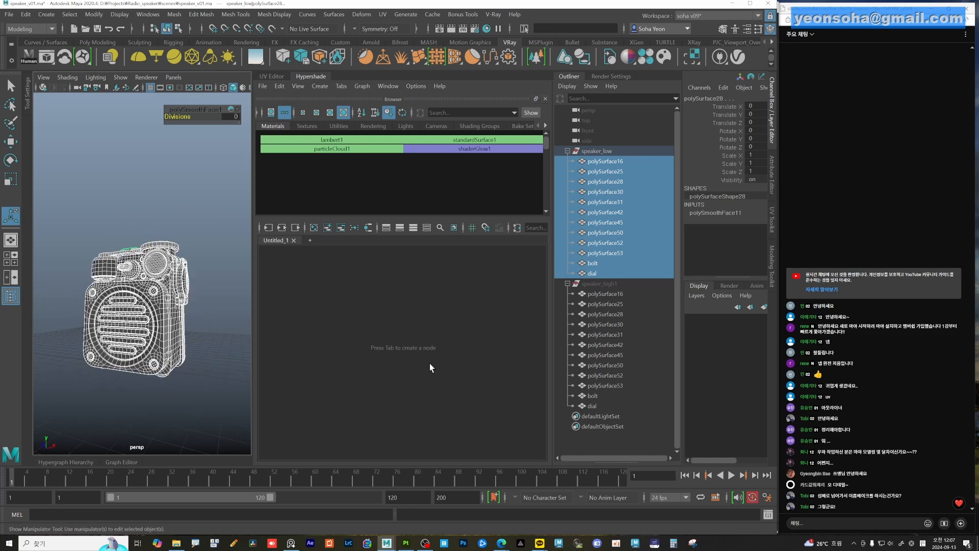
left_click_drag(191, 320, 214, 319, "alt")
key("shift+v")
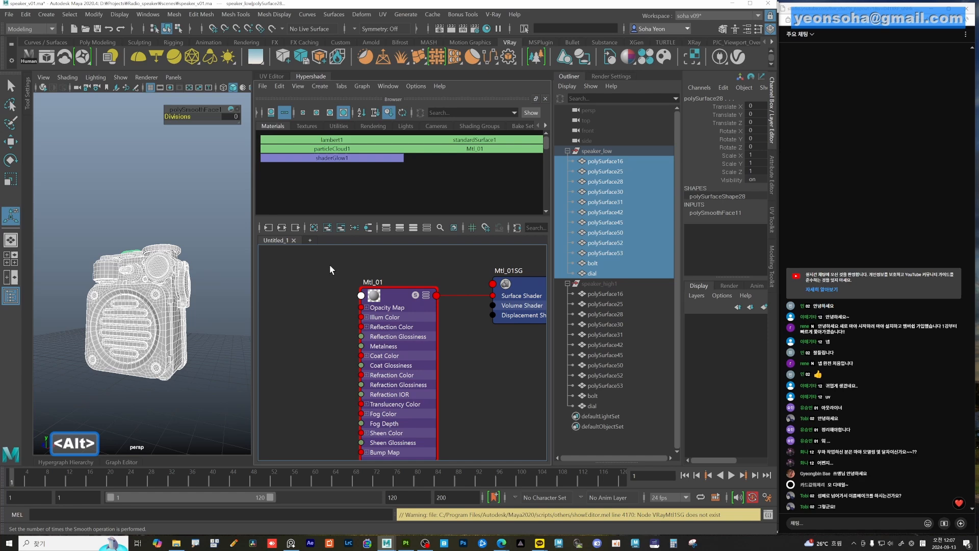
Rename the Mtl_01 material node in the Hypershade graph as BTS
double_click(373, 281)
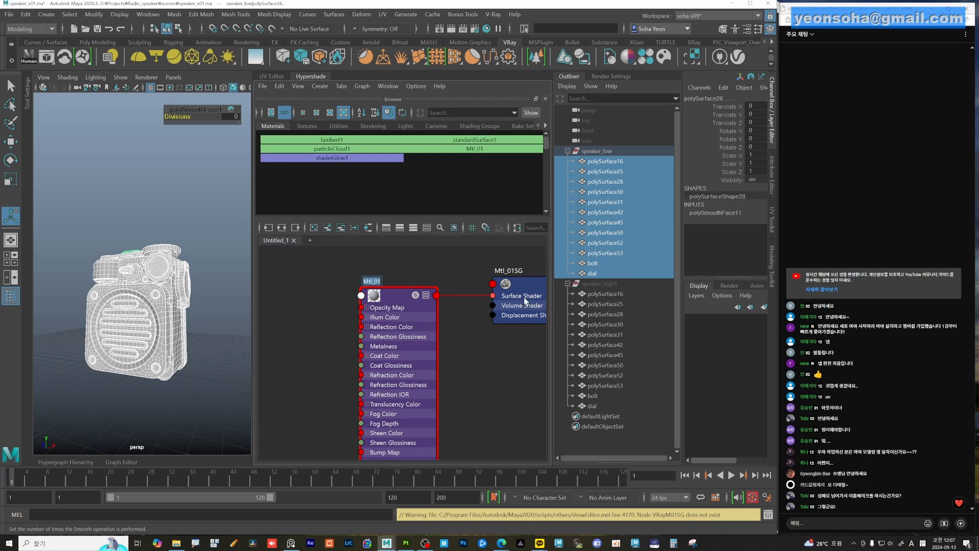
type("BTS")
key("Return")
Set the smooth divisions of the selected speaker_low parts to 1
mouse_move(199, 317)
left_mouse_down("alt")
mouse_move(174, 303)
mouse_move(216, 294)
mouse_move(204, 298)
left_mouse_up("alt")
right_click_drag(204, 278, 216, 299, "alt")
key("shift")
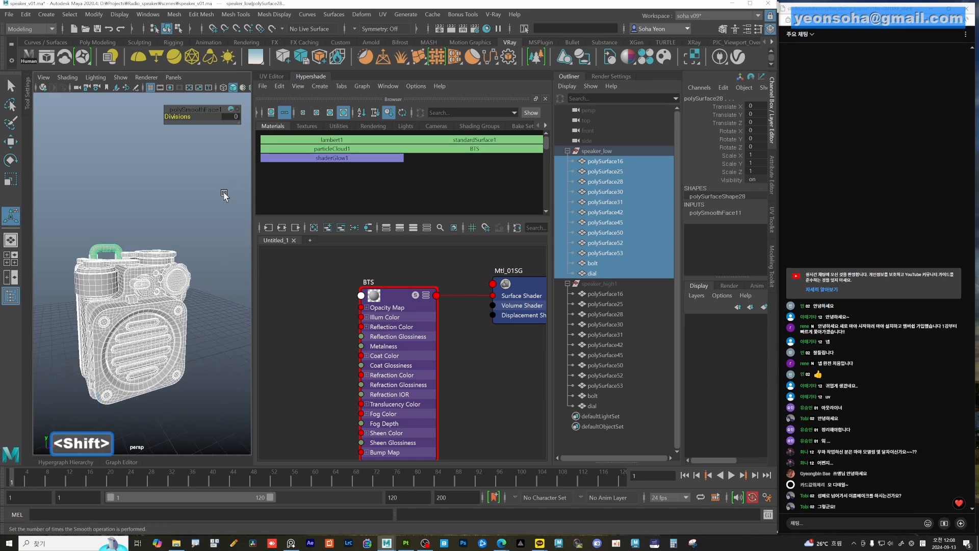
left_click(232, 117)
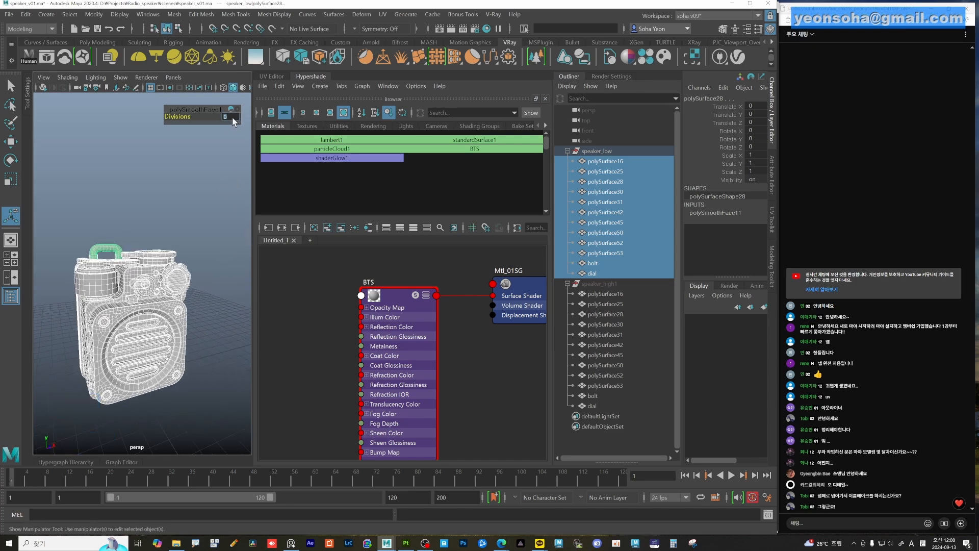
left_click(696, 213)
type("1")
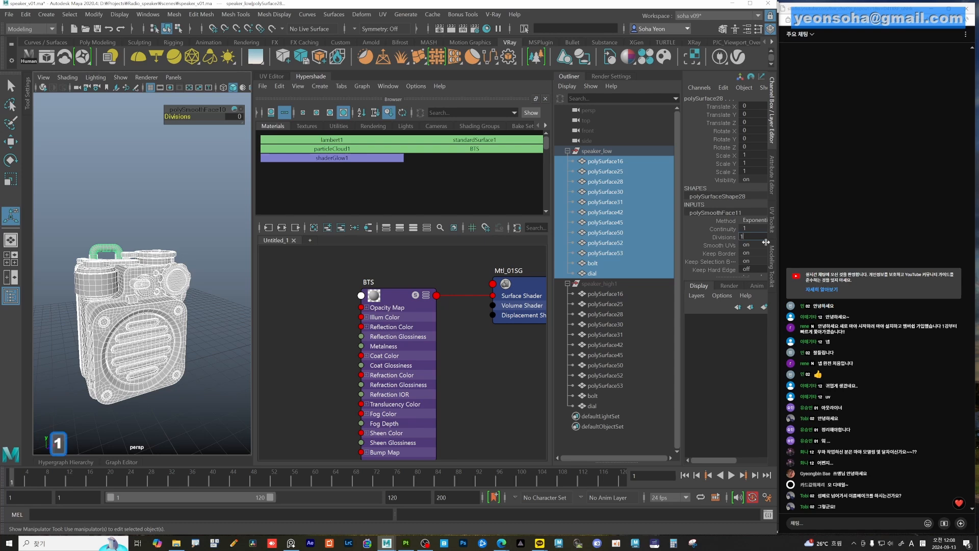
key("Return")
Reselect the whole smoothed low-poly model, export it as FBX over md.fbx in the scenes folder and dismiss the export warnings
left_click(229, 235)
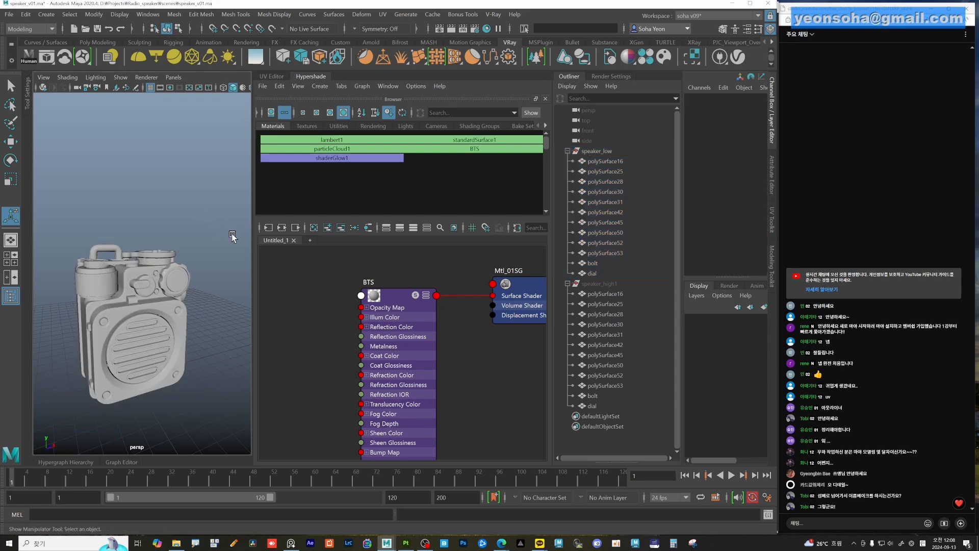
left_click_drag(229, 235, 197, 225, "alt")
left_click_drag(61, 207, 209, 410)
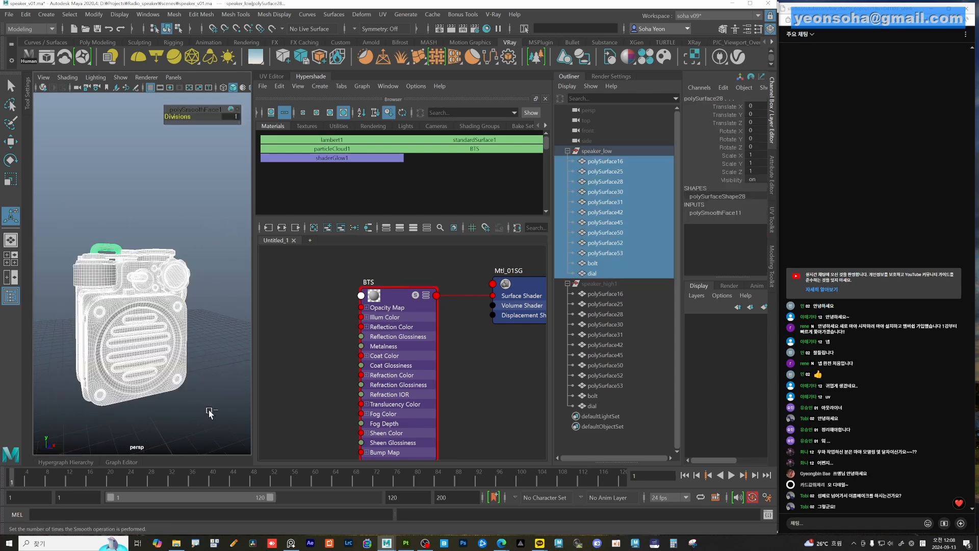
key("ctrl+p")
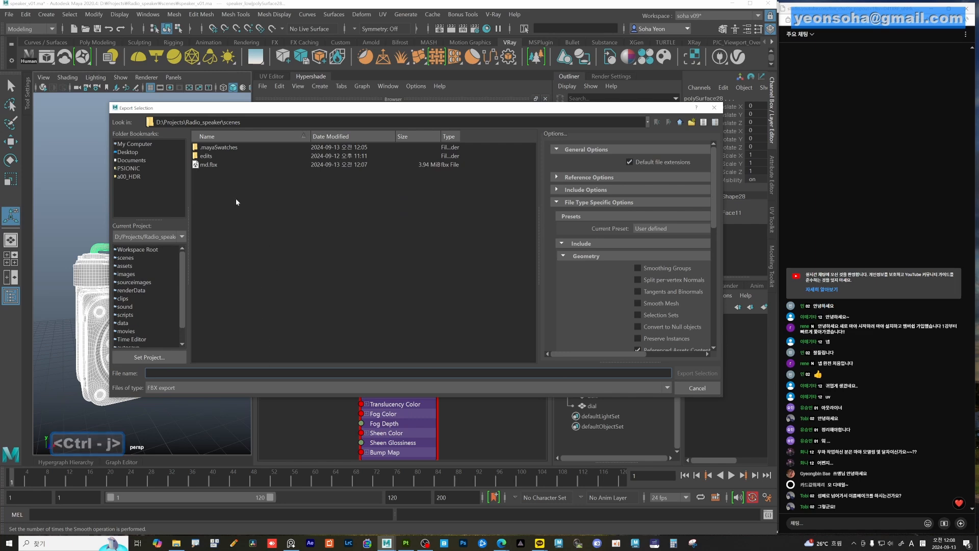
left_click(209, 164)
left_click(699, 374)
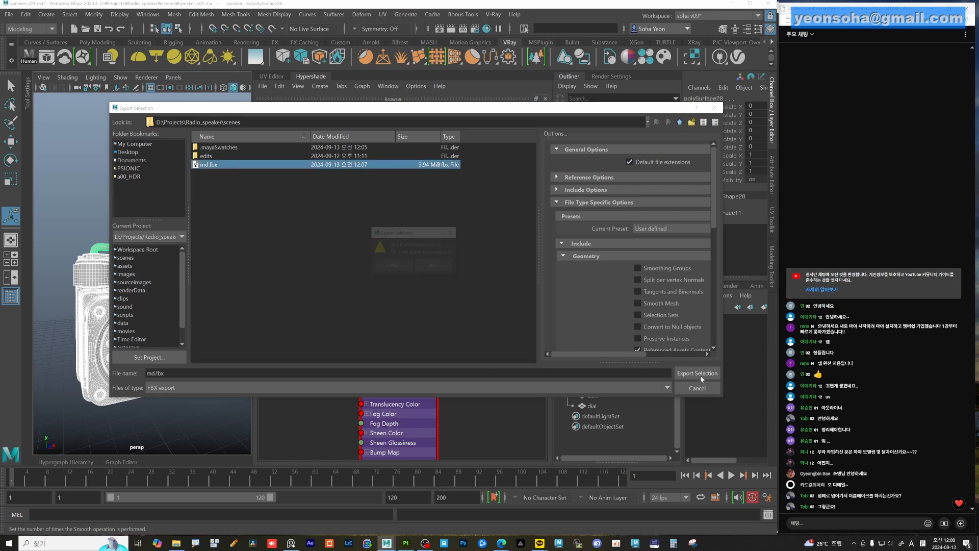
left_click(388, 265)
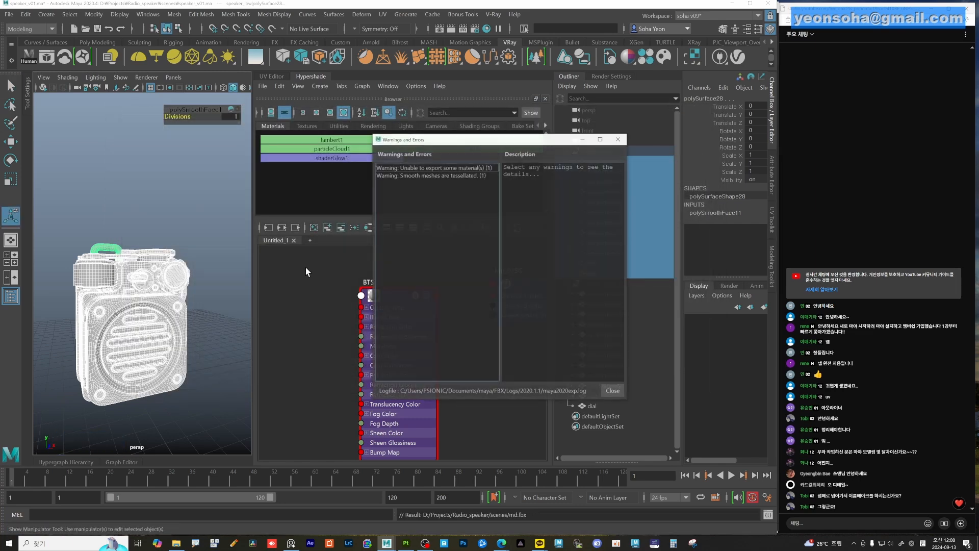
left_click(619, 139)
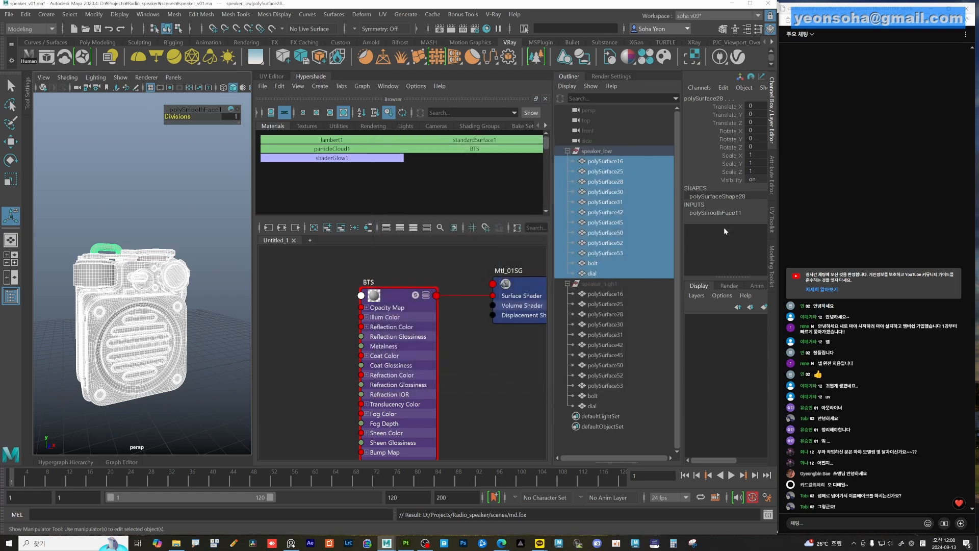
Set the smooth divisions of the speaker_low parts back to 0
left_click(716, 213)
left_click(749, 238)
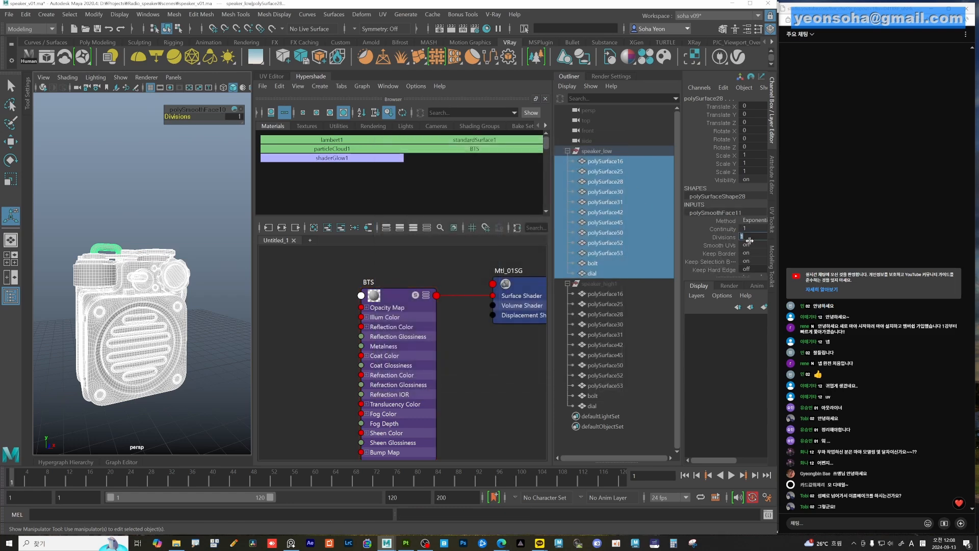
type("0")
key("Return")
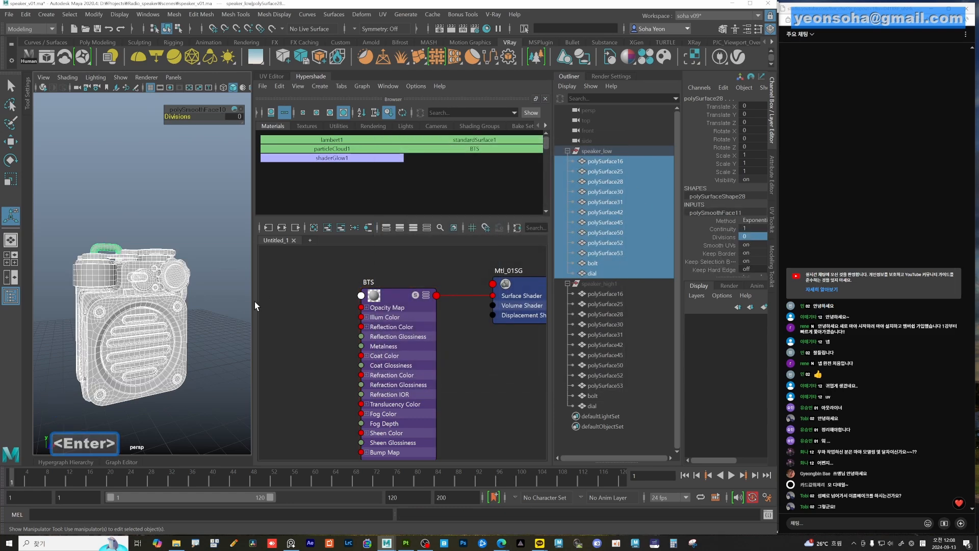
Examine the selected low-poly model's wireframe from several angles, enlarge the perspective viewport and clear the selection
left_click(218, 312)
left_click_drag(191, 341, 182, 350, "alt")
left_click_drag(52, 241, 197, 366)
mouse_move(197, 366)
left_mouse_down("alt")
mouse_move(168, 360)
mouse_move(183, 360)
left_mouse_up("alt")
middle_click_drag(183, 359, 191, 335, "alt")
left_click_drag(190, 333, 194, 337, "alt")
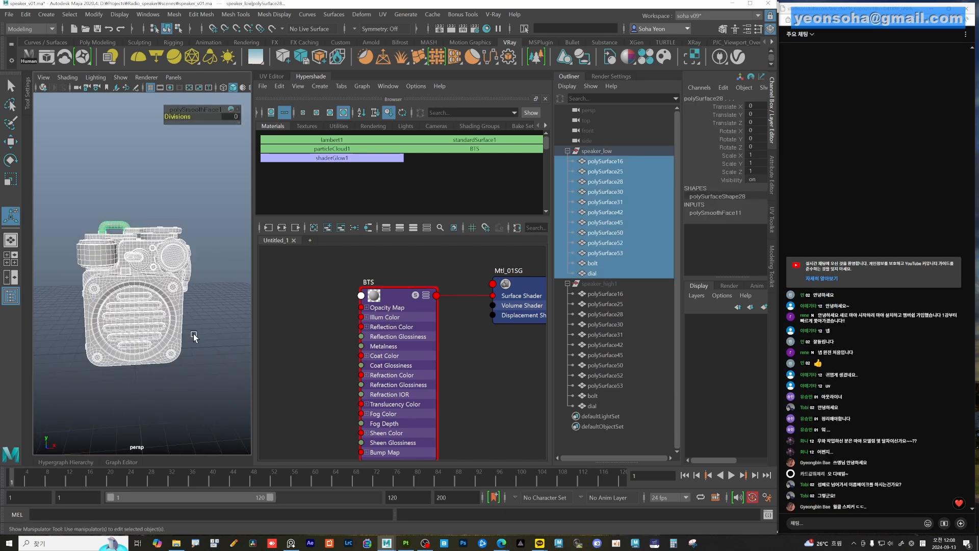
left_click_drag(185, 276, 159, 277, "alt")
middle_click_drag(159, 278, 166, 288, "alt")
right_click_drag(165, 288, 176, 302, "alt")
left_click_drag(176, 301, 180, 301, "alt")
middle_click_drag(181, 301, 177, 287, "alt")
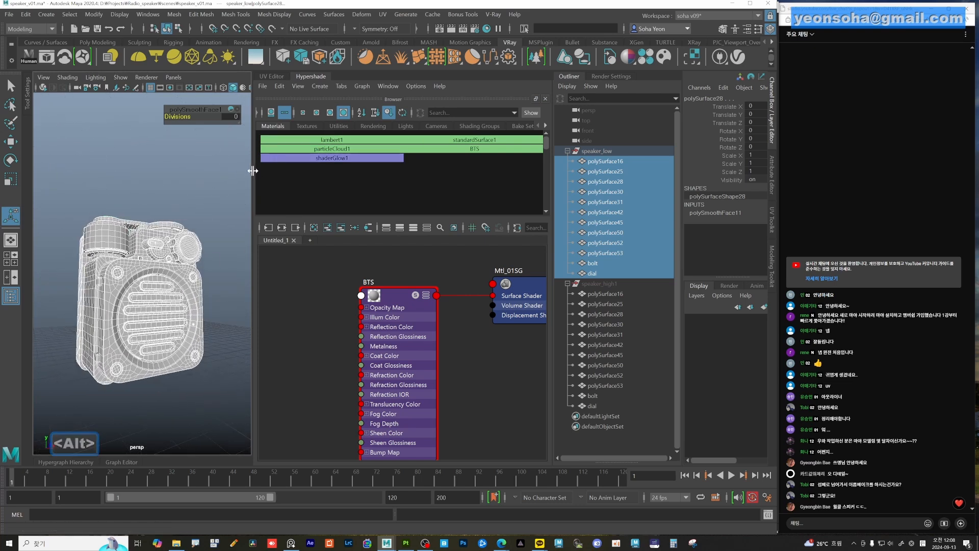
left_click_drag(253, 171, 335, 171)
left_click(292, 281)
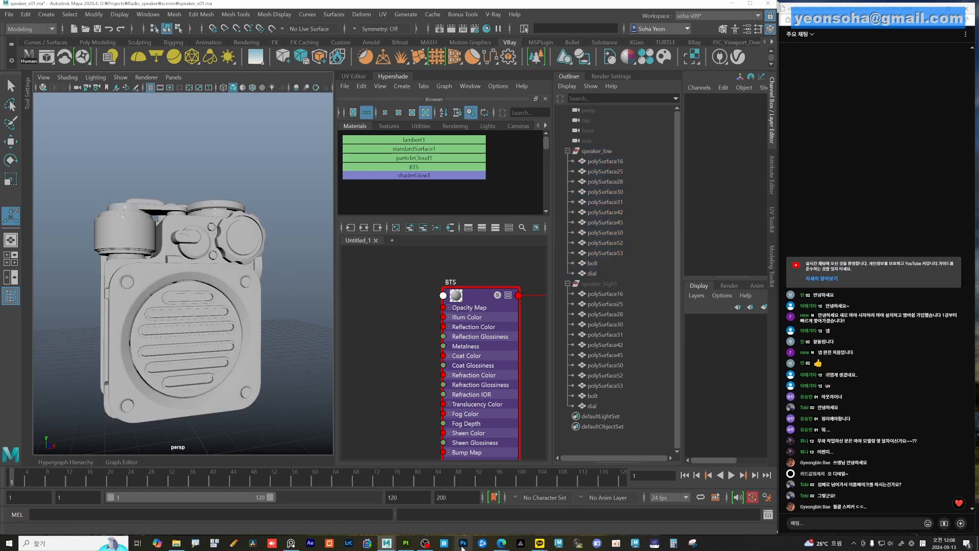
Hide the speaker_low group and show the speaker_high1 group
left_click(596, 151)
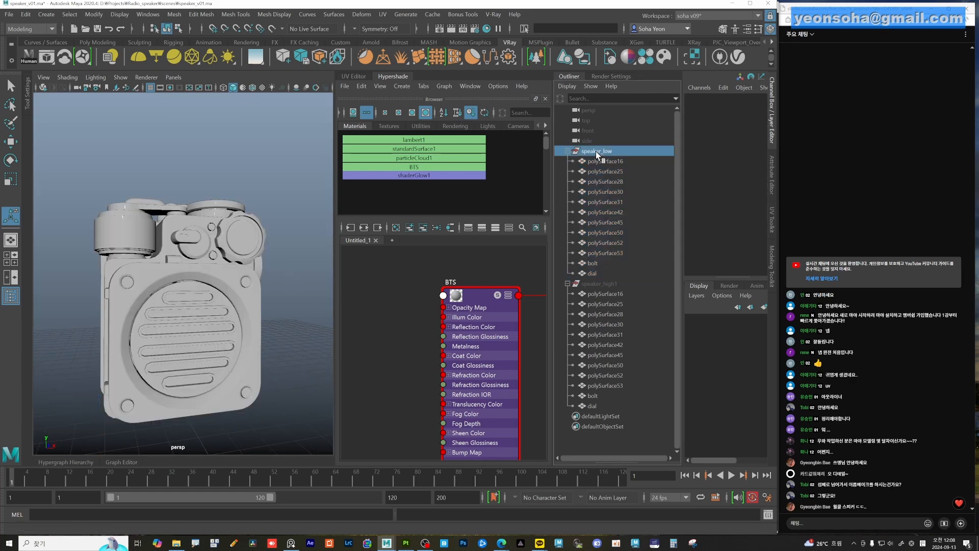
key("h")
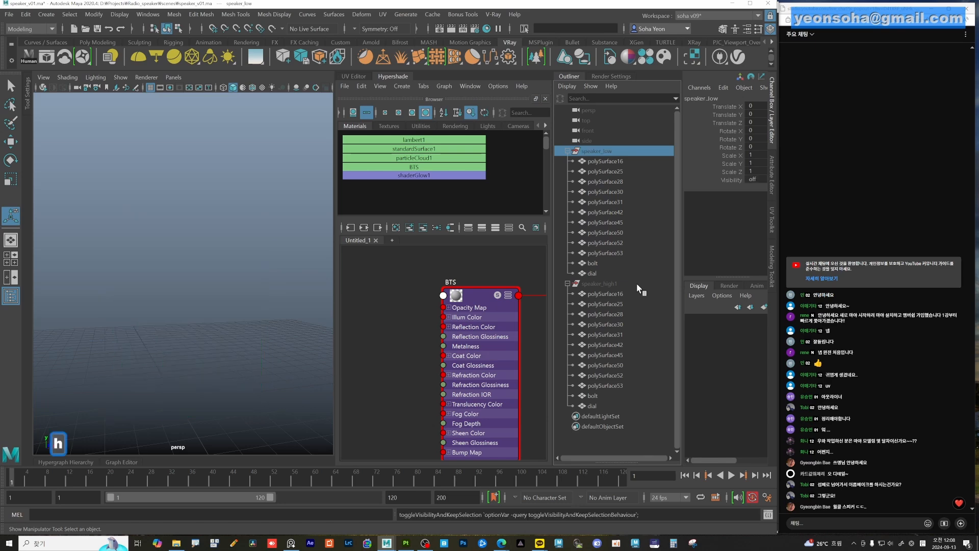
left_click(597, 283)
key("h")
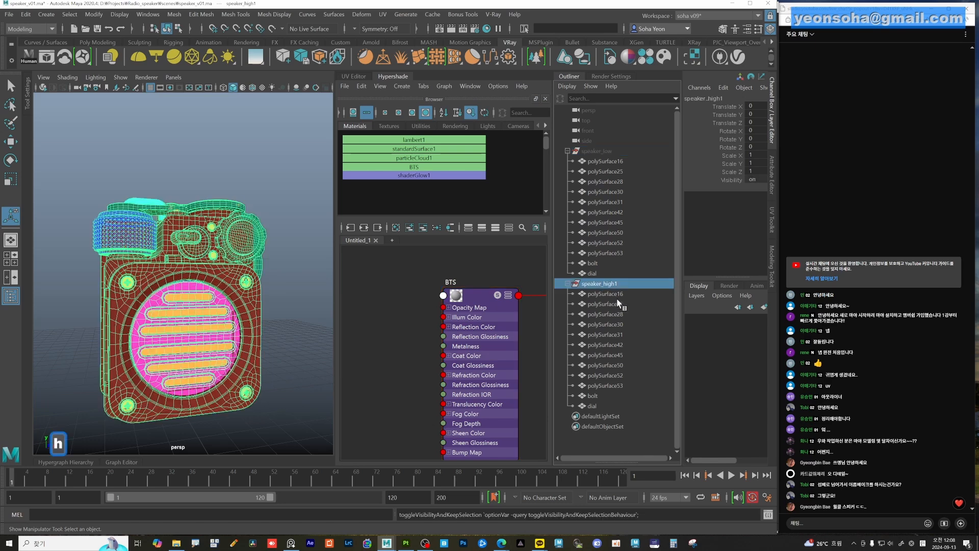
Select all speaker_high1 parts except the bolts and the dial, and smooth them by one division level
left_click_drag(352, 302, 276, 323, "alt")
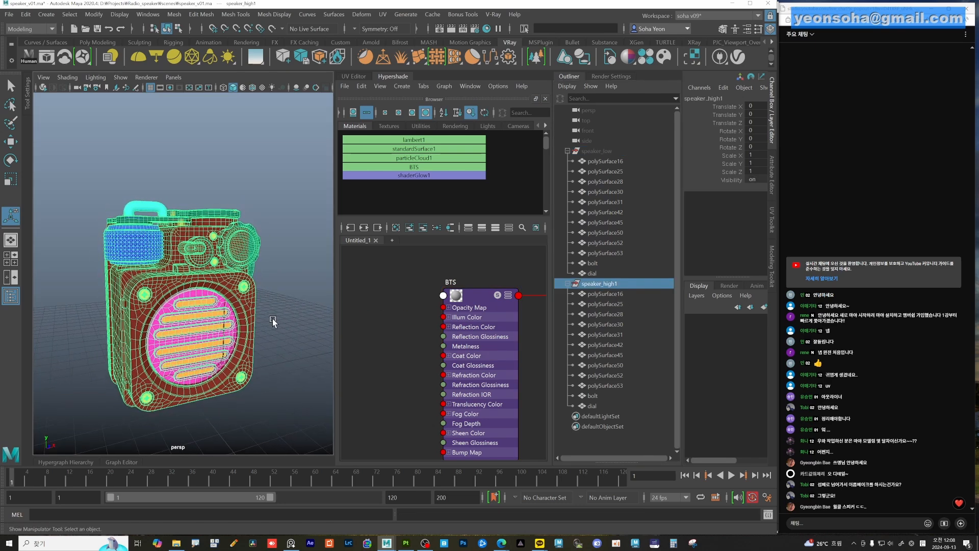
left_click(296, 327)
left_click_drag(212, 302, 206, 286, "alt")
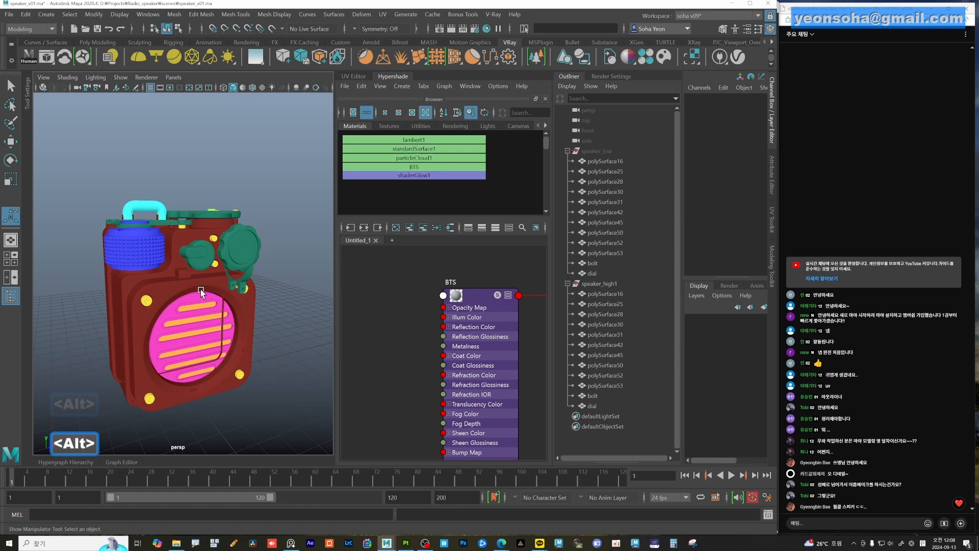
left_click(139, 257)
left_click_drag(139, 257, 112, 302, "alt")
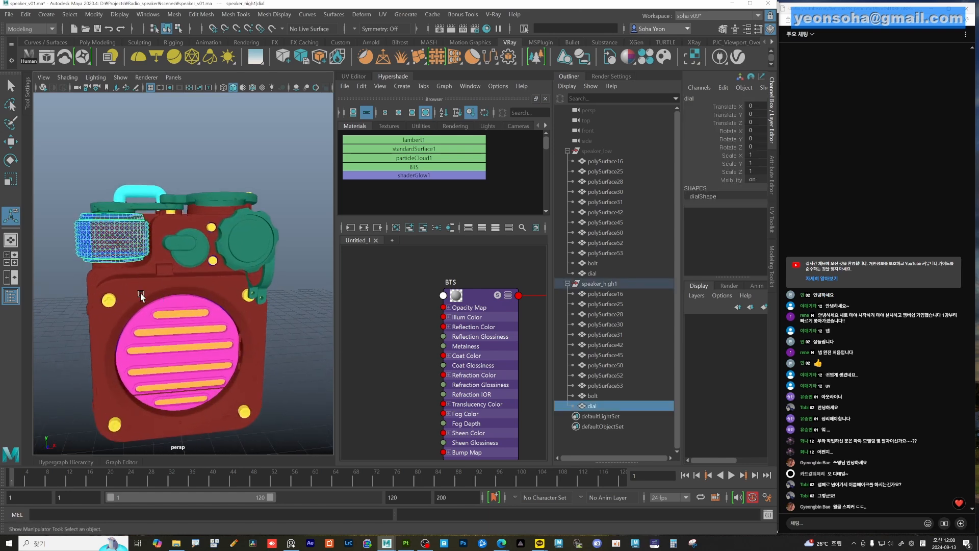
left_click(112, 302, "shift")
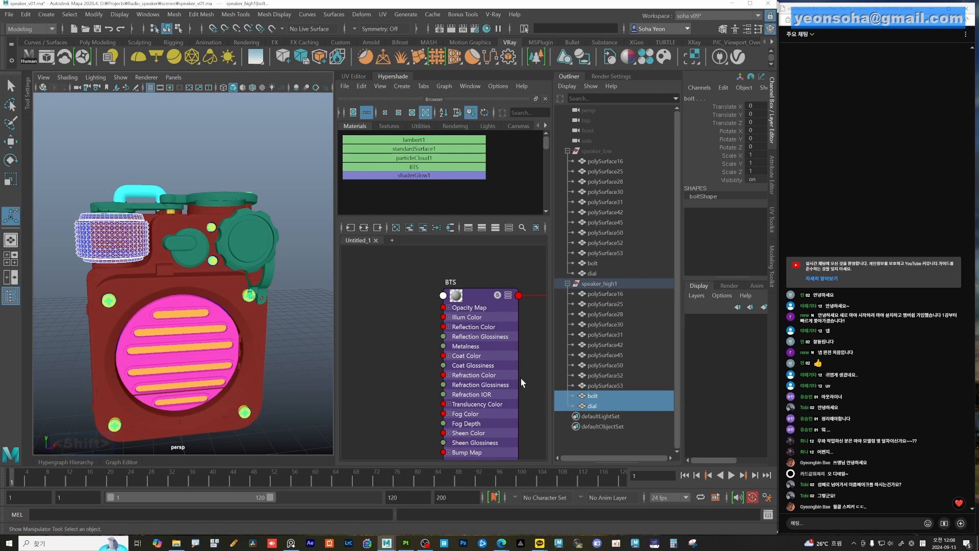
key("f")
right_click_drag(220, 329, 189, 296, "alt")
left_click_drag(91, 199, 291, 445, "shift")
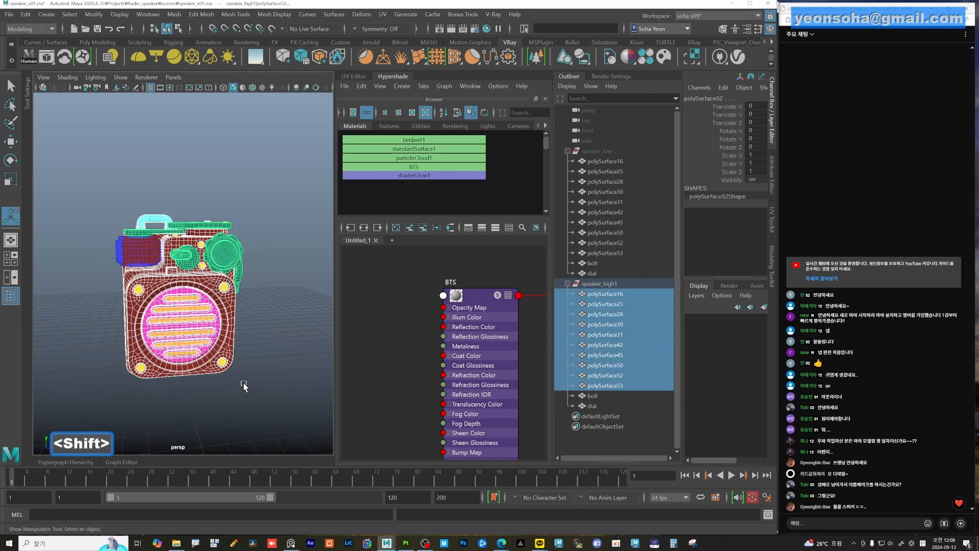
left_click_drag(171, 329, 203, 352, "alt")
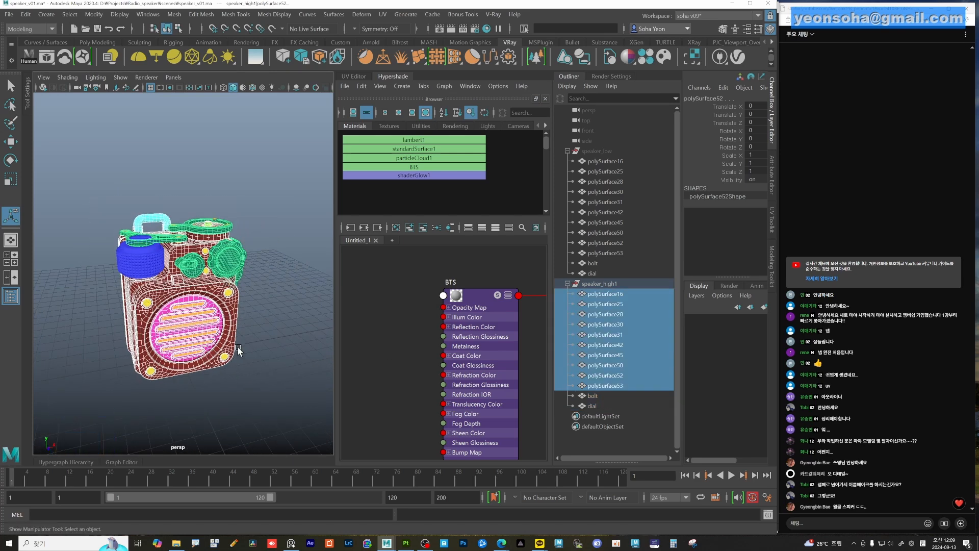
key("shift+q")
left_click_drag(209, 336, 273, 193, "alt")
right_click_drag(232, 191, 265, 197, "alt")
middle_click_drag(265, 197, 267, 192, "alt")
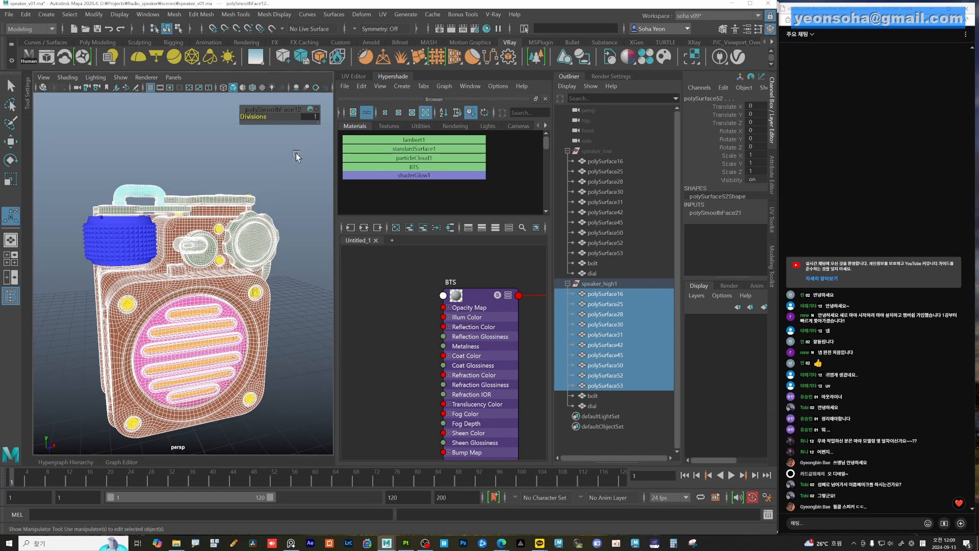
Select all the speaker_high1 parts and export them as an FBX file named high in the project's scenes folder
left_click(100, 162)
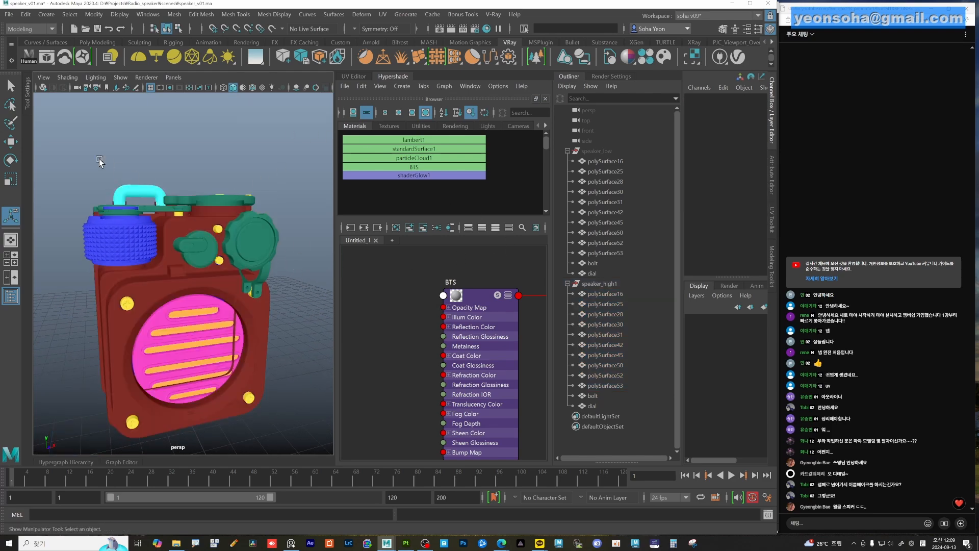
left_click_drag(68, 149, 269, 377)
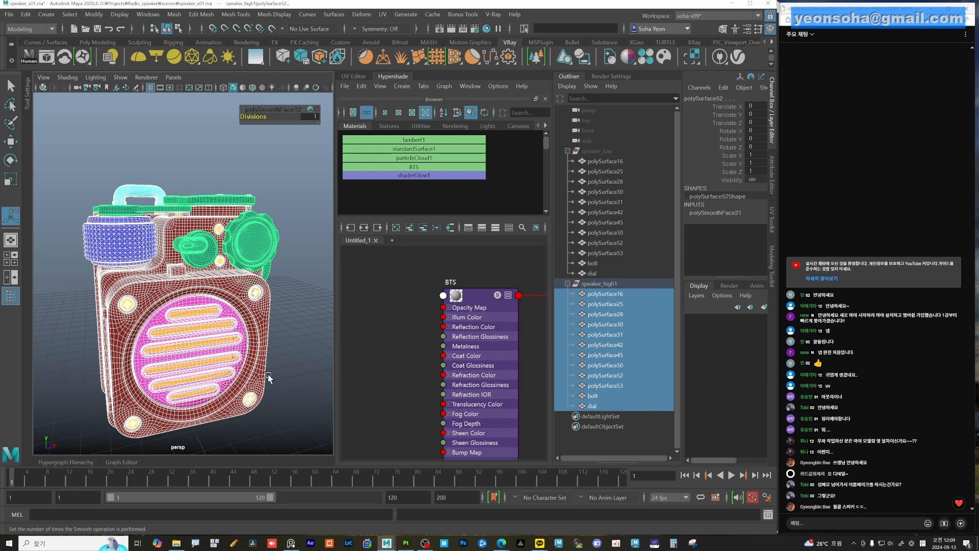
key("ctrl+p")
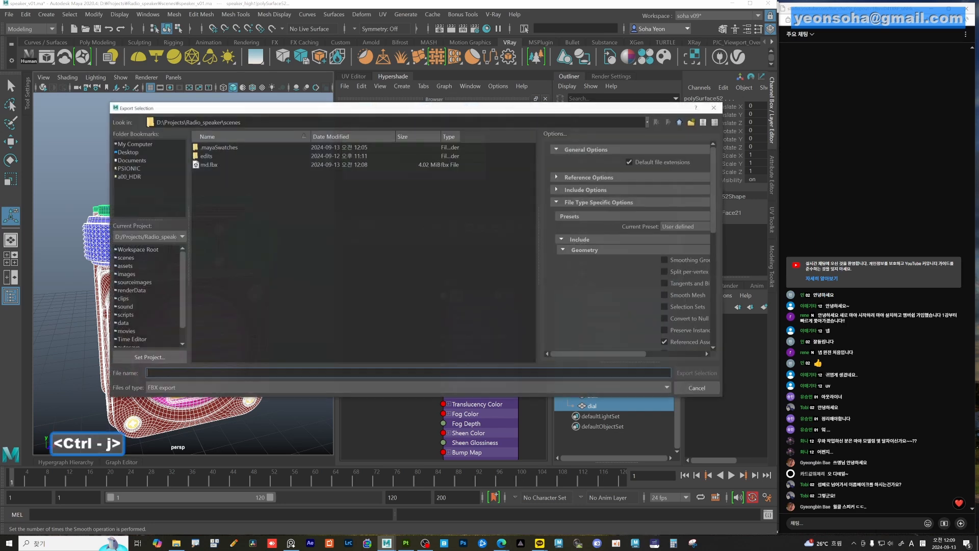
left_click(208, 165)
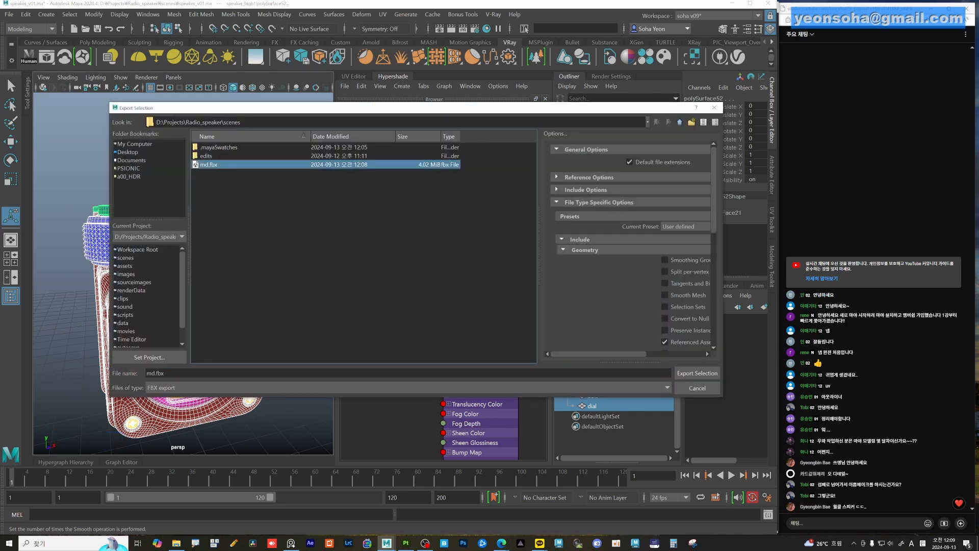
left_click(254, 372)
key("BackSpace")
key("BackSpace")
key("BackSpace")
key("BackSpace")
key("BackSpace")
key("BackSpace")
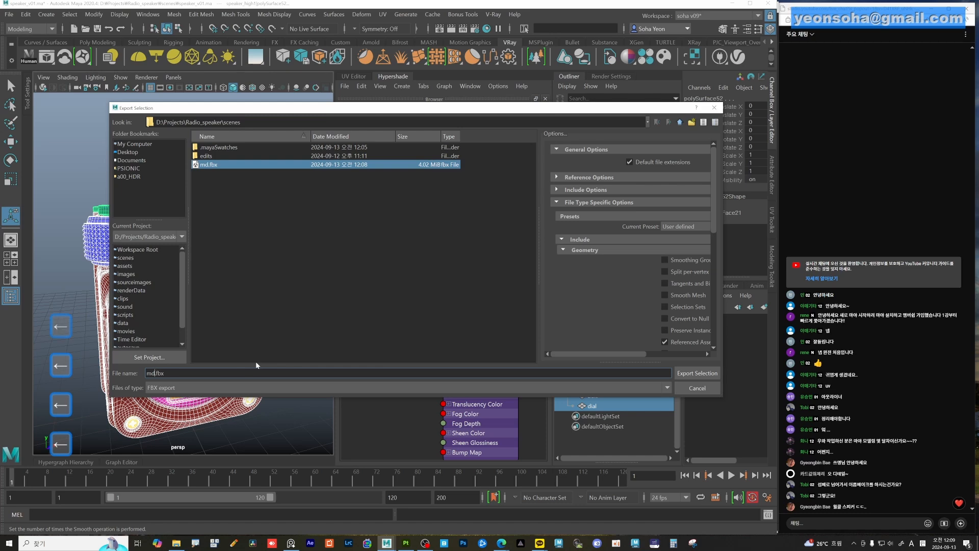
type("high")
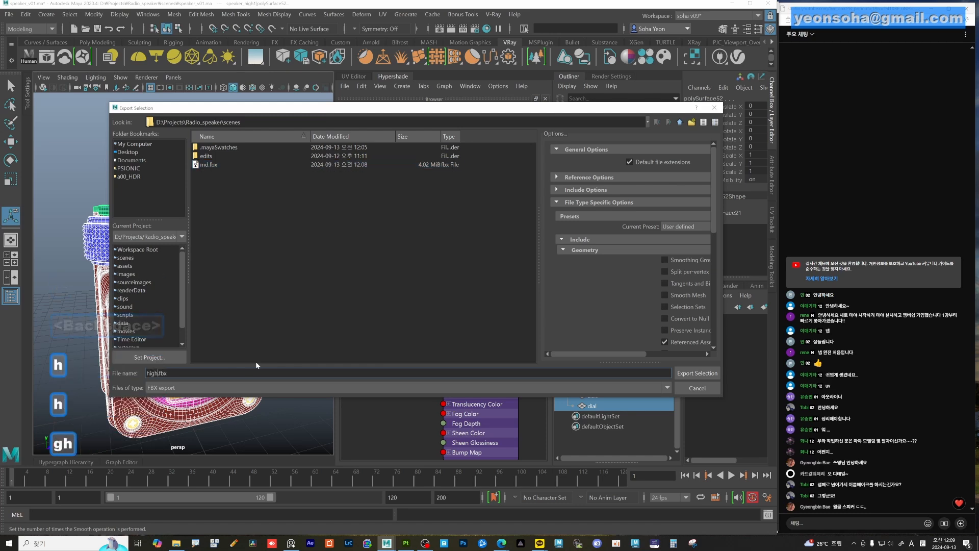
left_click(688, 372)
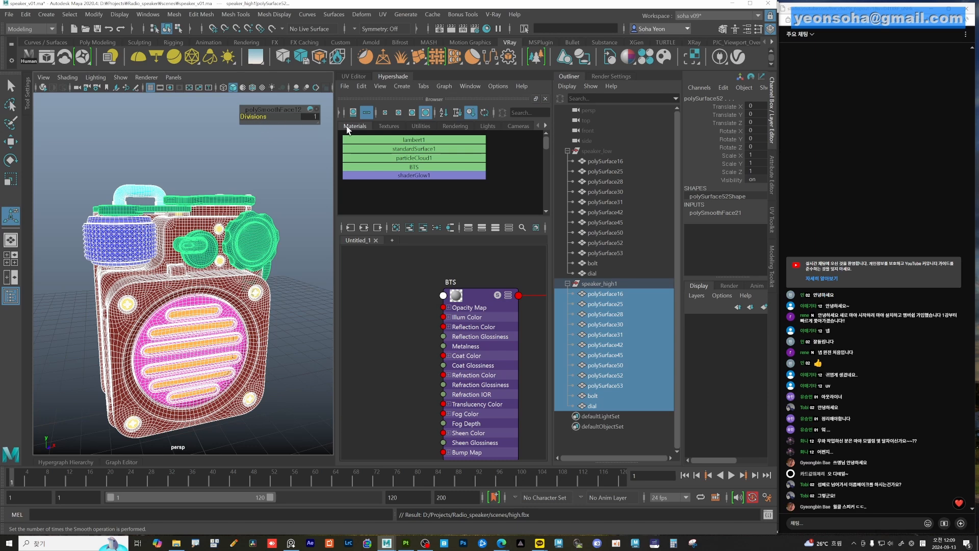
Set the smooth divisions of the speaker_high1 parts to 0 and clear the selection
left_click(715, 213)
double_click(752, 236)
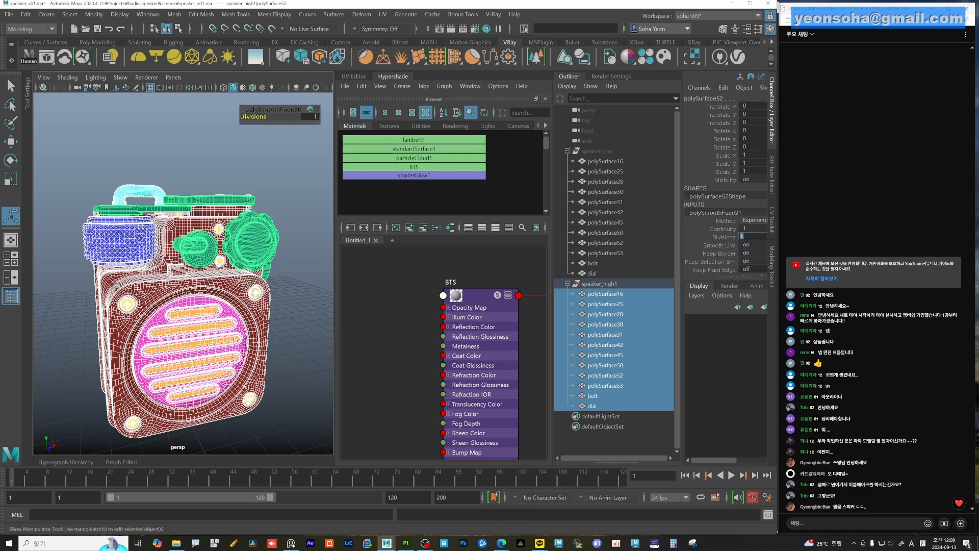
type("0")
key("Return")
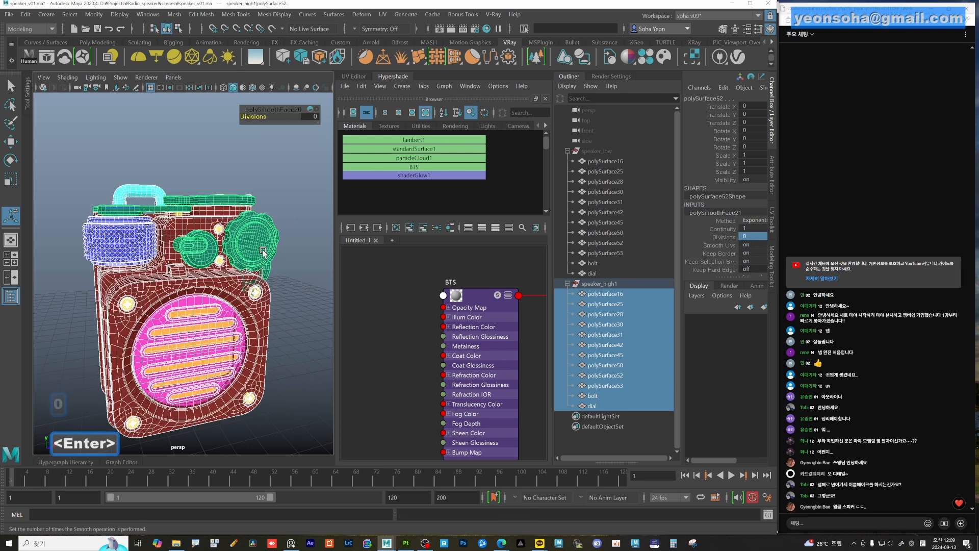
scroll(251, 262, "down", 2)
left_click(293, 258)
left_click_drag(280, 267, 262, 279, "alt")
right_click_drag(261, 280, 319, 295, "alt")
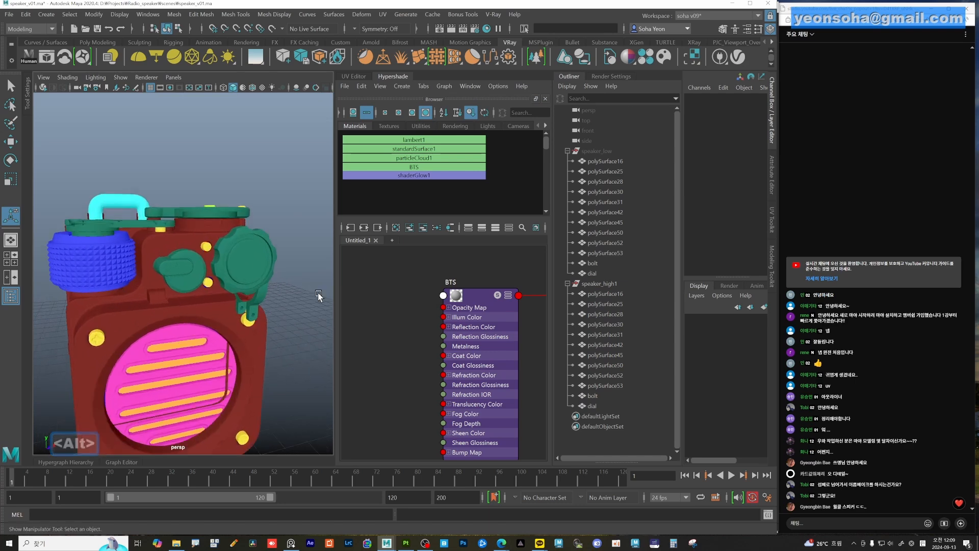
Switch to Substance 3D Painter and start a new project with the PBR - Metallic Roughness Alpha-blend template
left_click_drag(306, 298, 401, 369, "alt")
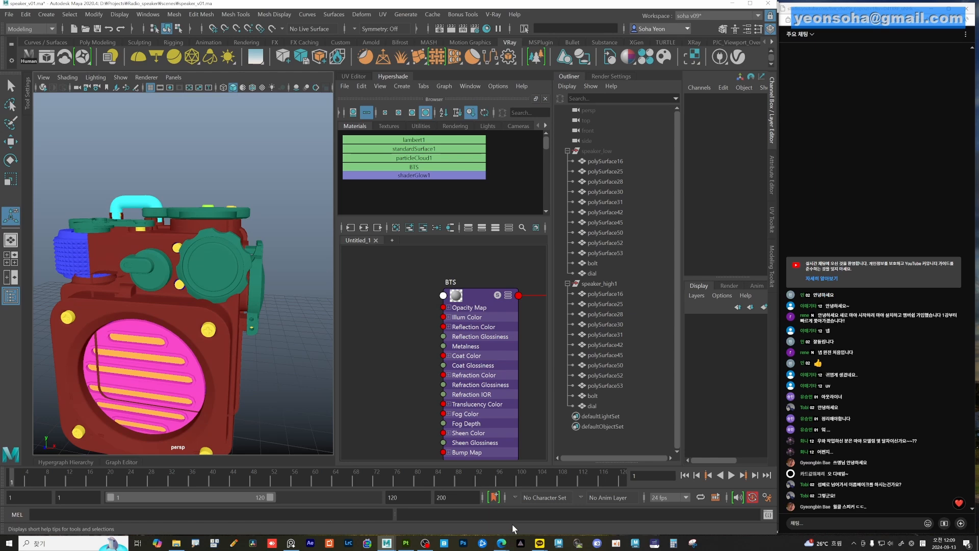
left_click(406, 544)
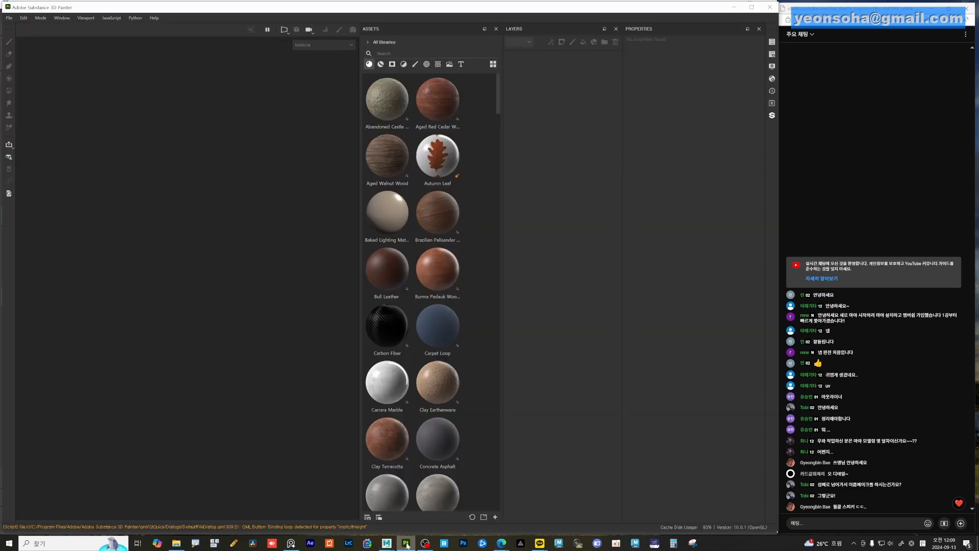
left_click(9, 18)
left_click(20, 27)
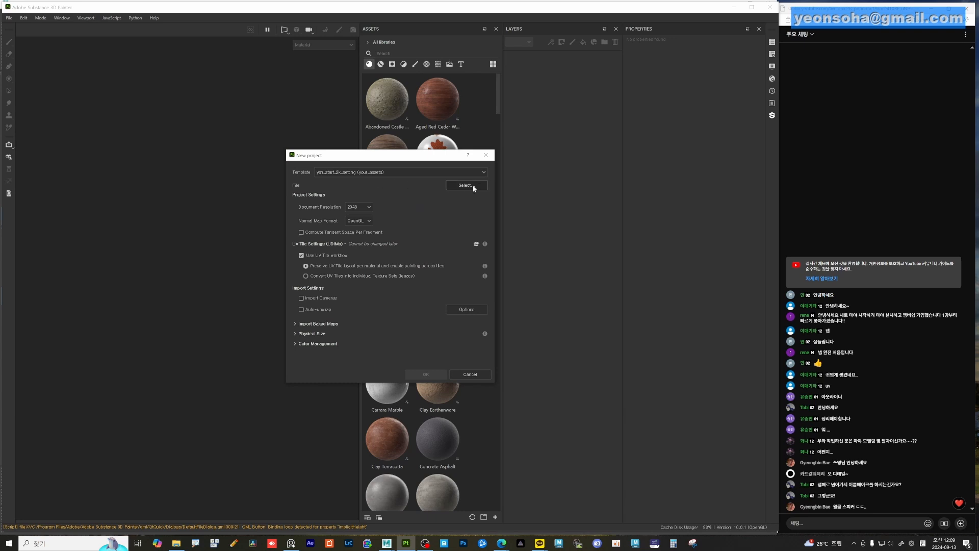
left_click(415, 172)
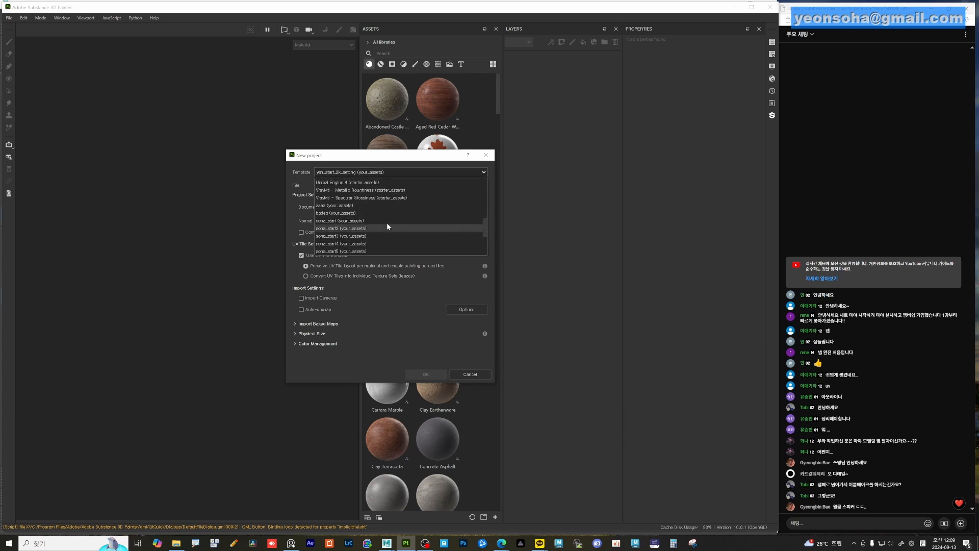
scroll(387, 224, "up", 10)
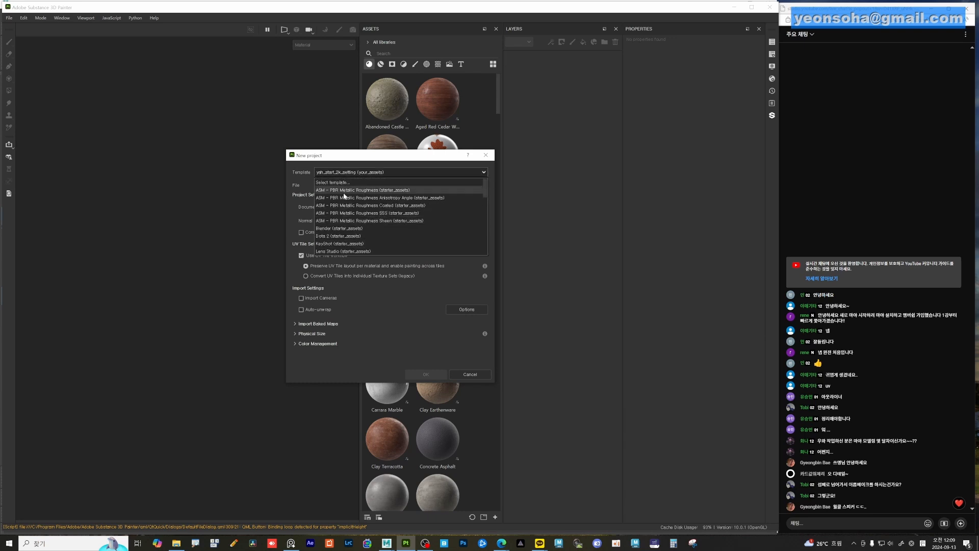
scroll(345, 209, "down", 3)
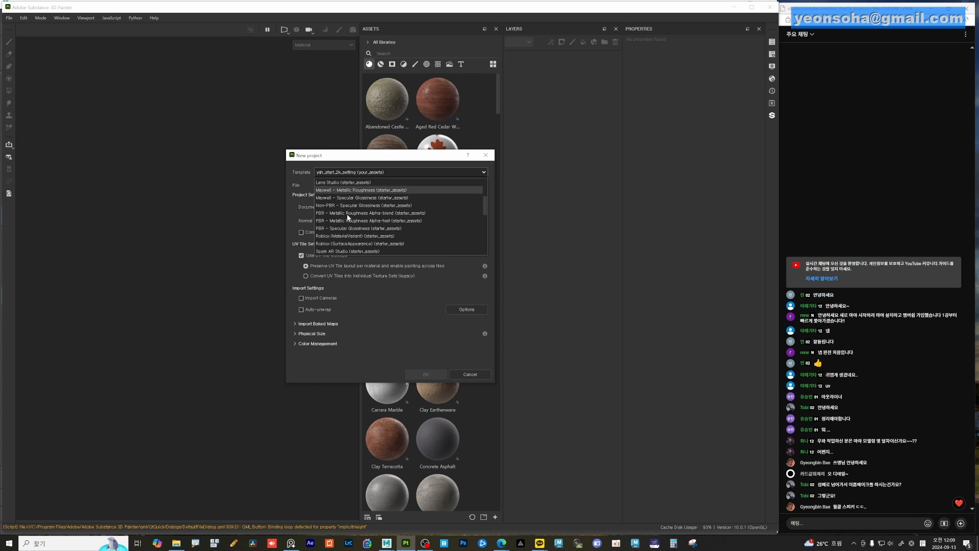
scroll(347, 216, "down", 3)
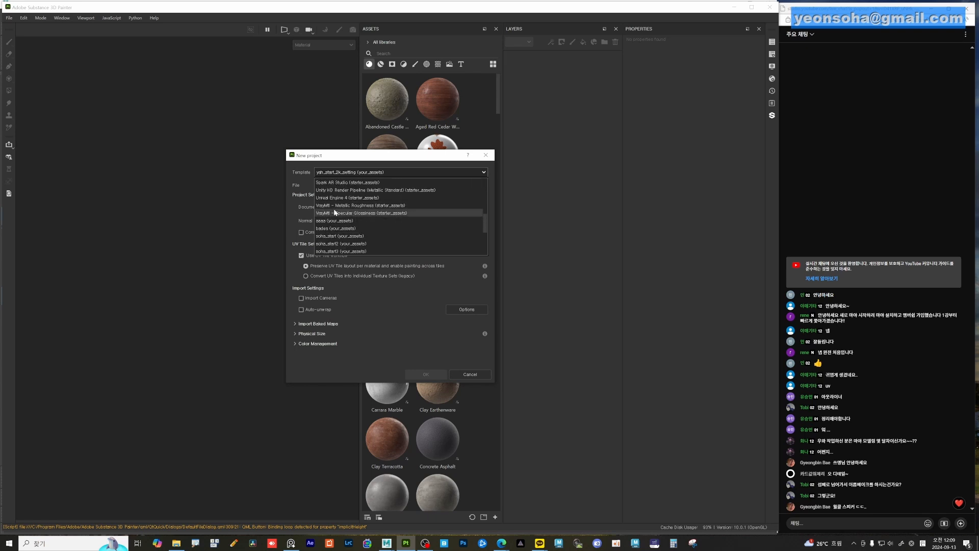
scroll(334, 213, "up", 4)
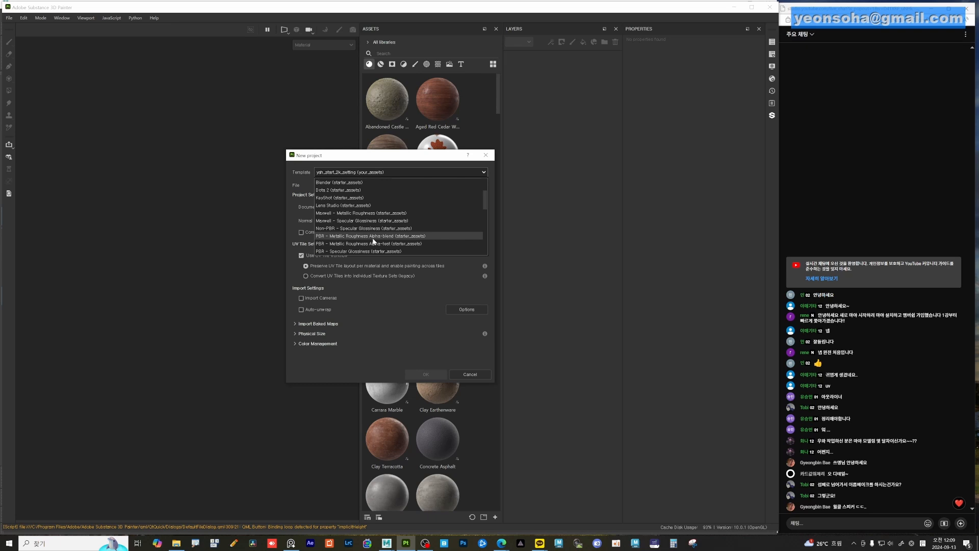
left_click(403, 237)
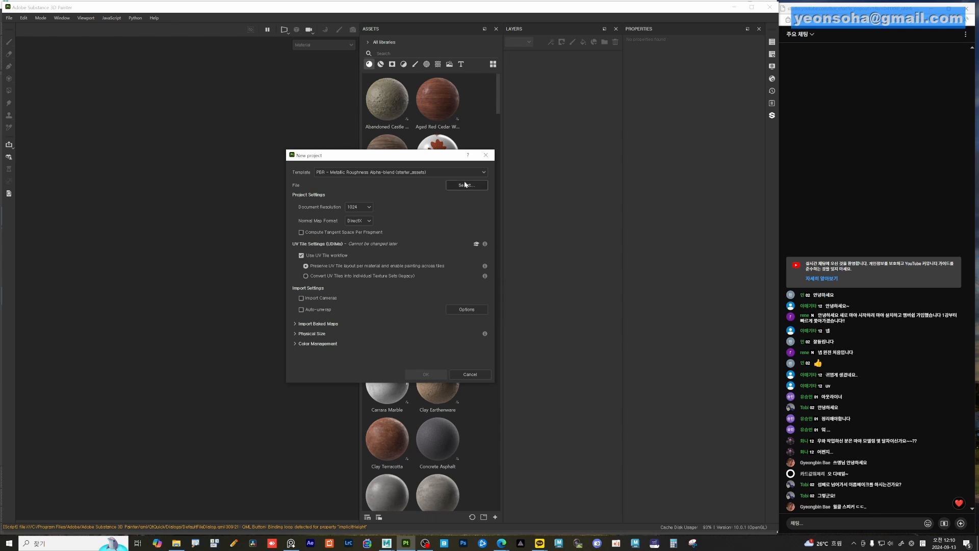
left_click(415, 171)
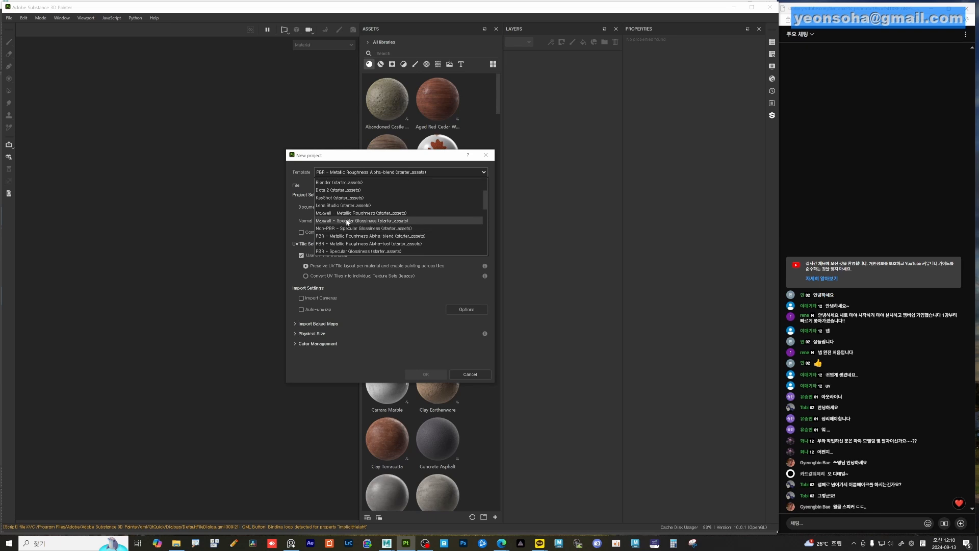
left_click(387, 238)
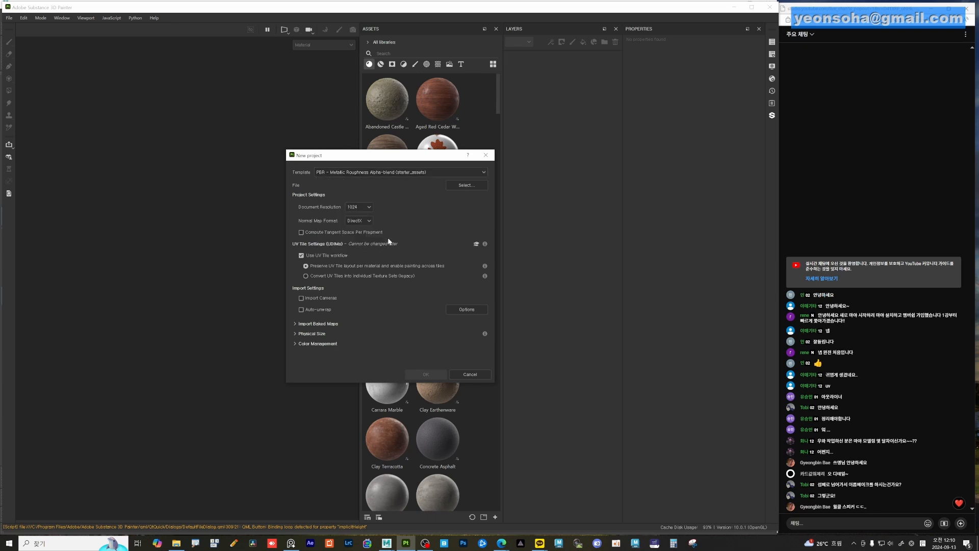
Choose md.fbx from the Radio_speaker project's scenes folder as the new project's mesh file
left_click(470, 187)
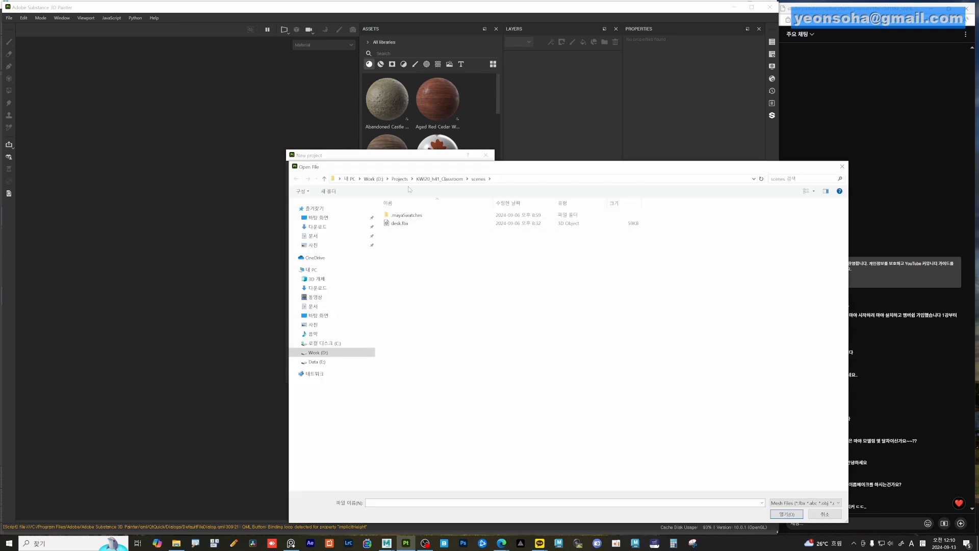
left_click(400, 178)
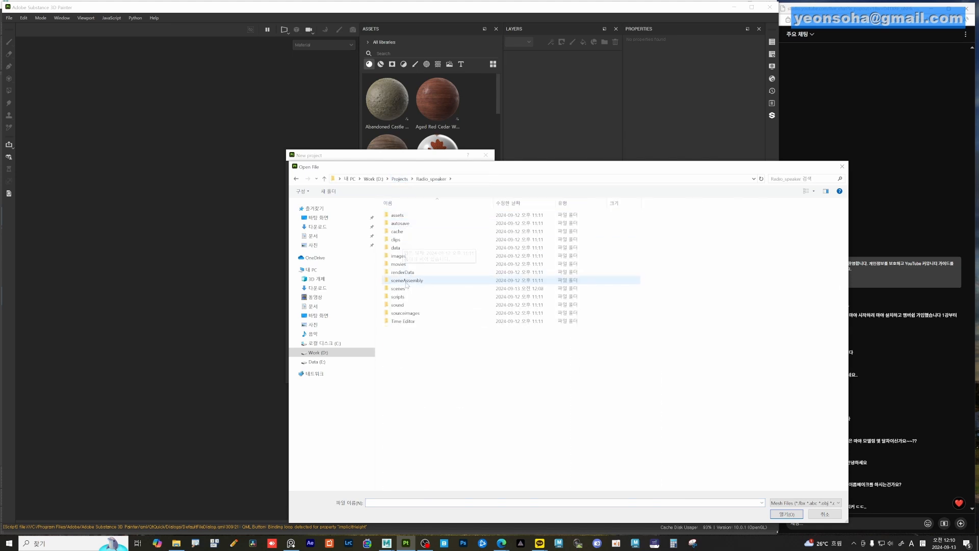
double_click(415, 288)
left_click(400, 242)
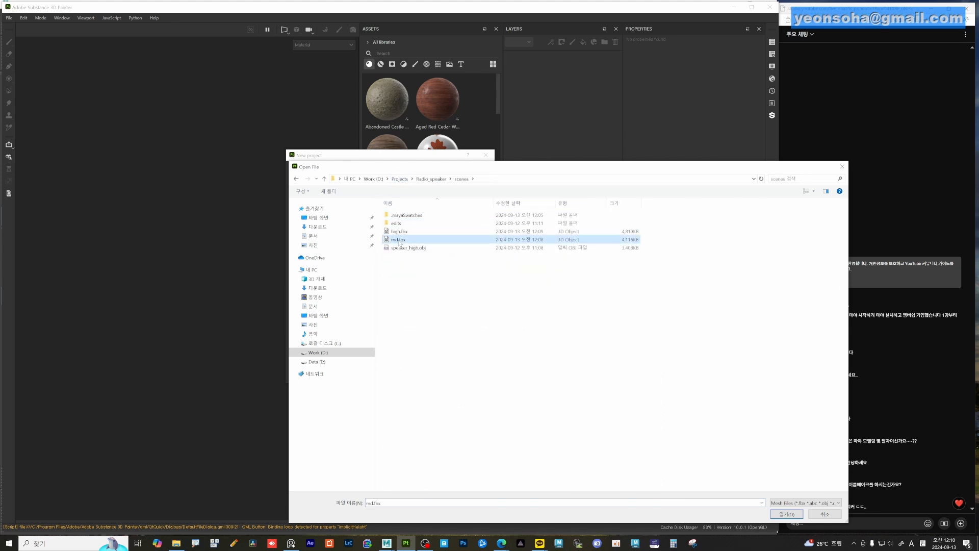
left_click(787, 514)
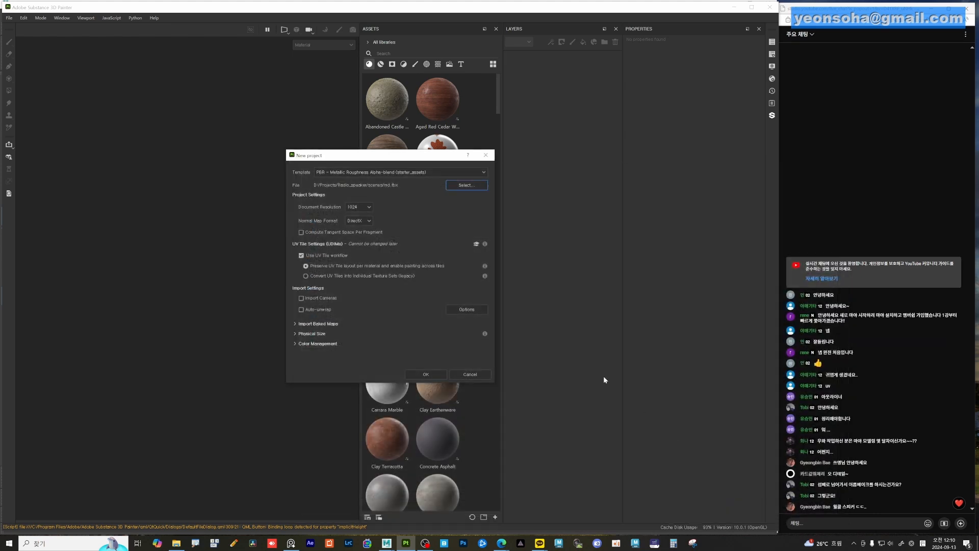
Set the document resolution to 2048 and the normal map format to OpenGL, and create the project
left_click(370, 208)
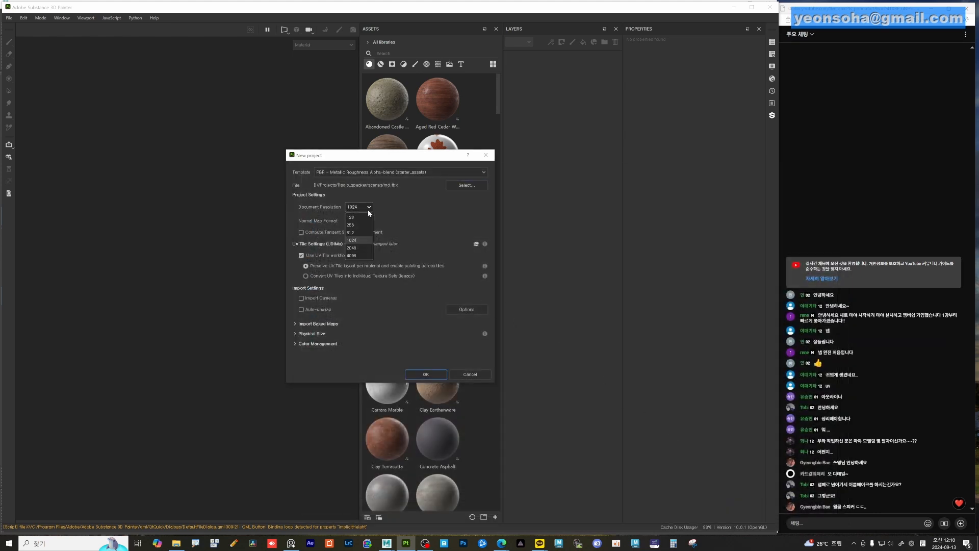
left_click(357, 247)
left_click(363, 237)
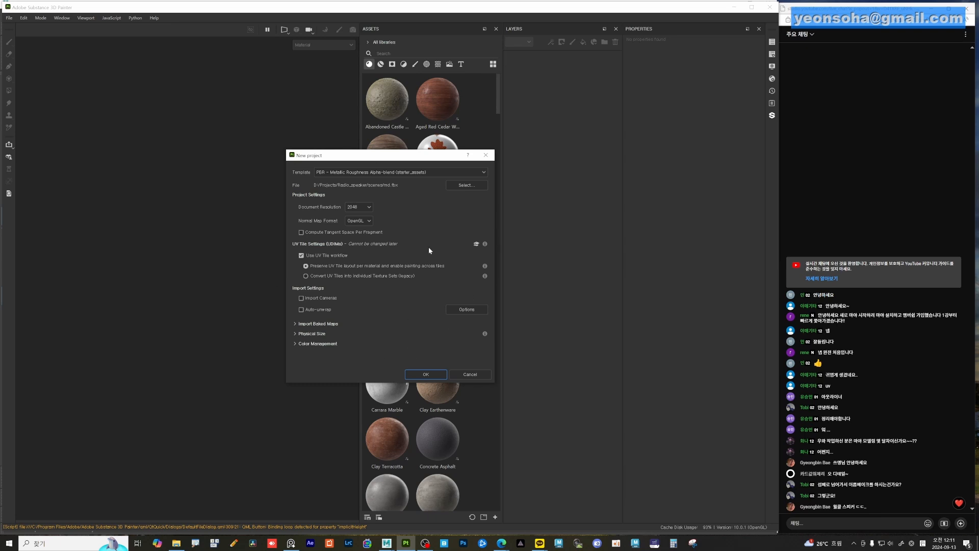
left_click(432, 371)
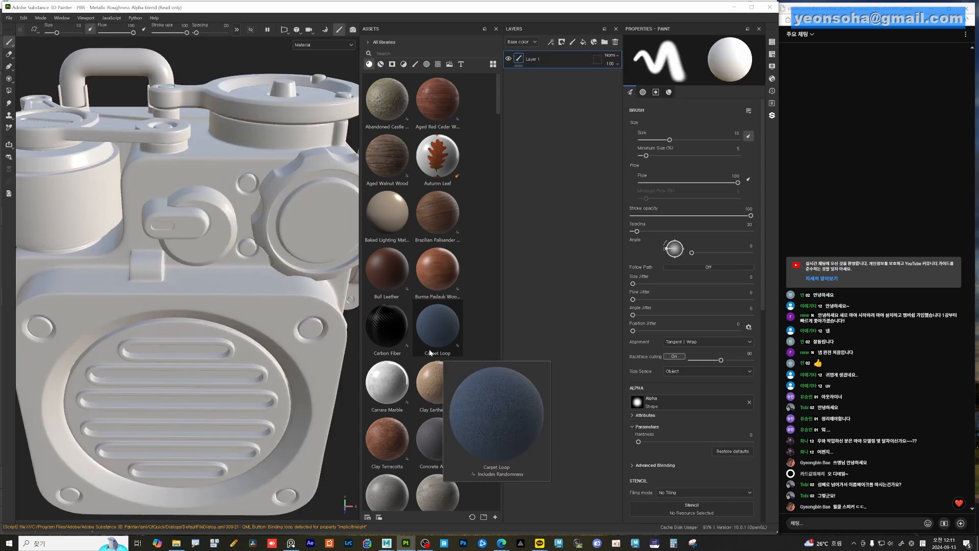
Enter baking mode and load high.fbx from the scenes folder as the high definition mesh
scroll(204, 255, "down", 5)
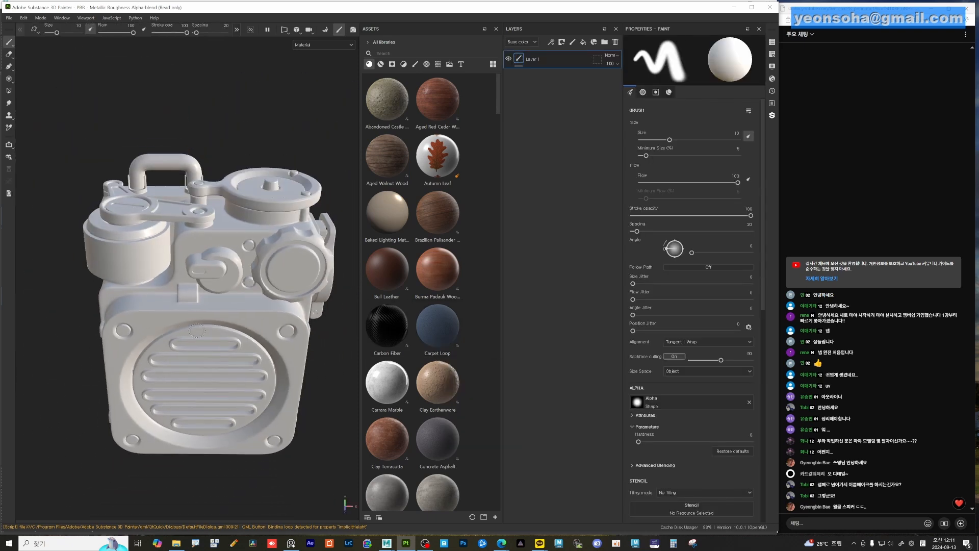
left_click_drag(86, 255, 126, 257, "alt")
scroll(126, 258, "up", 4)
right_click_drag(129, 246, 245, 339, "alt")
left_click_drag(204, 309, 286, 285, "alt")
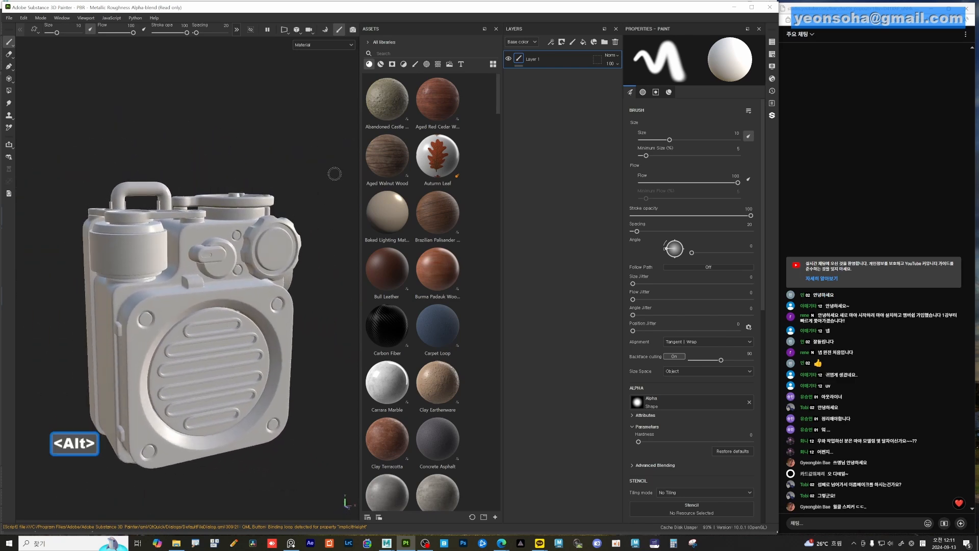
left_click(325, 30)
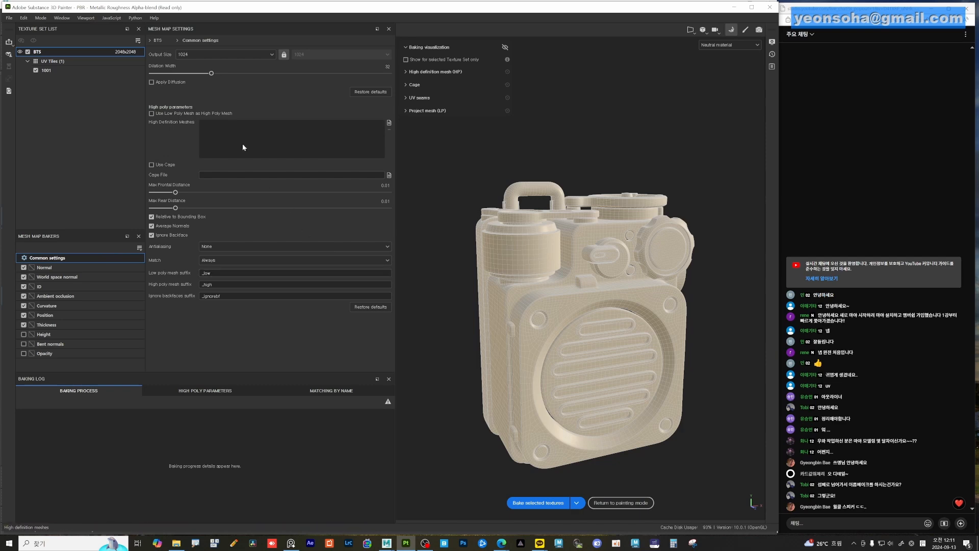
left_click(389, 123)
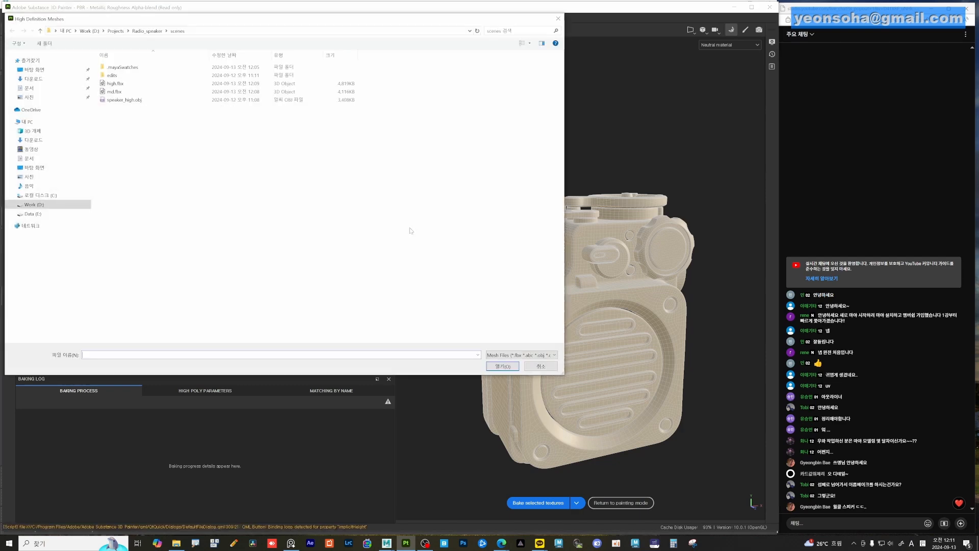
left_click(119, 84)
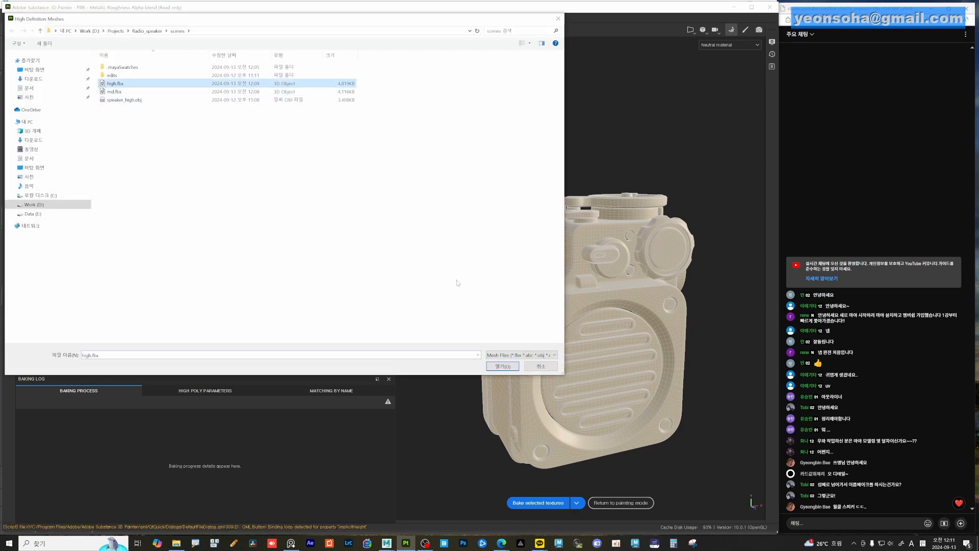
left_click(491, 365)
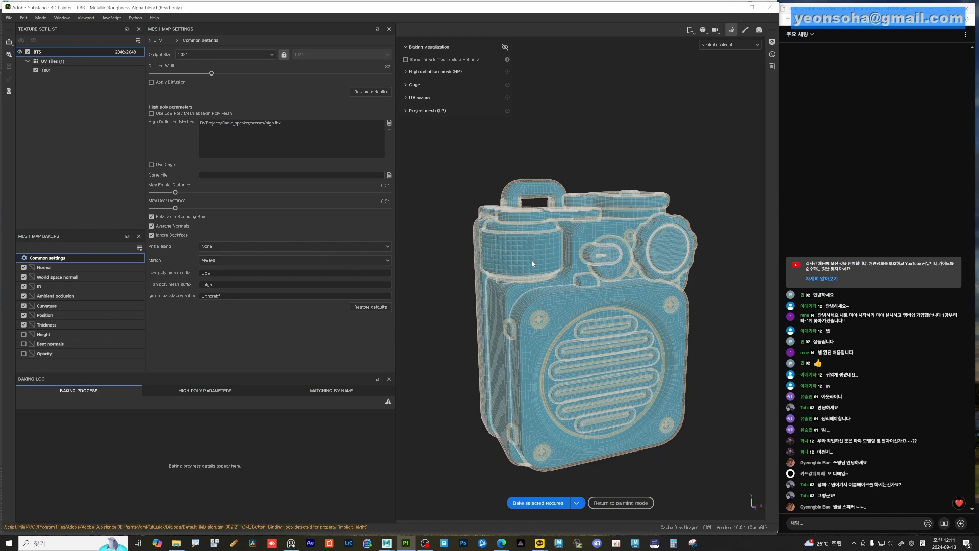
key("alt")
key("F7")
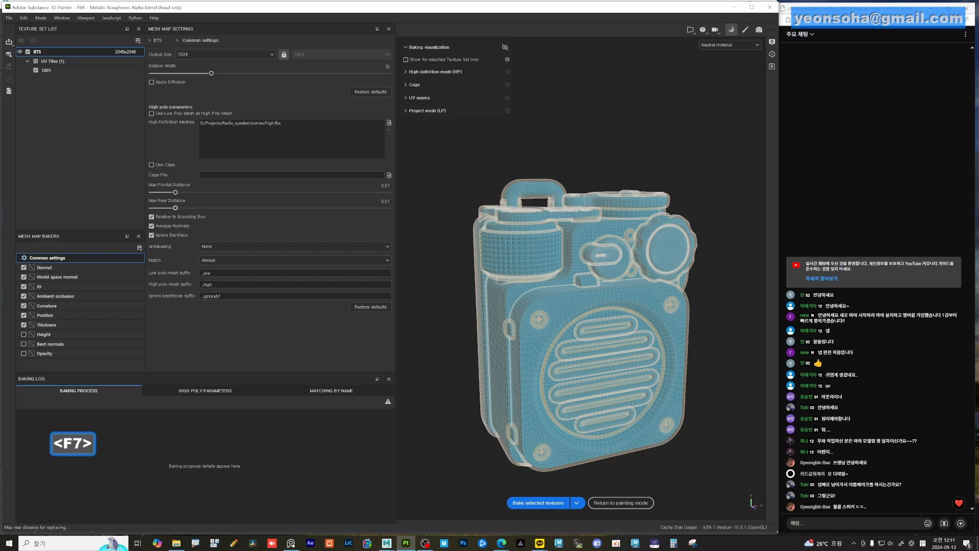
left_click_drag(458, 162, 569, 161)
left_click_drag(550, 163, 519, 166)
key("g")
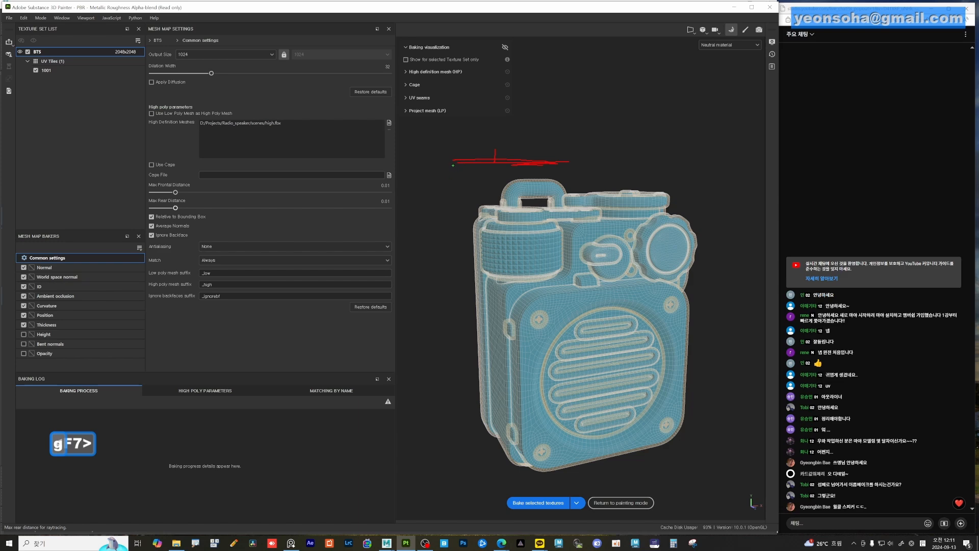
mouse_move(453, 165)
left_mouse_down()
mouse_move(482, 167)
mouse_move(493, 156)
mouse_move(583, 172)
mouse_move(630, 165)
left_mouse_up()
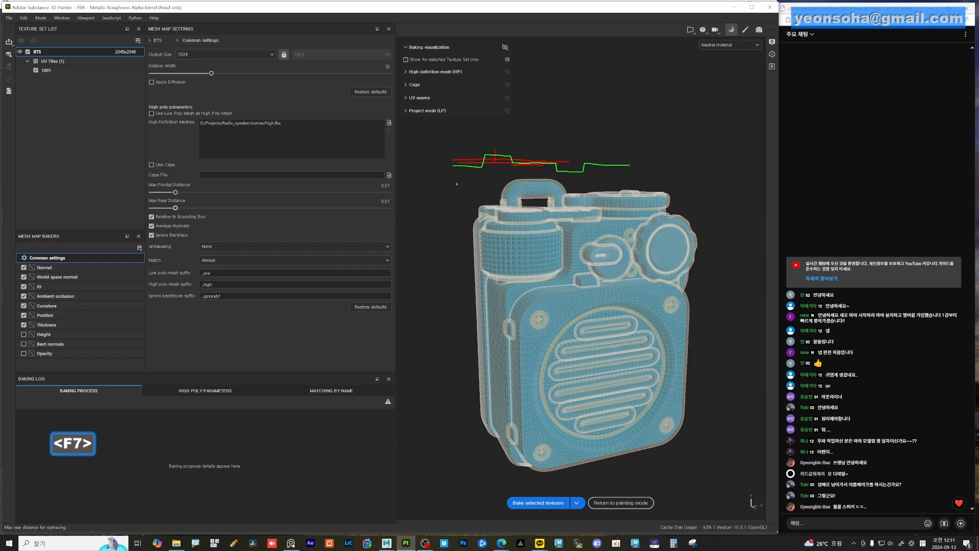
key("b")
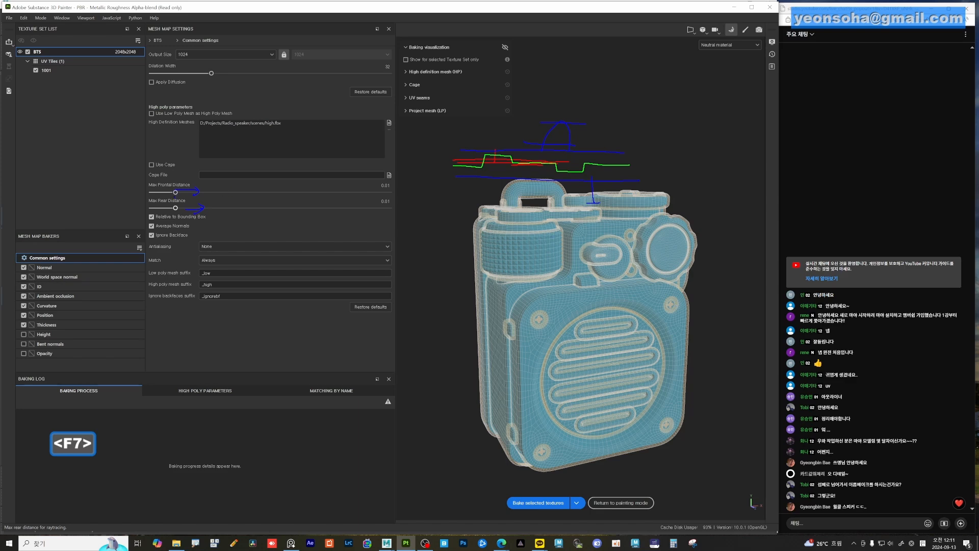
key("Escape")
Set the Max Frontal Distance to 0.0027 and inspect the cage around the knurled cylinder up close
left_click_drag(176, 193, 164, 192)
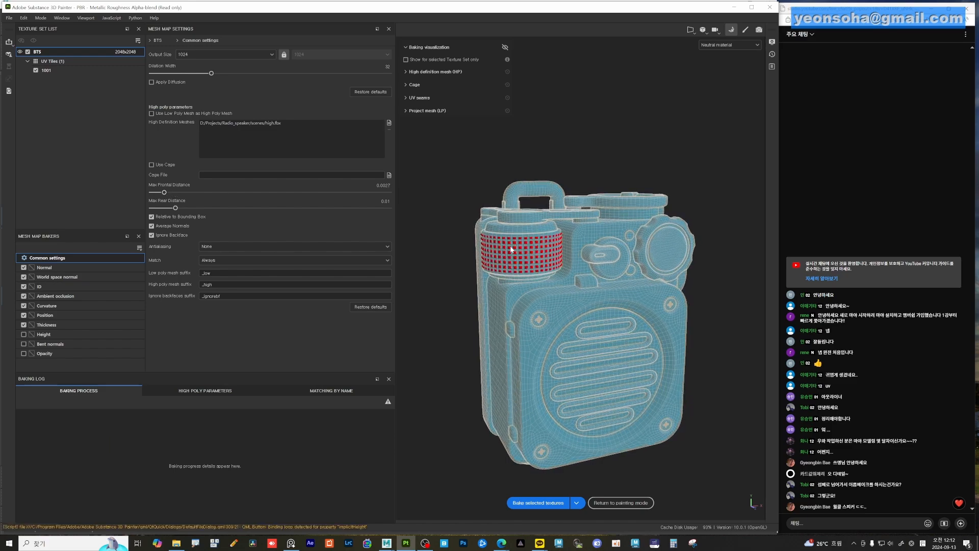
right_click_drag(511, 250, 679, 286, "alt")
left_click_drag(516, 240, 487, 228, "alt")
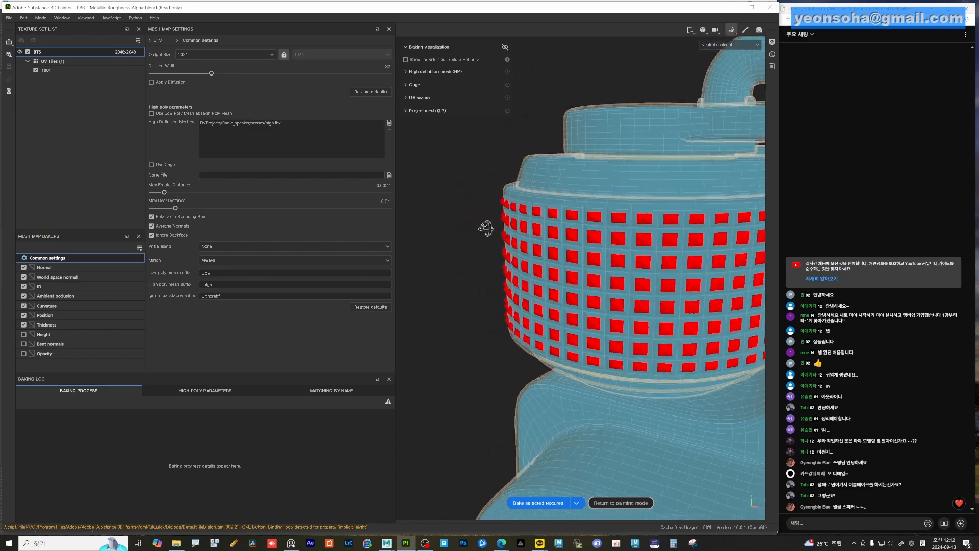
right_click_drag(487, 228, 518, 218, "alt")
middle_click_drag(518, 219, 516, 228, "alt")
right_click_drag(515, 227, 541, 218, "alt")
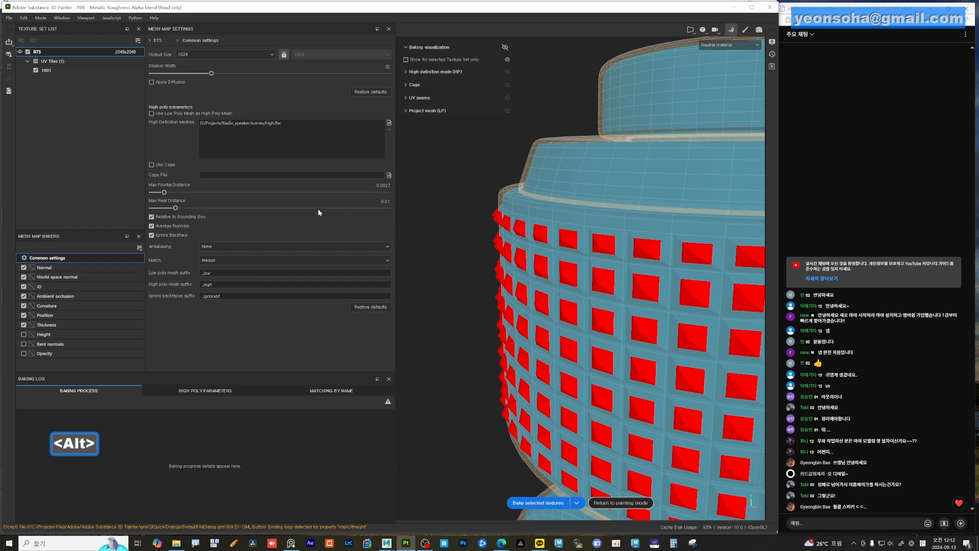
Raise the Max Frontal Distance to 0.0092 so the cage encloses the knurled cylinder's spikes
left_click_drag(164, 193, 171, 193)
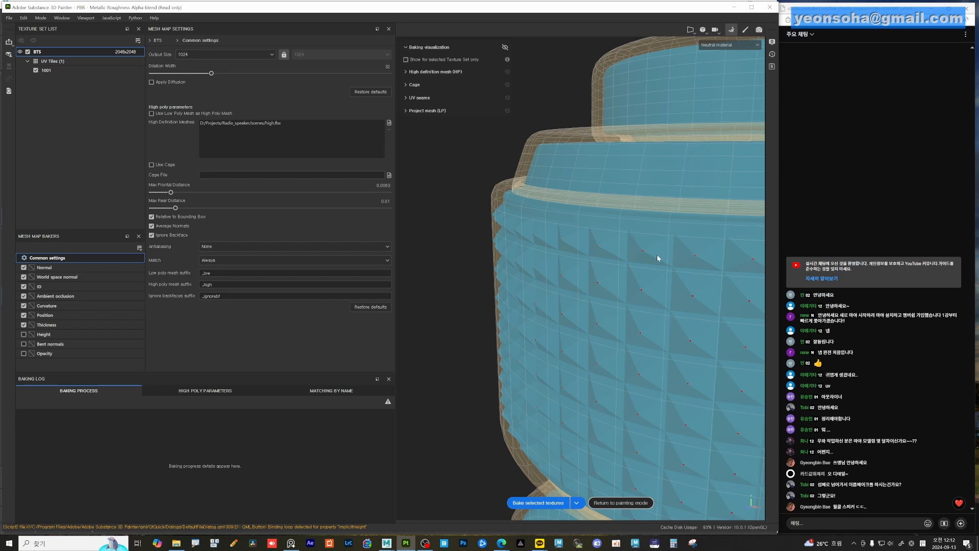
key("alt")
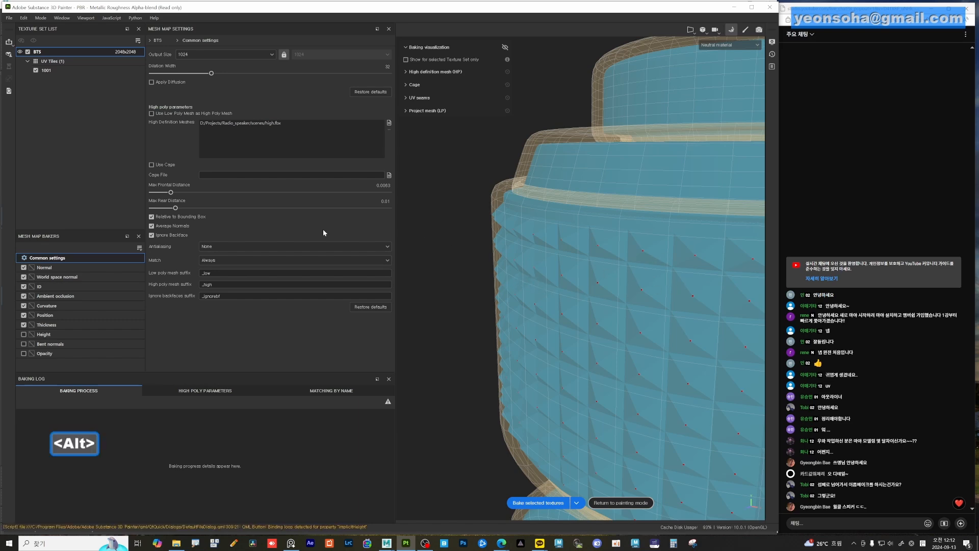
left_click_drag(171, 192, 174, 193)
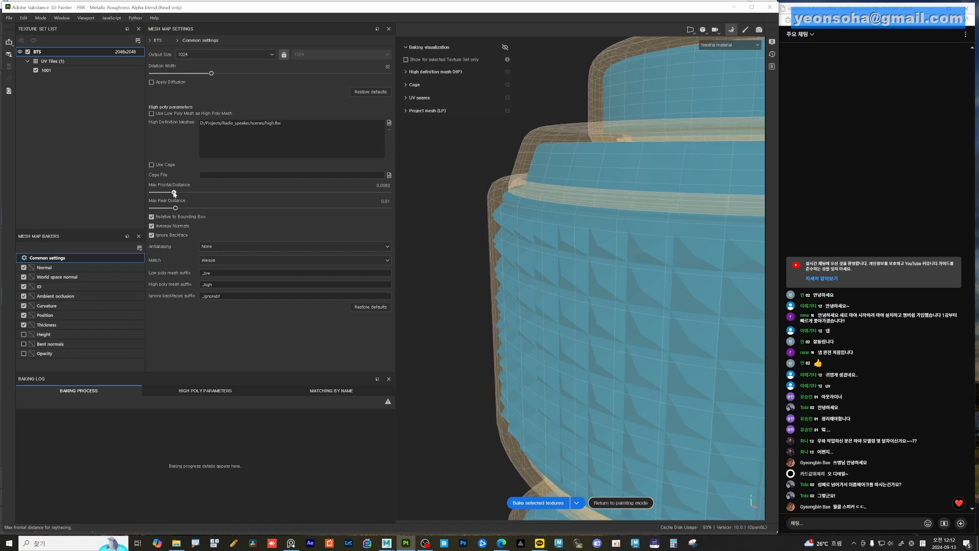
right_click_drag(521, 247, 564, 263, "alt")
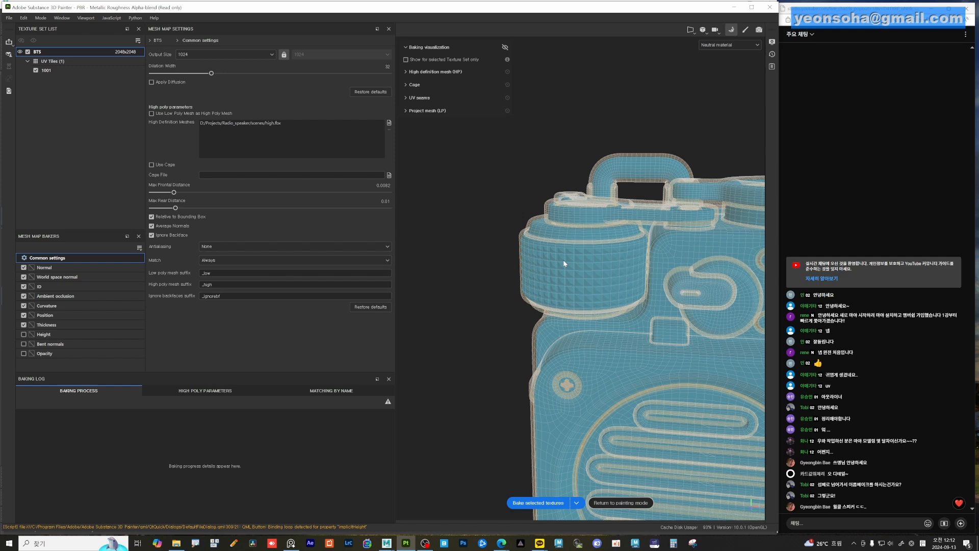
Set the output size of the mesh map bake to 2048
middle_click_drag(670, 310, 552, 252, "alt")
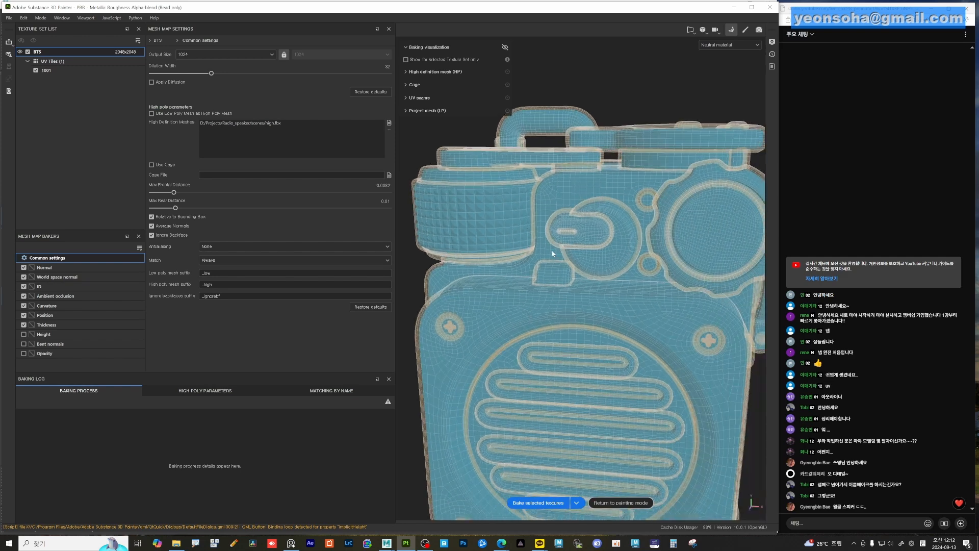
left_click_drag(552, 252, 621, 286, "alt")
middle_click_drag(621, 286, 605, 245, "alt")
right_click_drag(605, 244, 577, 260, "alt")
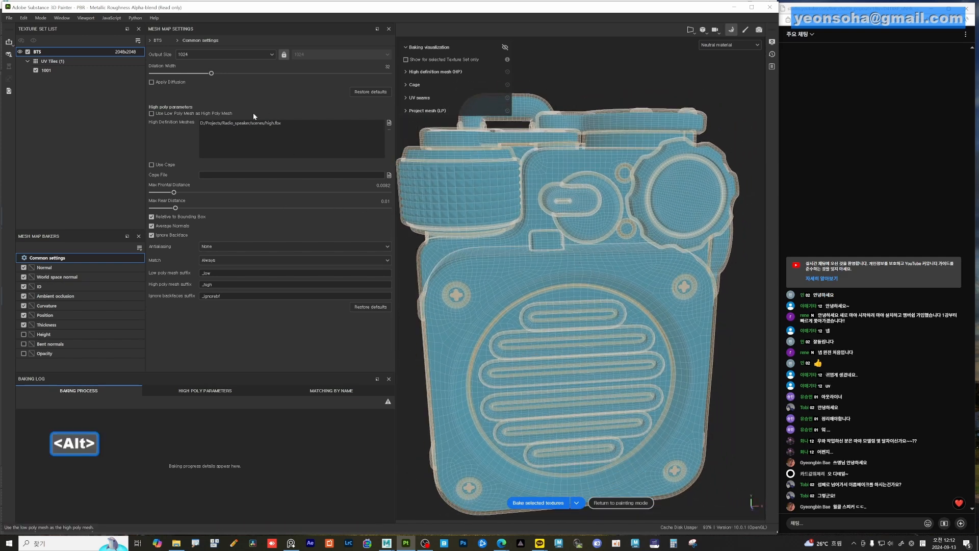
left_click(207, 56)
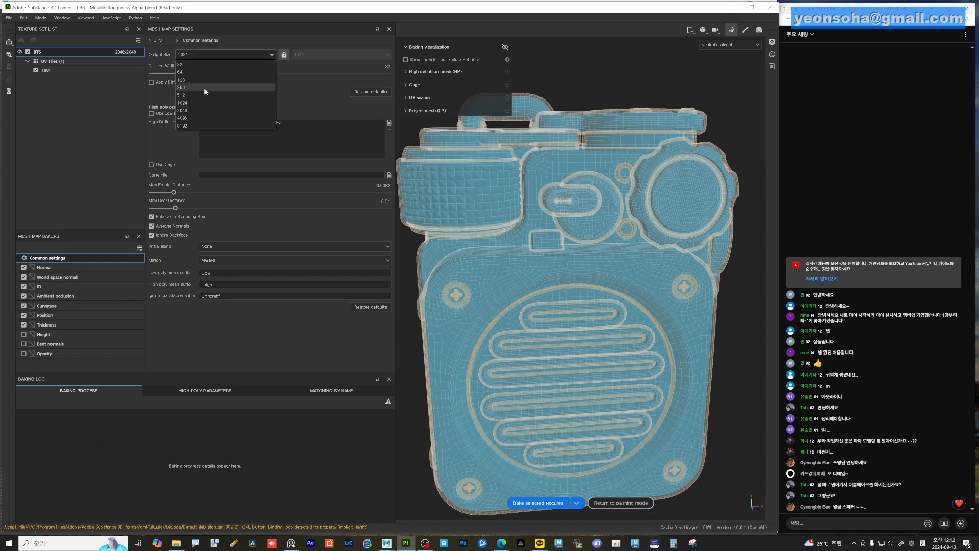
left_click(197, 95)
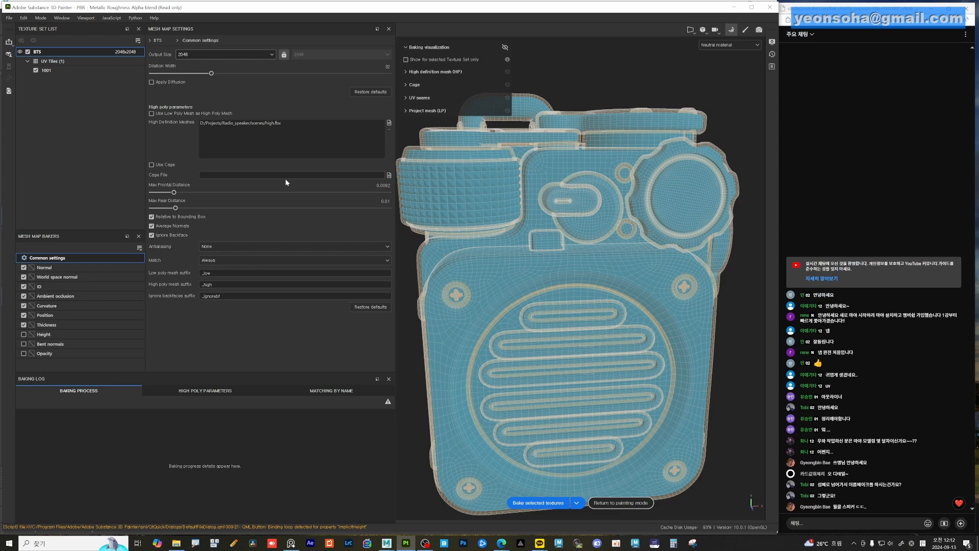
Set the bake's antialiasing to Supersampling 4x and match the low and high meshes By Mesh Name
left_click(241, 247)
left_click(237, 256)
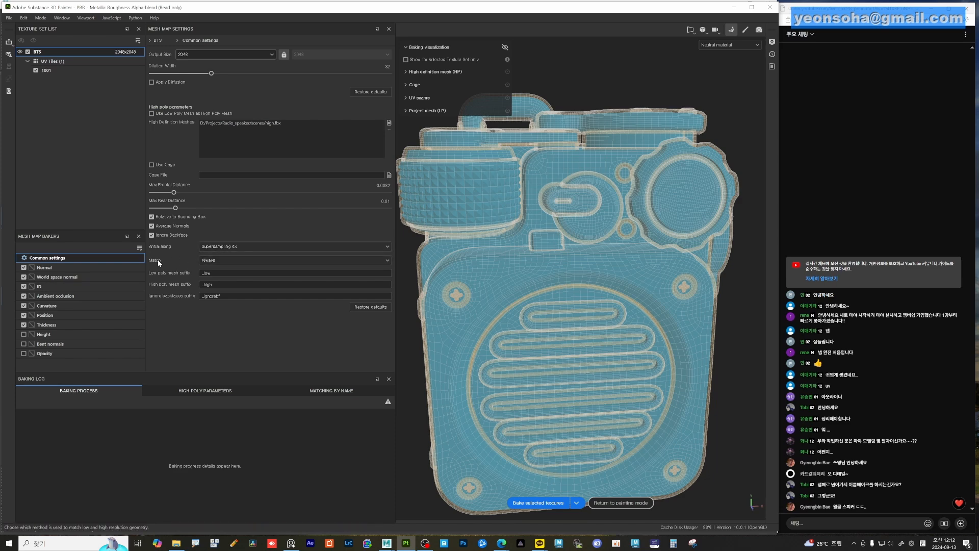
left_click(232, 264)
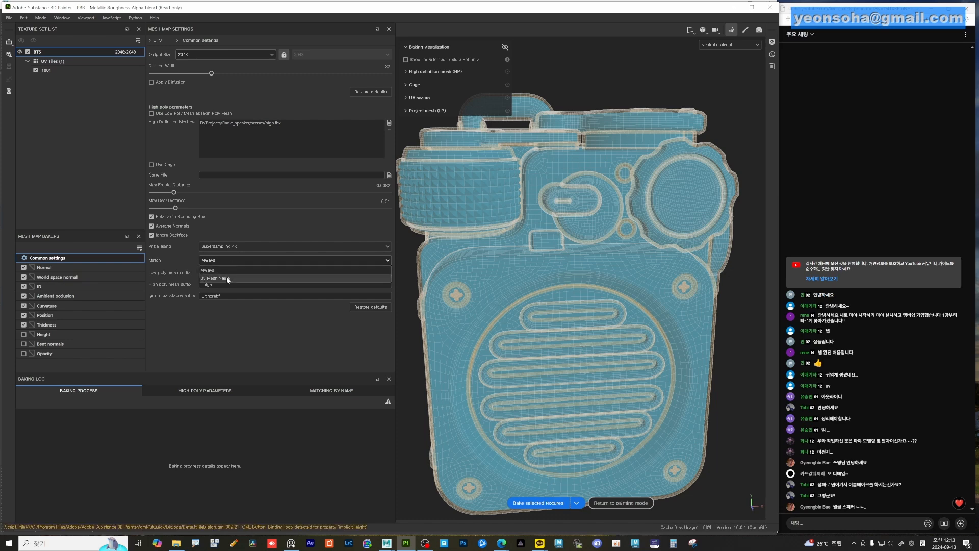
left_click(228, 279)
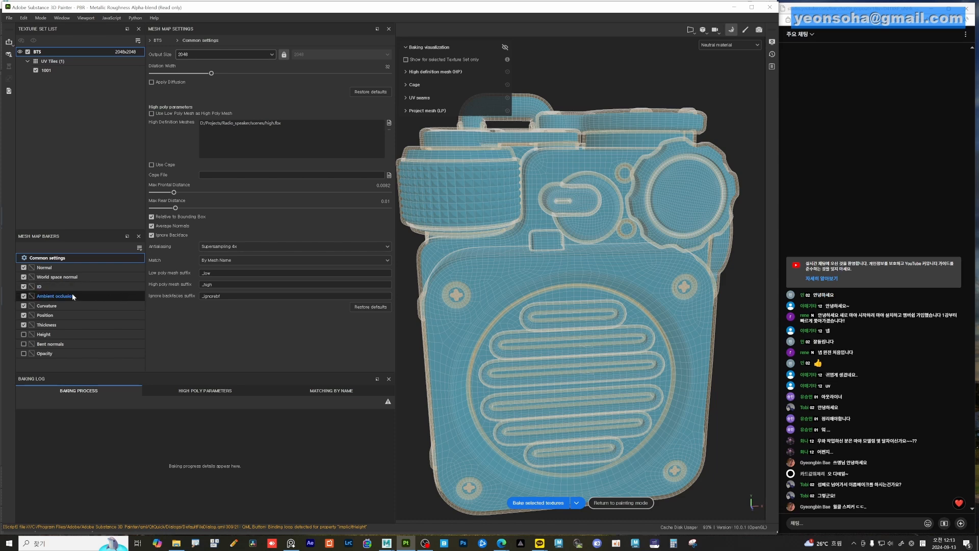
Set the ID map baker's color source to Vertex Color
left_click(43, 288)
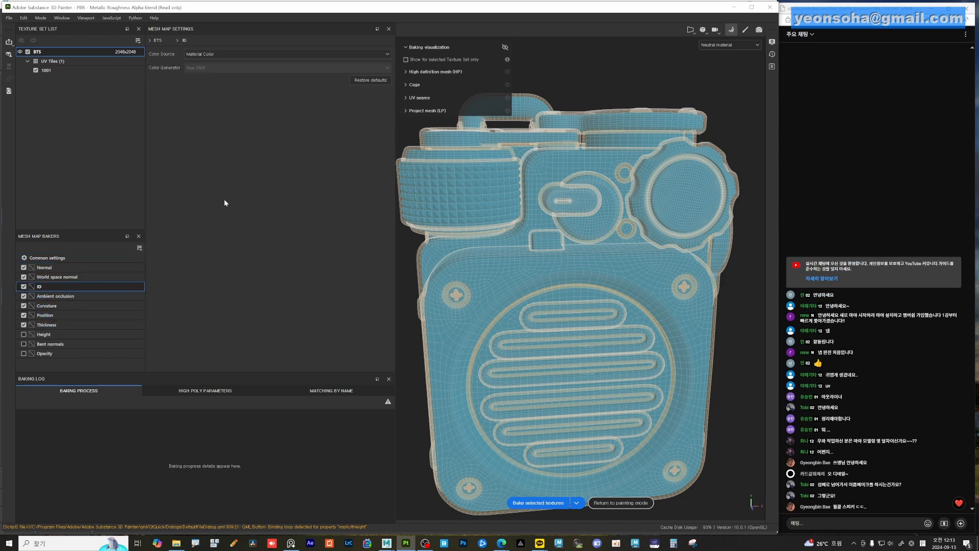
left_click(213, 55)
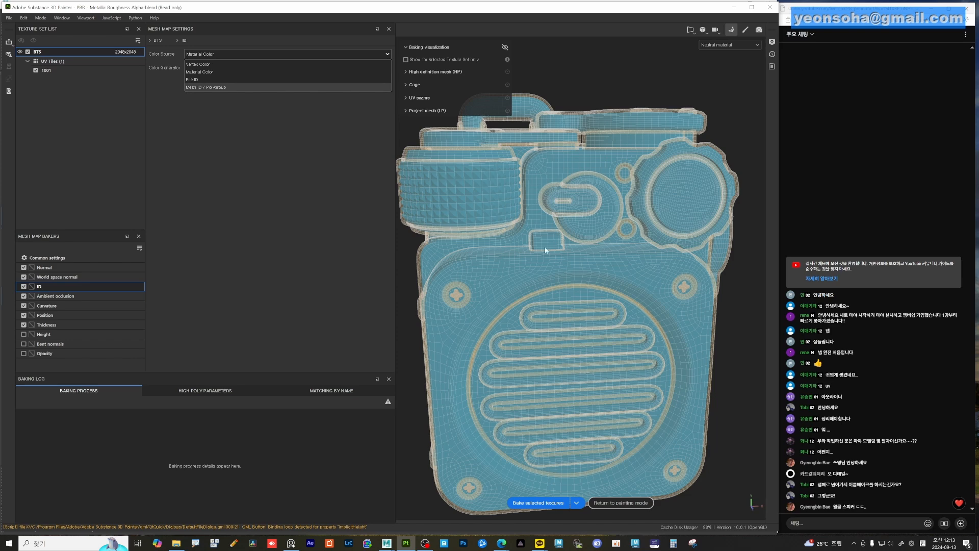
left_click(202, 64)
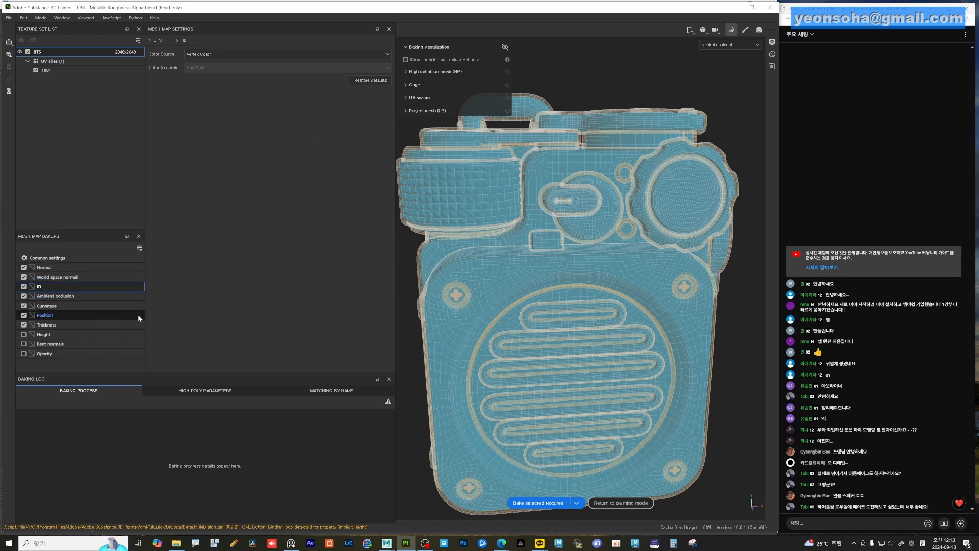
Bake the selected mesh maps with the common settings and return to painting mode
left_click(135, 258)
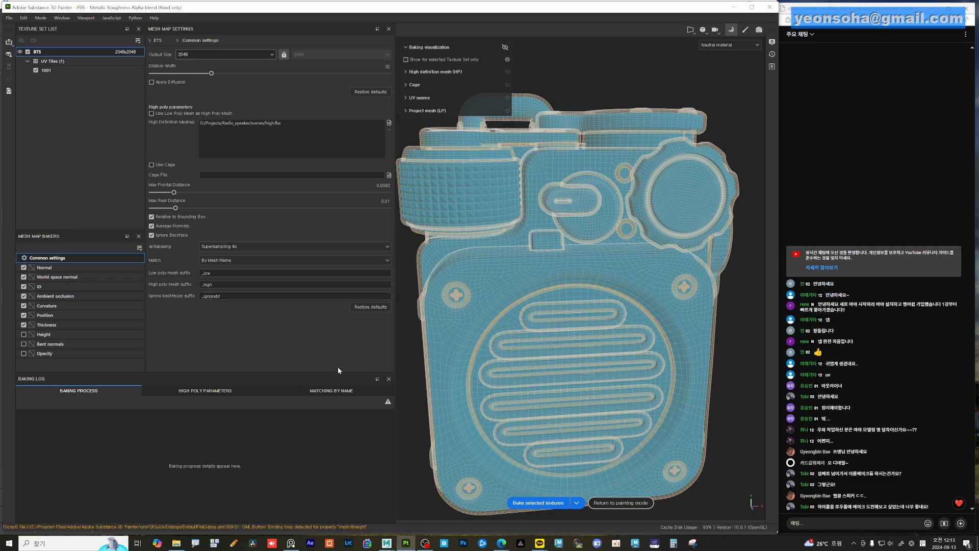
left_click(549, 505)
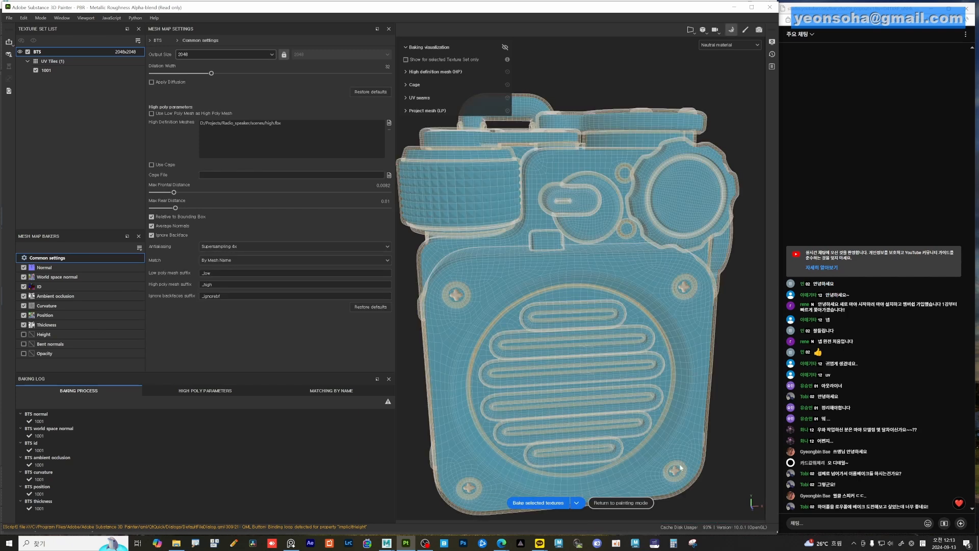
left_click(621, 503)
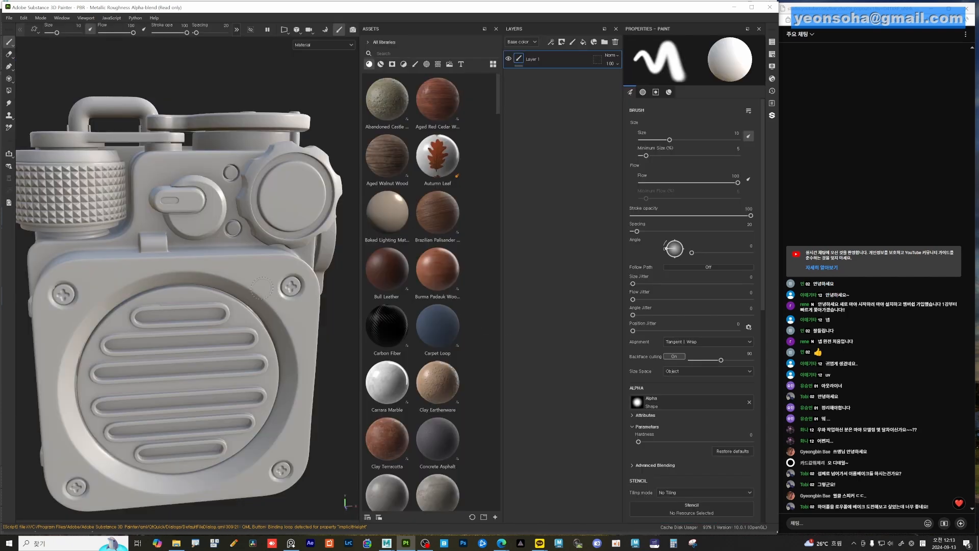
Turn on the mesh wireframe in the display settings to show the low-poly topology of the baked speaker
left_click_drag(262, 288, 288, 302, "alt")
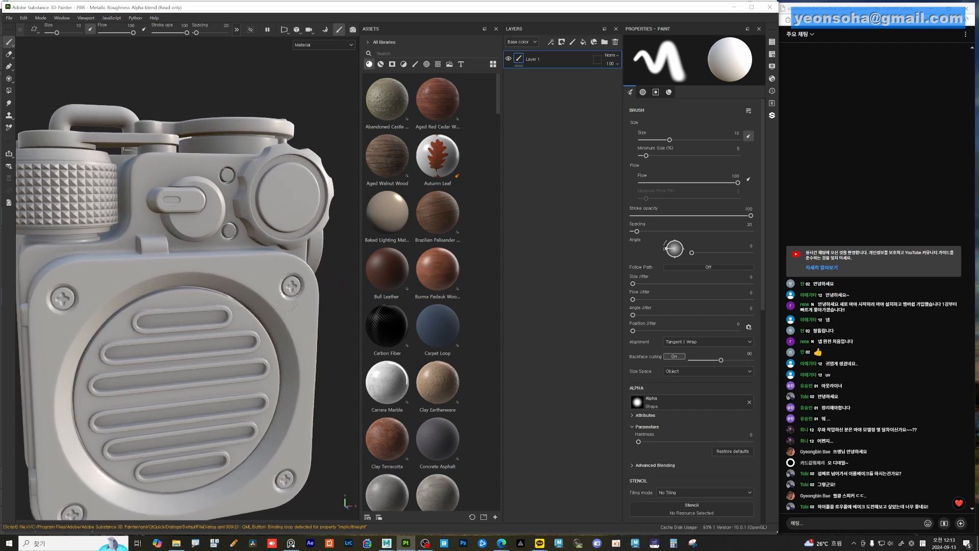
middle_click_drag(287, 302, 306, 273, "alt")
mouse_move(306, 273)
left_mouse_down("alt")
mouse_move(276, 273)
mouse_move(290, 273)
left_mouse_up("alt")
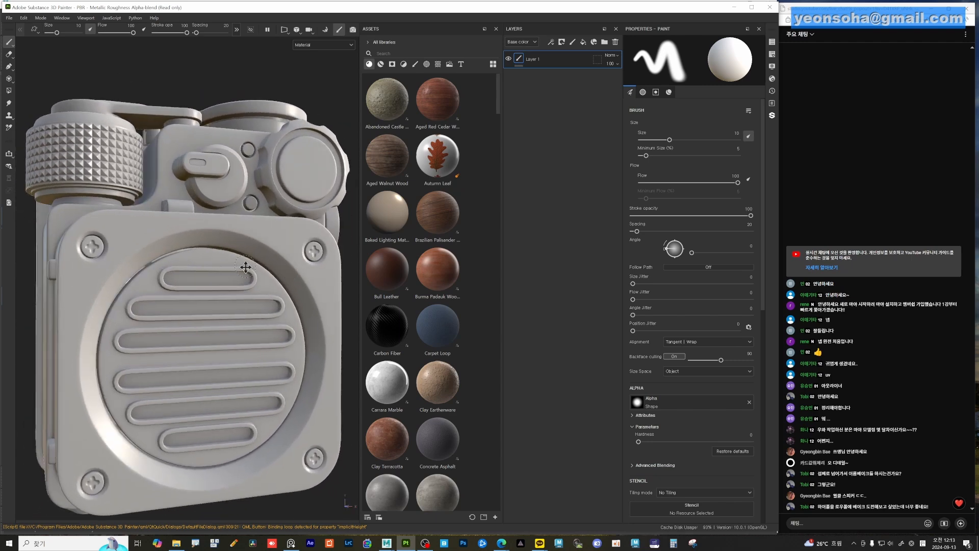
middle_click_drag(245, 267, 246, 279, "alt")
left_click(772, 67)
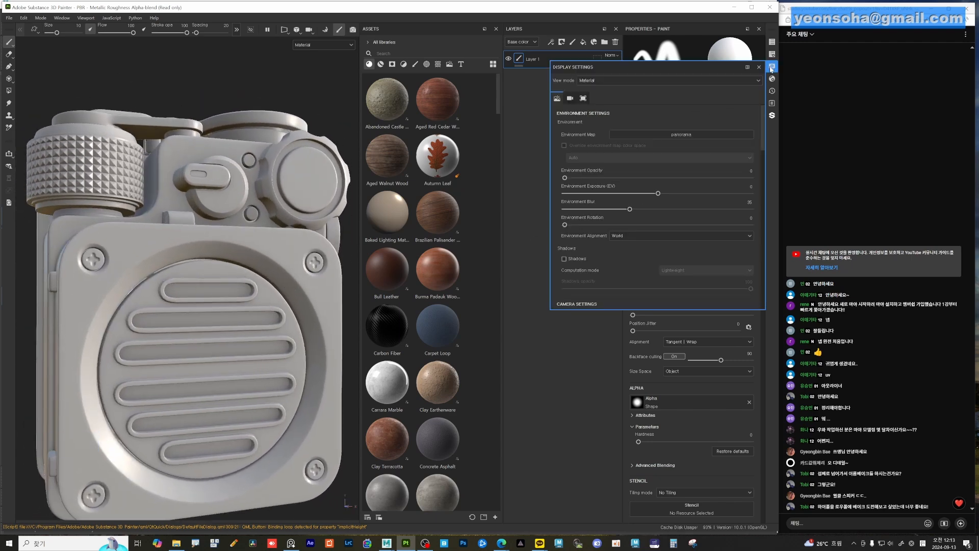
scroll(657, 243, "down", 5)
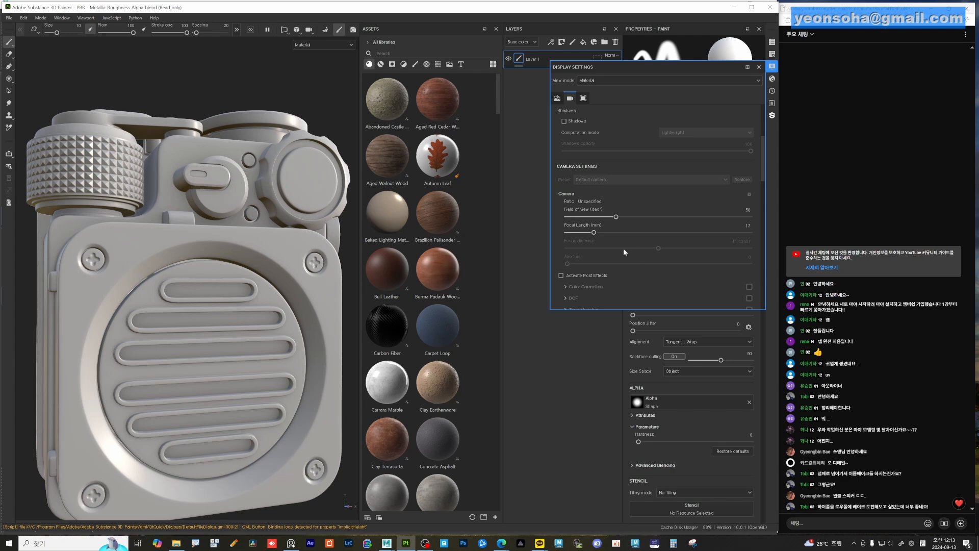
scroll(616, 251, "down", 6)
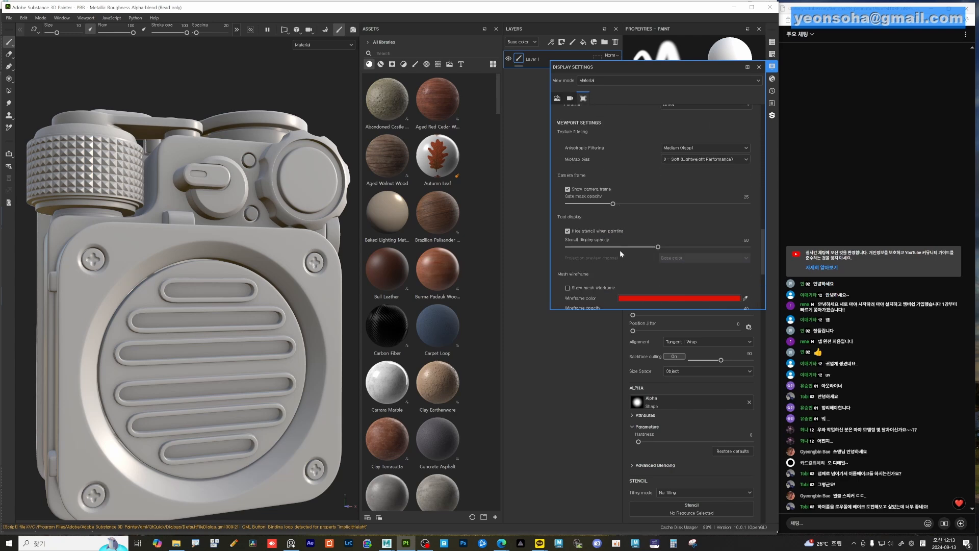
left_click(567, 242)
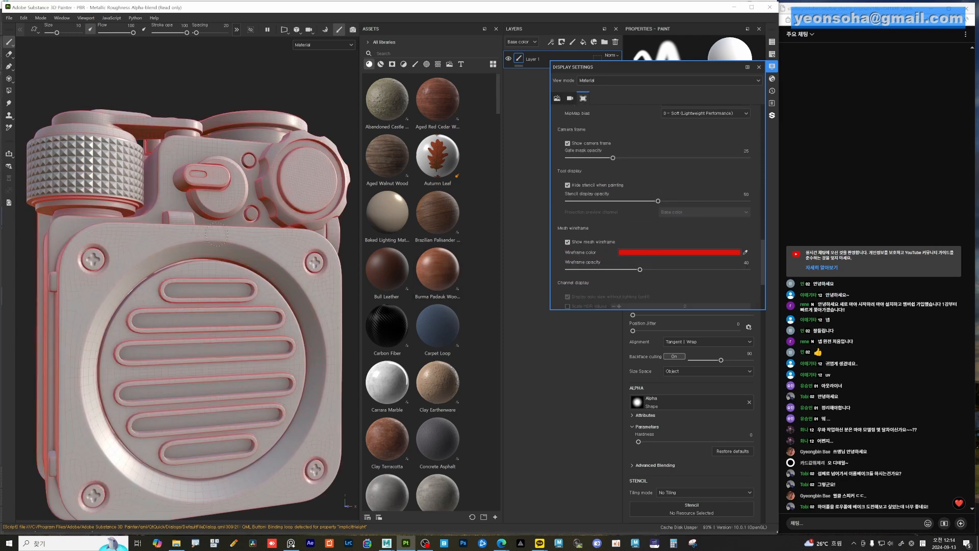
Examine the upper corner screw of the front plate up close and raise the wireframe opacity to 100
middle_click_drag(244, 304, 146, 341, "alt")
right_click_drag(146, 341, 378, 331, "alt")
middle_click_drag(280, 245, 192, 321, "alt")
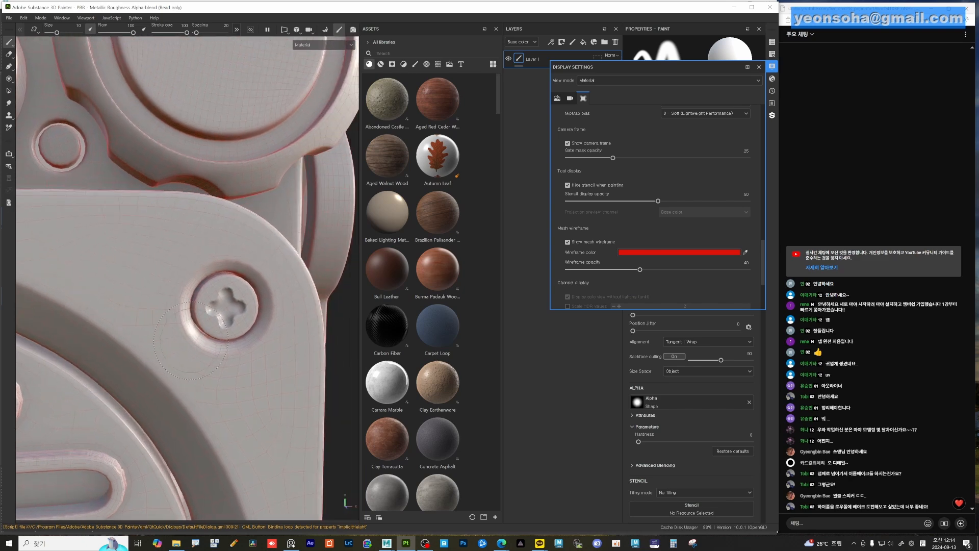
right_click_drag(192, 321, 379, 369, "alt")
left_click_drag(275, 306, 199, 338, "alt")
middle_click_drag(198, 339, 205, 348, "alt")
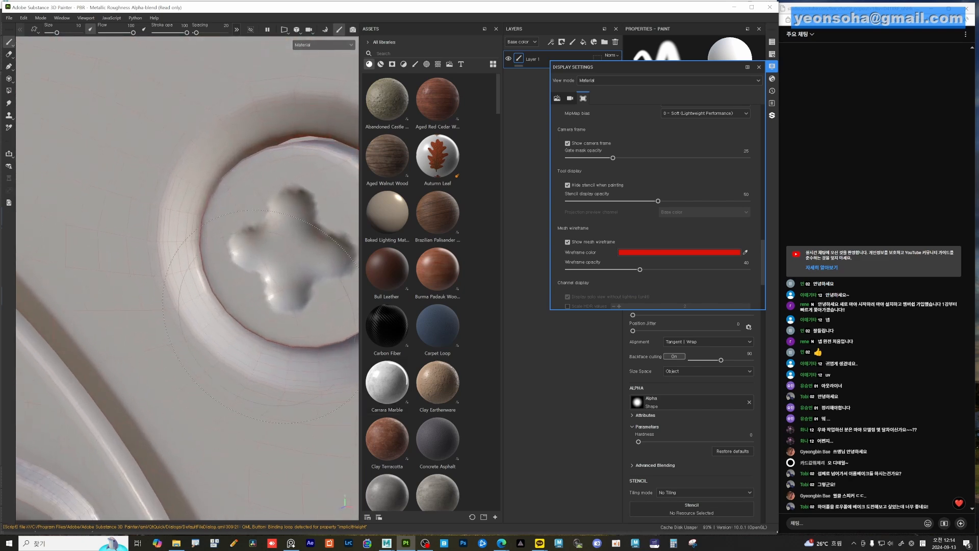
left_click_drag(179, 278, 218, 299, "alt")
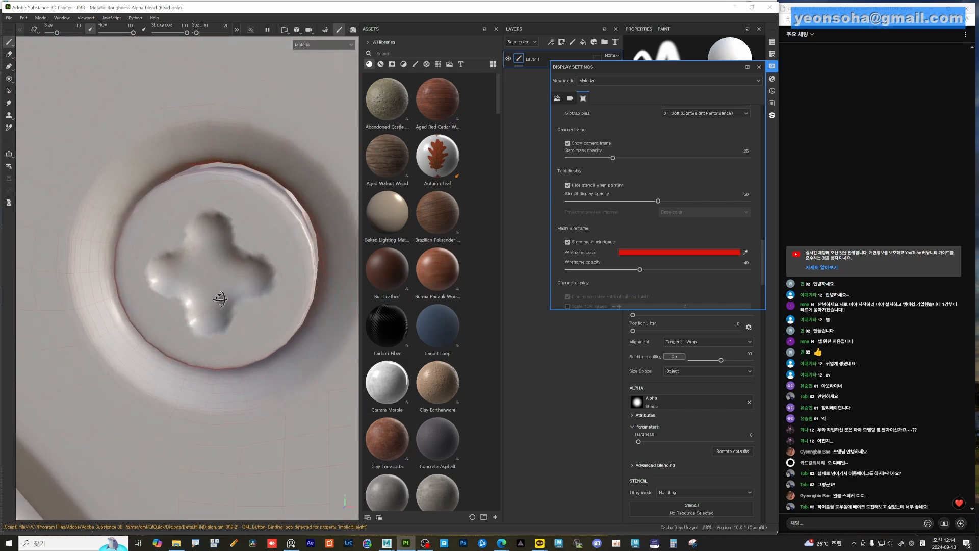
left_click_drag(640, 269, 760, 274)
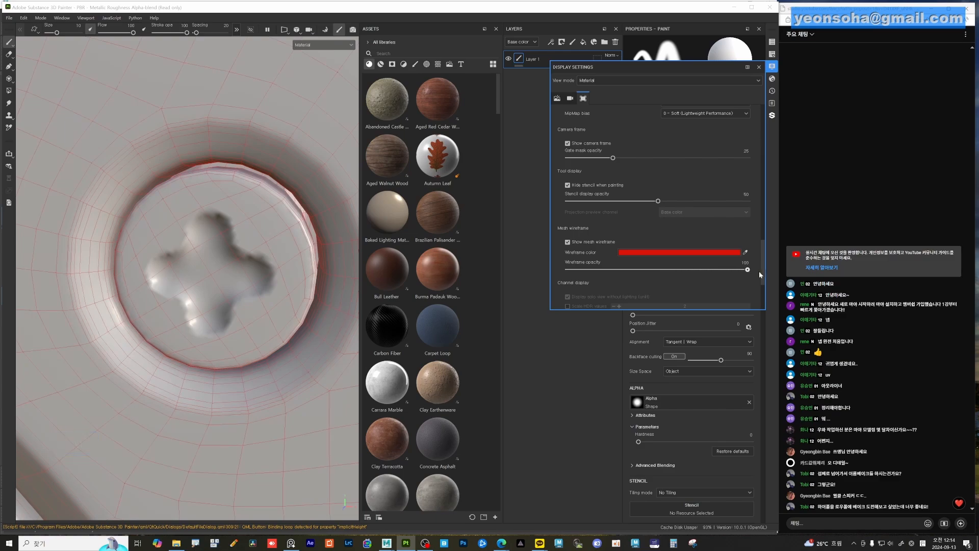
Check the wireframe on the screw and the whole speaker, turn off the mesh wireframe, and close the display settings
left_click_drag(209, 255, 250, 276, "alt")
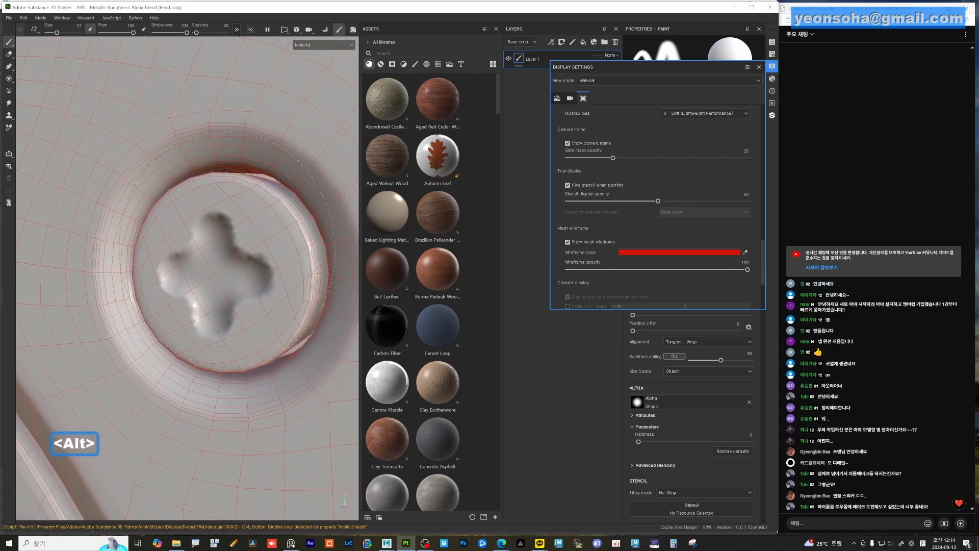
right_click_drag(274, 267, 140, 271, "alt")
middle_click_drag(140, 270, 214, 310, "alt")
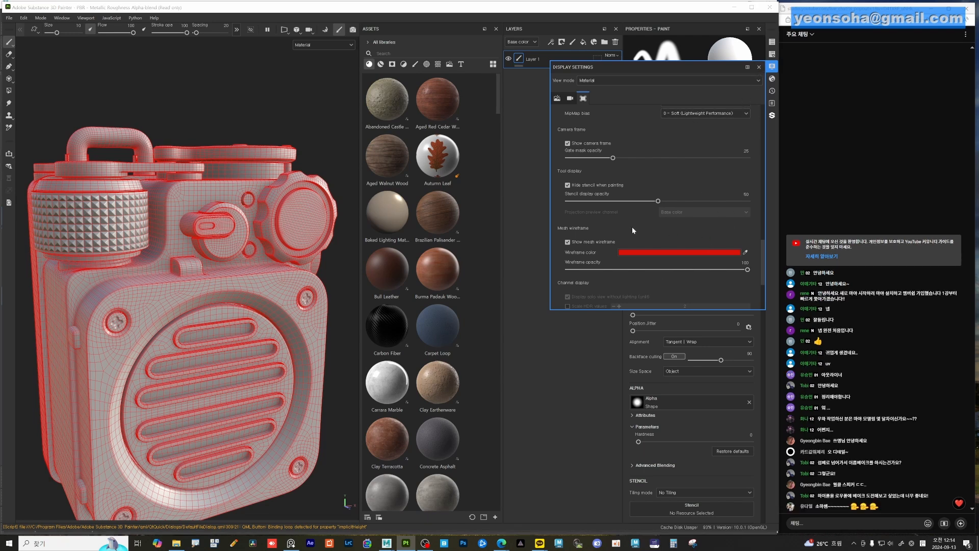
left_click(567, 243)
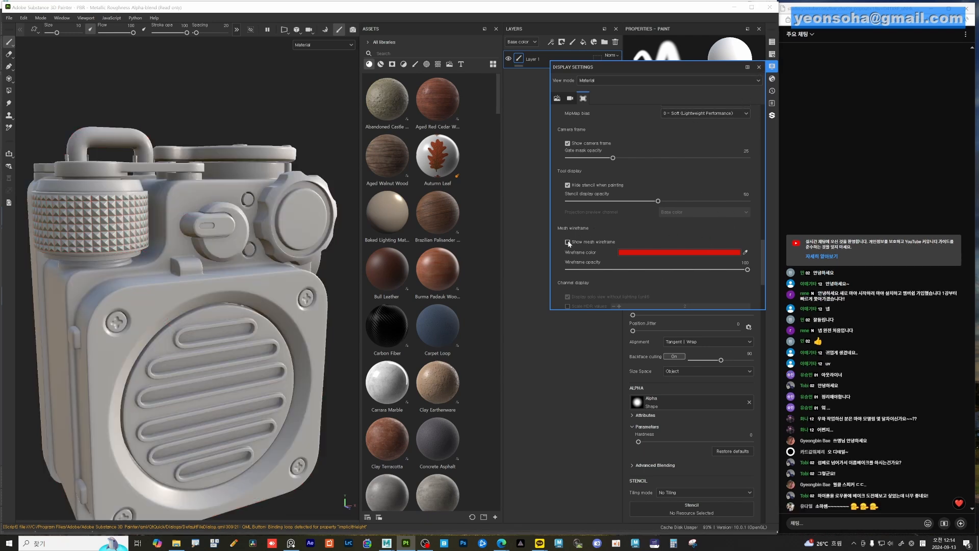
left_click(759, 70)
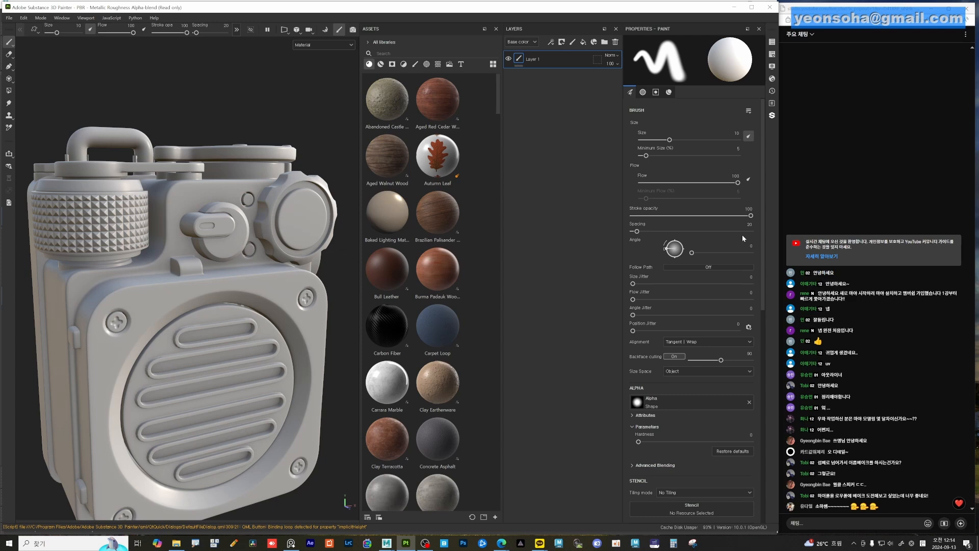
Examine the baked details on the speaker's knurled cylinder, controls, handle and front grille from different distances and angles
scroll(190, 261, "down", 3)
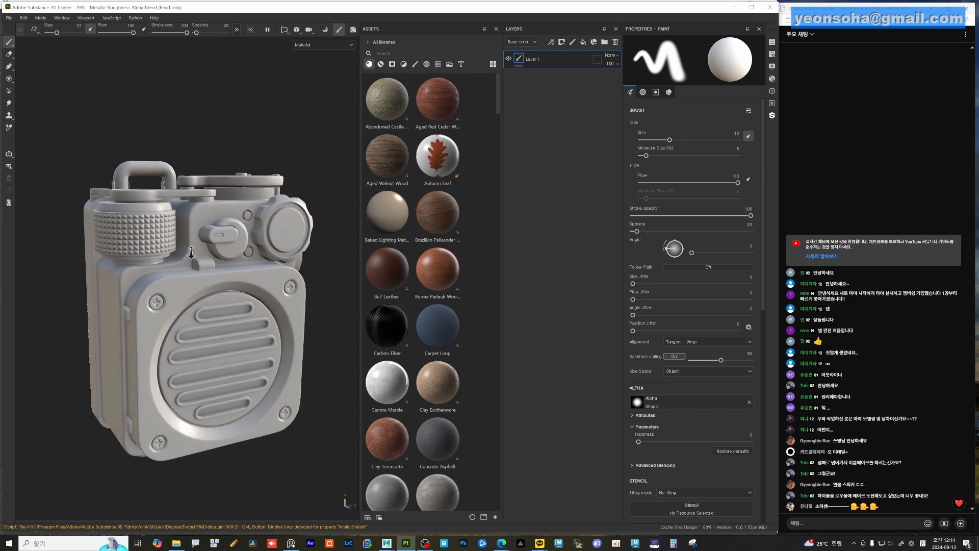
left_click_drag(189, 260, 179, 273, "alt")
middle_click_drag(179, 273, 206, 326, "alt")
scroll(206, 327, "up", 4)
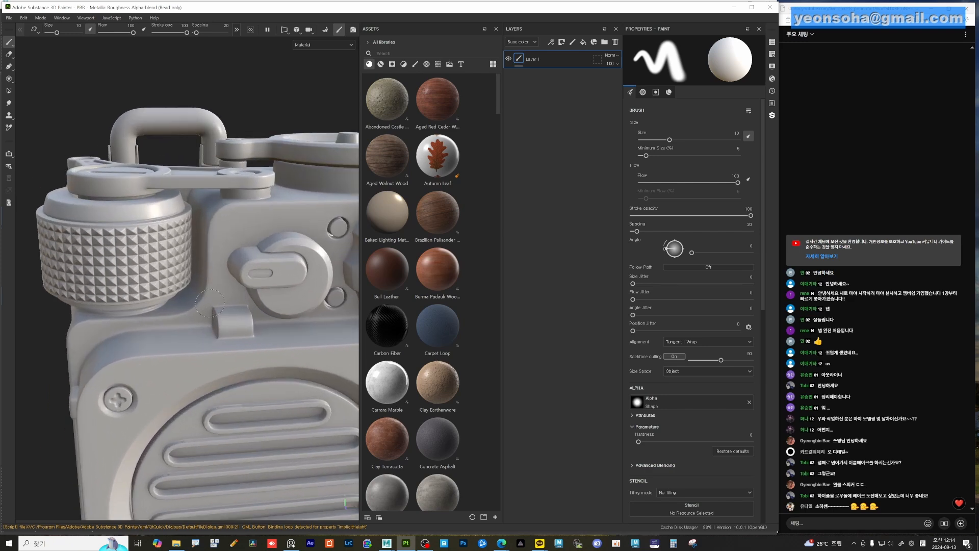
middle_click_drag(159, 280, 186, 291, "alt")
scroll(170, 268, "down", 5)
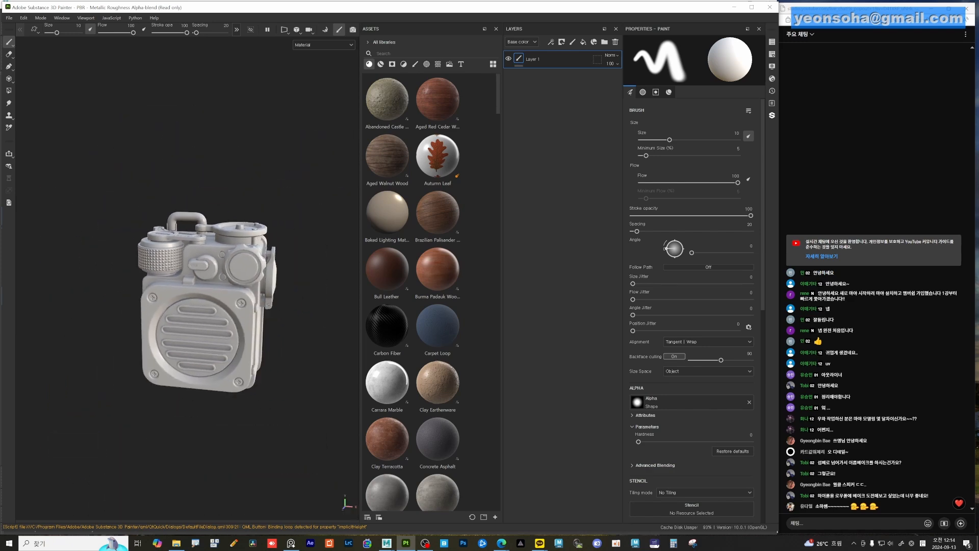
mouse_move(170, 269)
left_mouse_down("alt")
mouse_move(105, 271)
mouse_move(130, 319)
mouse_move(166, 284)
left_mouse_up("alt")
scroll(158, 276, "up", 6)
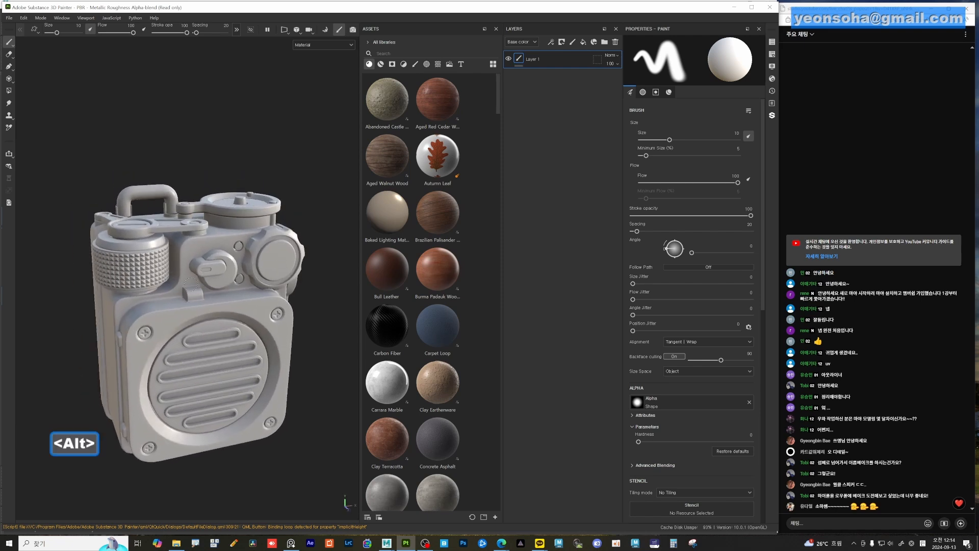
middle_click_drag(210, 284, 214, 269, "alt")
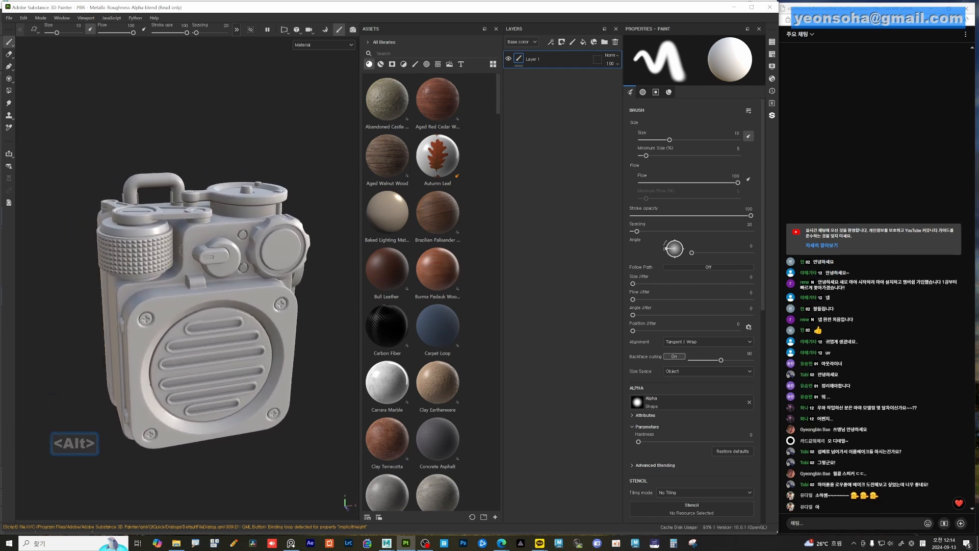
Cycle through the mesh map views on the speaker, including ID, ambient occlusion, curvature, thickness, height and normal
key("b")
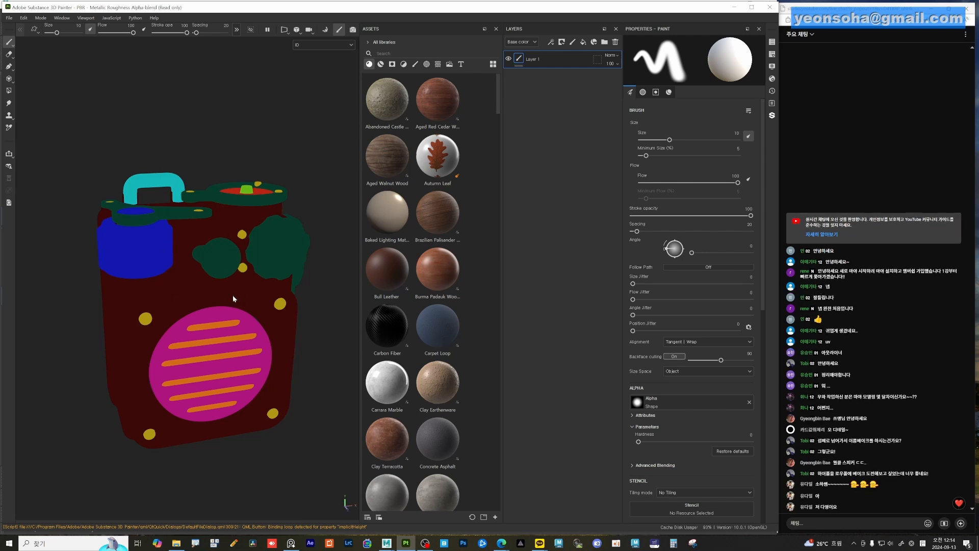
key("b")
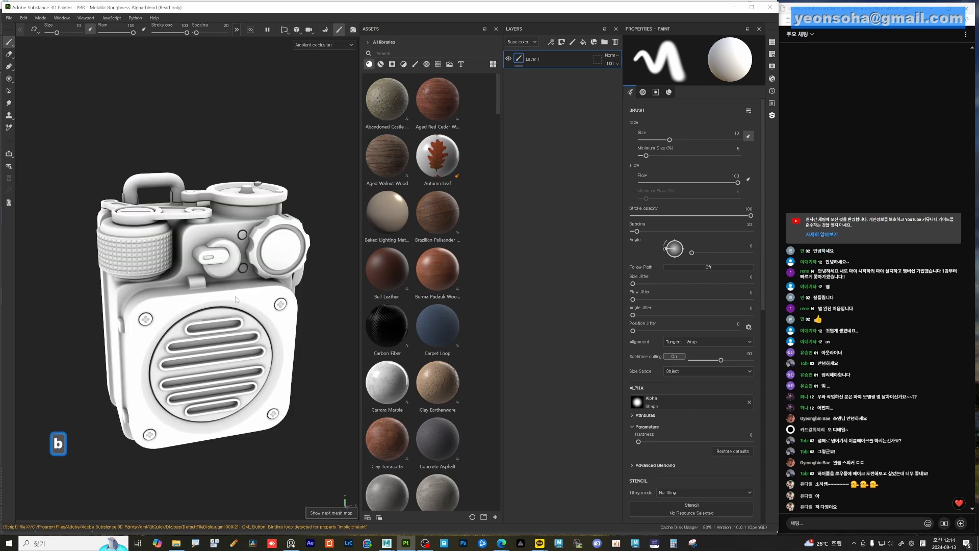
key("b")
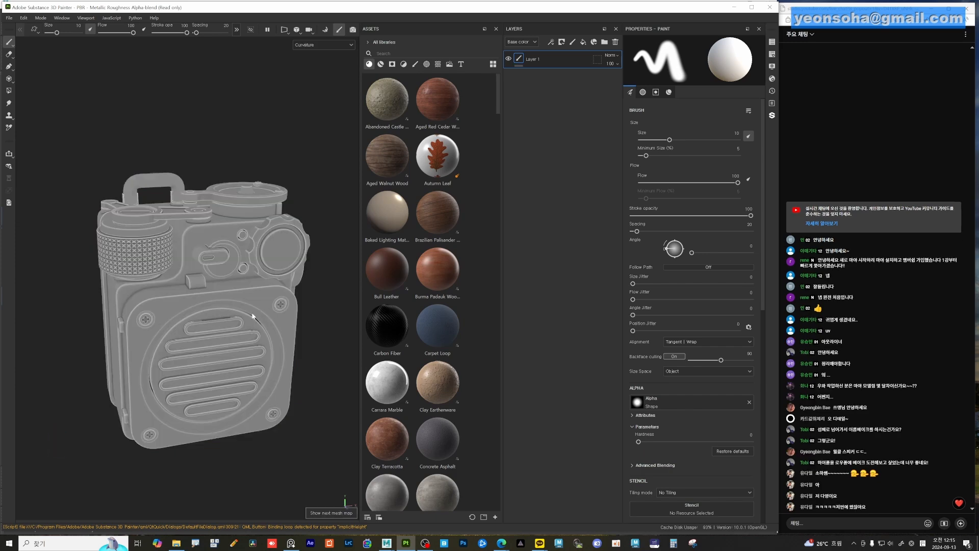
key("b")
key("b")
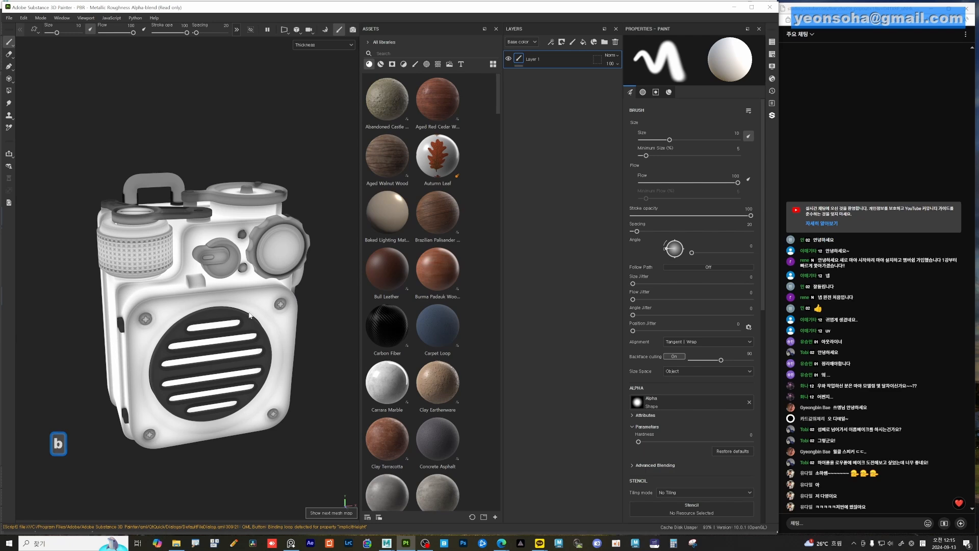
key("b")
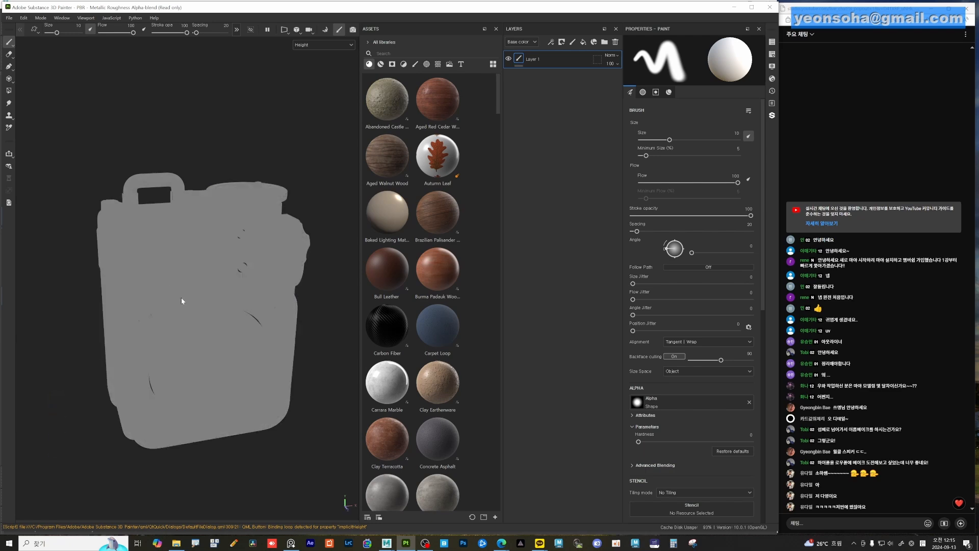
key("b")
key("b")
key("b")
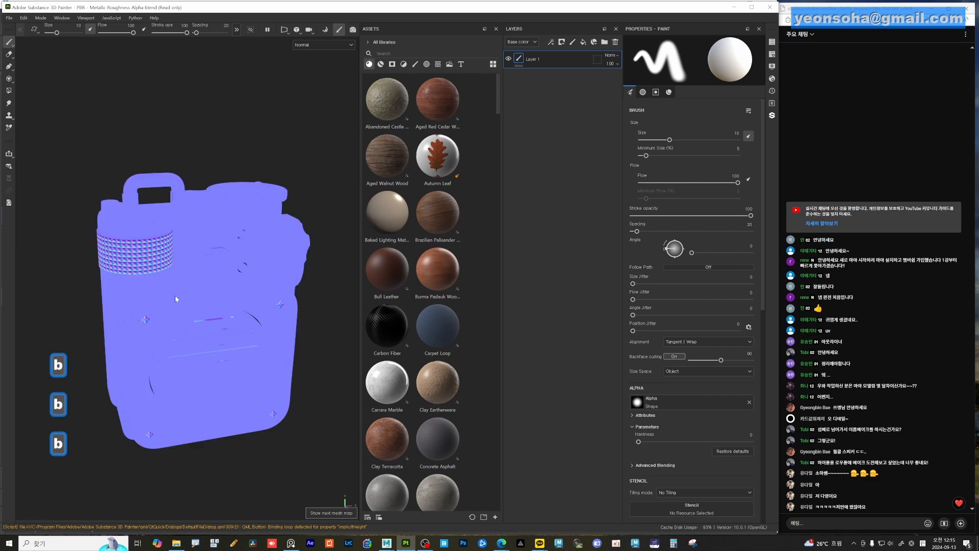
Cycle the viewport through the baked mesh maps on the radio model as far as the Thickness map
key("b")
key("b")
key("b")
key("b")
key("b")
key("b")
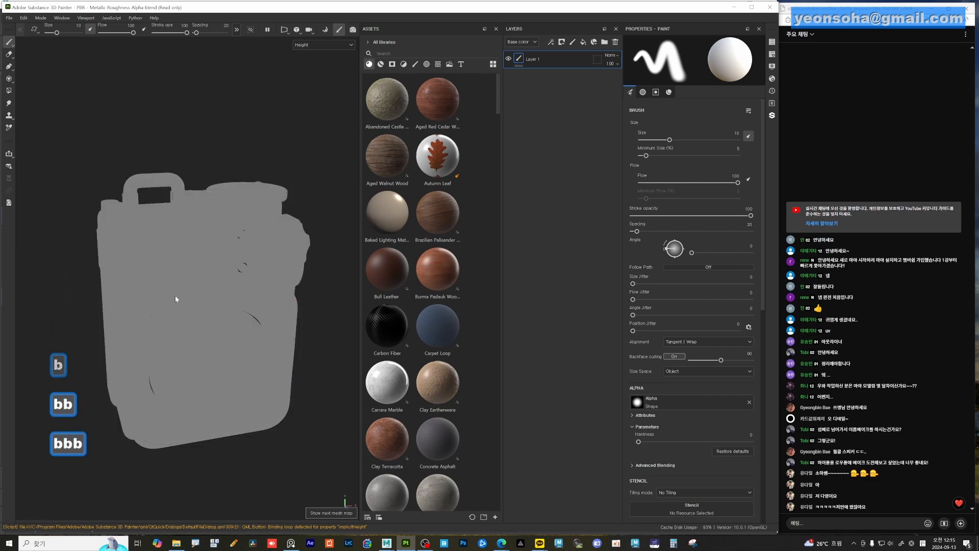
key("b")
key("b")
key("b")
key("b")
key("b")
key("b")
key("b")
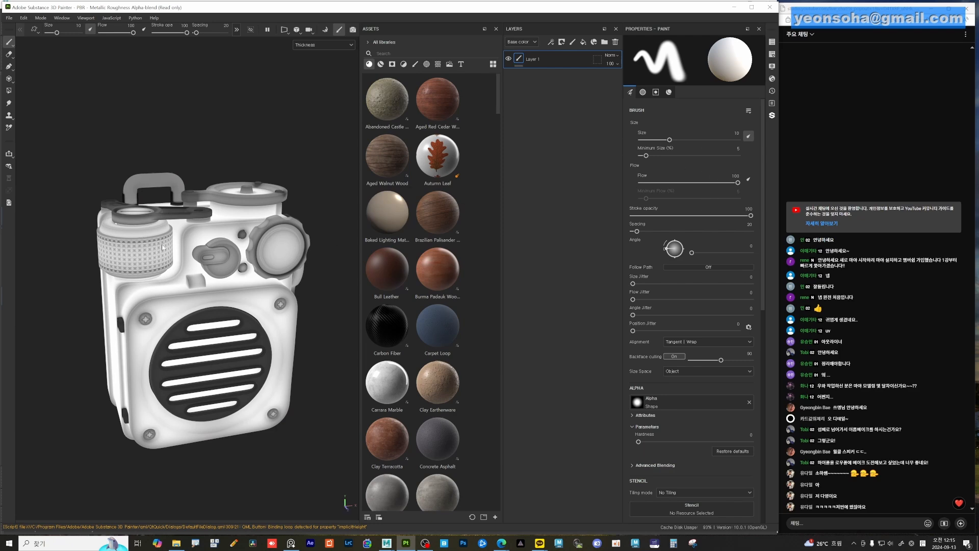
Turn the radio model to face forward and switch the viewport back to the Material display
mouse_move(247, 289)
left_mouse_down("alt")
mouse_move(230, 320)
mouse_move(238, 289)
left_mouse_up("alt")
right_click_drag(238, 289, 243, 297, "alt")
mouse_move(243, 297)
left_mouse_down("alt")
mouse_move(163, 258)
mouse_move(243, 279)
left_mouse_up("alt")
key("m")
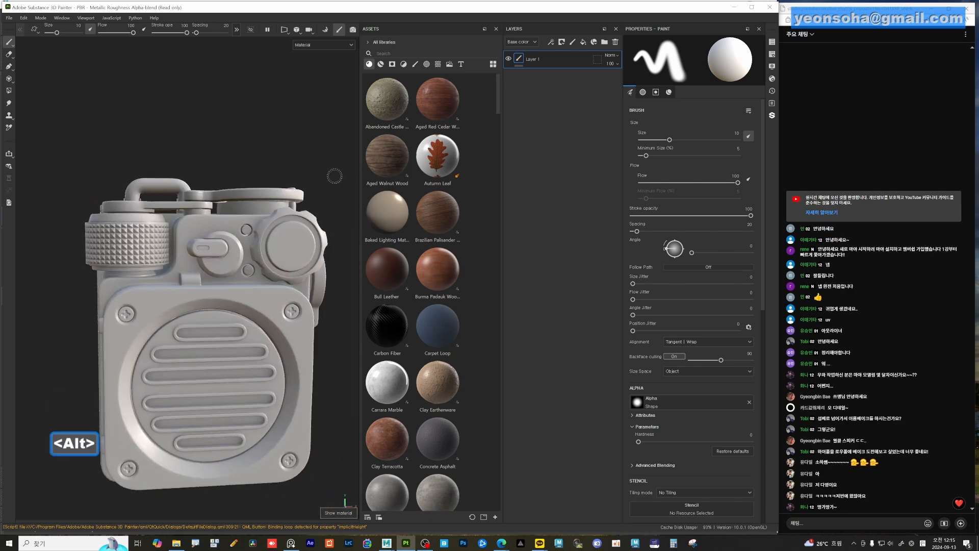
Review the mesh map baking setup, return to painting mode, and view the radio model at an angle
left_click(325, 30)
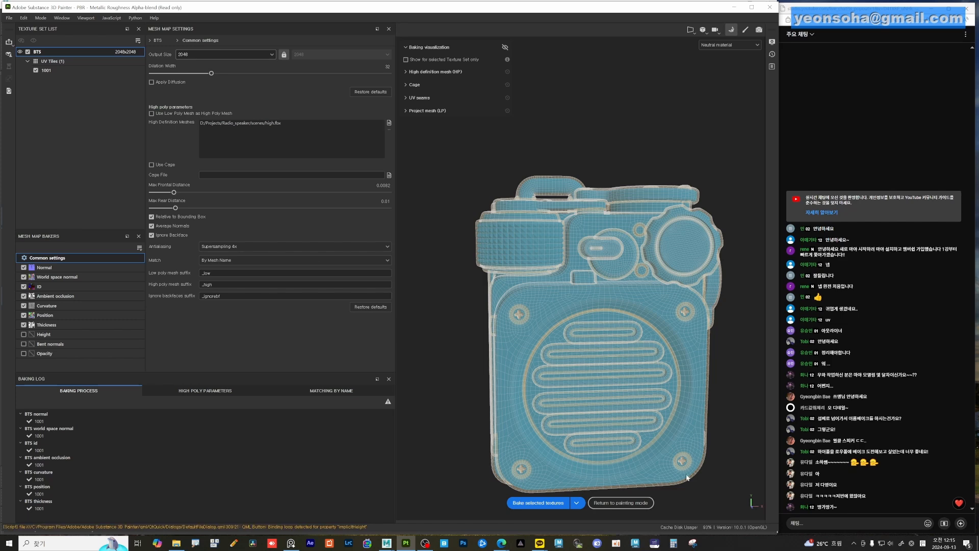
left_click(626, 503)
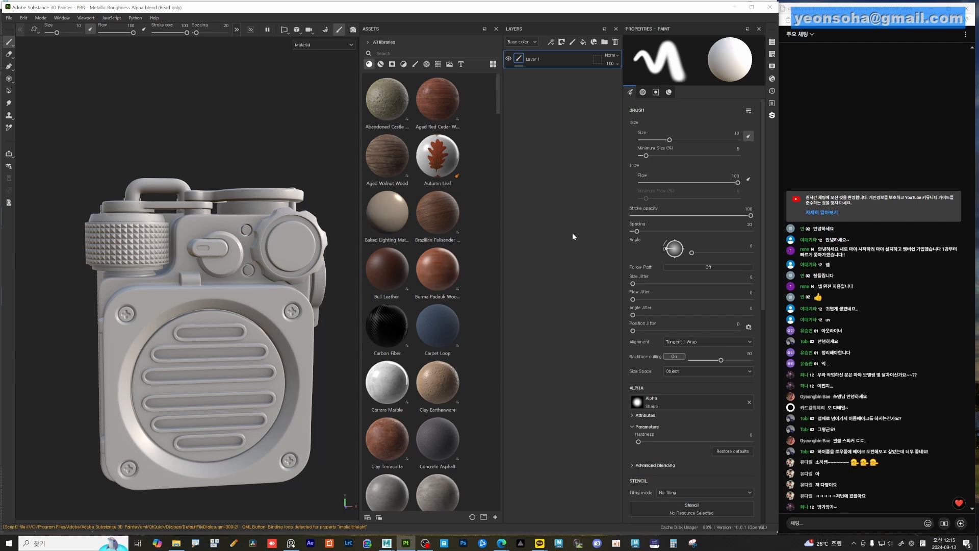
left_click_drag(188, 214, 240, 216, "alt")
right_click_drag(240, 217, 199, 217, "alt")
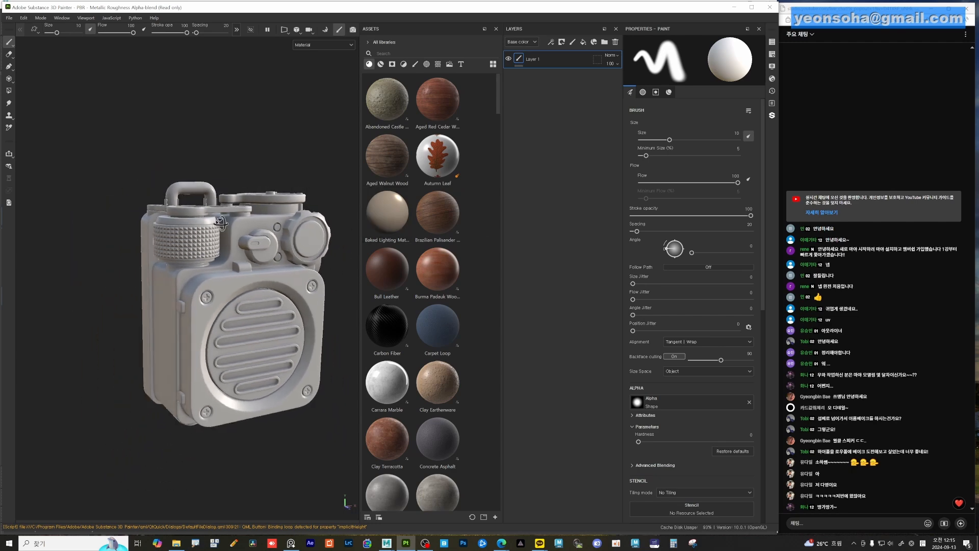
middle_click_drag(199, 217, 182, 217, "alt")
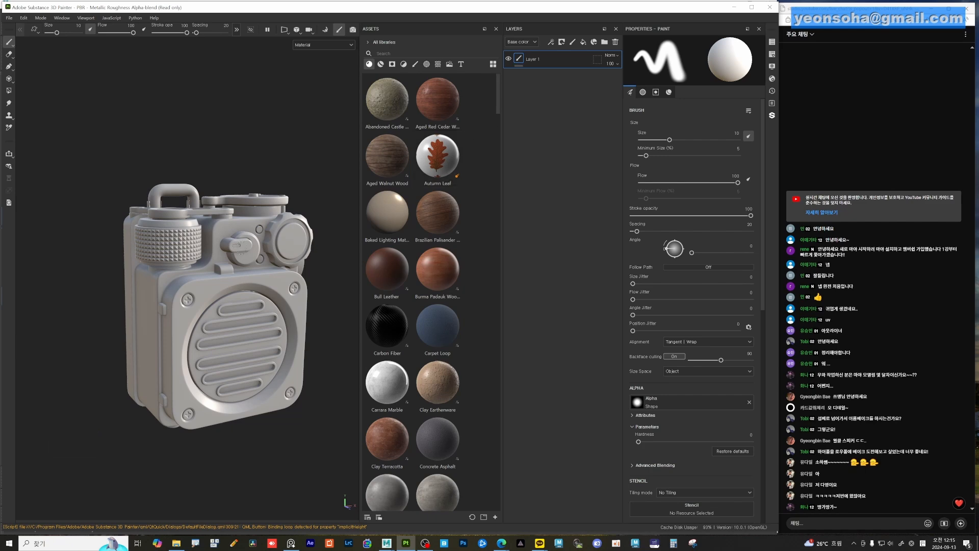
middle_click_drag(282, 238, 264, 248, "alt")
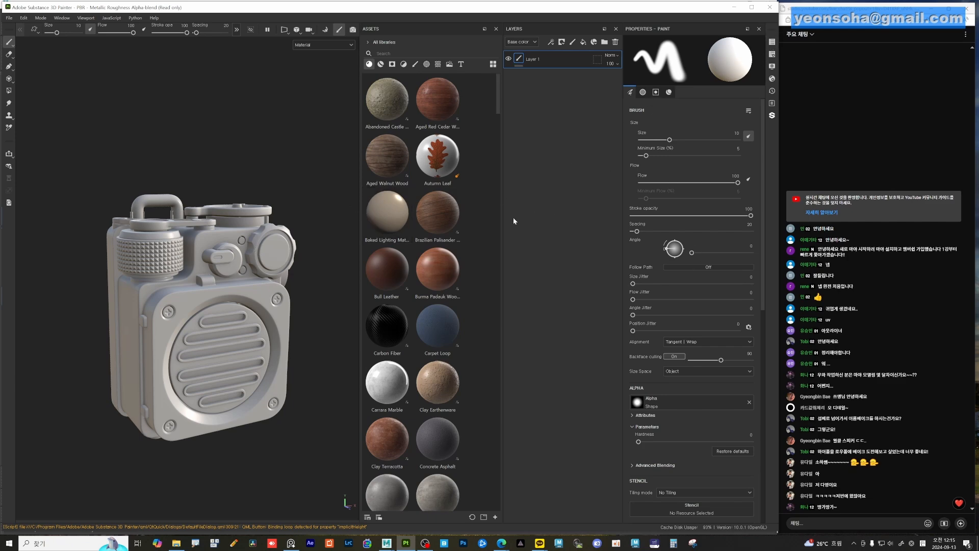
Close the Assets, Layers and Properties panels to enlarge the viewport
left_click(495, 29)
left_click(538, 29)
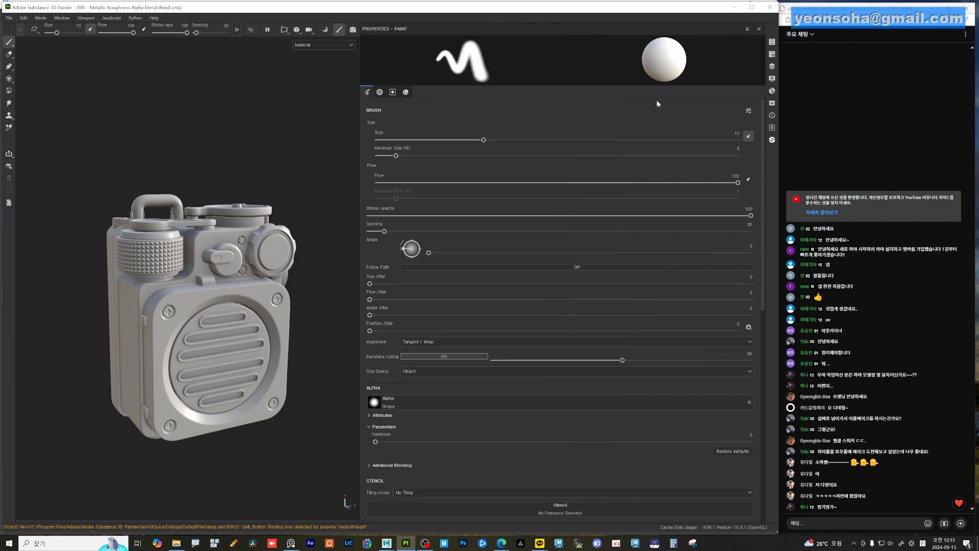
left_click(759, 29)
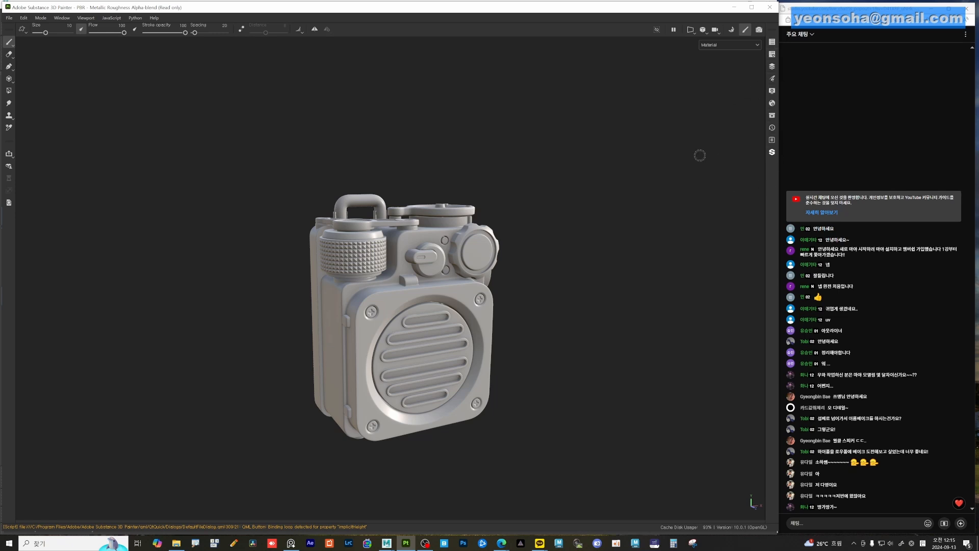
left_click(772, 42)
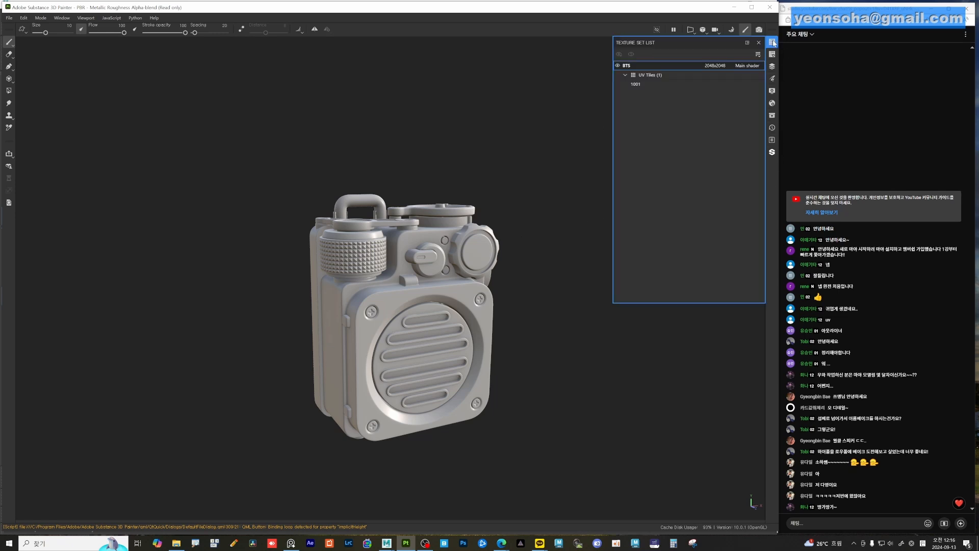
left_click(747, 43)
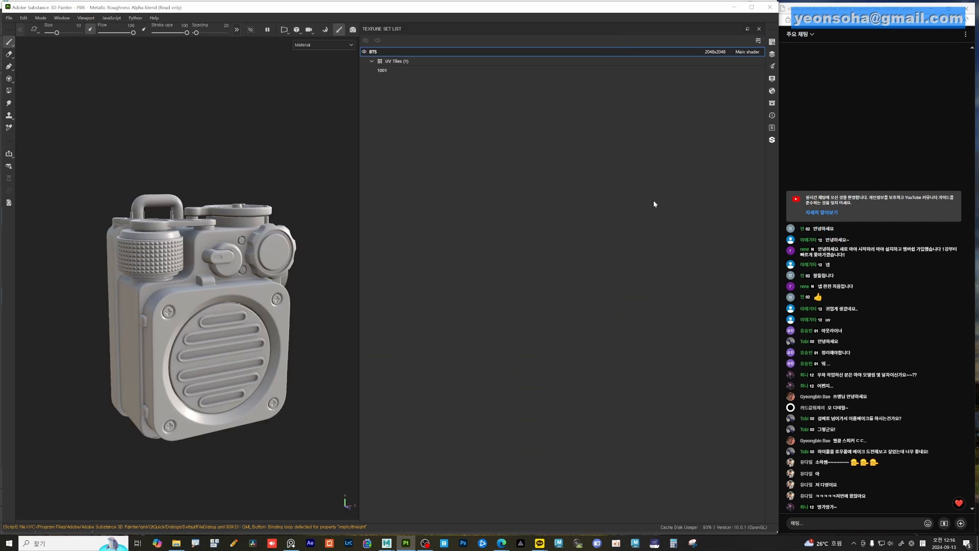
left_click(759, 30)
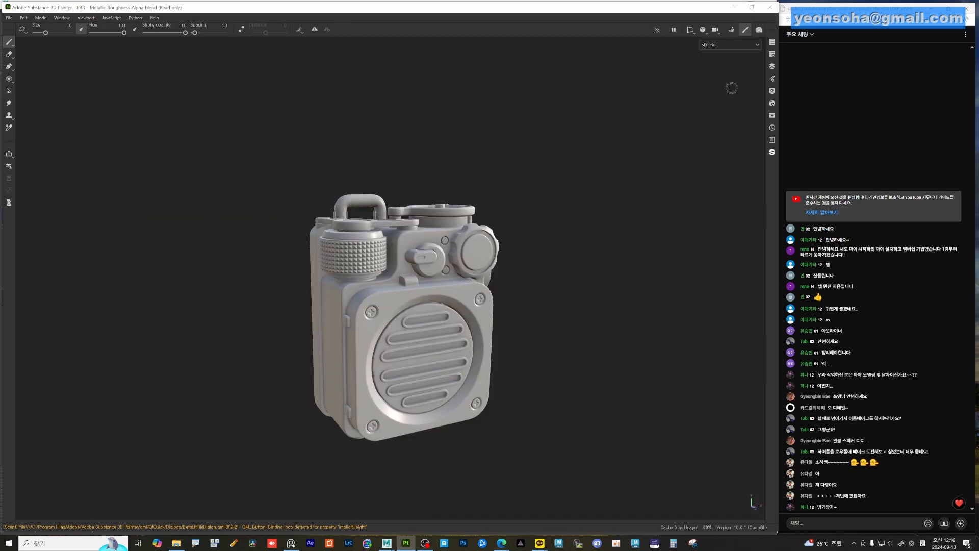
View the Texture Set List and the mesh maps assigned in the Texture Set Settings
left_click(772, 43)
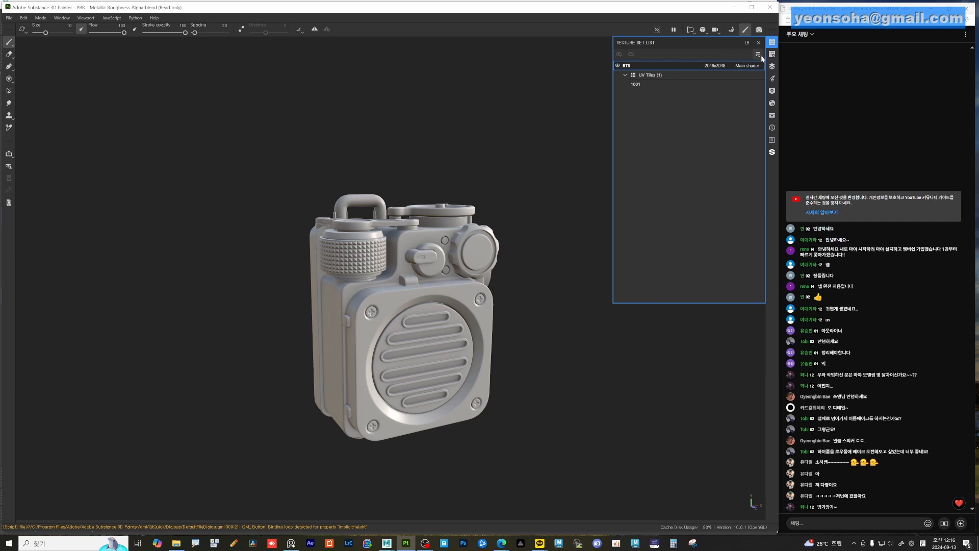
left_click(772, 54)
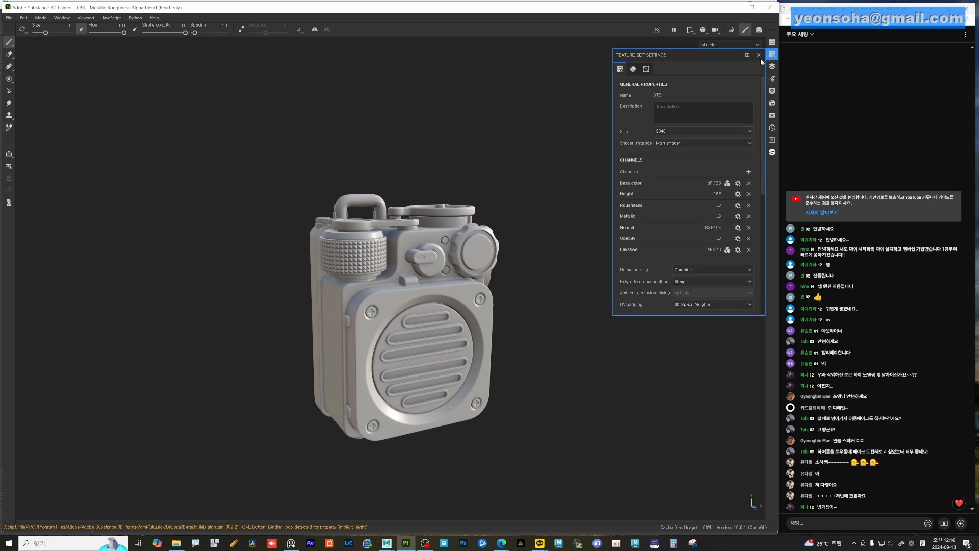
scroll(729, 227, "down", 5)
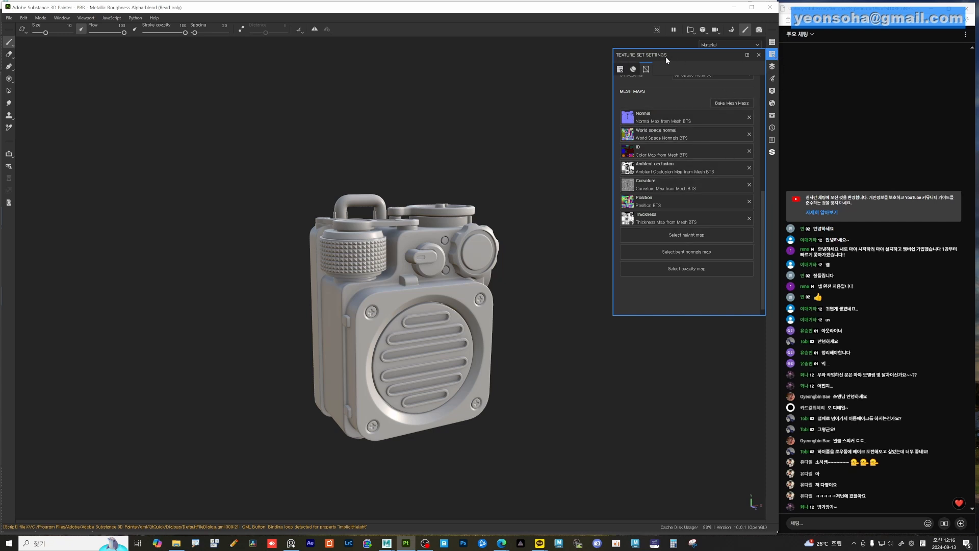
left_click(772, 54)
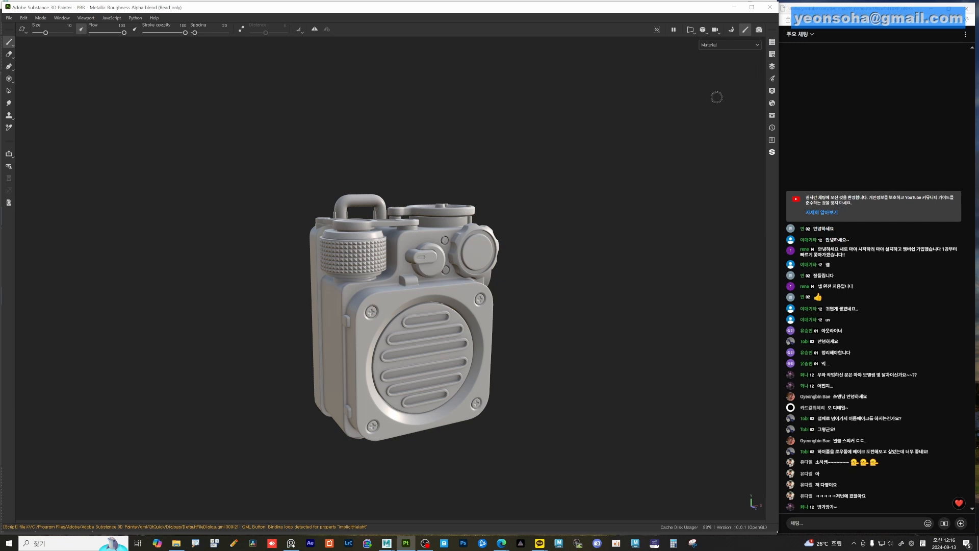
Inspect the grey radio model from several angles in the enlarged viewport
left_click_drag(498, 335, 352, 319, "alt")
middle_click_drag(352, 318, 310, 270, "alt")
mouse_move(372, 306)
right_mouse_down("alt")
mouse_move(567, 323)
mouse_move(439, 316)
mouse_move(505, 306)
mouse_move(398, 308)
mouse_move(503, 300)
mouse_move(347, 306)
mouse_move(450, 316)
mouse_move(367, 306)
right_mouse_up("alt")
mouse_move(367, 306)
left_mouse_down("alt")
mouse_move(353, 306)
mouse_move(405, 306)
mouse_move(375, 298)
left_mouse_up("alt")
middle_click_drag(375, 299, 321, 309, "alt")
right_click_drag(321, 310, 345, 286, "alt")
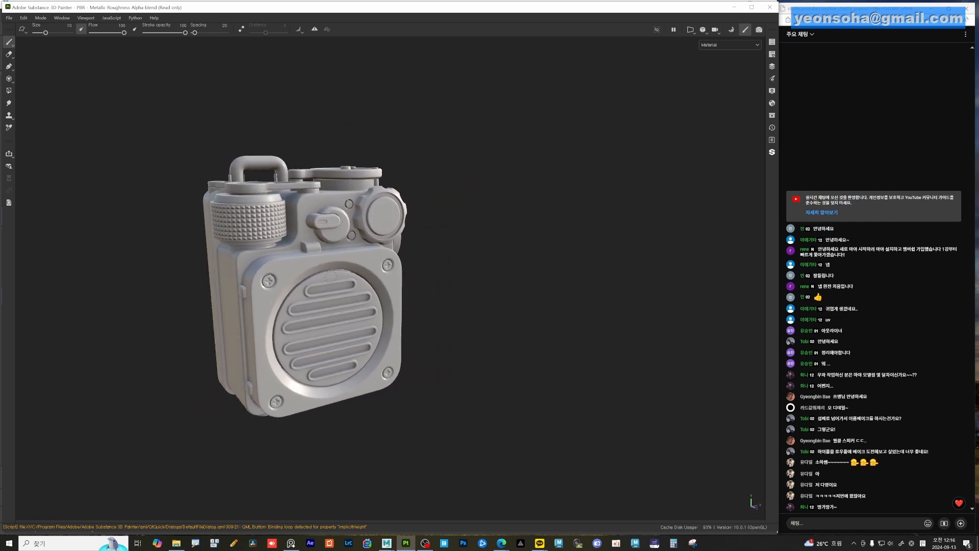
middle_click_drag(331, 276, 337, 275, "alt")
right_click_drag(337, 275, 349, 272, "alt")
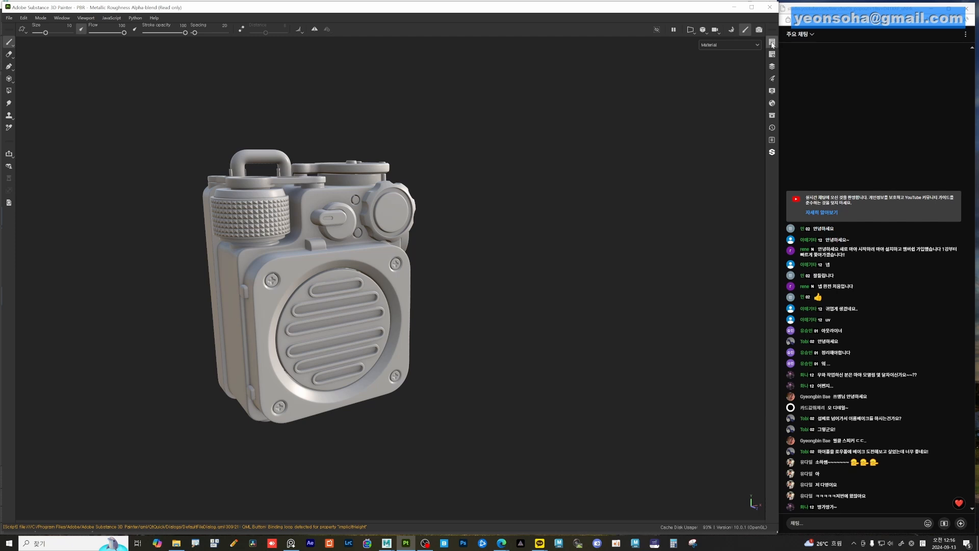
Review the BTS texture set's UV tiles, general properties, channels and mesh maps, and close the settings
left_click(772, 43)
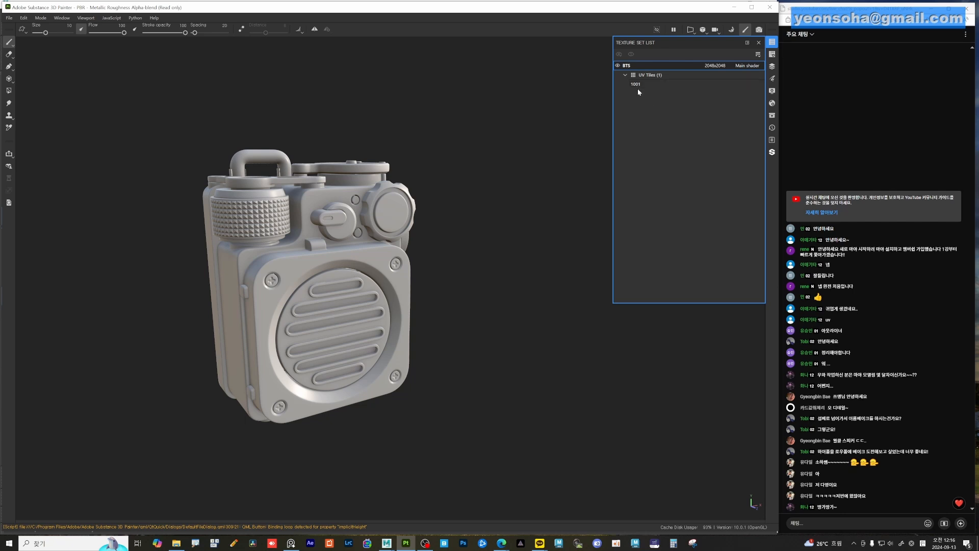
left_click(772, 55)
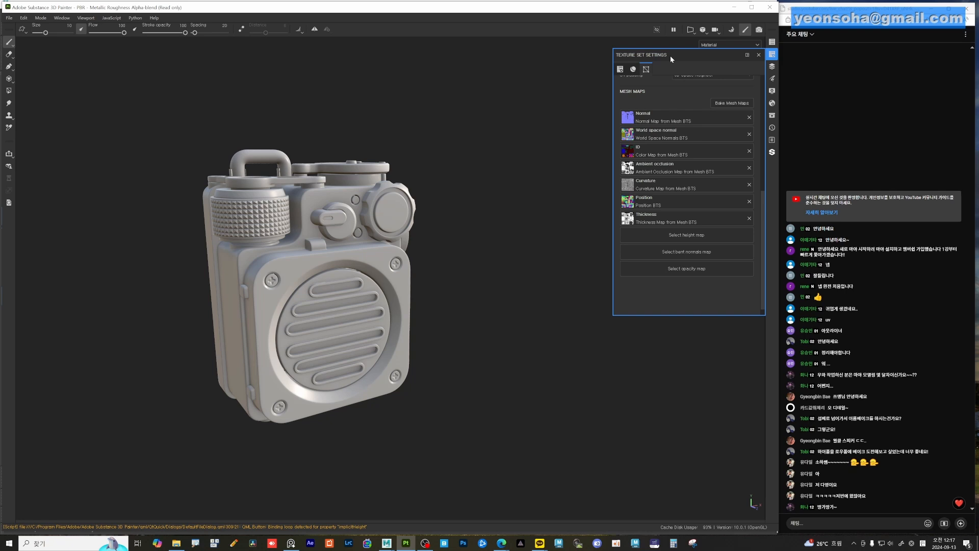
scroll(703, 113, "up", 6)
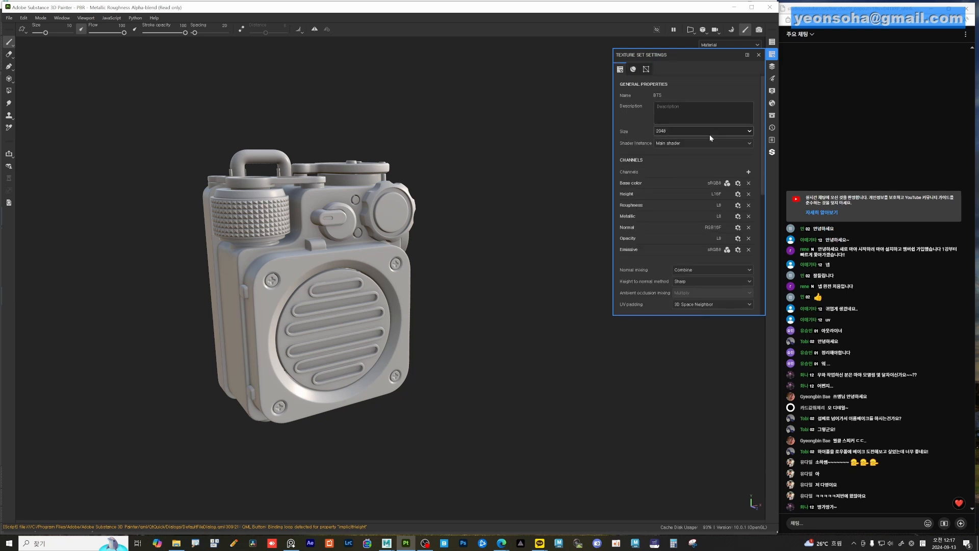
scroll(665, 198, "down", 3)
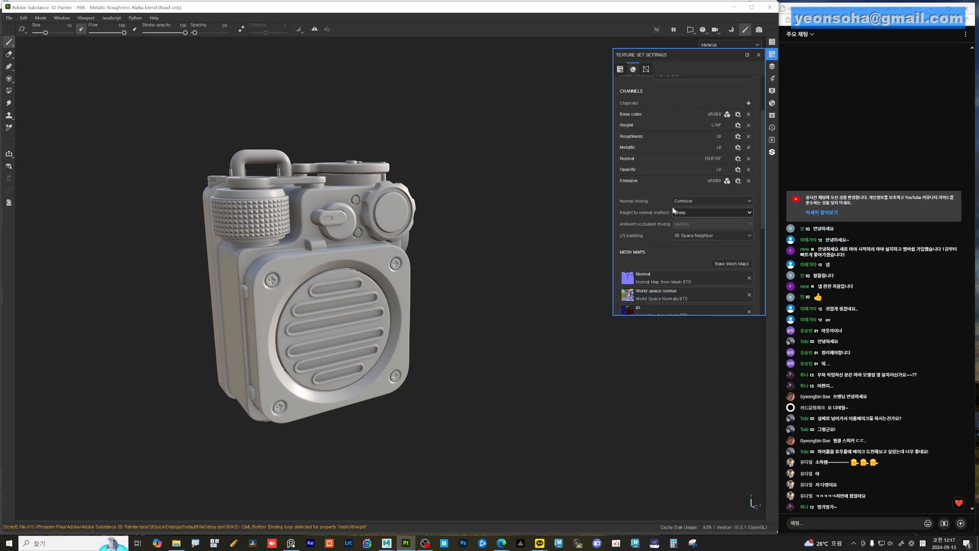
scroll(678, 237, "down", 6)
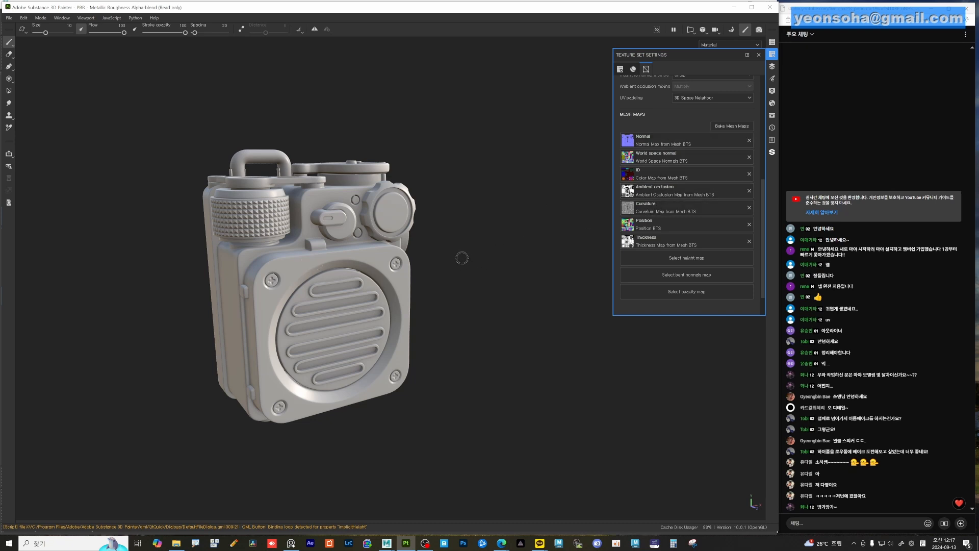
left_click(758, 55)
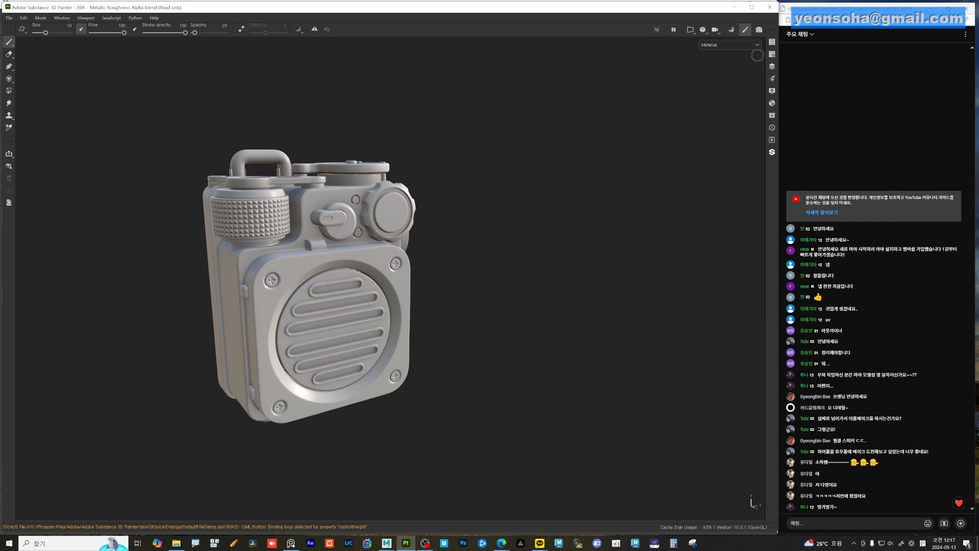
Cycle the viewport through the mesh maps until the Curvature map is displayed on the model
key("b")
key("b")
key("b")
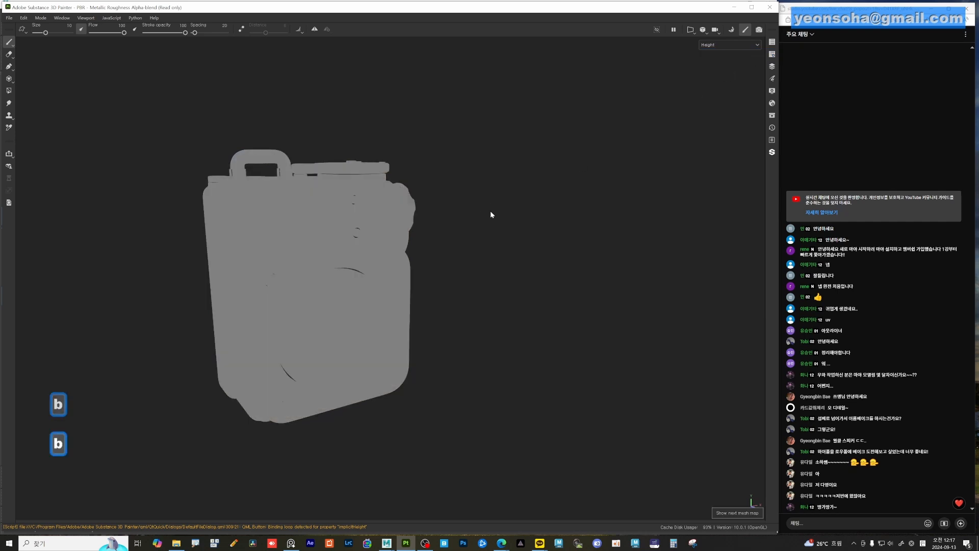
key("b")
key("b")
key("b")
key("b")
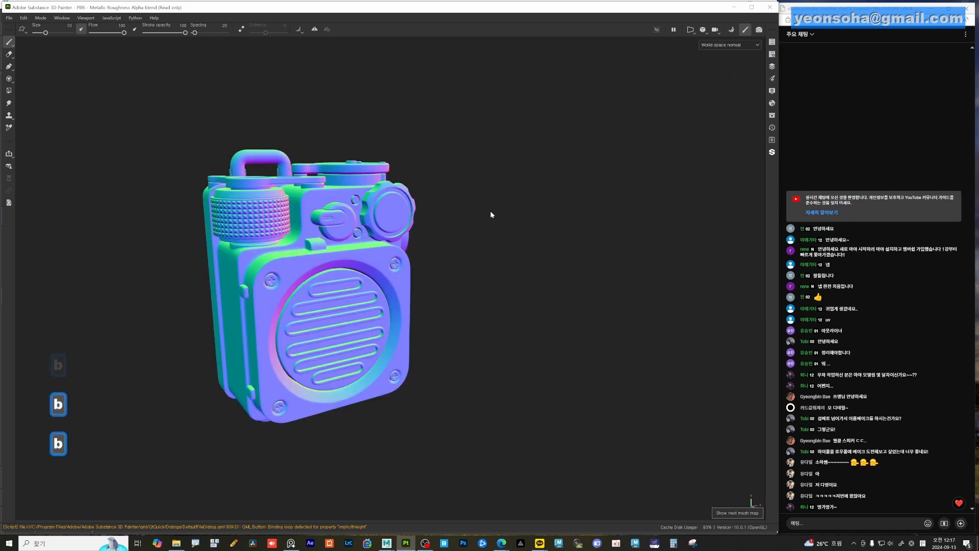
key("b")
key("b")
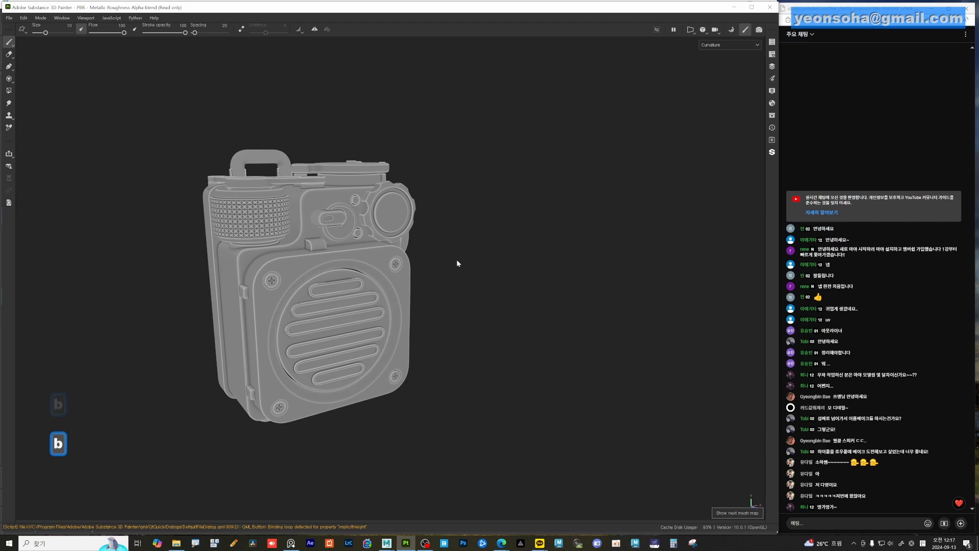
Examine the Curvature map's edges up close around the front plate's upper corner screw, and reframe the whole model
scroll(288, 290, "up", 6)
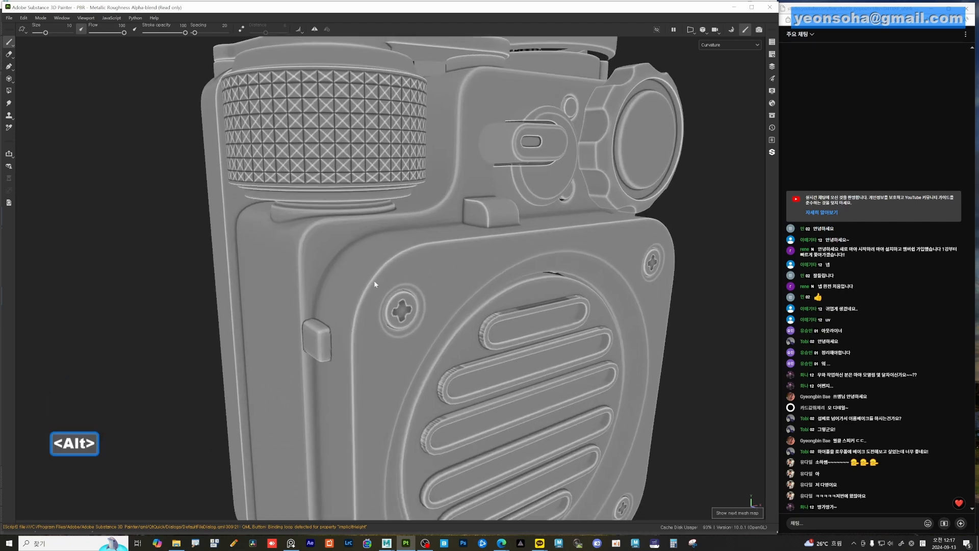
left_click_drag(400, 281, 360, 288, "alt")
scroll(348, 283, "up", 3)
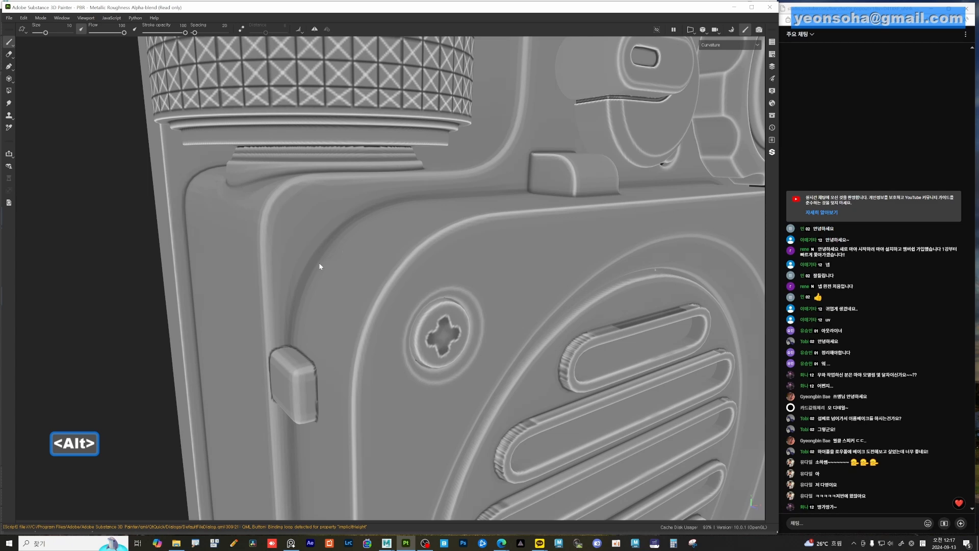
key("f")
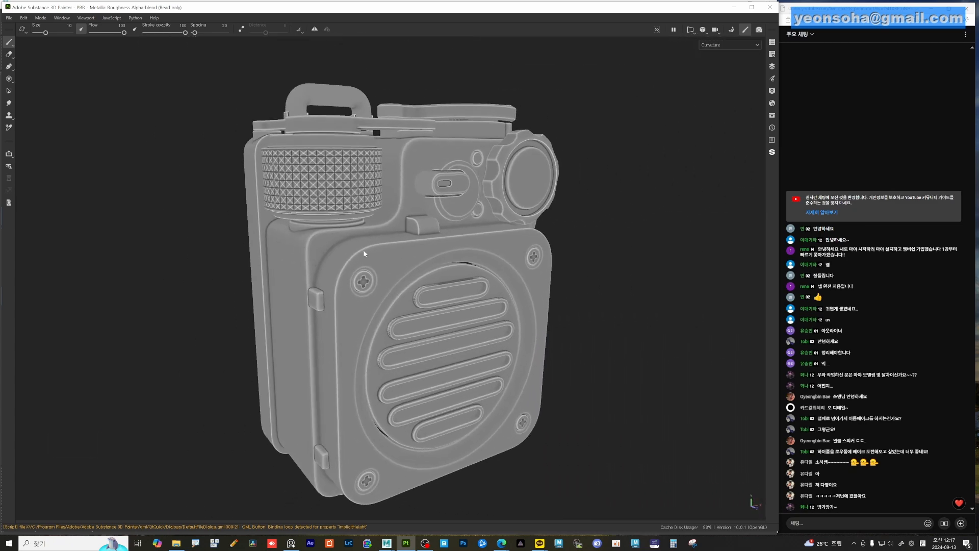
key("alt")
Check the available resolution options for the texture set's size in the Texture Set Settings
left_click(772, 54)
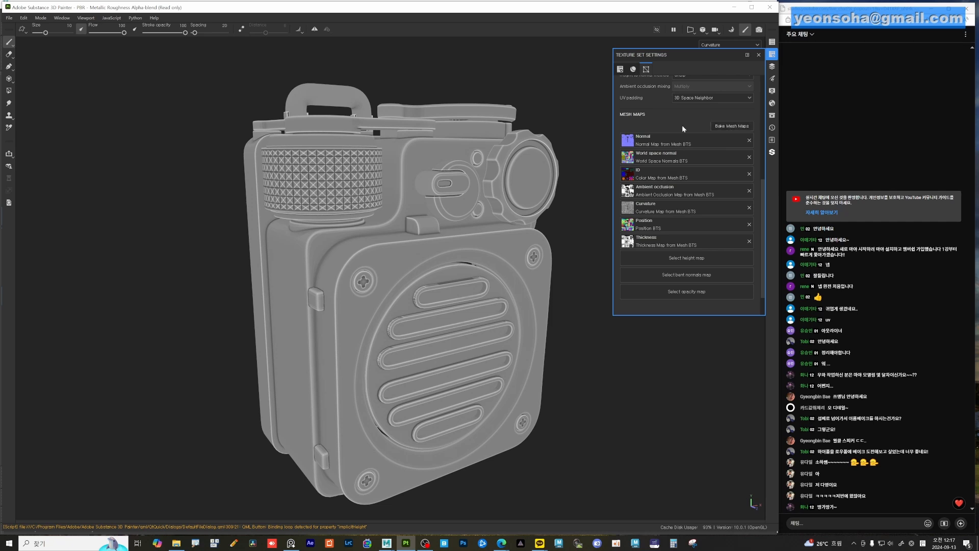
scroll(693, 196, "up", 5)
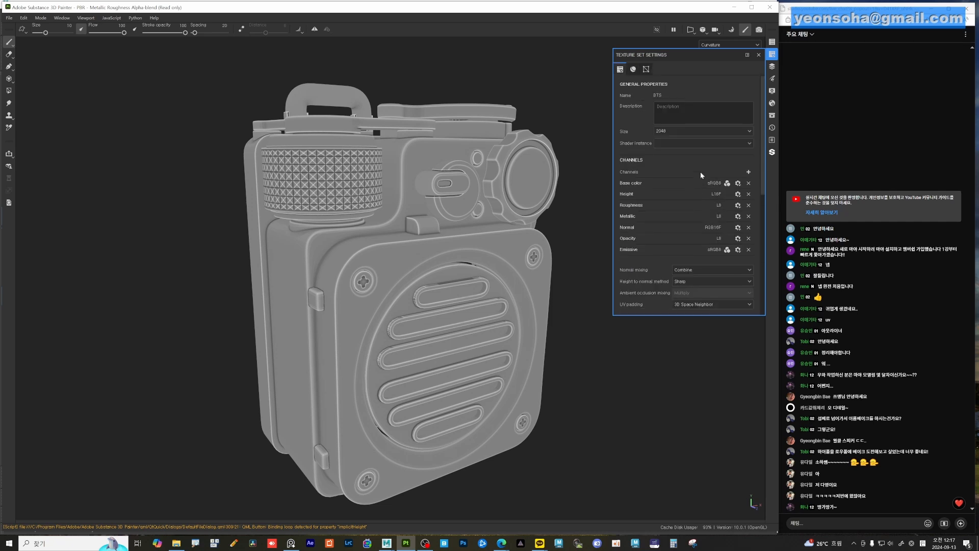
left_click(675, 131)
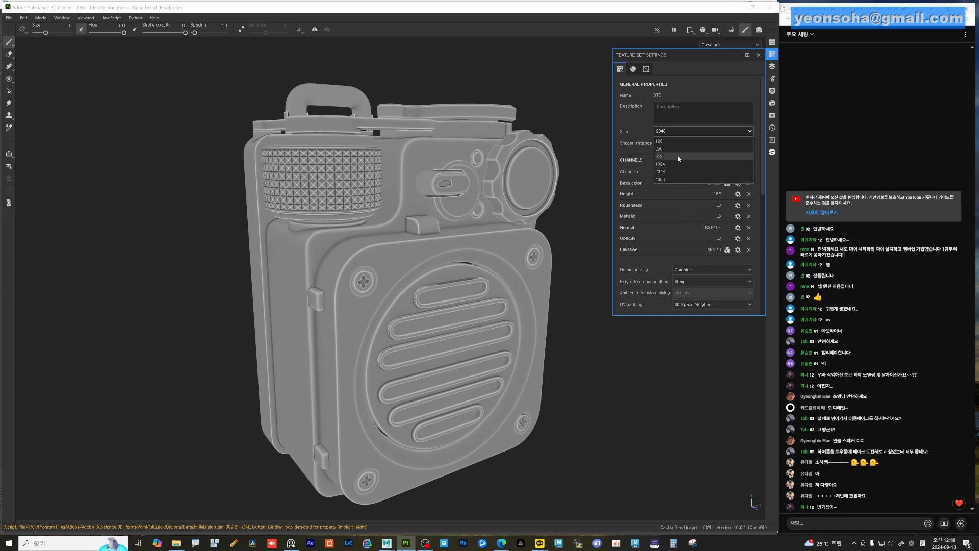
left_click(677, 133)
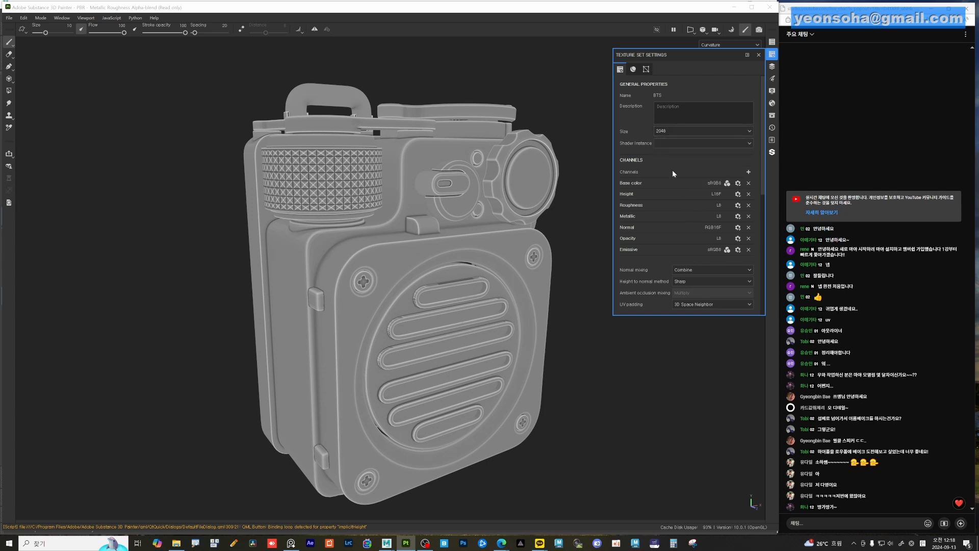
Examine the Curvature map on the speaker's top parts and front plate, and reframe the model slightly smaller
scroll(645, 196, "down", 1)
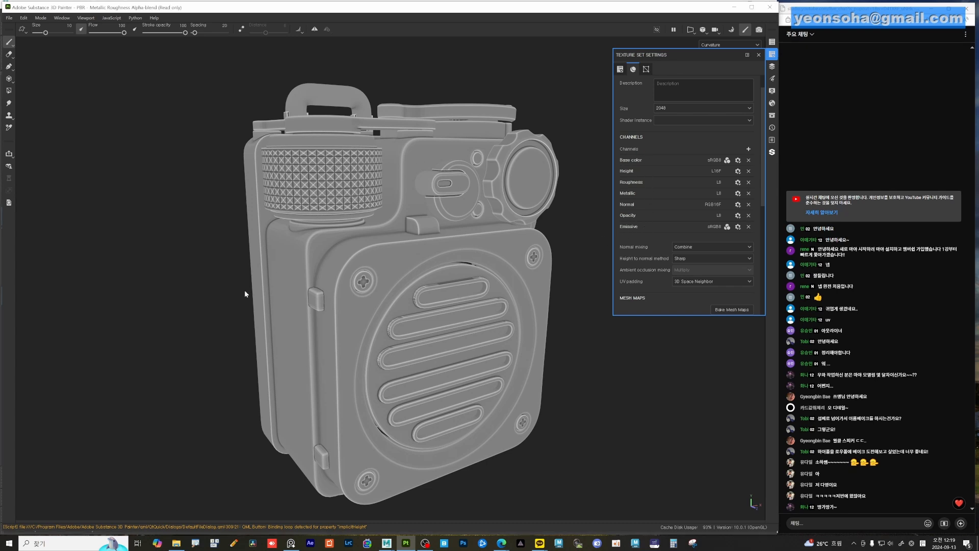
left_click_drag(449, 168, 445, 147, "alt")
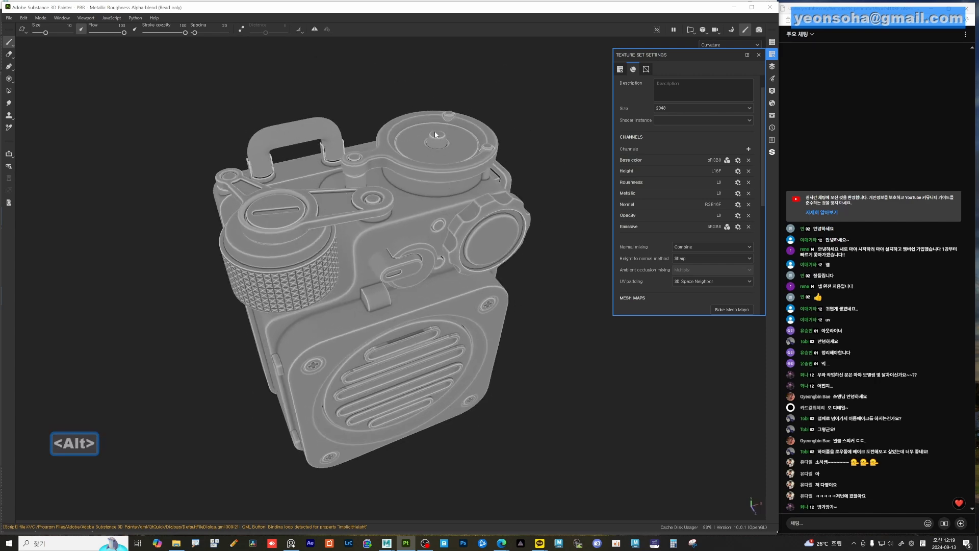
left_click_drag(472, 194, 461, 256, "alt")
middle_click_drag(461, 256, 478, 206, "alt")
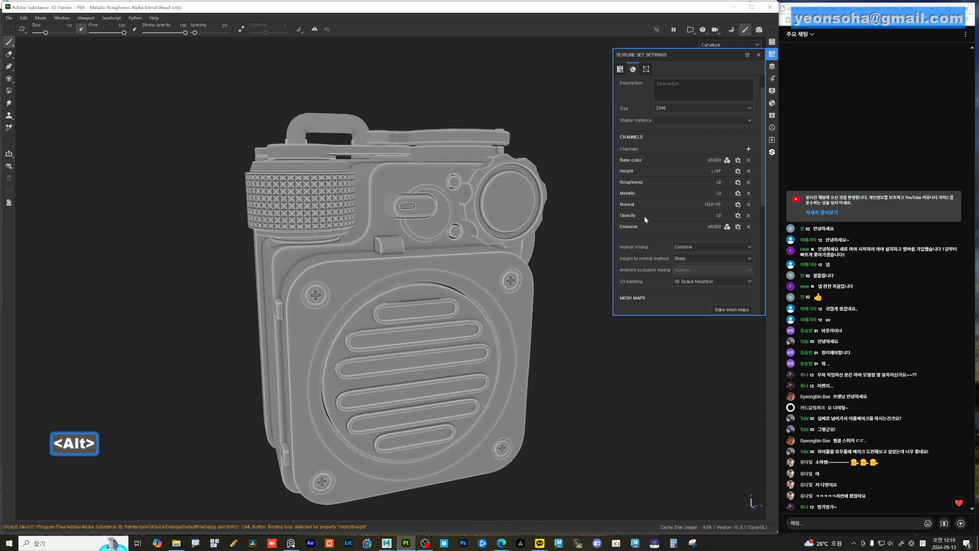
left_click_drag(509, 247, 515, 301, "alt")
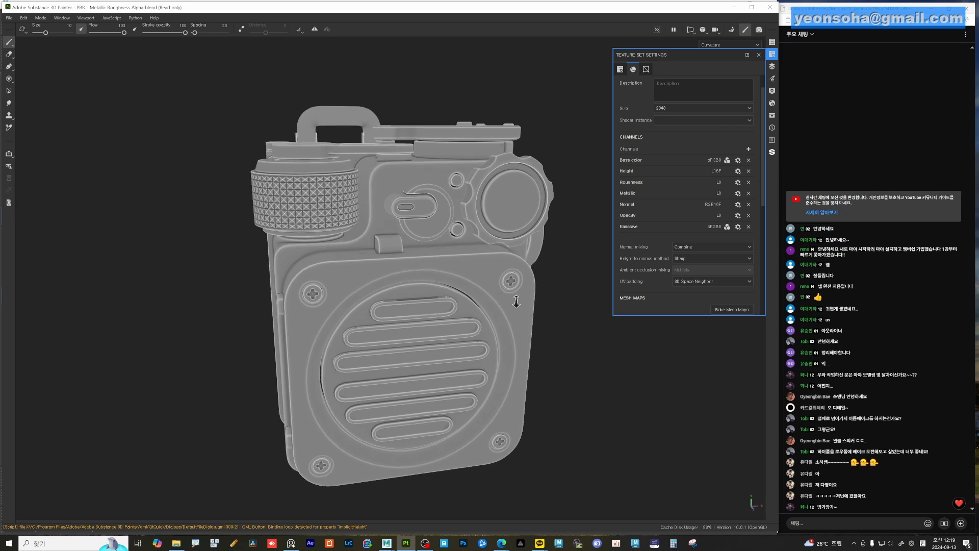
right_click_drag(515, 301, 468, 280, "alt")
middle_click_drag(469, 280, 432, 263, "alt")
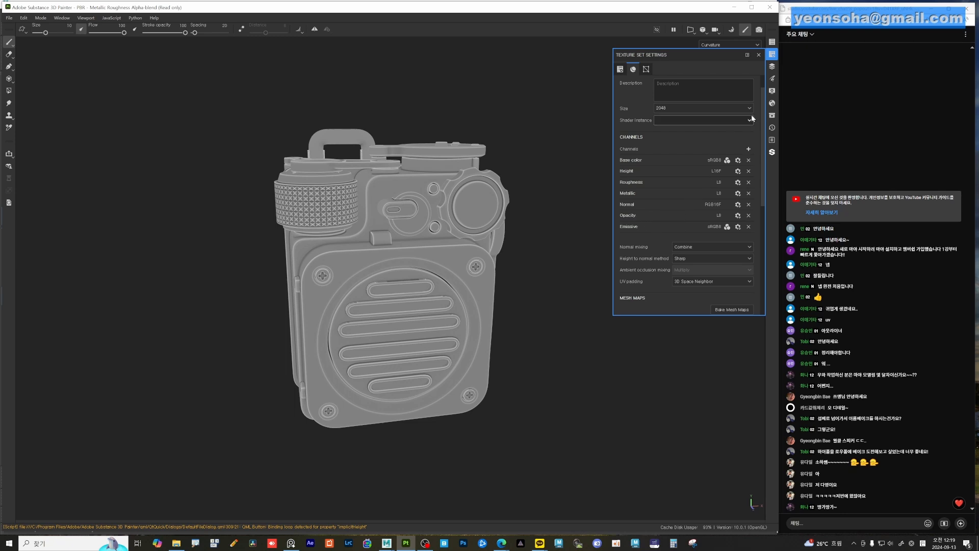
Check the shaders available for the main shader, including pbr-metal-rough-with-alpha-blending, and close the list without changing the shader
left_click(773, 104)
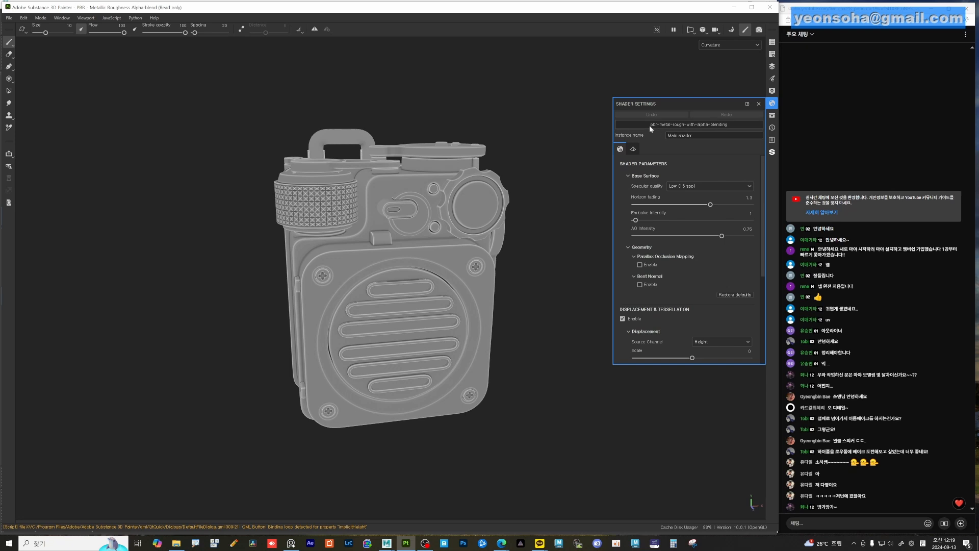
left_click(703, 126)
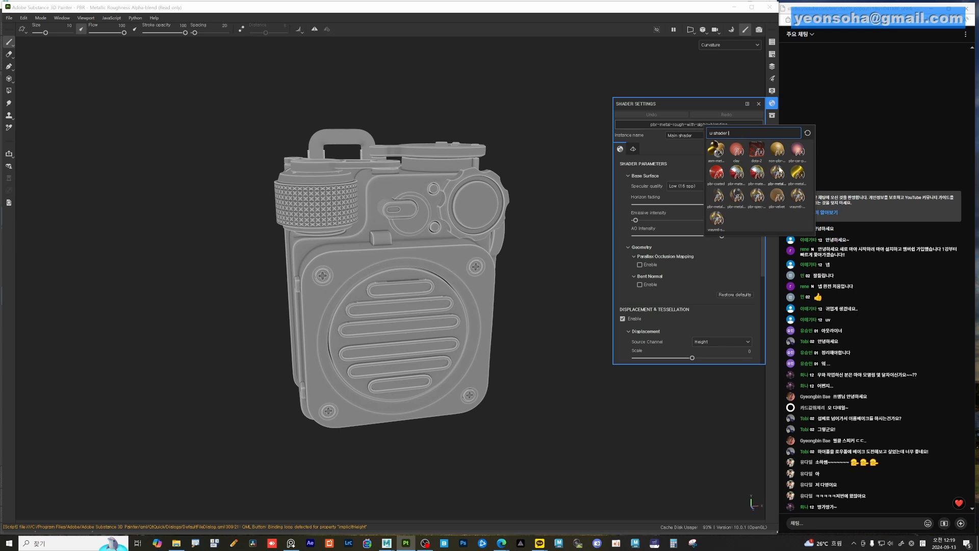
mouse_move(717, 204)
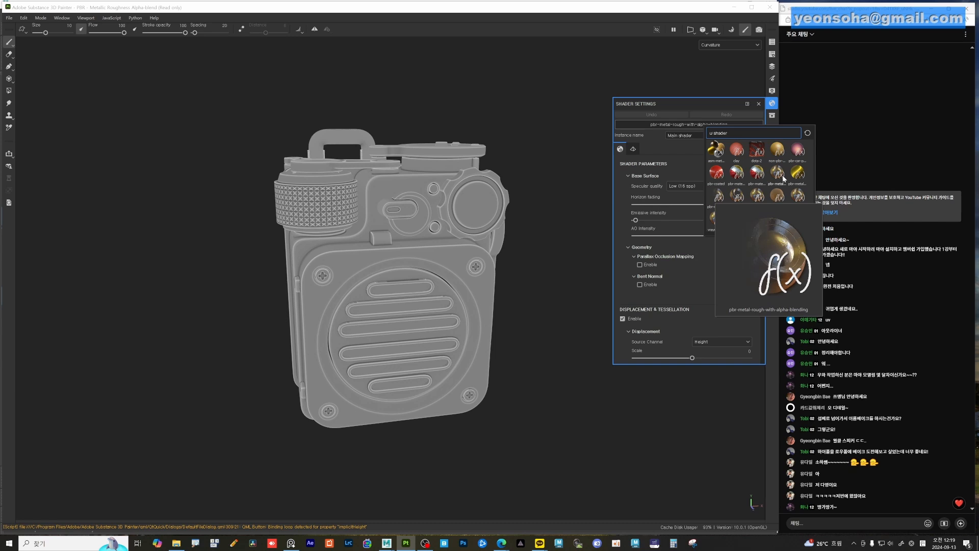
mouse_move(778, 178)
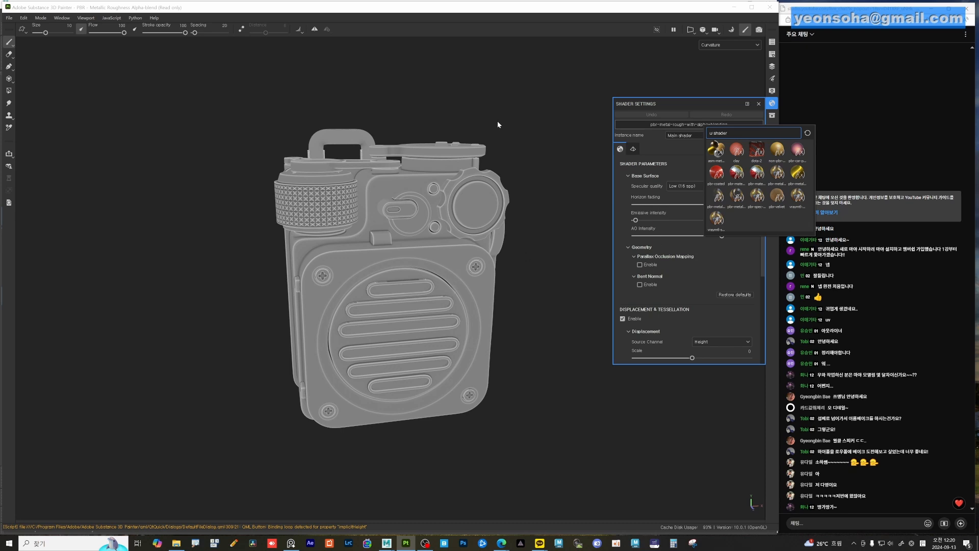
left_click(672, 147)
left_click(772, 103)
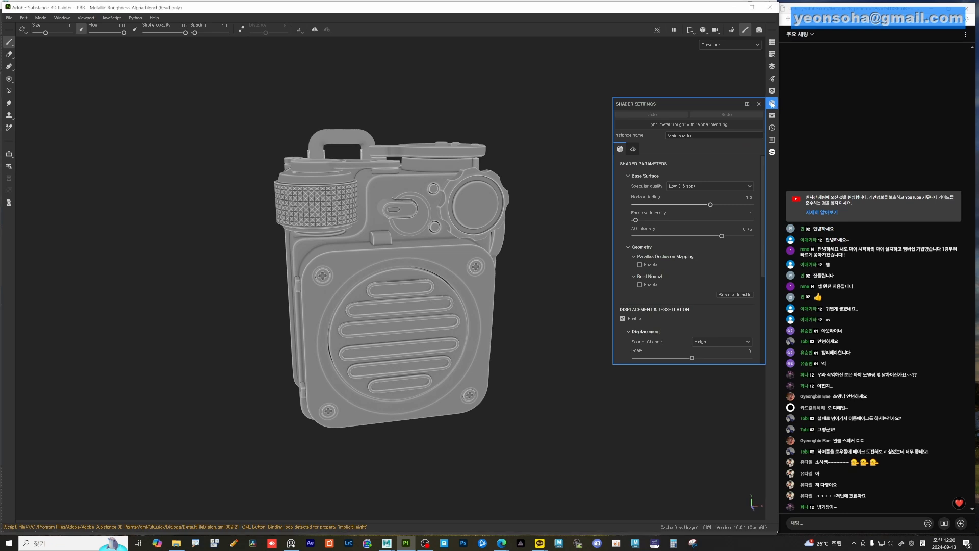
Dock the collapsed Layers and Properties panels side by side next to the viewport
left_click(772, 54)
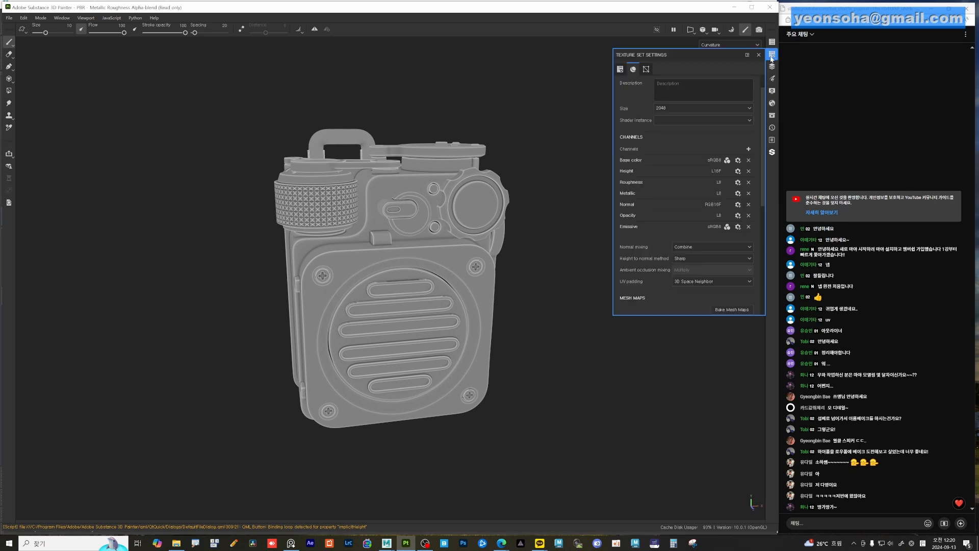
left_click(772, 67)
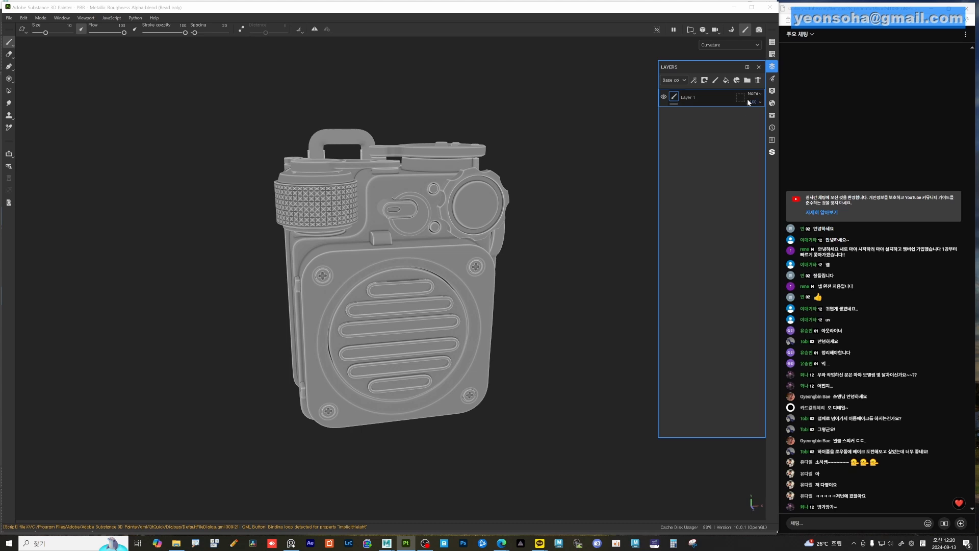
left_click(747, 67)
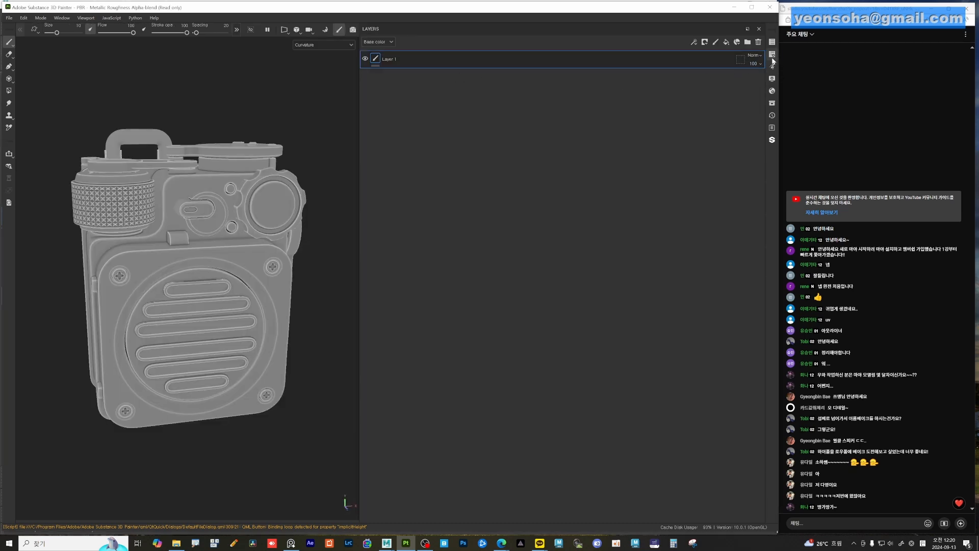
left_click(772, 66)
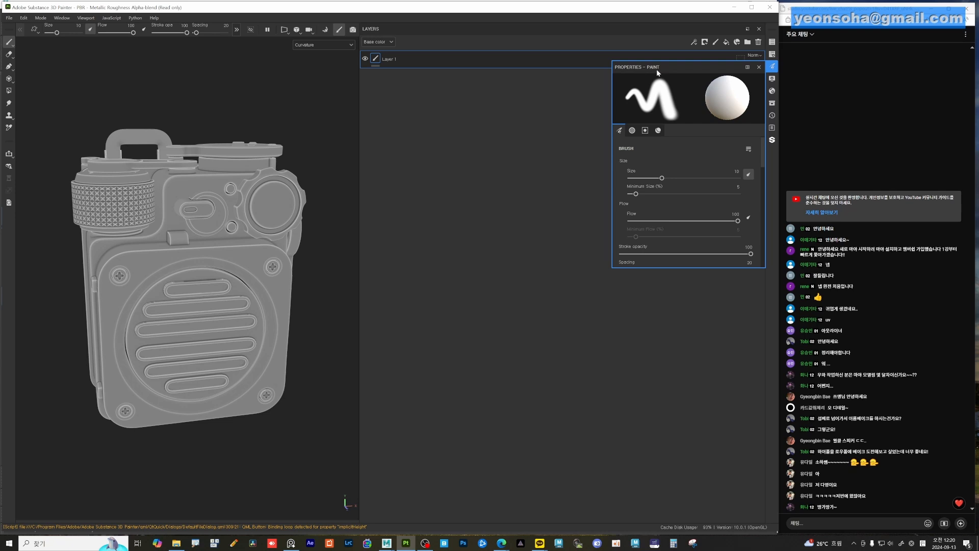
left_click(747, 67)
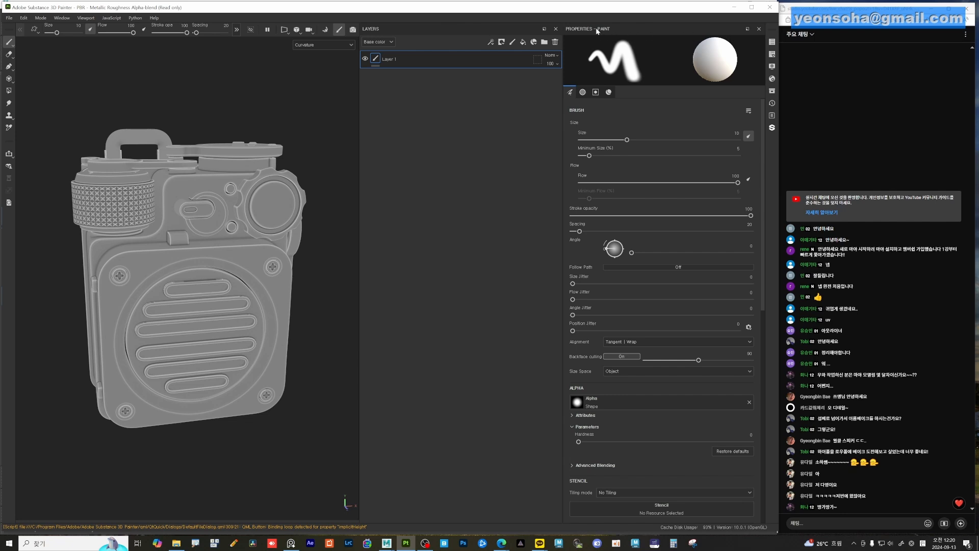
Try docking Layers on the opposite side of the viewport with Properties stacked above it, and float Properties again
mouse_move(597, 31)
left_mouse_down()
mouse_move(586, 63)
mouse_move(314, 225)
mouse_move(213, 226)
left_mouse_up()
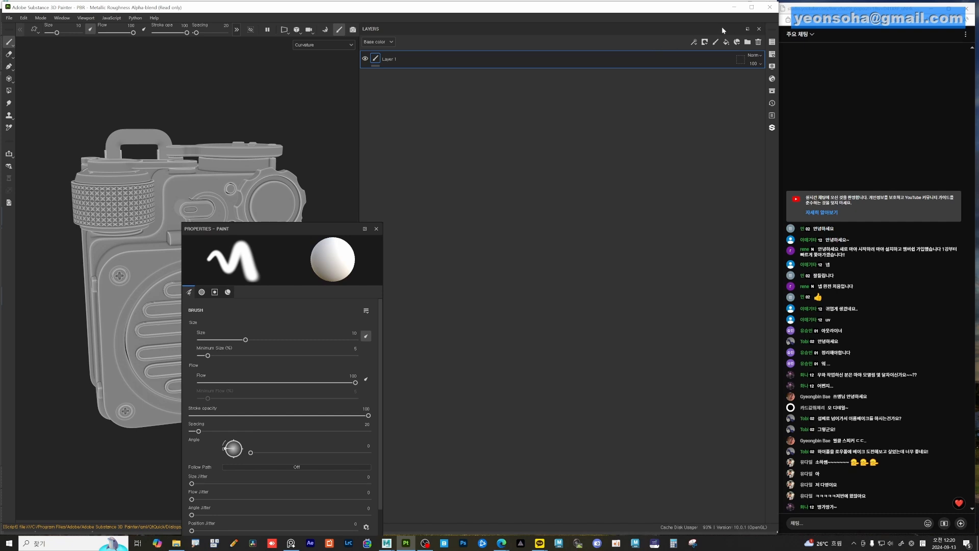
left_click_drag(380, 30, 29, 128)
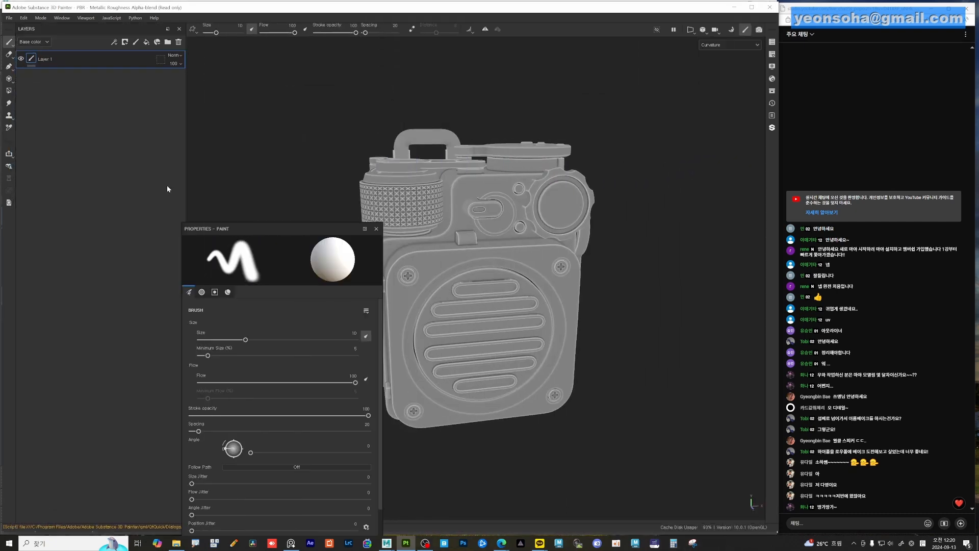
mouse_move(259, 227)
left_mouse_down()
mouse_move(536, 200)
mouse_move(756, 157)
mouse_move(263, 160)
mouse_move(182, 151)
mouse_move(158, 80)
left_mouse_up()
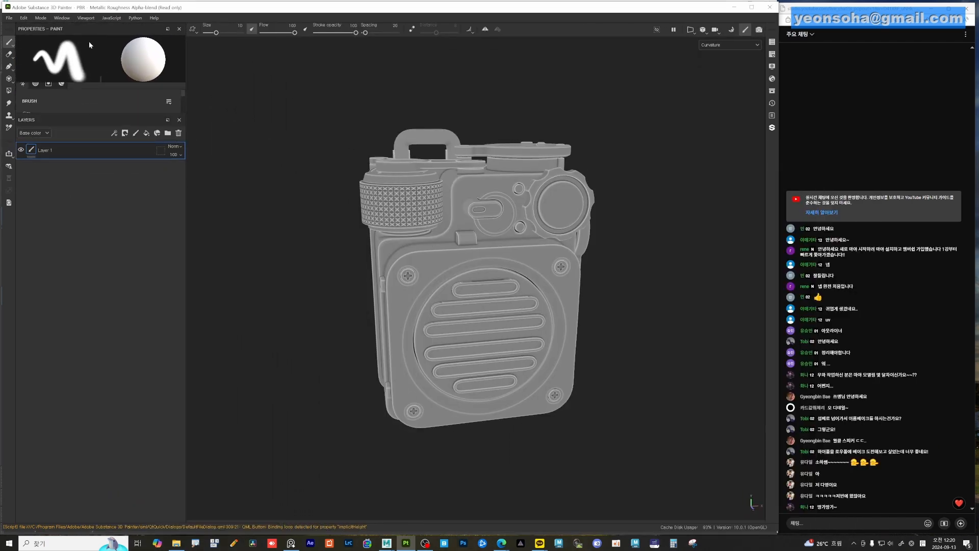
double_click(32, 29)
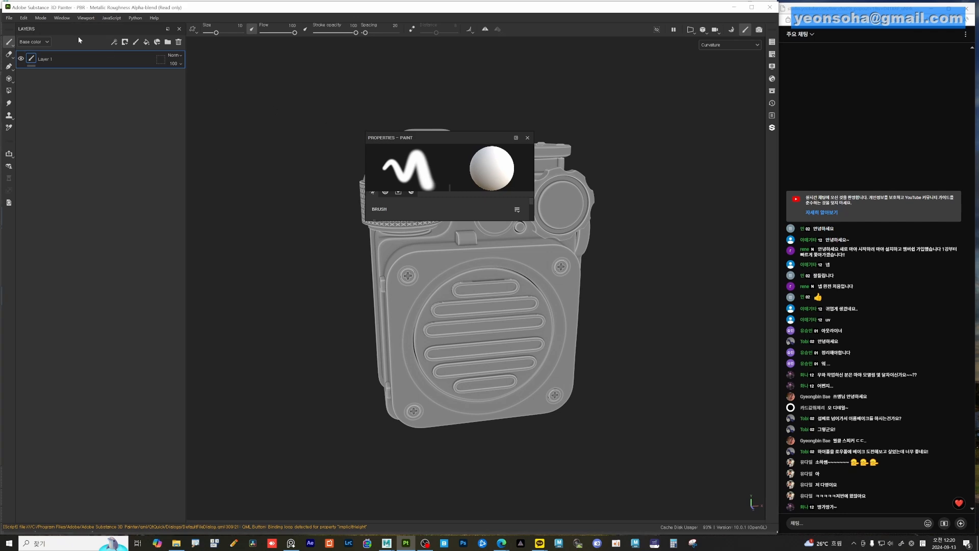
left_click_drag(27, 34, 279, 185)
left_click_drag(414, 135, 515, 137)
left_click_drag(325, 191, 41, 132)
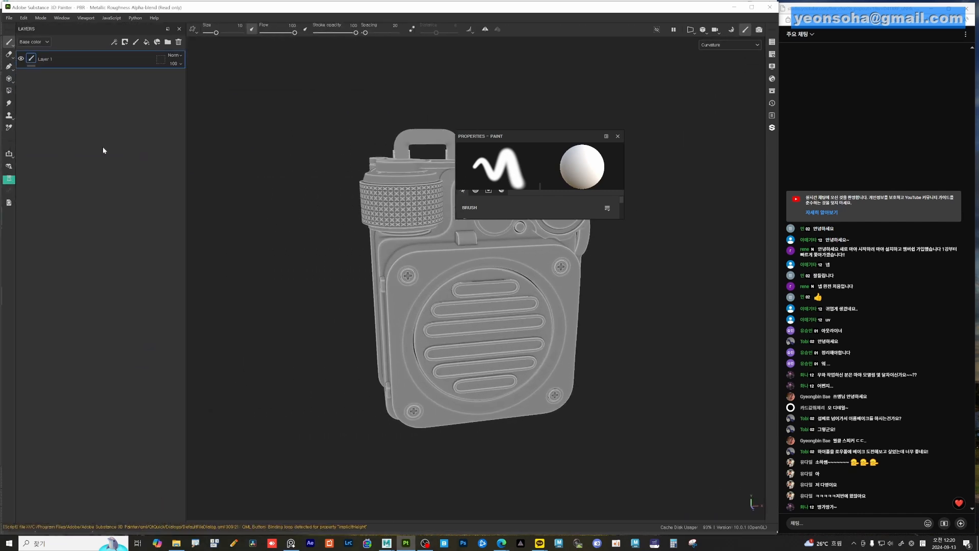
Dock the floating Properties panel beside the viewport, narrow it, and place Layers between it and the viewport
mouse_move(540, 137)
left_mouse_down()
mouse_move(769, 106)
mouse_move(753, 106)
left_mouse_up()
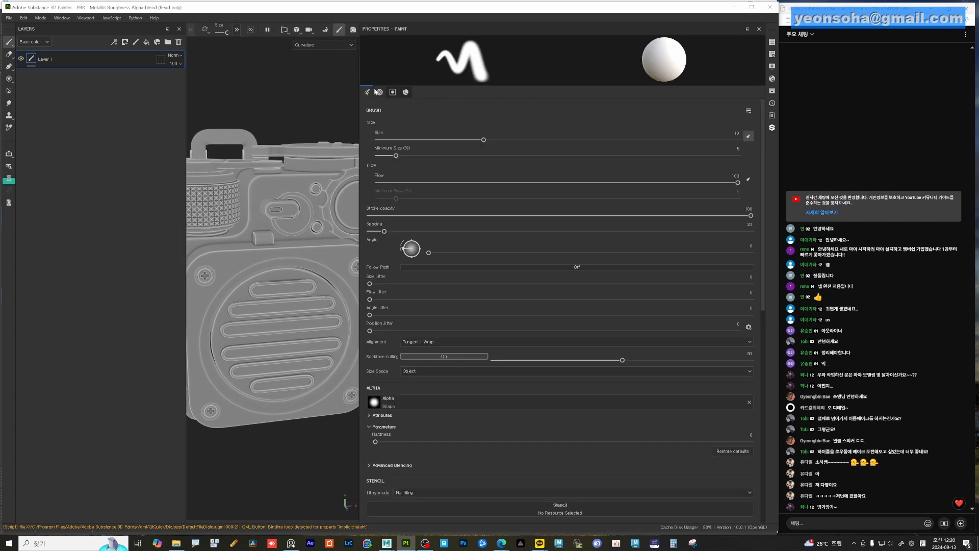
left_click_drag(360, 88, 612, 98)
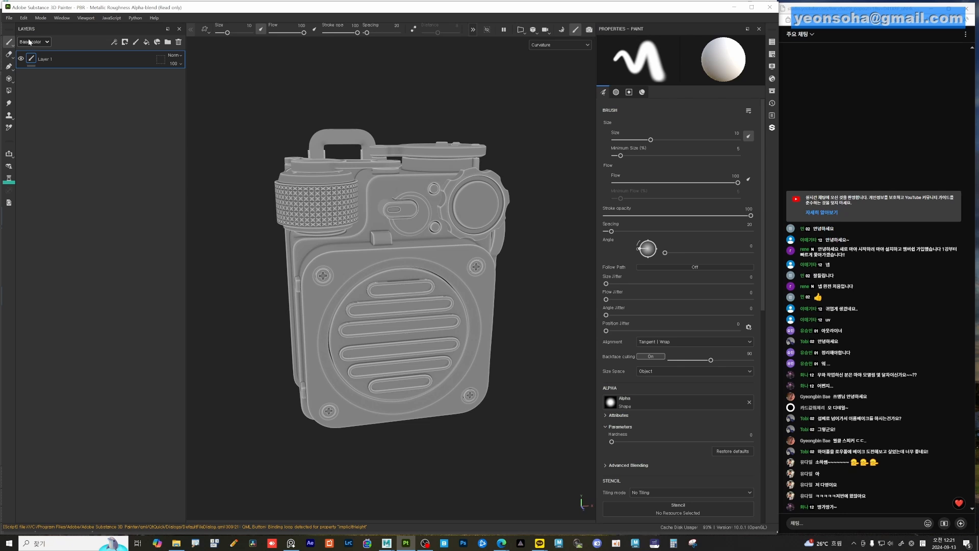
mouse_move(27, 29)
left_mouse_down()
mouse_move(378, 200)
mouse_move(599, 145)
mouse_move(596, 131)
mouse_move(594, 240)
mouse_move(574, 204)
left_mouse_up()
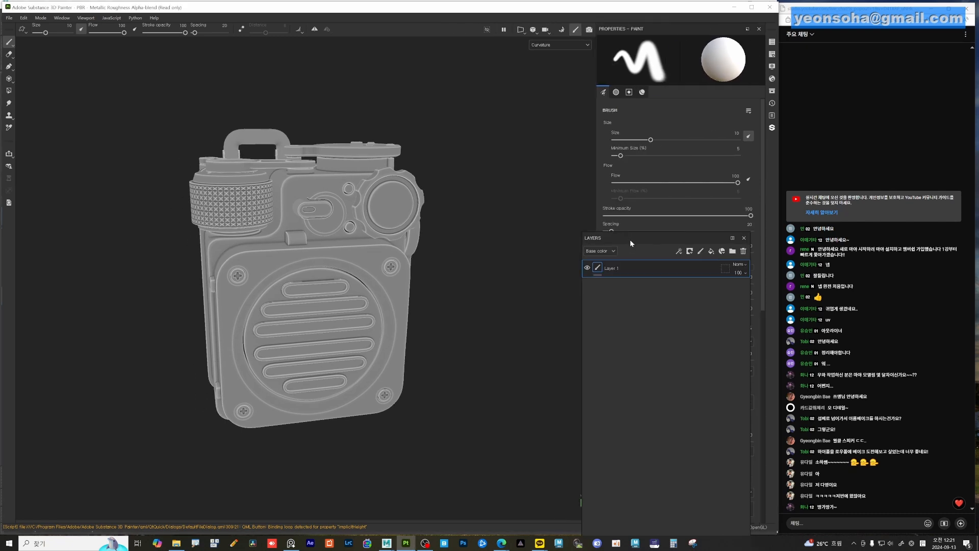
left_click_drag(630, 239, 601, 233)
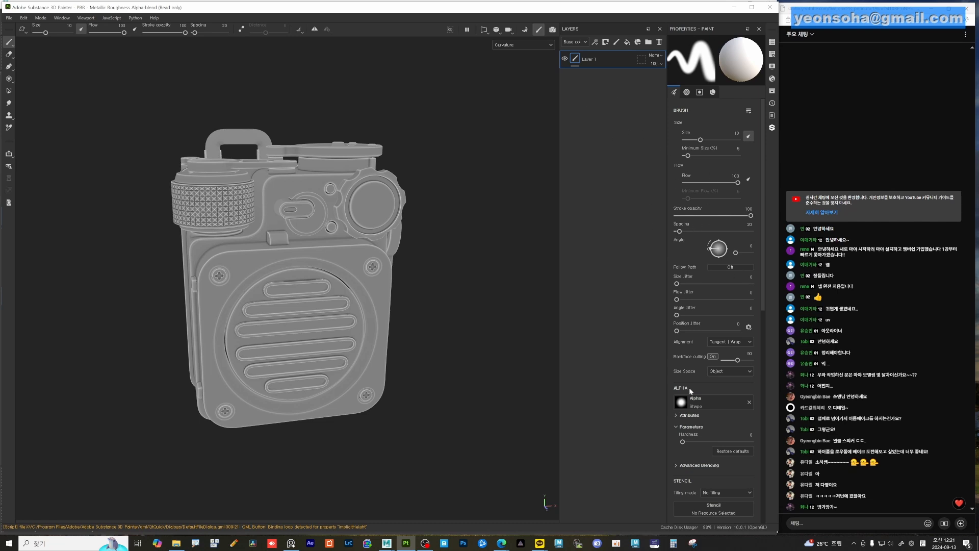
scroll(719, 336, "down", 2)
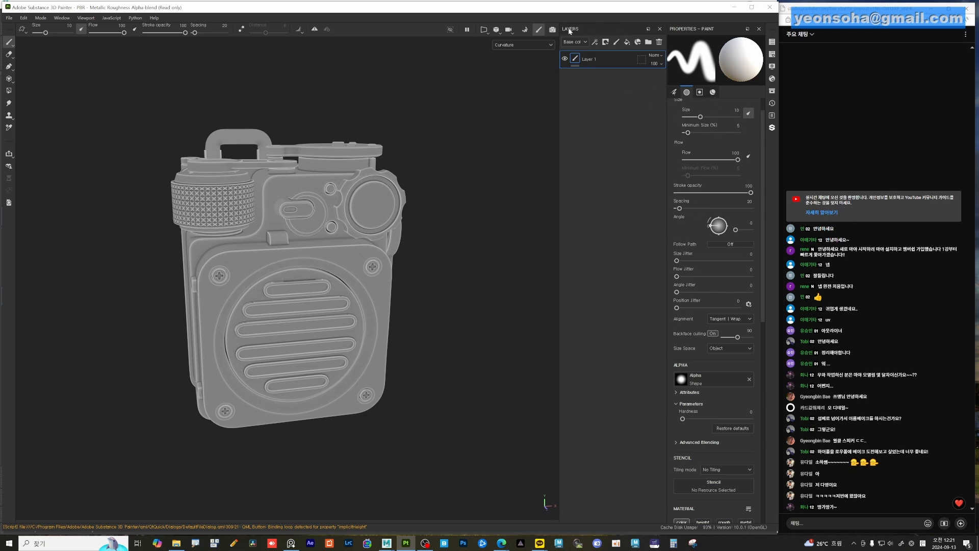
Try stacking Layers above Properties with a taller layer area, and return the two panels to side by side
mouse_move(569, 31)
left_mouse_down()
mouse_move(665, 49)
mouse_move(657, 72)
left_mouse_up()
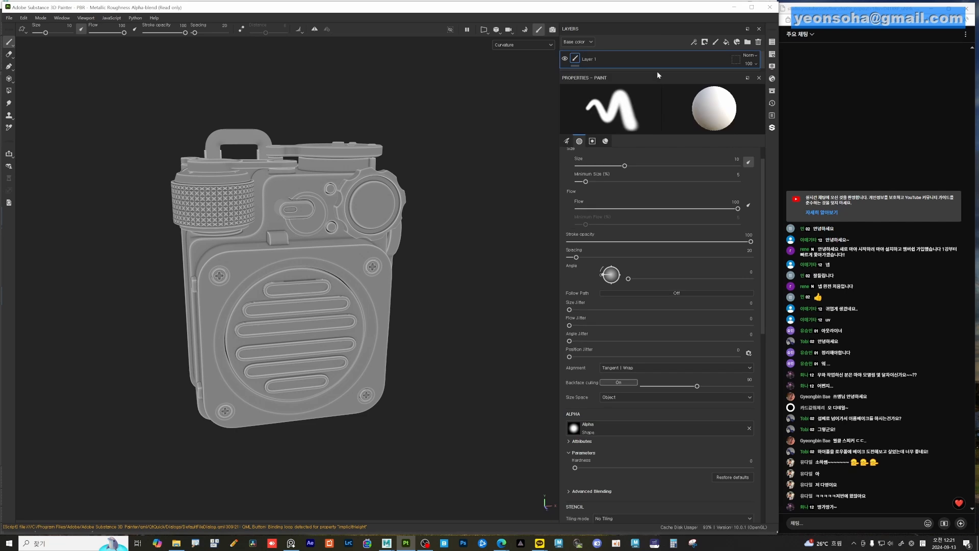
scroll(705, 403, "down", 5)
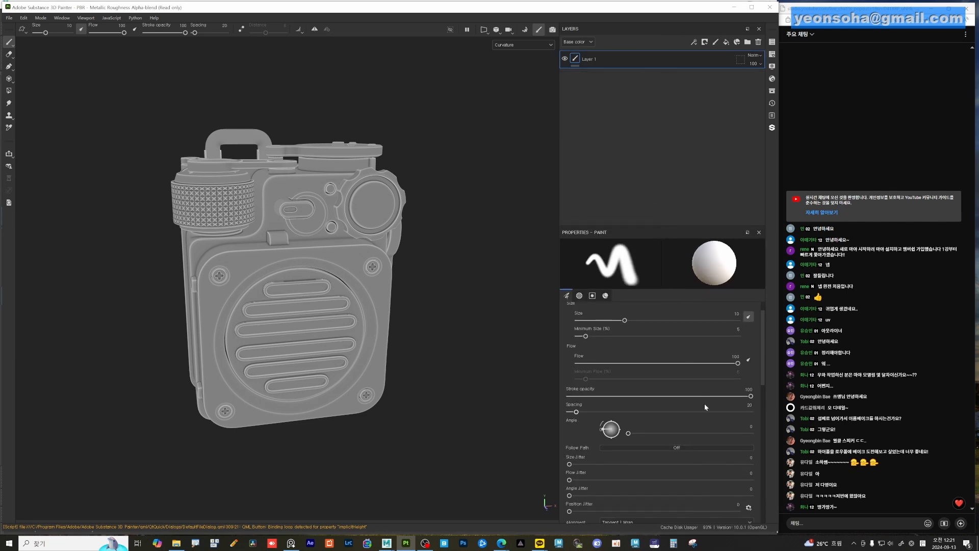
scroll(694, 398, "up", 3)
scroll(693, 376, "up", 2)
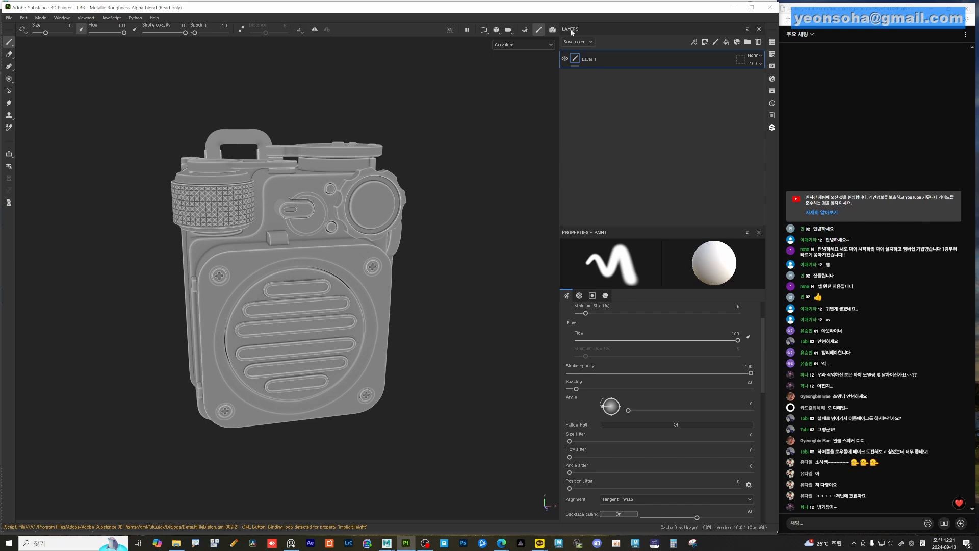
left_click_drag(571, 29, 565, 122)
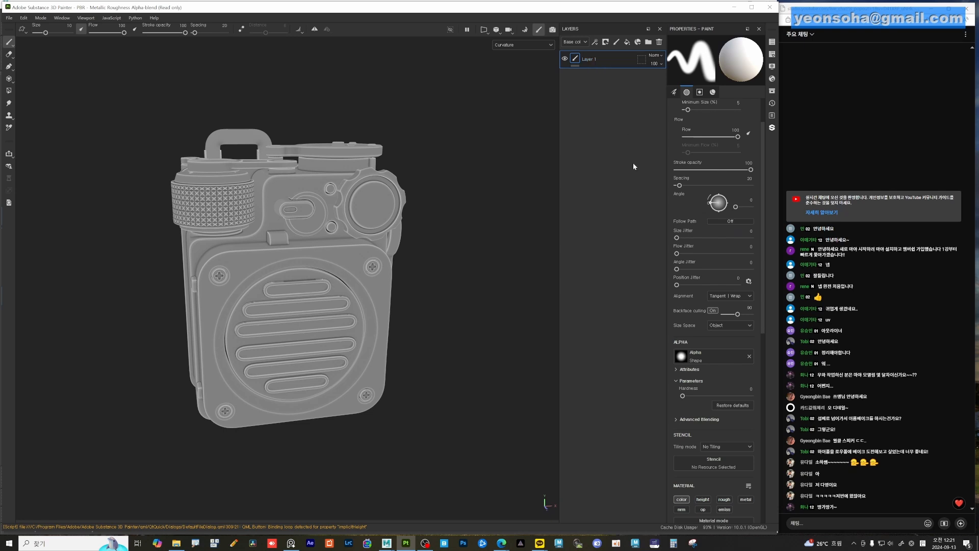
Review the Texture Set List and the BTS texture set's channels and baked mesh maps
left_click(772, 42)
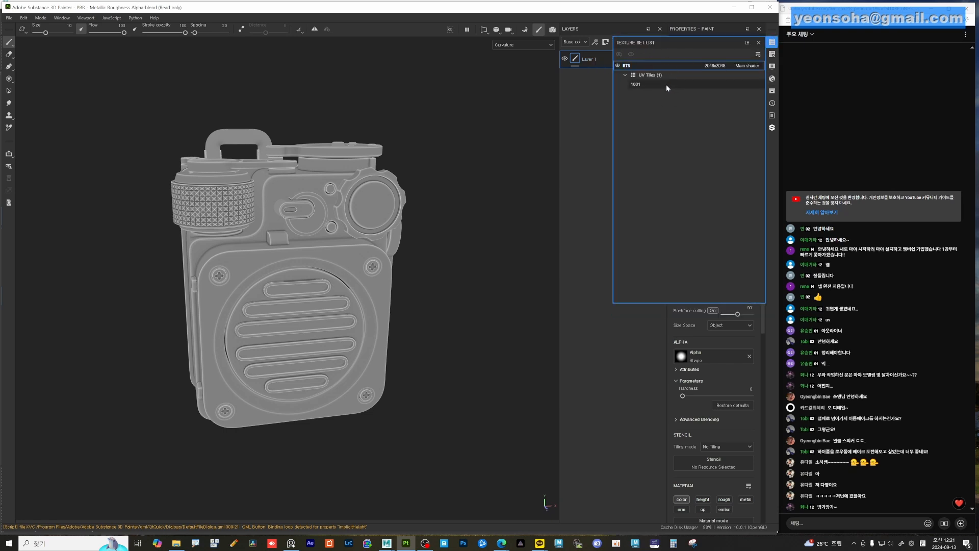
left_click(773, 43)
left_click(772, 42)
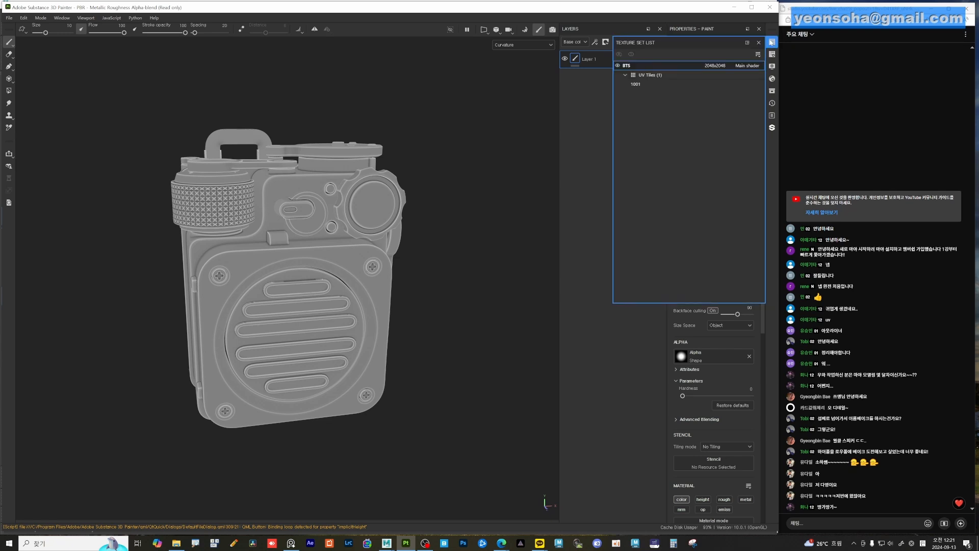
left_click(772, 43)
left_click(772, 54)
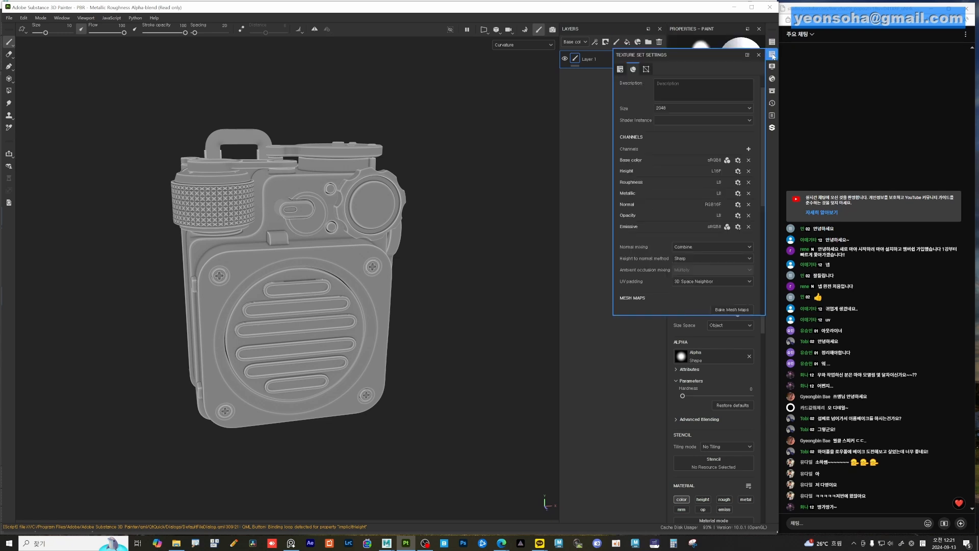
left_click(772, 42)
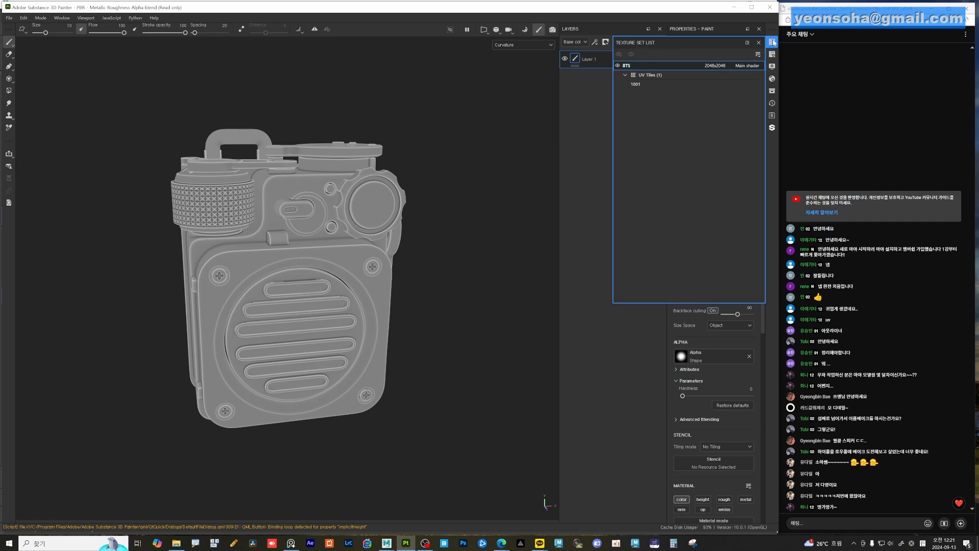
left_click(773, 54)
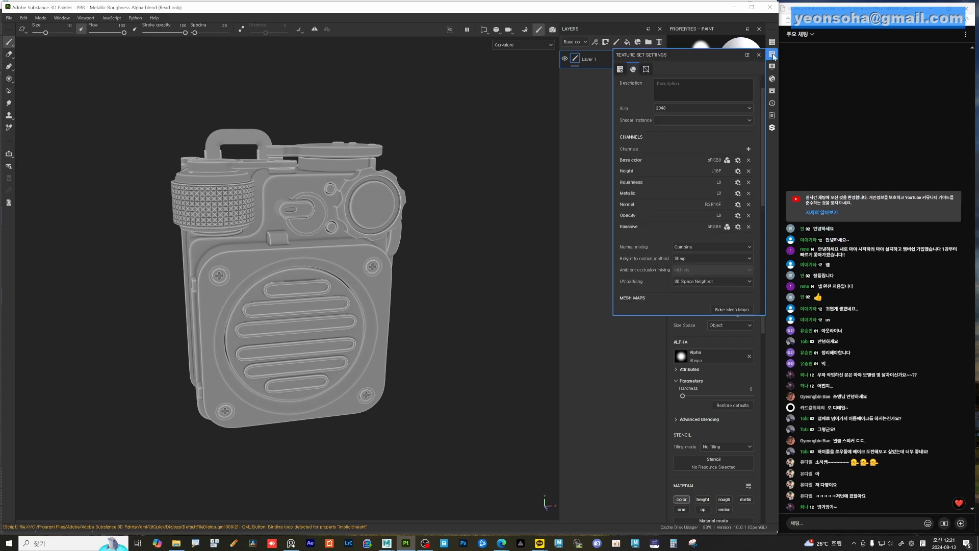
scroll(704, 217, "down", 4)
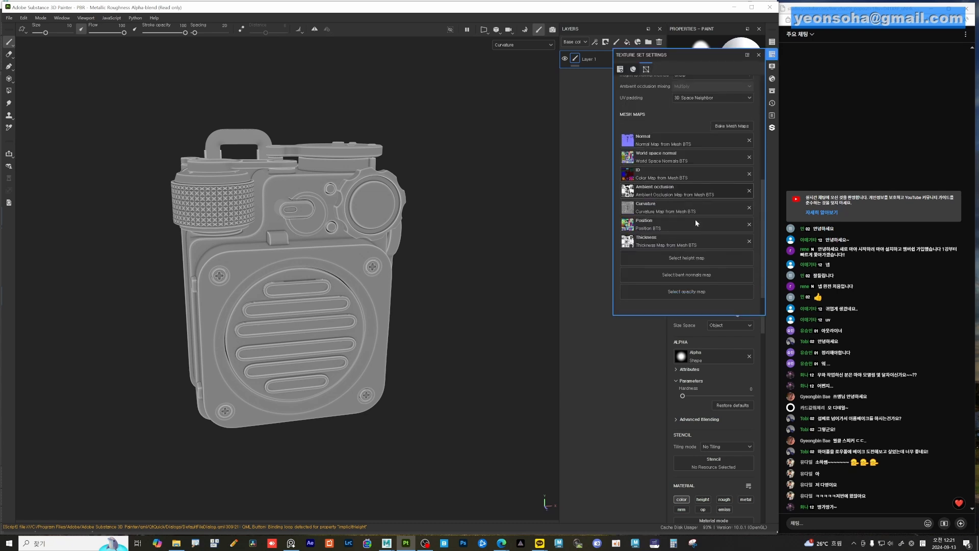
Finish checking the Texture Set Settings, view the Display Settings, and close both floating panels
scroll(731, 142, "up", 2)
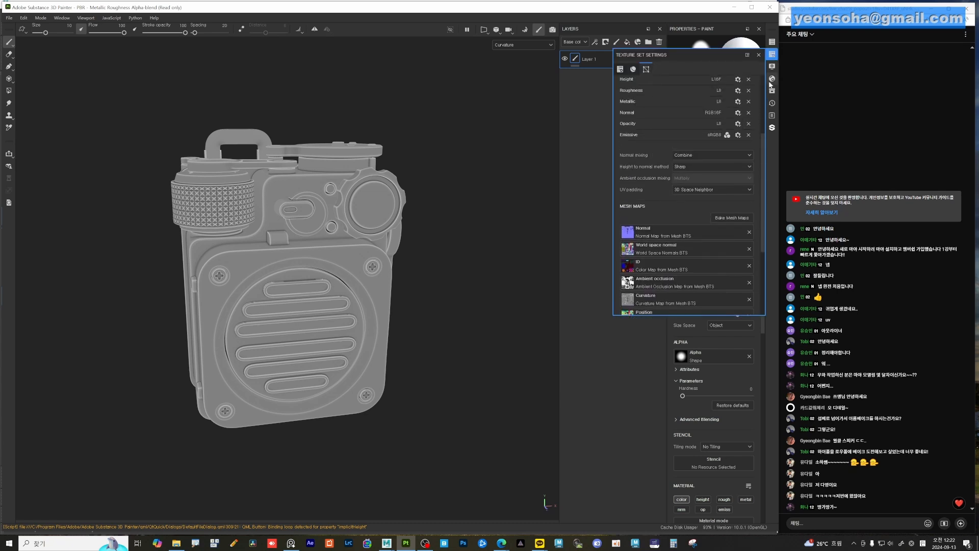
left_click(773, 55)
left_click(773, 55)
left_click(773, 55)
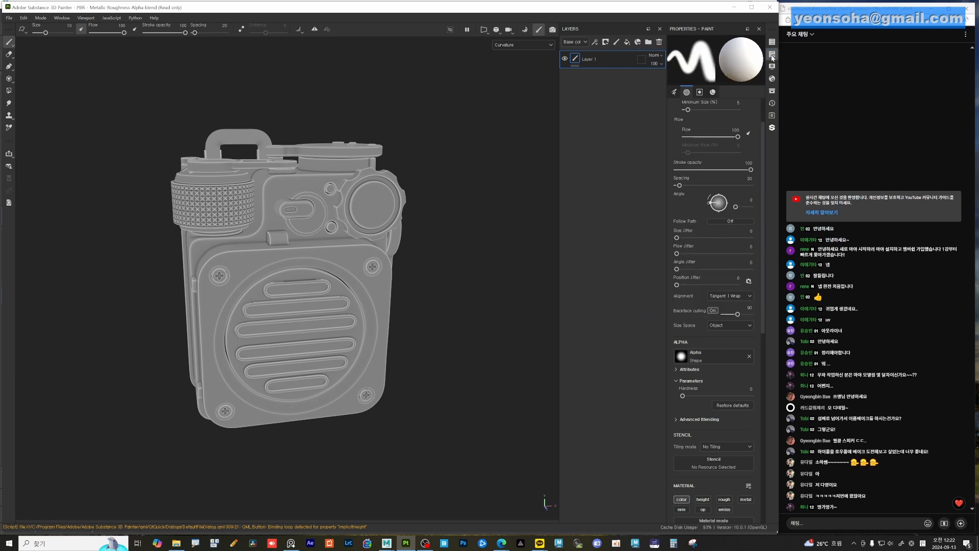
left_click(772, 55)
left_click(772, 55)
left_click(773, 67)
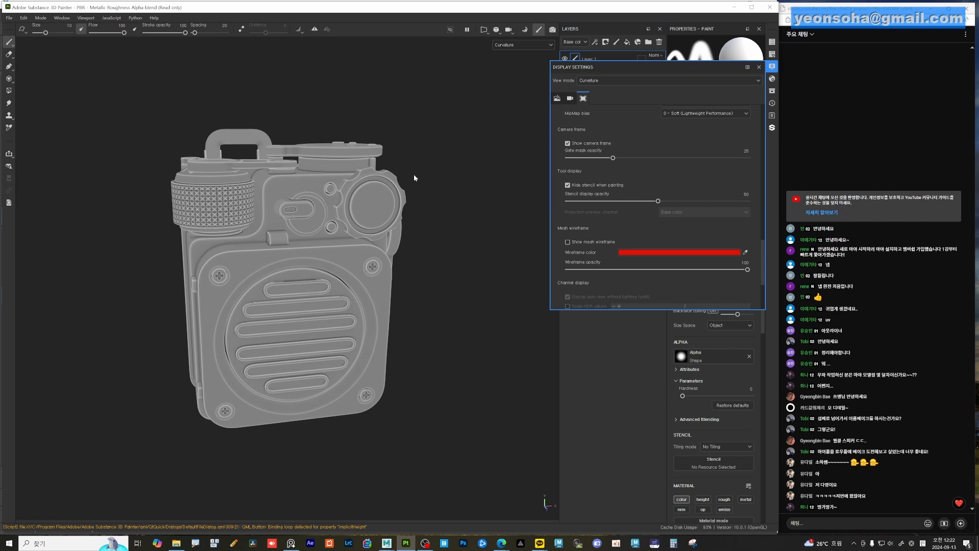
left_click_drag(353, 268, 306, 215, "alt")
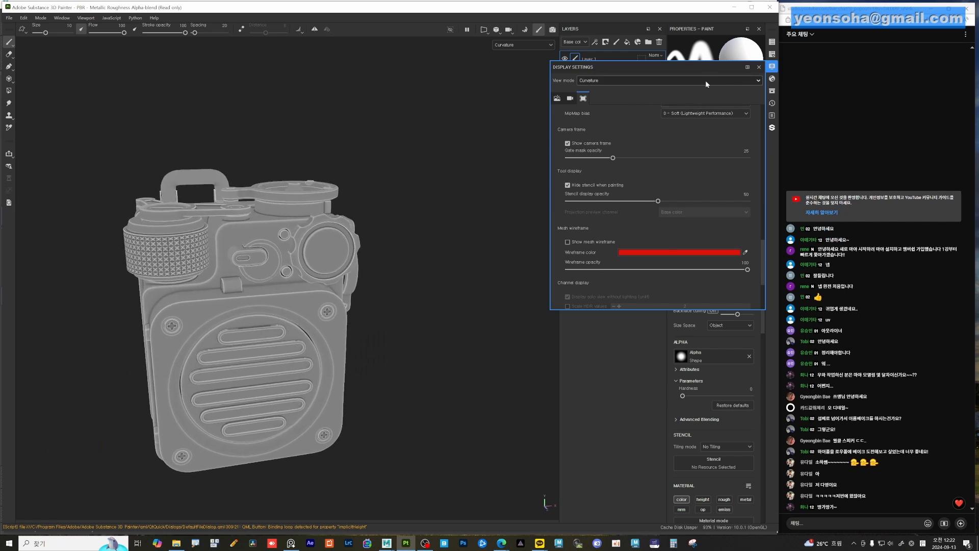
left_click(774, 67)
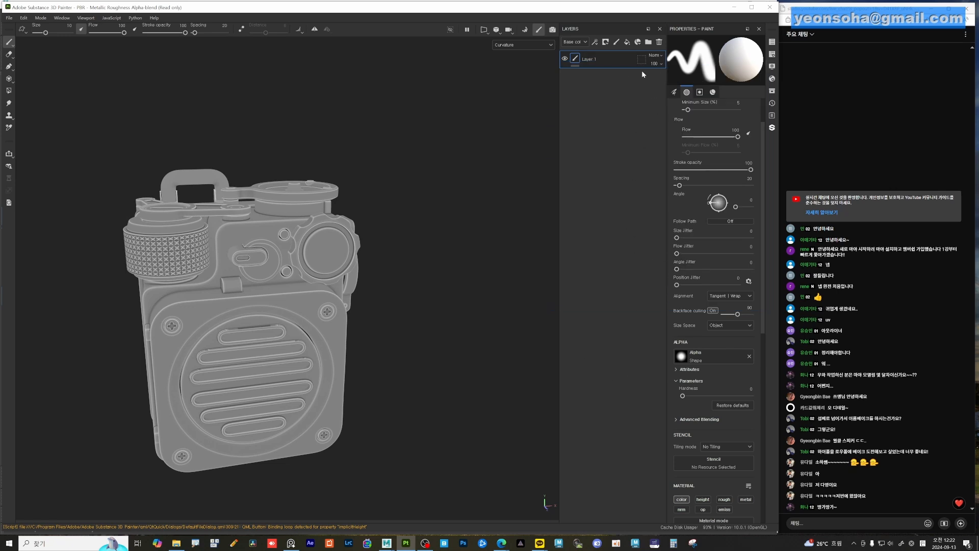
Bring up the Assets library and dock it as a narrow column between the viewport and Layers
left_click(772, 91)
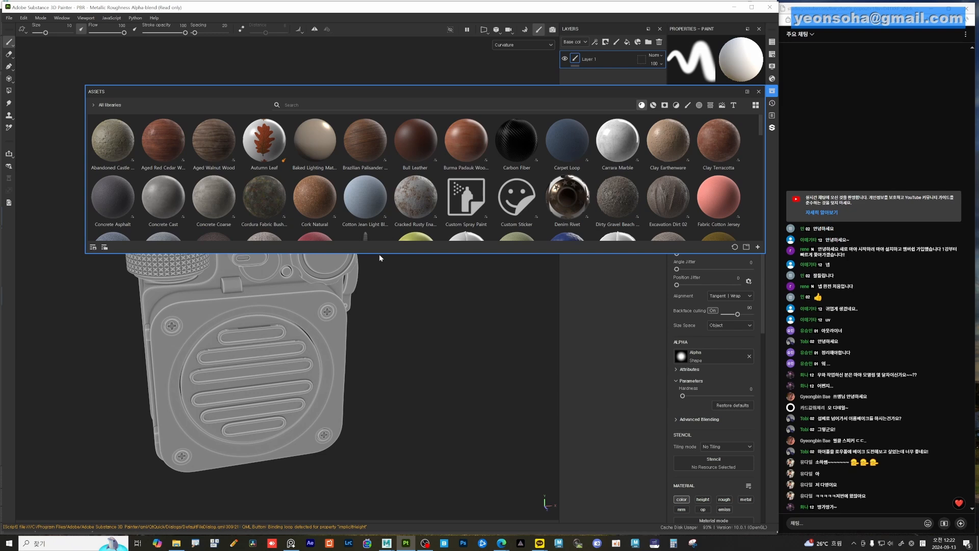
left_click_drag(378, 253, 374, 287)
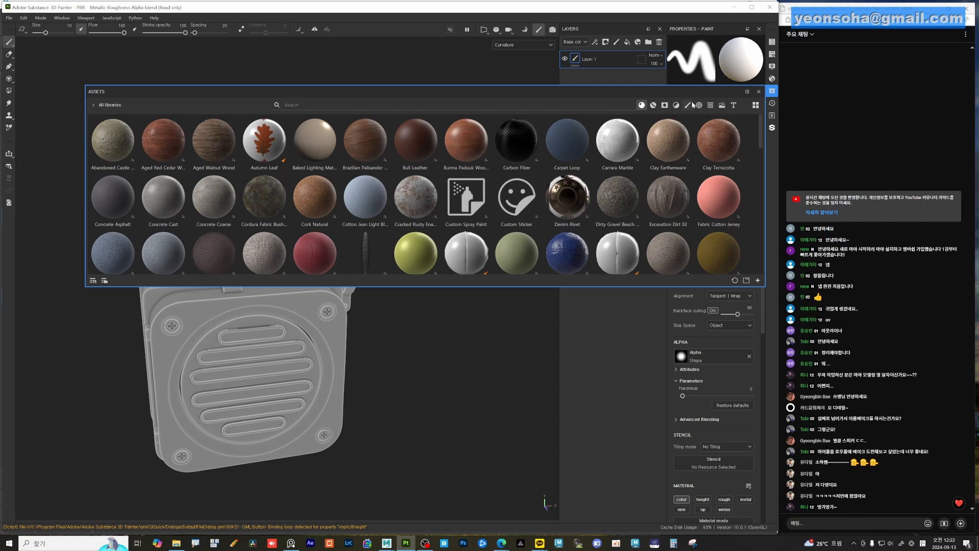
left_click(747, 92)
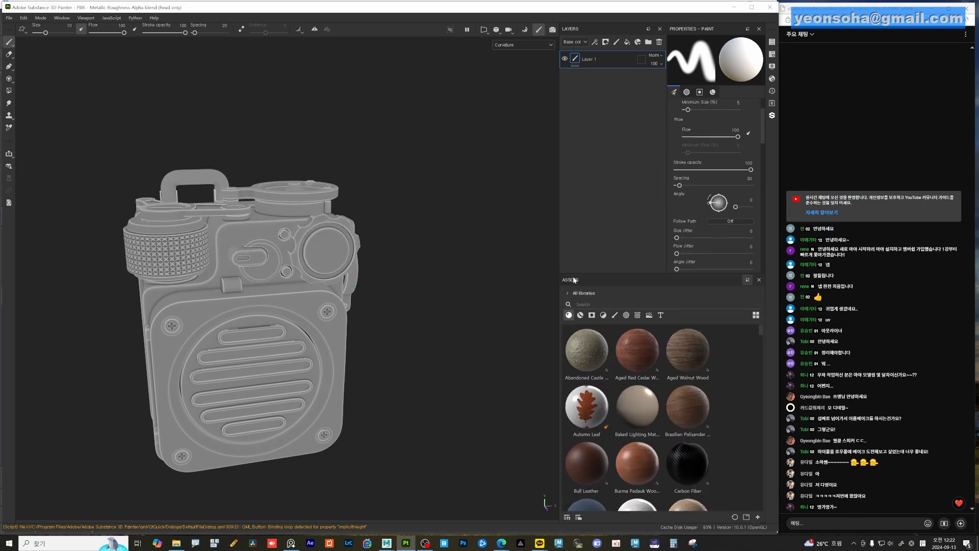
left_click_drag(573, 279, 550, 144)
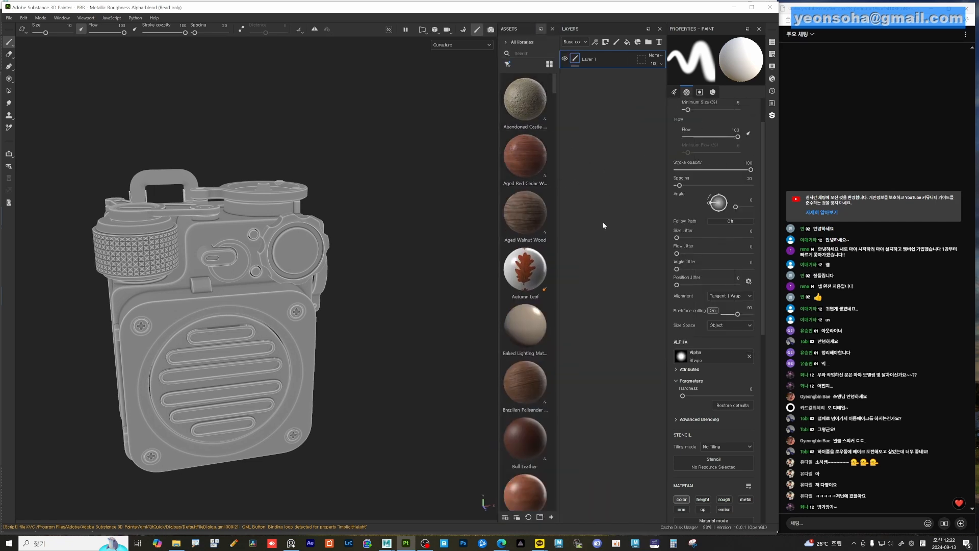
scroll(531, 153, "down", 3)
scroll(533, 108, "up", 3)
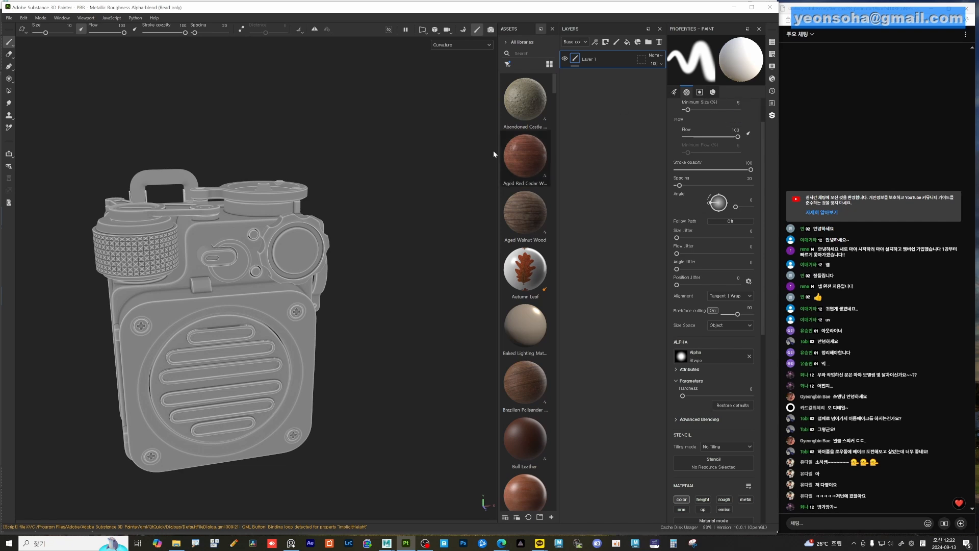
Show the environment section of the Display Settings and switch the viewport from Curvature to Material view
left_click_drag(296, 199, 337, 224, "alt")
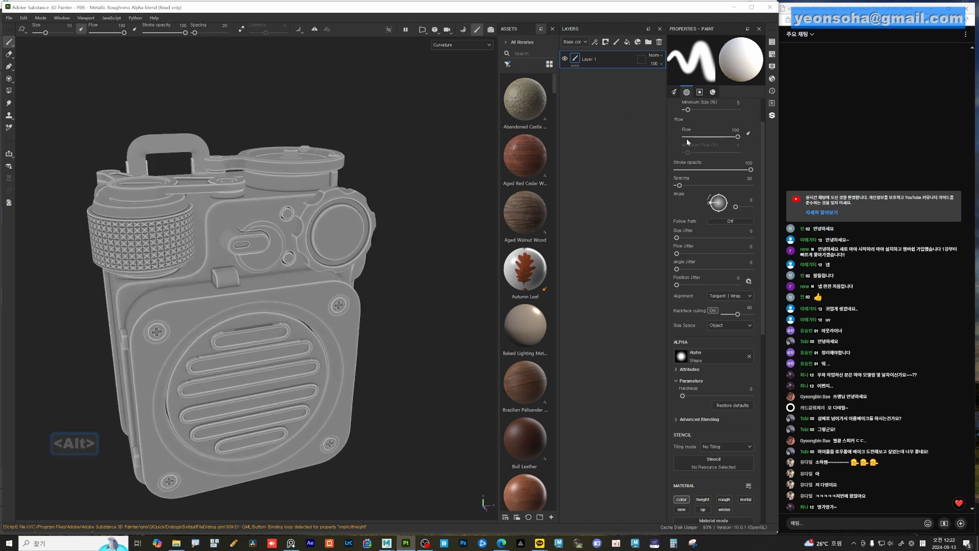
left_click(773, 67)
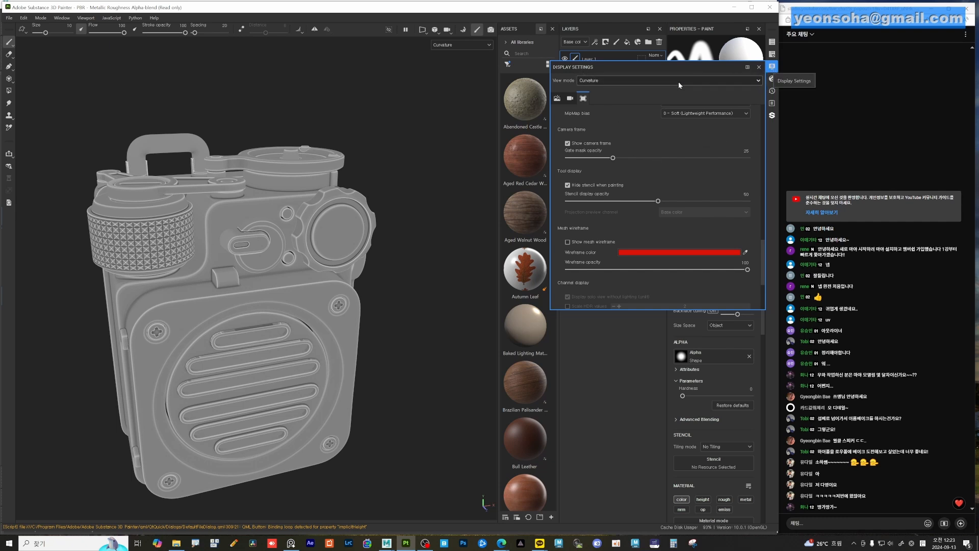
left_click(557, 99)
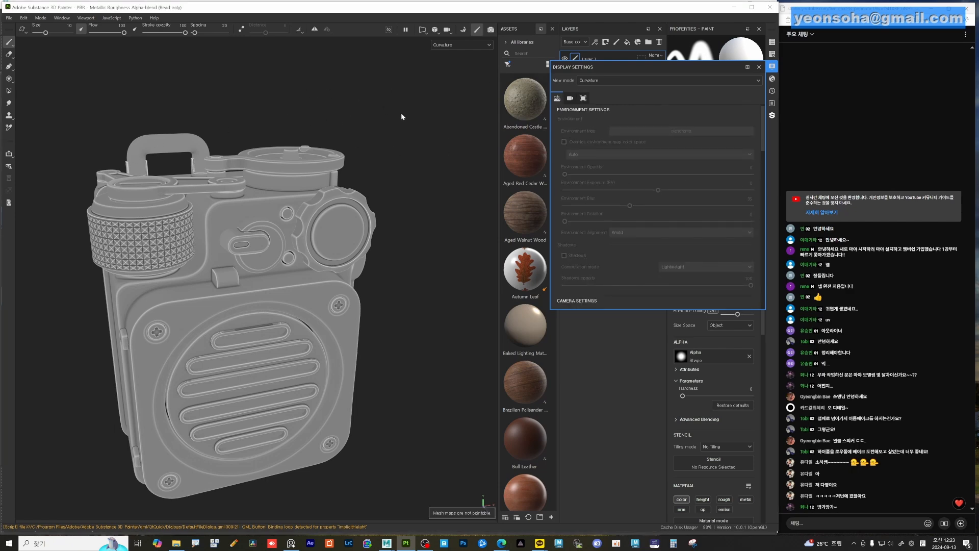
key("m")
mouse_move(401, 117)
left_mouse_down("alt")
mouse_move(295, 258)
mouse_move(385, 174)
left_mouse_up("alt")
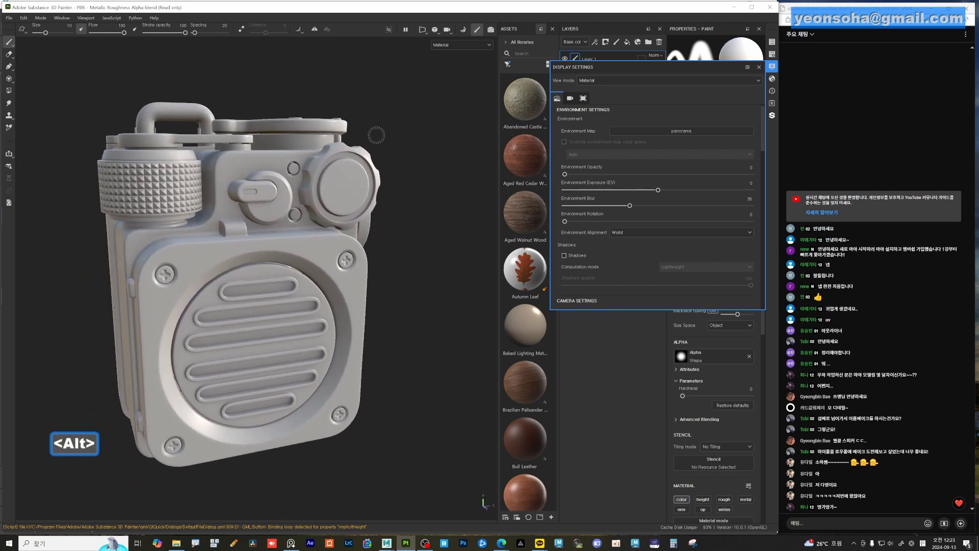
middle_click_drag(376, 135, 396, 157, "alt")
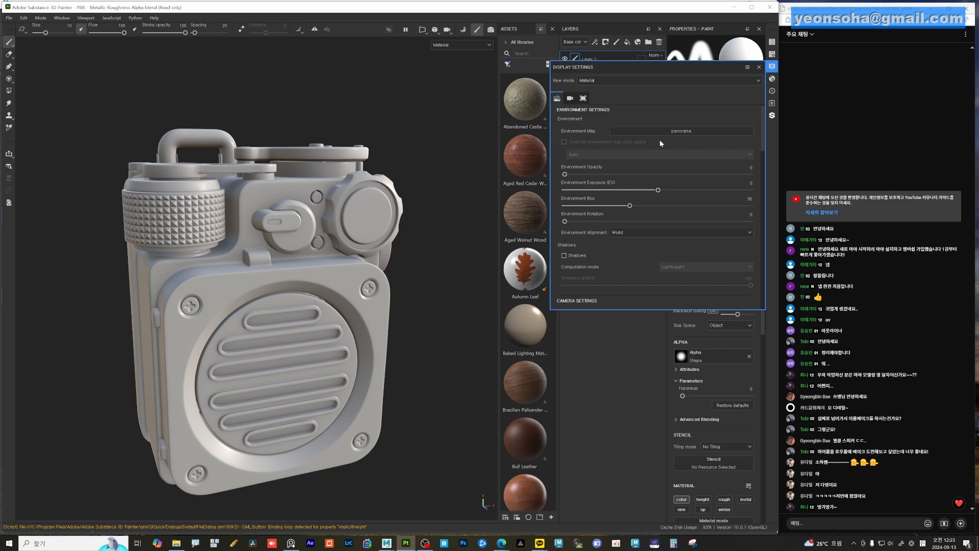
left_click_drag(357, 129, 409, 175, "alt")
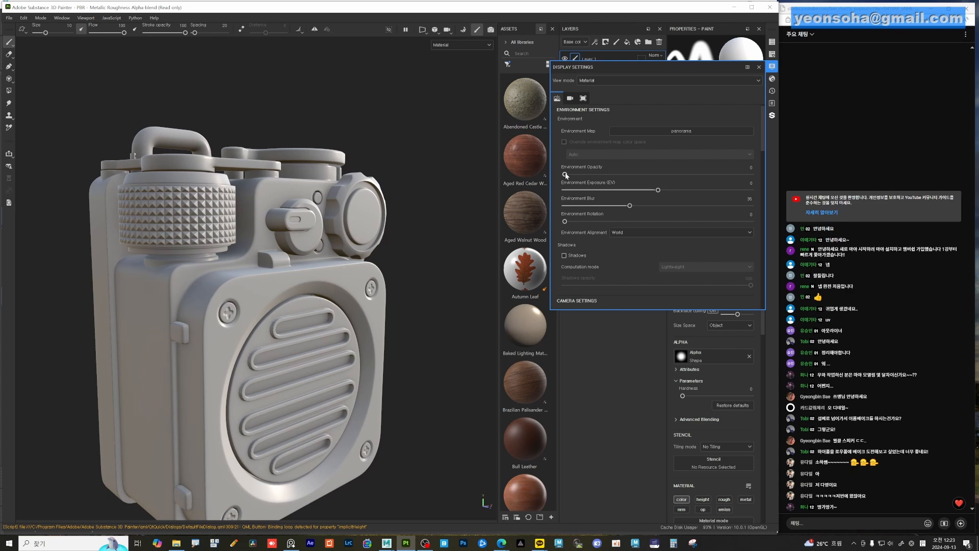
Set the environment opacity to 100 so the panorama map fills the viewport background
left_click_drag(566, 175, 754, 181)
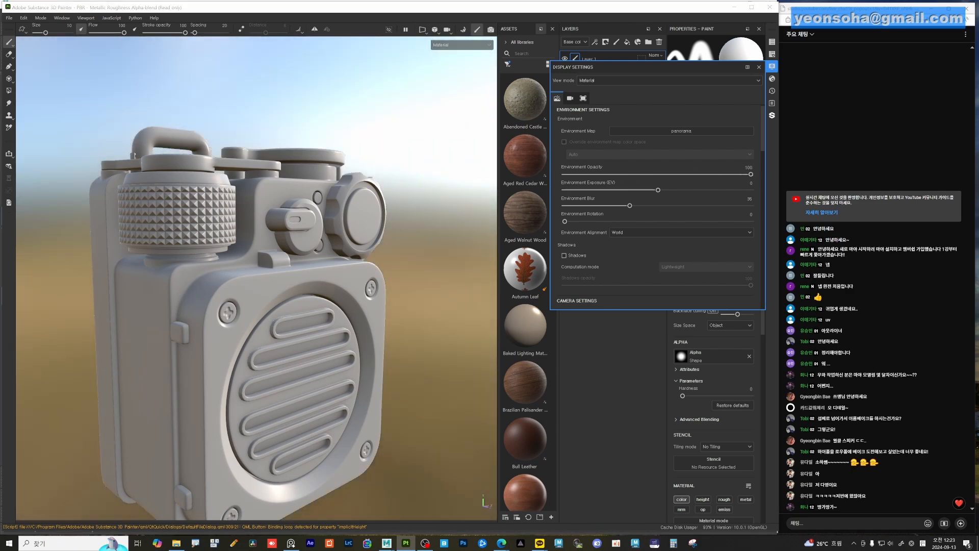
scroll(287, 279, "down", 4)
left_click_drag(387, 148, 414, 147, "alt")
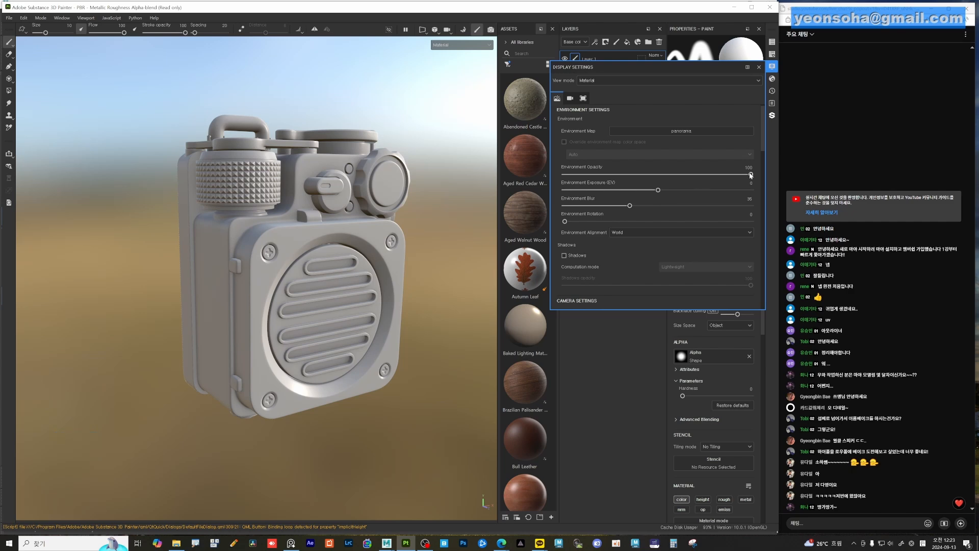
left_click_drag(751, 175, 800, 180)
middle_click_drag(365, 189, 314, 220, "alt")
left_click_drag(313, 220, 352, 196, "alt")
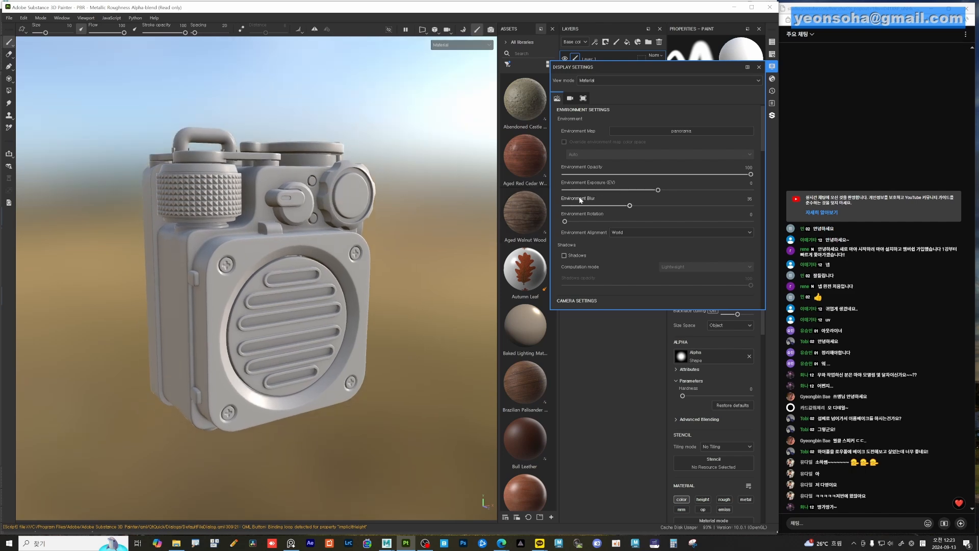
Reduce the environment blur to 0 and keep the environment opacity at its maximum of 100
left_click_drag(630, 206, 565, 205)
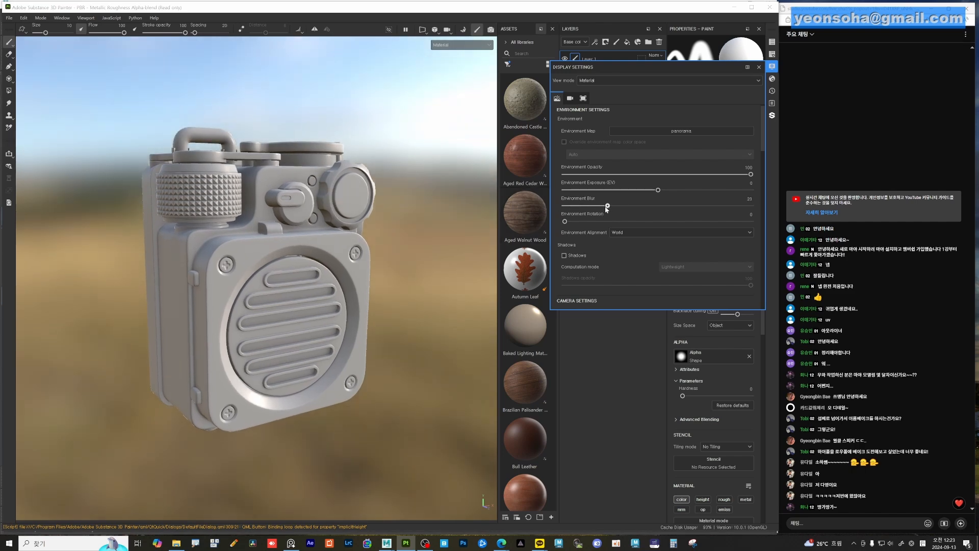
left_click_drag(326, 193, 339, 210, "alt")
middle_click_drag(339, 210, 301, 199, "alt")
left_click_drag(301, 199, 260, 188, "alt")
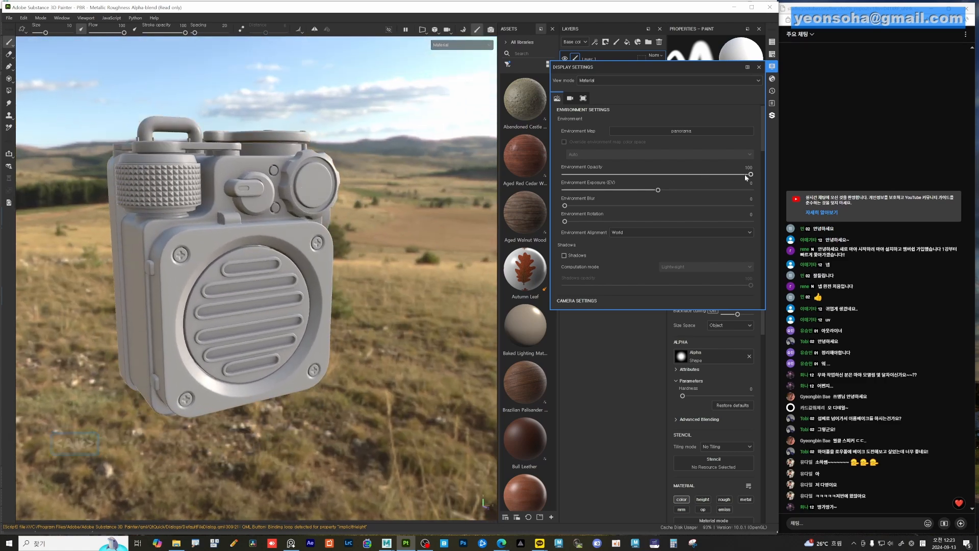
left_click_drag(751, 174, 792, 172)
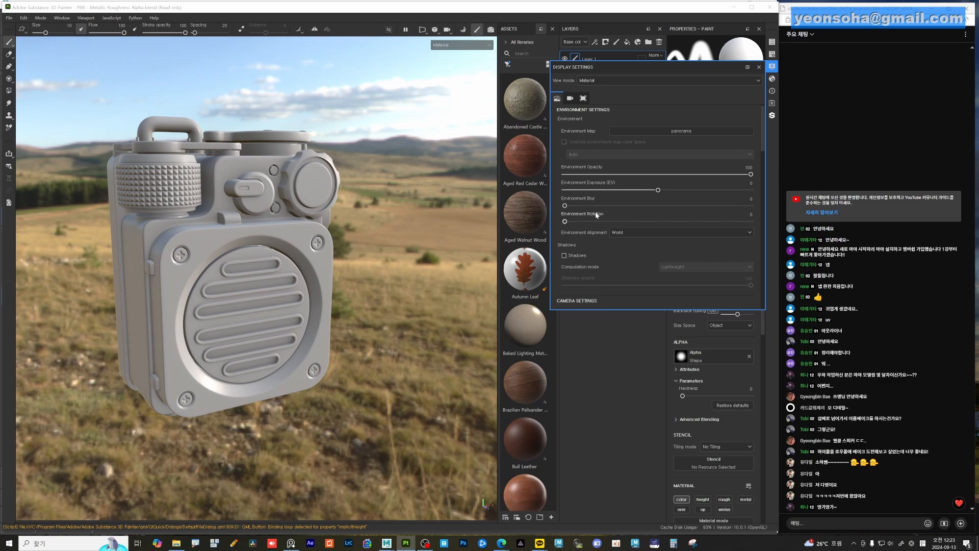
middle_click_drag(323, 198, 356, 202, "alt")
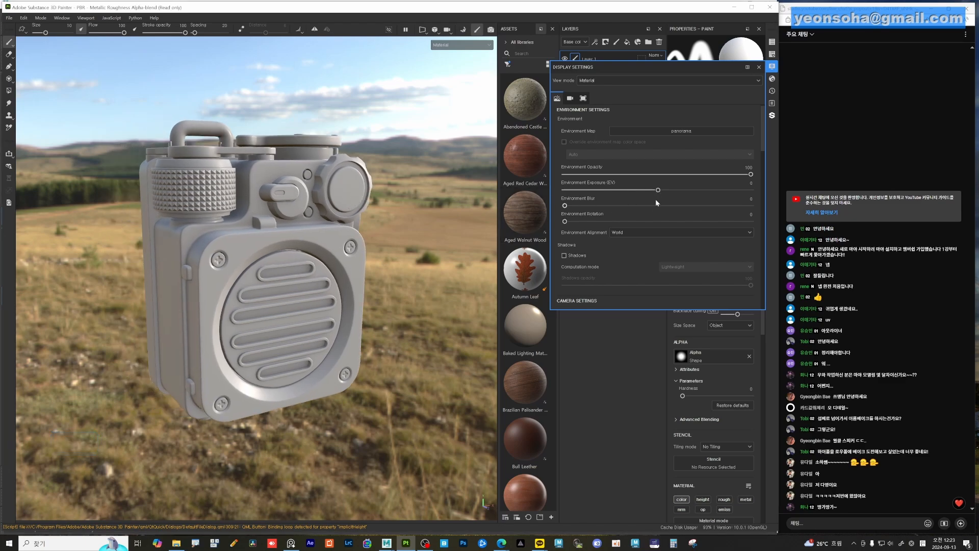
Try a slightly lower environment exposure and reset it to 0
mouse_move(659, 190)
left_mouse_down()
mouse_move(693, 191)
mouse_move(644, 192)
mouse_move(653, 190)
left_mouse_up()
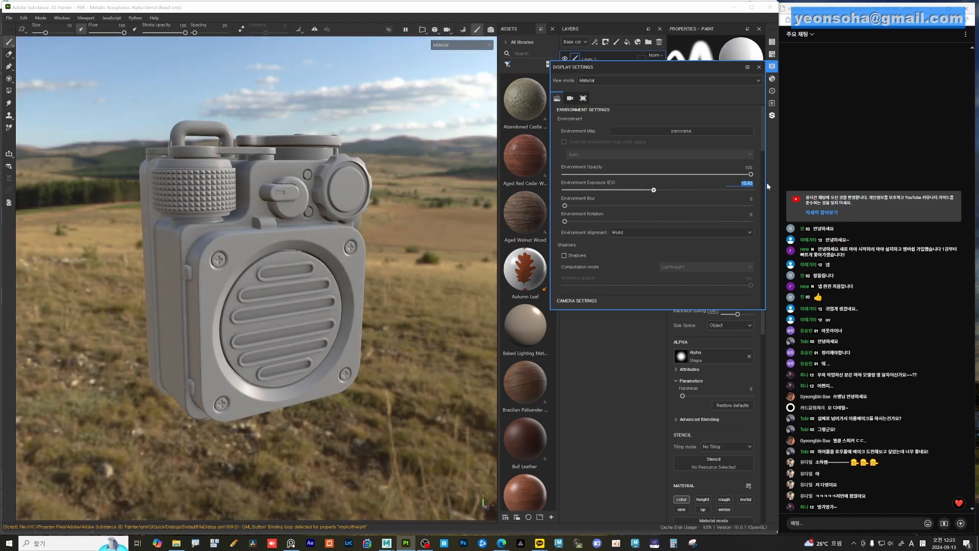
type("0")
key("Return")
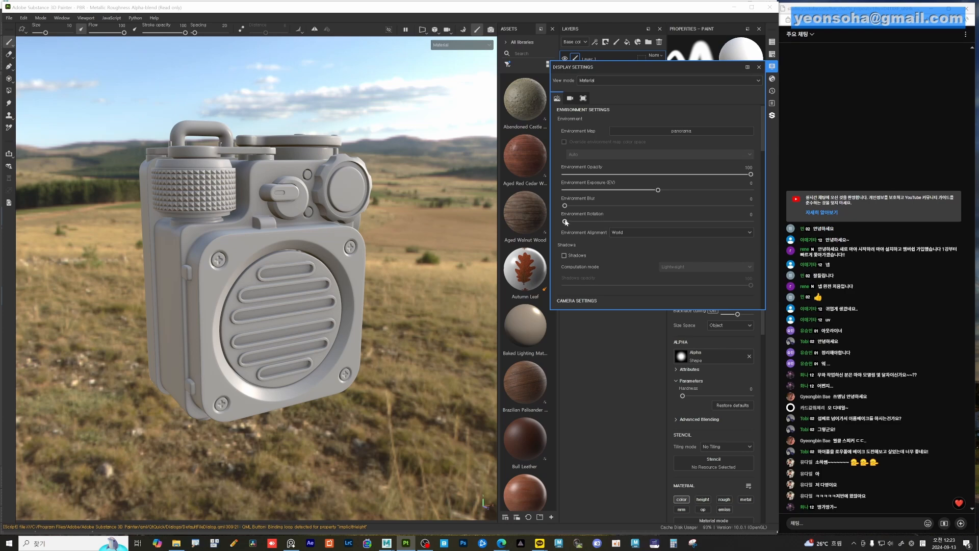
Rotate the environment around the speaker model and leave the environment rotation at 77
mouse_move(565, 223)
left_mouse_down()
mouse_move(660, 227)
mouse_move(561, 228)
left_mouse_up()
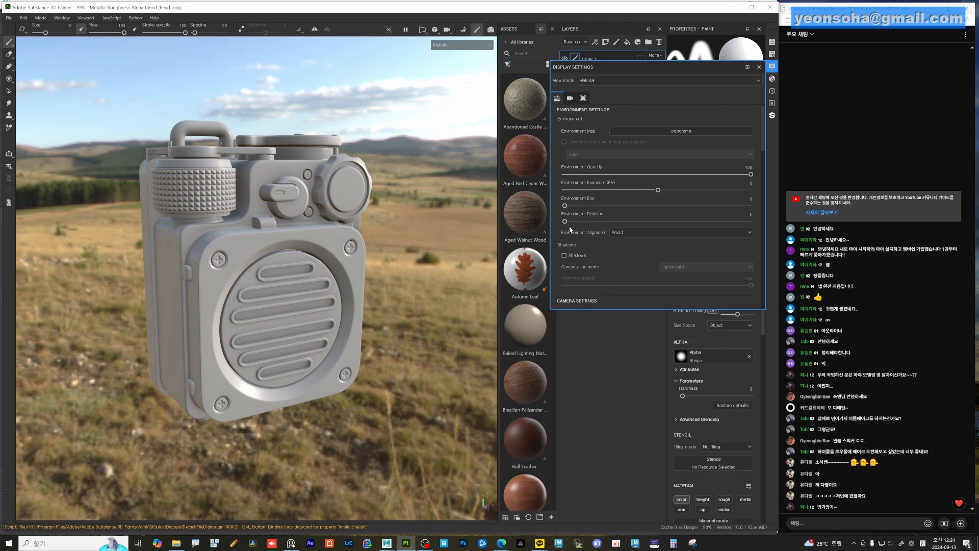
left_click_drag(565, 223, 653, 222)
left_click_drag(387, 248, 386, 237, "alt")
right_click_drag(361, 233, 393, 239, "shift")
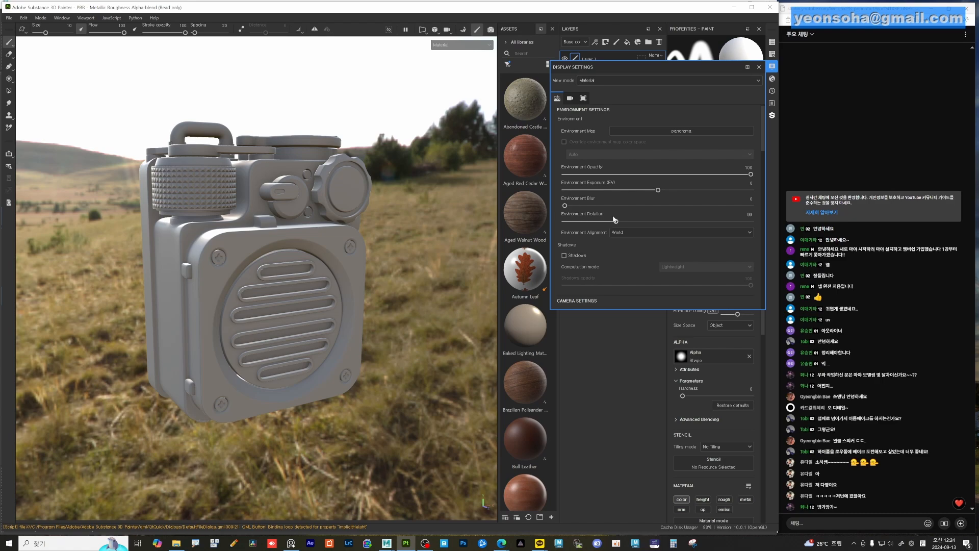
left_click_drag(615, 219, 604, 221)
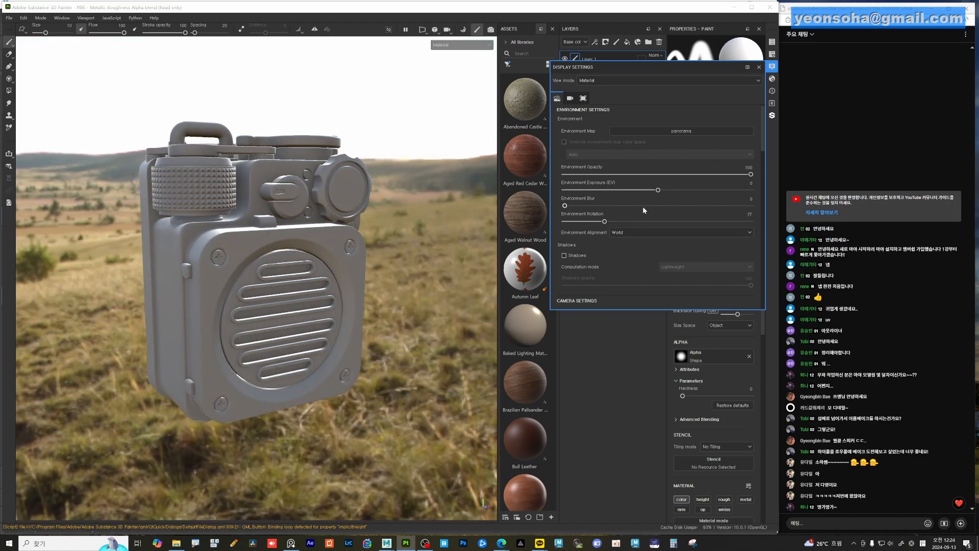
Enable environment shadows with the Lightweight computation mode and rotate the environment to 250
scroll(642, 206, "down", 3)
scroll(599, 253, "down", 3)
key("alt")
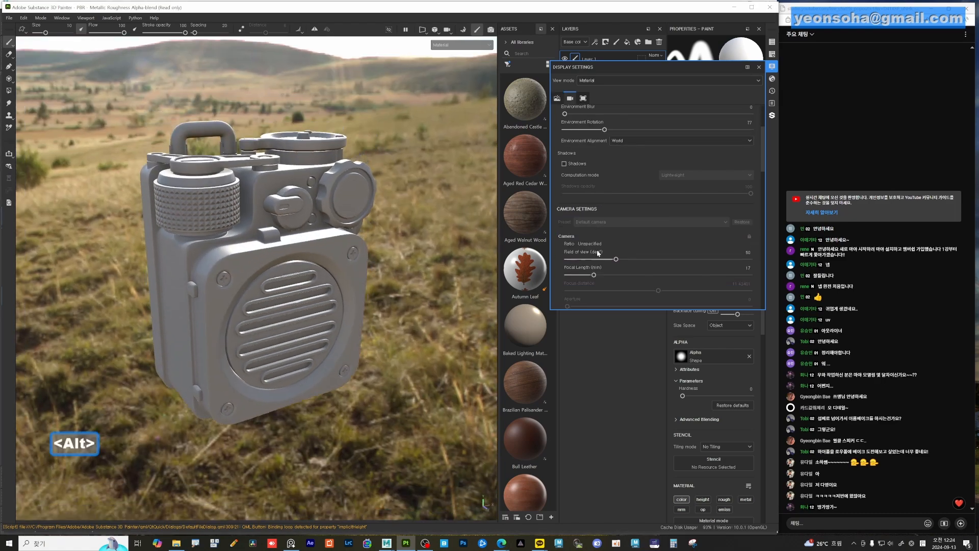
scroll(604, 219, "up", 3)
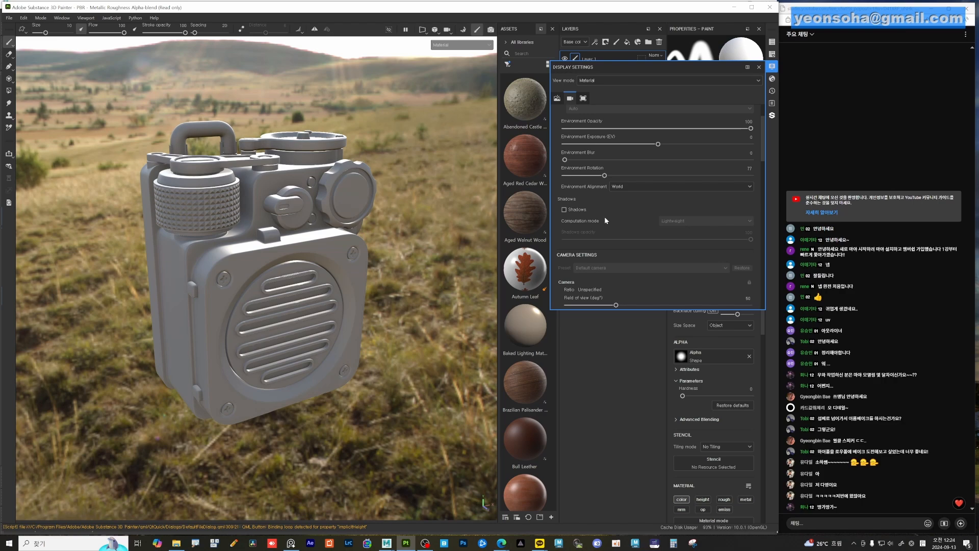
left_click(564, 210)
right_click_drag(343, 257, 358, 238, "shift")
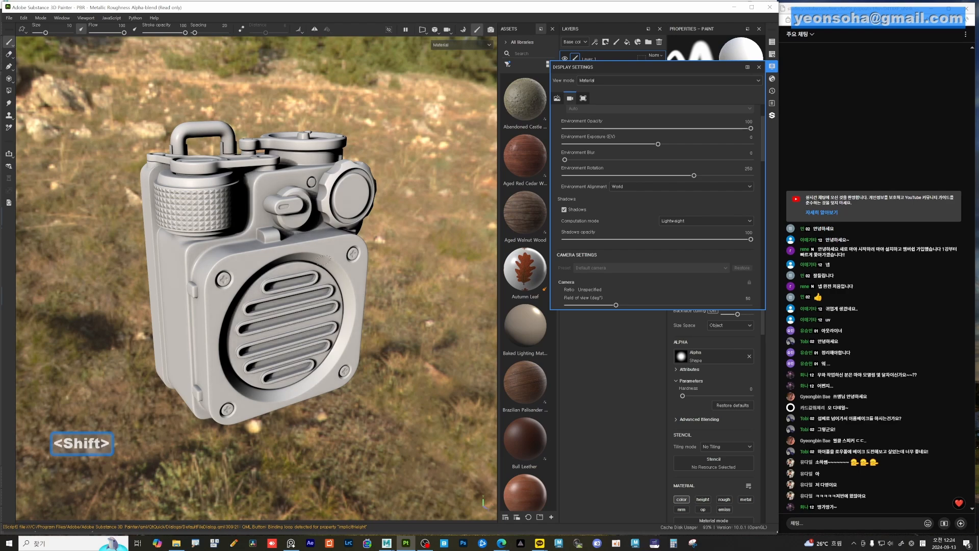
Examine the speaker's shading from several angles, comparing shadows off and on and leaving them enabled
left_click_drag(357, 263, 319, 250, "alt")
right_click_drag(318, 250, 380, 268, "alt")
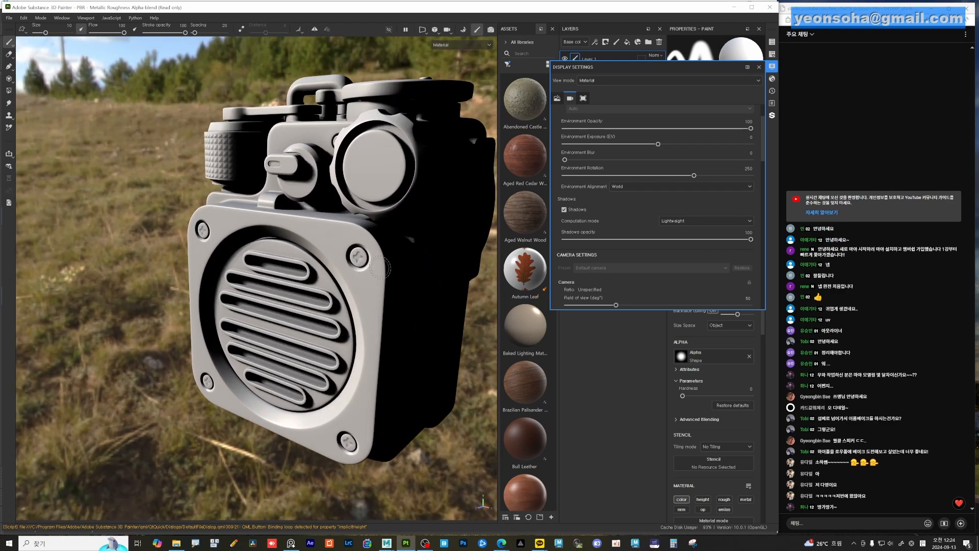
middle_click_drag(403, 229, 324, 261, "alt")
left_click_drag(288, 275, 321, 283, "alt")
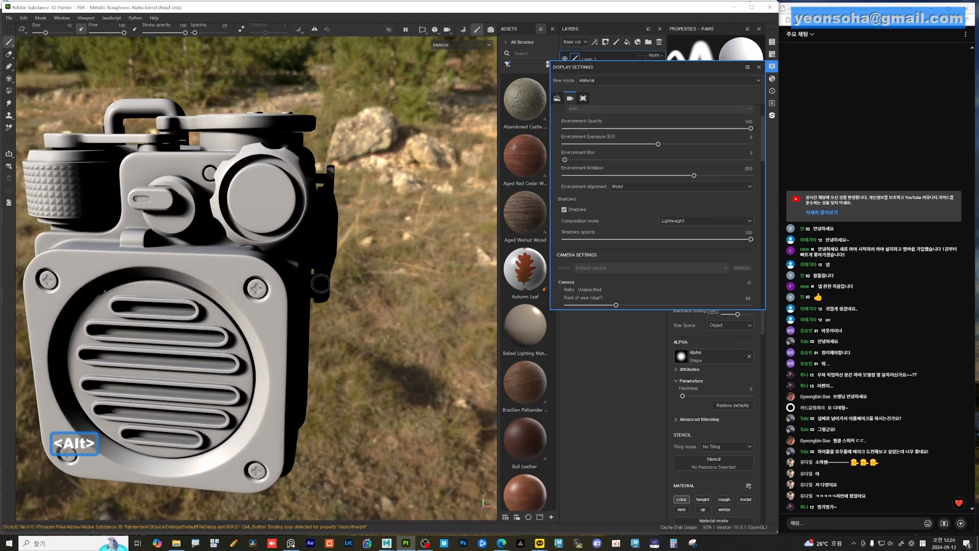
left_click(564, 210)
left_click_drag(258, 286, 284, 264, "alt")
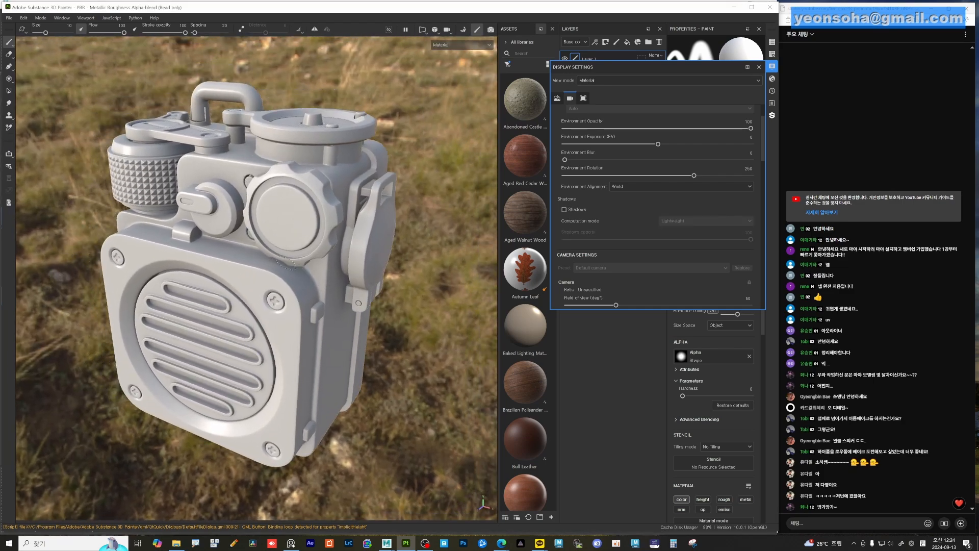
key("alt")
left_click(565, 209)
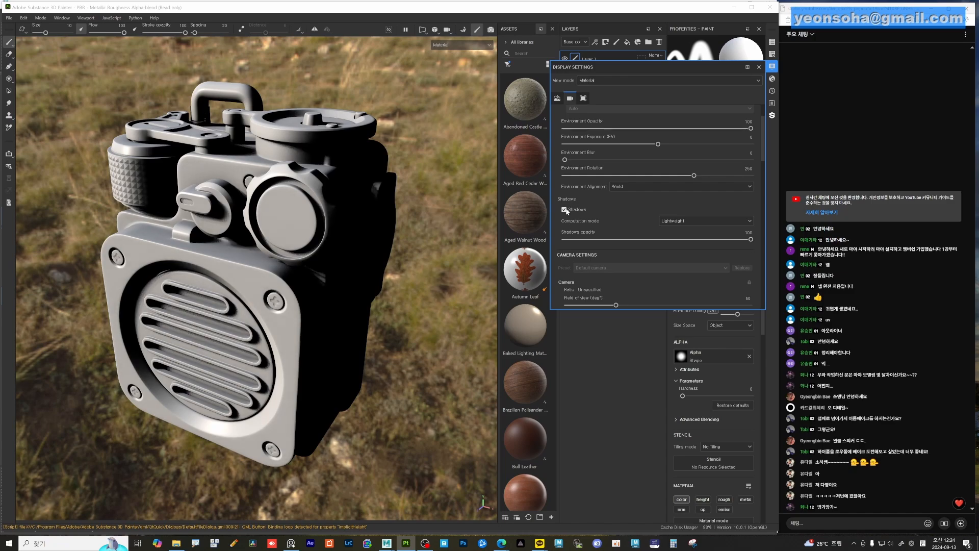
Rotate the environment to 217 around the speaker model and turn off environment shadows
left_click_drag(312, 297, 324, 265, "alt")
right_click_drag(324, 265, 289, 225, "alt")
middle_click_drag(288, 224, 328, 240, "alt")
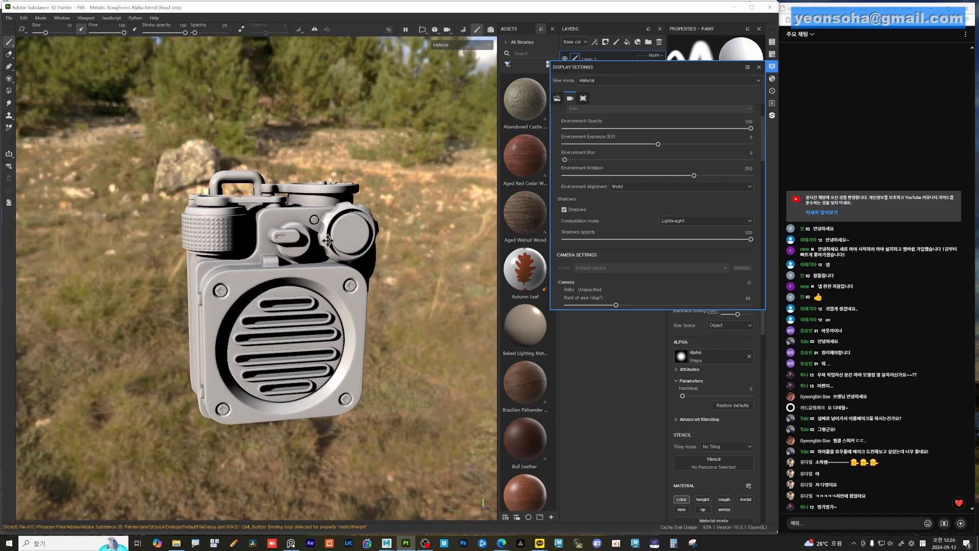
left_click_drag(327, 240, 359, 231, "alt")
mouse_move(378, 244)
right_mouse_down("shift")
mouse_move(395, 247)
mouse_move(289, 247)
mouse_move(394, 252)
right_mouse_up("shift")
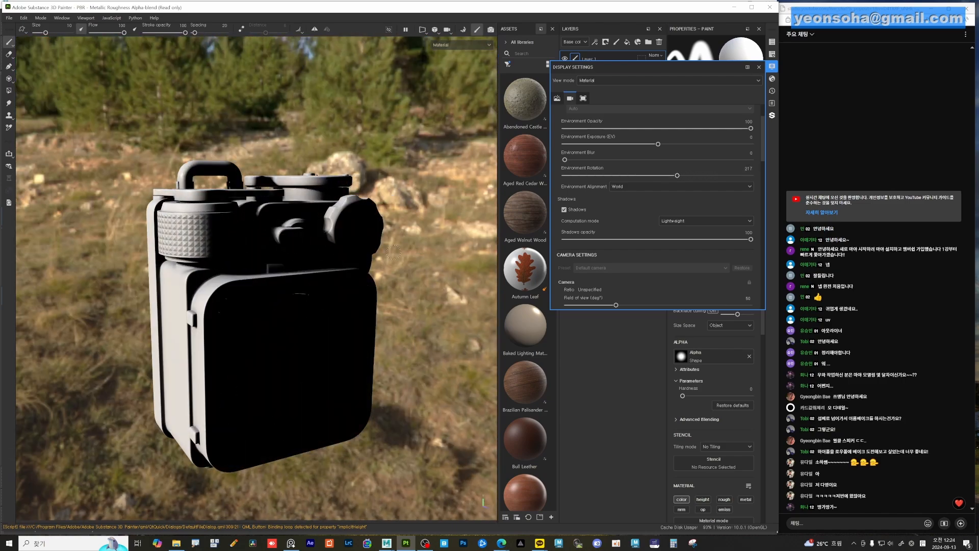
left_click(565, 210)
left_click_drag(340, 294, 318, 301, "alt")
middle_click_drag(319, 301, 310, 278, "alt")
left_click_drag(311, 278, 334, 250, "alt")
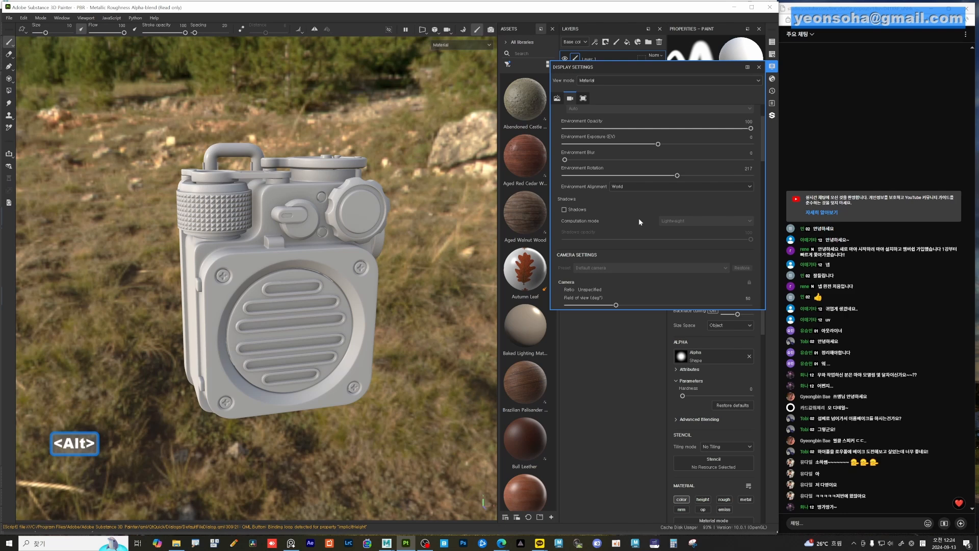
Examine the speaker's perspective up close with the camera settings open, marking and clearing temporary guide lines along its edges
scroll(638, 219, "down", 5)
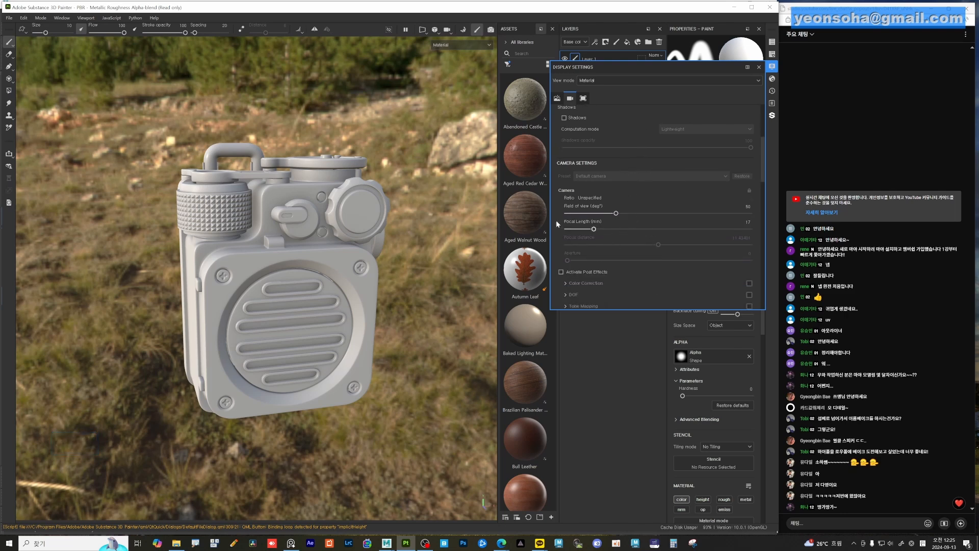
scroll(658, 145, "up", 5)
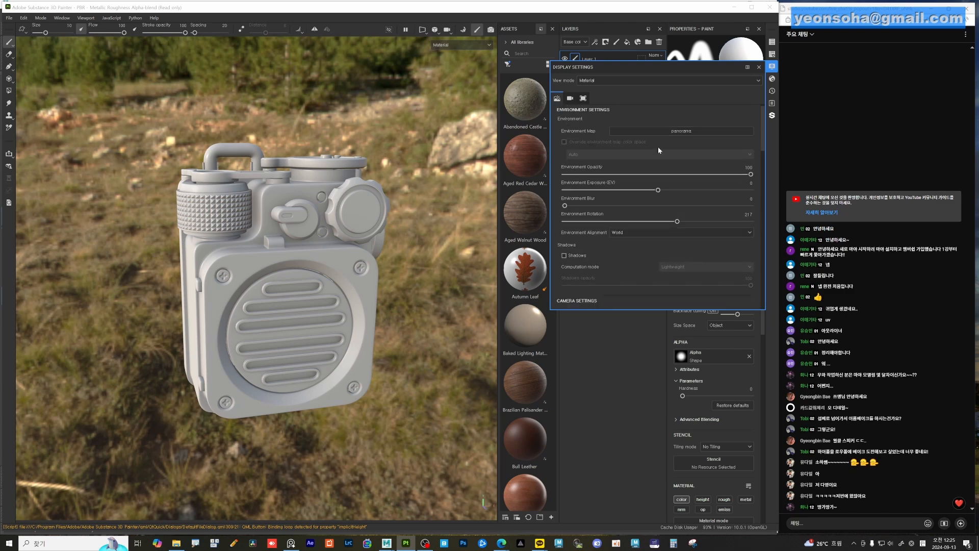
left_click(570, 99)
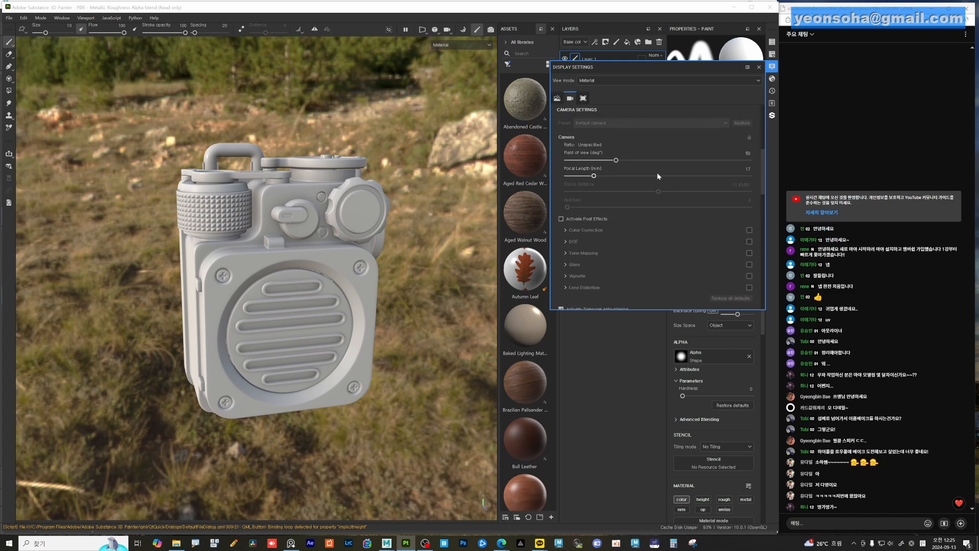
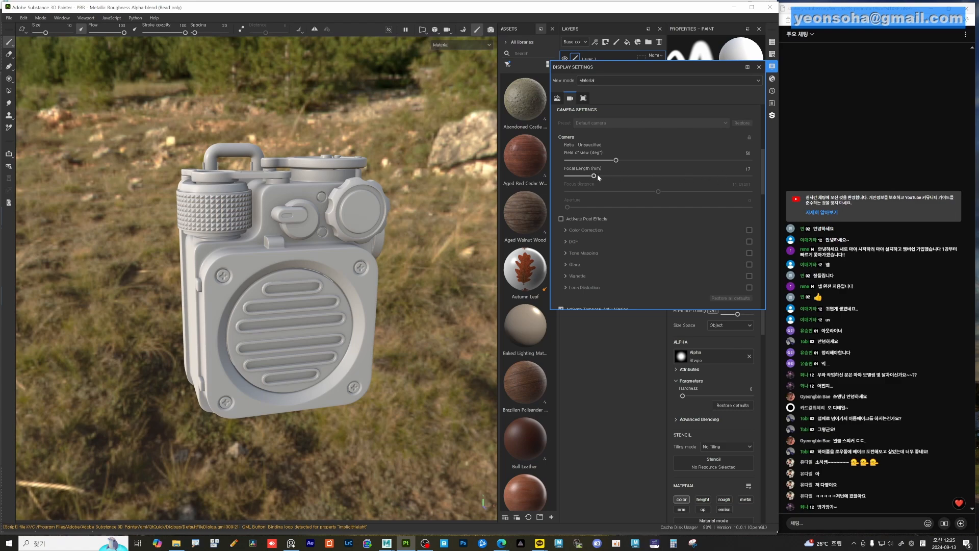
left_click_drag(299, 240, 342, 255, "alt")
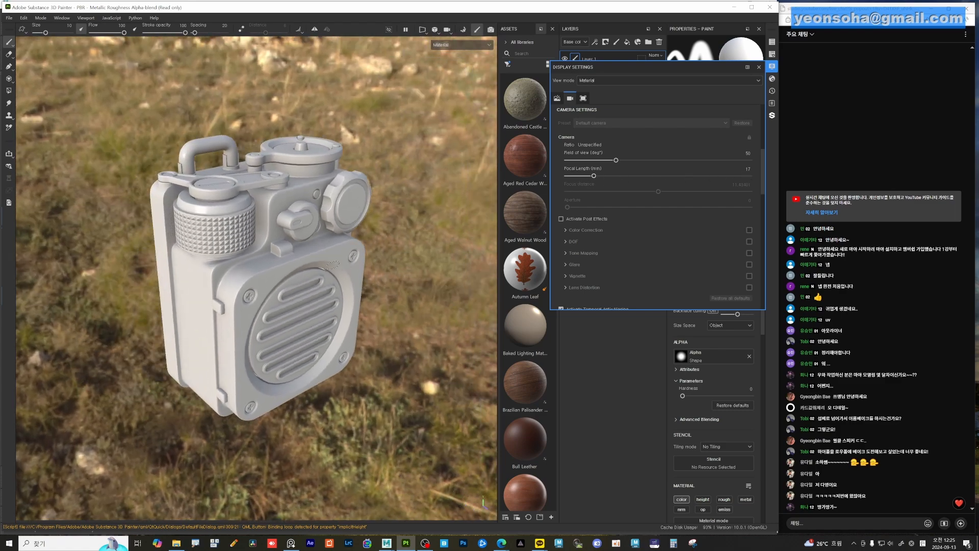
right_click_drag(342, 255, 399, 255, "alt")
mouse_move(290, 236)
middle_mouse_down("alt")
mouse_move(360, 301)
mouse_move(318, 316)
middle_mouse_up("alt")
key("F7")
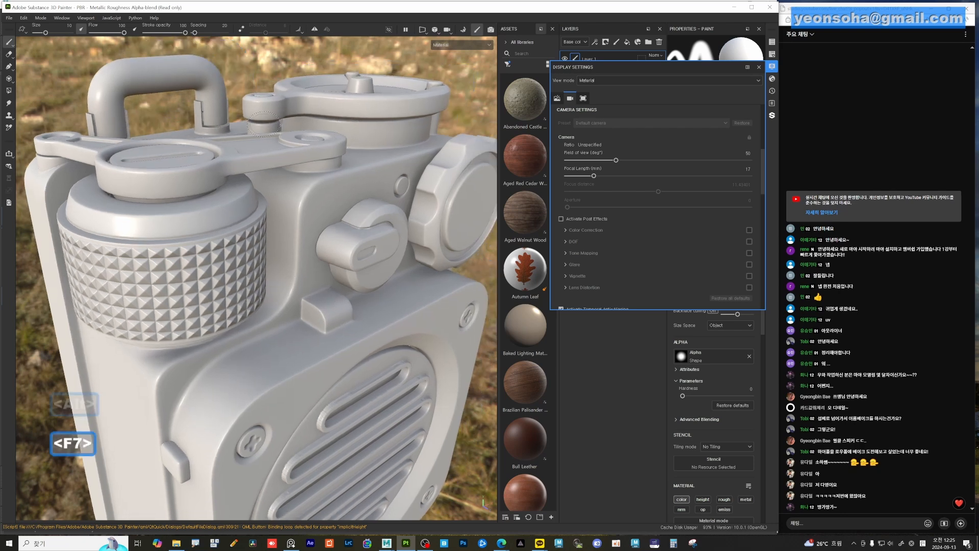
left_click_drag(121, 131, 366, 89)
mouse_move(225, 442)
left_mouse_down()
mouse_move(341, 384)
mouse_move(470, 289)
left_mouse_up()
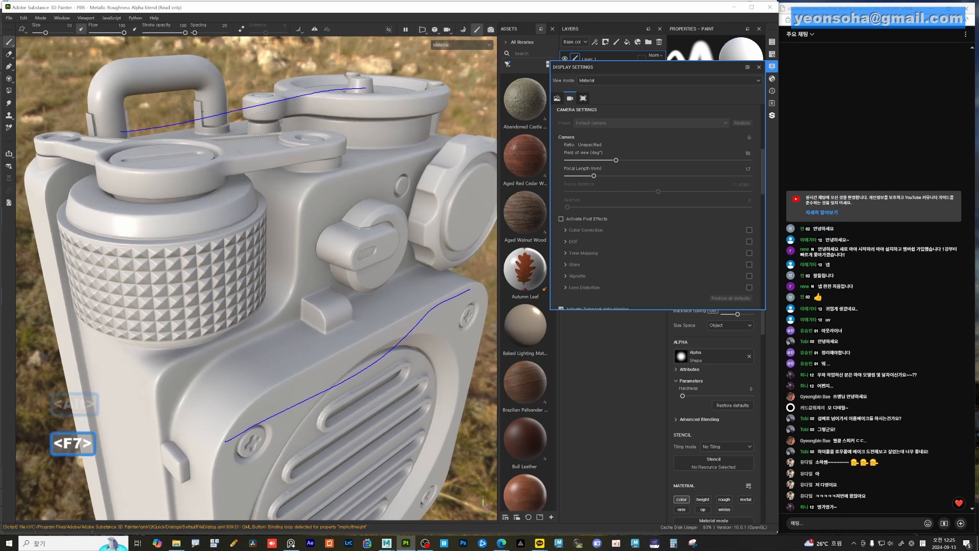
key("Escape")
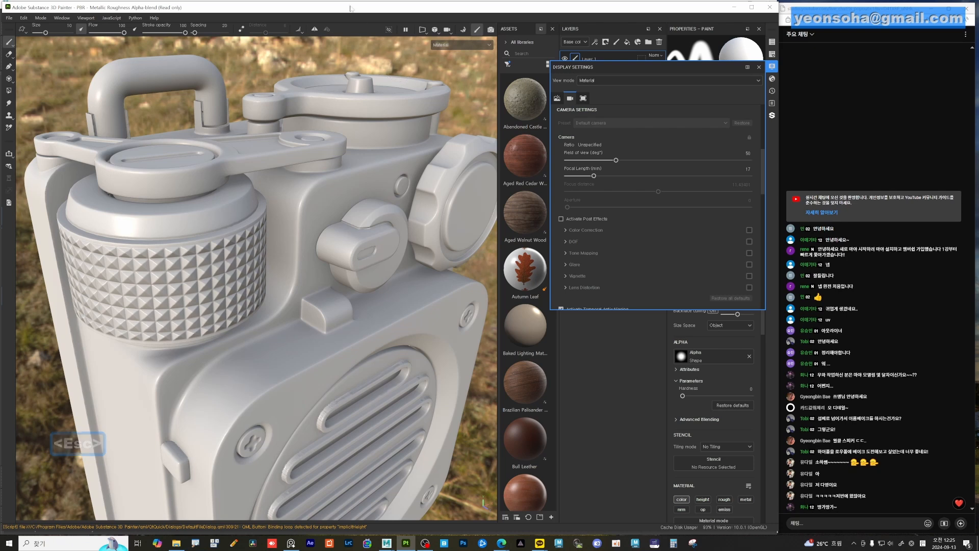
Set the camera's focal length to 35 mm and reframe the whole speaker model
left_click_drag(742, 168, 768, 171)
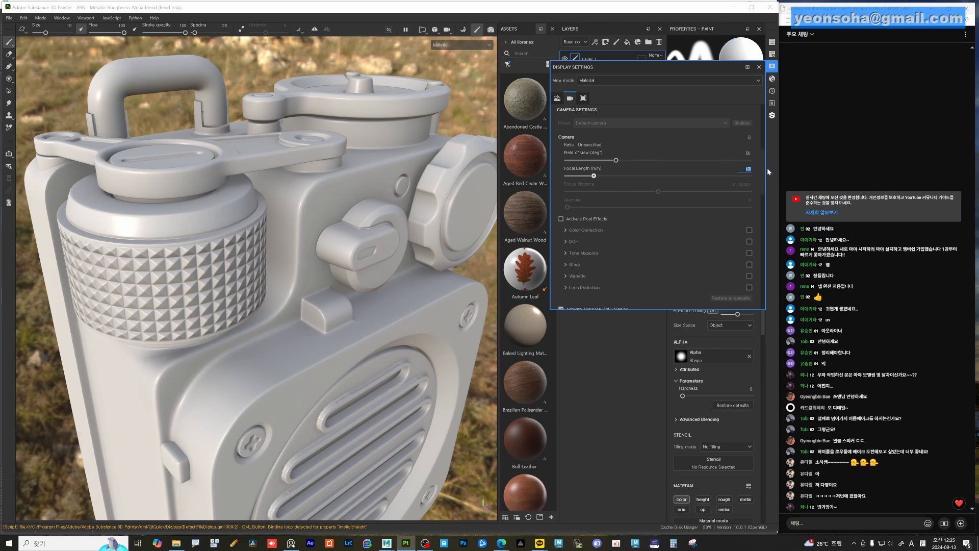
type("35")
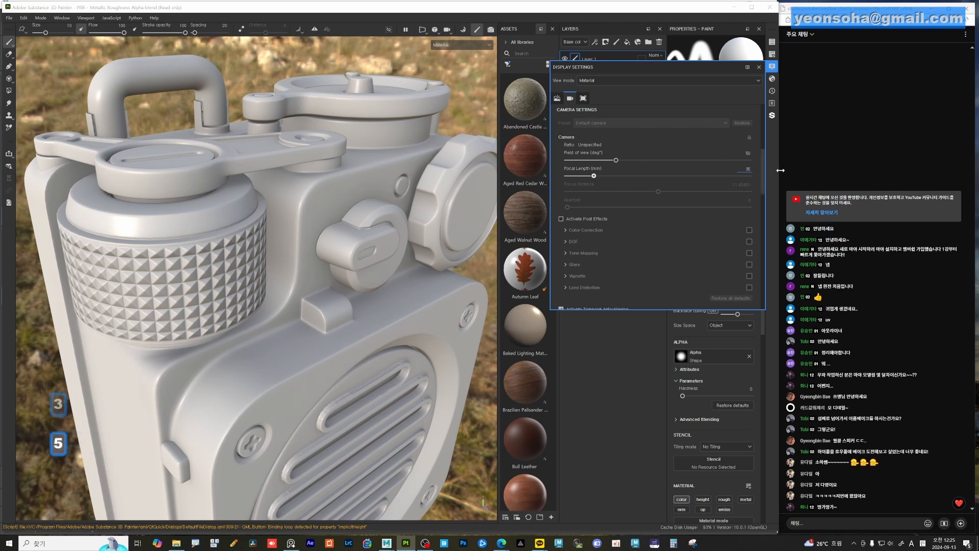
key("Return")
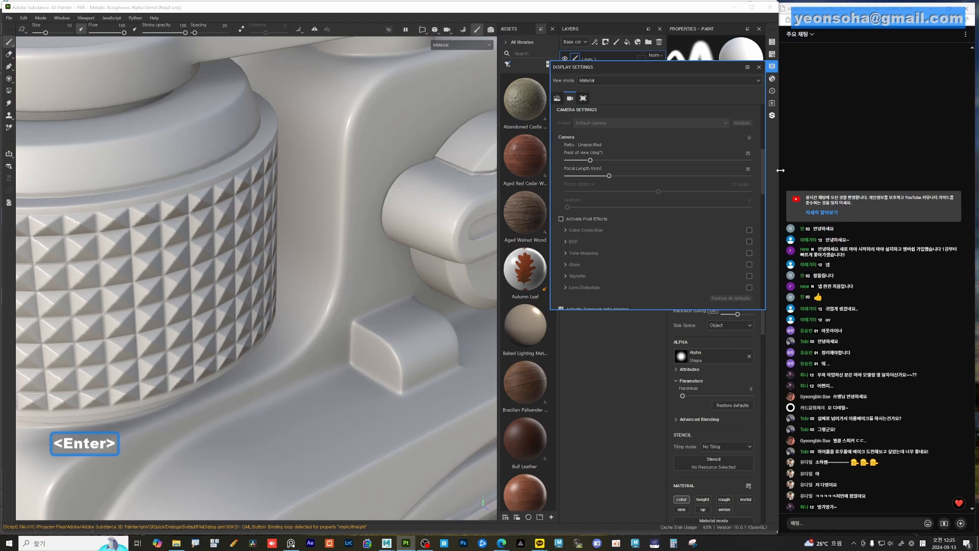
scroll(301, 245, "down", 6)
mouse_move(352, 246)
left_mouse_down("alt")
mouse_move(153, 265)
mouse_move(372, 228)
mouse_move(377, 236)
left_mouse_up("alt")
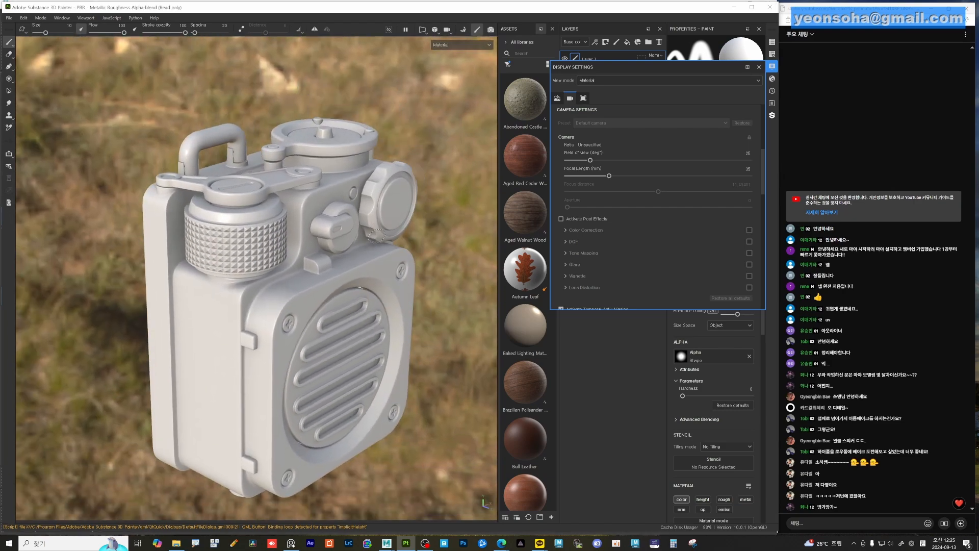
middle_click_drag(377, 237, 353, 224, "alt")
left_click_drag(352, 223, 326, 220, "alt")
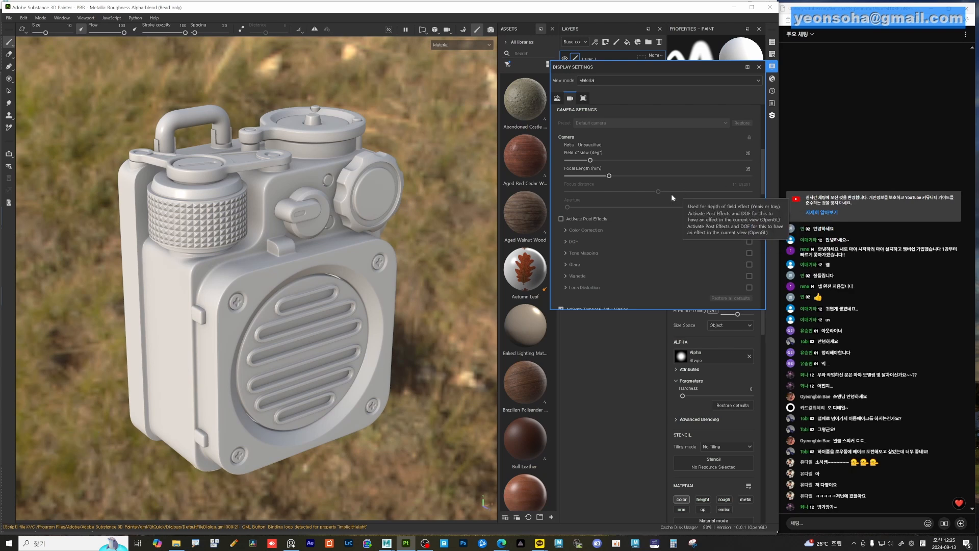
Rotate the environment around the speaker and switch the environment map to the christmas_photo_studio image
mouse_move(345, 242)
left_mouse_down("alt")
mouse_move(327, 243)
mouse_move(329, 235)
left_mouse_up("alt")
middle_click_drag(329, 235, 334, 218, "alt")
left_click_drag(334, 217, 278, 190, "alt")
right_click_drag(278, 191, 355, 203, "shift")
scroll(682, 176, "up", 5)
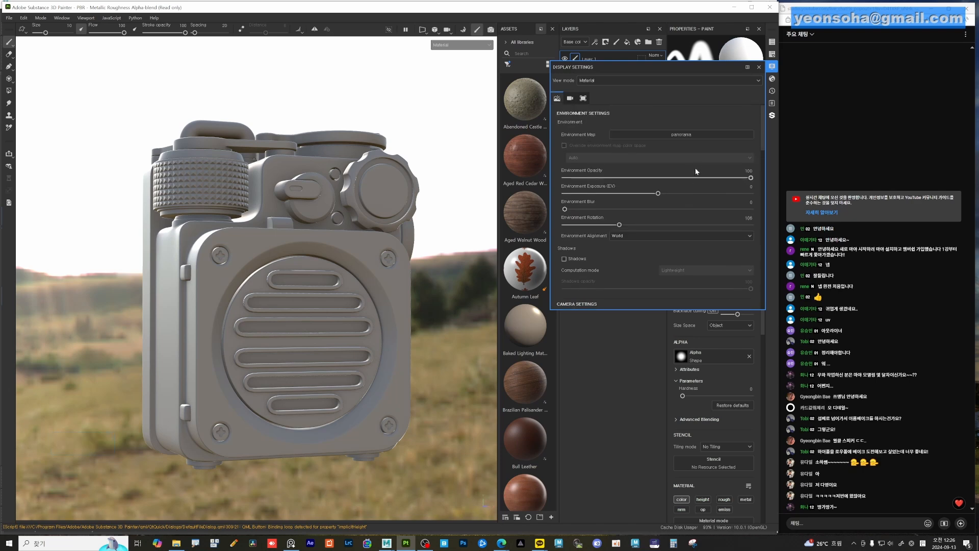
left_click(686, 134)
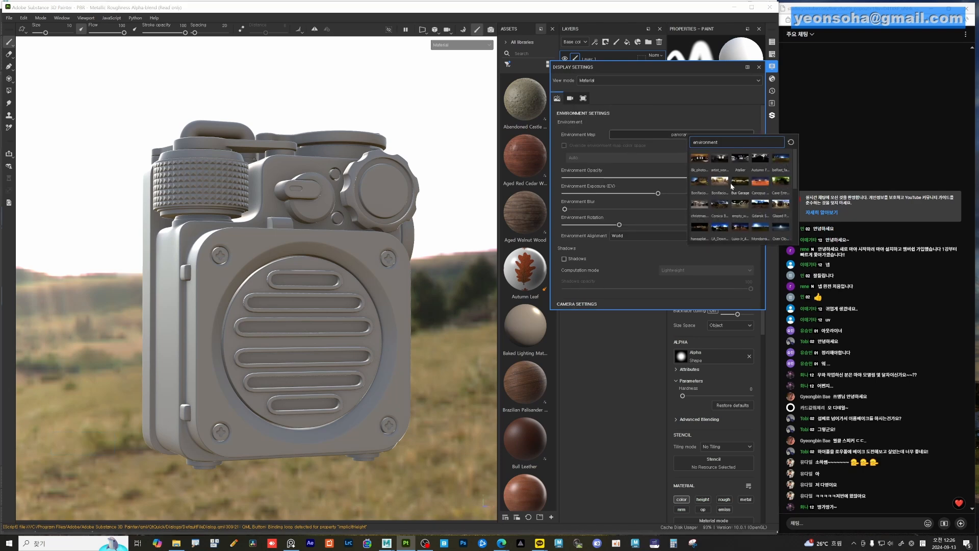
left_click(700, 205)
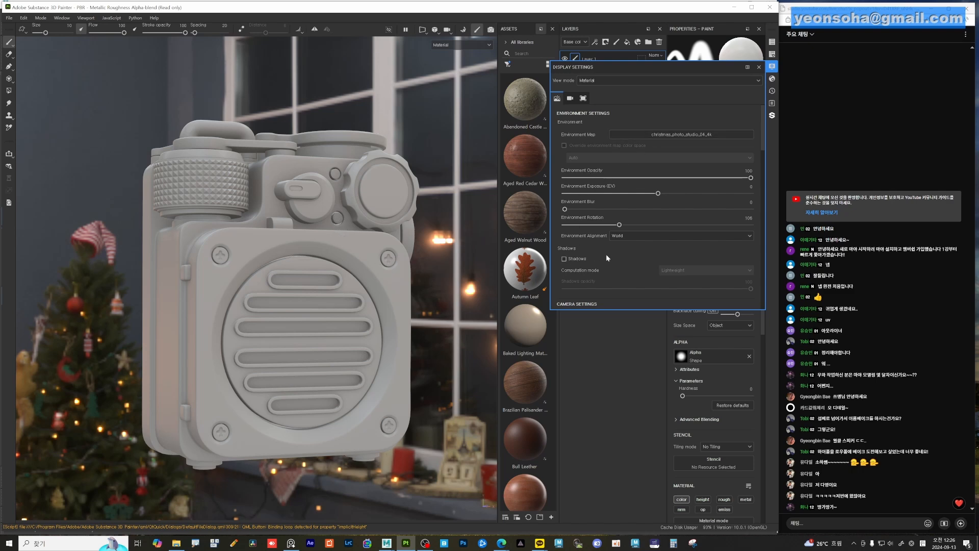
Activate post effects with Glare and rotate the environment so the chandelier sits behind the speaker
scroll(607, 257, "down", 8)
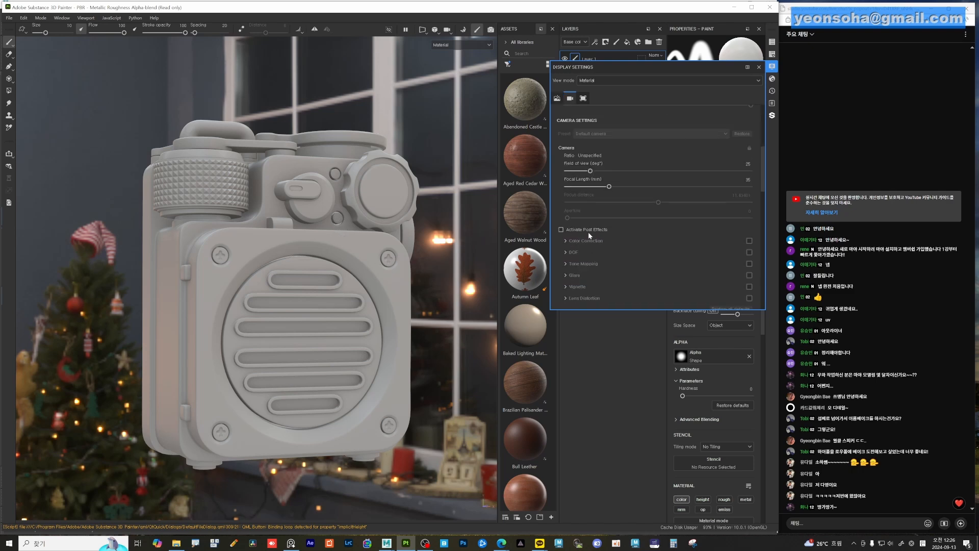
left_click(588, 230)
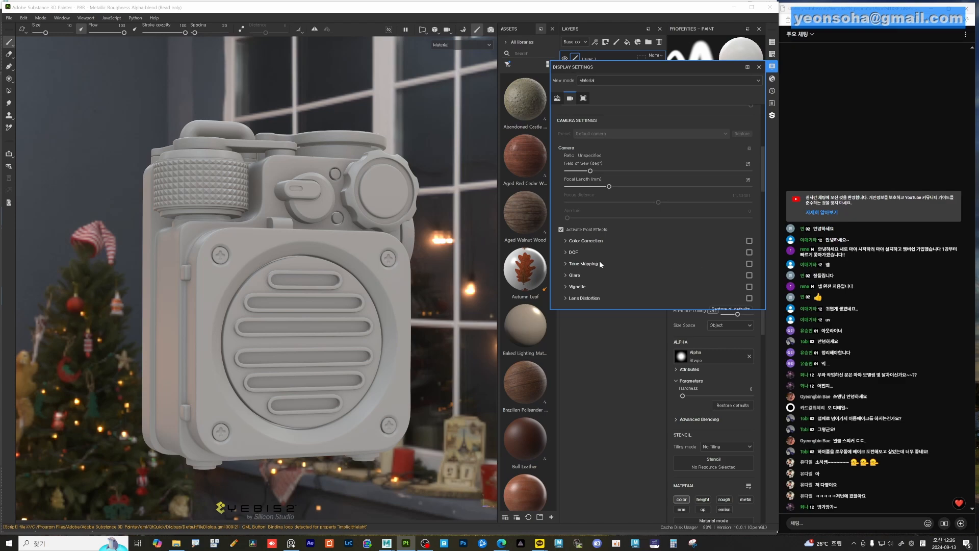
left_click(749, 276)
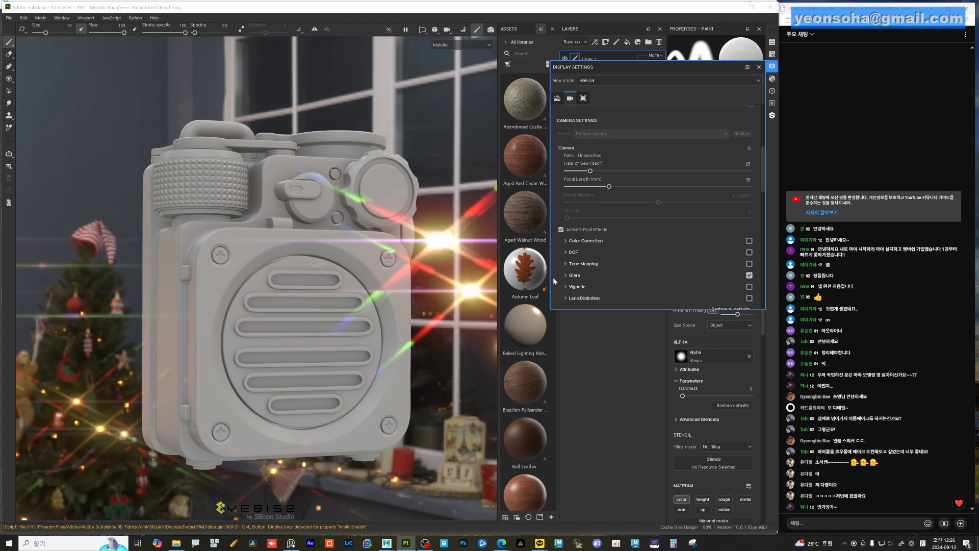
left_click_drag(370, 263, 317, 273, "alt")
right_click_drag(306, 259, 267, 255, "shift")
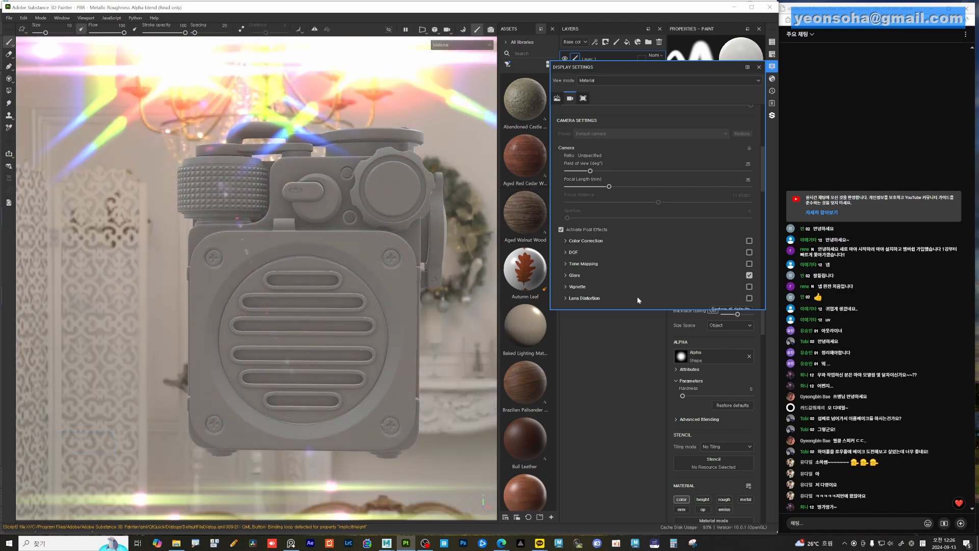
left_click_drag(343, 307, 330, 307, "alt")
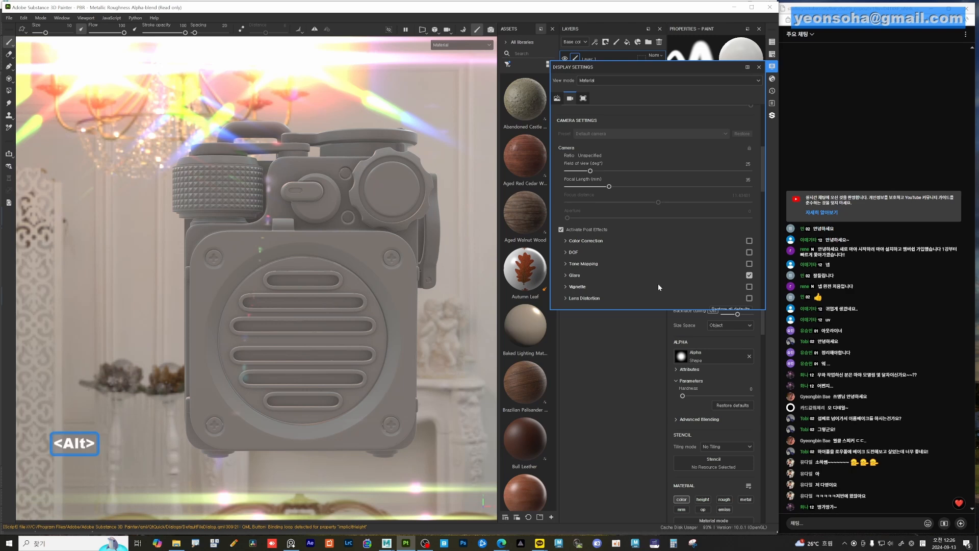
Compare the view with Glare off and on, and lower the Glare luminance to nearly zero
left_click(749, 276)
left_click(749, 275)
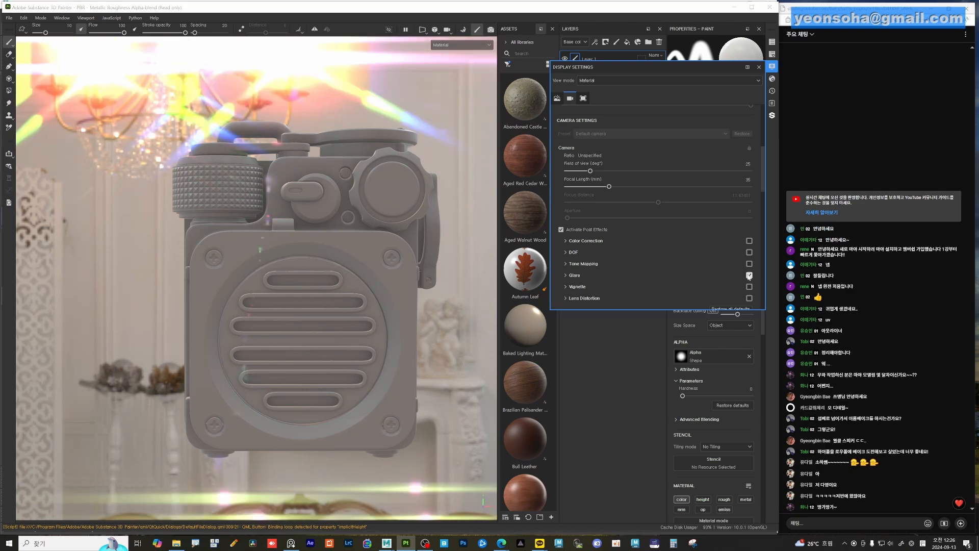
left_click(566, 275)
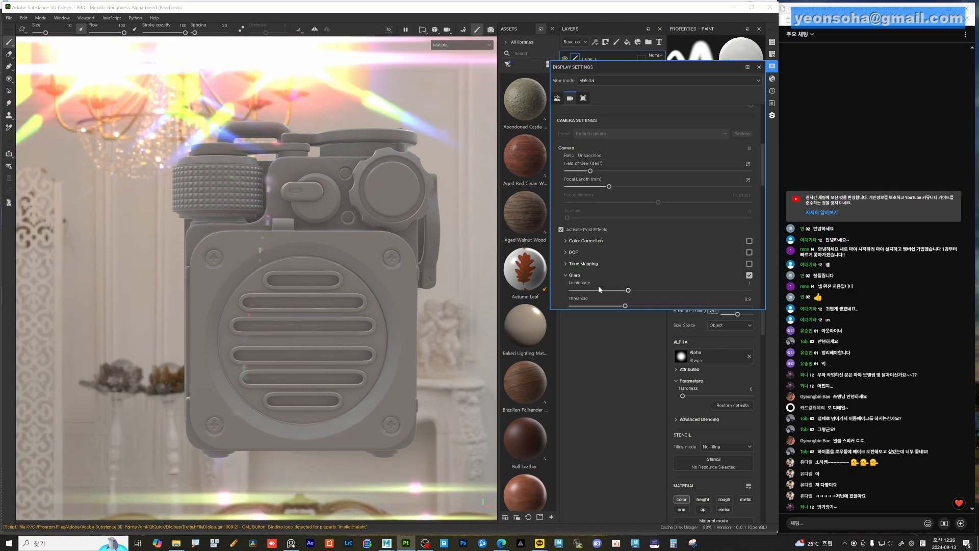
left_click_drag(628, 291, 578, 289)
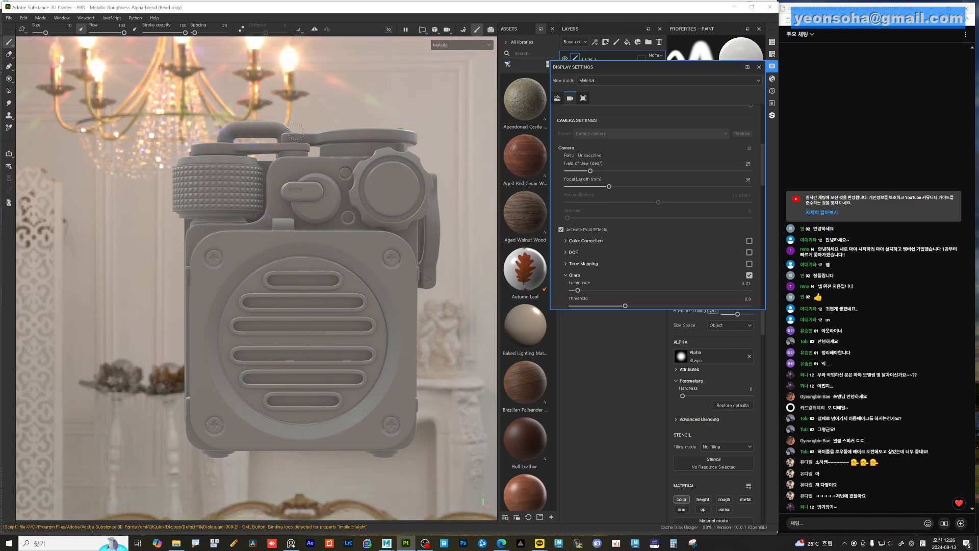
Deactivate post effects, briefly comparing the view with them on, and leave them off
left_click(561, 230)
left_click_drag(316, 270, 388, 270, "alt")
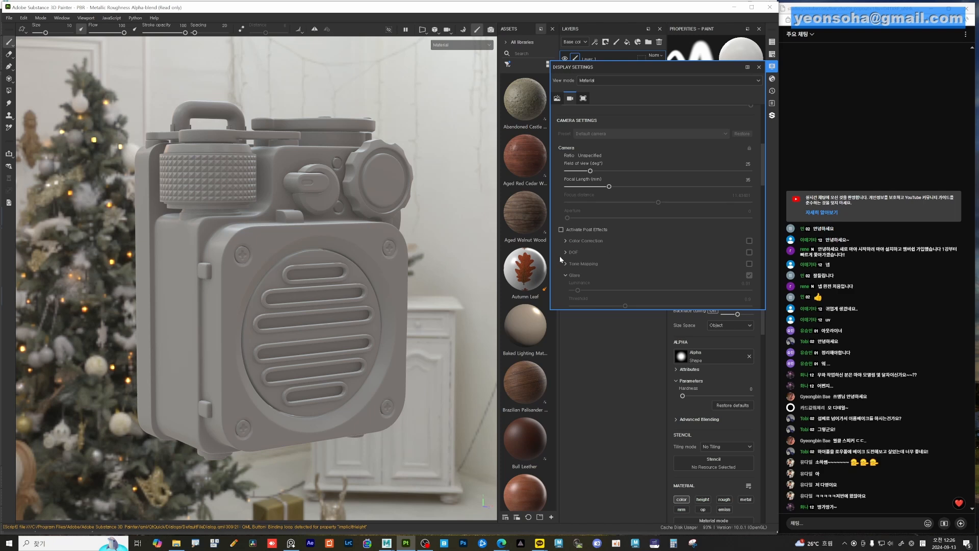
left_click(561, 230)
left_click(561, 230)
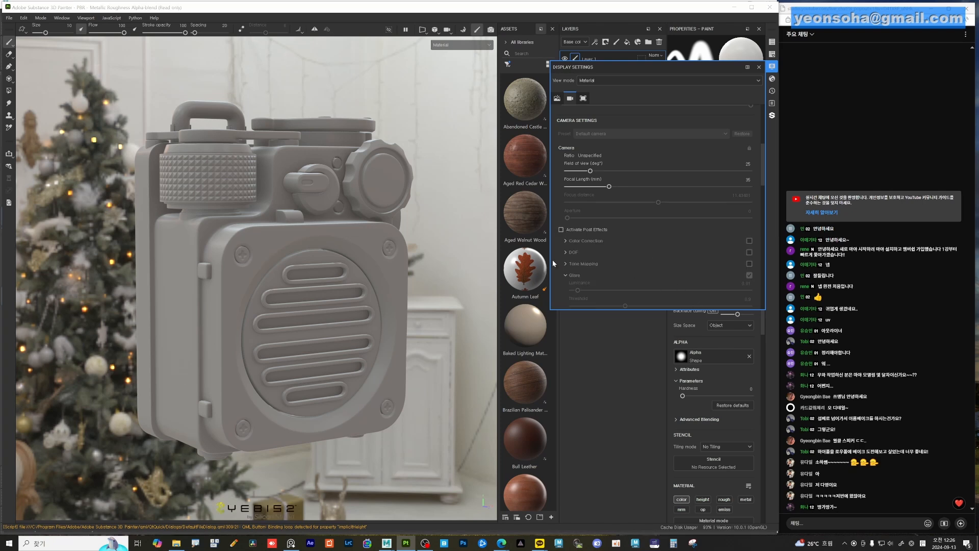
mouse_move(411, 263)
left_mouse_down("alt")
mouse_move(370, 262)
mouse_move(410, 262)
mouse_move(392, 262)
left_mouse_up("alt")
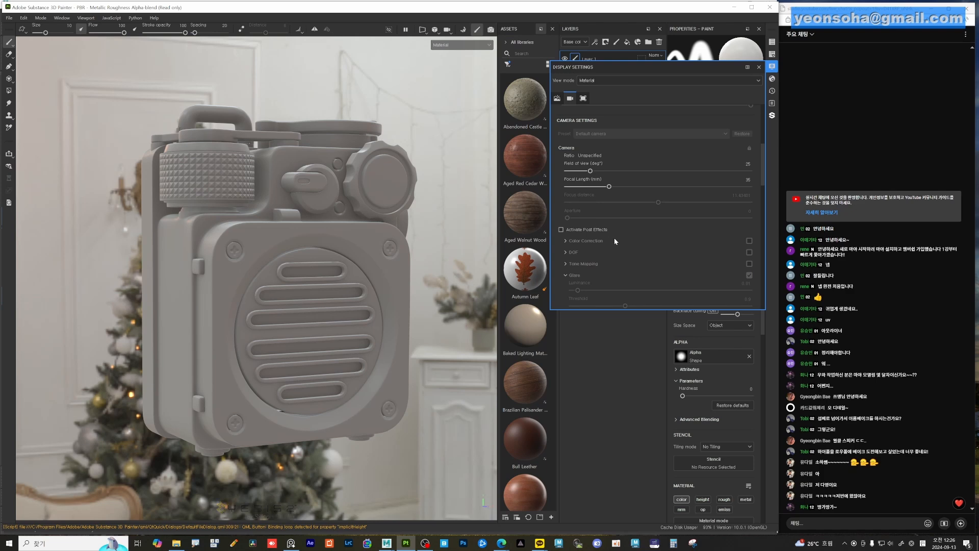
Review the remaining camera settings, including temporal anti-aliasing, subsurface scattering and color profile
scroll(618, 242, "down", 2)
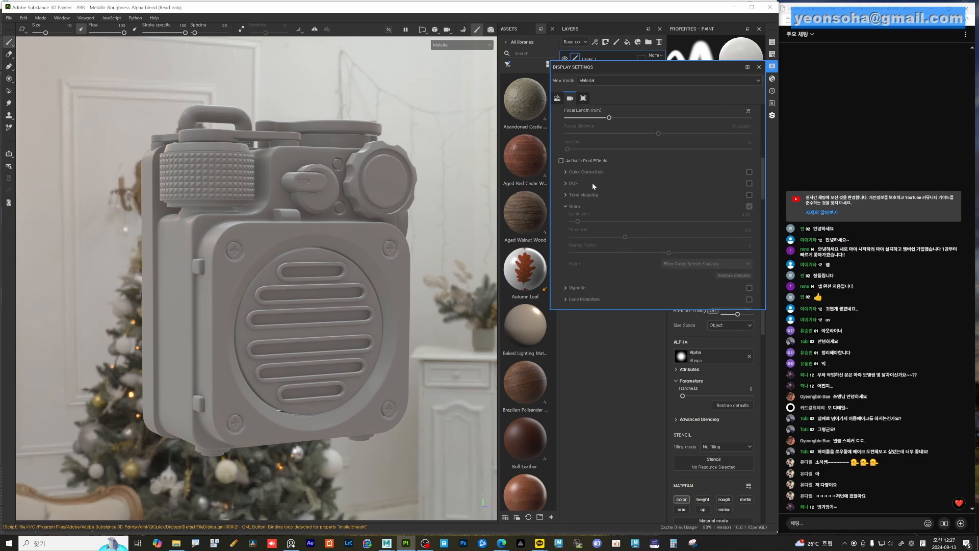
scroll(670, 197, "down", 3)
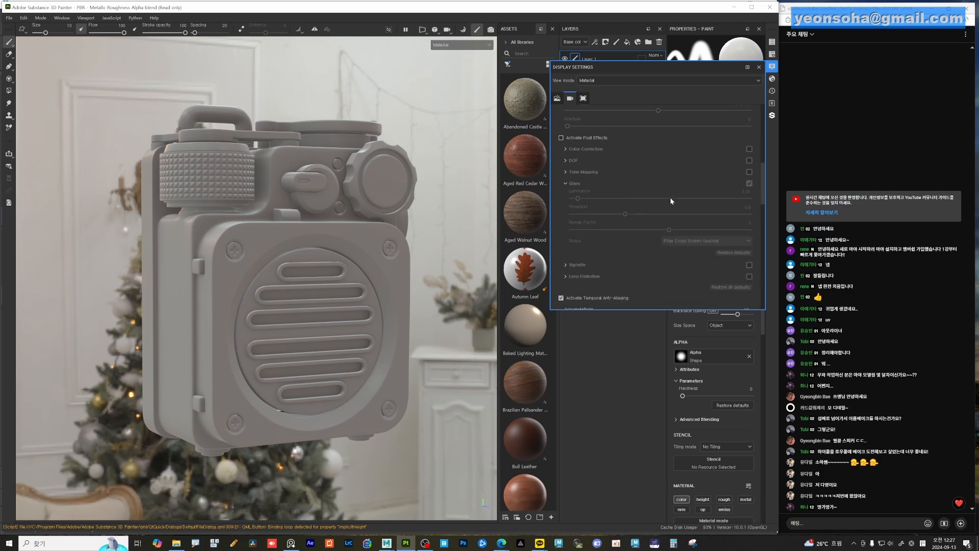
scroll(668, 194, "down", 2)
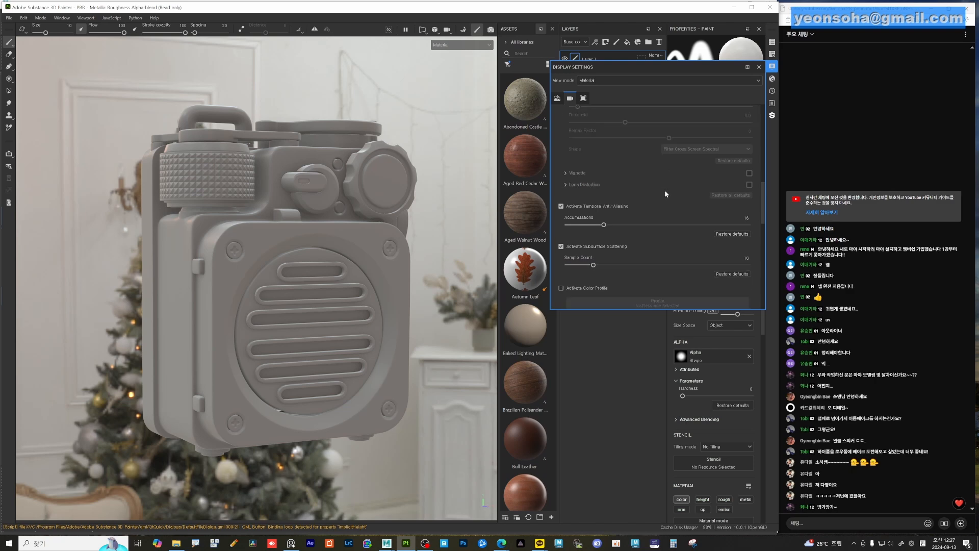
scroll(657, 187, "down", 1)
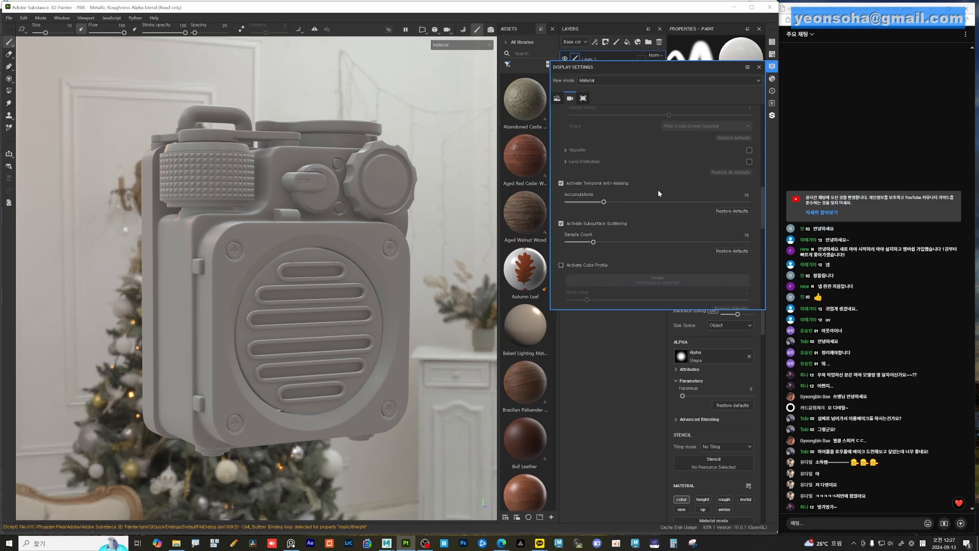
scroll(614, 215, "up", 1)
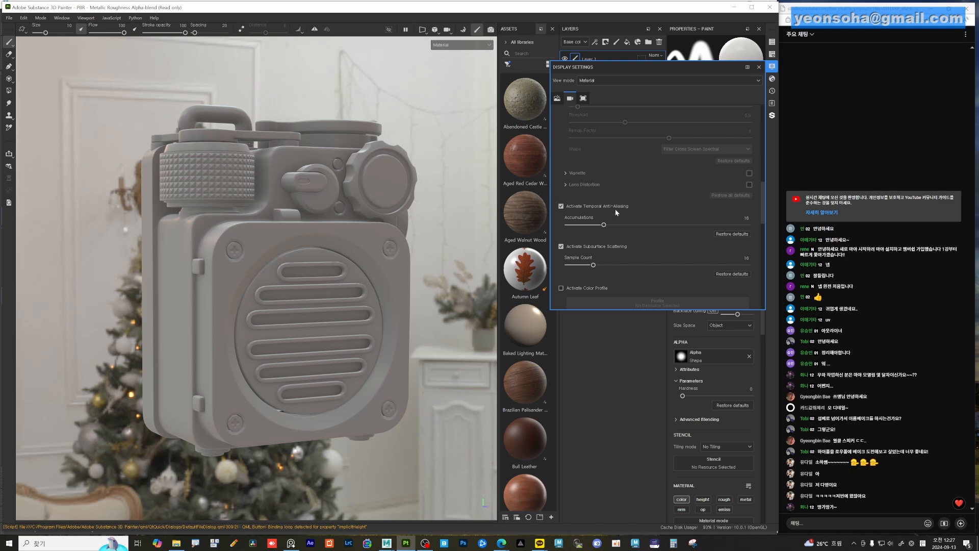
Compare the handle and lever edges up close with temporal anti-aliasing off and on, leaving it on
middle_click_drag(318, 159, 319, 273, "alt")
right_click_drag(219, 230, 257, 261, "alt")
middle_click_drag(256, 262, 277, 268, "alt")
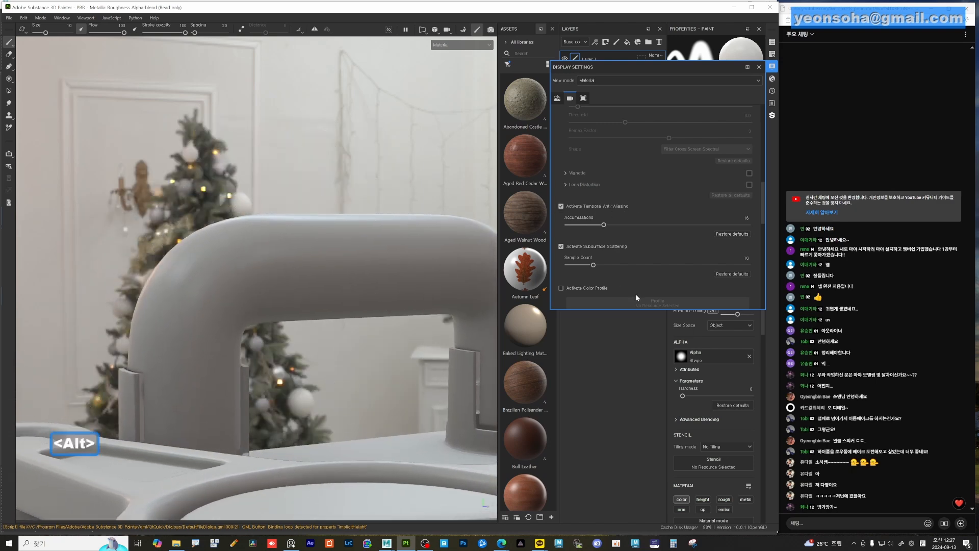
left_click(561, 206)
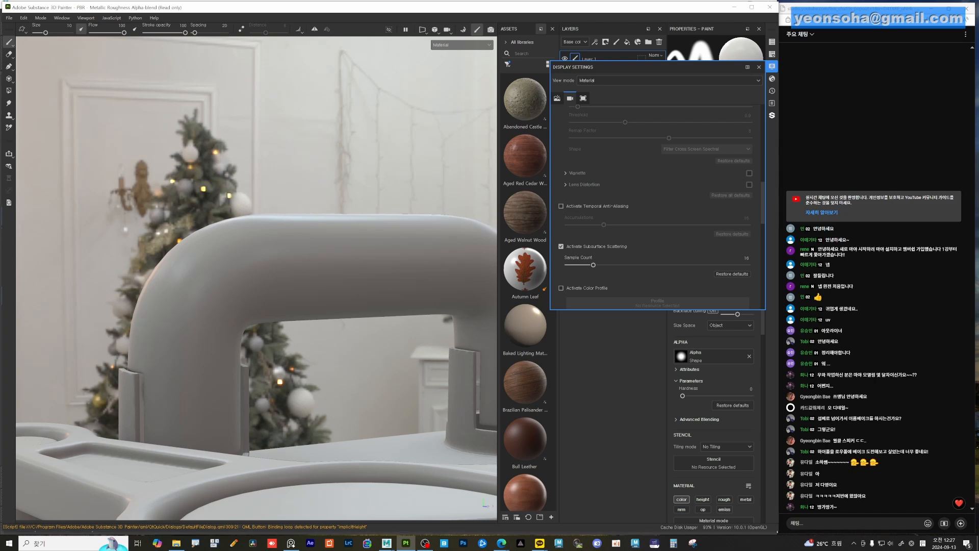
left_click_drag(322, 241, 245, 275, "alt")
middle_click_drag(221, 280, 322, 258, "alt")
right_click_drag(322, 258, 392, 266, "alt")
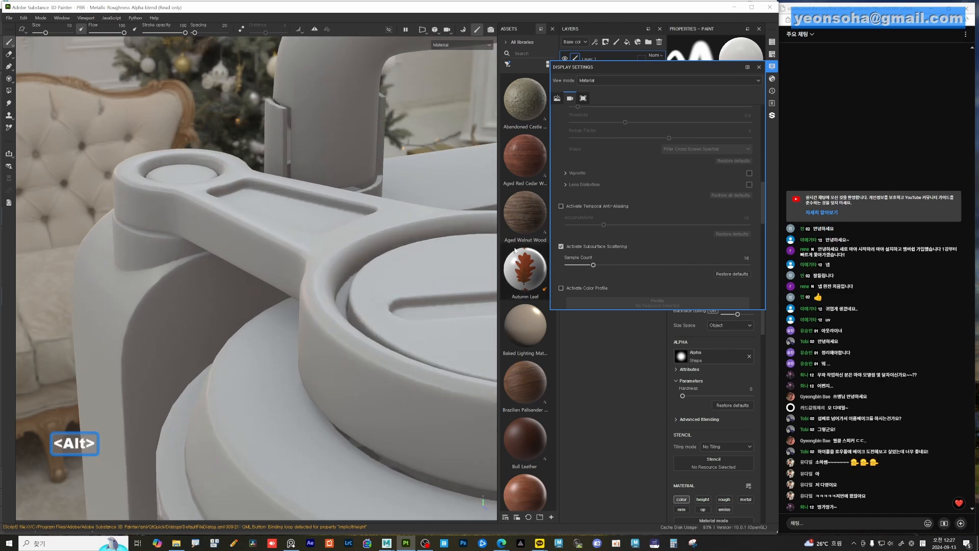
left_click(561, 206)
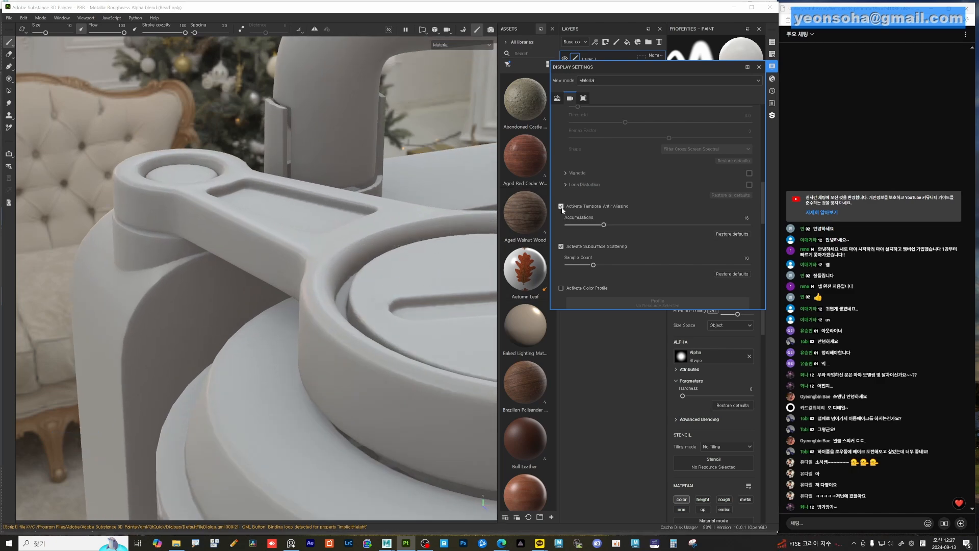
Inspect the knob edges up close and raise the temporal anti-aliasing Accumulations to 31
right_click_drag(312, 221, 270, 223, "alt")
left_click_drag(270, 223, 345, 201, "alt")
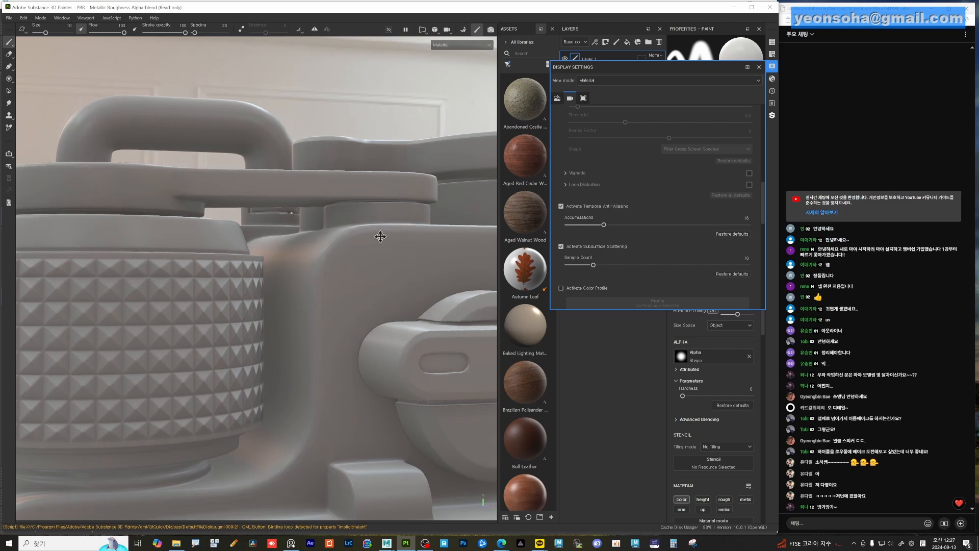
middle_click_drag(385, 289, 332, 240, "alt")
mouse_move(332, 241)
right_mouse_down("alt")
mouse_move(337, 262)
mouse_move(454, 272)
right_mouse_up("alt")
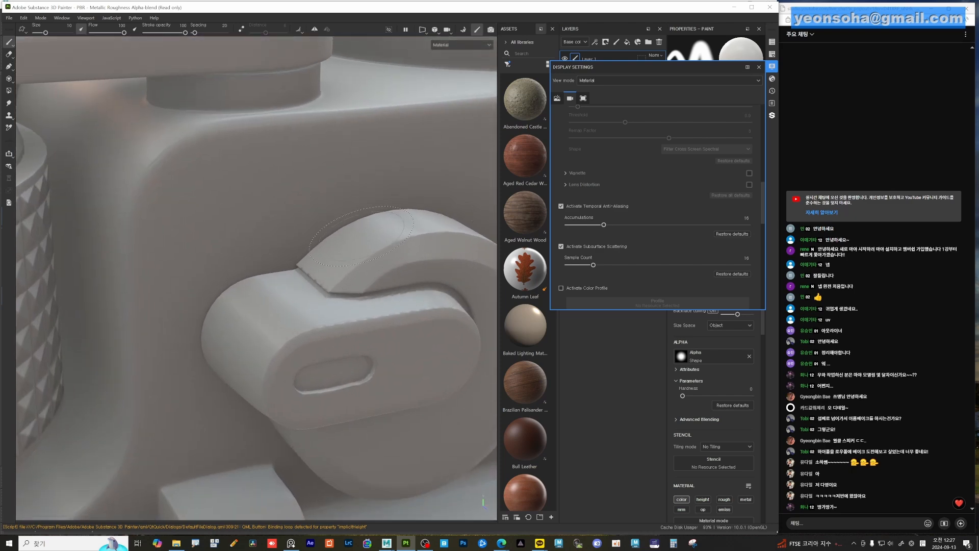
right_click_drag(361, 236, 270, 223, "alt")
middle_click_drag(271, 222, 302, 230, "alt")
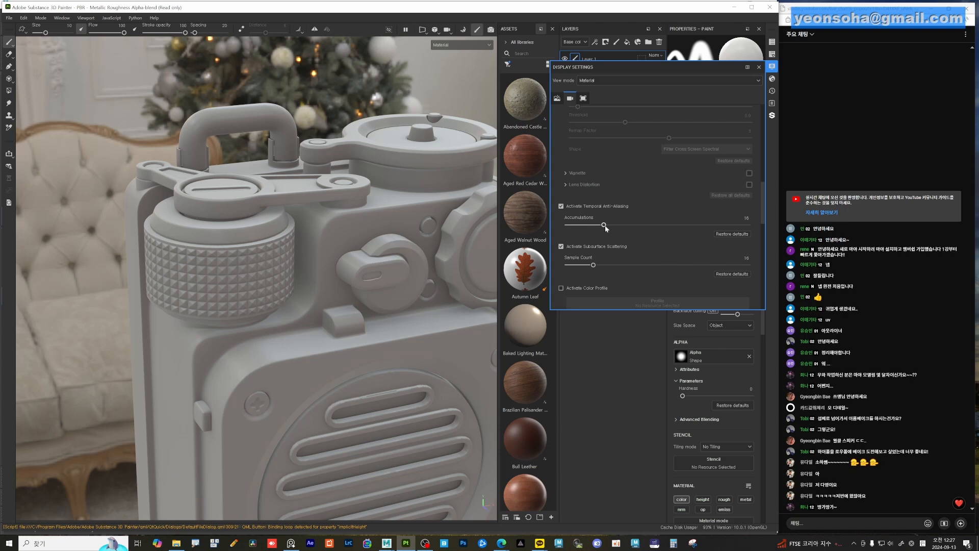
left_click_drag(605, 225, 646, 224)
left_click_drag(645, 225, 649, 225)
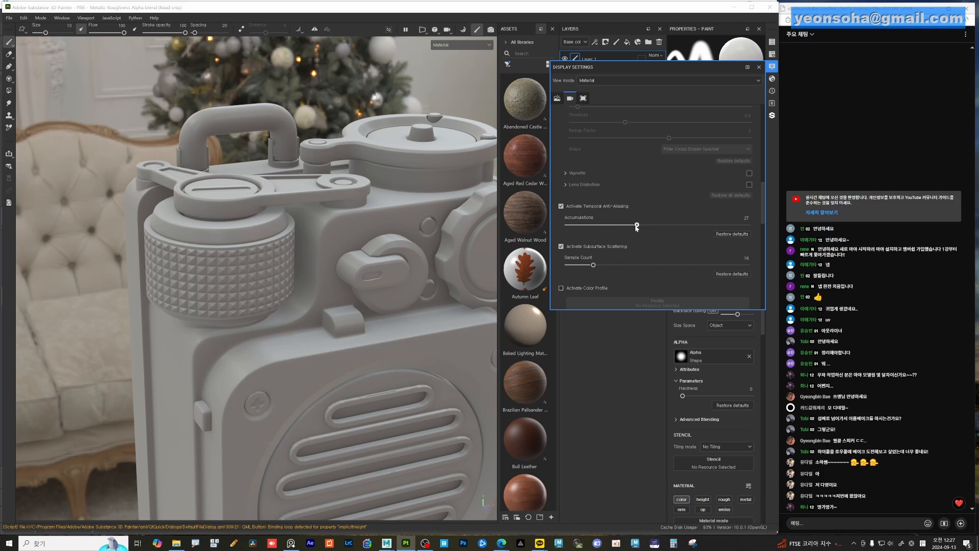
Examine the whole speaker at different distances, comparing it with temporal anti-aliasing off and on
scroll(333, 264, "down", 3)
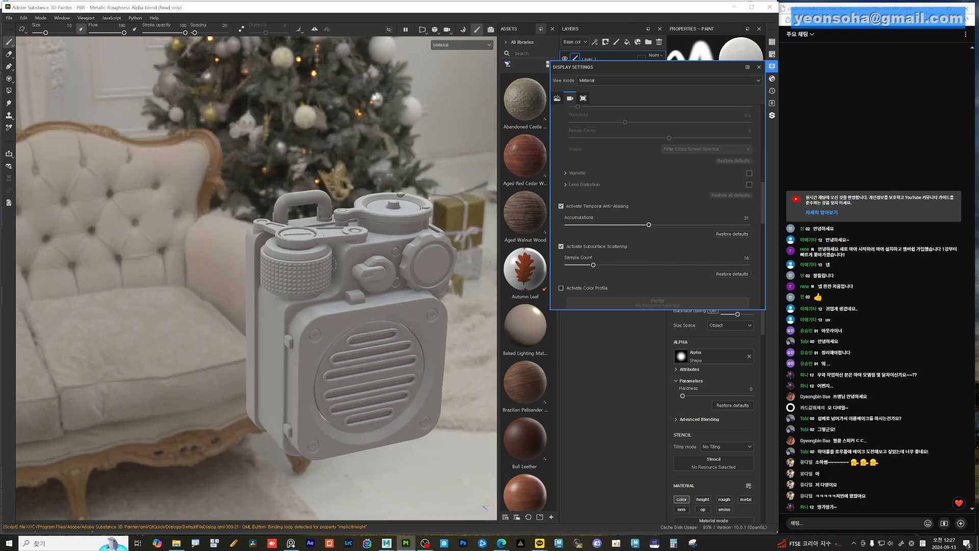
middle_click_drag(333, 264, 288, 247, "alt")
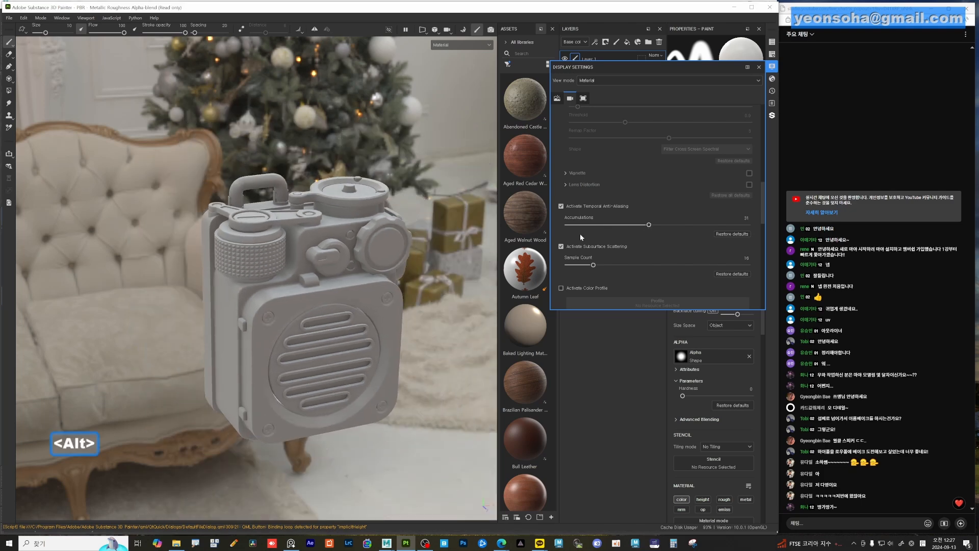
scroll(288, 204, "up", 3)
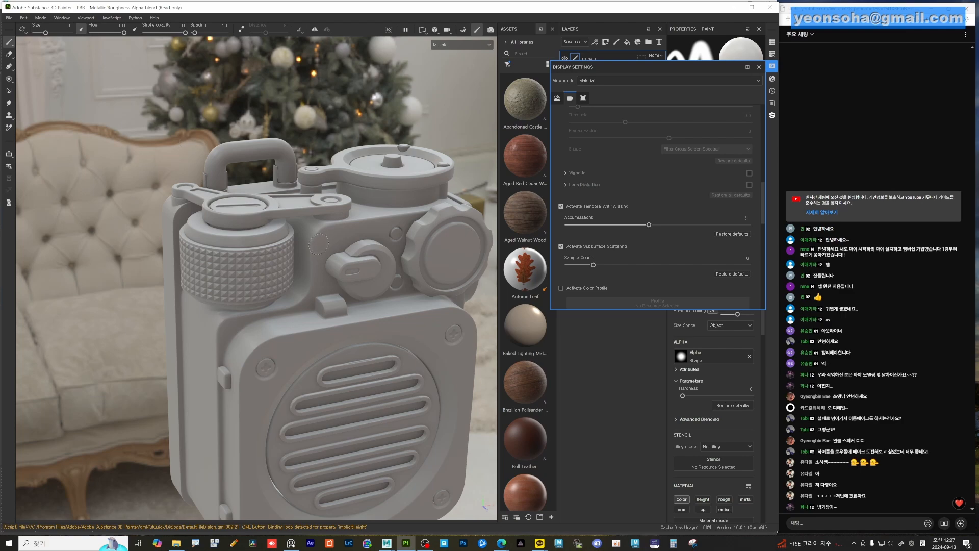
scroll(289, 204, "up", 3)
left_click(561, 206)
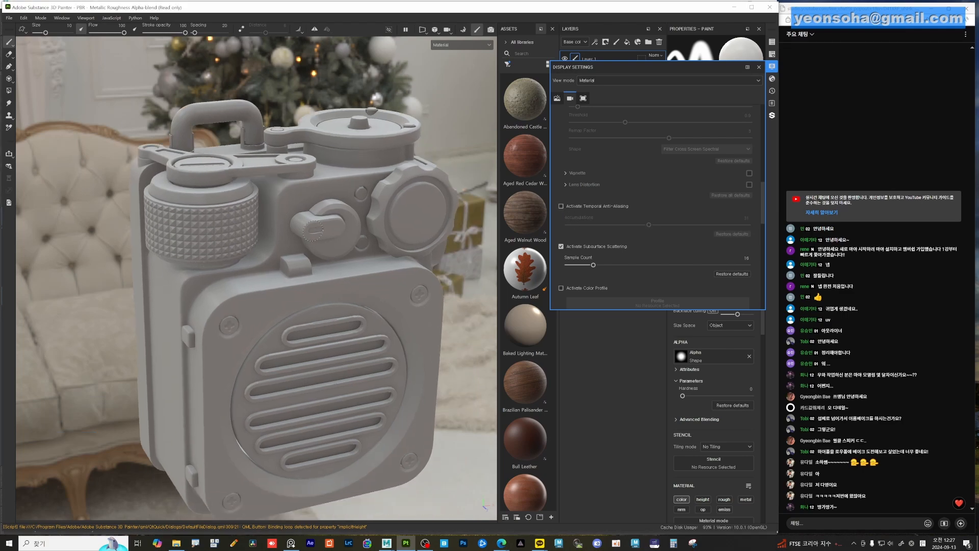
mouse_move(285, 227)
left_mouse_down("alt")
mouse_move(245, 228)
mouse_move(317, 225)
left_mouse_up("alt")
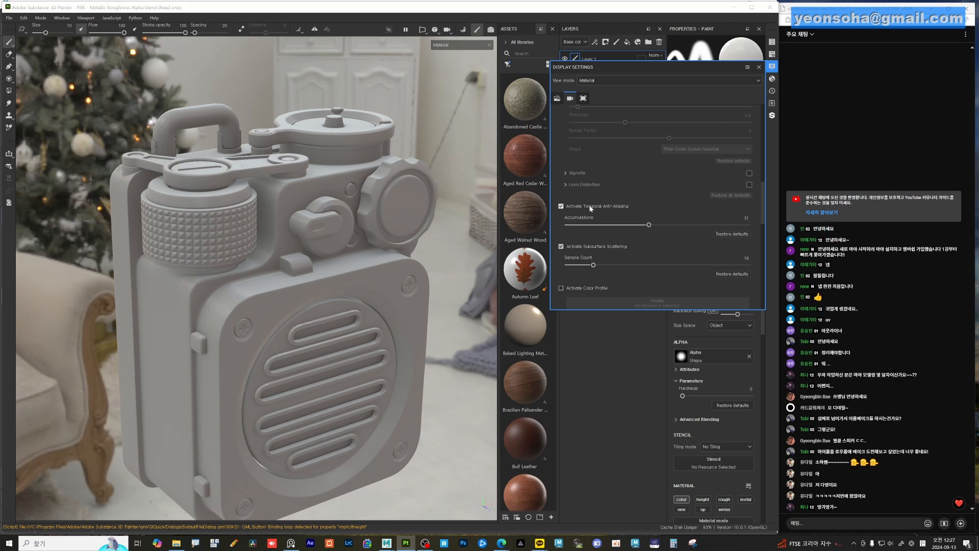
left_click(561, 206)
Set the temporal anti-aliasing Accumulations to 16
left_click_drag(641, 226, 609, 226)
left_click(746, 218)
type("16")
key("Return")
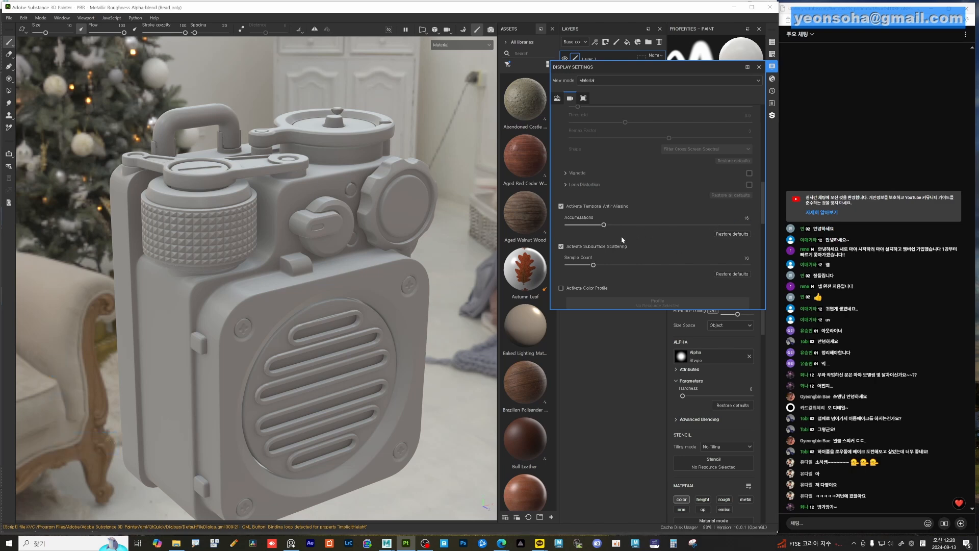
Review the viewport settings and show the mesh wireframe, comparing the speaker with it off and on
scroll(622, 239, "down", 3)
scroll(649, 234, "down", 5)
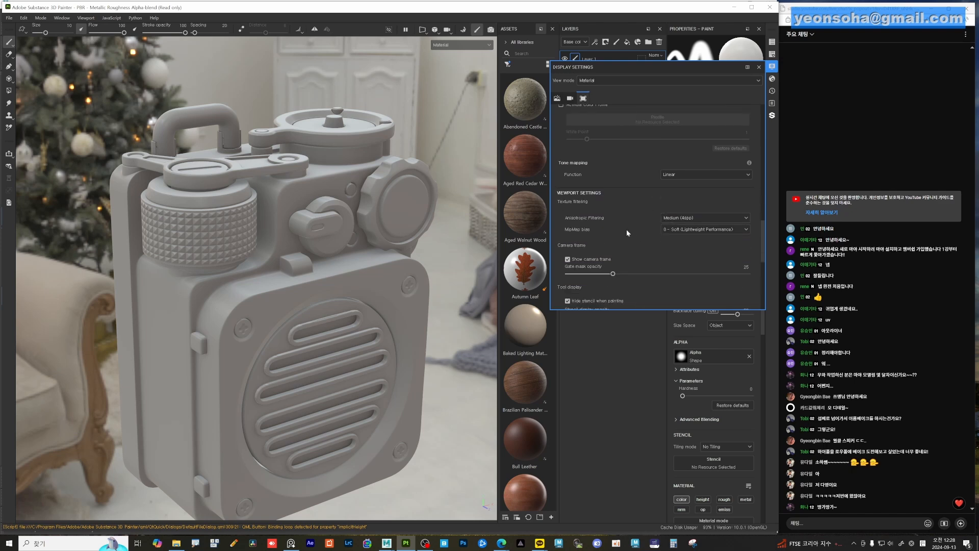
scroll(633, 225, "down", 4)
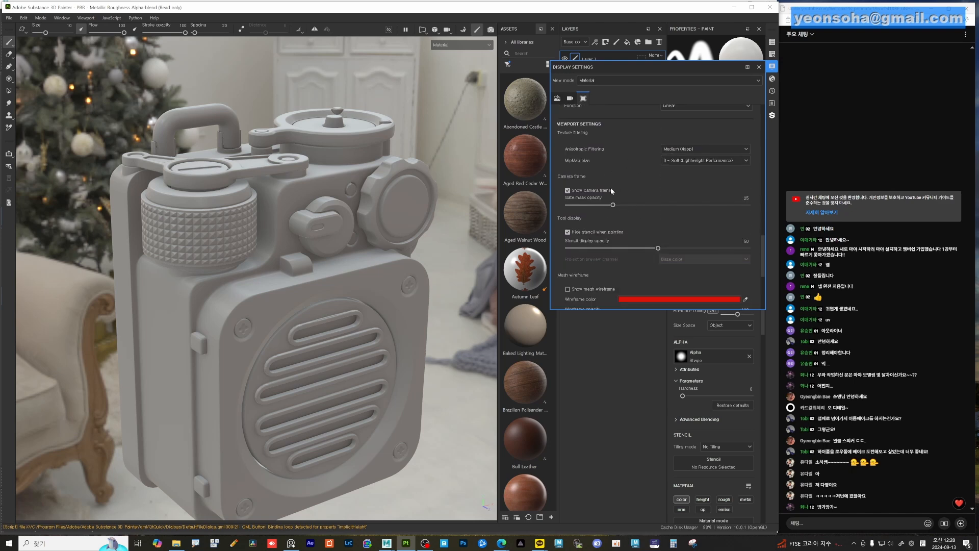
scroll(605, 196, "down", 2)
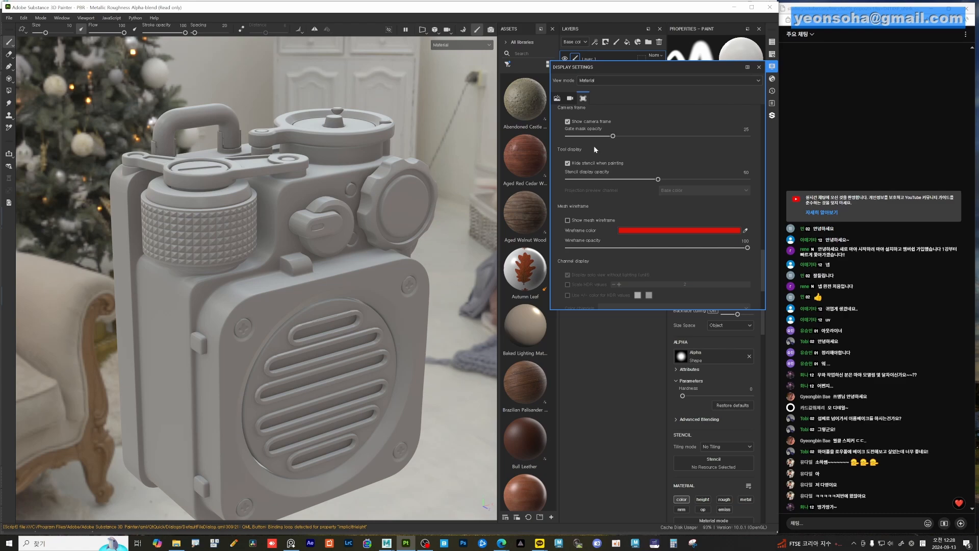
left_click(568, 220)
mouse_move(362, 217)
left_mouse_down("alt")
mouse_move(306, 209)
mouse_move(348, 205)
left_mouse_up("alt")
left_click(572, 221)
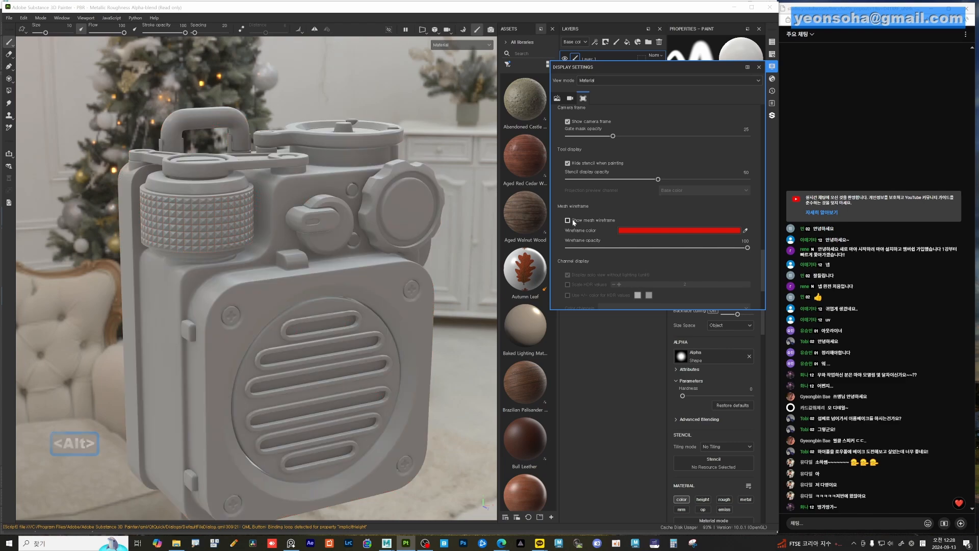
left_click(573, 221)
mouse_move(311, 237)
left_mouse_down("alt")
mouse_move(308, 251)
mouse_move(319, 233)
mouse_move(317, 251)
left_mouse_up("alt")
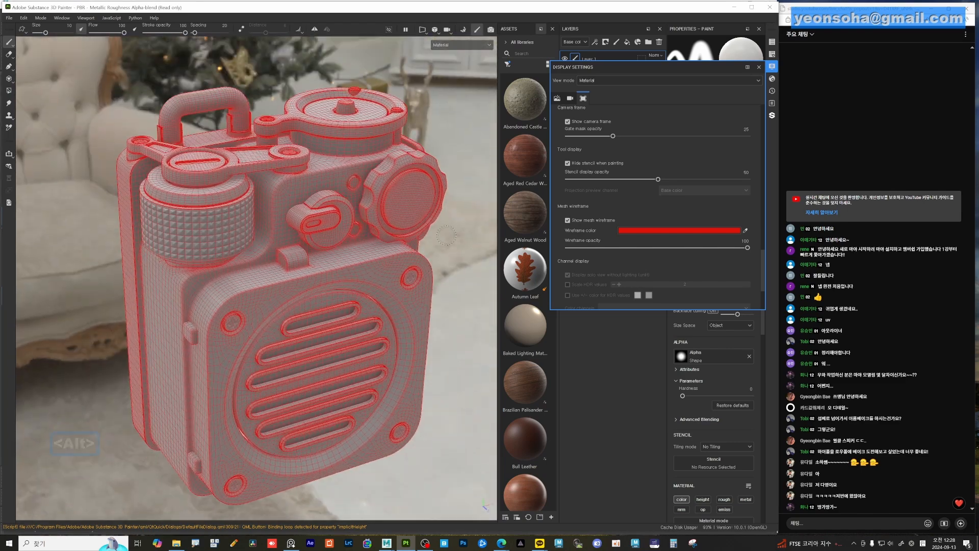
Try a dark green wireframe color on the speaker mesh and restore the original red
left_click(656, 230)
mouse_move(755, 285)
left_mouse_down()
mouse_move(734, 268)
mouse_move(742, 262)
mouse_move(748, 284)
left_mouse_up()
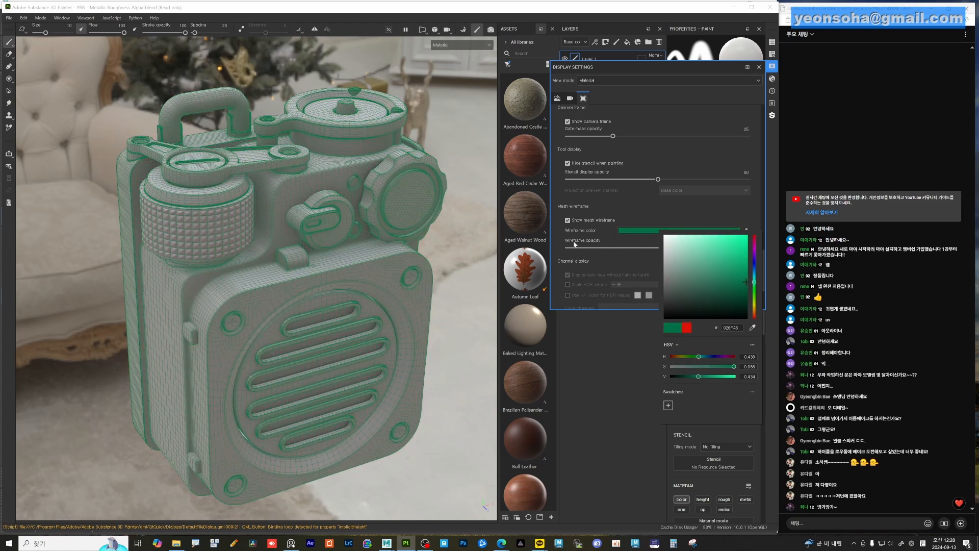
left_click(687, 327)
left_click(648, 212)
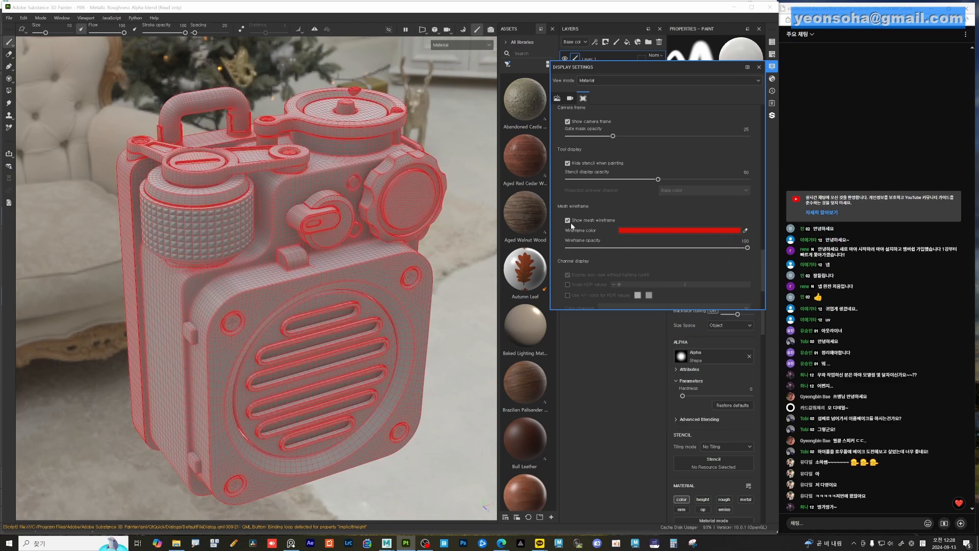
Toggle the mesh wireframe display for comparison and leave it hidden
left_click(567, 220)
left_click(568, 221)
left_click(567, 220)
Show the viewport grid to view the speaker against it from farther away, and hide the grid again
scroll(662, 226, "down", 3)
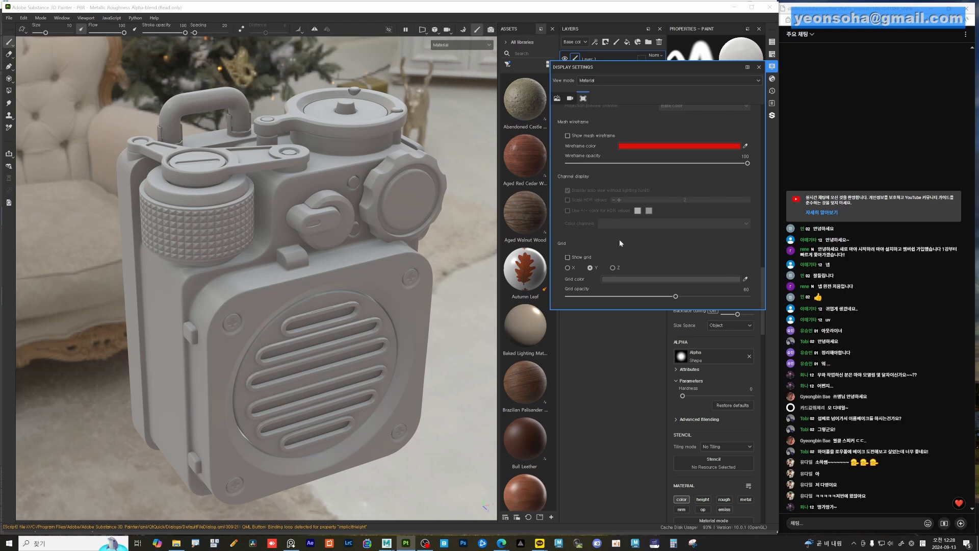
left_click(567, 257)
right_click_drag(352, 312, 263, 299, "alt")
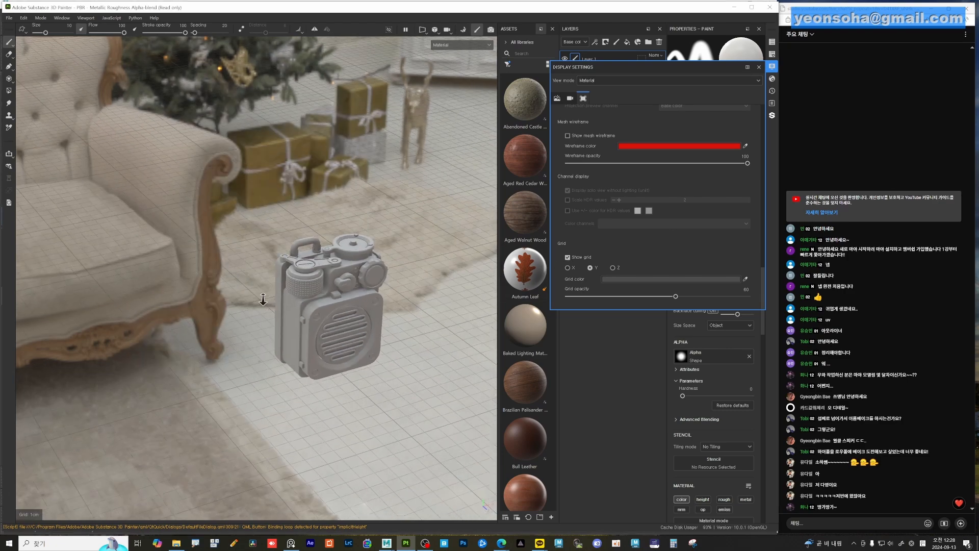
left_click_drag(264, 299, 326, 327, "alt")
left_click(568, 258)
right_click_drag(326, 326, 366, 330, "alt")
middle_click_drag(366, 330, 313, 316, "alt")
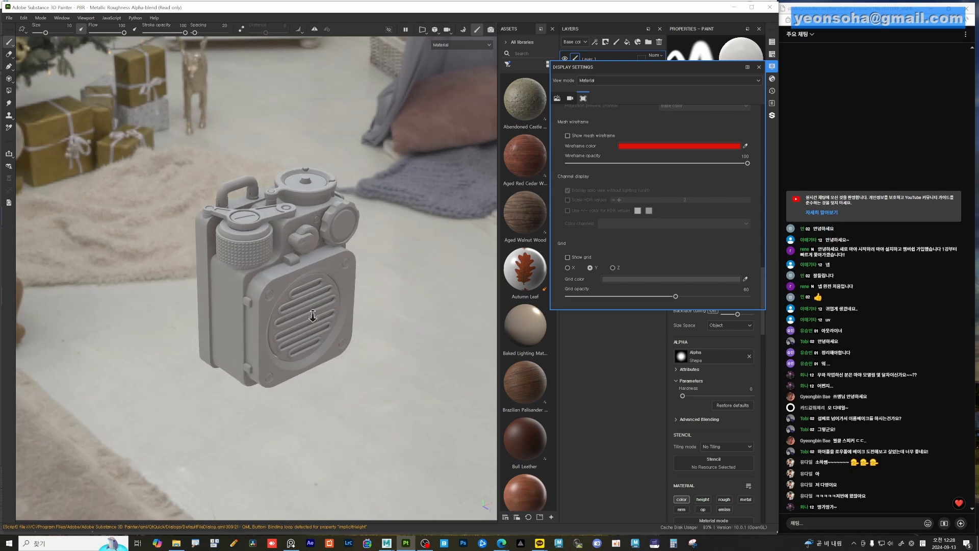
Return to the environment settings and try the Mondarrain 3 environment map behind the speaker
scroll(648, 169, "up", 4)
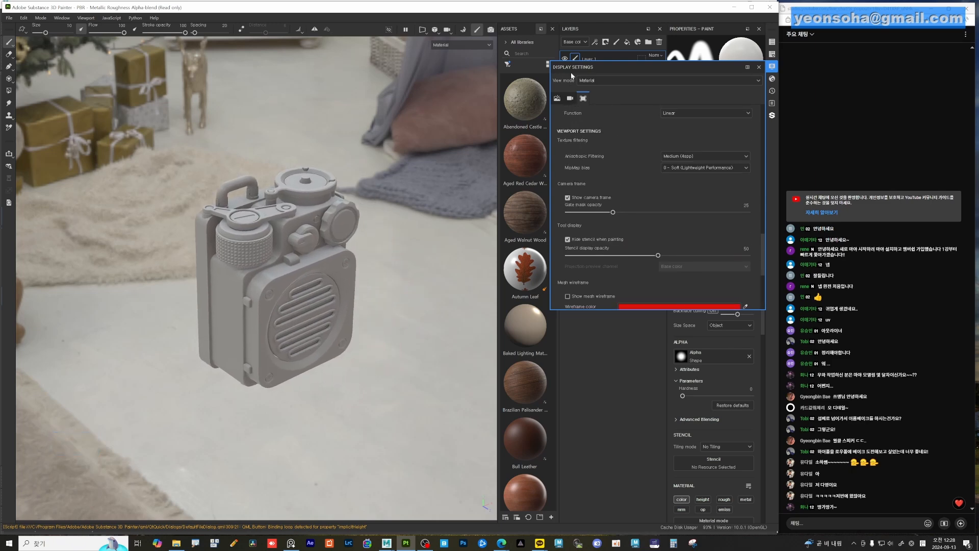
scroll(631, 235, "up", 5)
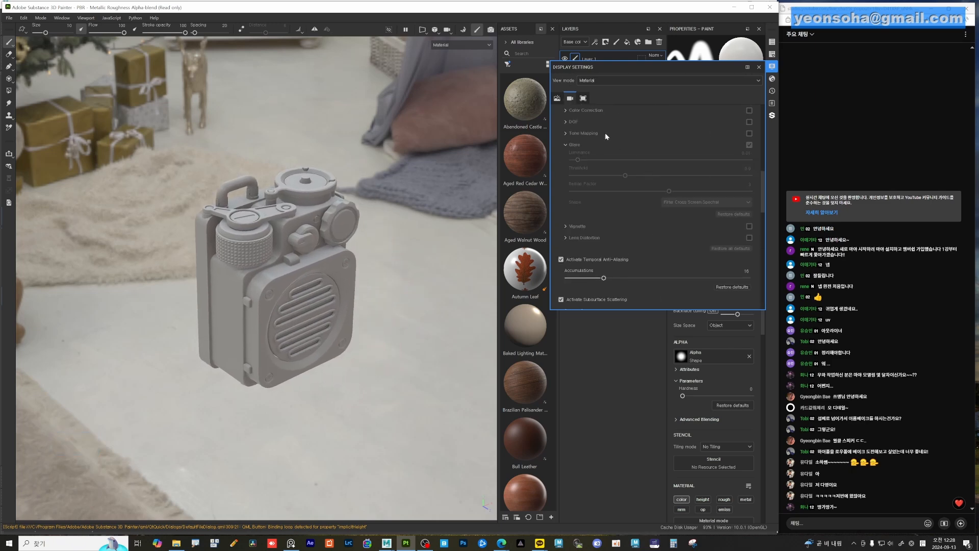
left_click(557, 99)
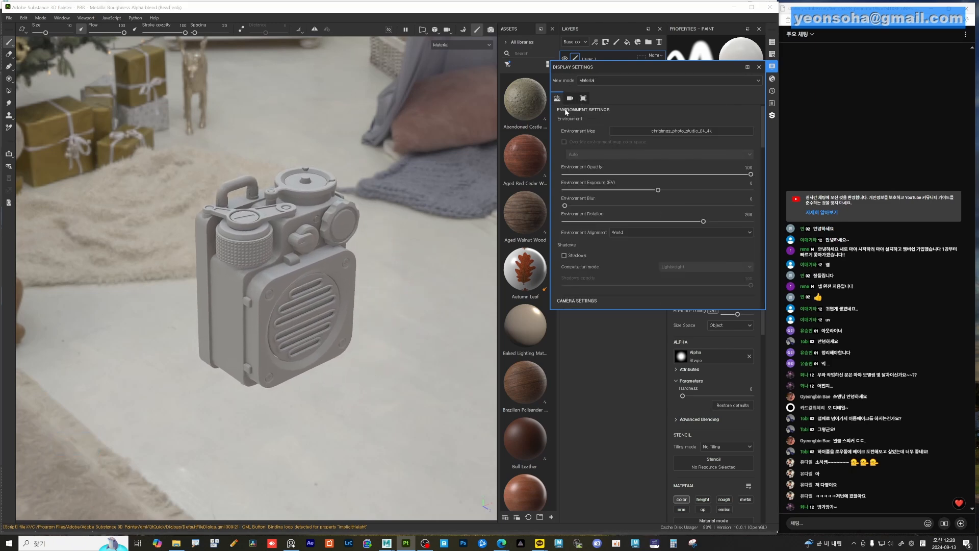
left_click(683, 131)
left_click(701, 236)
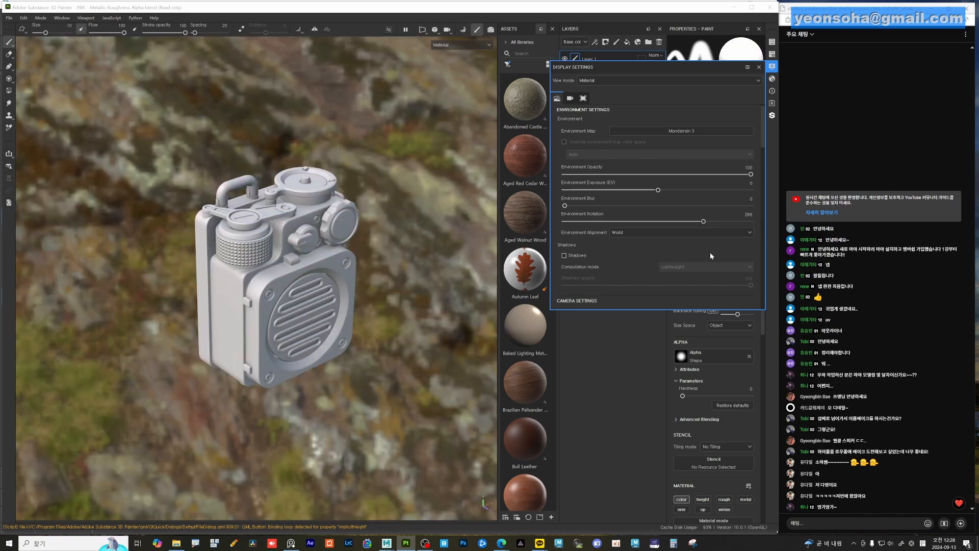
left_click_drag(328, 247, 327, 209, "alt")
Set the environment map to christmas_photo_studio_04_4k
left_click(669, 132)
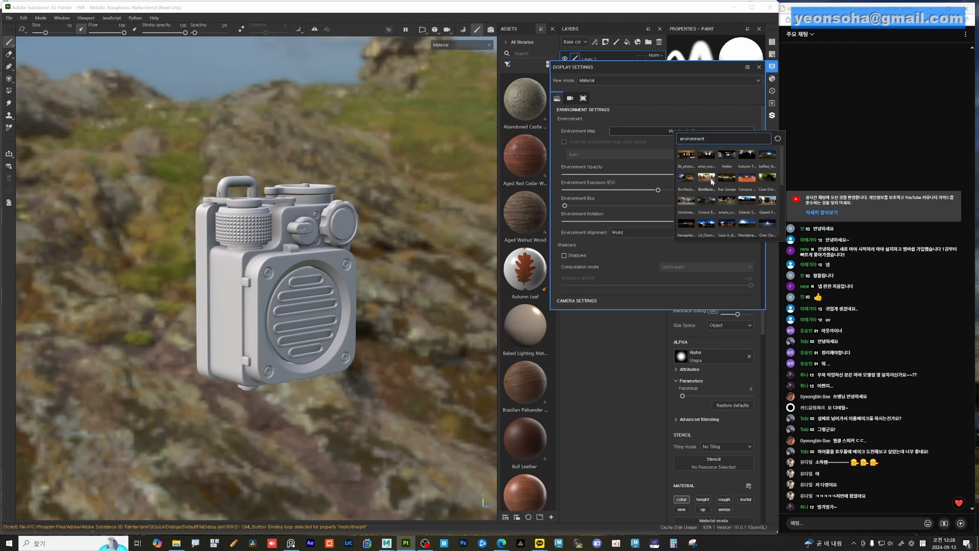
mouse_move(712, 181)
mouse_move(686, 203)
left_click(687, 200)
left_click(680, 130)
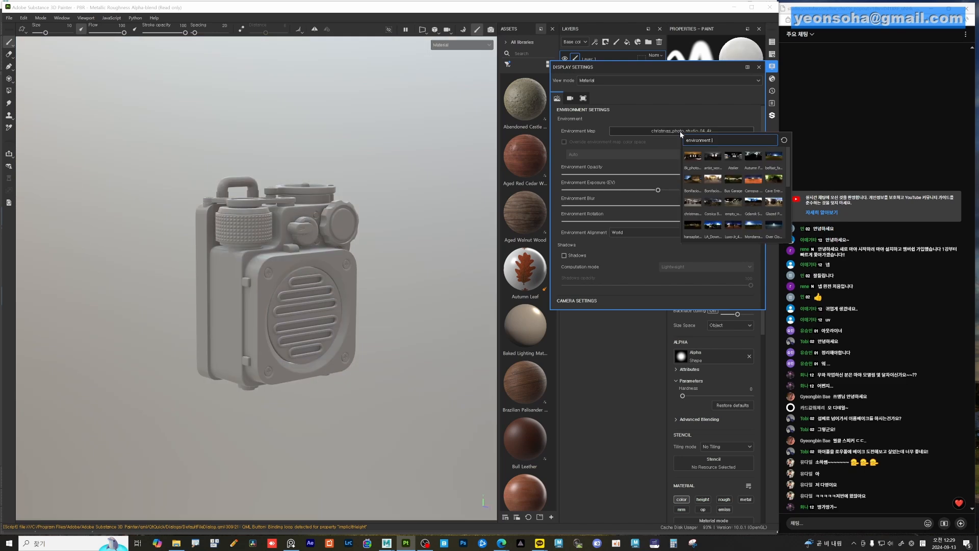
left_click(693, 203)
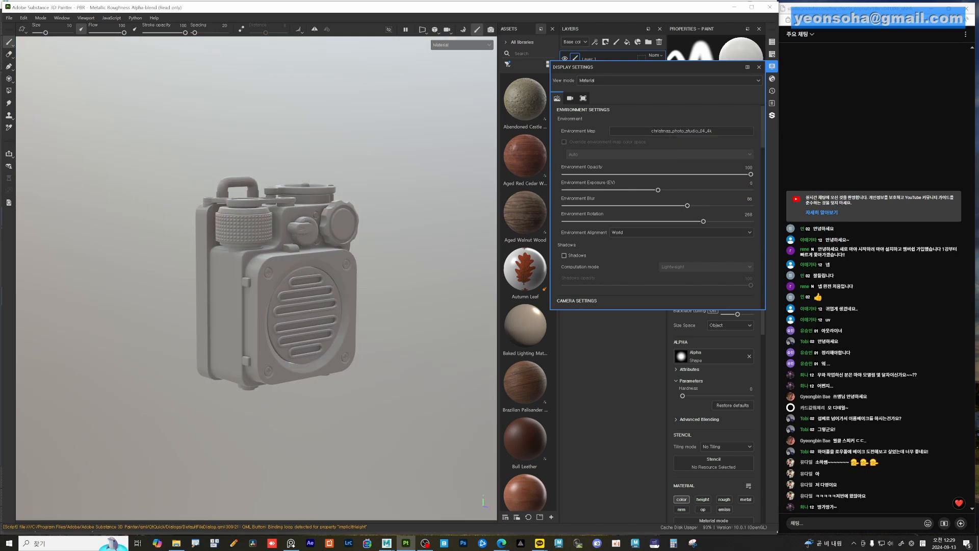
Set the Environment Blur to 0 and rotate the environment to about 176, checking the speaker against the background
left_click_drag(326, 229, 278, 204, "alt")
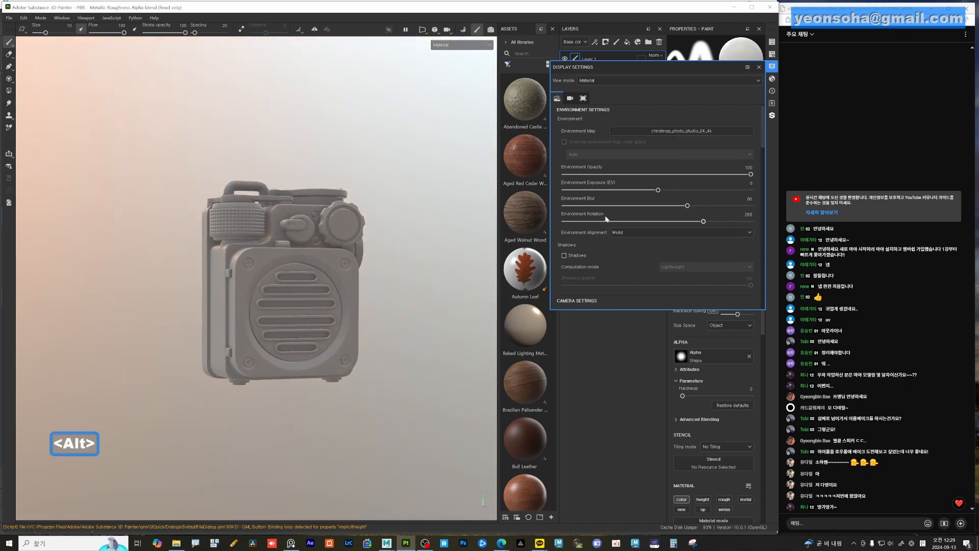
left_click_drag(655, 205, 561, 206)
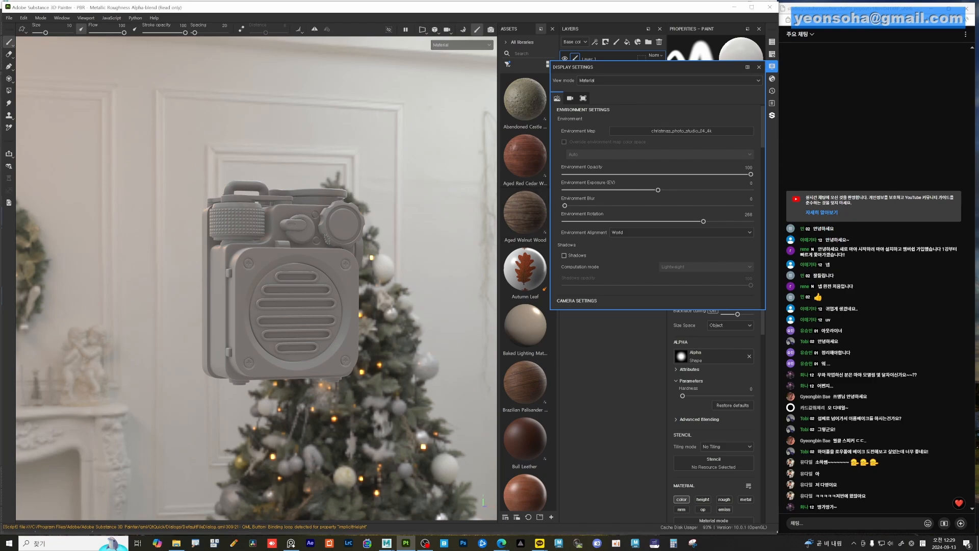
left_click_drag(306, 255, 275, 199, "alt")
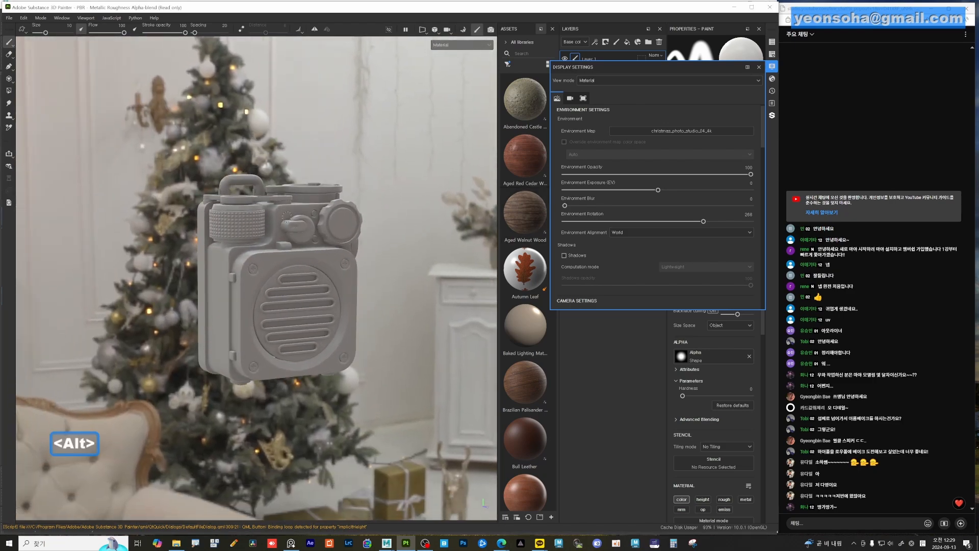
right_click_drag(275, 199, 325, 198, "shift")
key("shift")
left_click_drag(350, 185, 374, 238, "alt")
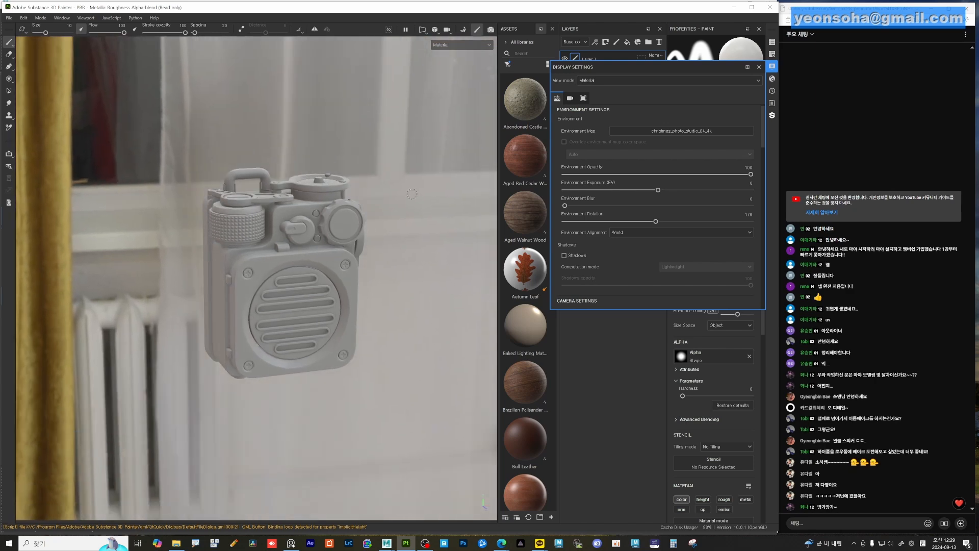
Browse the environment map choices, preview christmas_photo_studio_04_4k, and close the display settings
scroll(688, 186, "up", 1)
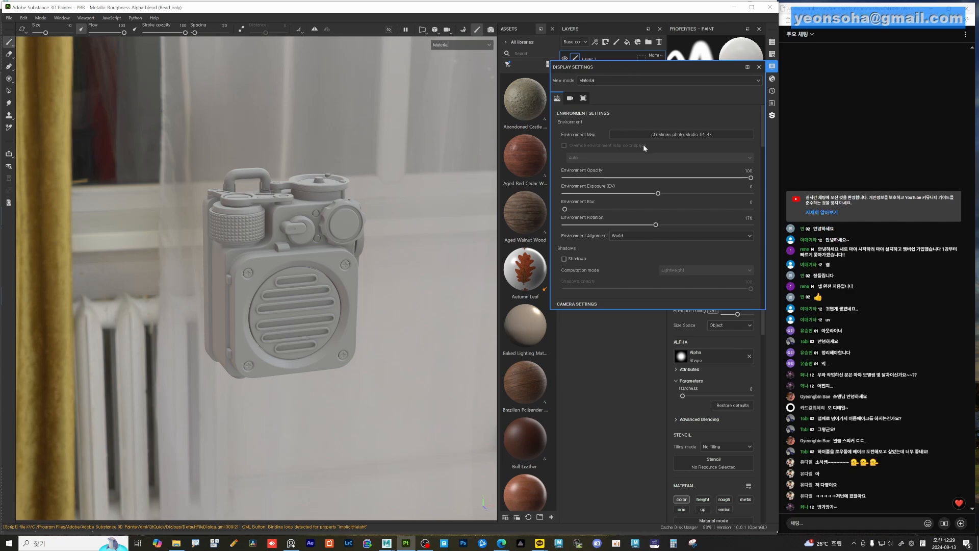
left_click(674, 134)
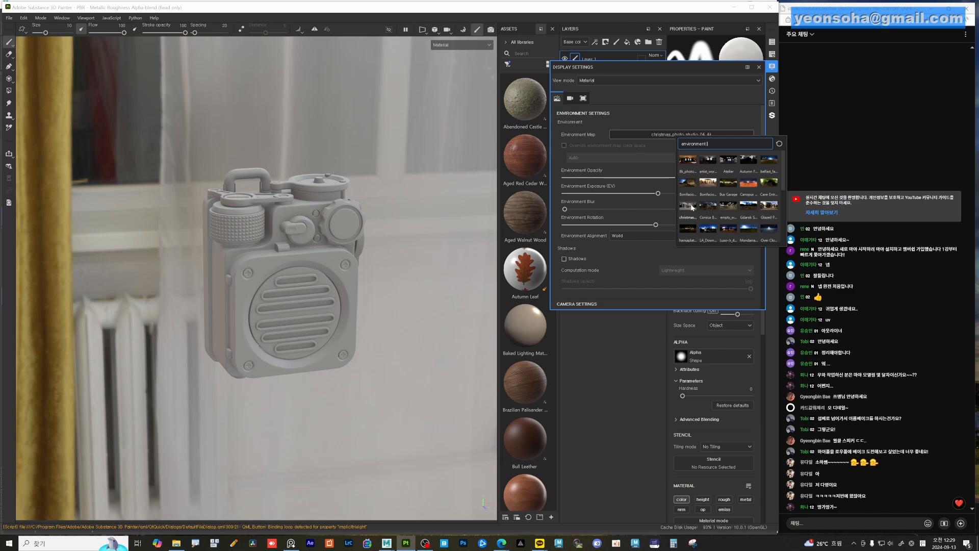
mouse_move(692, 208)
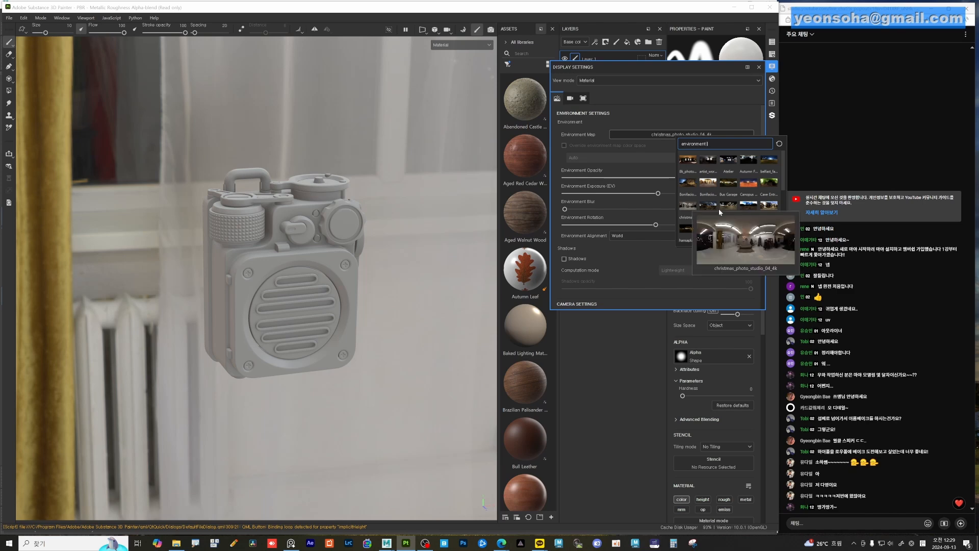
left_click(712, 108)
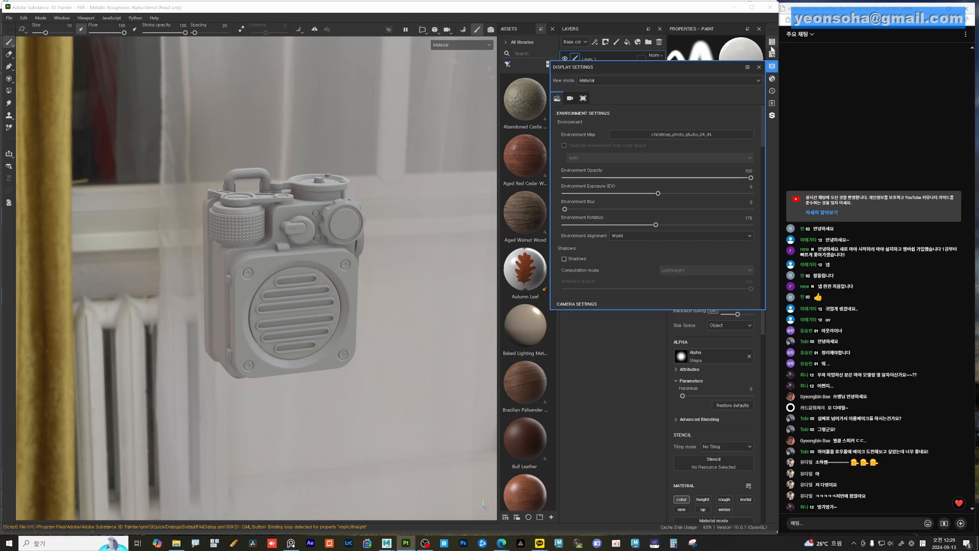
left_click(758, 67)
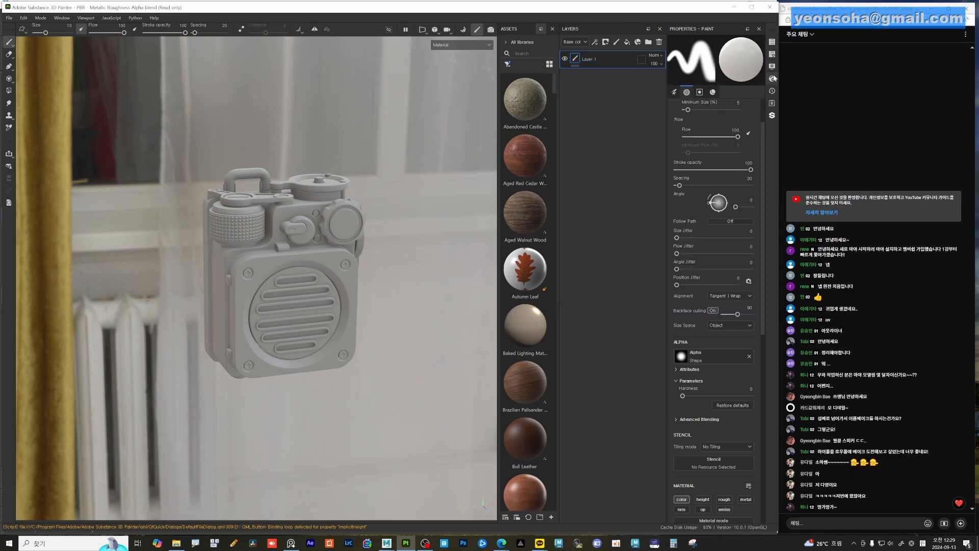
Open the shader settings and review the base surface, geometry, displacement and tessellation parameters
left_click(772, 79)
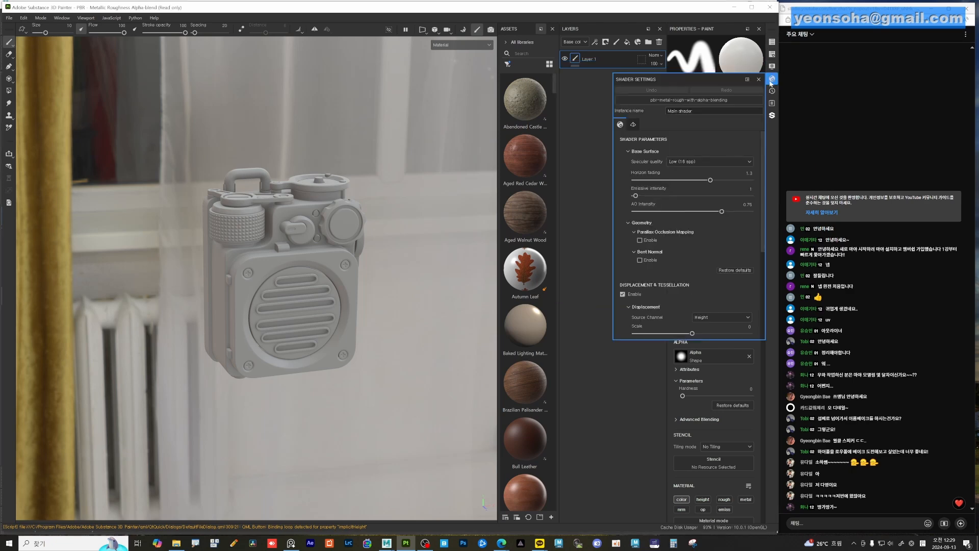
scroll(711, 213, "down", 5)
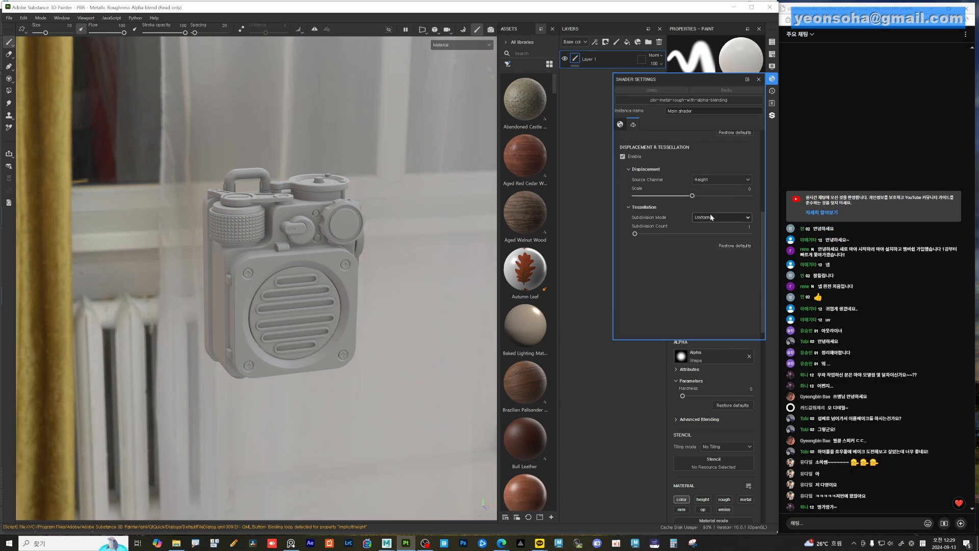
scroll(710, 213, "up", 5)
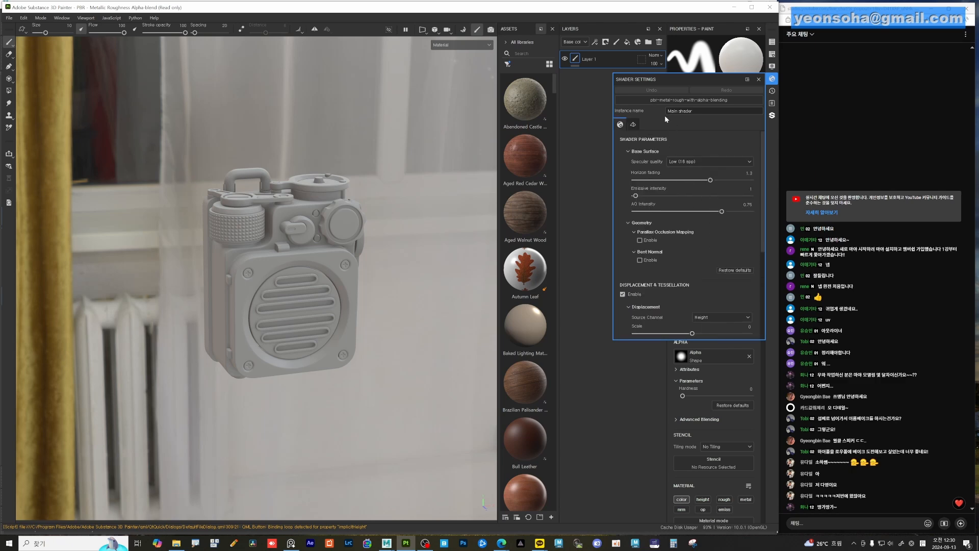
scroll(677, 248, "down", 3)
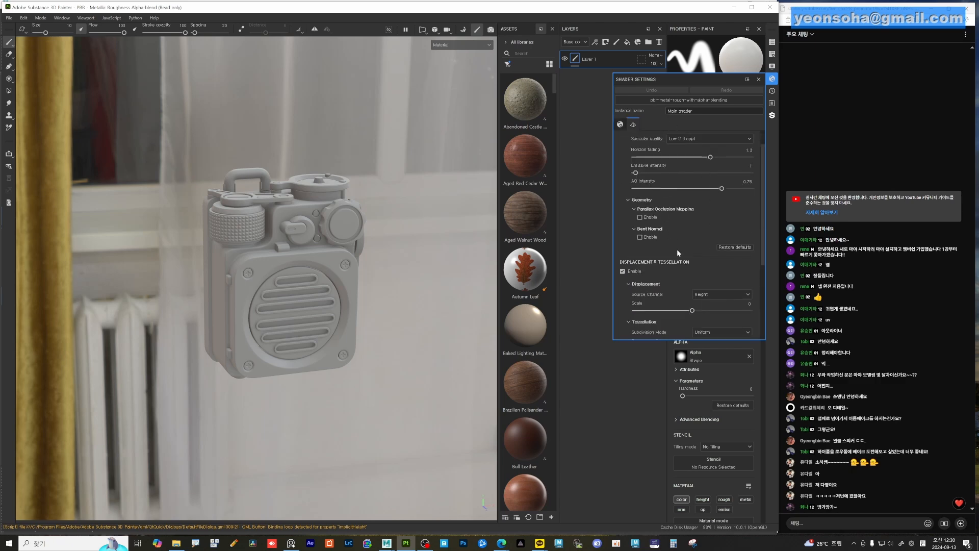
Inspect the speaker's dials, lever and handle up close from several angles, and close the shader settings
left_click_drag(326, 240, 314, 280, "alt")
scroll(290, 248, "up", 3)
middle_click_drag(286, 245, 324, 279, "alt")
scroll(300, 235, "up", 2)
mouse_move(301, 236)
left_mouse_down("alt")
mouse_move(310, 244)
mouse_move(304, 236)
left_mouse_up("alt")
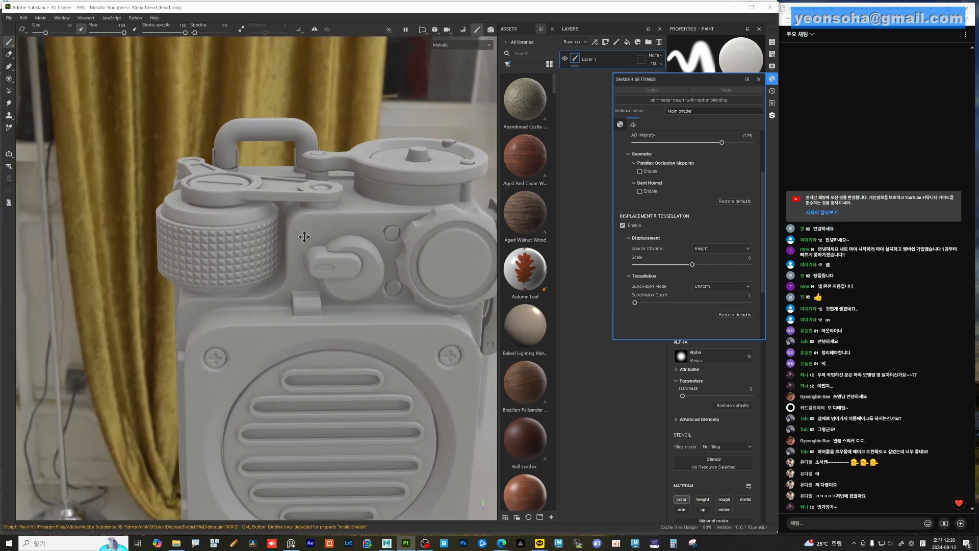
middle_click_drag(304, 236, 229, 249, "alt")
scroll(229, 249, "up", 3)
left_click_drag(298, 255, 305, 229, "alt")
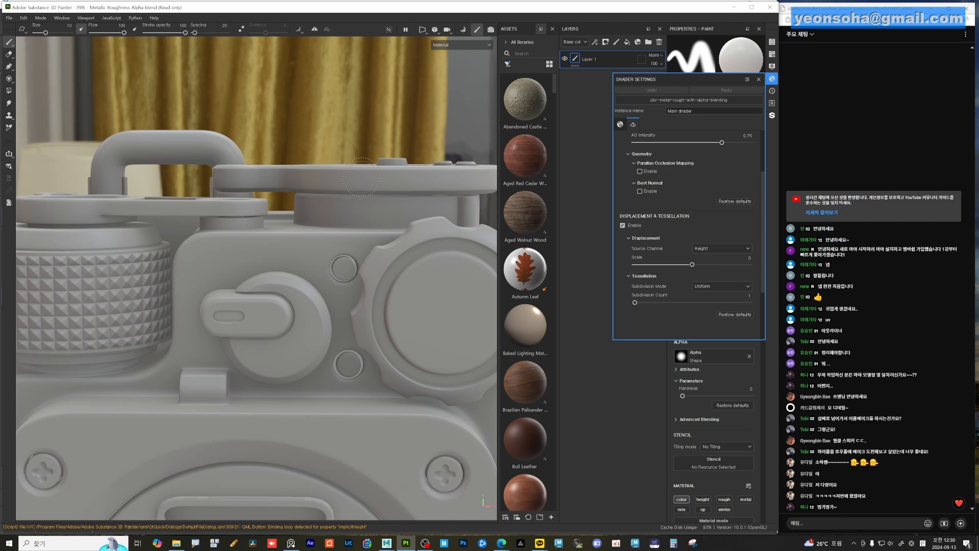
left_click_drag(339, 178, 440, 247, "alt")
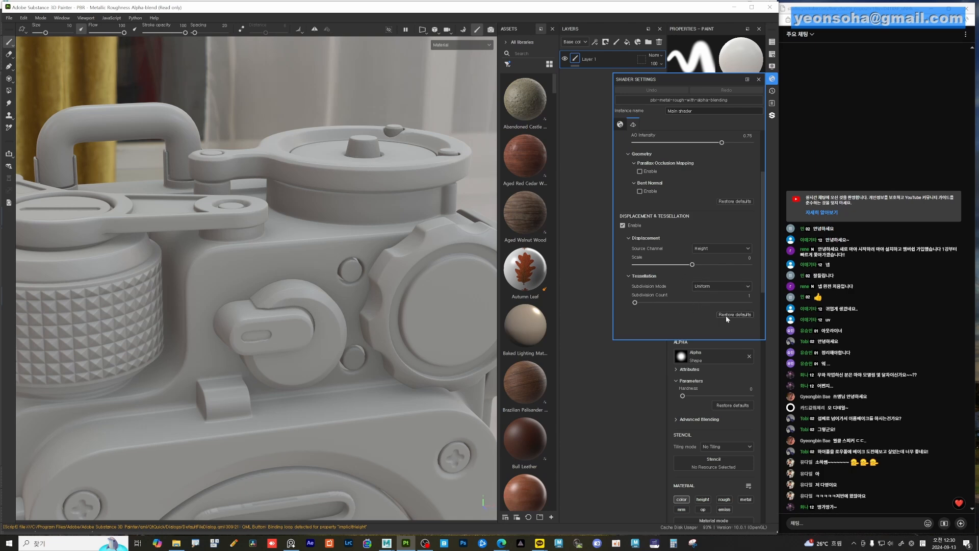
left_click(772, 80)
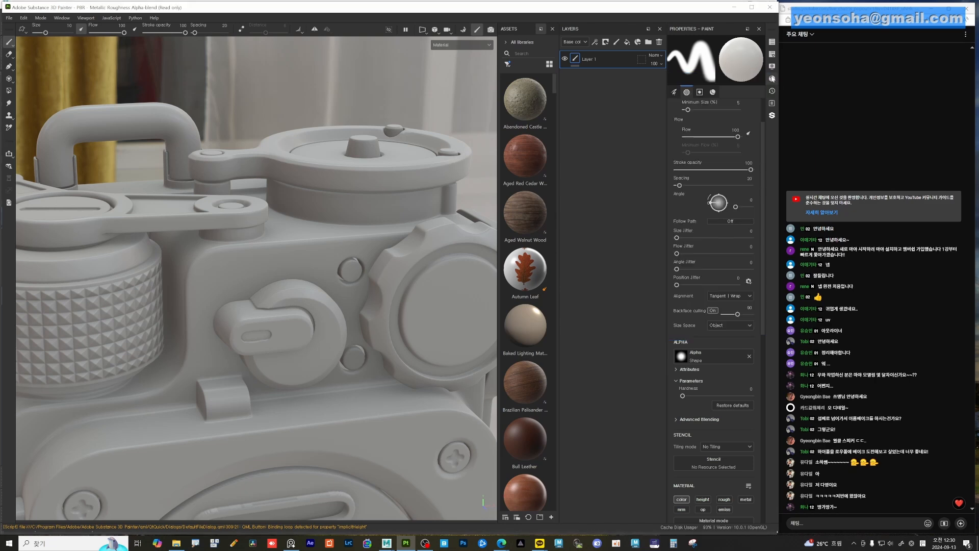
Review the painting-mode history, and open the log in its place
left_click(773, 91)
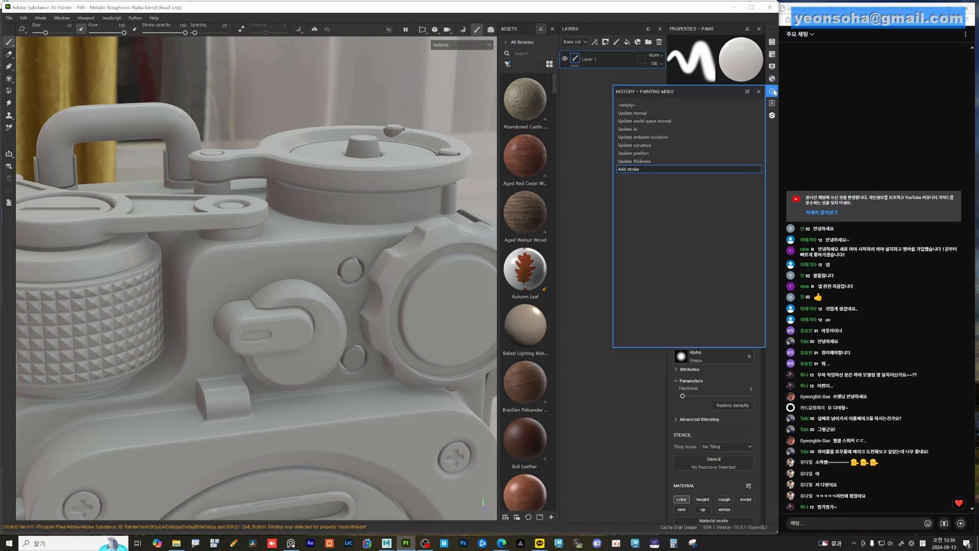
left_click(773, 92)
left_click(773, 103)
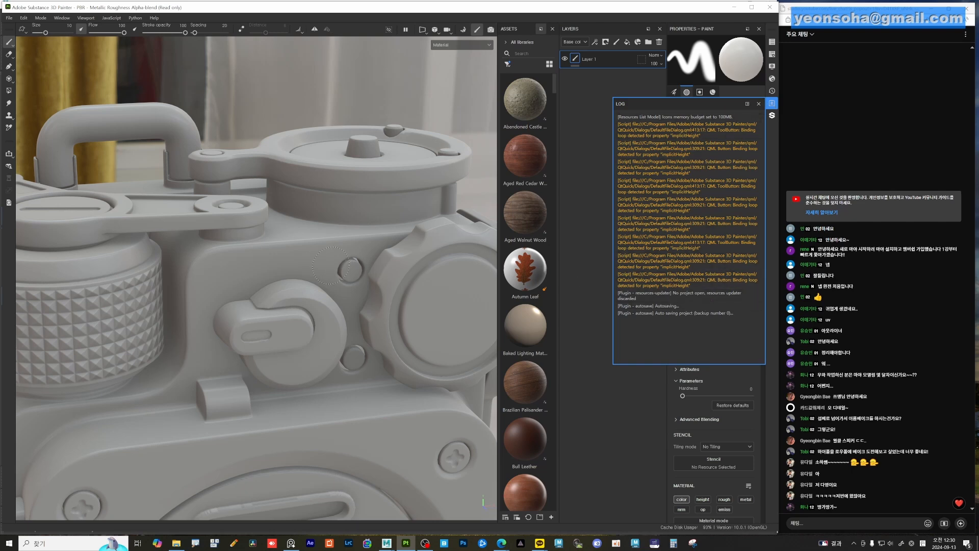
Reframe the whole speaker in the viewport and rotate the environment lighting slightly
scroll(331, 265, "down", 6)
middle_click_drag(331, 265, 292, 221, "alt")
scroll(291, 221, "up", 2)
right_click_drag(326, 257, 298, 261, "shift")
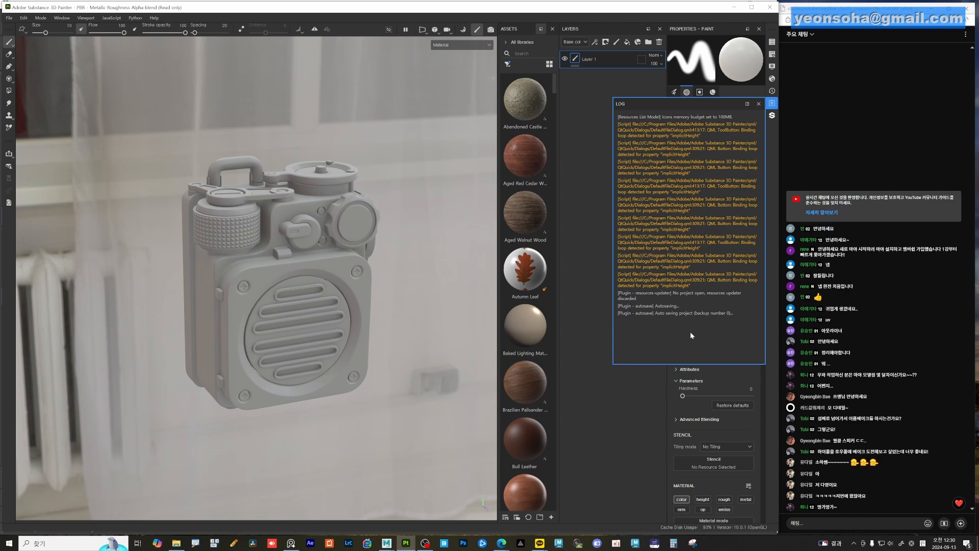
middle_click_drag(366, 259, 315, 267, "alt")
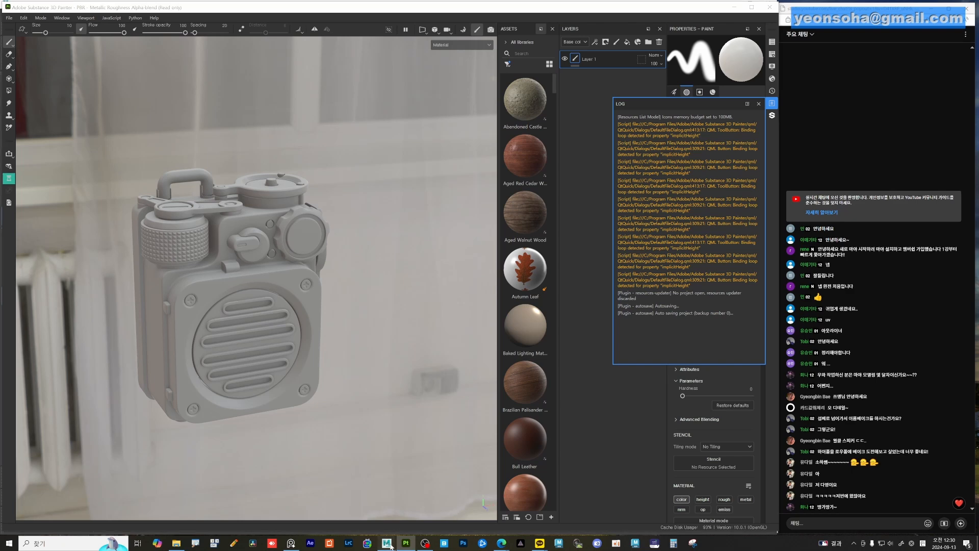
Switch to Maya, hide the speaker_high1 group and show the speaker_low group
mouse_move(387, 543)
left_click(375, 484)
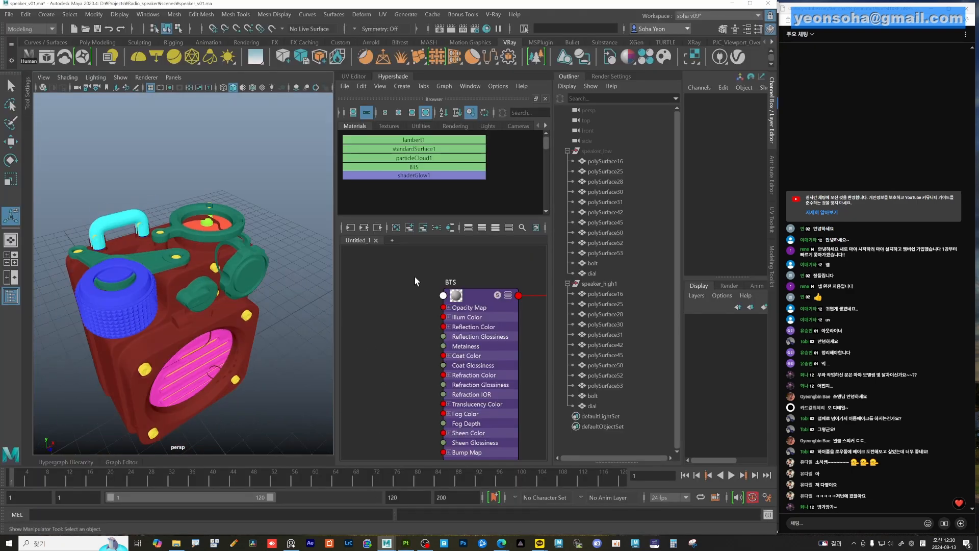
left_click(593, 284)
key("h")
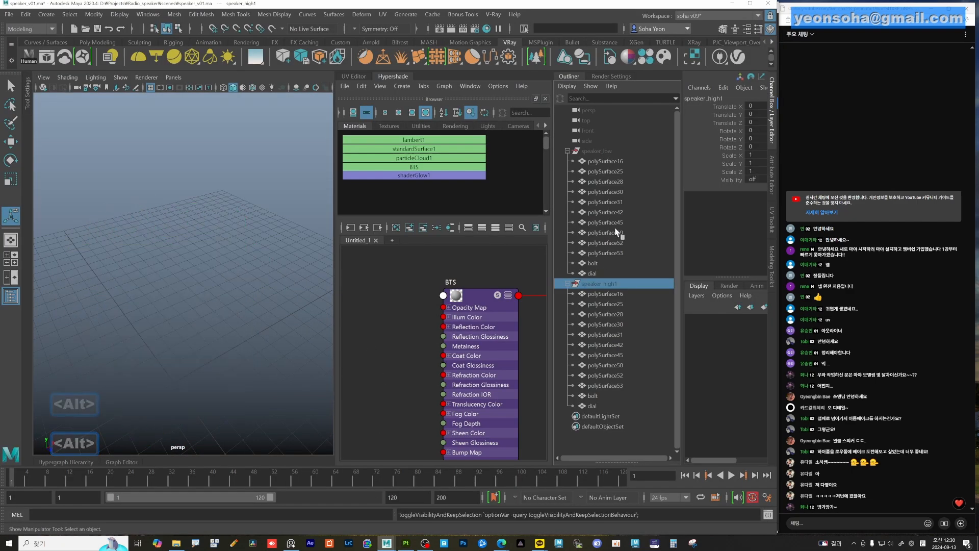
left_click(595, 151)
key("h")
Select all the speaker_low meshes and display their full UV layout in a widened UV Editor
left_click(304, 240)
left_click(202, 220)
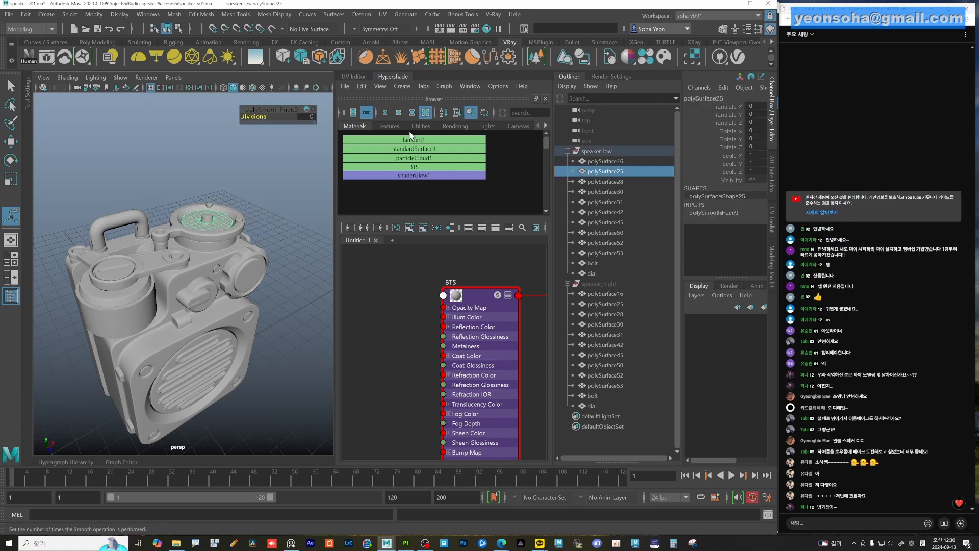
left_click(357, 76)
right_click_drag(274, 262, 172, 236, "alt")
left_click_drag(133, 219, 269, 365)
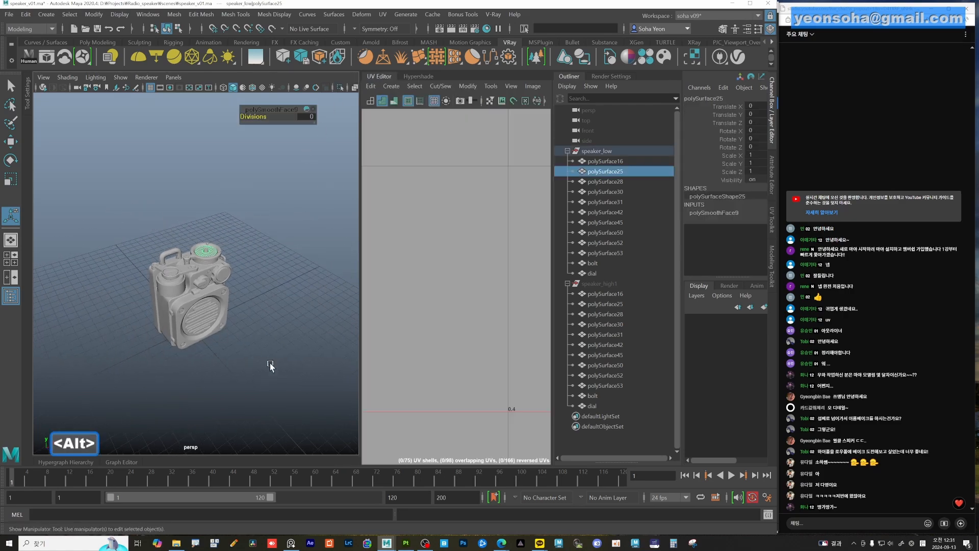
left_click_drag(360, 264, 210, 263)
scroll(270, 250, "down", 5)
scroll(371, 246, "down", 8)
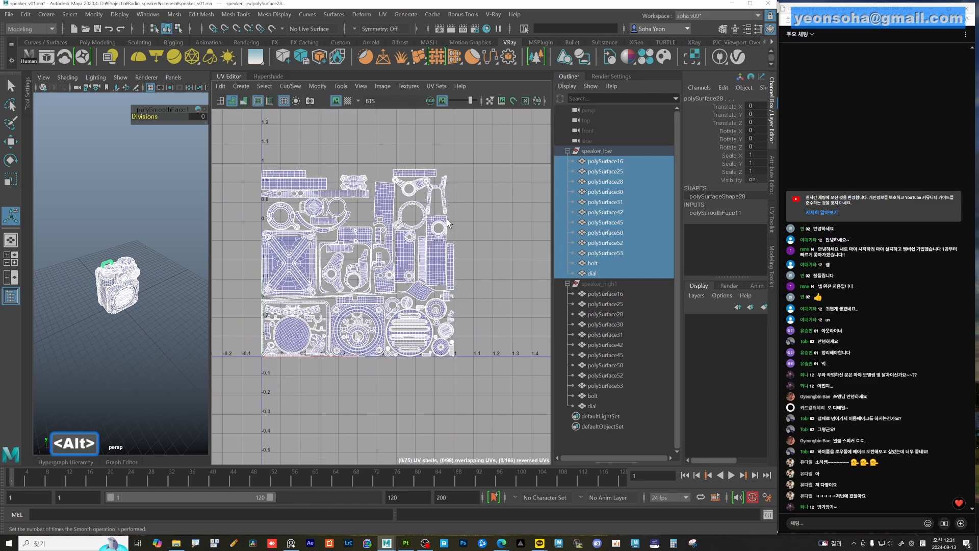
Show the checker texture behind the UVs and nudge the narrow polySurface53 shell slightly outward past the first tile's right boundary
left_click(348, 101)
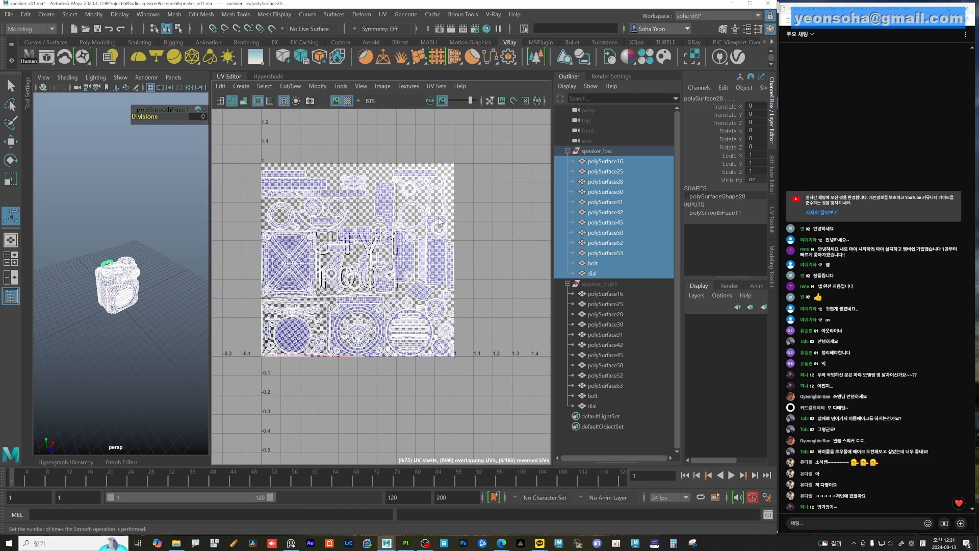
scroll(493, 254, "up", 10)
scroll(448, 250, "up", 12)
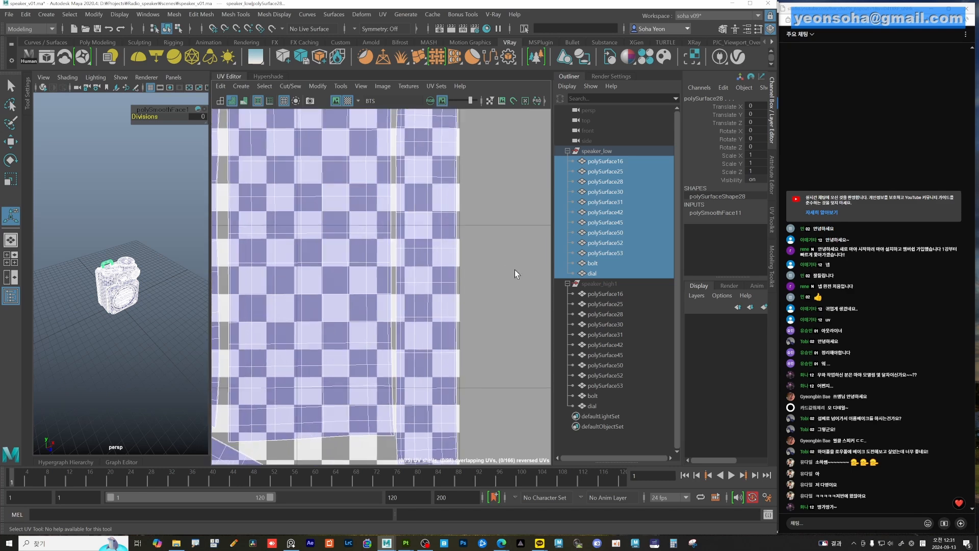
key("alt+s")
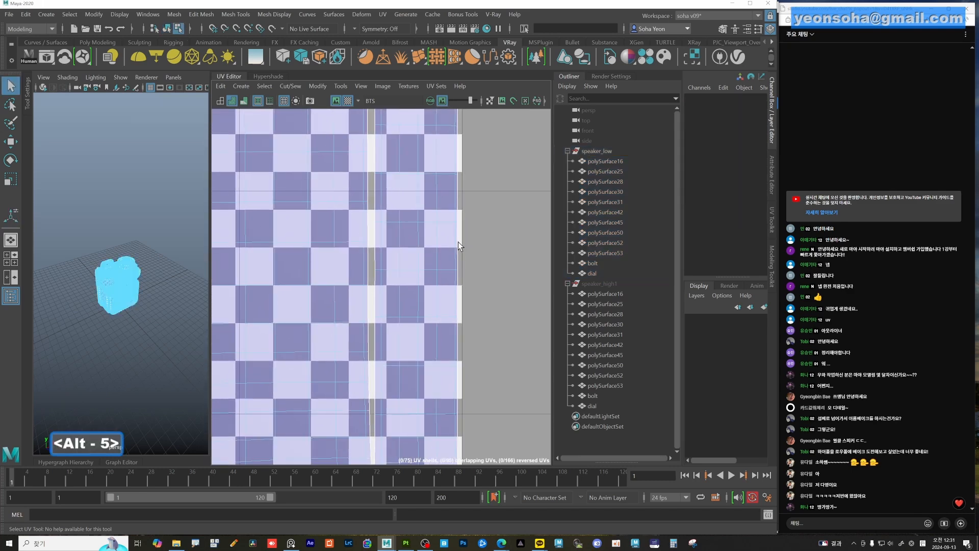
left_click(451, 246)
key("w")
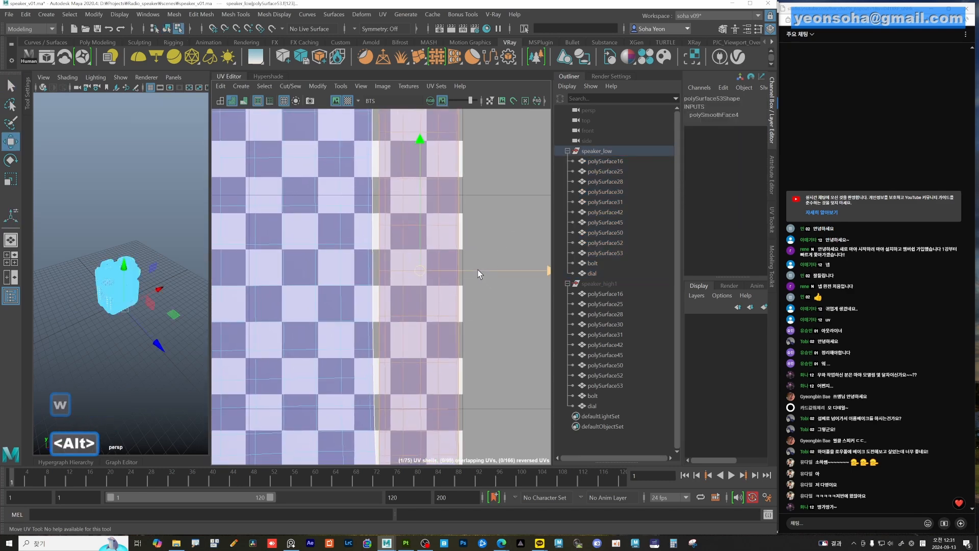
left_click_drag(478, 274, 481, 274)
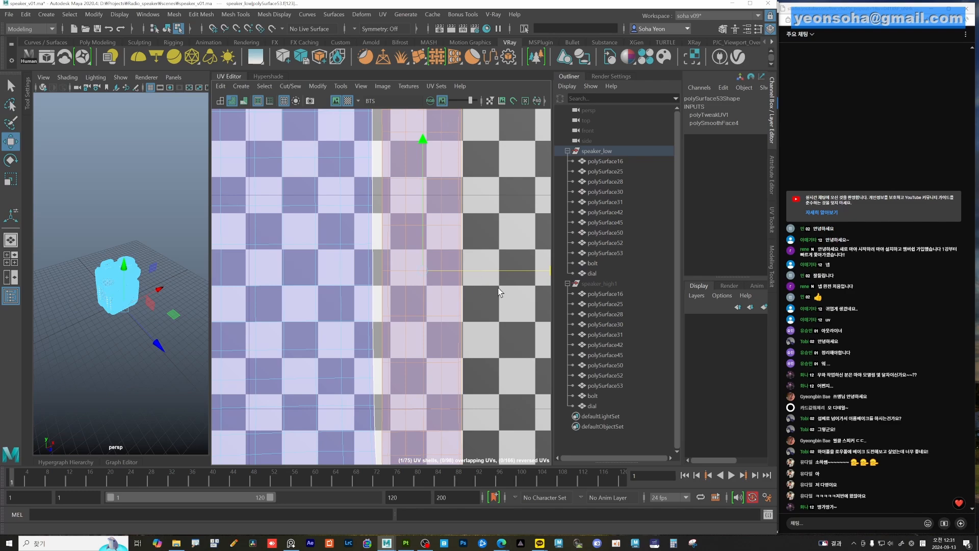
Examine the moved shell at the boundary of the U1V1 and U2V1 tiles, comparing the layout with the checker texture off and on
scroll(382, 211, "down", 8)
scroll(375, 200, "down", 3)
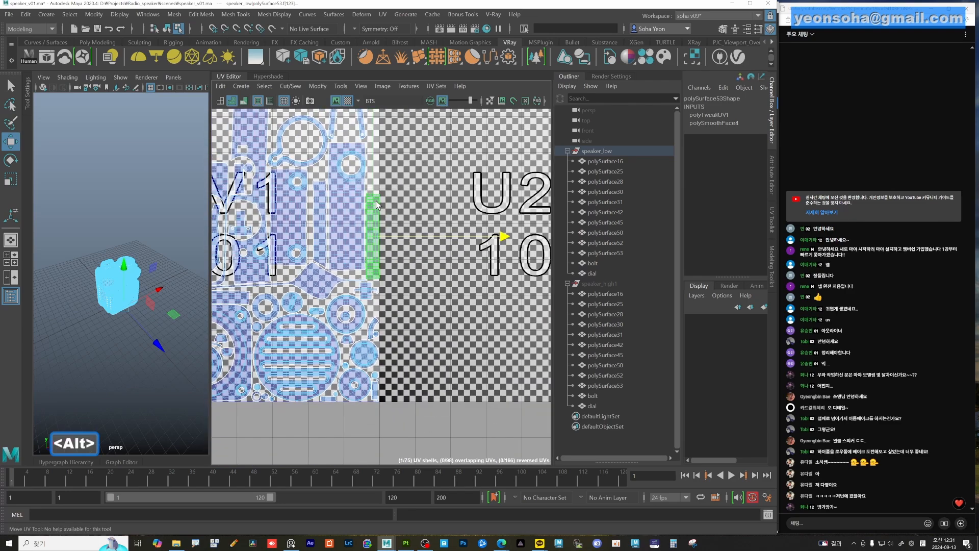
scroll(395, 223, "down", 3)
key("alt")
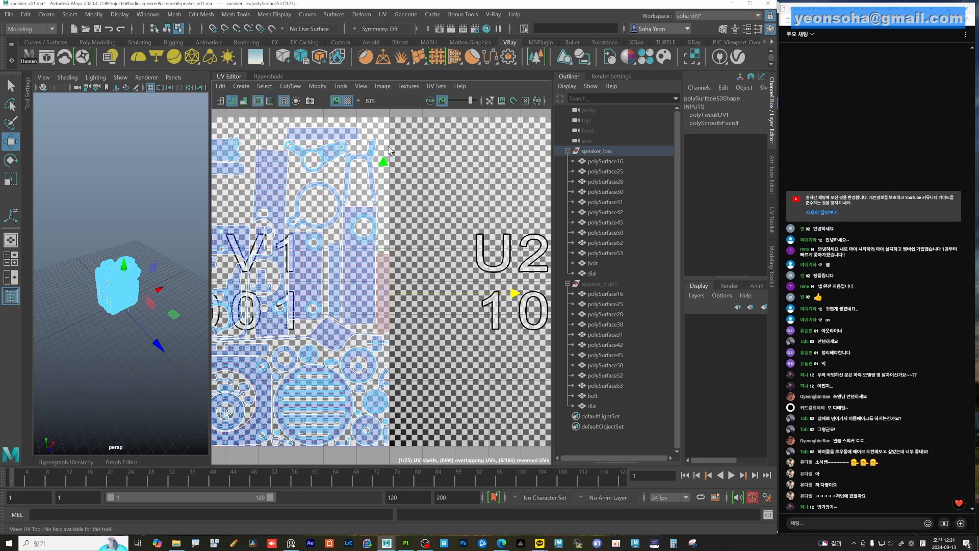
left_click(348, 100)
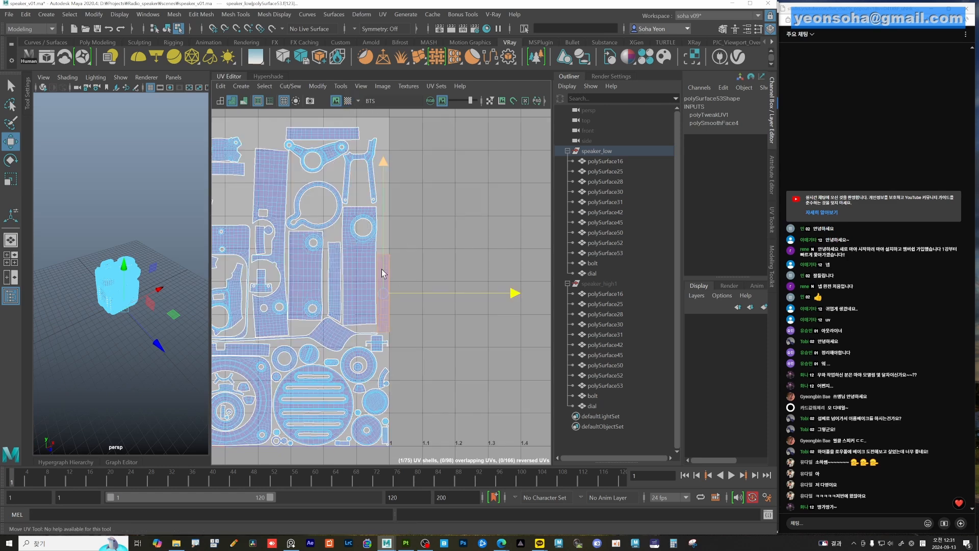
left_click(348, 100)
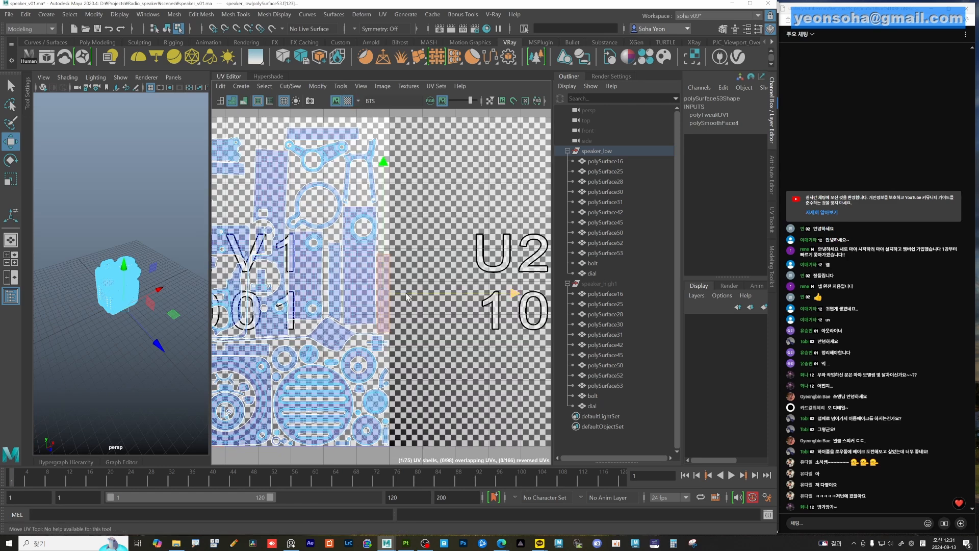
left_click(391, 277)
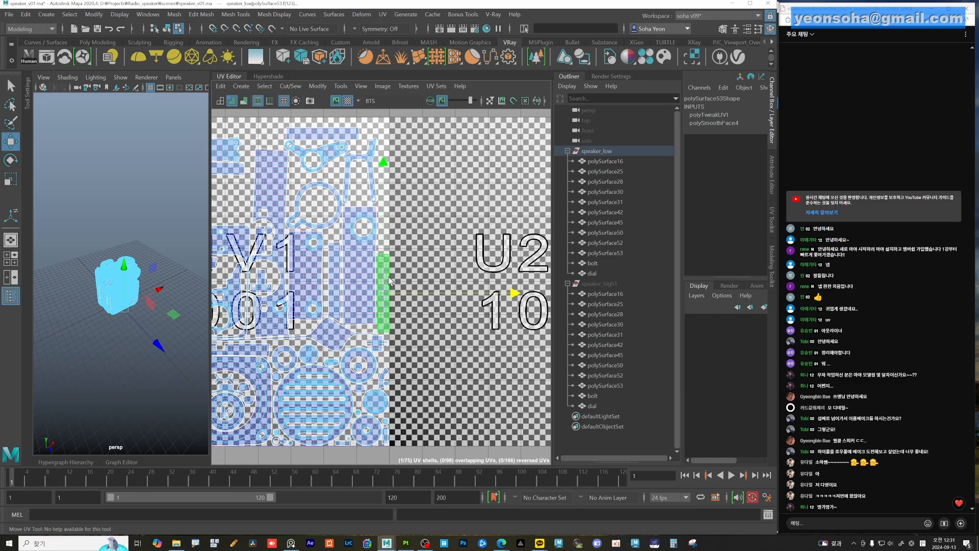
left_click(425, 272)
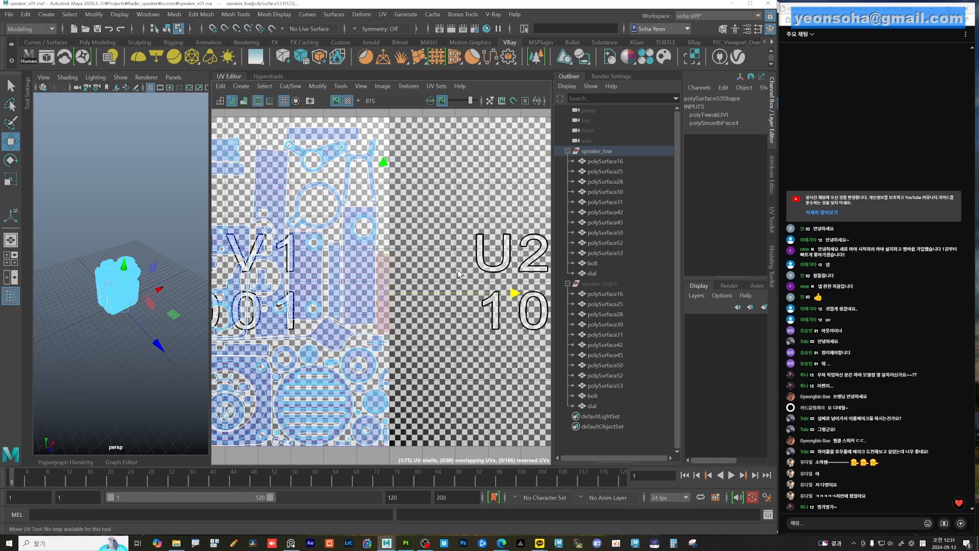
scroll(372, 279, "up", 4)
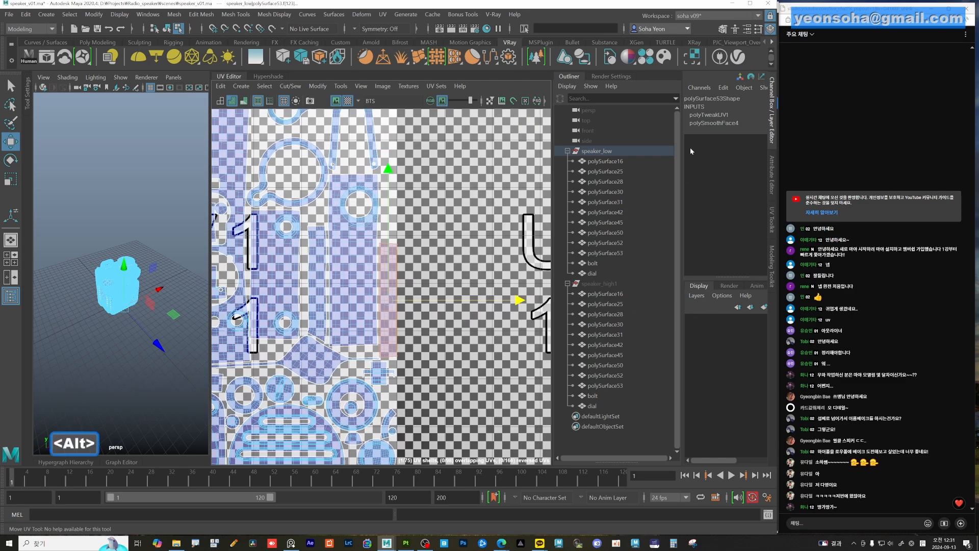
right_click_drag(396, 252, 435, 274, "alt")
middle_click_drag(370, 294, 367, 256, "alt")
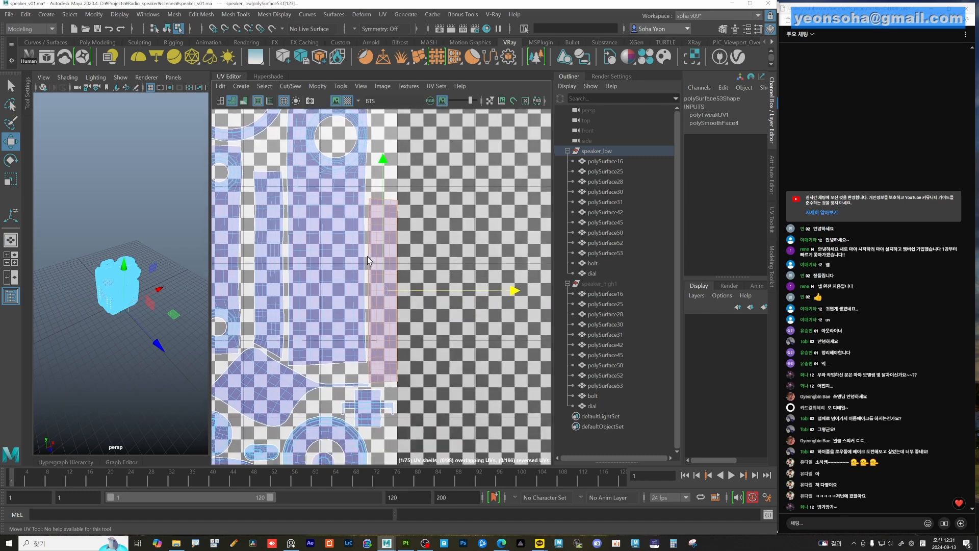
Select the narrow polySurface53 shell at the first tile's boundary and nudge it slightly inward, back inside the U1V1 tile
right_click_drag(368, 256, 383, 266, "alt")
key("alt+grave")
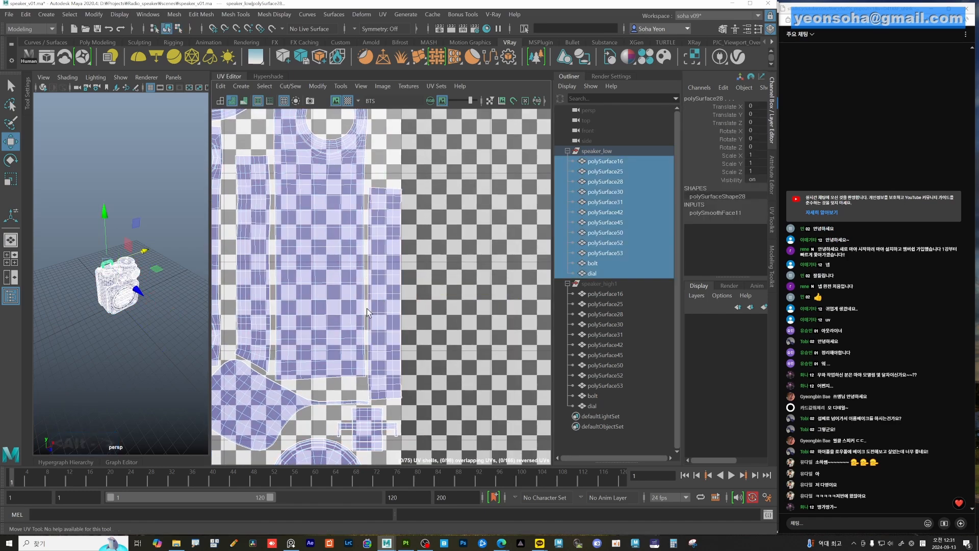
scroll(182, 306, "up", 6)
left_click(178, 312)
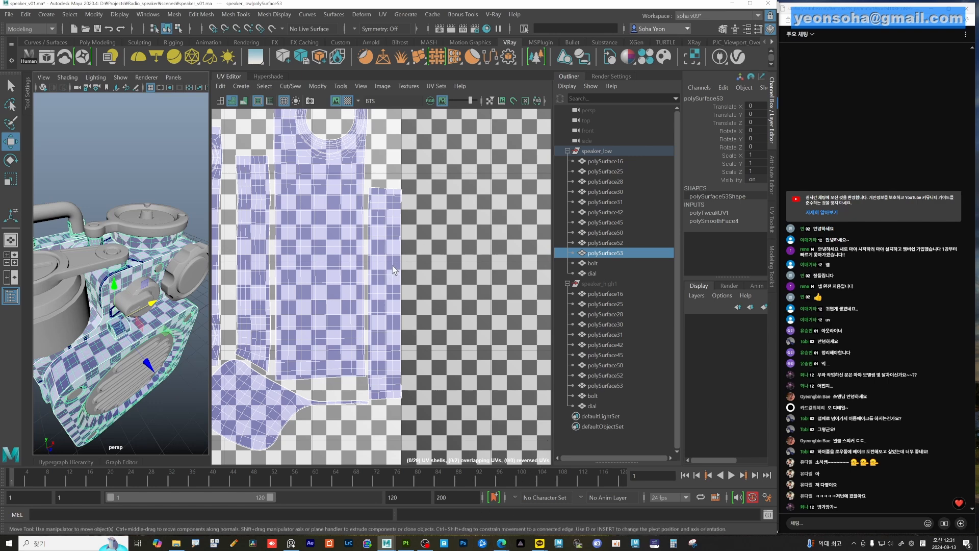
right_click_drag(392, 266, 449, 276, "alt")
key("alt+5")
left_click(398, 276)
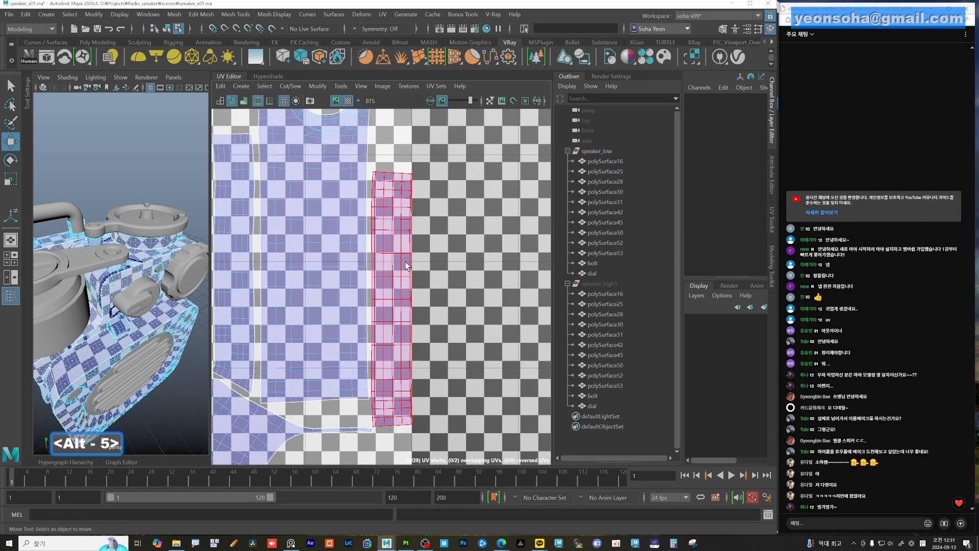
key("w")
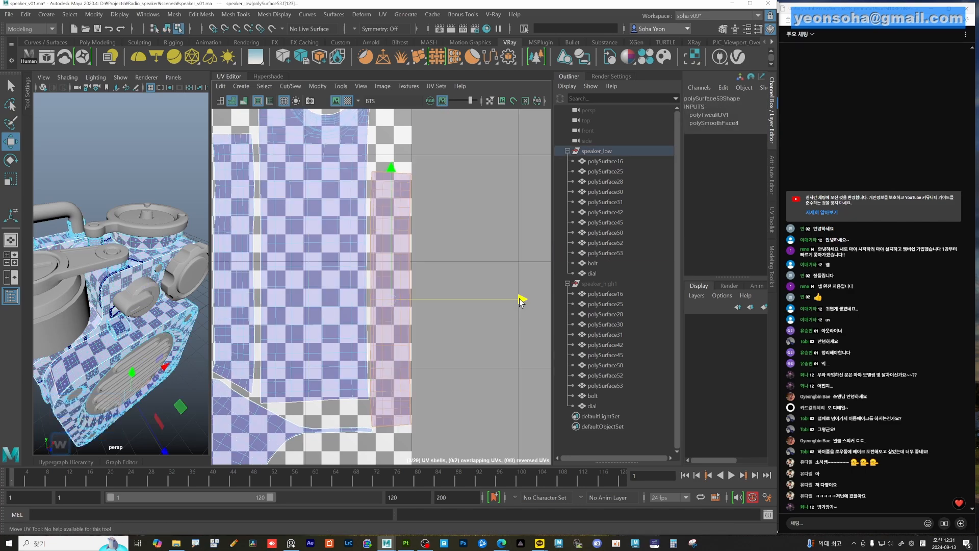
Return to object selection and reselect all the speaker_low meshes to display their complete UV layout
right_click_drag(524, 300, 355, 282, "alt")
scroll(402, 281, "down", 5)
key("alt+w")
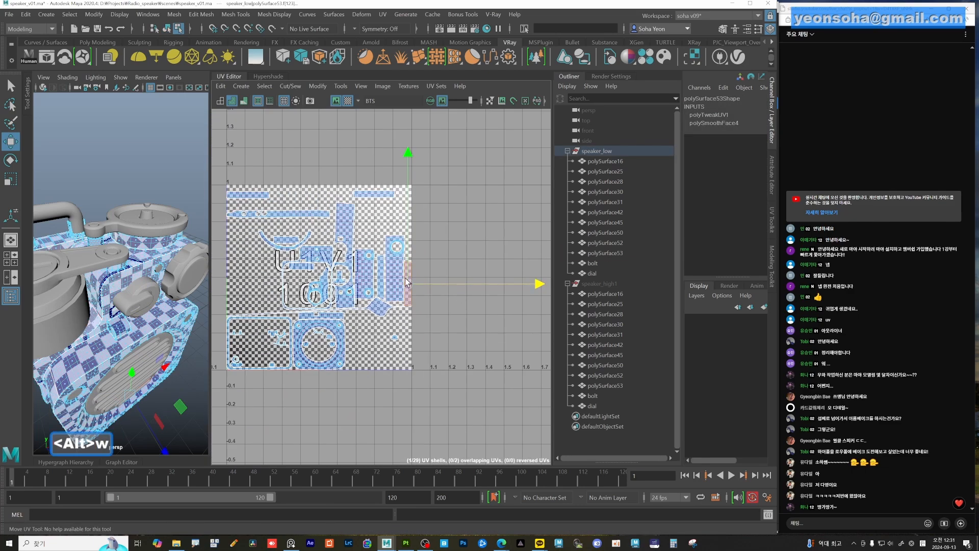
middle_click_drag(401, 280, 440, 276, "alt")
right_click_drag(144, 260, 89, 228, "alt")
key("alt+1")
left_click_drag(68, 215, 178, 376)
key("alt+grave")
left_click_drag(69, 223, 161, 348)
right_click_drag(373, 293, 396, 295, "alt")
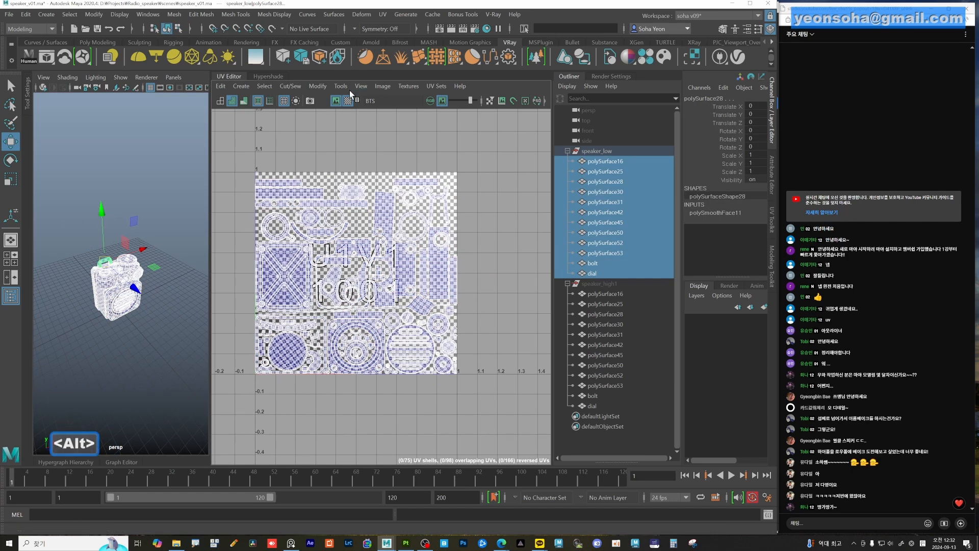
Review the shell and tile padding in the Layout UVs options without applying them, and examine the shells along the tile's outer edge
left_click(318, 86)
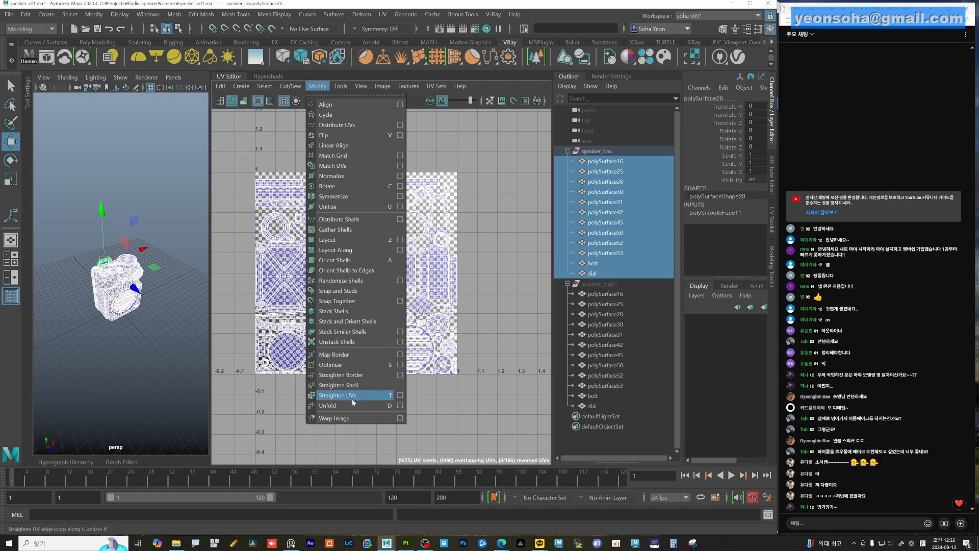
left_click(393, 240)
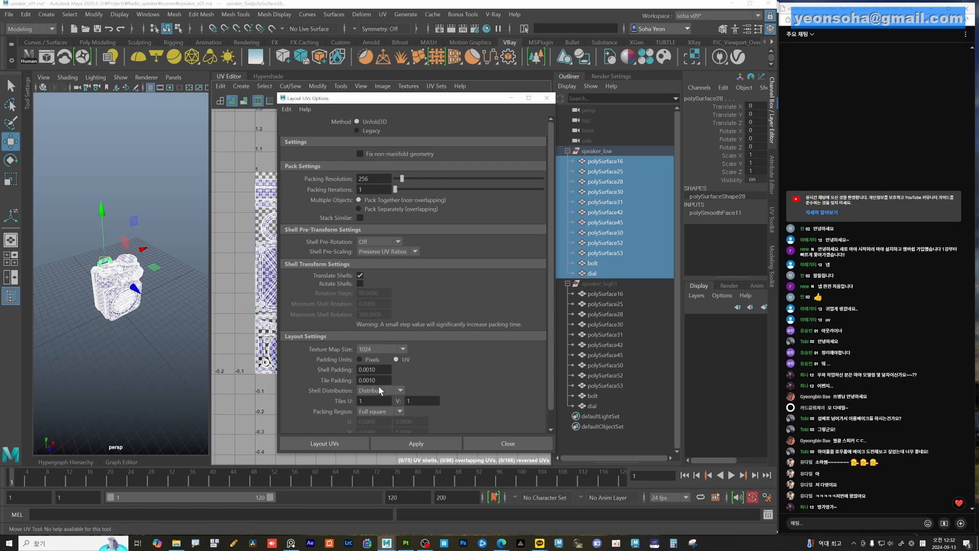
left_click(546, 98)
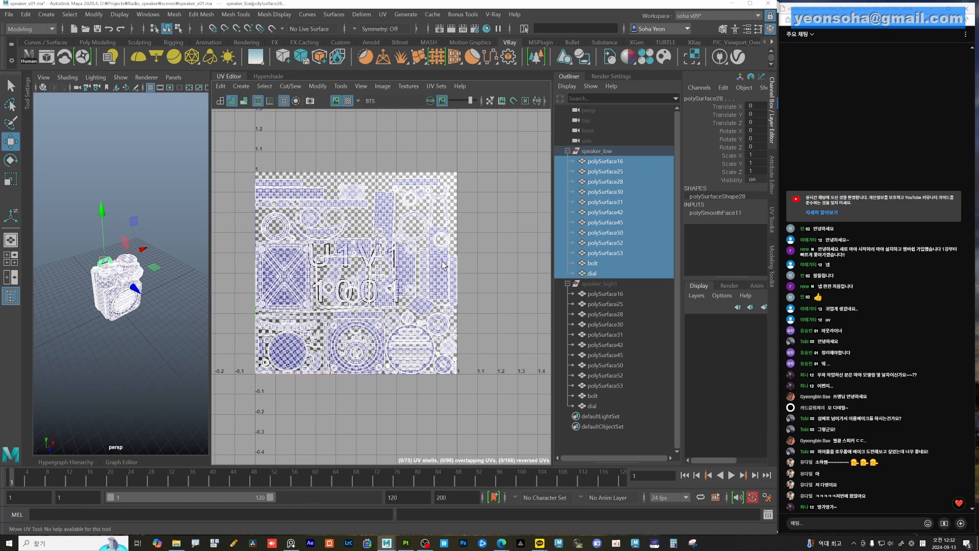
scroll(487, 291, "up", 2)
scroll(487, 291, "up", 6)
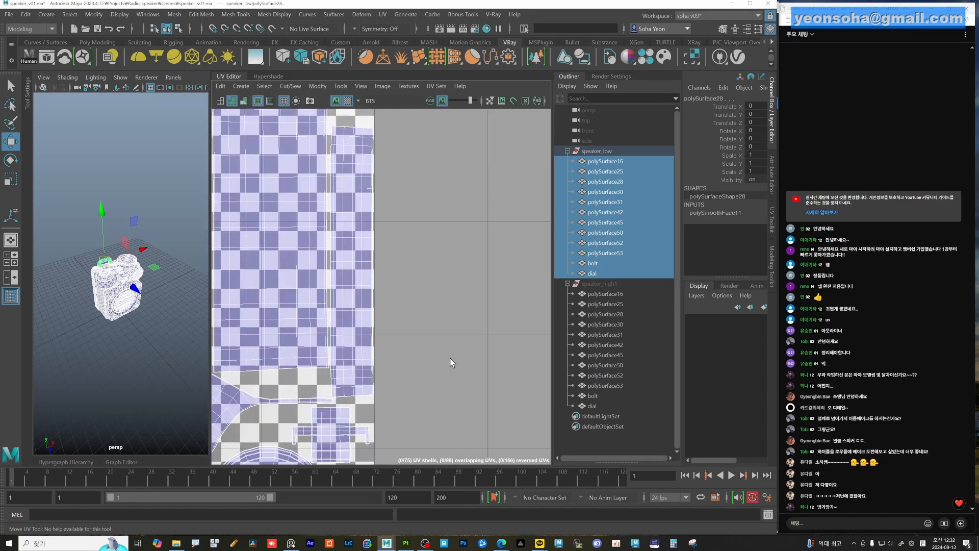
scroll(411, 354, "down", 8)
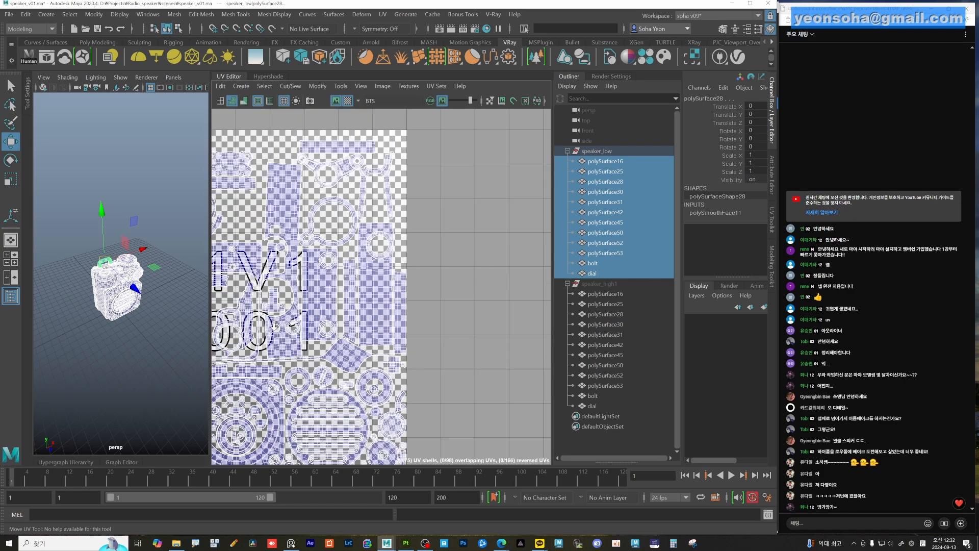
key("a")
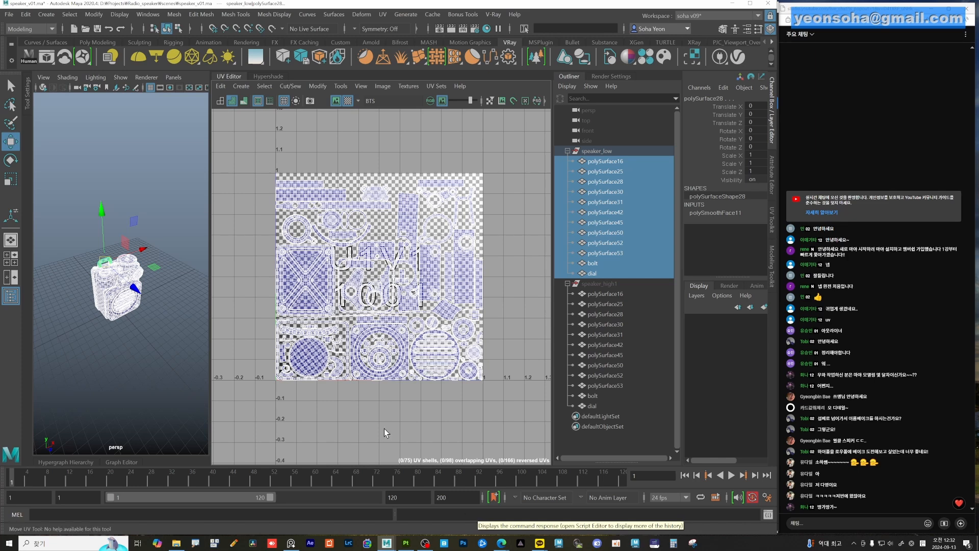
Widen the perspective view beside the UV Editor and examine the checker texture on the speaker's front and side
left_click_drag(212, 262, 285, 262)
left_click_drag(194, 321, 162, 309, "alt")
right_click_drag(192, 323, 214, 331, "alt")
middle_click_drag(214, 331, 234, 310, "alt")
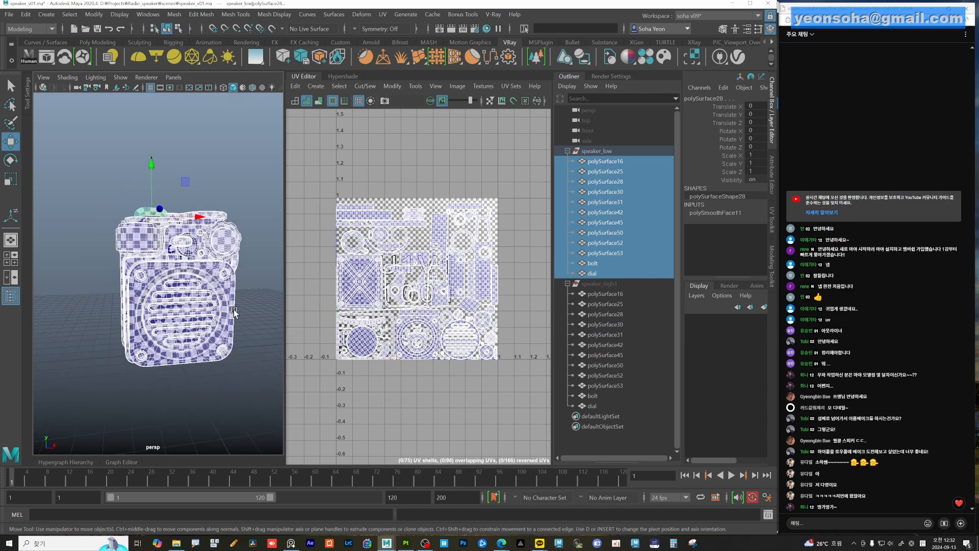
left_click_drag(204, 312, 236, 317, "alt")
middle_click_drag(236, 316, 221, 317, "alt")
right_click_drag(221, 317, 260, 321, "alt")
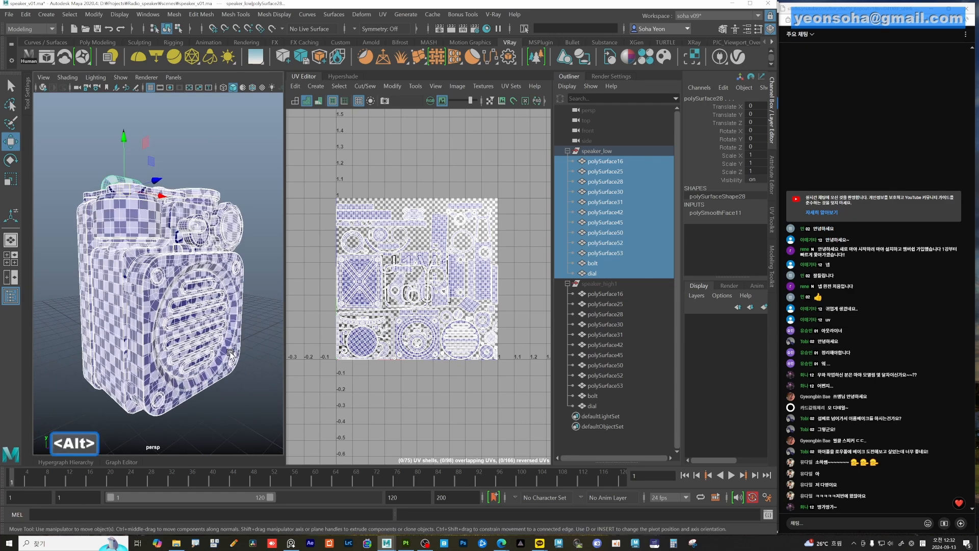
left_click_drag(231, 353, 221, 353, "alt")
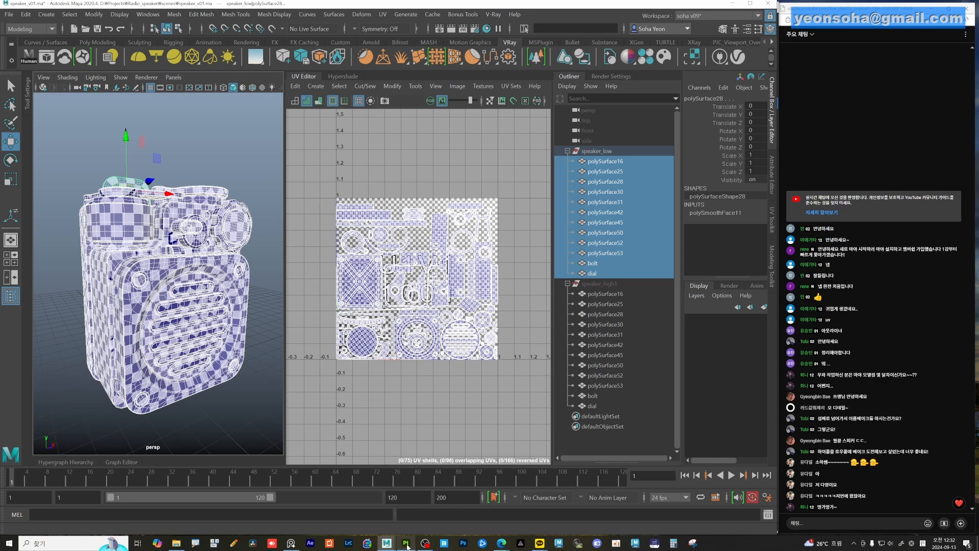
Switch to Substance 3D Painter, close the log and frame the whole speaker in the 3D view
left_click(407, 544)
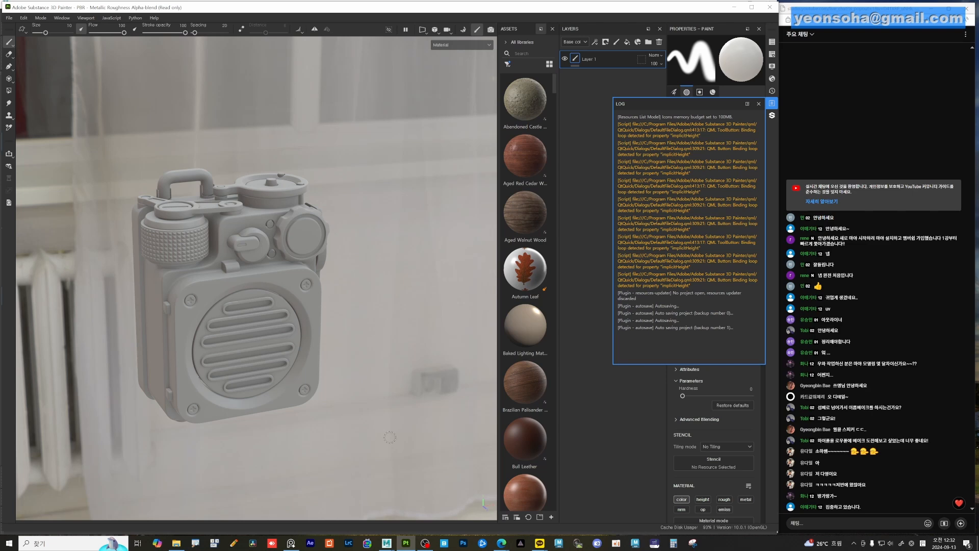
left_click_drag(430, 354, 336, 336, "alt")
right_click_drag(337, 336, 328, 343, "alt")
left_click_drag(328, 343, 341, 342, "alt")
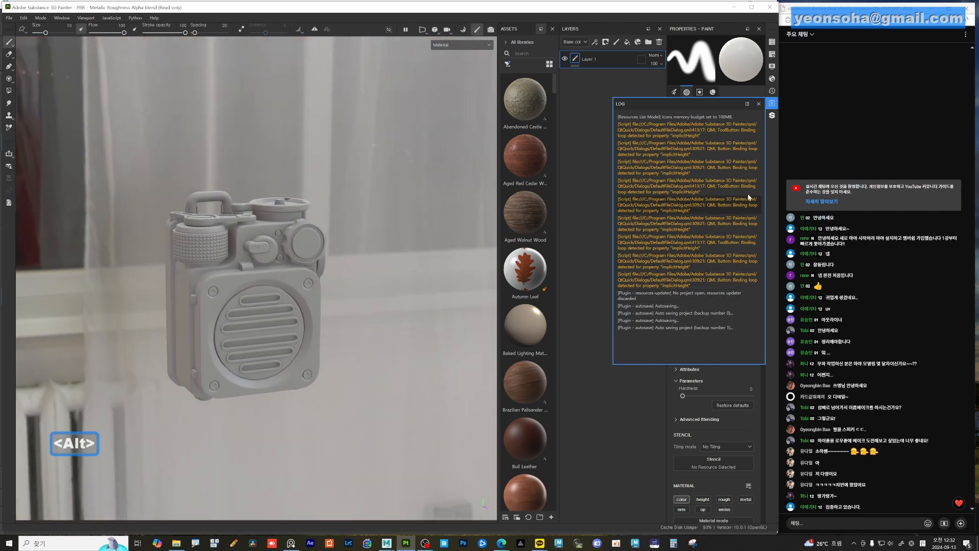
left_click(758, 103)
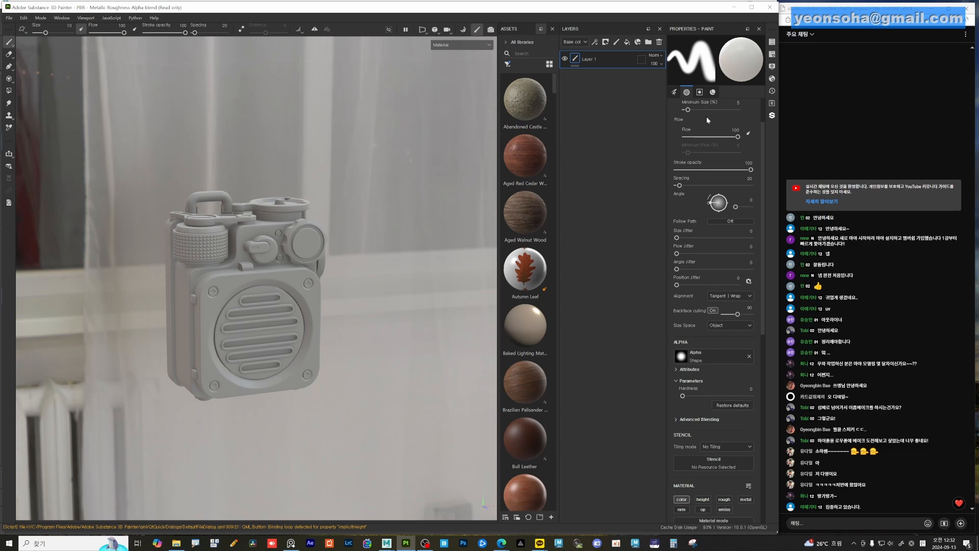
left_click_drag(205, 161, 288, 238, "alt")
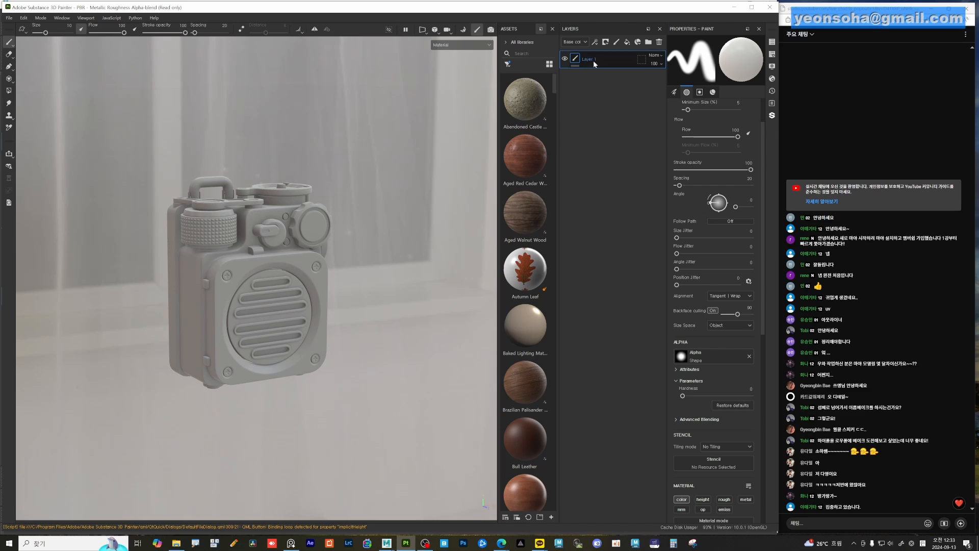
Replace the default paint layer with a new fill layer and frame the speaker's front
left_click(658, 42)
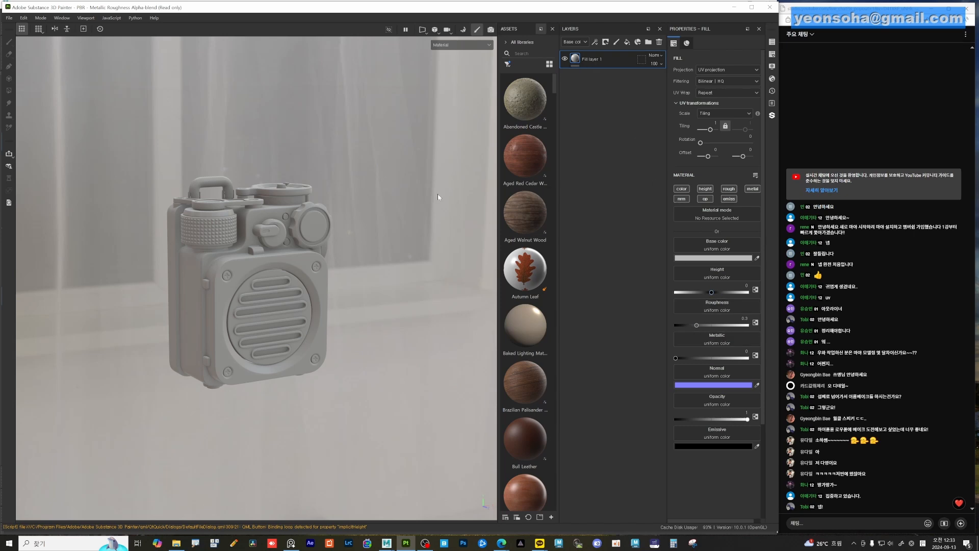
left_click_drag(313, 276, 260, 281, "alt")
middle_click_drag(260, 281, 248, 300, "alt")
right_click_drag(248, 301, 302, 265, "alt")
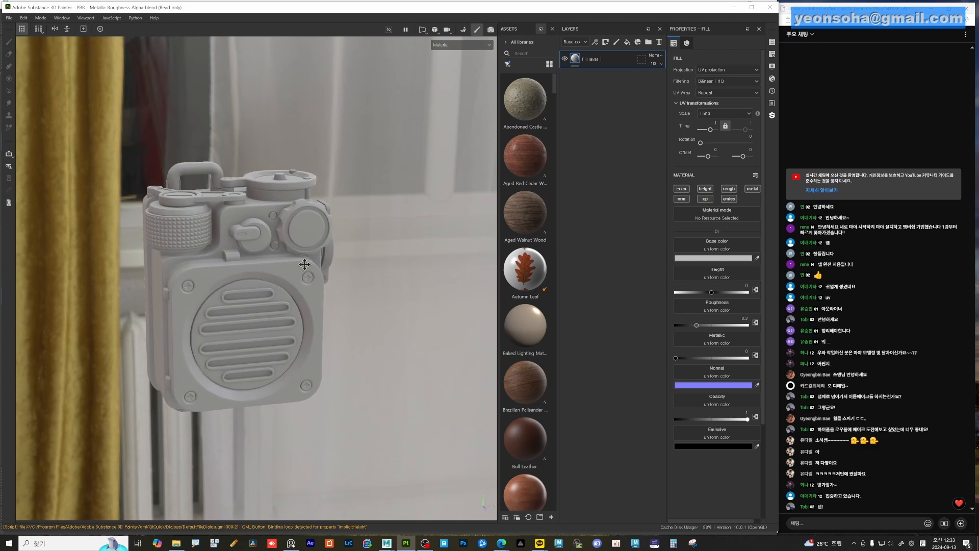
middle_click_drag(301, 265, 296, 252, "alt")
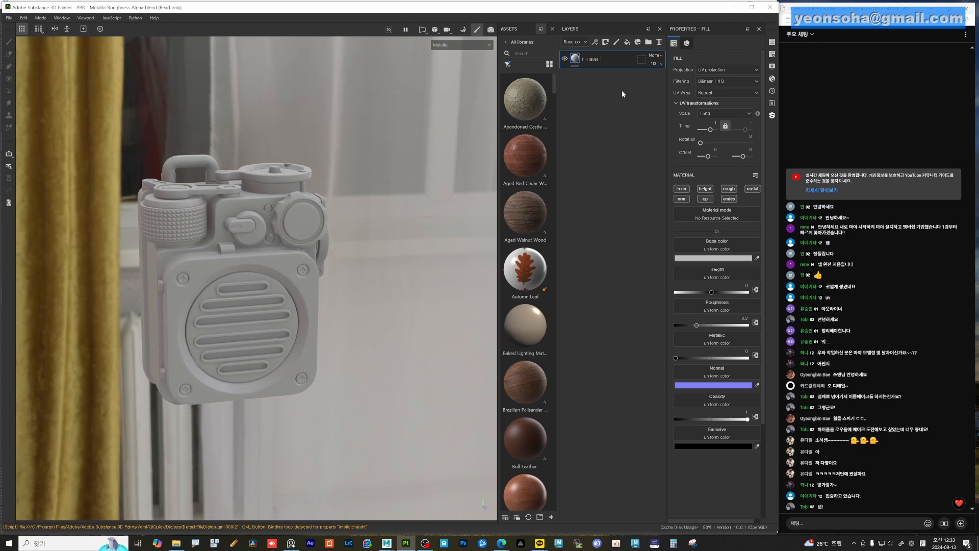
Bring up the reference image board over the painting workspace and enlarge its window to show more speaker photos
left_click(291, 542)
mouse_move(508, 346)
right_mouse_down()
mouse_move(497, 228)
mouse_move(501, 241)
right_mouse_up()
scroll(484, 246, "down", 10)
scroll(484, 246, "down", 5)
middle_click_drag(484, 246, 514, 170)
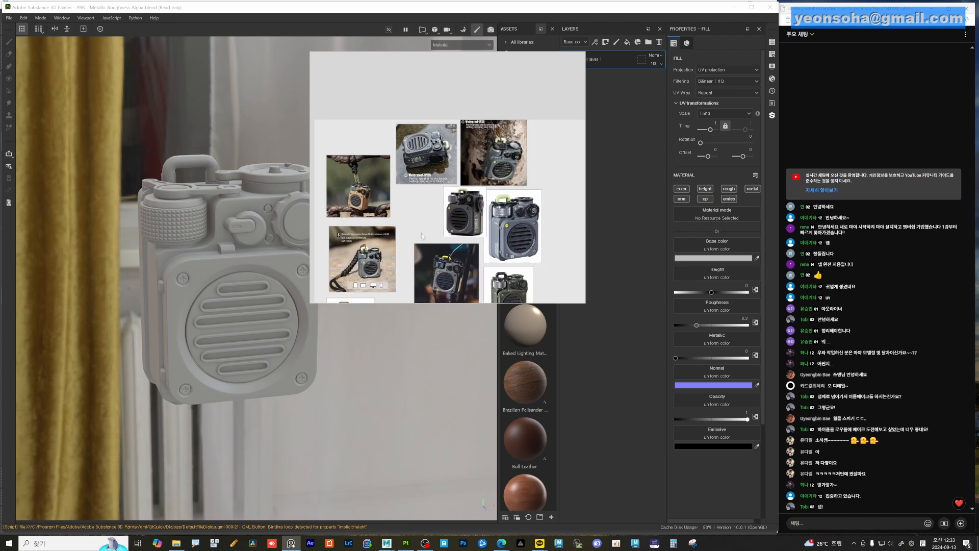
middle_click_drag(446, 260, 426, 163)
scroll(473, 241, "down", 3)
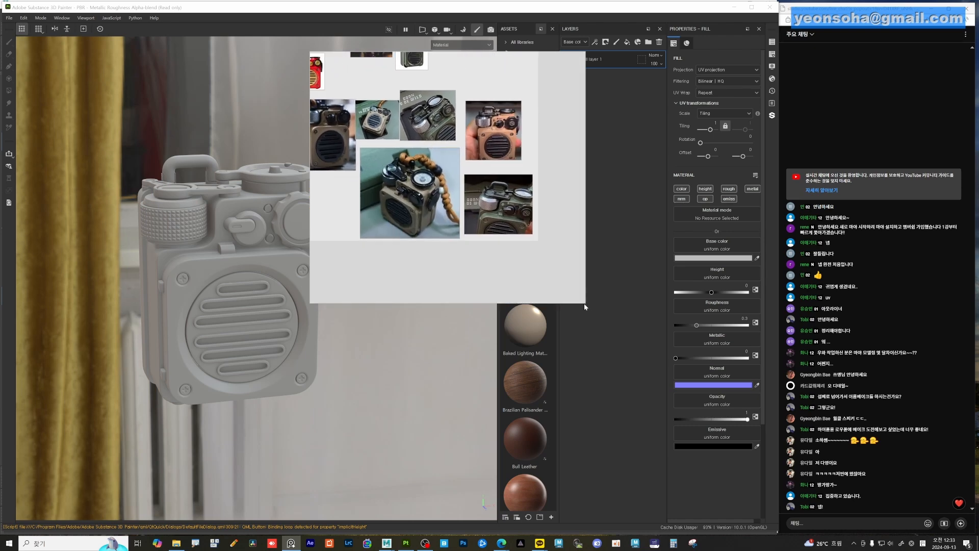
left_click_drag(584, 306, 659, 412)
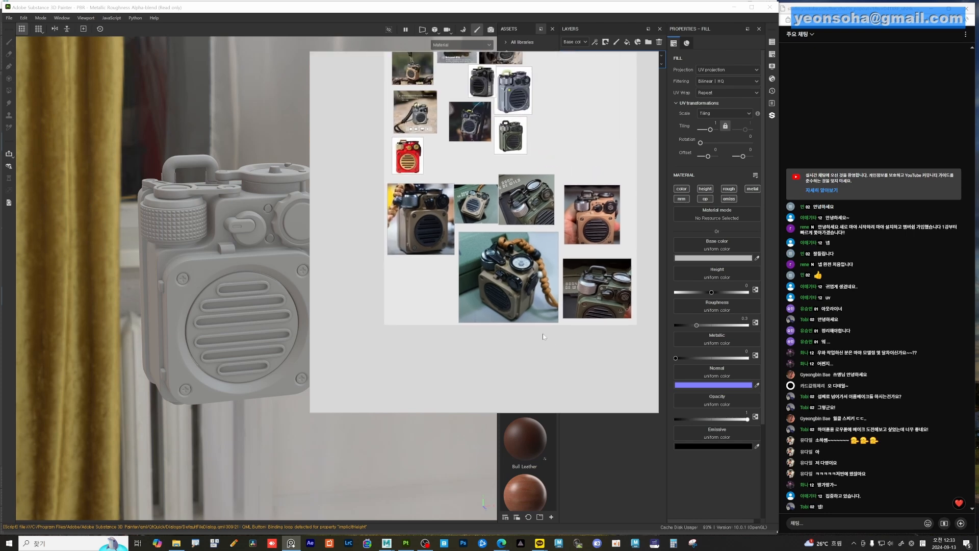
Examine the close-up reference photos of the tan and green speakers for their body and dial materials
scroll(524, 305, "up", 10)
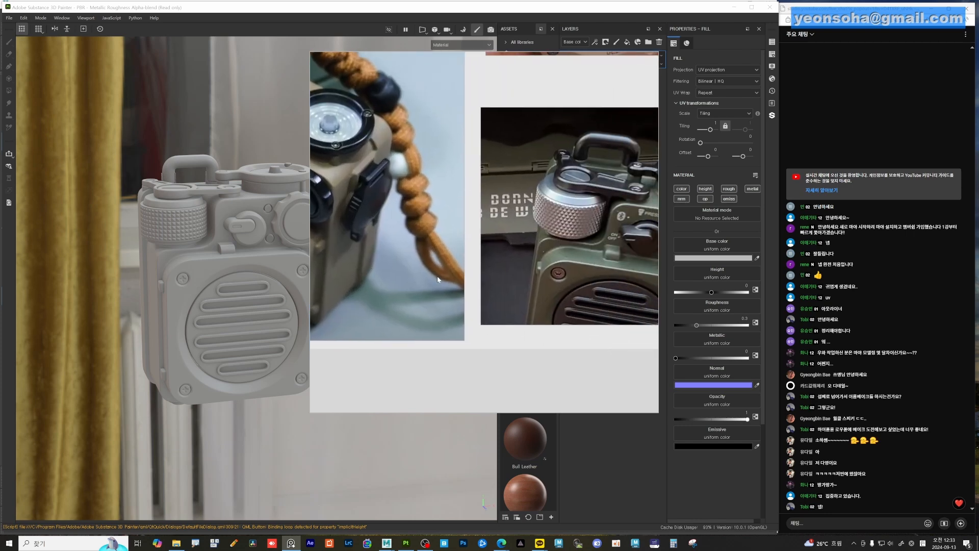
middle_click_drag(341, 202, 533, 294)
scroll(464, 277, "down", 4)
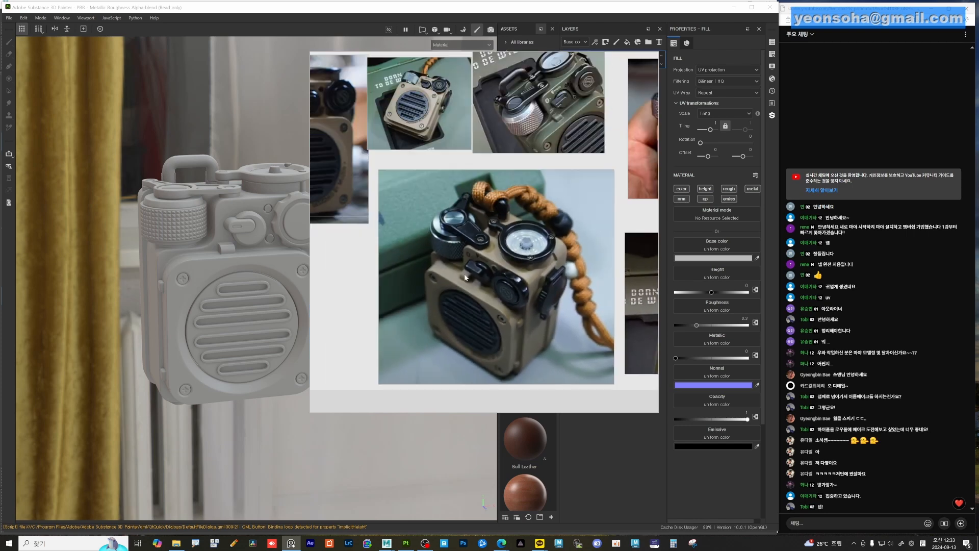
middle_click_drag(338, 168, 430, 233)
middle_click_drag(331, 97, 456, 258)
scroll(457, 257, "down", 2)
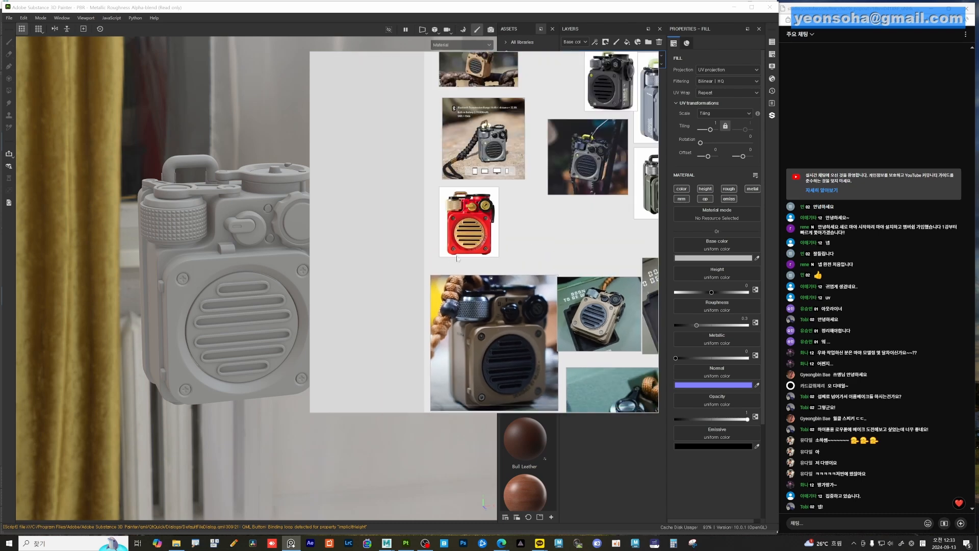
Compare the blue-grey, black, green and red-and-gold colour variants of the speaker on the reference board
middle_click_drag(533, 173, 458, 277)
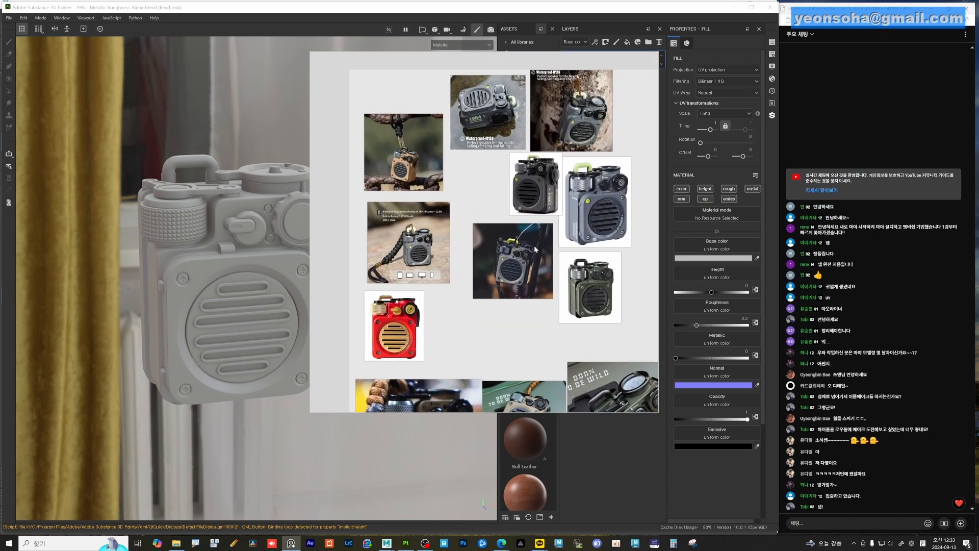
scroll(535, 246, "up", 3)
middle_click_drag(610, 203, 564, 240)
scroll(565, 239, "up", 4)
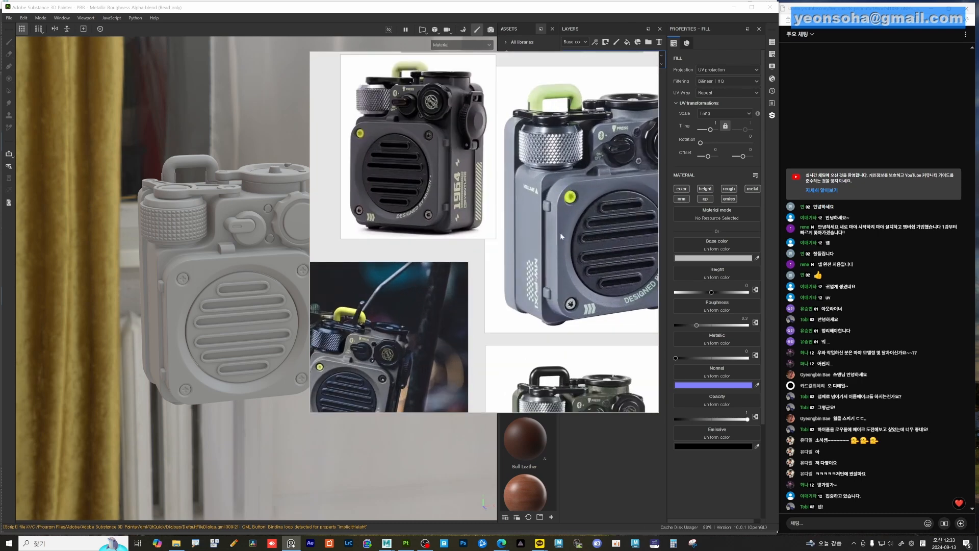
scroll(568, 268, "down", 3)
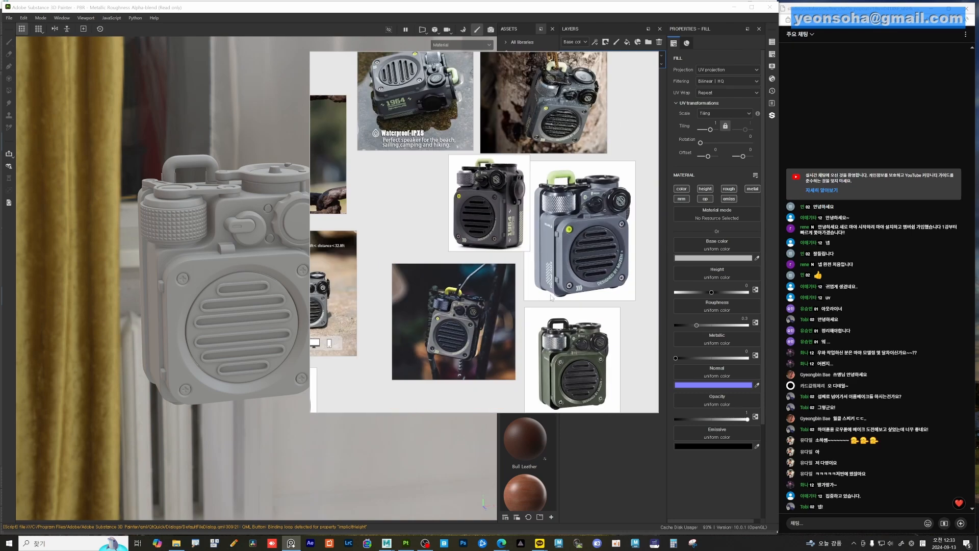
middle_click_drag(531, 355, 471, 278)
scroll(502, 286, "down", 3)
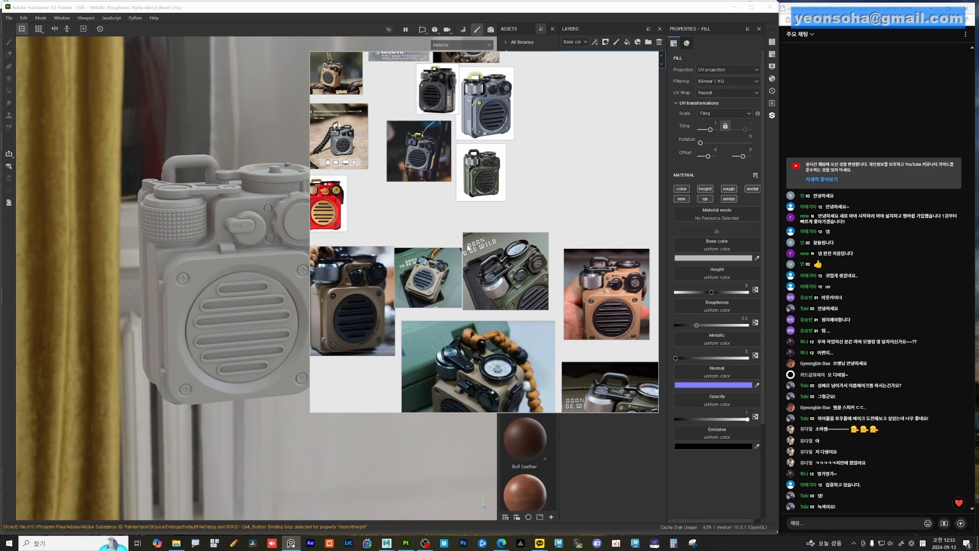
scroll(468, 248, "down", 3)
scroll(432, 242, "up", 5)
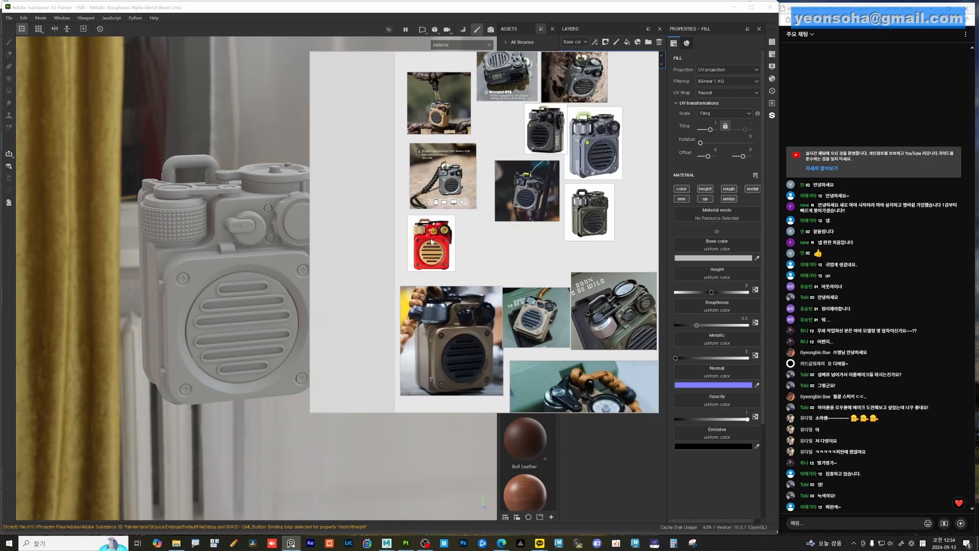
scroll(432, 242, "up", 5)
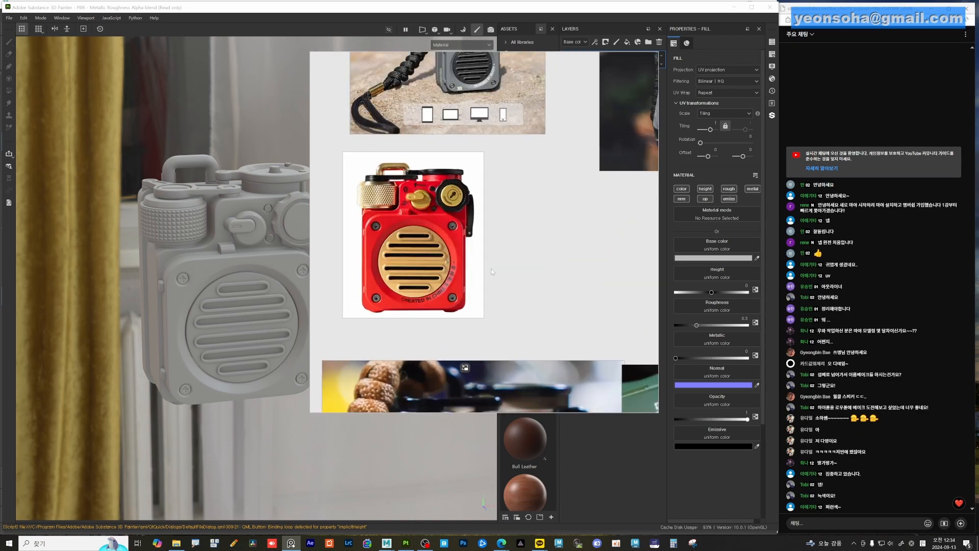
scroll(492, 271, "down", 5)
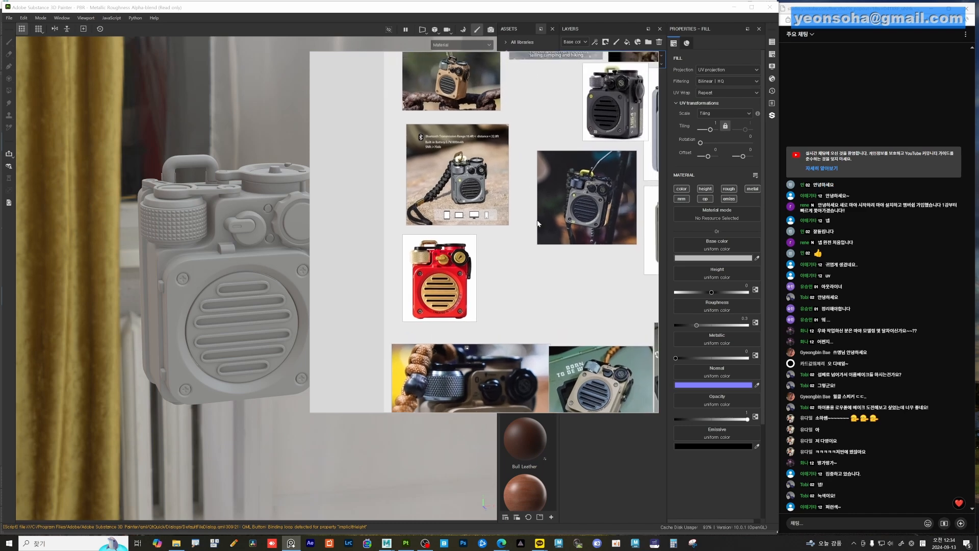
Examine the green speaker photo on the reference board and place the board beside the model
middle_click_drag(501, 259, 468, 313)
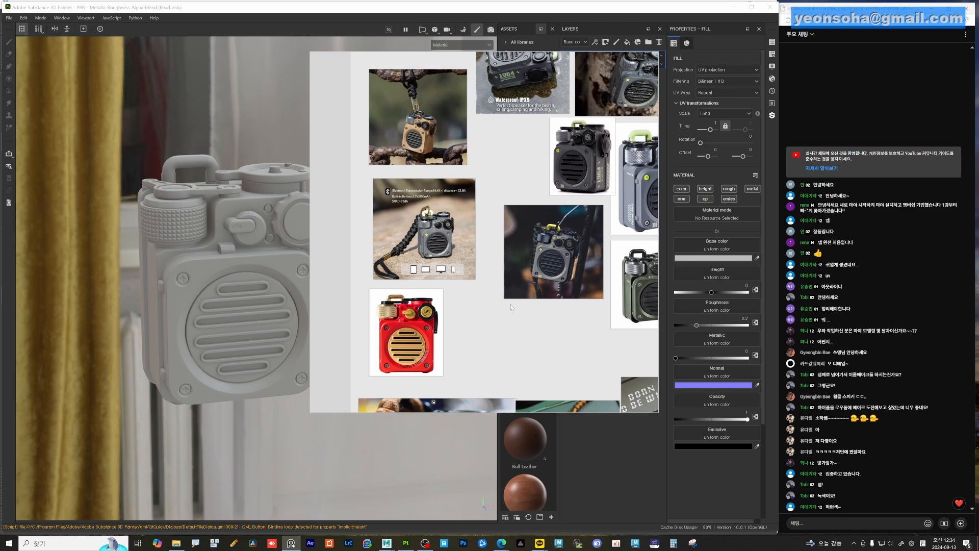
right_click_drag(540, 211, 472, 312)
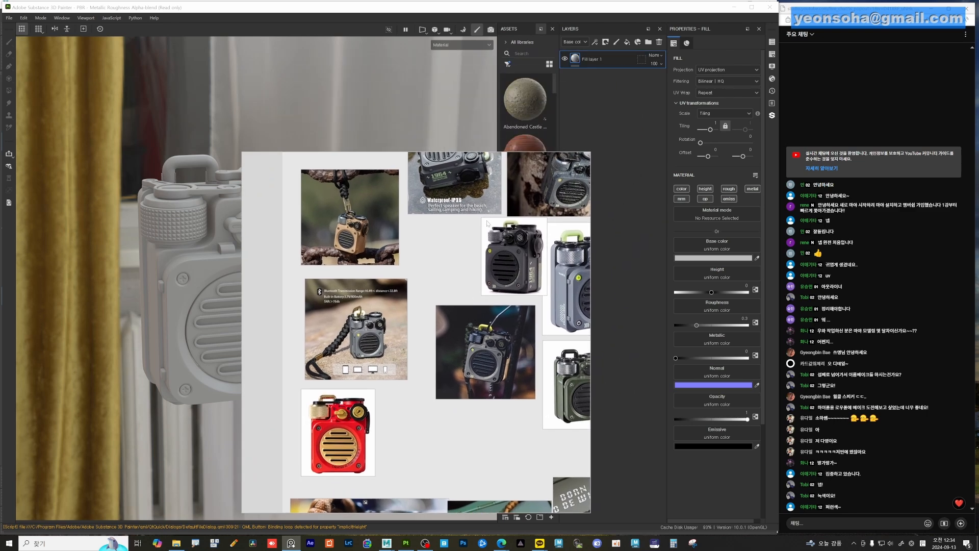
right_click_drag(487, 224, 449, 550)
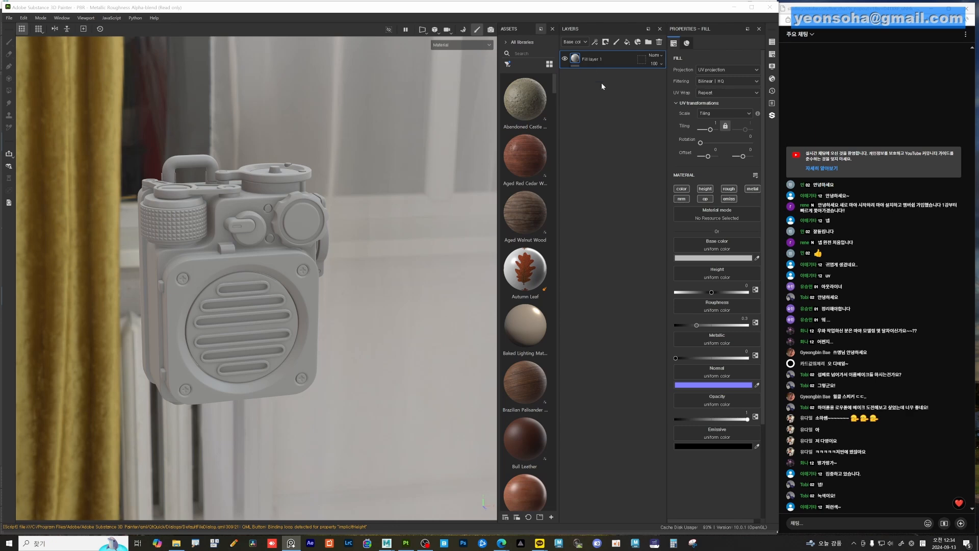
mouse_move(551, 550)
right_mouse_down()
mouse_move(470, 321)
mouse_move(465, 339)
right_mouse_up()
middle_click_drag(489, 375, 364, 378)
scroll(461, 377, "up", 4)
middle_click_drag(449, 298, 439, 357)
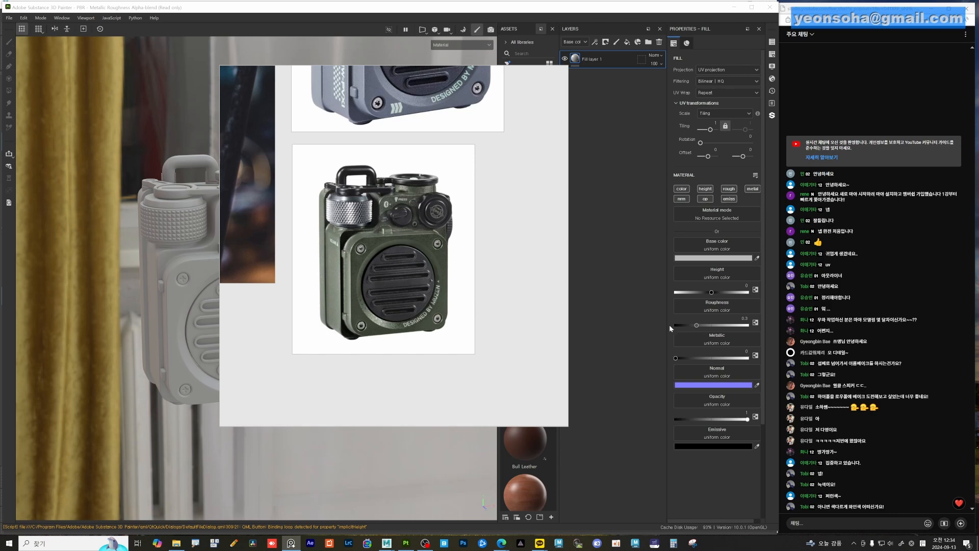
right_click_drag(483, 196, 581, 259)
scroll(459, 275, "down", 3)
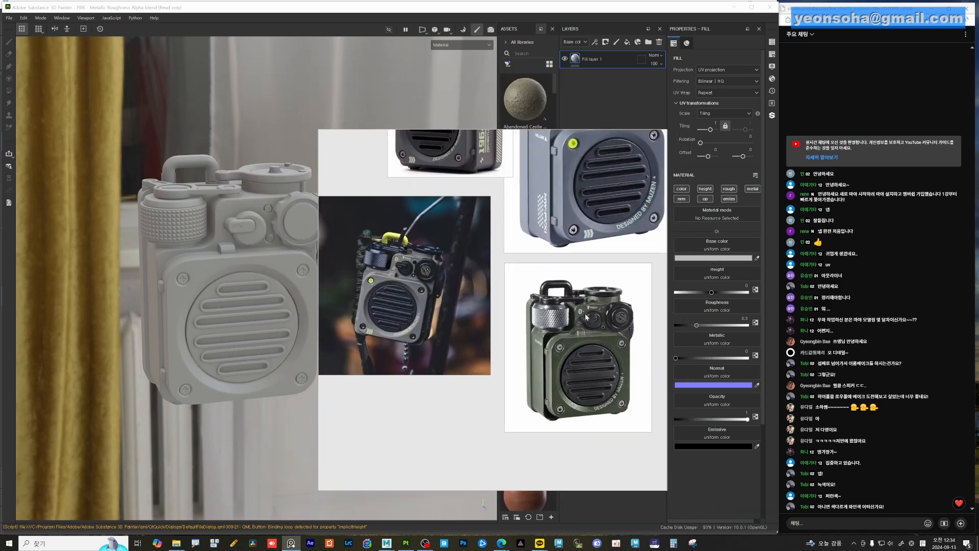
Sample the red body of the red-and-gold speaker photo as the fill layer's base color
middle_click_drag(357, 283, 492, 314)
middle_click_drag(354, 392, 433, 331)
scroll(421, 335, "up", 4)
right_click_drag(541, 319, 464, 276)
left_click(712, 259)
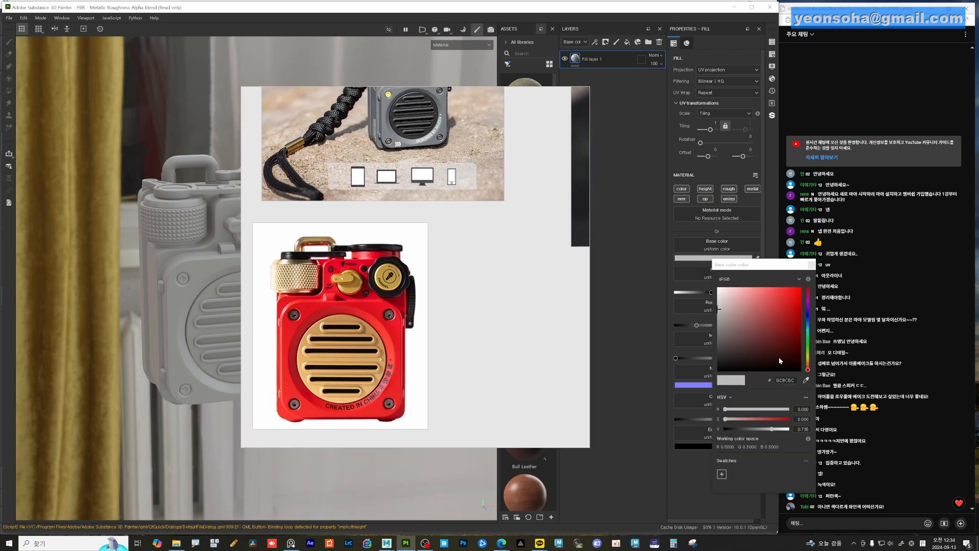
left_click(806, 380)
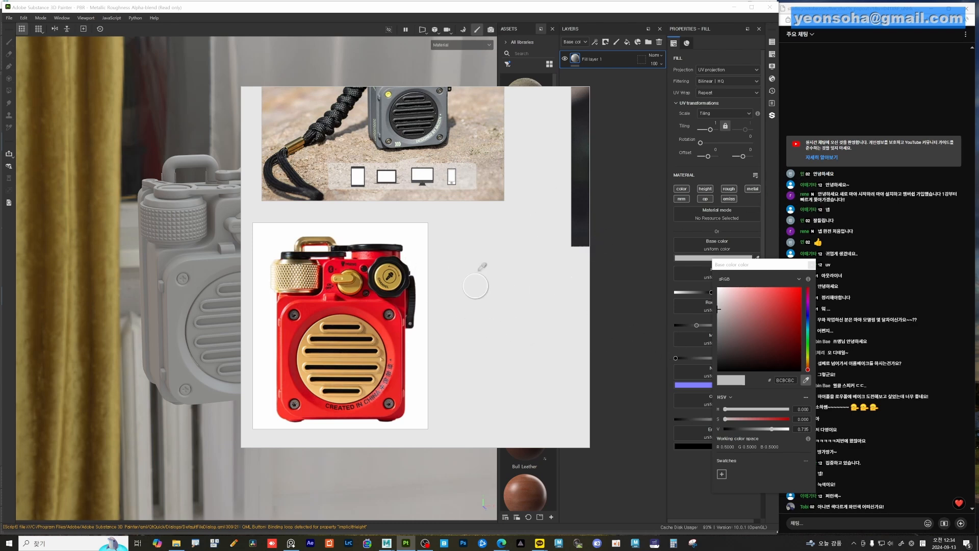
left_click(338, 303)
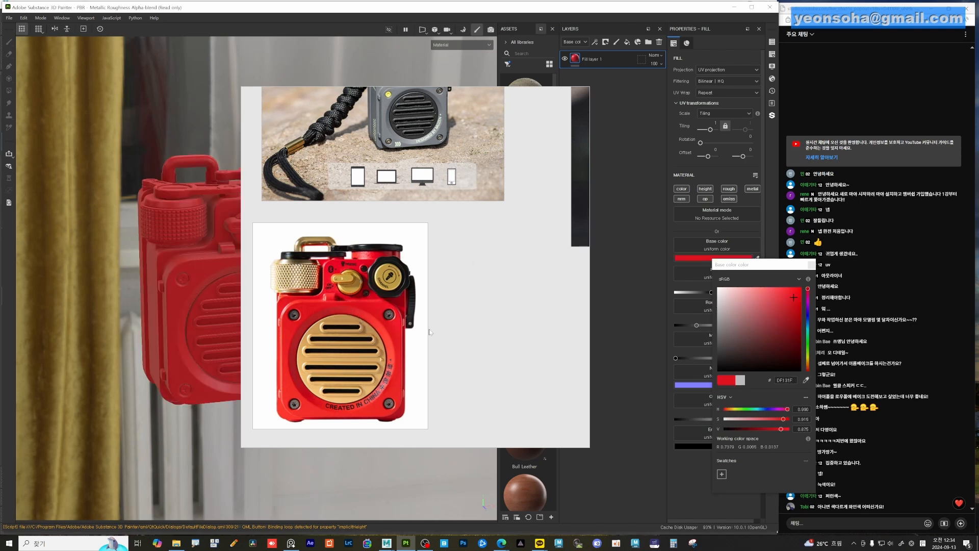
Try a grey base color sampled from the grey speaker photo, then resample the red speaker's body
left_click(806, 380)
left_click(447, 126)
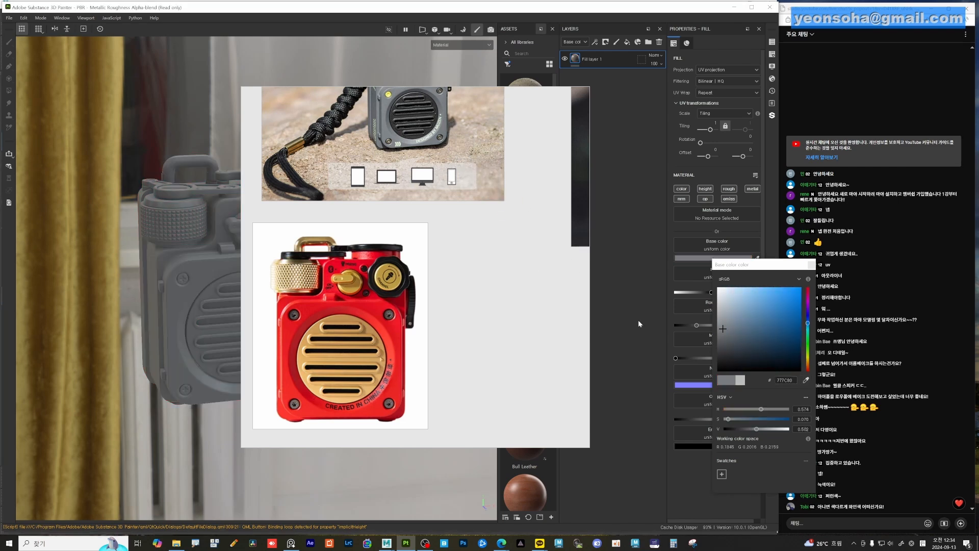
left_click(806, 380)
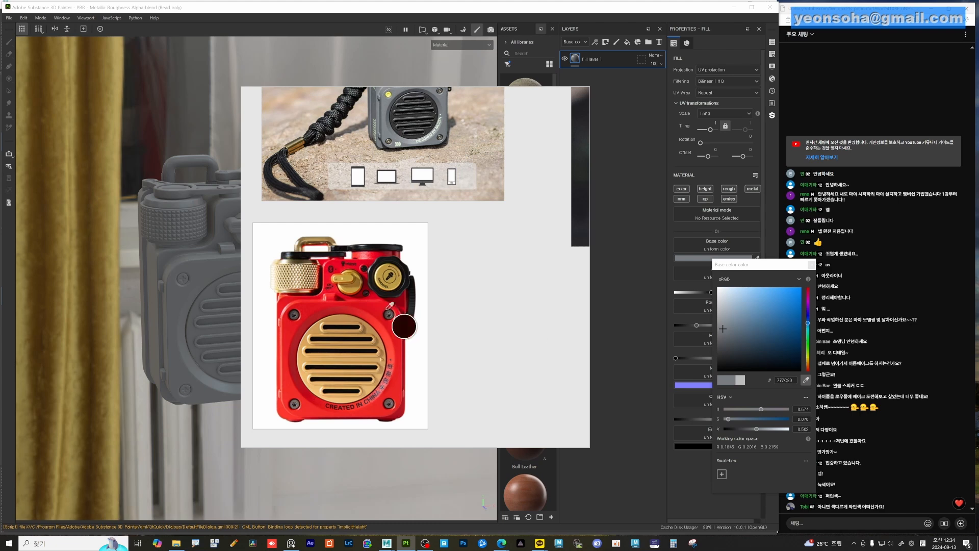
left_click(375, 304)
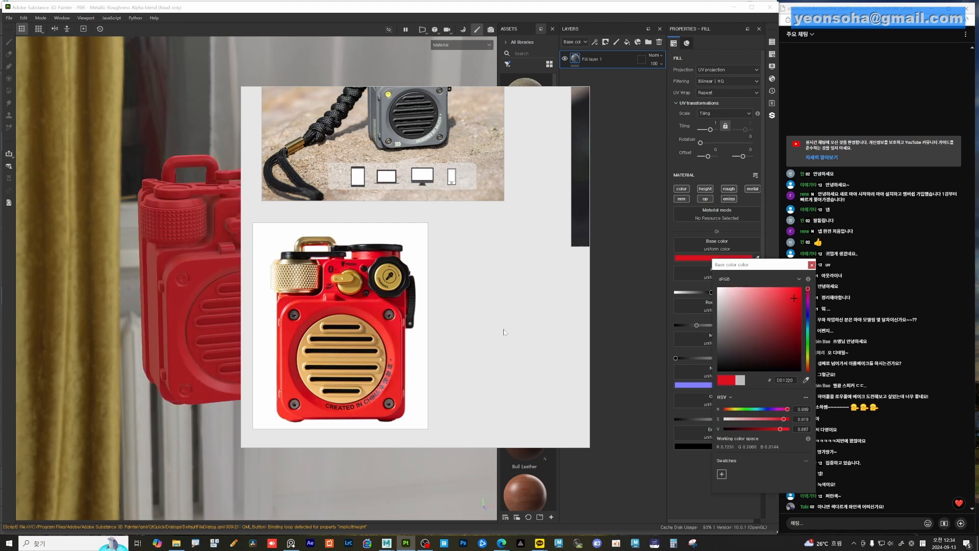
left_click(812, 266)
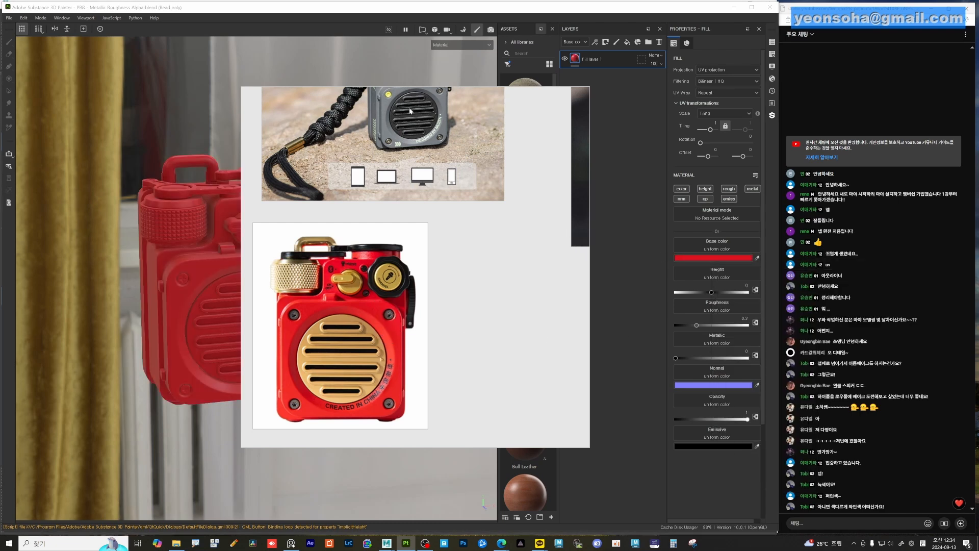
Show the green speaker photo on the reference board and sample its dark green as the fill's base color
left_click_drag(411, 101, 437, 289)
right_click_drag(437, 289, 433, 317)
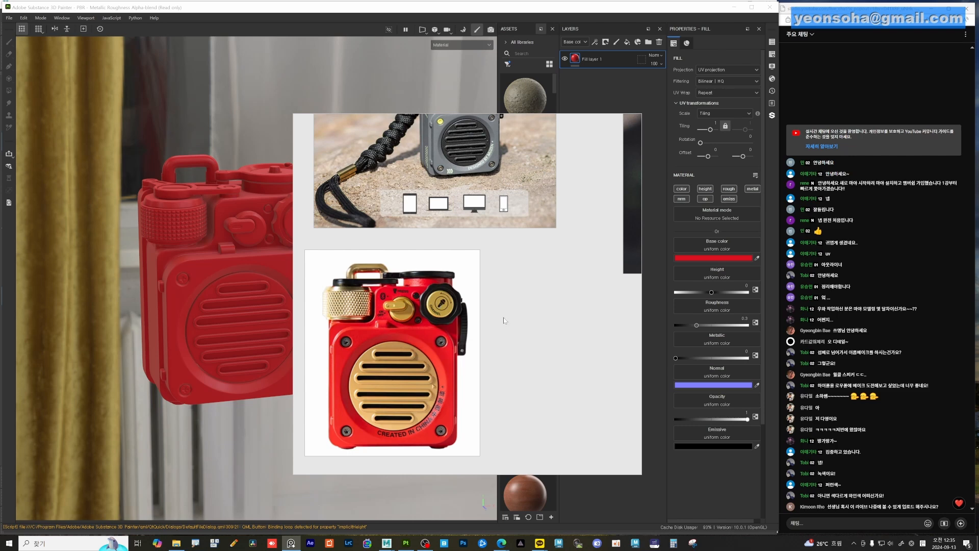
scroll(503, 317, "down", 3)
middle_click_drag(525, 333, 546, 370)
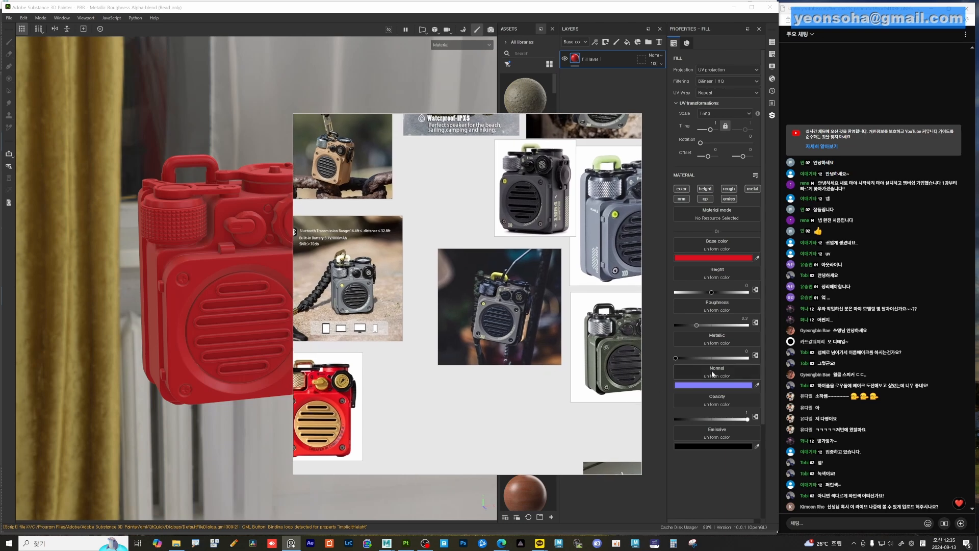
middle_click_drag(571, 339, 486, 322)
left_click(714, 258)
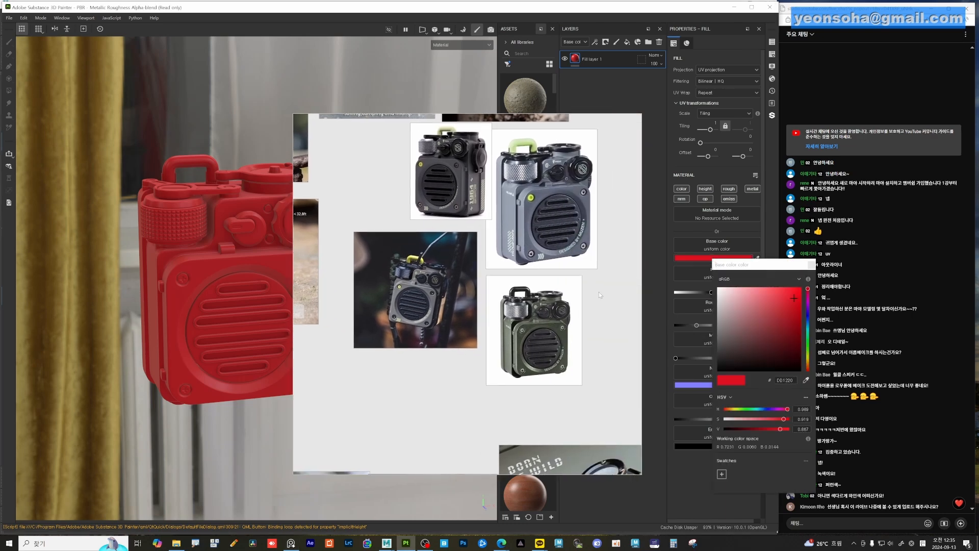
left_click(806, 380)
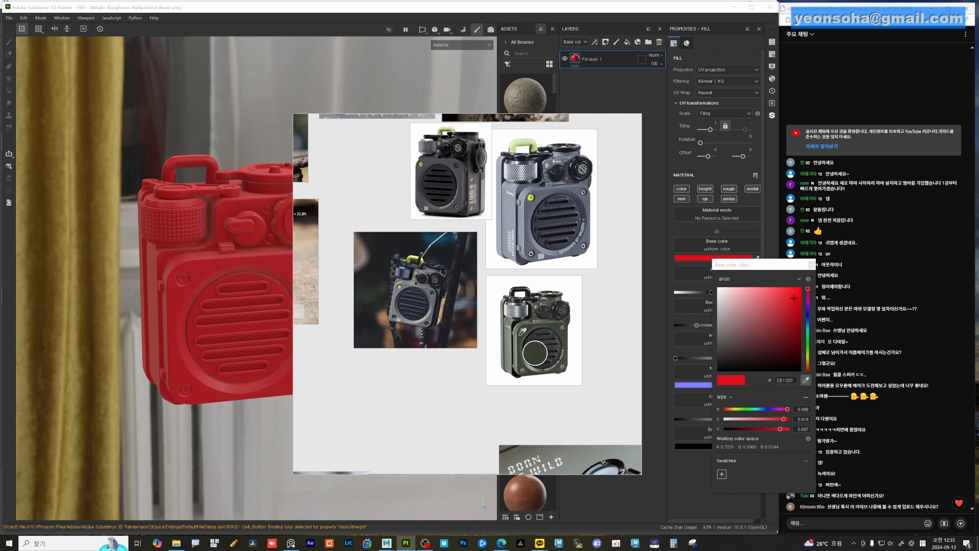
left_click(534, 353)
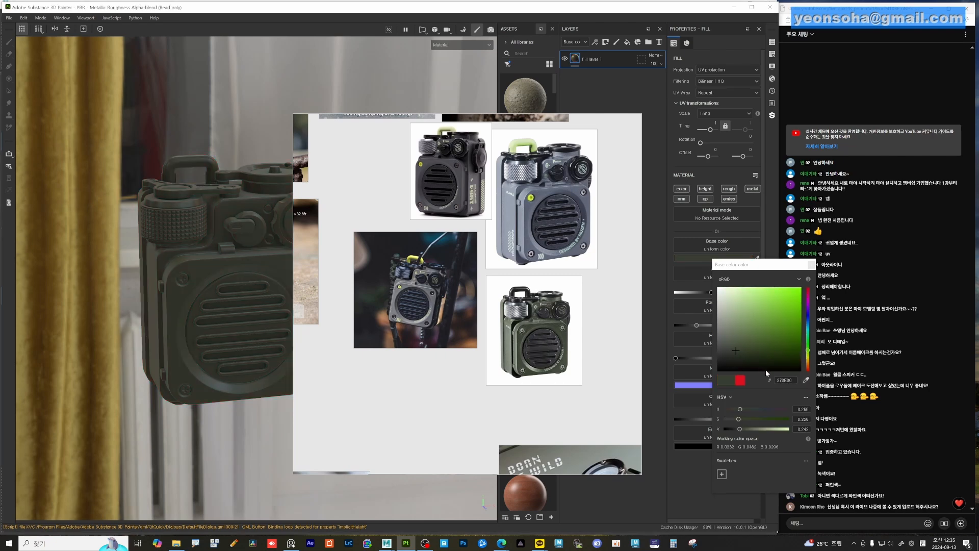
Resample a lighter grey-green from the green speaker photo and adjust it to a darker, more saturated green
left_click(805, 380)
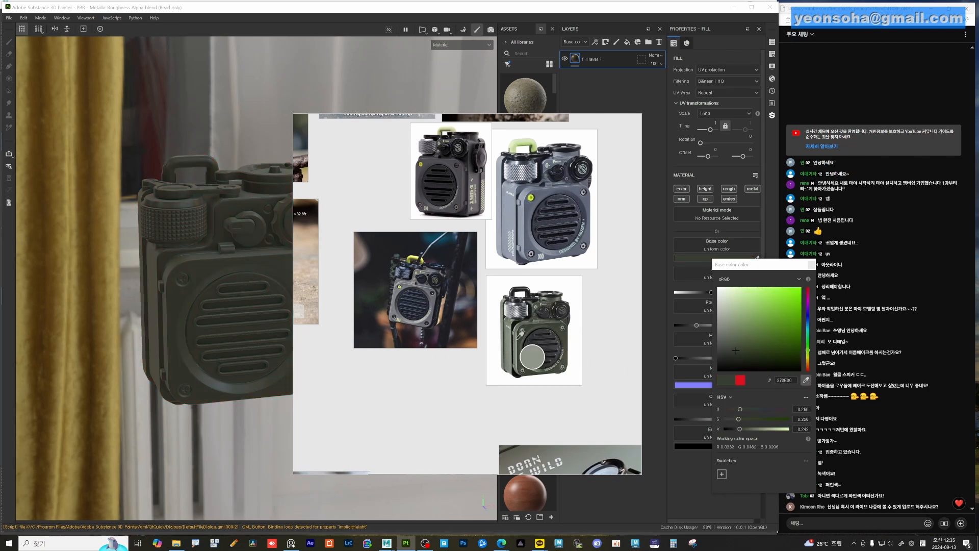
left_click(531, 358)
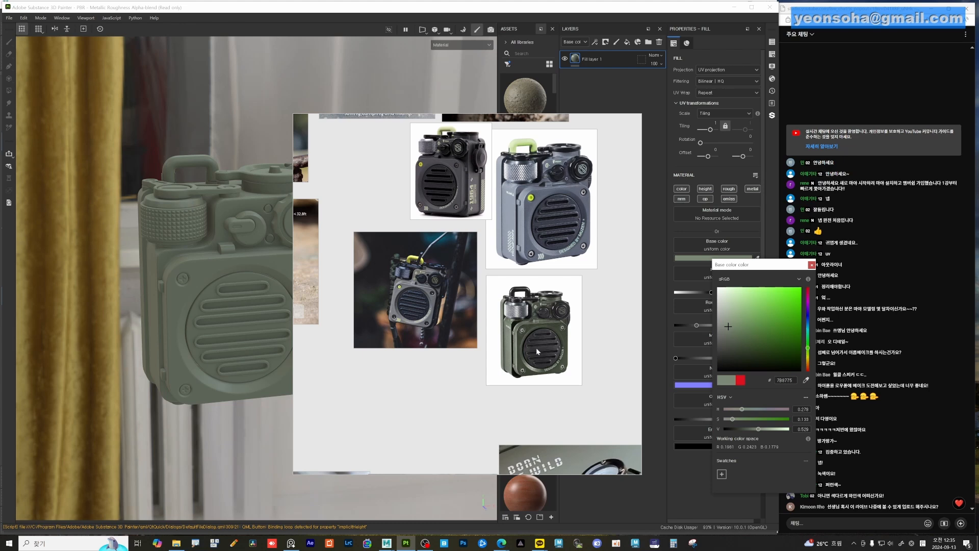
left_click_drag(728, 328, 735, 332)
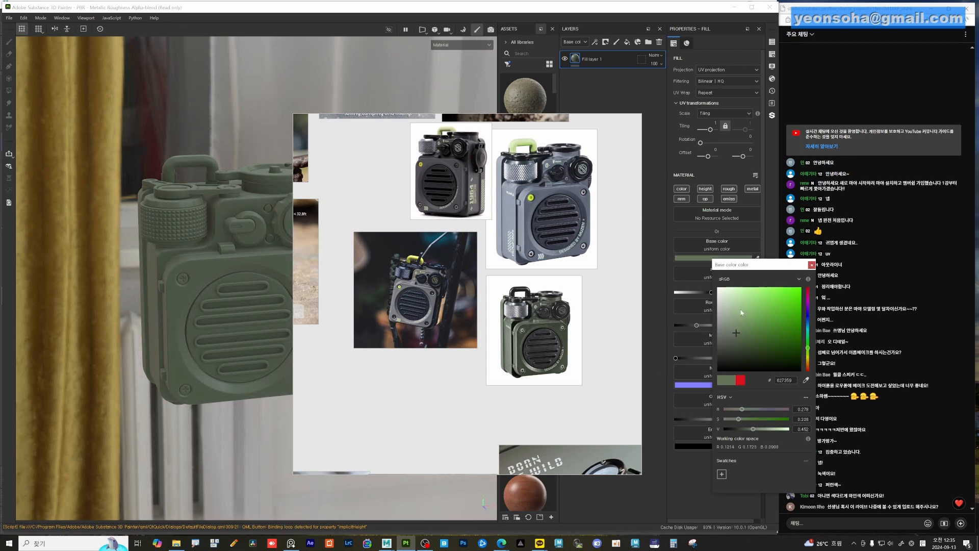
left_click(811, 265)
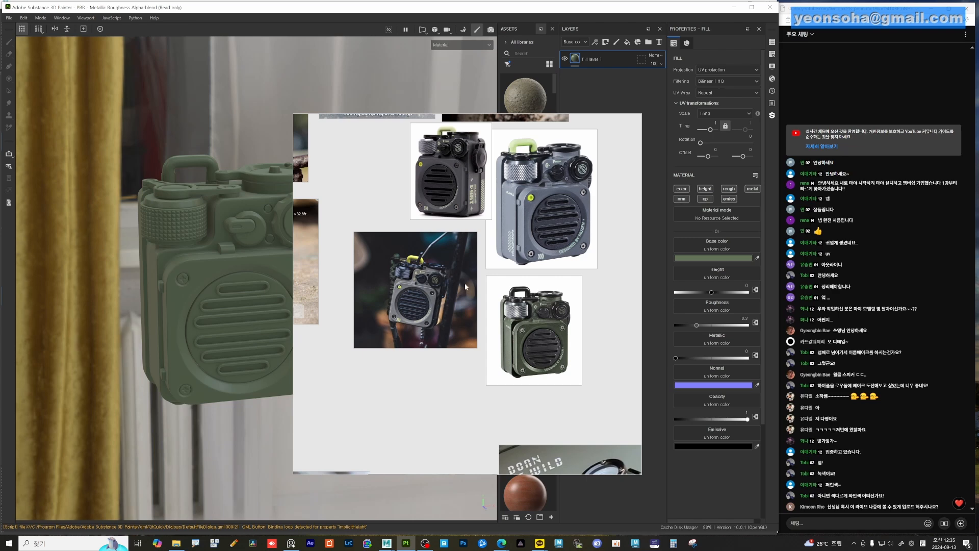
Compare the green-filled model's front with the enlarged green speaker photo on the reference board
right_click_drag(505, 195, 538, 169)
scroll(573, 321, "up", 3)
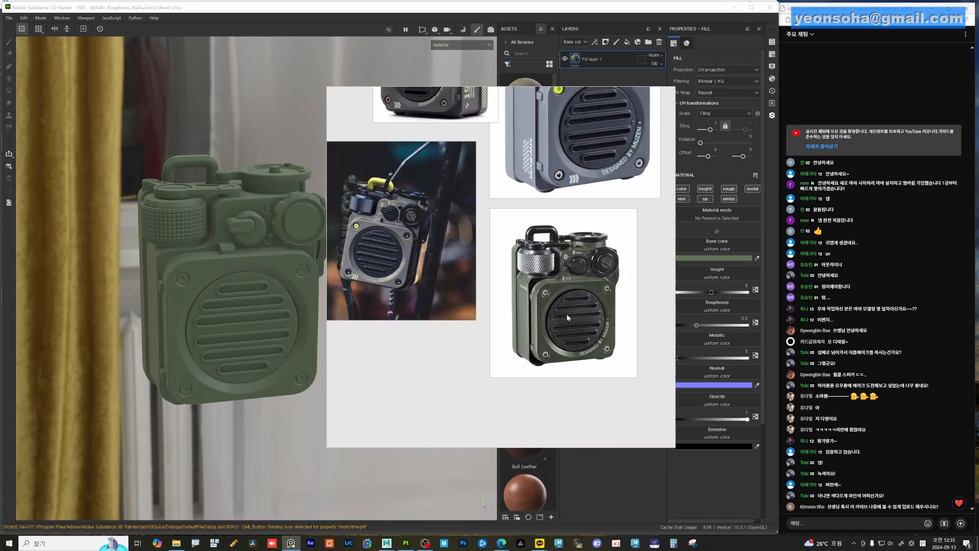
left_click_drag(270, 283, 232, 263, "alt")
middle_click_drag(232, 263, 216, 270, "alt")
right_click_drag(216, 270, 247, 251, "alt")
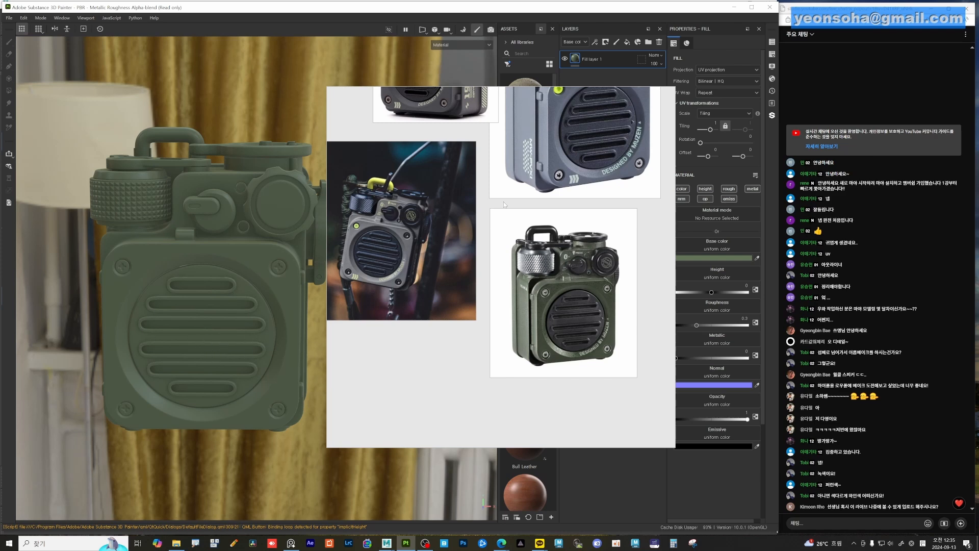
right_click_drag(554, 138, 539, 179)
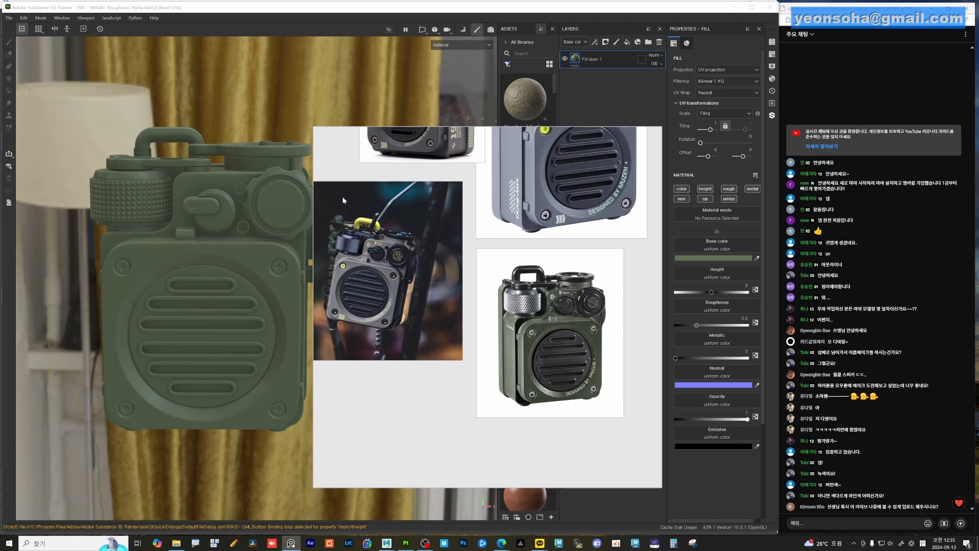
Move the reference board out of the way and rename the fill layer to body_green
right_click_drag(343, 197, 92, 550)
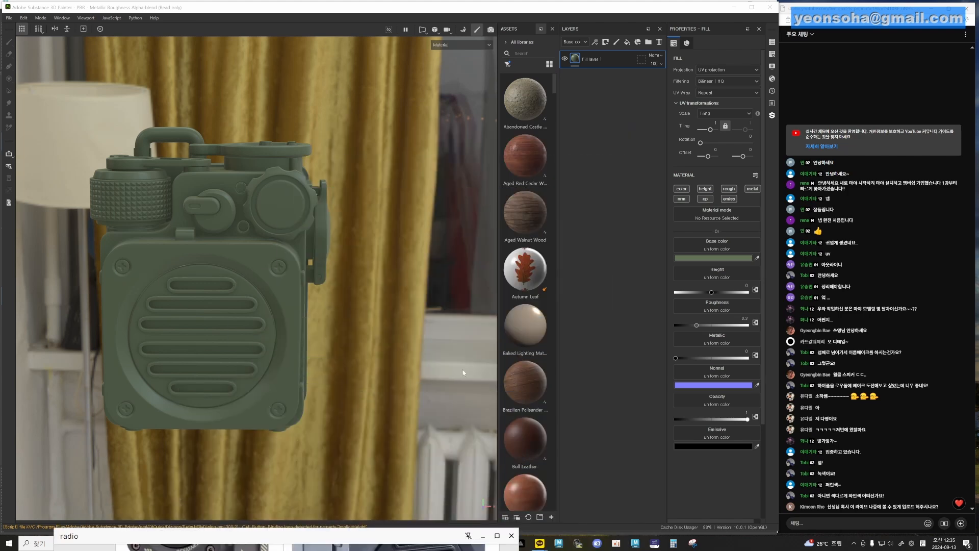
double_click(594, 58)
type("b")
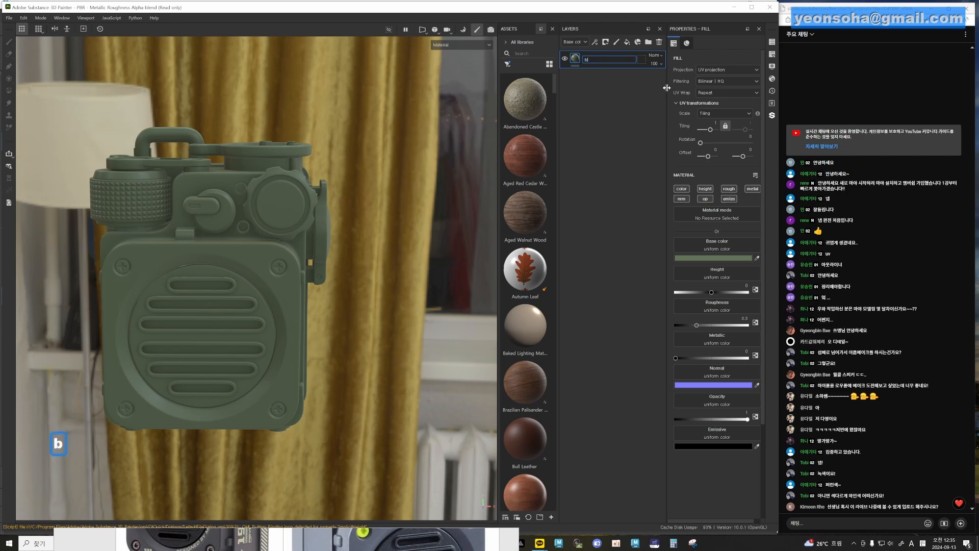
type("ody_green")
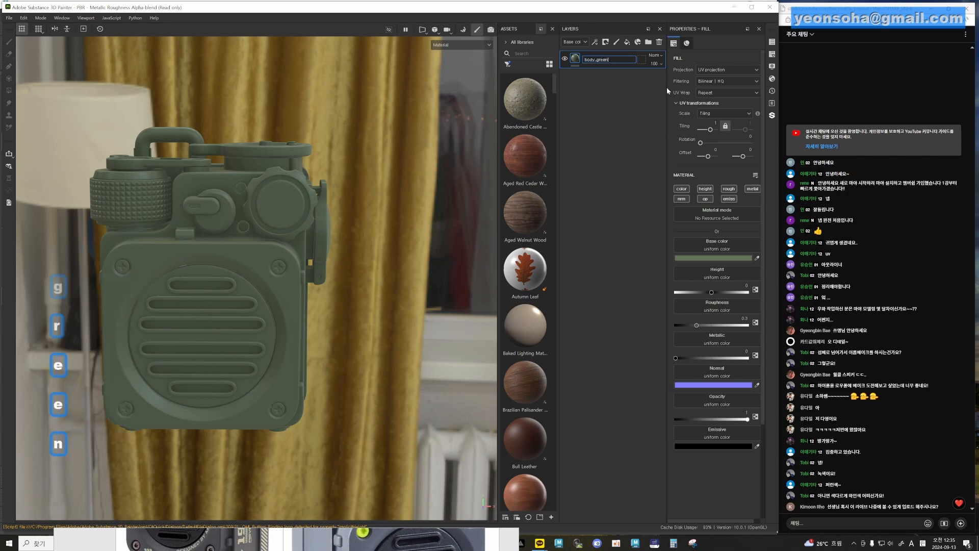
key("Return")
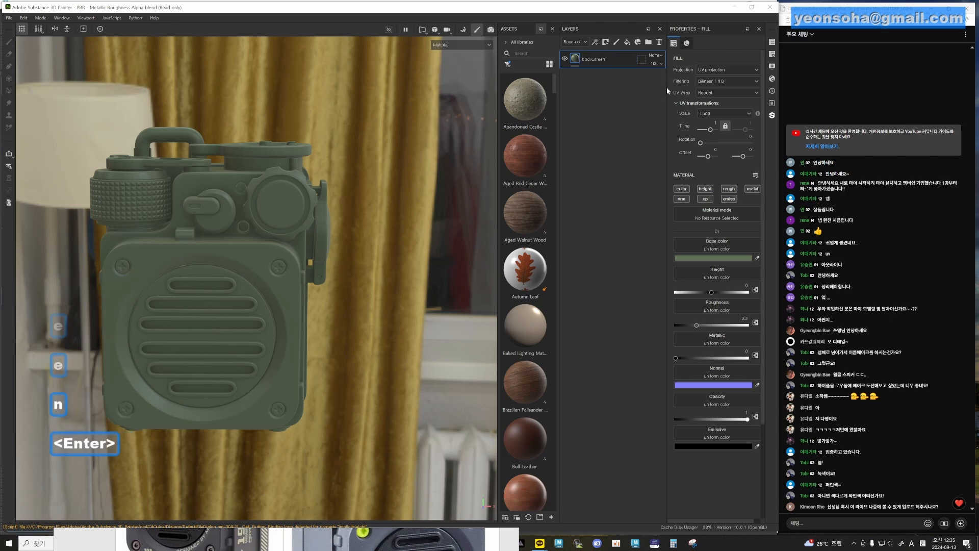
left_click_drag(345, 279, 314, 305, "alt")
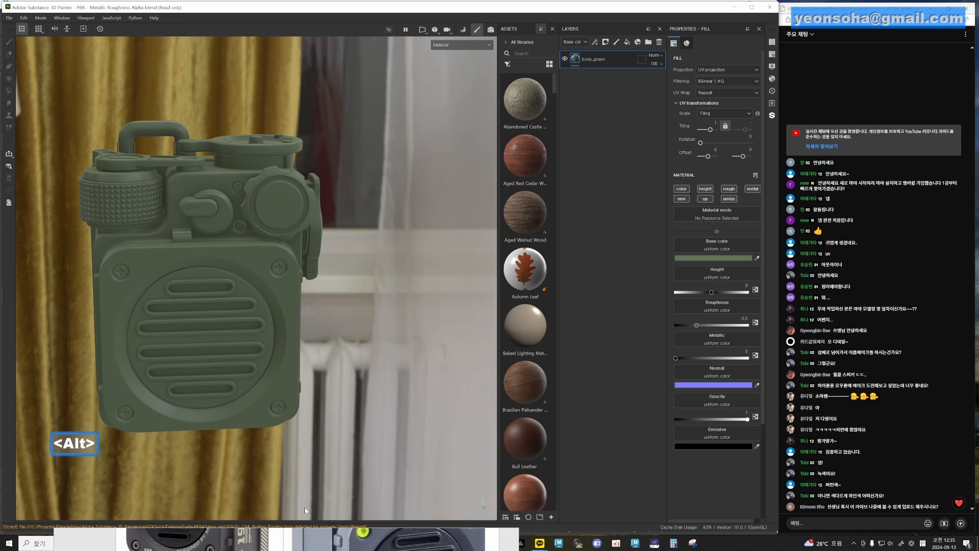
Bring back the reference board and survey the full collection of speaker photos beside the model
key("alt+Tab")
scroll(559, 241, "down", 3)
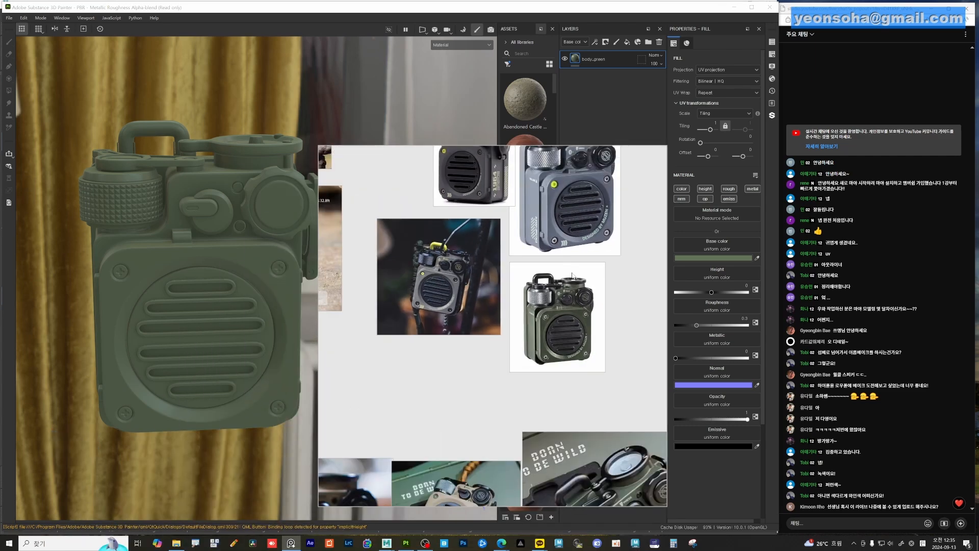
scroll(603, 280, "down", 2)
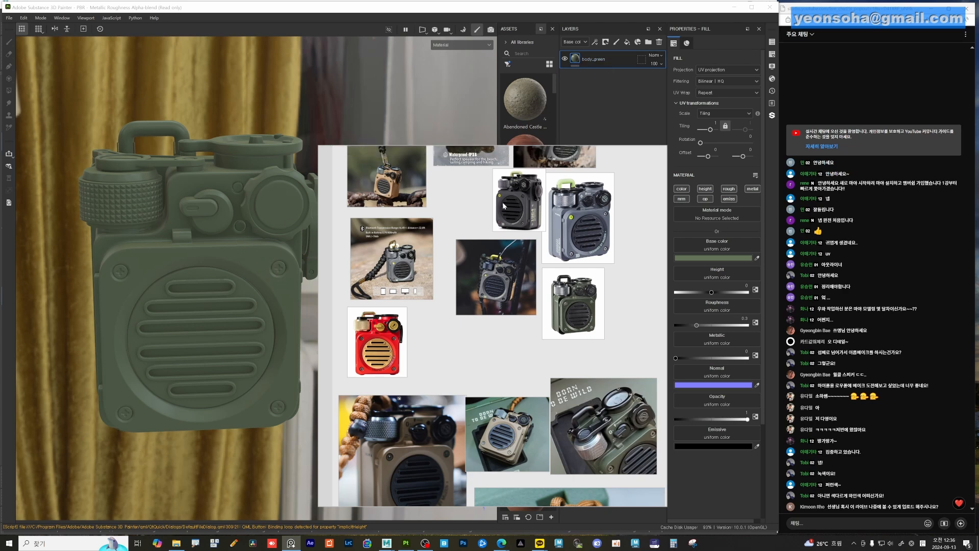
left_click_drag(546, 235, 531, 240)
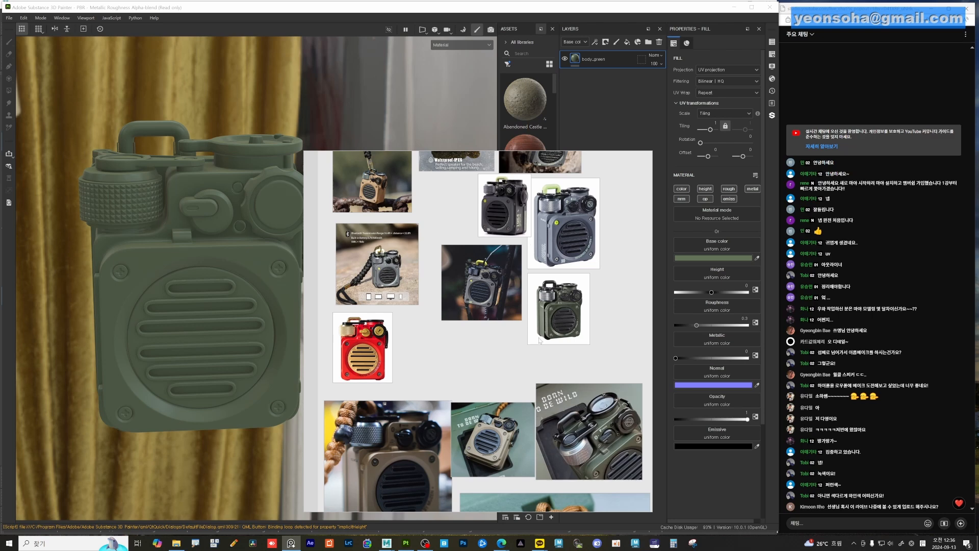
right_click_drag(483, 255, 481, 222)
scroll(482, 224, "down", 4)
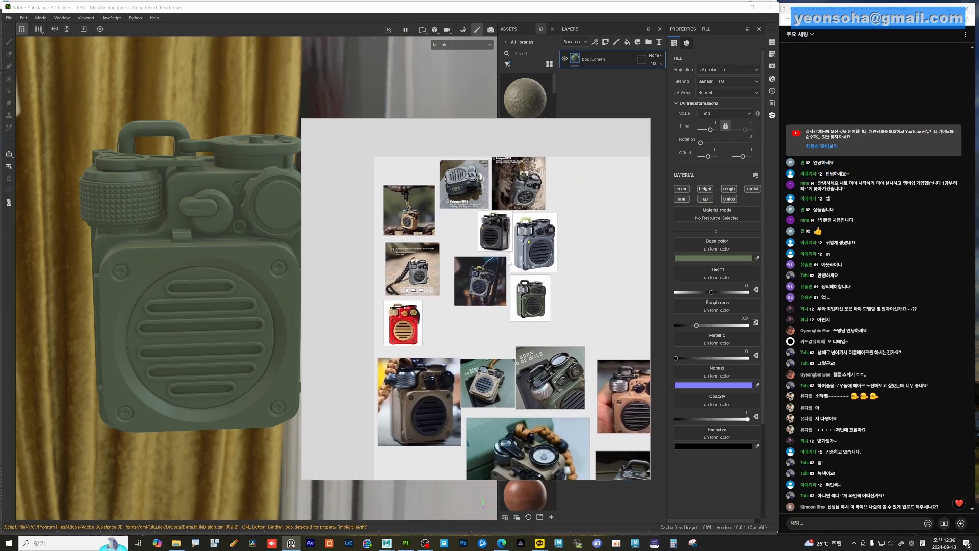
Switch to the speaker_v01 scene in Maya and move the reference board clear of the UV layout
mouse_move(389, 542)
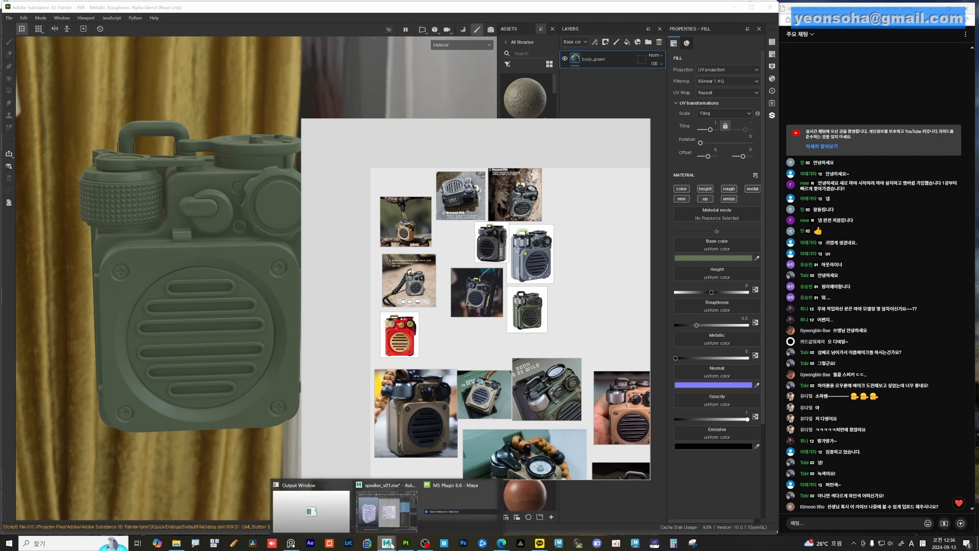
left_click(396, 502)
right_click_drag(485, 366, 490, 550)
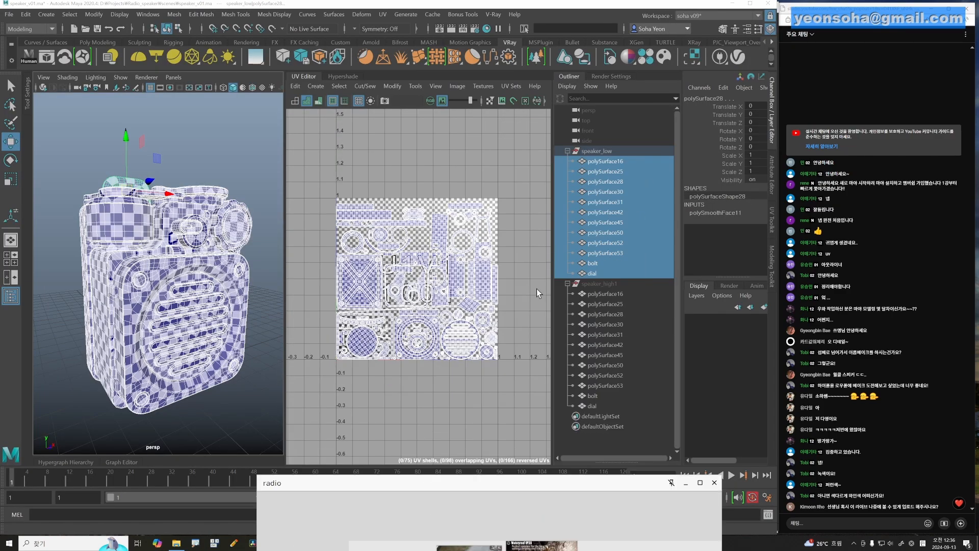
Check the high-poly pieces polySurface16 and polySurface28 in the Maya scene and switch back to Substance 3D Painter
left_click(610, 293)
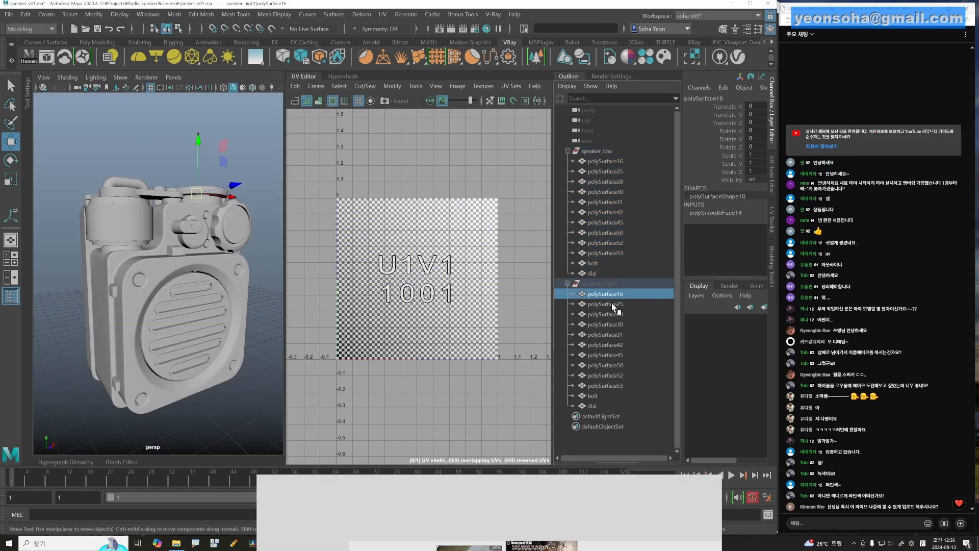
left_click(610, 314)
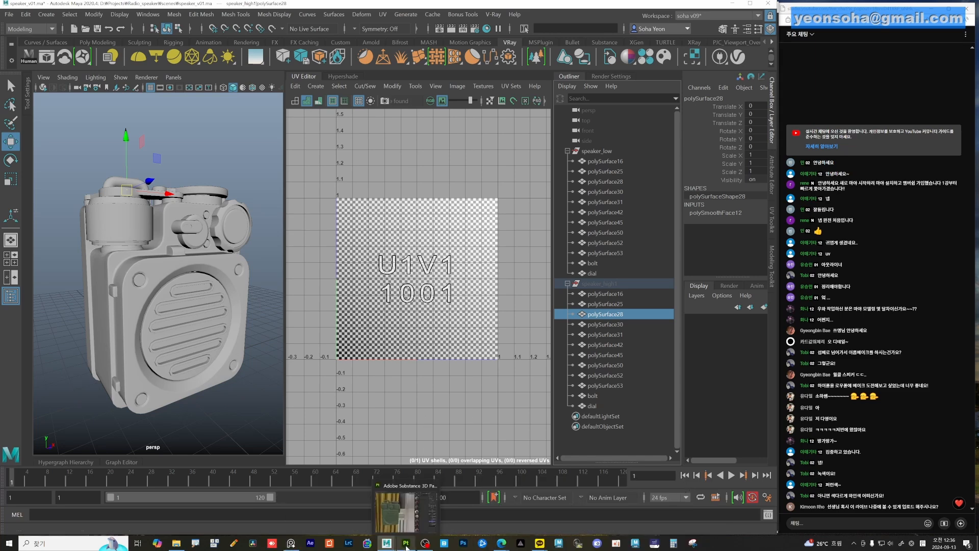
left_click(406, 547)
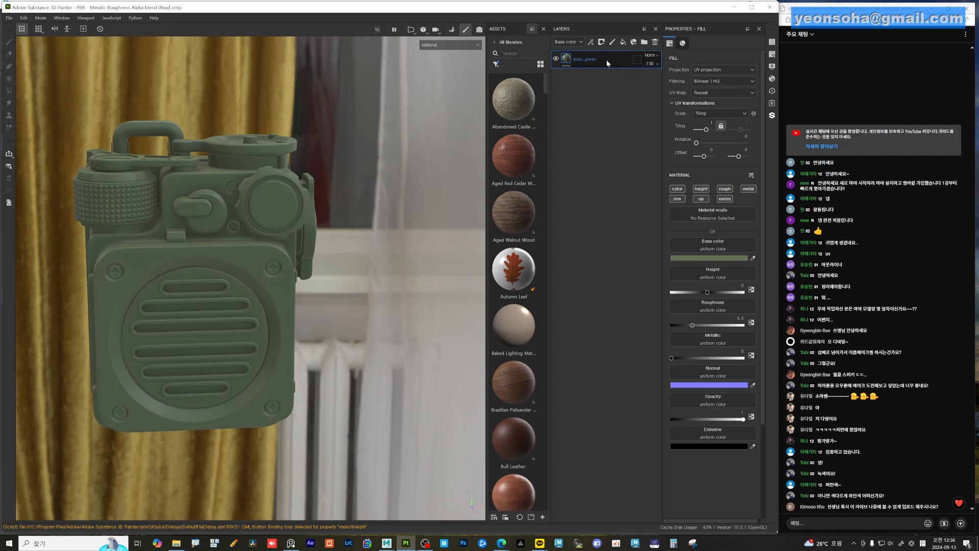
Add eleven new fill layers above the body_green layer
key("ctrl")
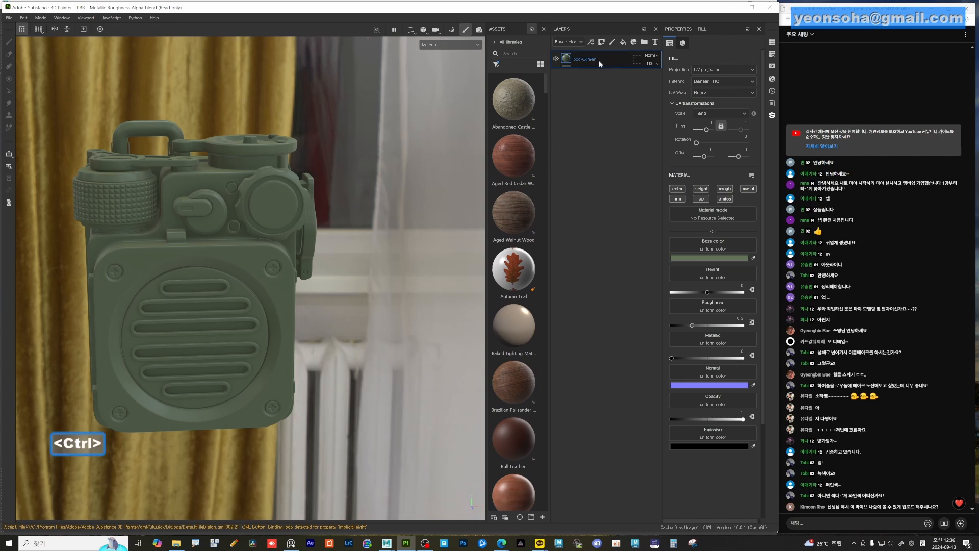
left_click(624, 44)
left_click(623, 43)
left_click(623, 44)
left_click(623, 44)
left_click(623, 44)
left_click(623, 44)
left_click(623, 44)
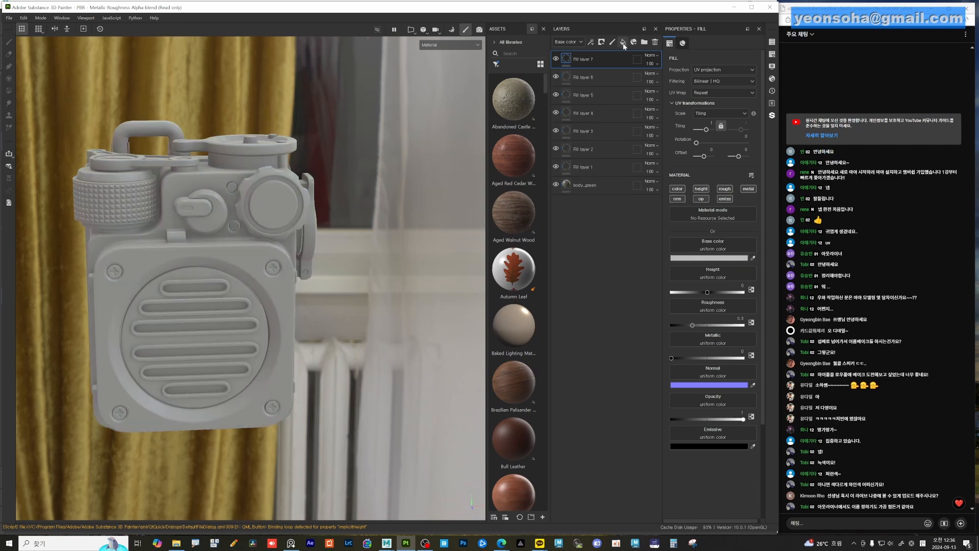
left_click(623, 44)
left_click(623, 43)
left_click(624, 43)
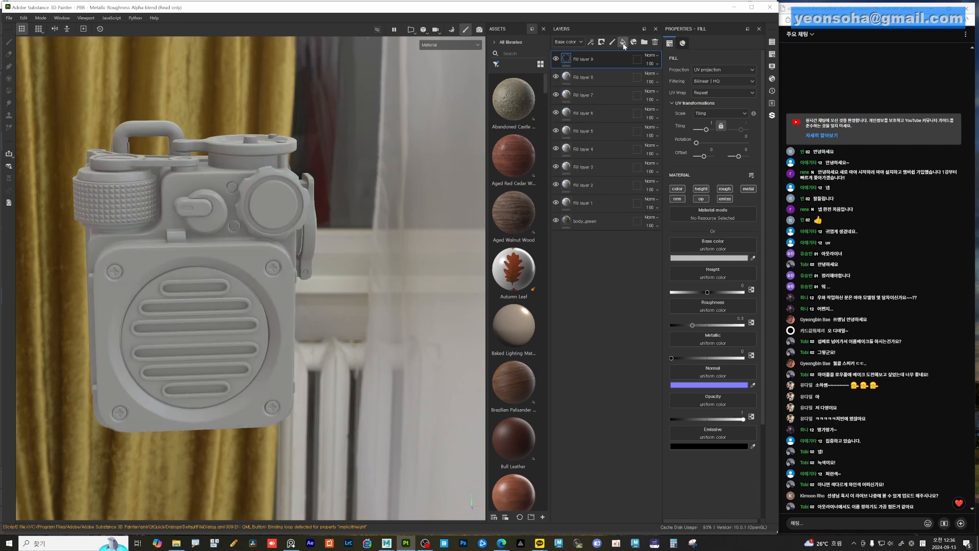
left_click(624, 43)
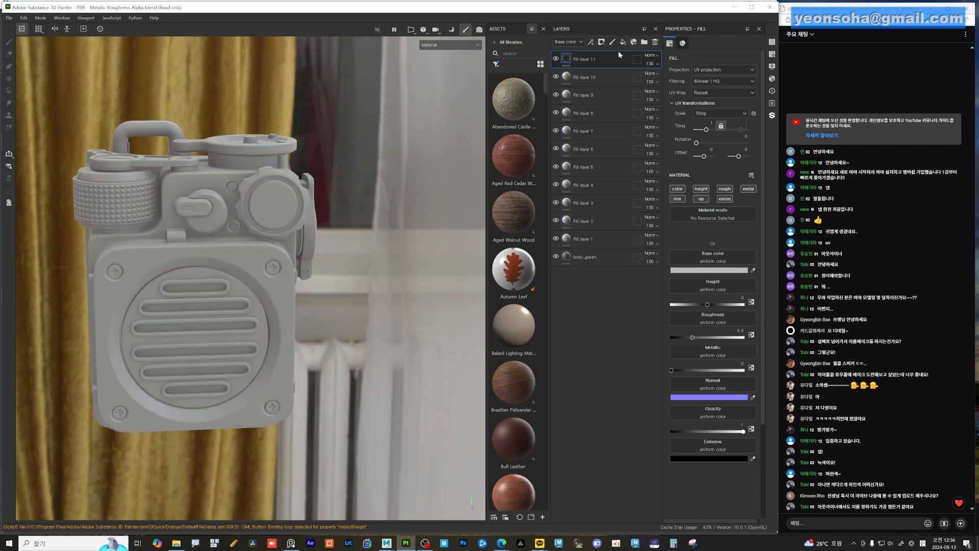
Group the body_green layer and each of the eleven new fill layers into its own separate folder
left_click(582, 261)
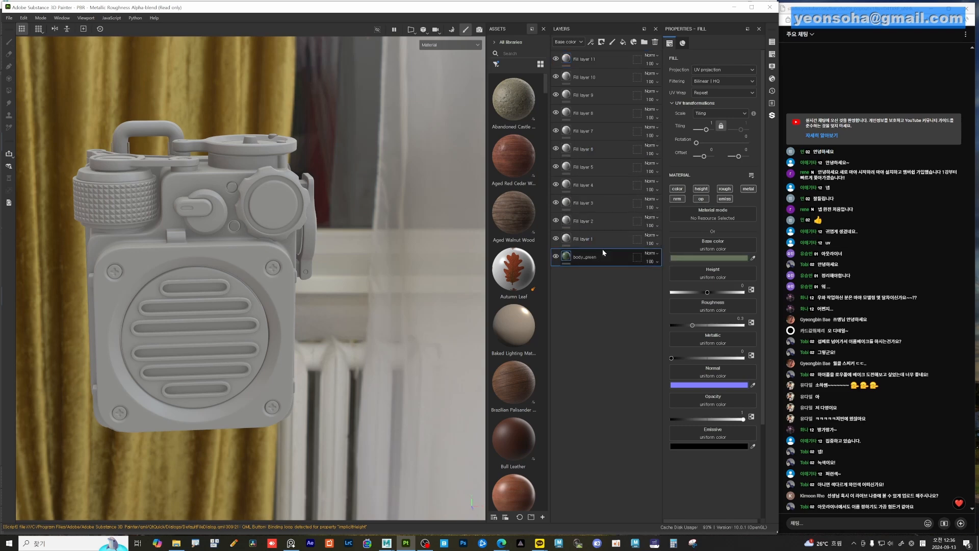
key("ctrl+g")
left_click(595, 240)
key("ctrl+g")
left_click(591, 223)
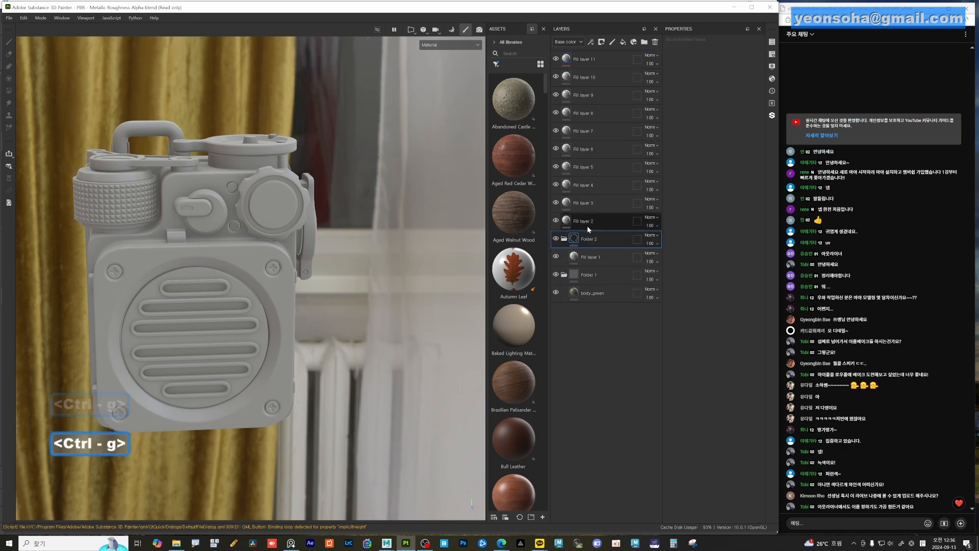
key("ctrl+g")
left_click(587, 203)
key("ctrl+g")
left_click(587, 185)
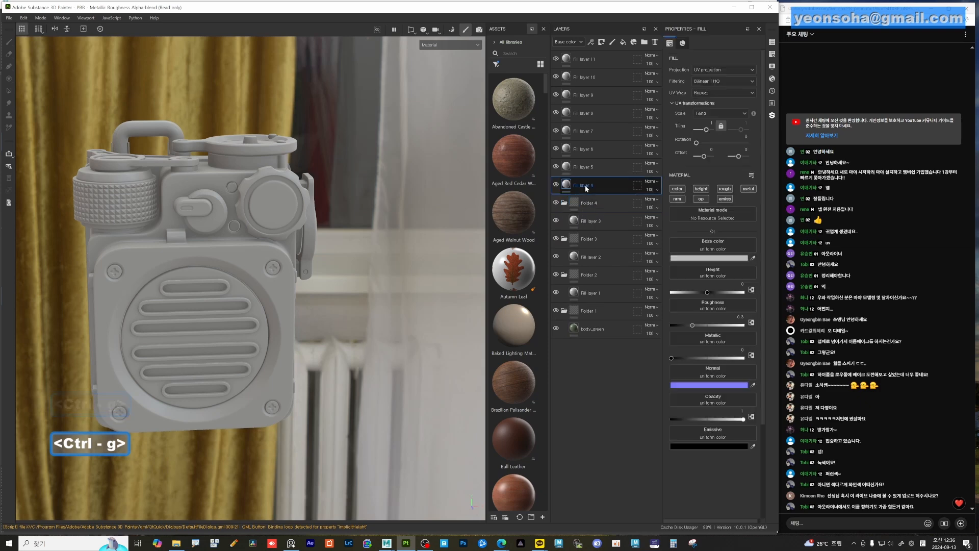
key("ctrl+g")
left_click(583, 167)
key("ctrl+g")
left_click(583, 150)
key("ctrl+g")
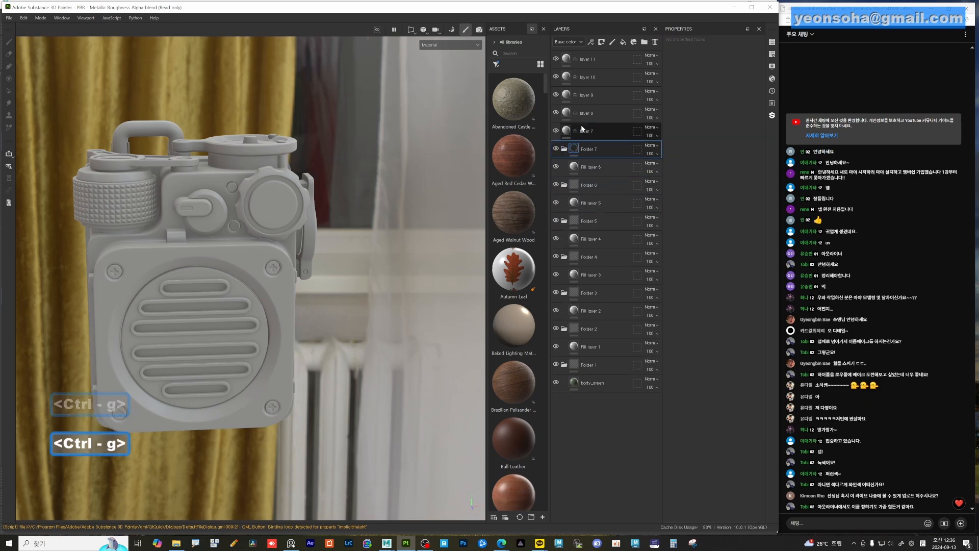
left_click(581, 124)
key("ctrl+g")
left_click(585, 113)
key("ctrl+g")
left_click(585, 96)
key("ctrl+g")
left_click(585, 78)
key("ctrl+g")
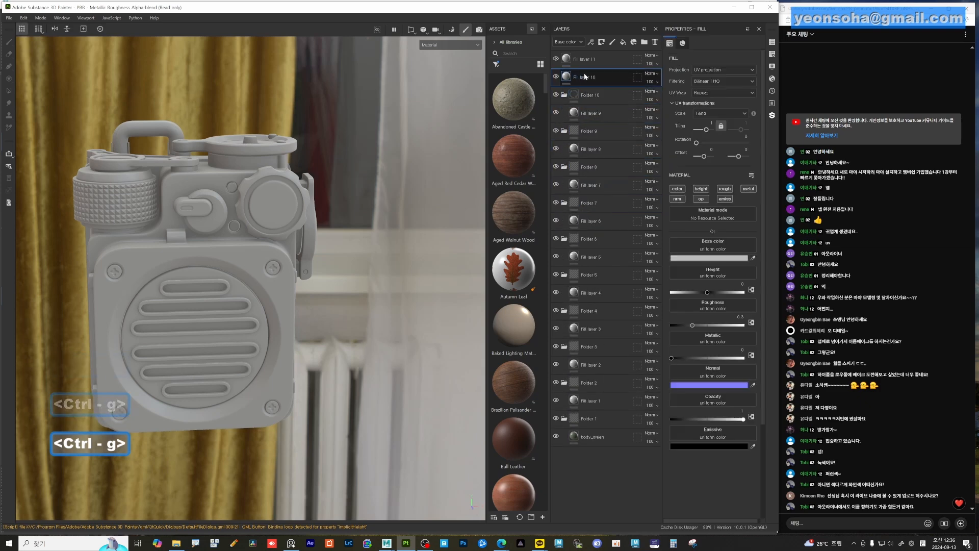
left_click(583, 59)
key("ctrl+g")
left_click(583, 60)
key("ctrl+g")
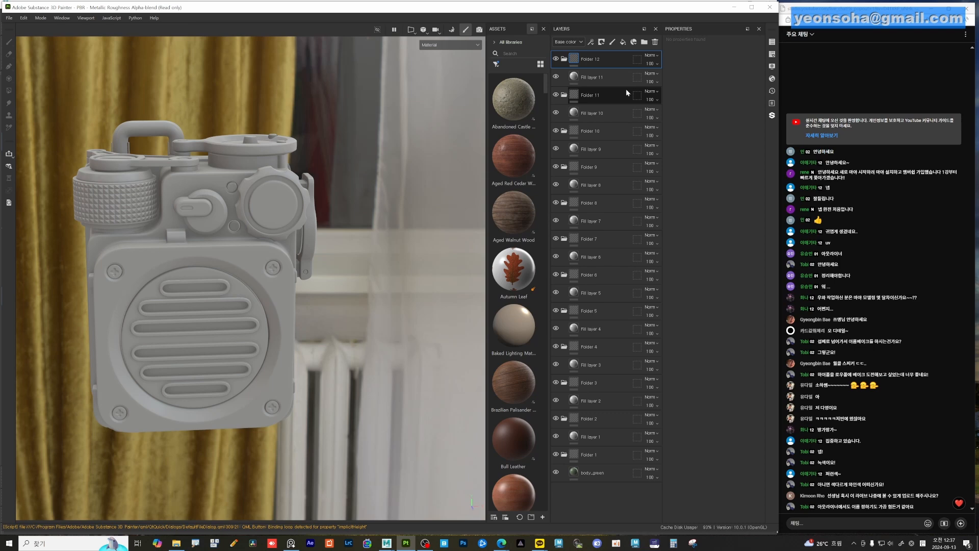
Collapse all twelve folders in the layer stack, from Folder 12 down to Folder 1
left_click(556, 59)
left_click(564, 59)
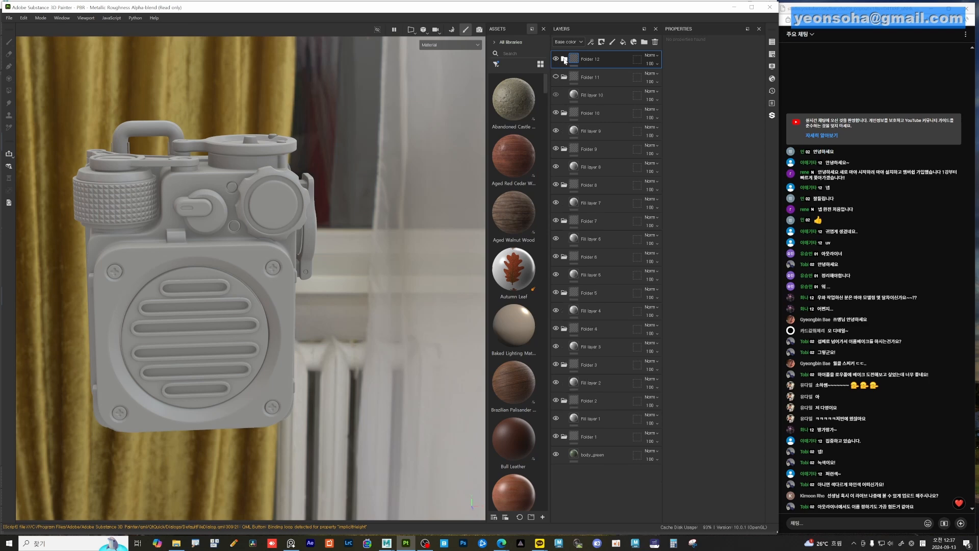
left_click(564, 77)
left_click(564, 95)
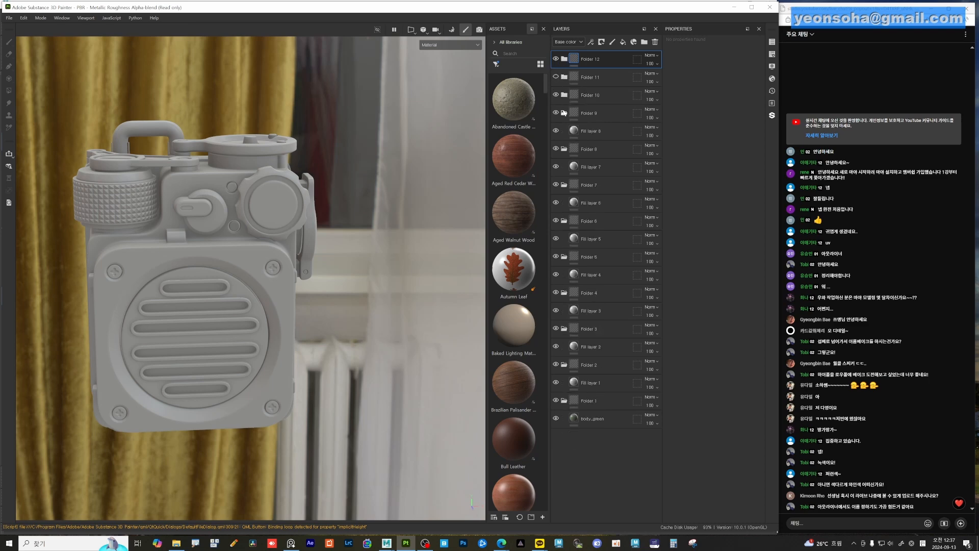
left_click(564, 113)
left_click(564, 130)
left_click(564, 149)
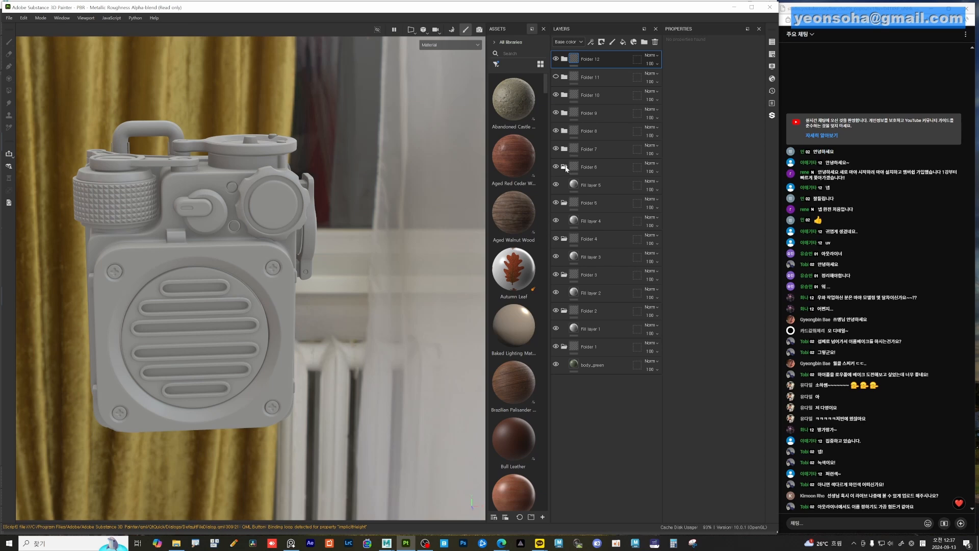
left_click(564, 167)
left_click(564, 184)
left_click(564, 203)
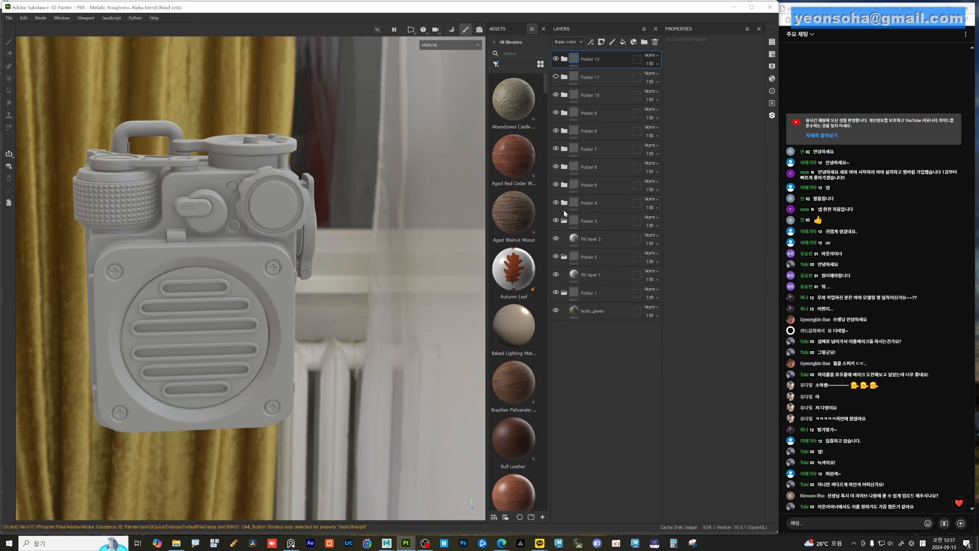
left_click(564, 220)
left_click(564, 239)
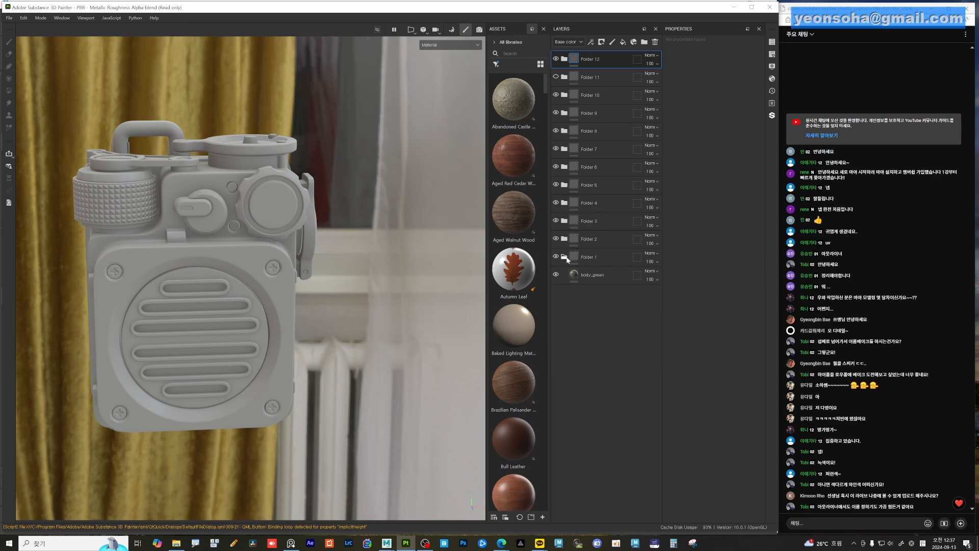
left_click(564, 256)
Hide Folders 2 through 12 so only Folder 1 stays visible, and expand Folder 1
left_click(595, 259)
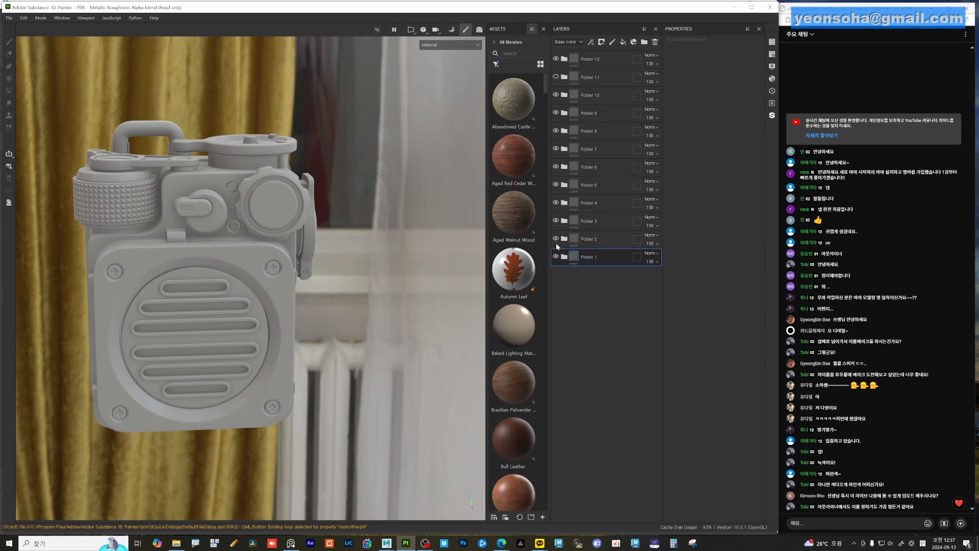
left_click_drag(557, 240, 558, 63)
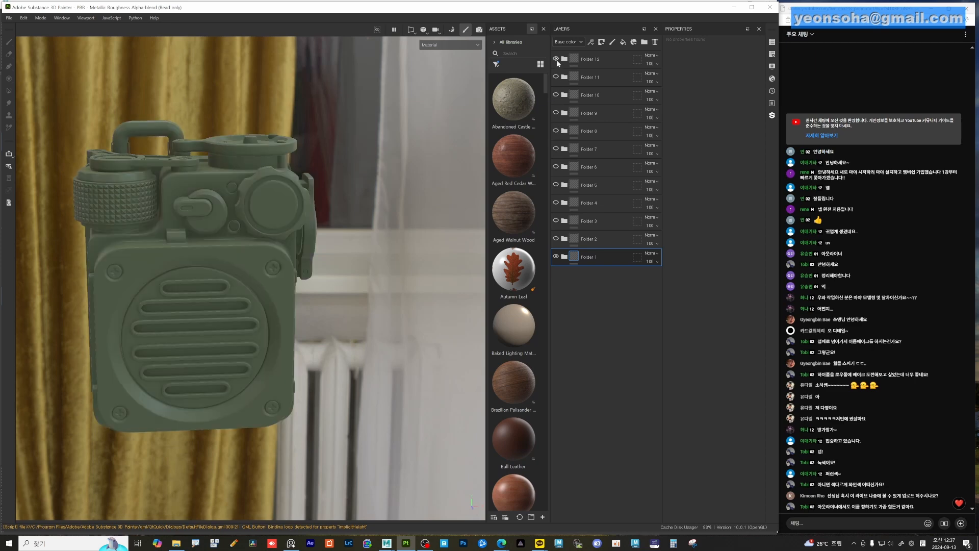
left_click(564, 256)
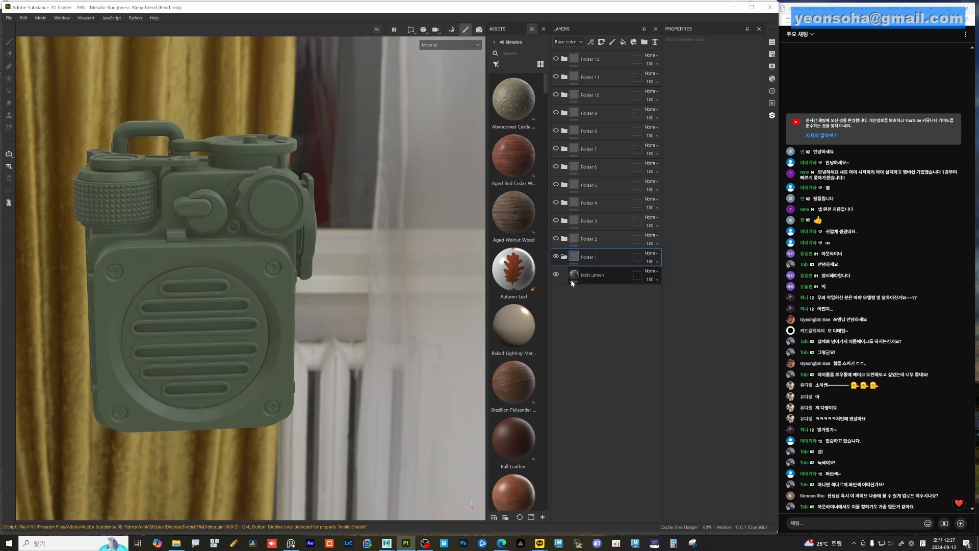
Rename the green fill layer inside Folder 1 to base
double_click(588, 259)
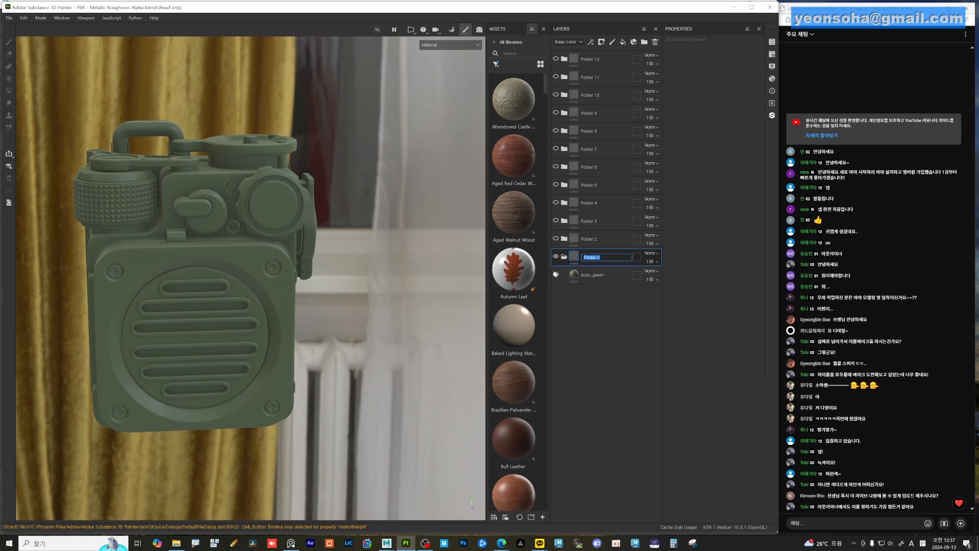
double_click(595, 274)
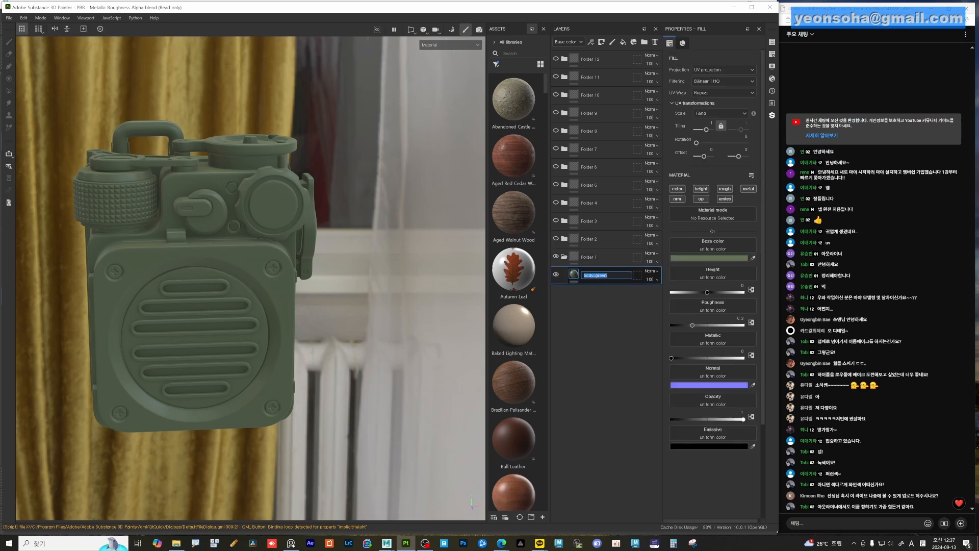
type("base")
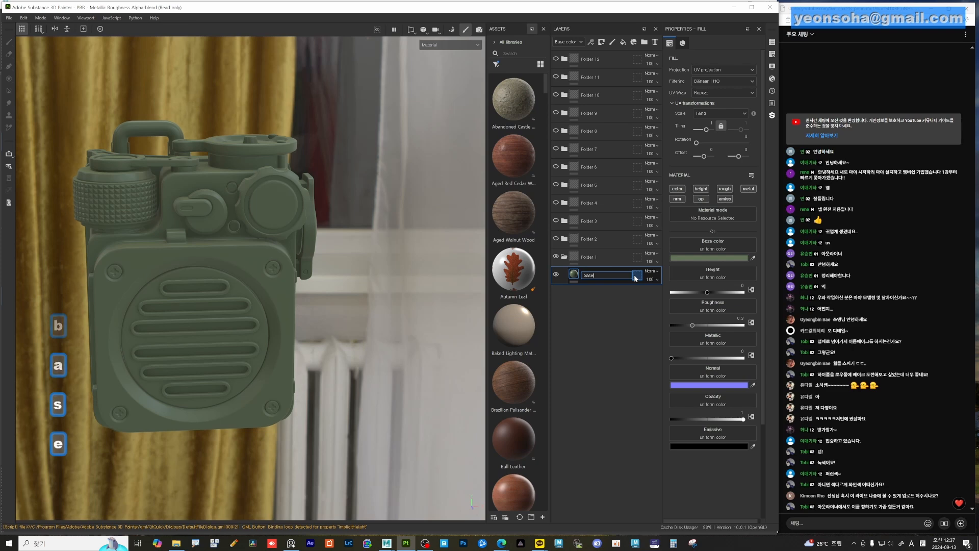
key("Return")
Rename Folder 1, which holds the green base fill, to body_green
double_click(591, 257)
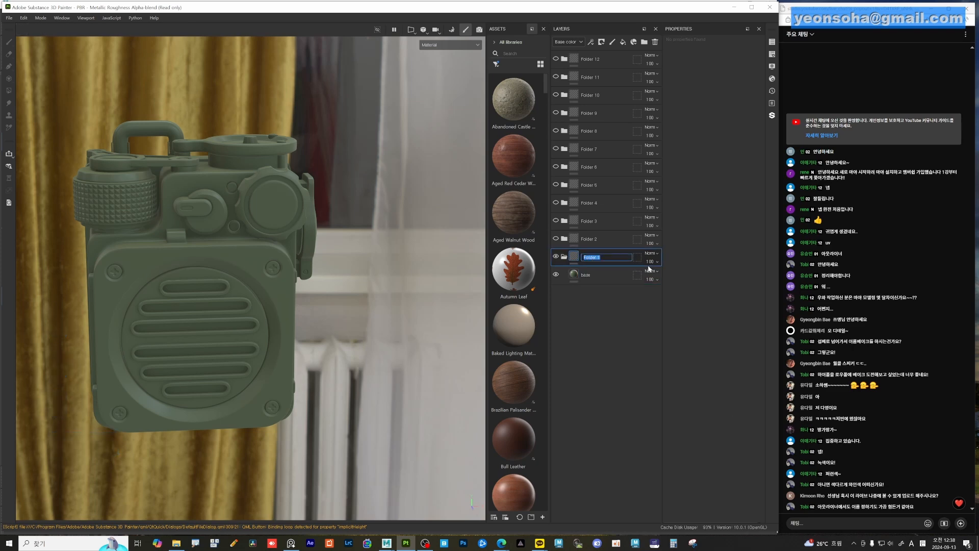
type("G")
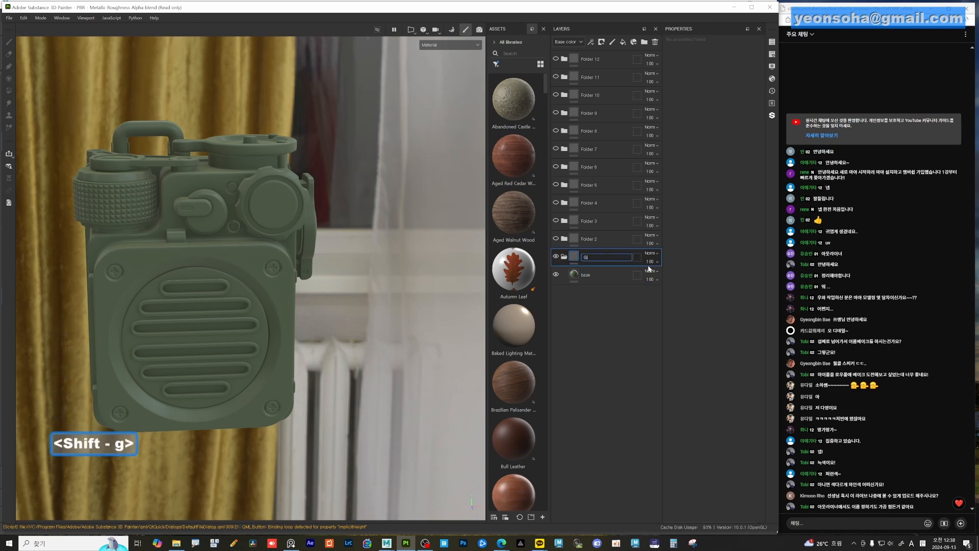
key("BackSpace")
type("body_g")
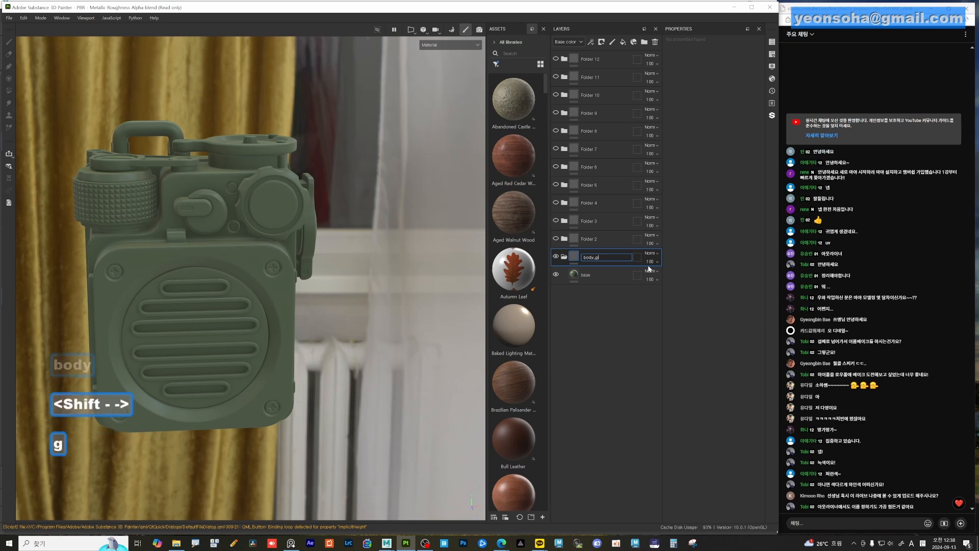
type("reen")
key("Return")
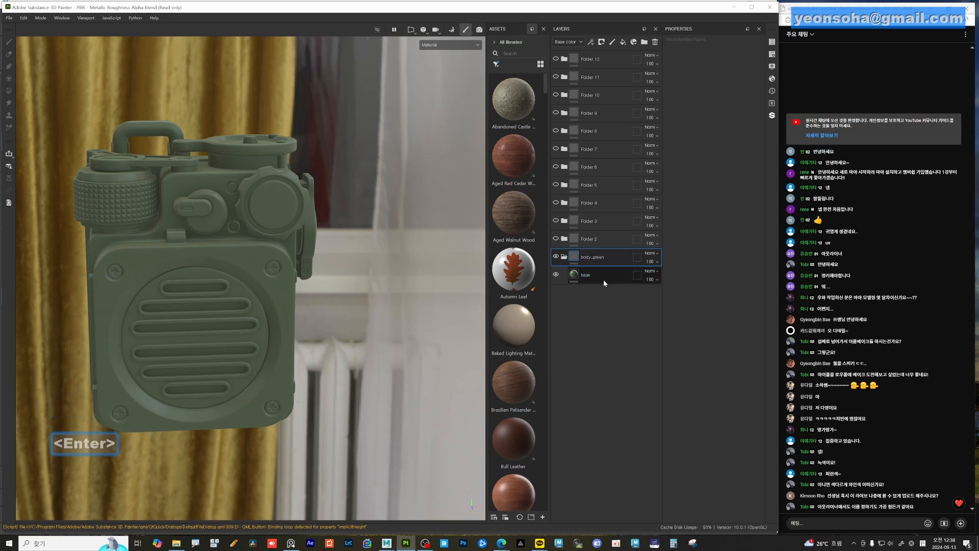
Add a black mask to the body_green folder
left_click(604, 281)
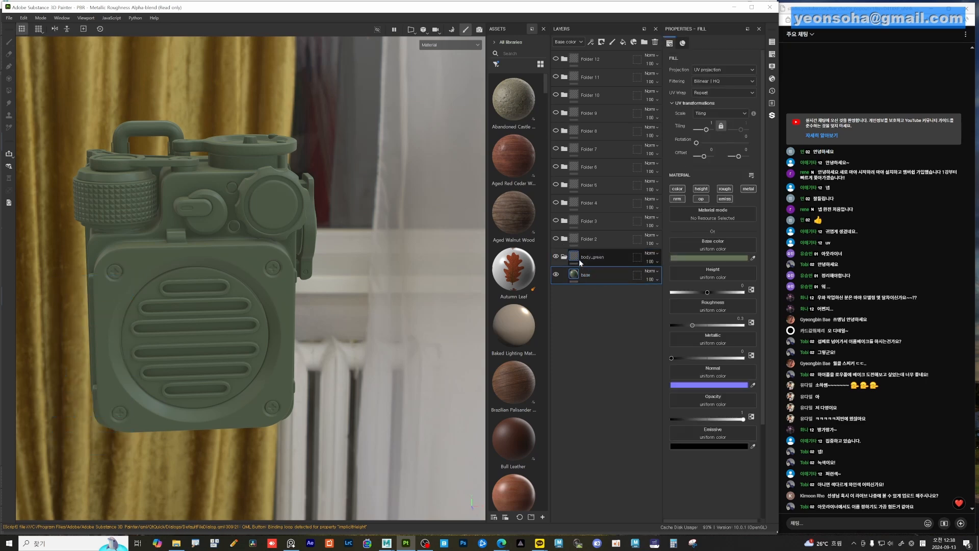
left_click(576, 260)
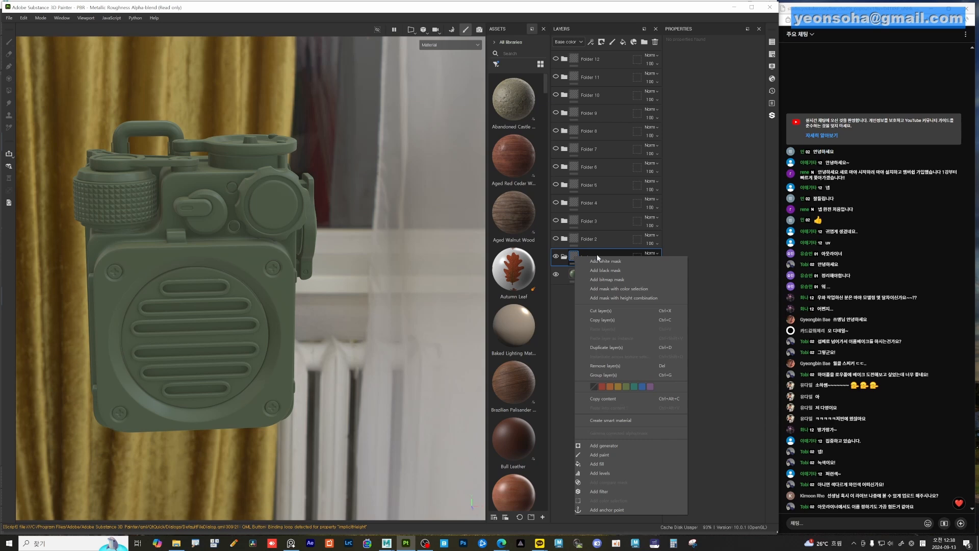
left_click(612, 271)
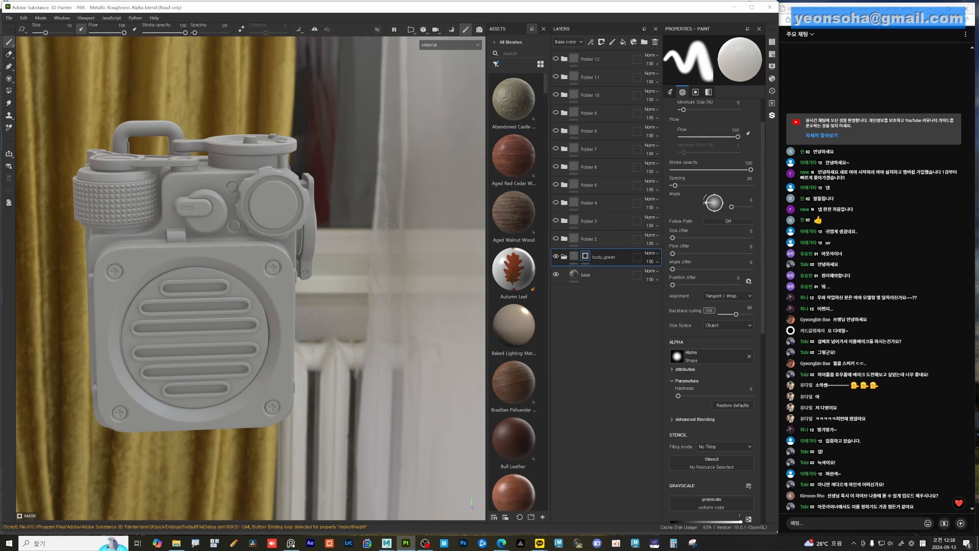
Add a paint effect to the body_green mask and brush a stroke across the front panel's upper-right corner, checking it in mask view
right_click(585, 256)
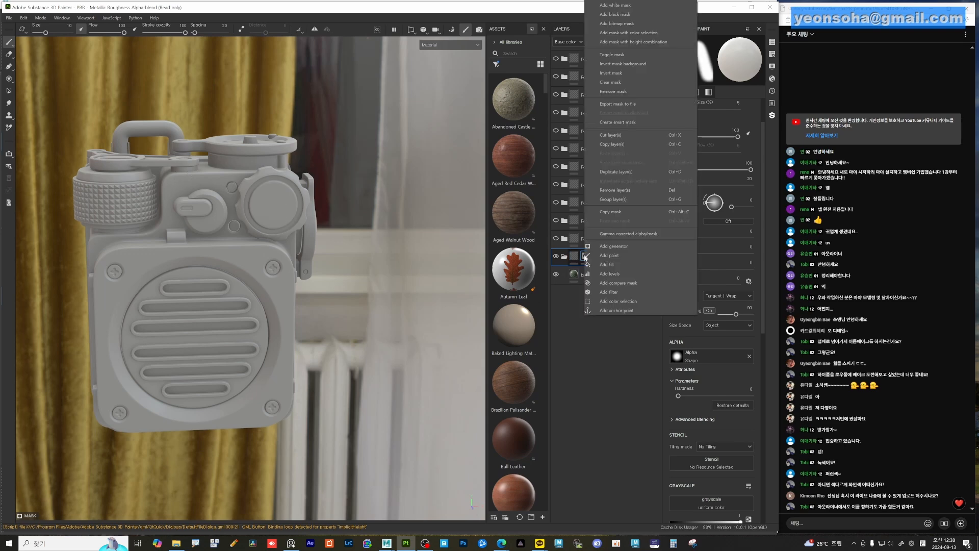
left_click(616, 256)
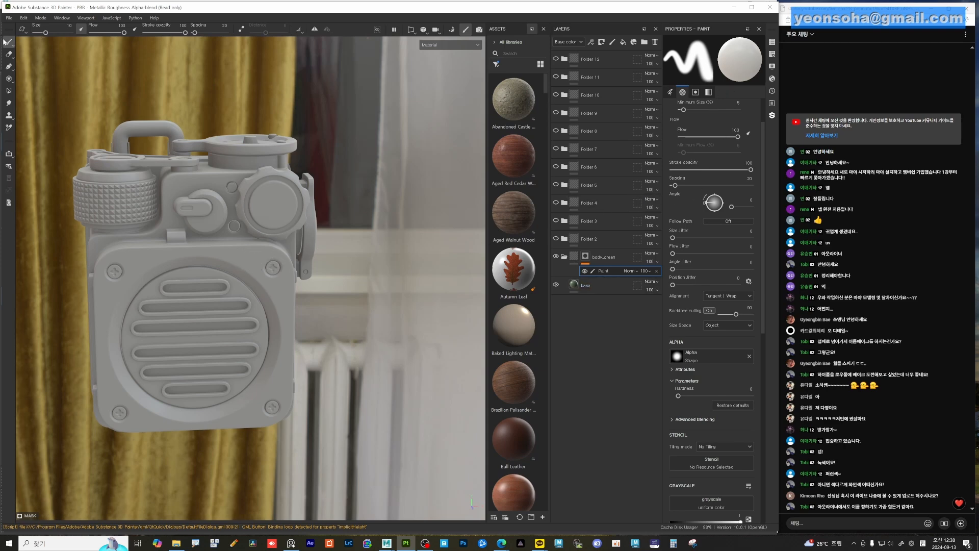
mouse_move(214, 252)
left_mouse_down()
mouse_move(242, 255)
mouse_move(285, 318)
left_mouse_up()
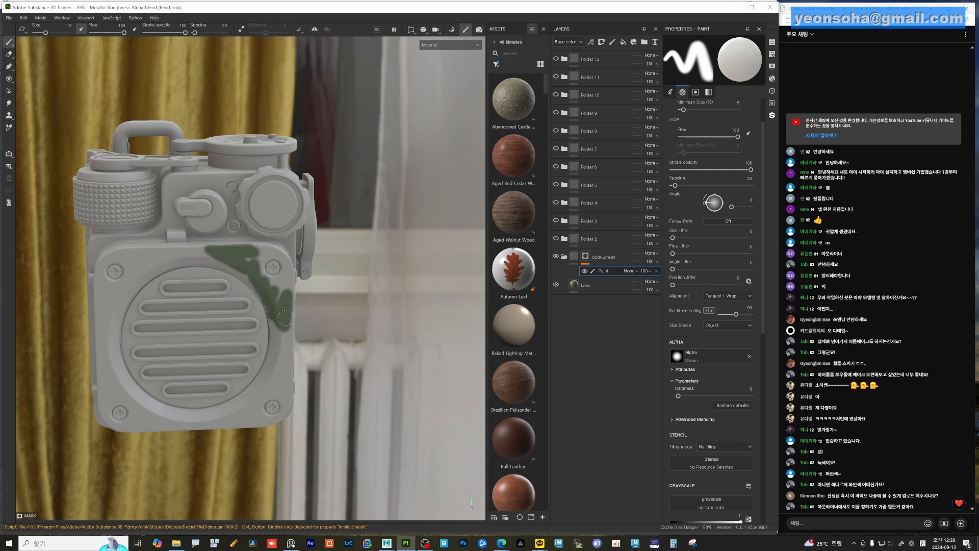
left_click(585, 256, "alt")
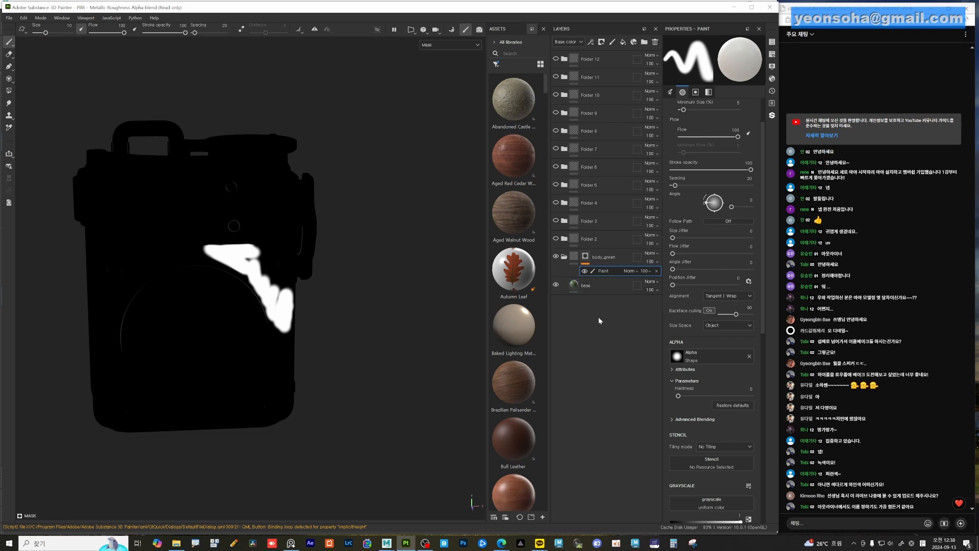
left_click(576, 263)
left_click(575, 262)
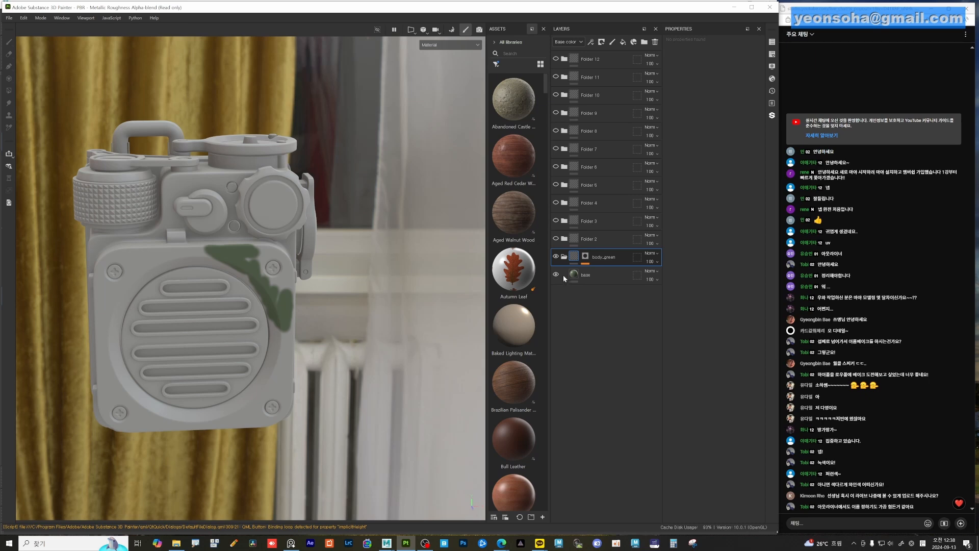
left_click(585, 257)
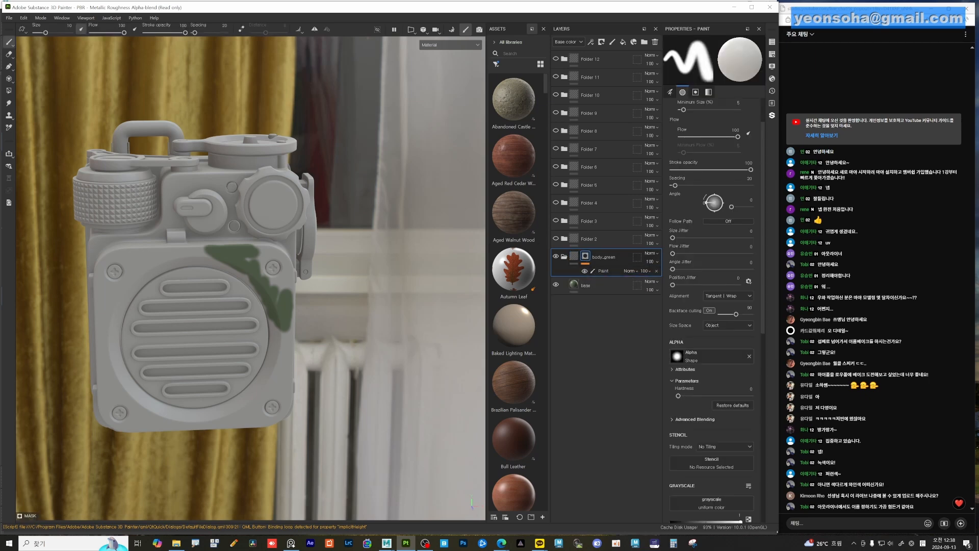
left_click_drag(306, 280, 261, 262, "alt")
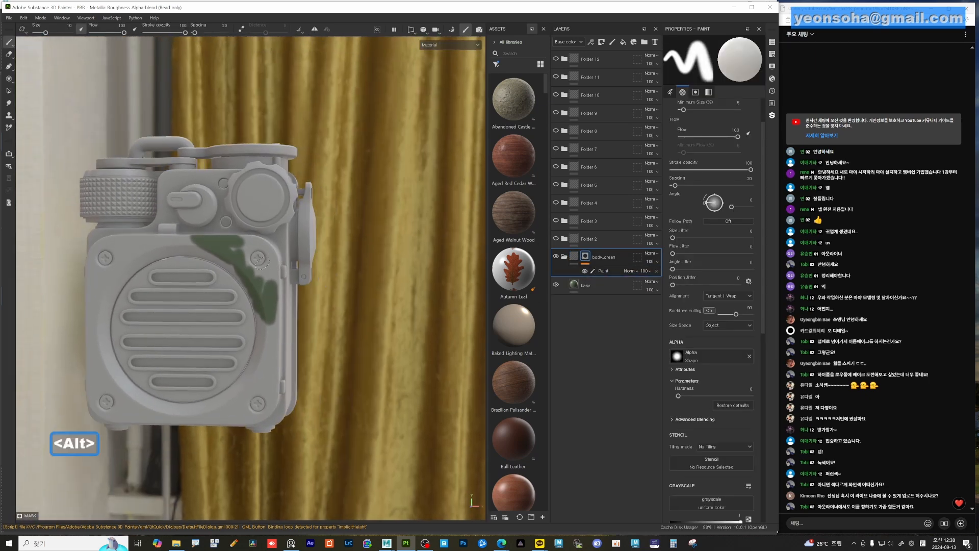
Try Polygon Fill in triangle and quad modes on faces near the front panel's upper-right screw in the body_green paint mask
left_click(607, 271)
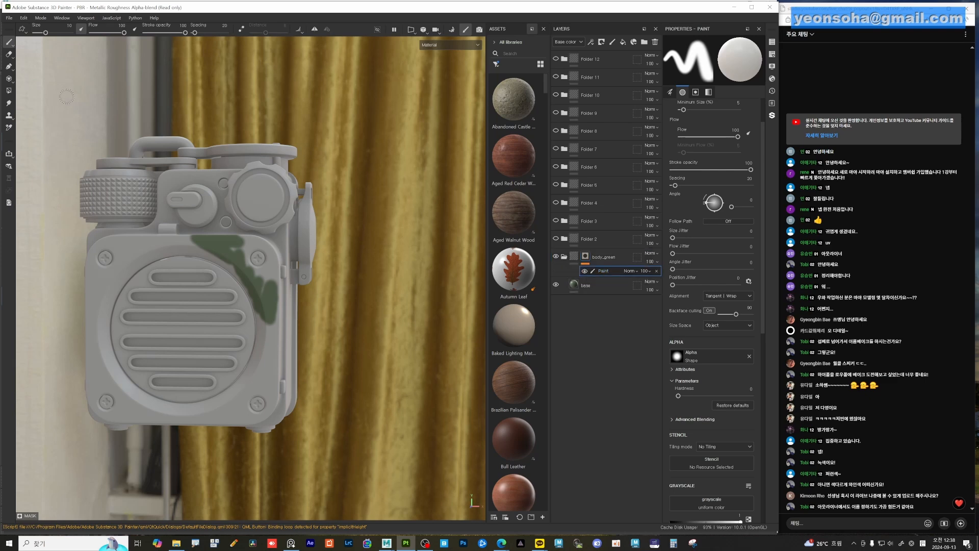
key("4")
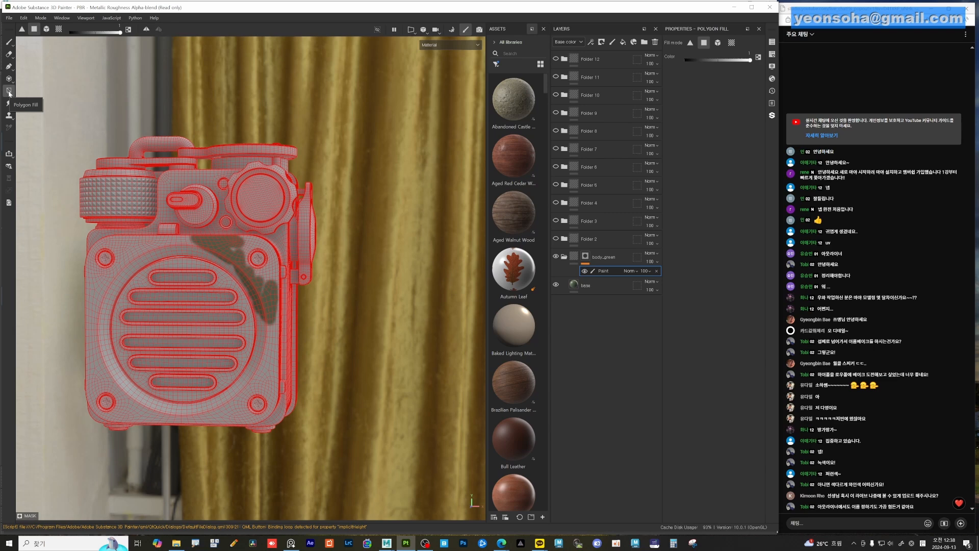
left_click(22, 29)
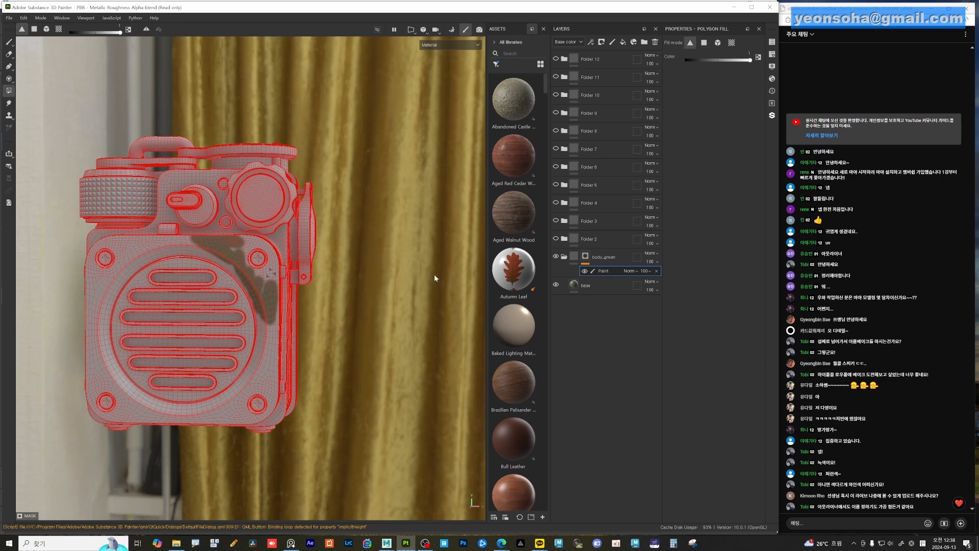
left_click(586, 256, "alt")
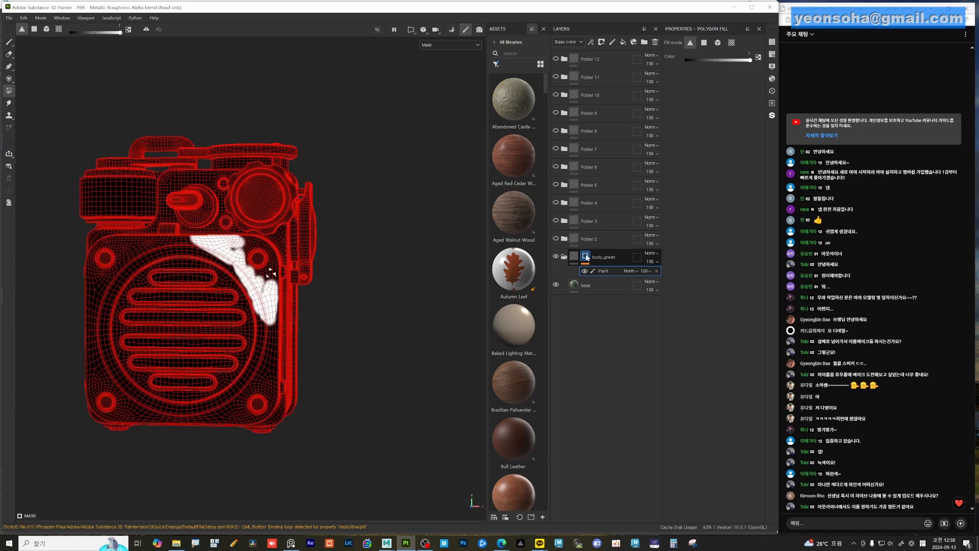
scroll(376, 294, "up", 5)
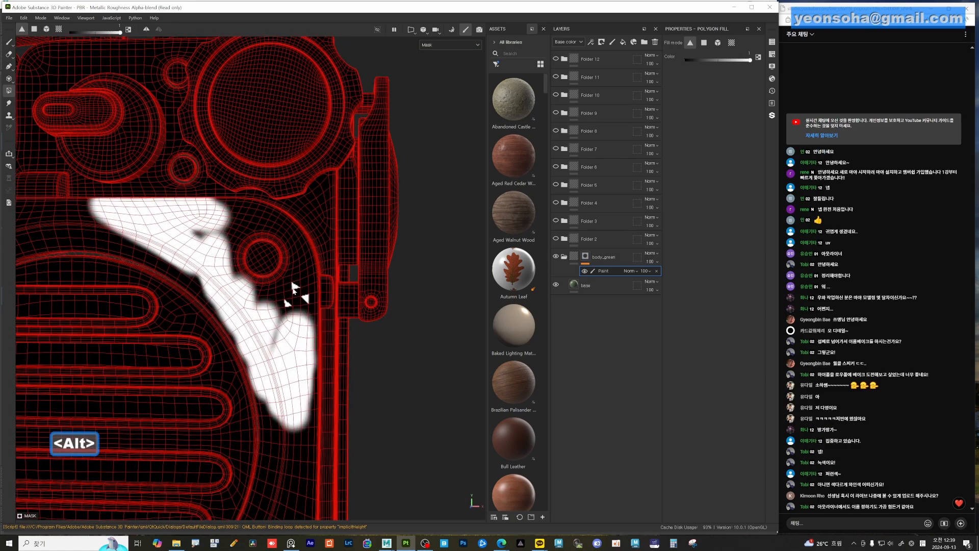
left_click(34, 30)
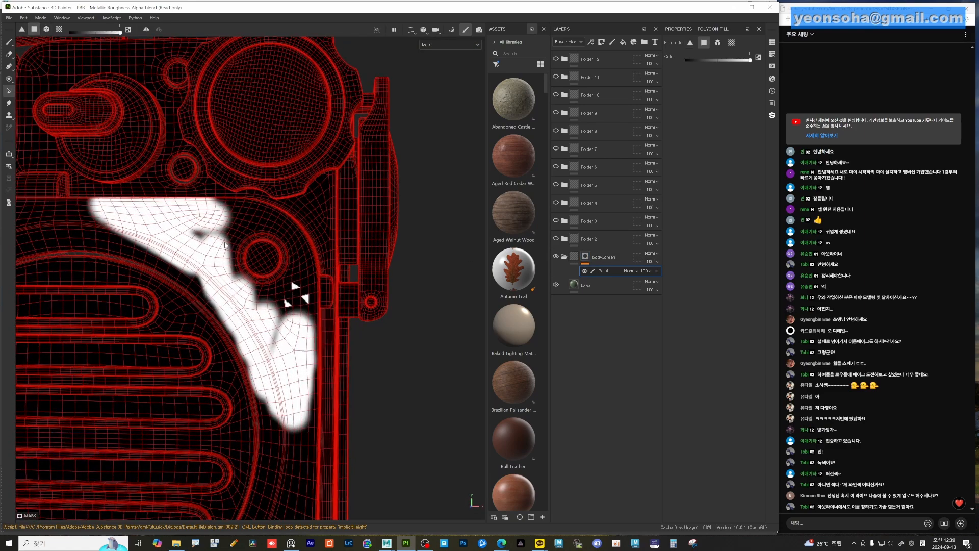
left_click(294, 282)
Fill the entire main body mesh with white in the body_green mask using Polygon Fill's mesh fill mode
left_click(46, 29)
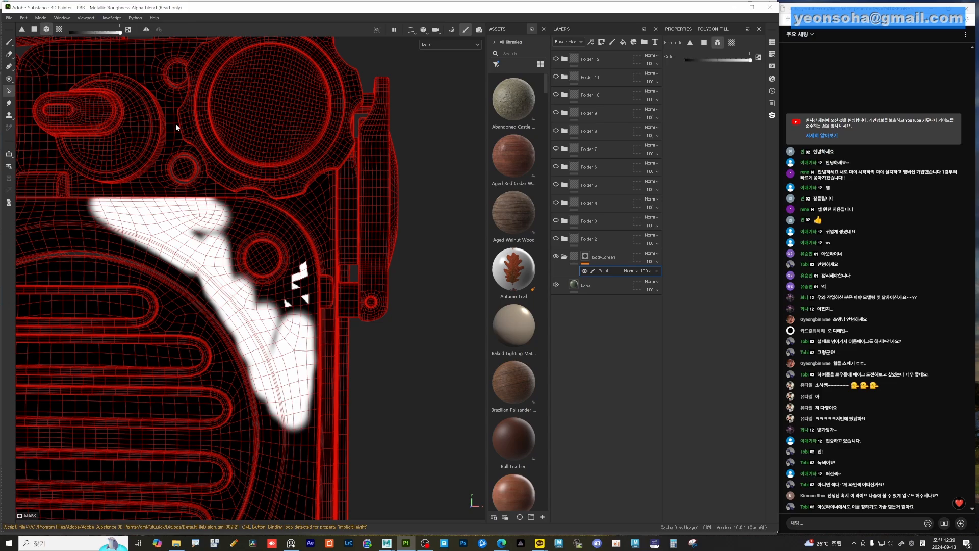
left_click(255, 213)
right_click_drag(244, 293, 214, 309, "alt")
mouse_move(250, 308)
left_mouse_down("alt")
mouse_move(208, 311)
mouse_move(271, 330)
mouse_move(262, 306)
left_mouse_up("alt")
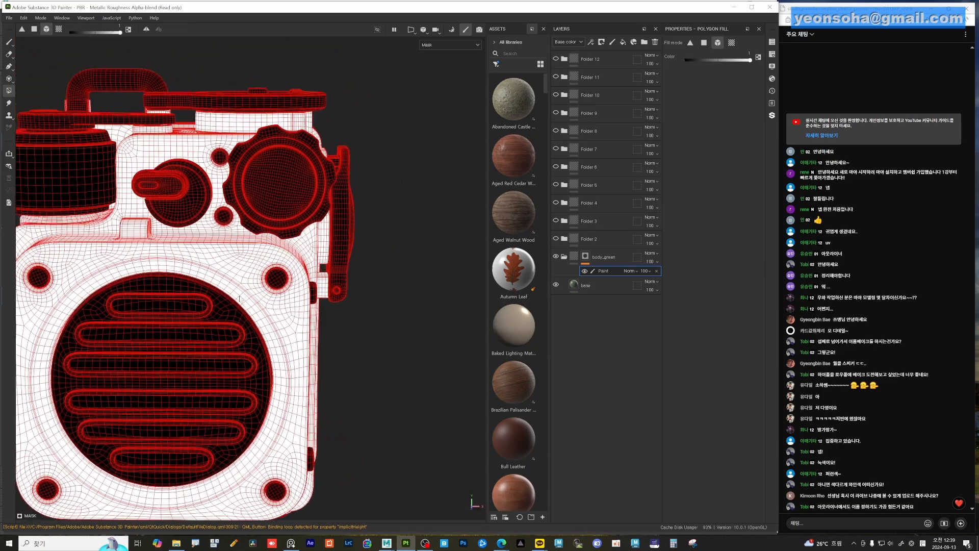
right_click_drag(209, 291, 237, 273, "alt")
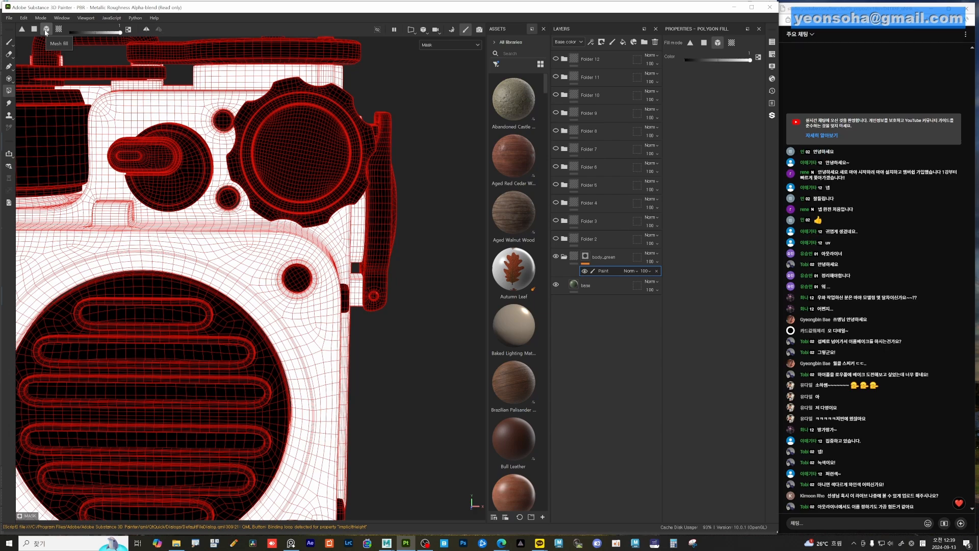
Inspect the main body's coverage from several angles in the mask view and in the material view
scroll(245, 204, "down", 3)
left_click_drag(234, 214, 183, 229, "alt")
left_click_drag(279, 247, 303, 248, "alt")
middle_click_drag(260, 250, 286, 252, "alt")
right_click_drag(287, 253, 343, 253, "alt")
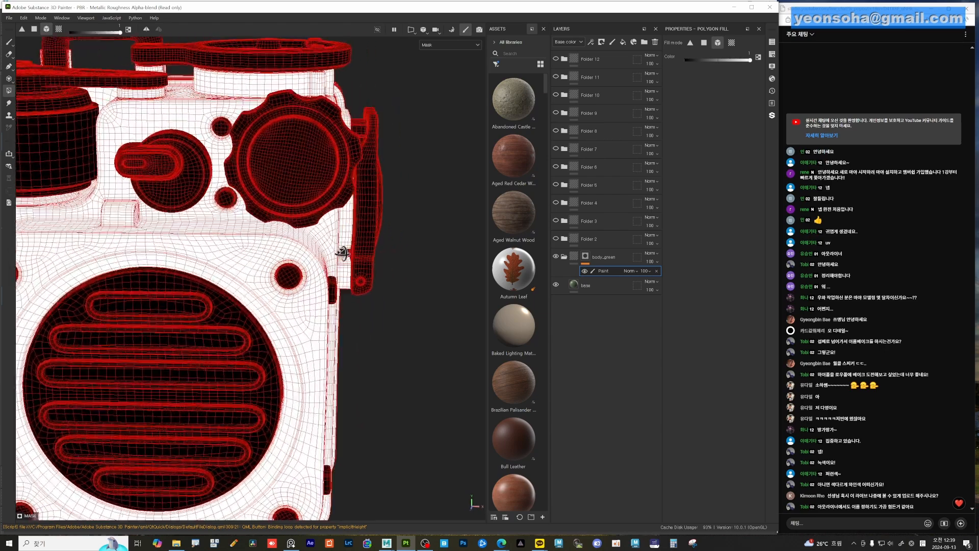
left_click_drag(343, 254, 387, 250, "alt")
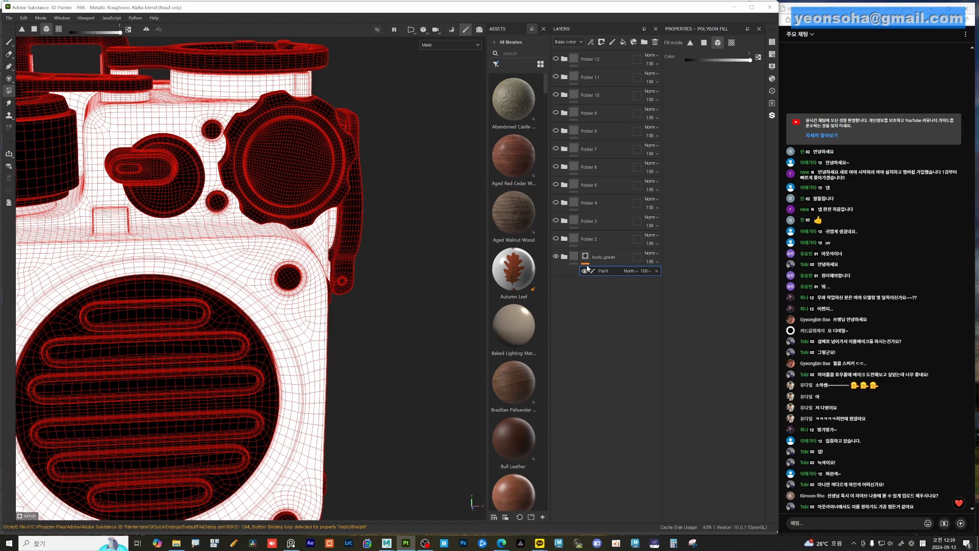
left_click(574, 259)
left_click_drag(276, 250, 259, 228, "alt")
scroll(262, 249, "down", 2)
middle_click_drag(259, 228, 293, 264, "alt")
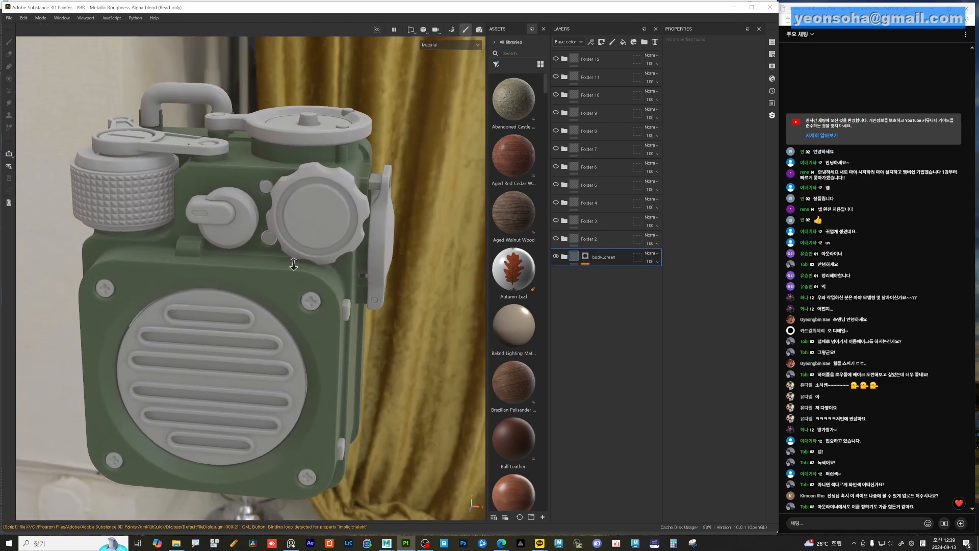
right_click_drag(292, 264, 306, 263, "alt")
left_click_drag(306, 263, 272, 259, "alt")
middle_click_drag(272, 258, 282, 232, "alt")
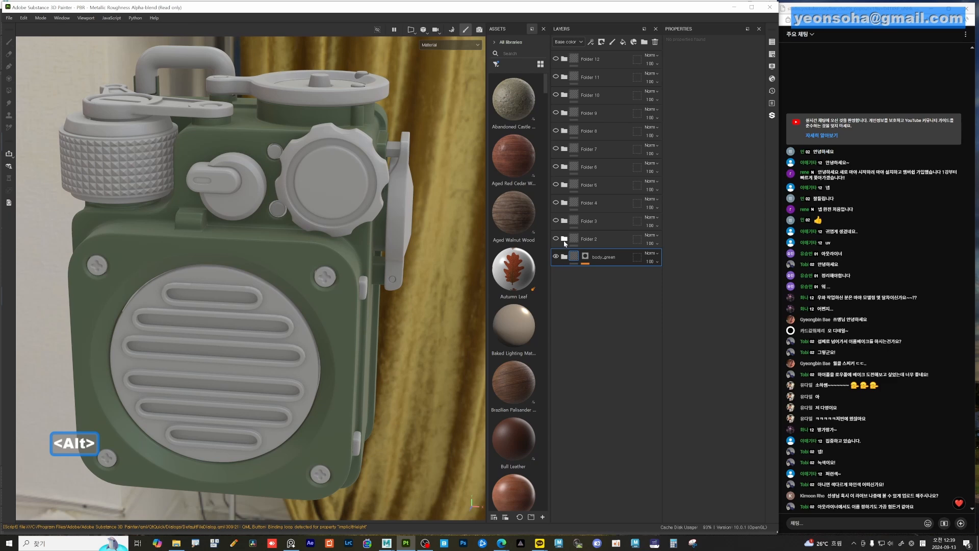
Make Folder 2 visible and rename the fill layer inside it as metal
left_click(556, 238)
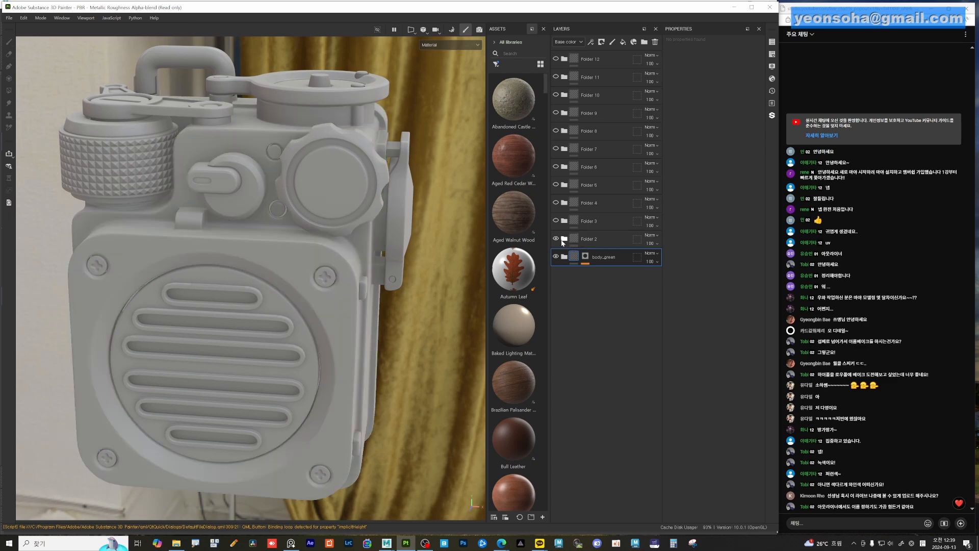
left_click(564, 239)
double_click(592, 257)
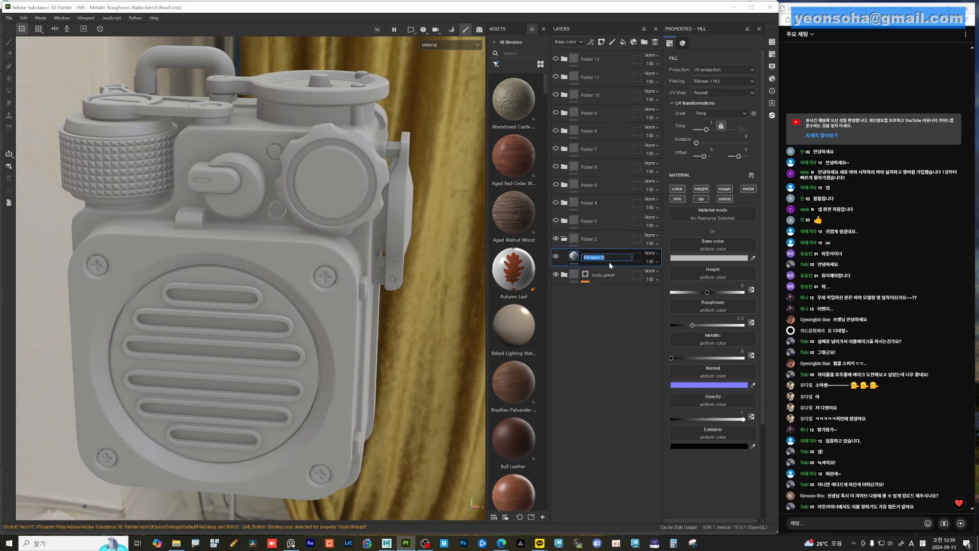
type("metal")
key("Return")
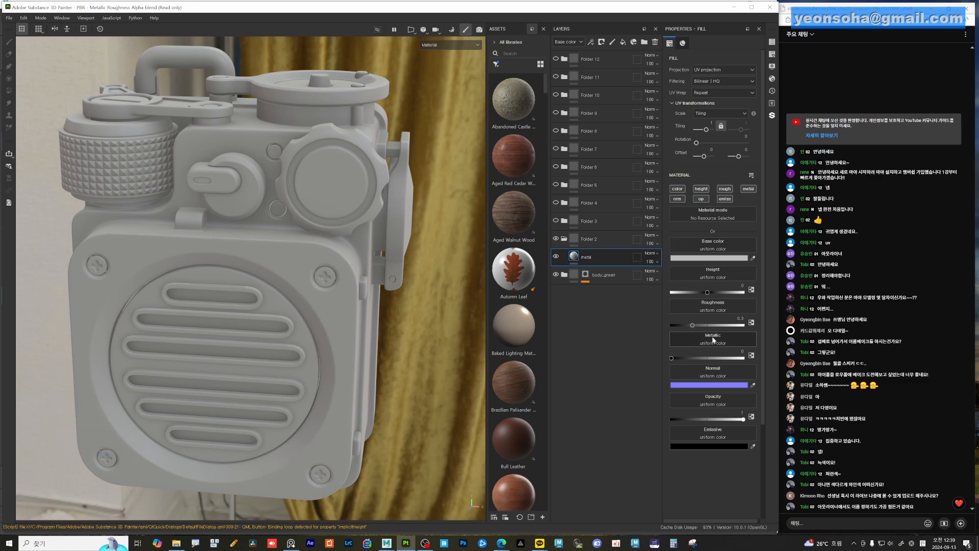
Set the metal fill layer's Metallic to 1 and lower its Roughness to about 0.15
left_click_drag(679, 358, 779, 355)
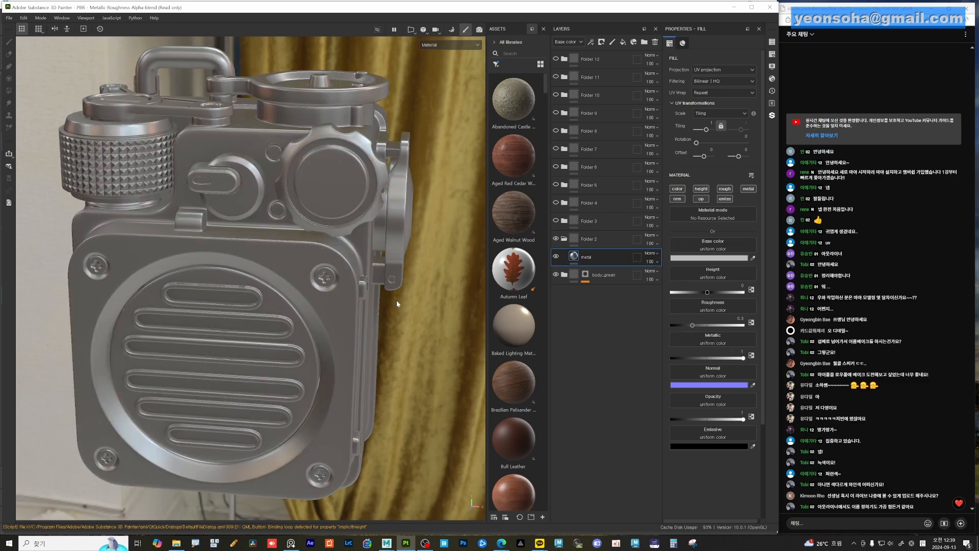
mouse_move(357, 250)
left_mouse_down("alt")
mouse_move(262, 267)
mouse_move(360, 265)
left_mouse_up("alt")
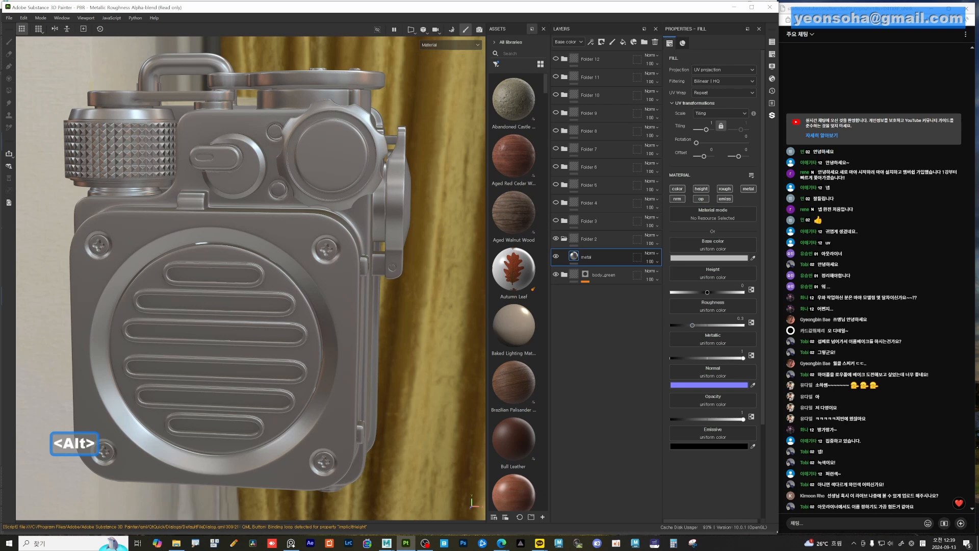
mouse_move(691, 325)
left_mouse_down()
mouse_move(673, 327)
mouse_move(699, 326)
mouse_move(681, 326)
left_mouse_up()
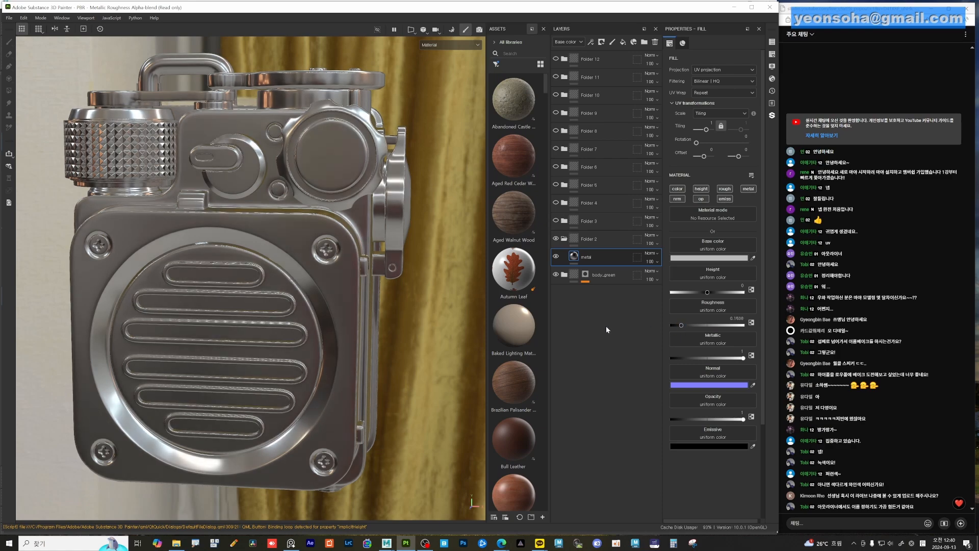
left_click_drag(363, 289, 352, 240, "alt")
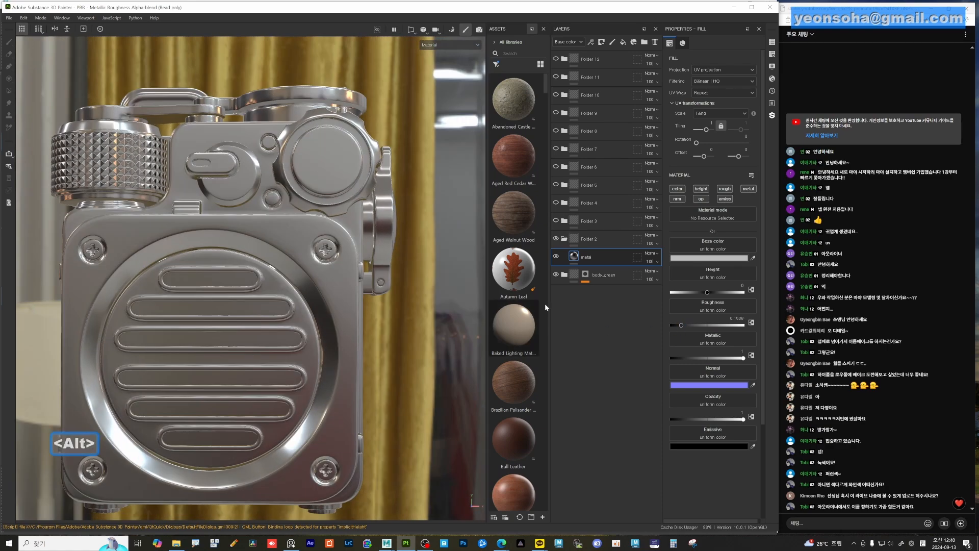
Rename Folder 2 as bolt and add a black mask to it
double_click(590, 240)
type("bolt")
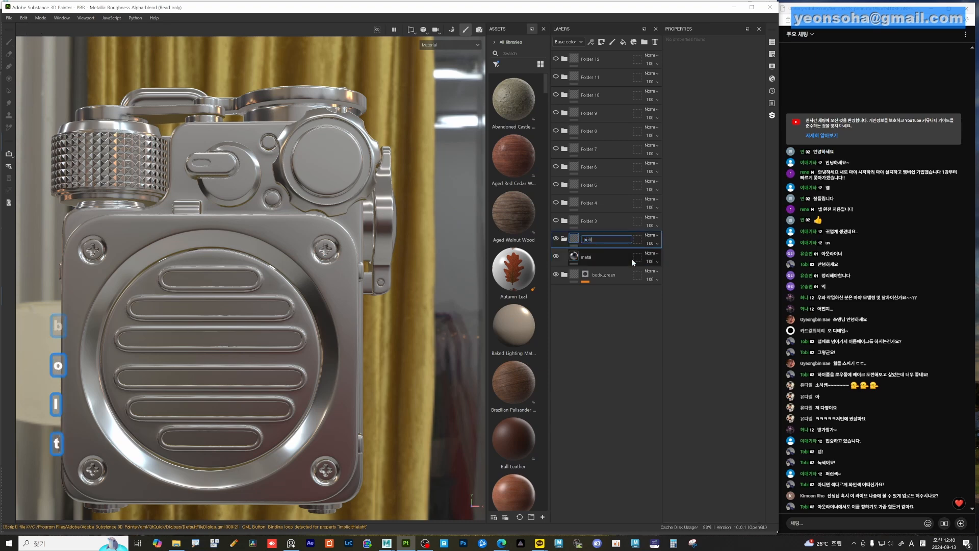
key("Return")
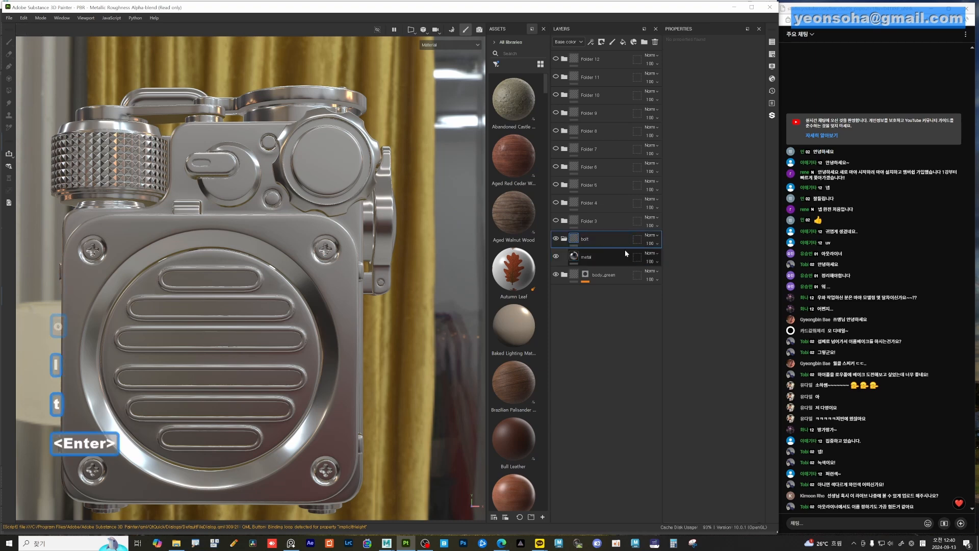
right_click(575, 239)
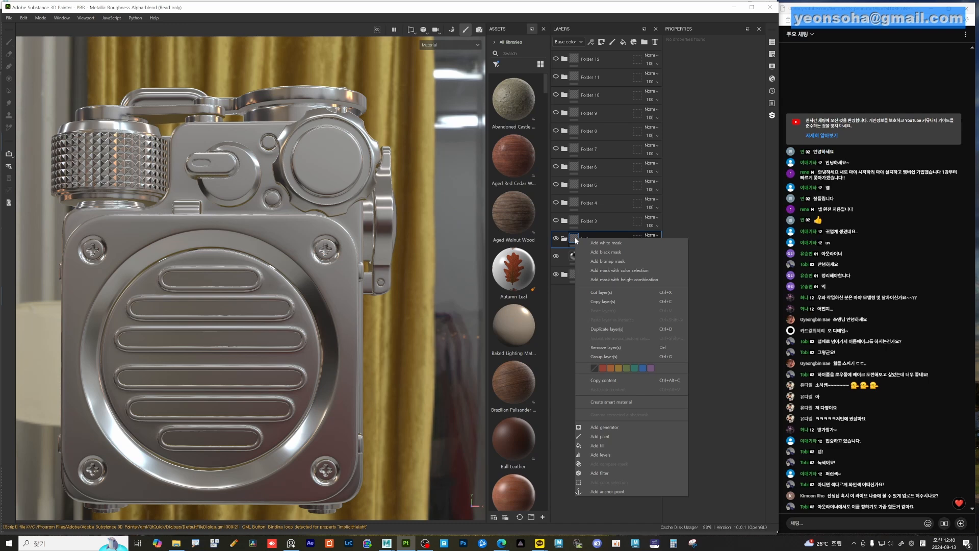
left_click(611, 252)
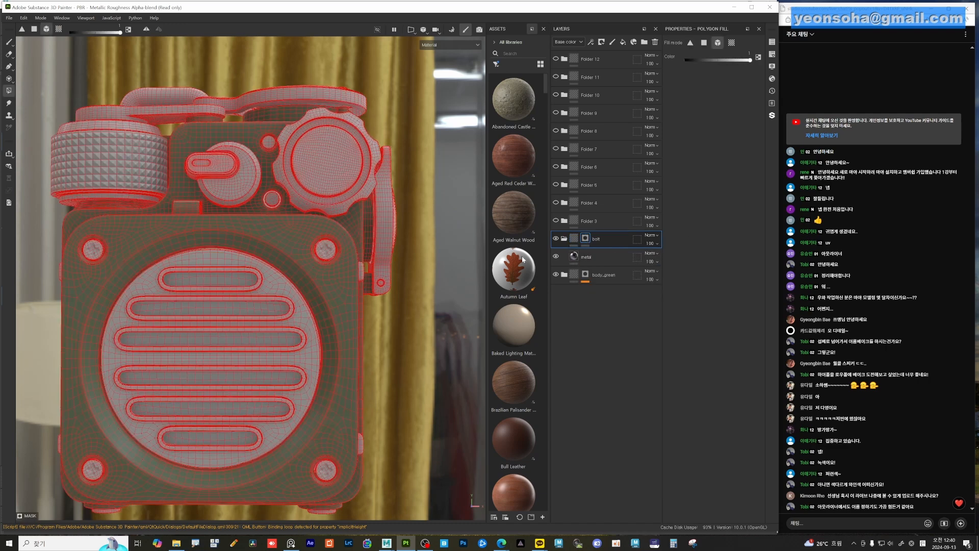
Reveal the bolt folder's metal on the front panel's upper-right screw by mesh-filling that screw in the folder mask
left_click(573, 238)
left_click_drag(360, 237, 327, 245, "alt")
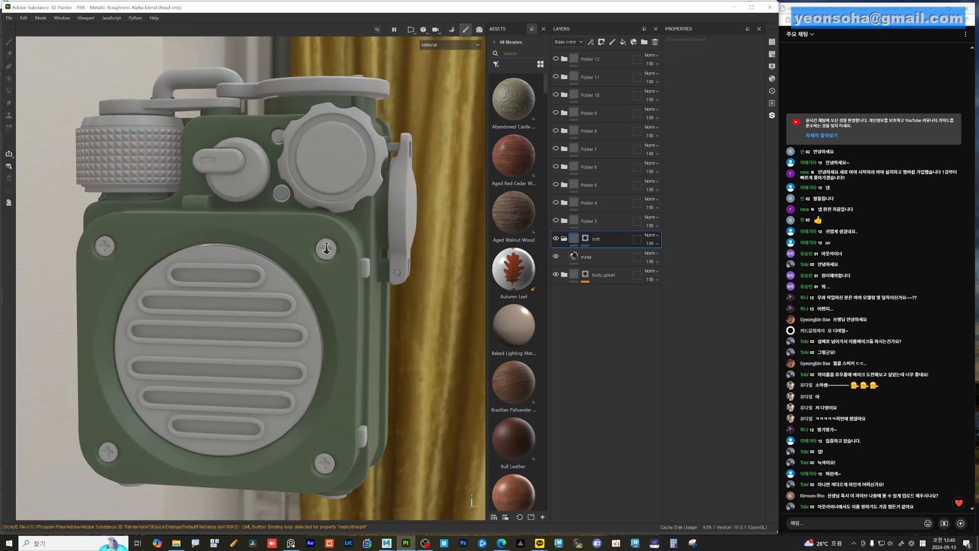
scroll(326, 244, "up", 1)
left_click(585, 239)
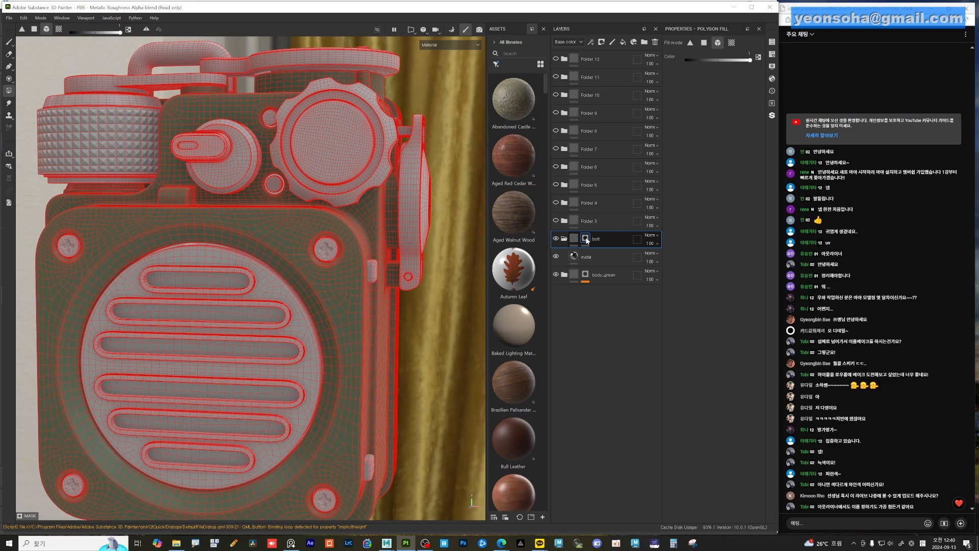
left_click_drag(372, 217, 432, 251, "alt")
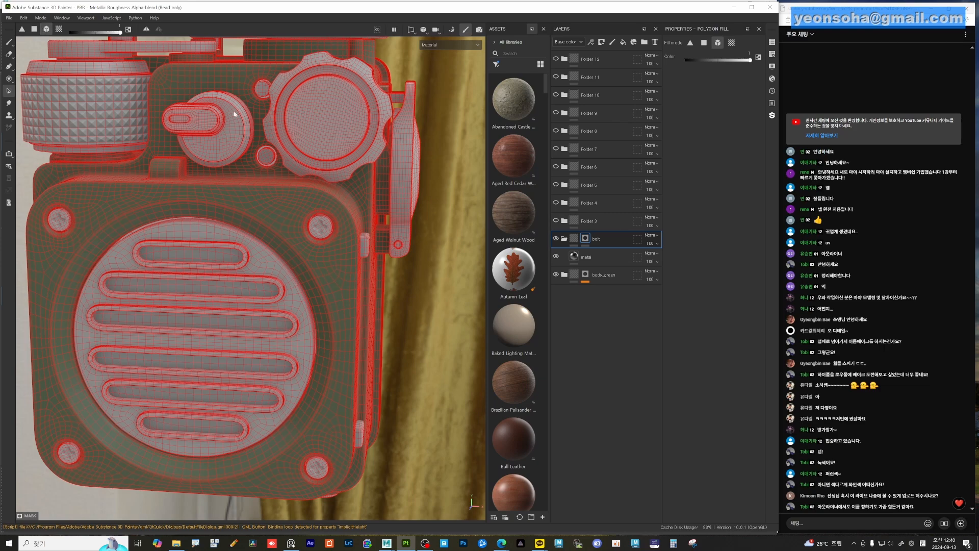
left_click(317, 234)
scroll(311, 158, "down", 5)
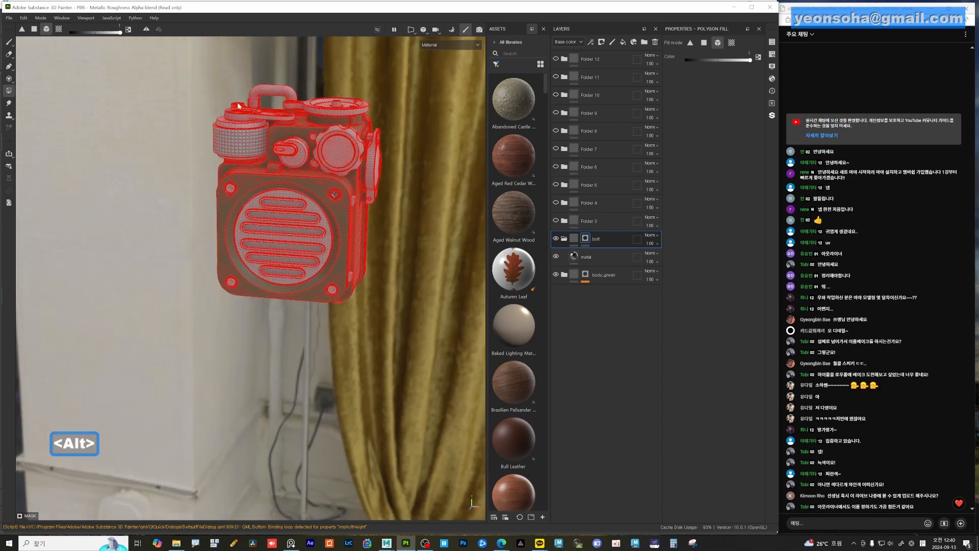
Mesh-fill the front panel's upper-left screw in the bolt folder mask and check the mask
middle_click_drag(295, 188, 272, 221, "alt")
scroll(272, 216, "up", 5)
left_click_drag(240, 218, 278, 221, "alt")
scroll(214, 218, "down", 3)
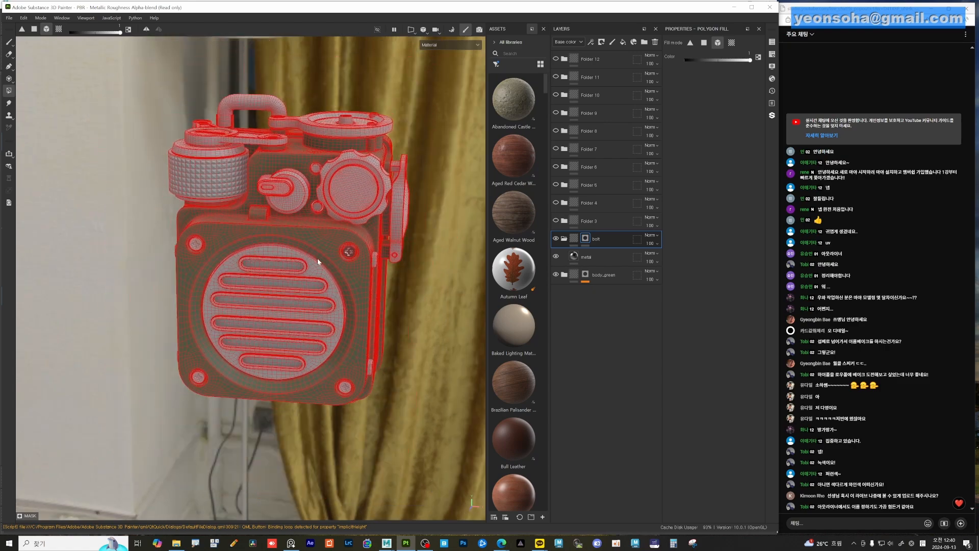
scroll(322, 259, "up", 3)
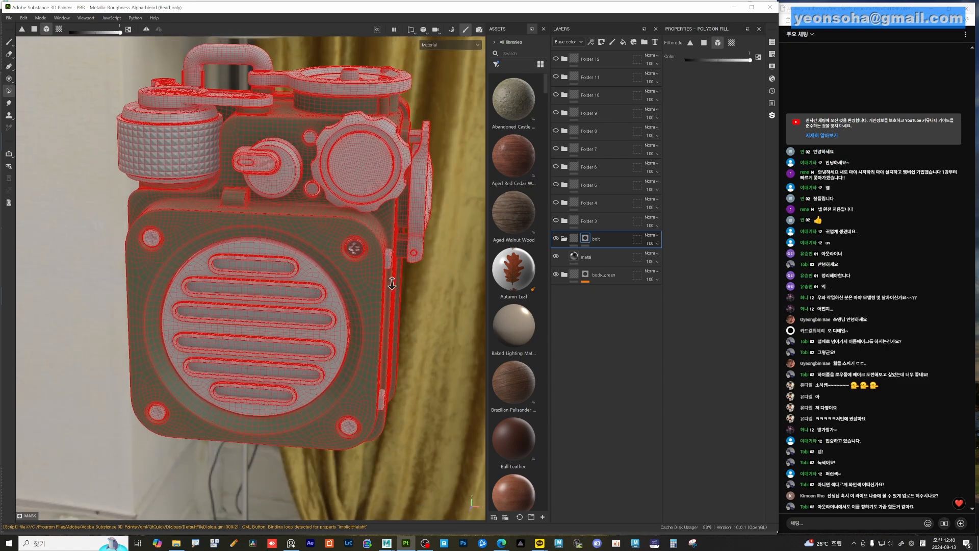
left_click_drag(389, 280, 311, 230, "alt")
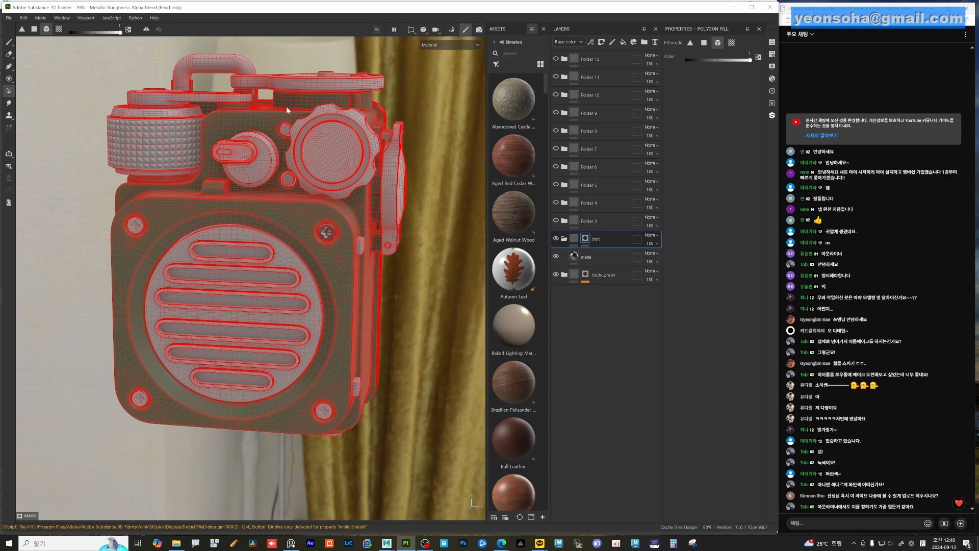
left_click_drag(286, 106, 274, 130, "alt")
middle_click_drag(383, 398, 354, 304, "alt")
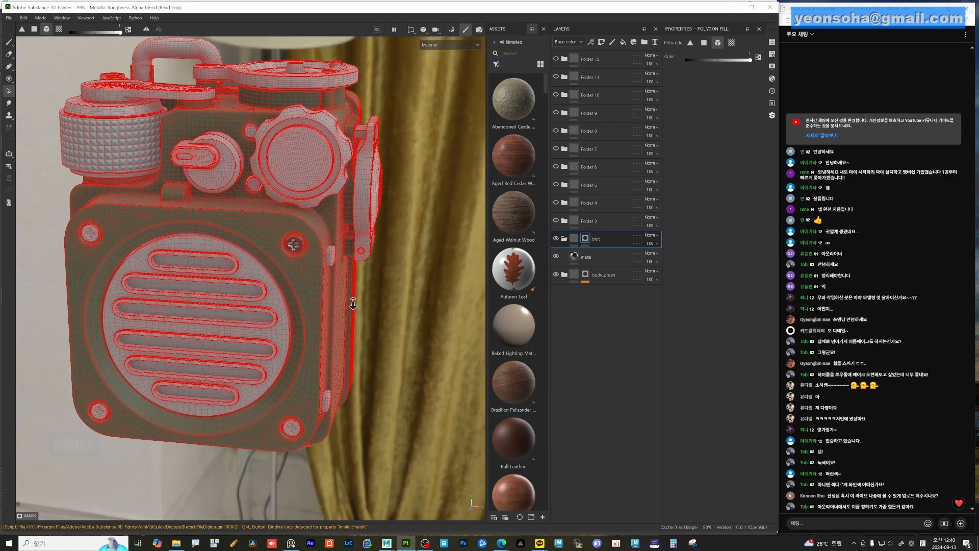
right_click_drag(354, 304, 258, 195, "alt")
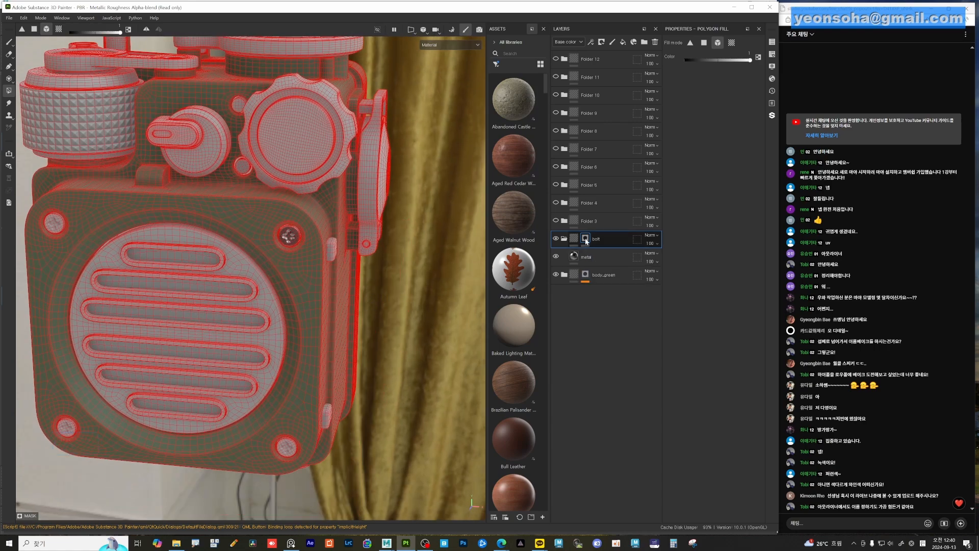
left_click(58, 224)
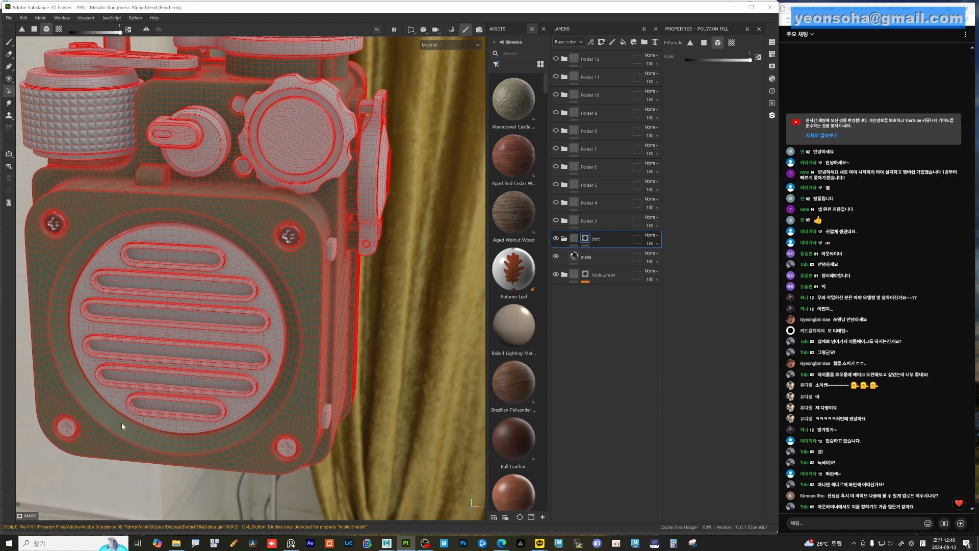
left_click(585, 238, "alt")
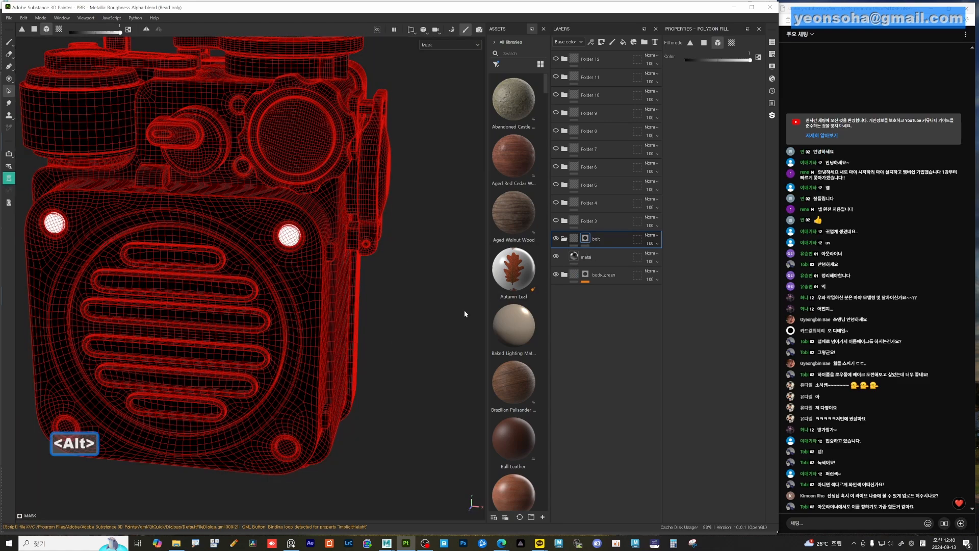
Add a color selection to the bolt folder's mask and pick the yellow ID color of the screws
right_click(575, 238)
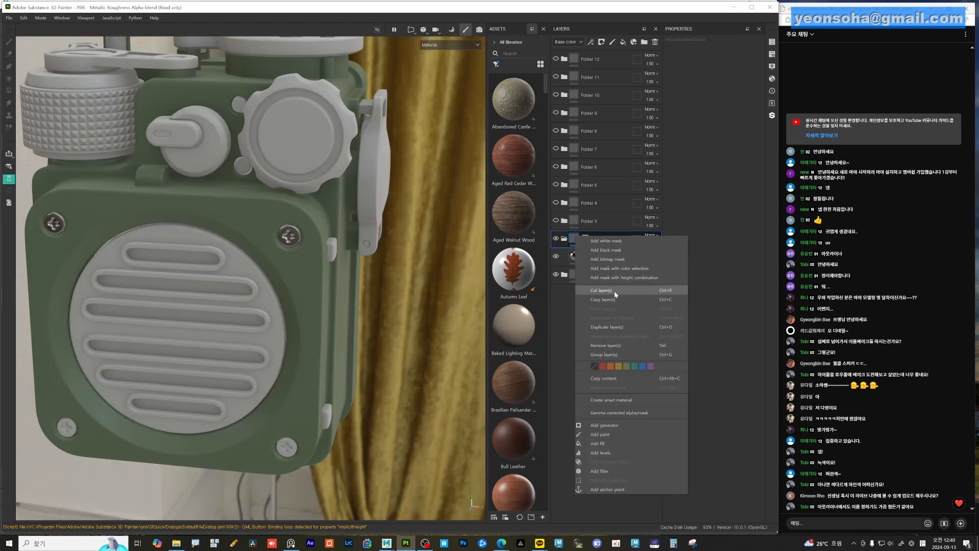
left_click(587, 238)
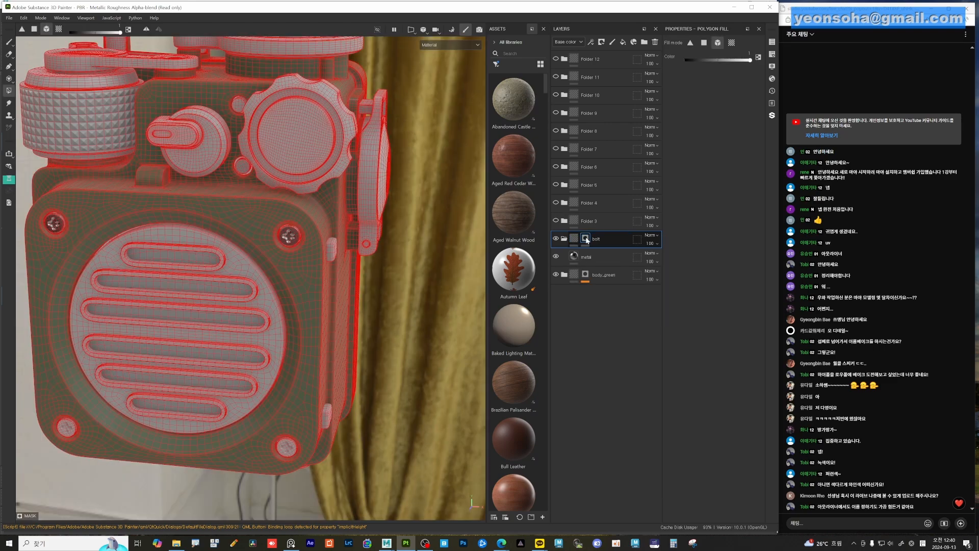
right_click(587, 240)
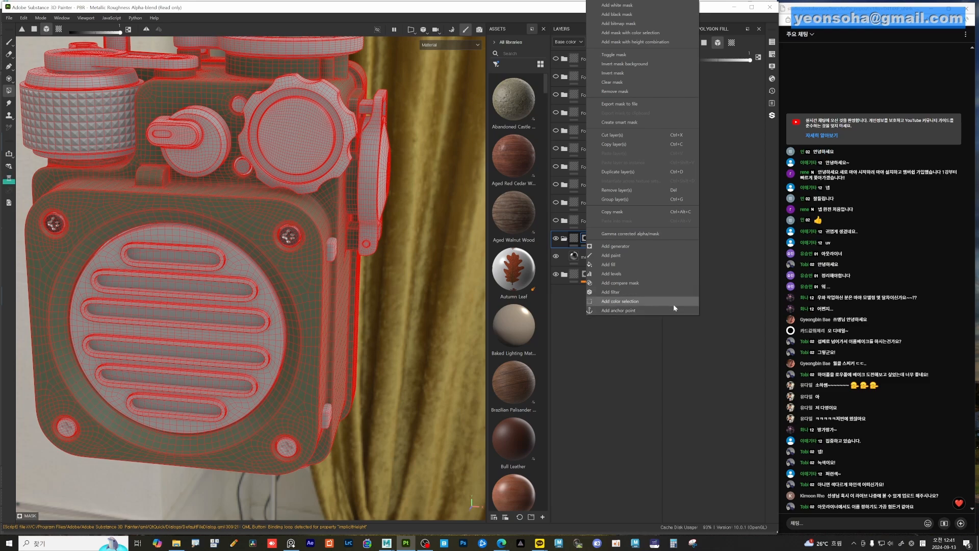
left_click(625, 301)
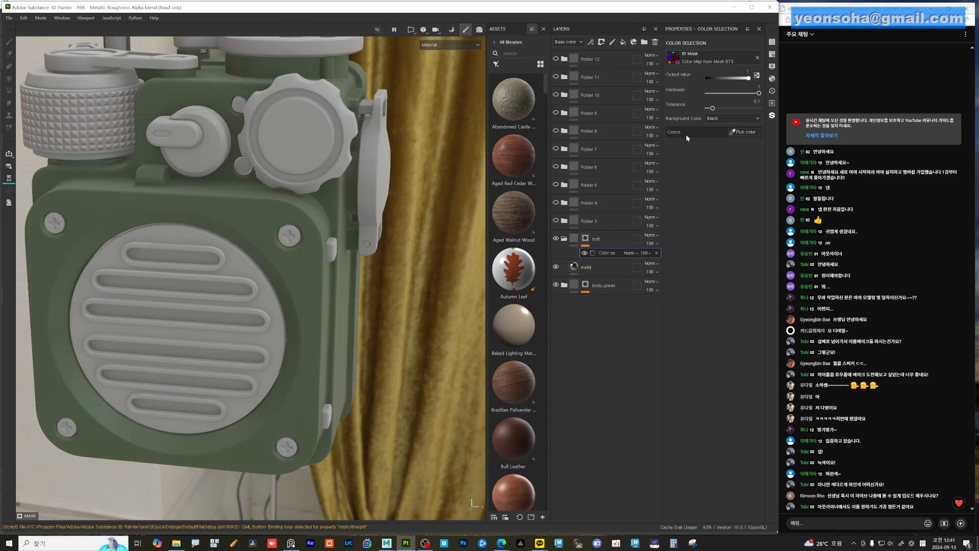
left_click(742, 133)
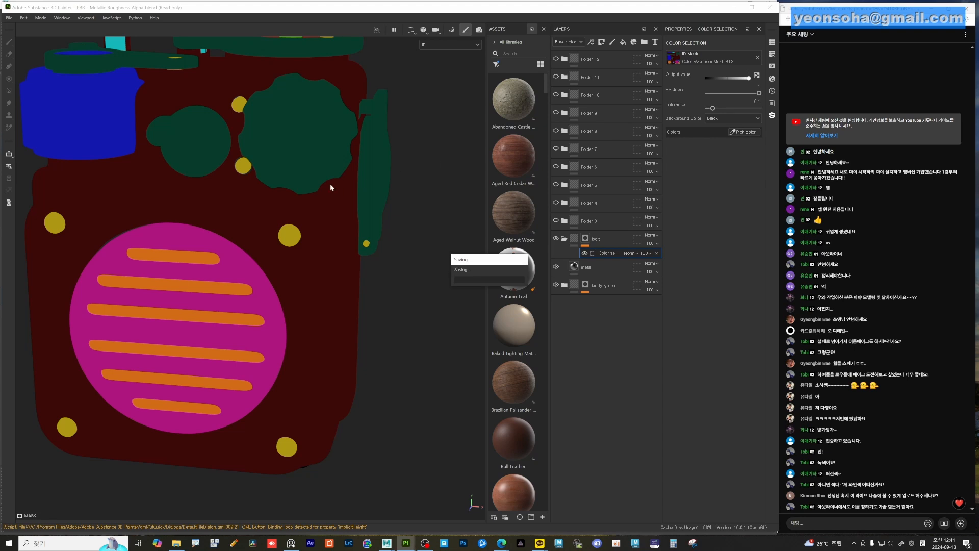
left_click(291, 234)
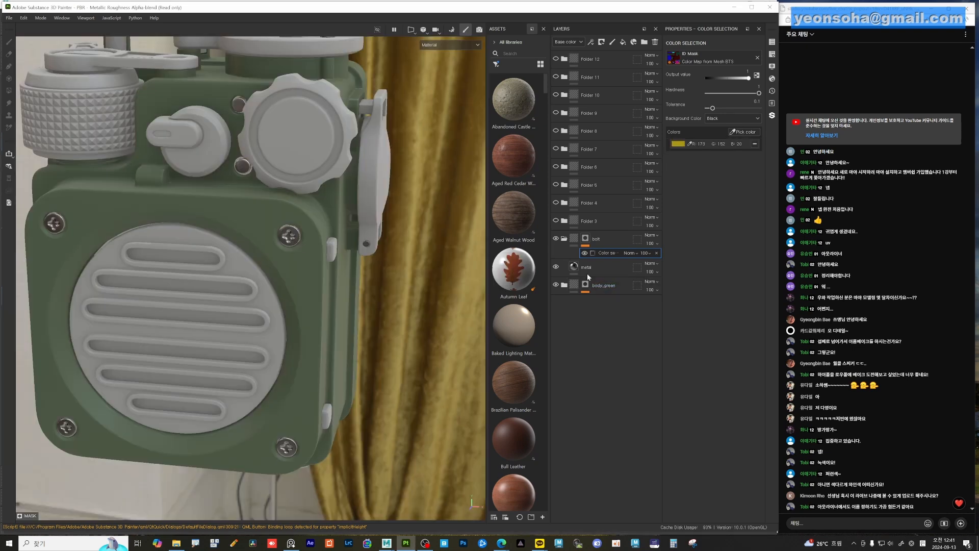
View the bolt folder's mask alone and examine which parts of the radio it covers from several angles
left_click(586, 239, "alt")
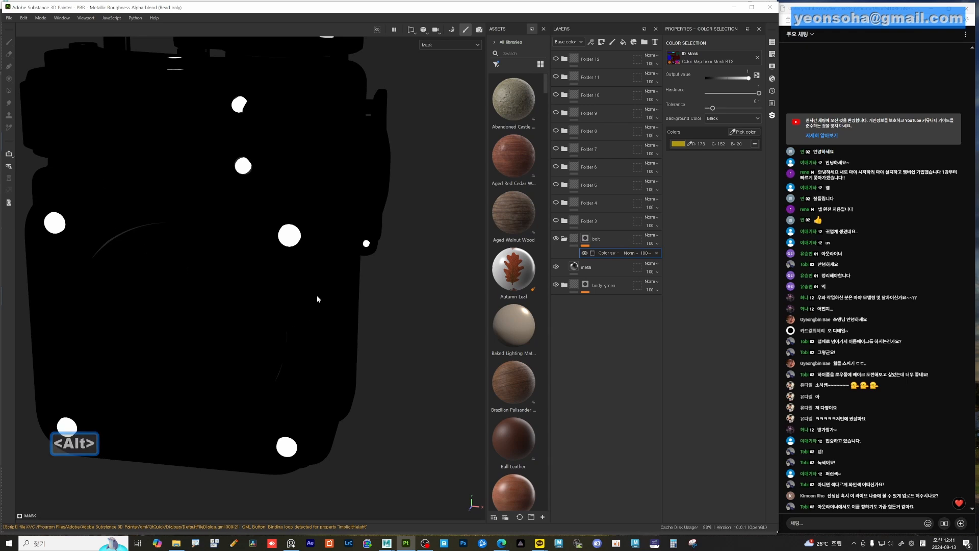
scroll(317, 296, "down", 4)
left_click_drag(317, 295, 264, 284, "alt")
scroll(264, 284, "up", 3)
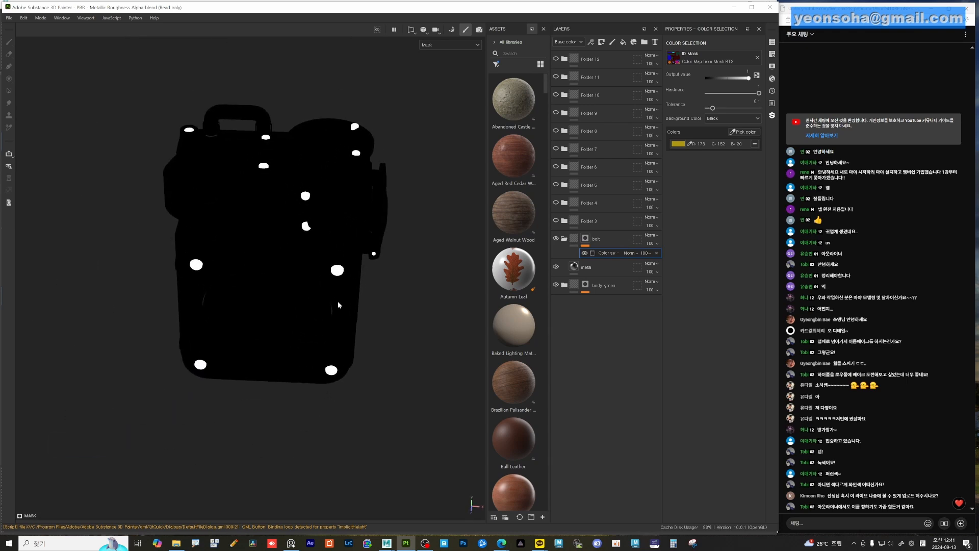
key("alt")
left_click_drag(346, 287, 309, 293, "alt")
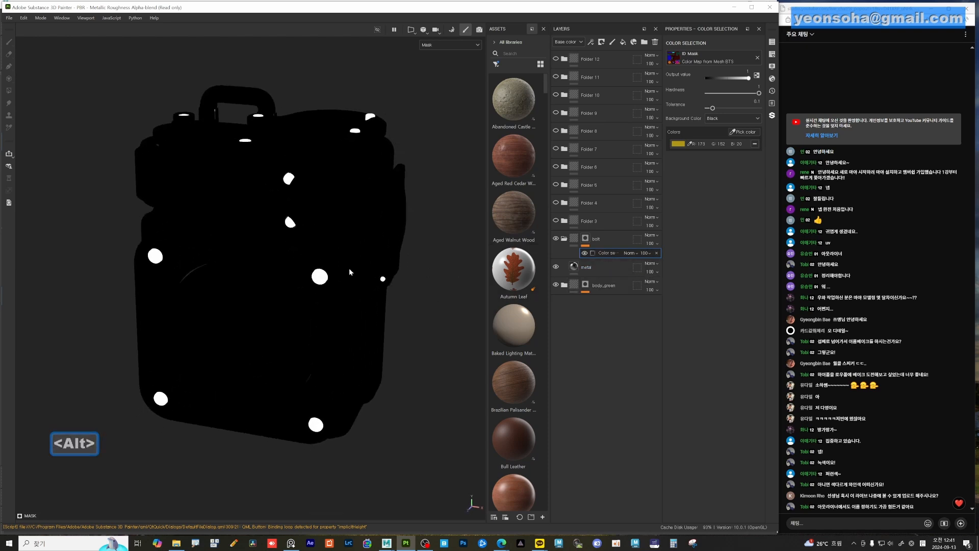
left_click_drag(283, 209, 308, 247, "alt")
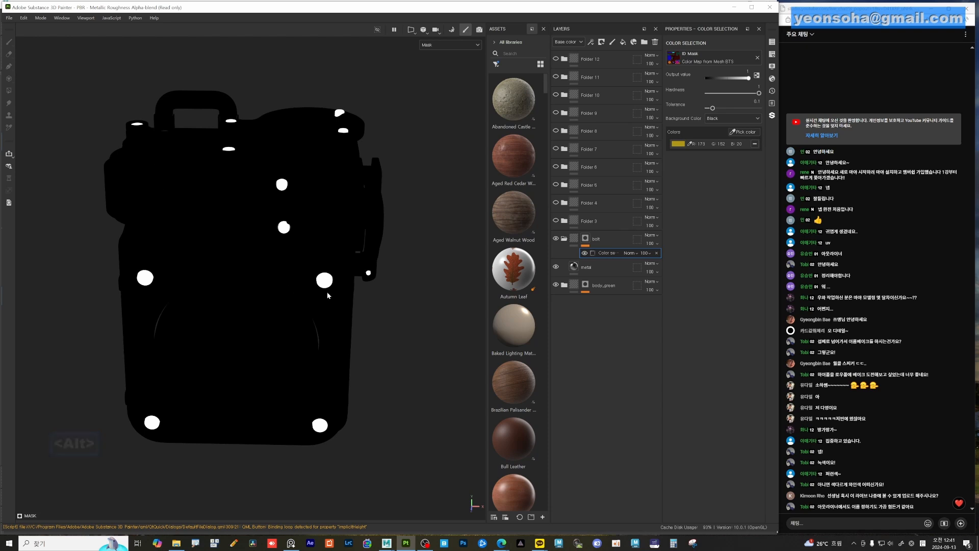
left_click_drag(326, 292, 388, 360, "alt")
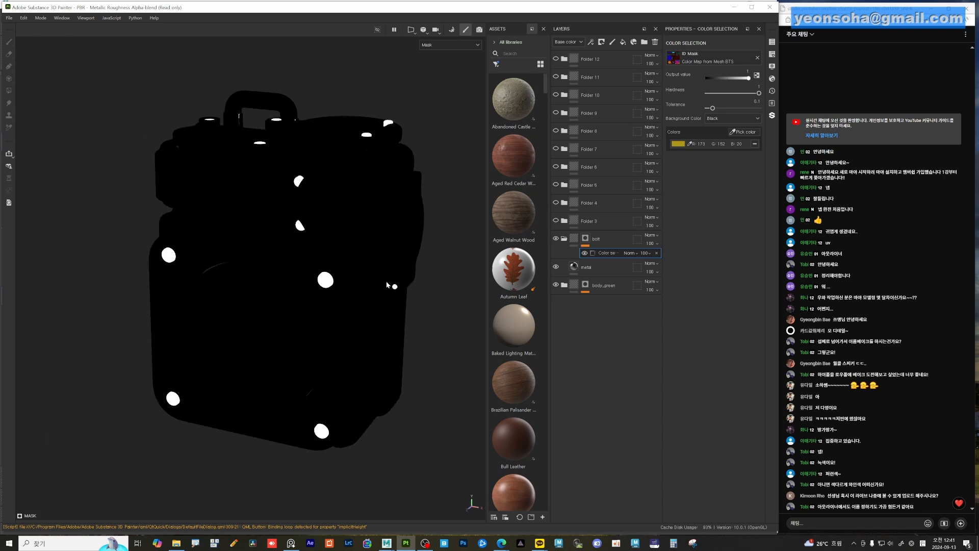
left_click_drag(289, 210, 367, 311, "alt")
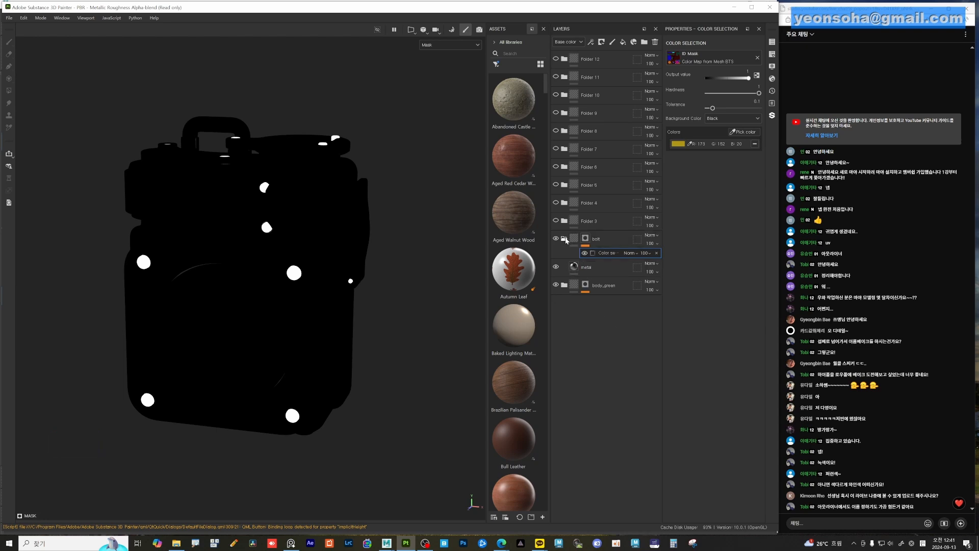
Collapse the bolt folder, return to the material view and examine the metal bolts on the radio's front and top
left_click_drag(587, 267, 594, 244)
left_click(574, 238)
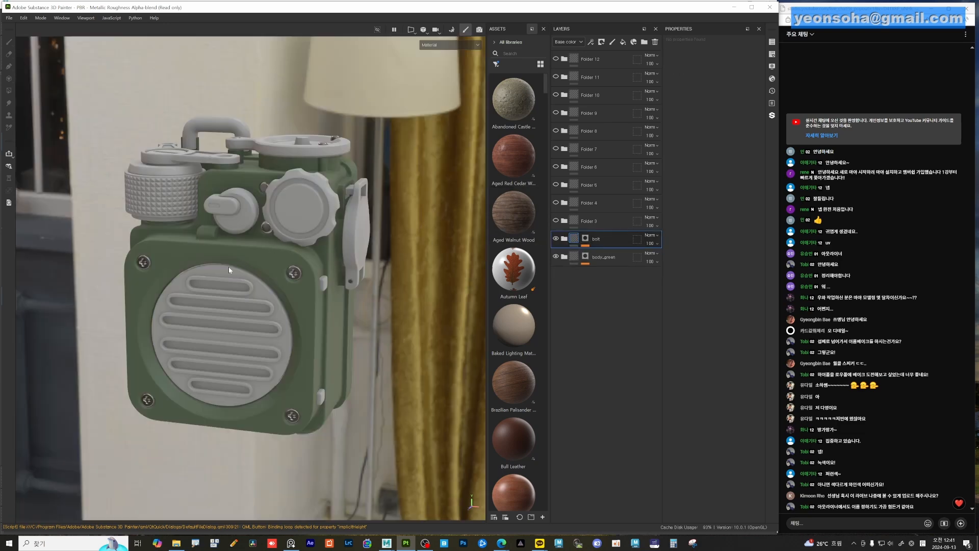
left_click_drag(229, 266, 256, 256, "alt")
right_click_drag(256, 256, 319, 280, "alt")
left_click_drag(320, 280, 313, 215, "alt")
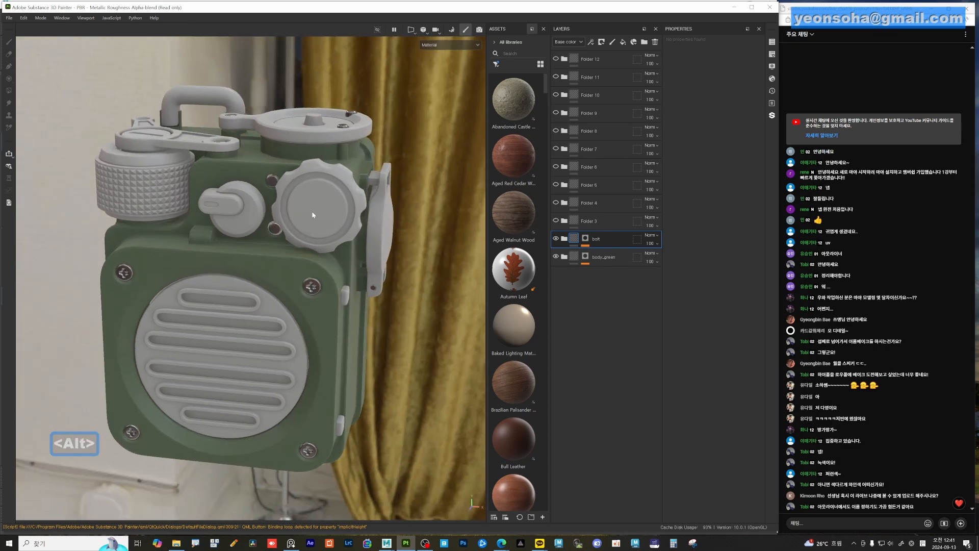
middle_click_drag(313, 215, 311, 241, "alt")
right_click_drag(312, 241, 339, 264, "alt")
left_click_drag(340, 264, 357, 258, "alt")
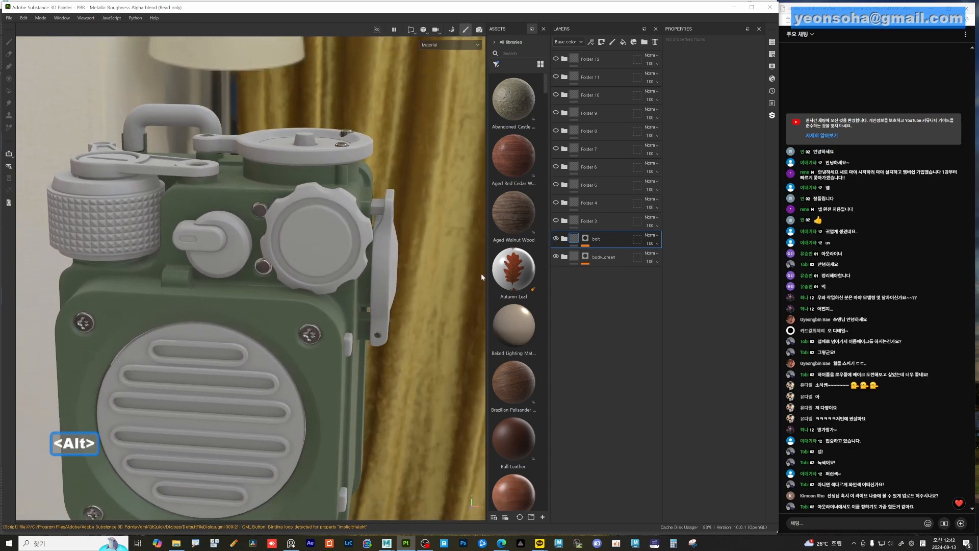
mouse_move(353, 232)
left_mouse_down("alt")
mouse_move(433, 215)
mouse_move(396, 239)
mouse_move(350, 247)
left_mouse_up("alt")
right_click_drag(350, 247, 372, 252, "alt")
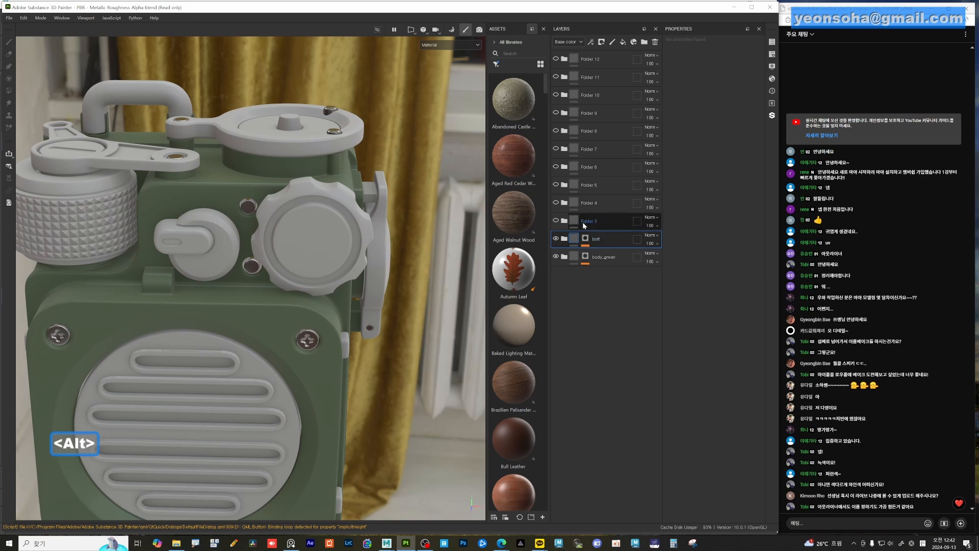
Make Folder 3 visible, expand it and rename the fill layer inside it as base
left_click(556, 220)
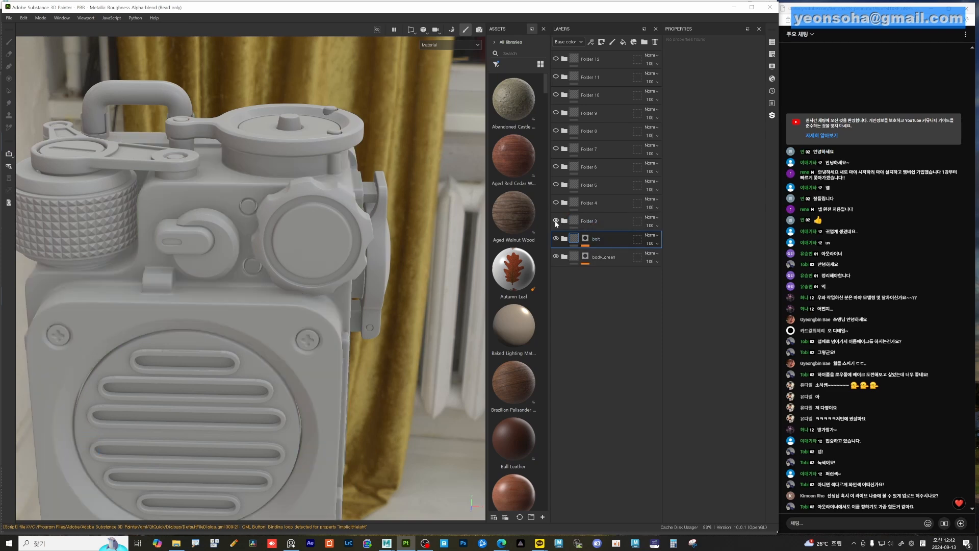
left_click(584, 223)
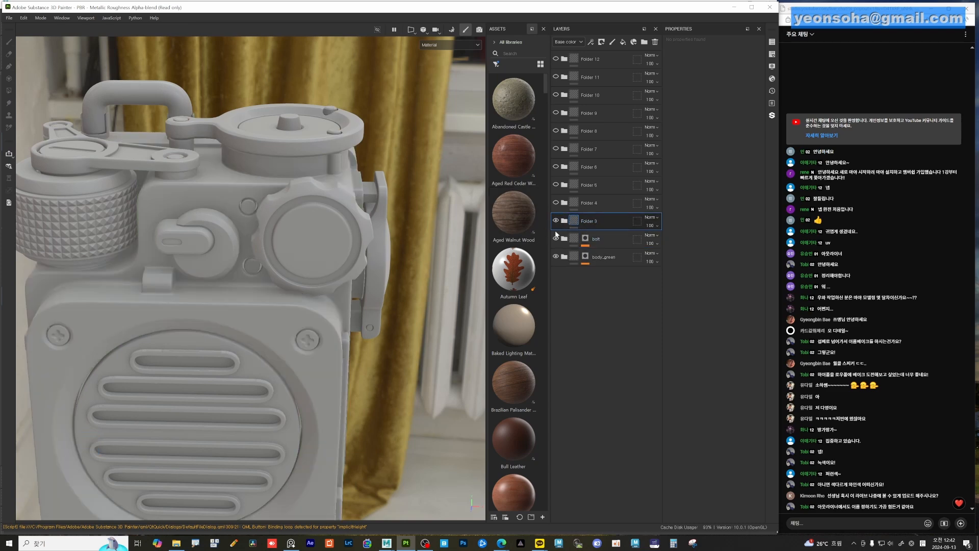
left_click_drag(510, 265, 589, 241)
double_click(585, 240)
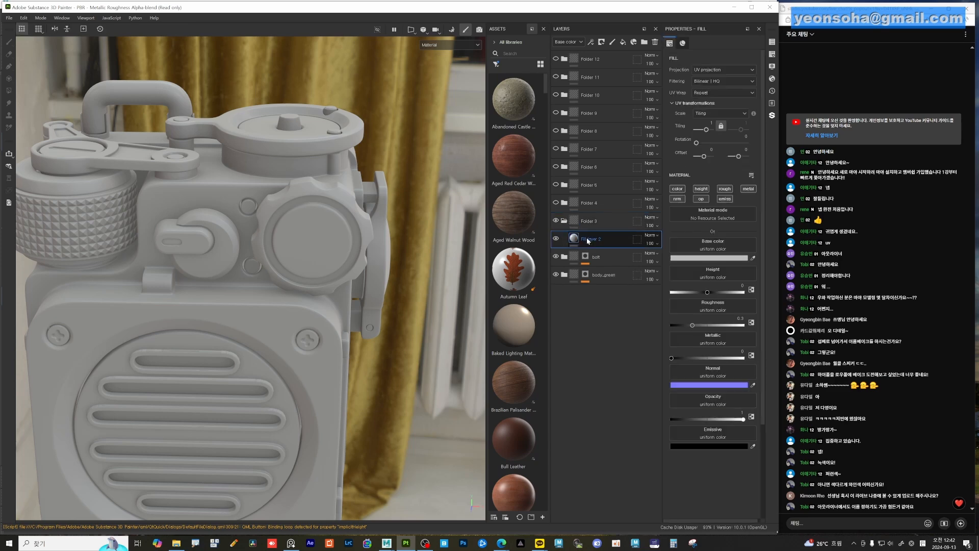
type("base")
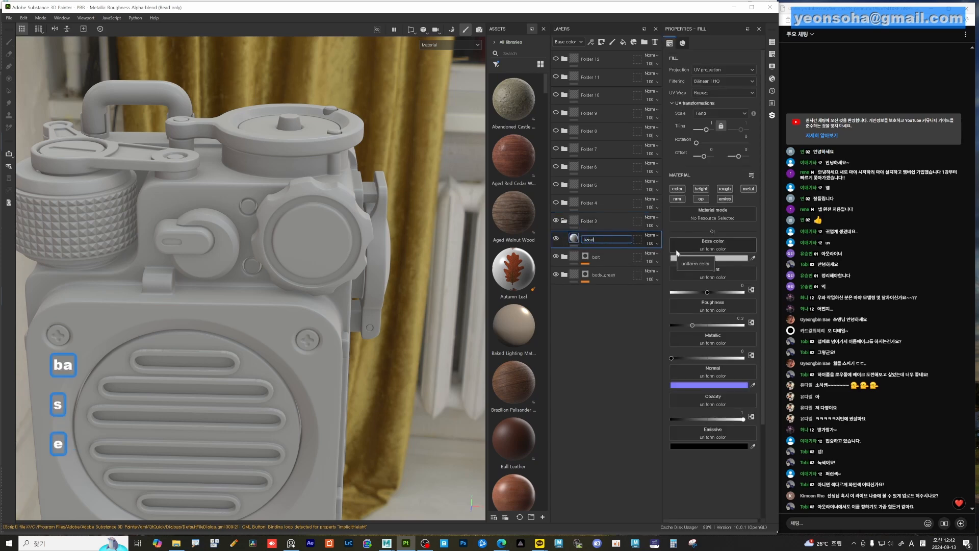
key("Return")
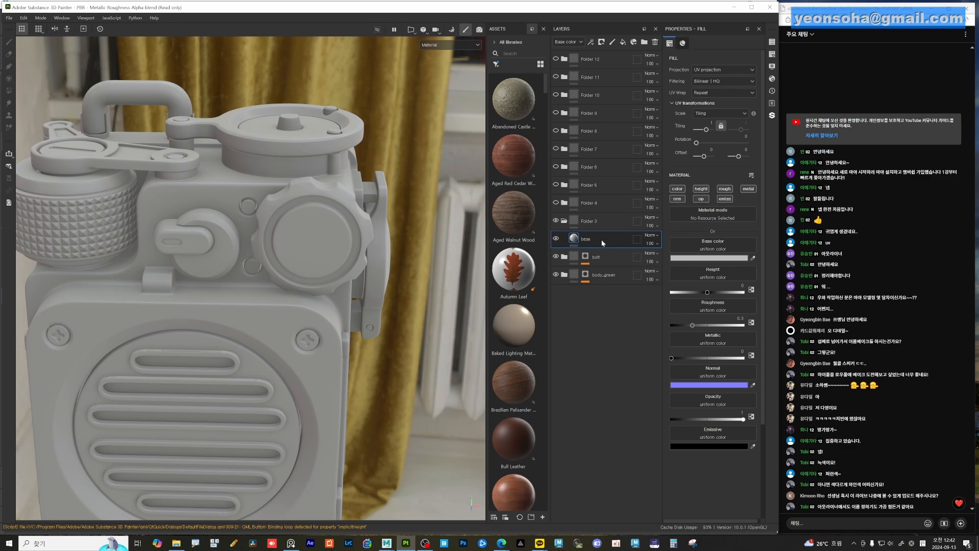
Set the base fill layer's Base color to a near-black grey, about 282626, and leave its Metallic at 0
left_click(709, 258)
left_click_drag(731, 314, 720, 360)
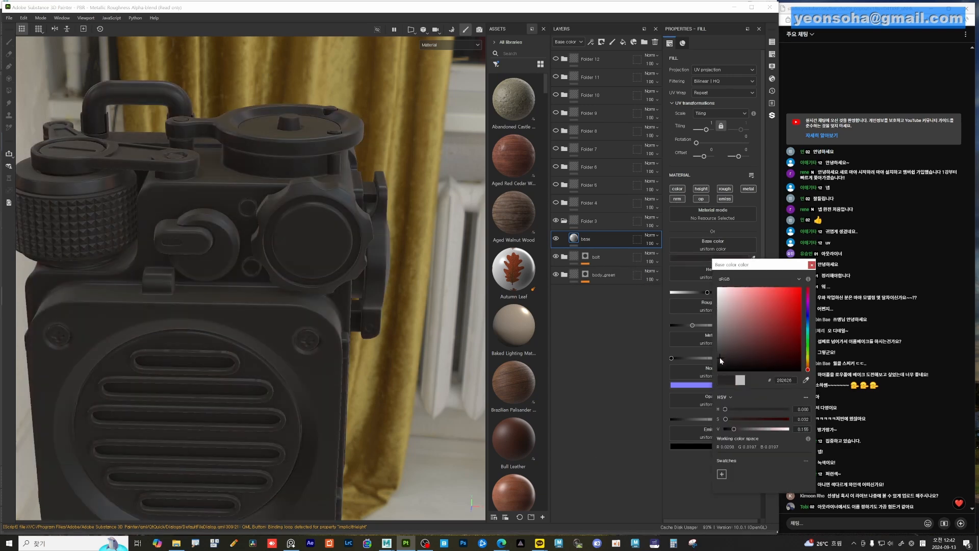
left_click(811, 264)
left_click_drag(684, 358, 636, 354)
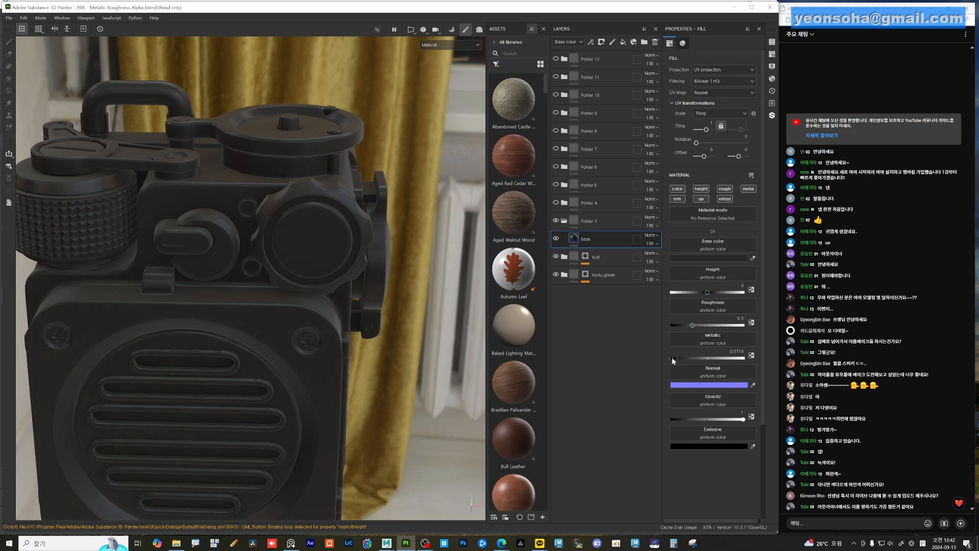
key("alt")
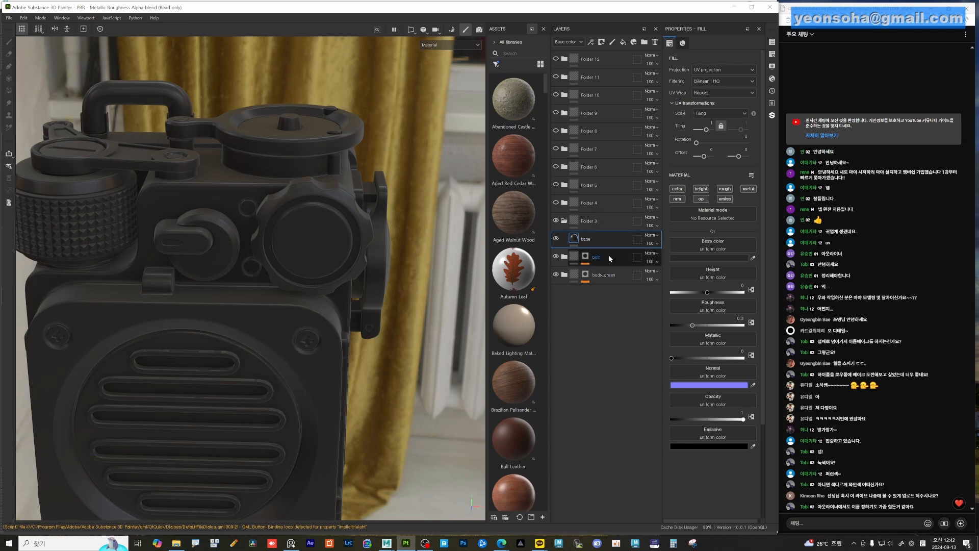
Rename Folder 3 as front_dial
right_click(576, 220)
left_click(558, 295)
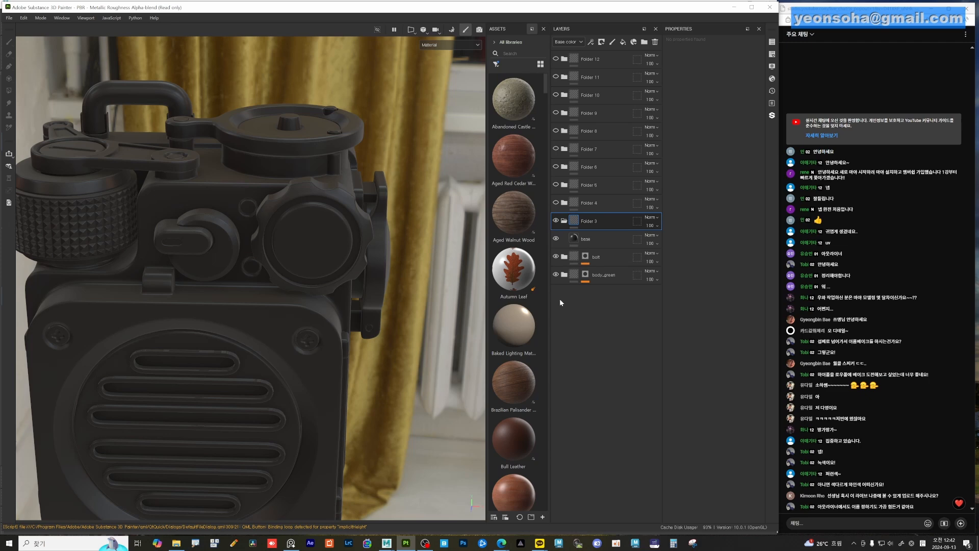
double_click(590, 221)
type("bl")
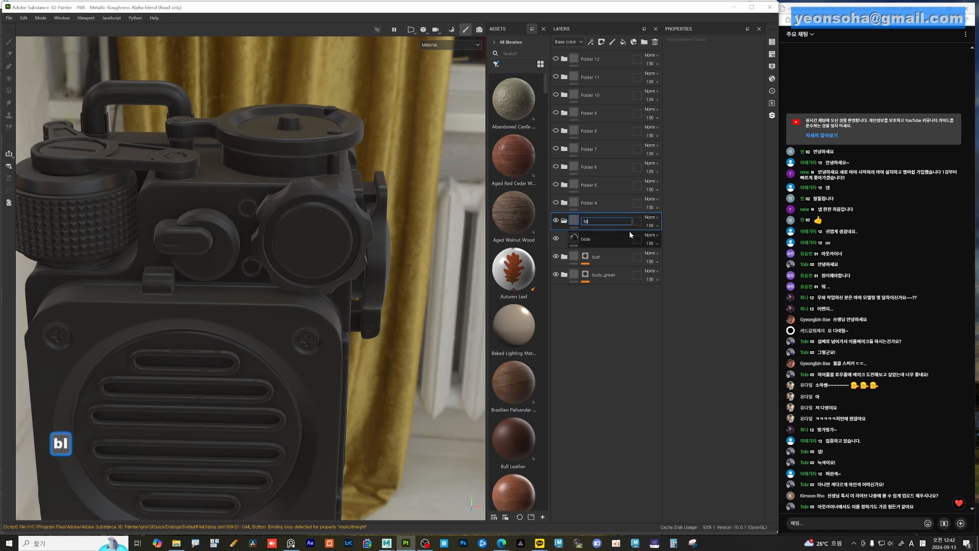
key("BackSpace")
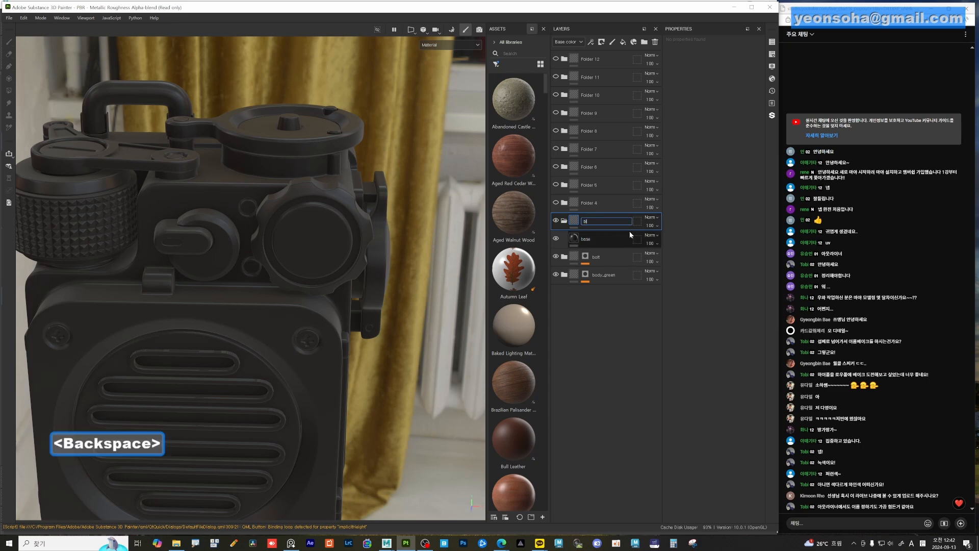
key("BackSpace")
type("right")
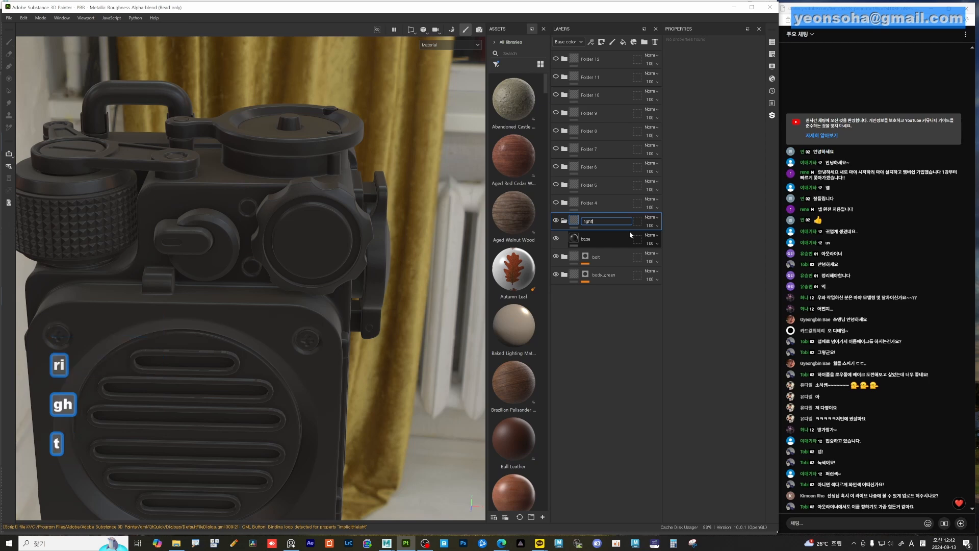
key("BackSpace")
key("BackSpace")
key("BackSpace")
key("BackSpace")
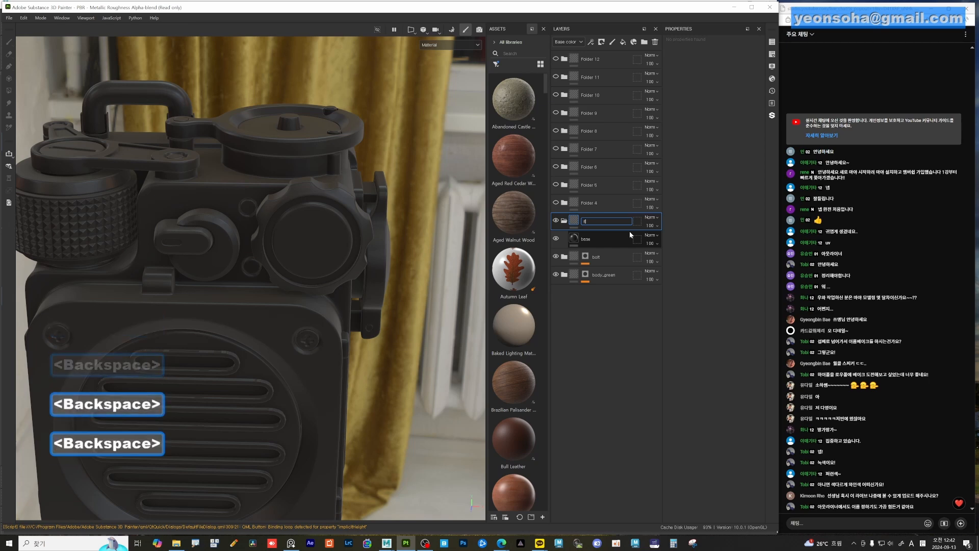
key("BackSpace")
type("front")
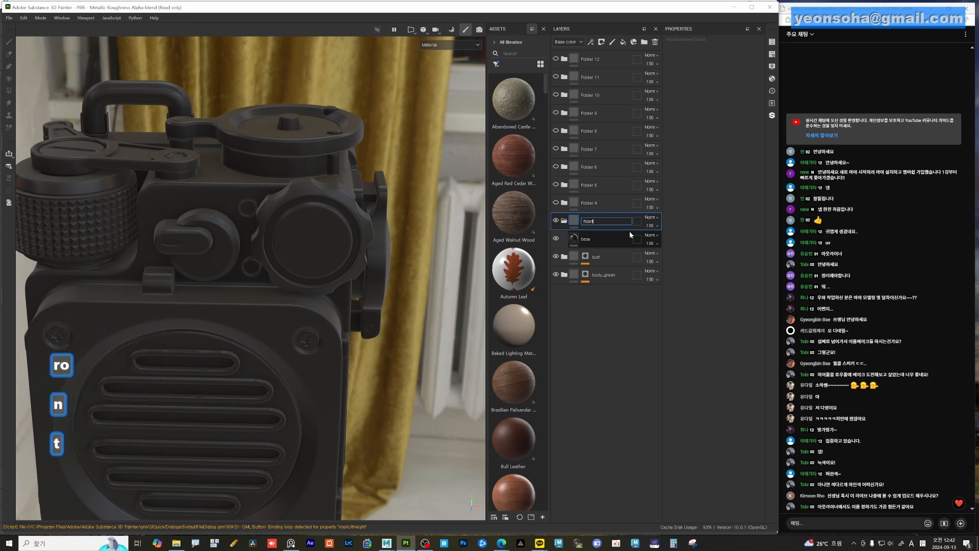
type("_")
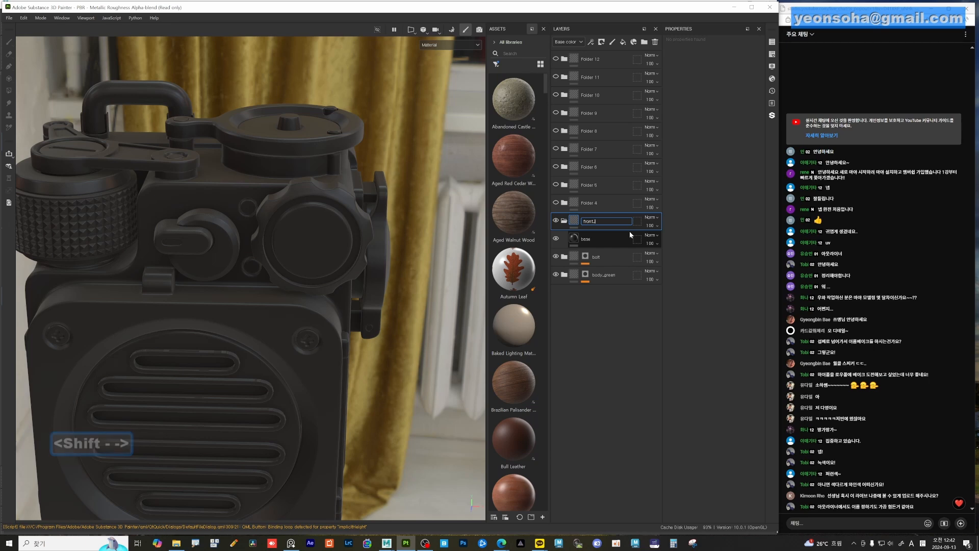
type("dial")
key("Return")
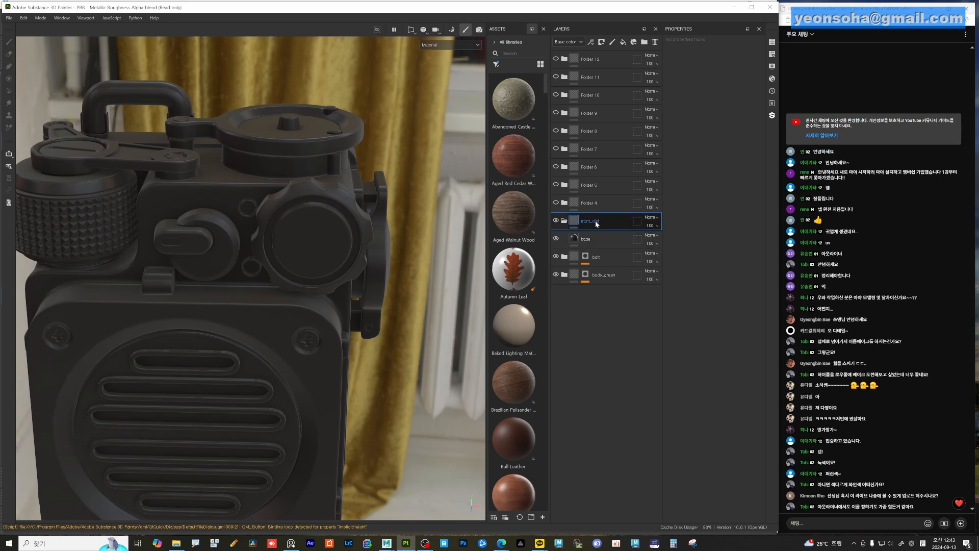
Add a black mask with a color selection to the front_dial folder and pick the large front dial's ID color
right_click(577, 219)
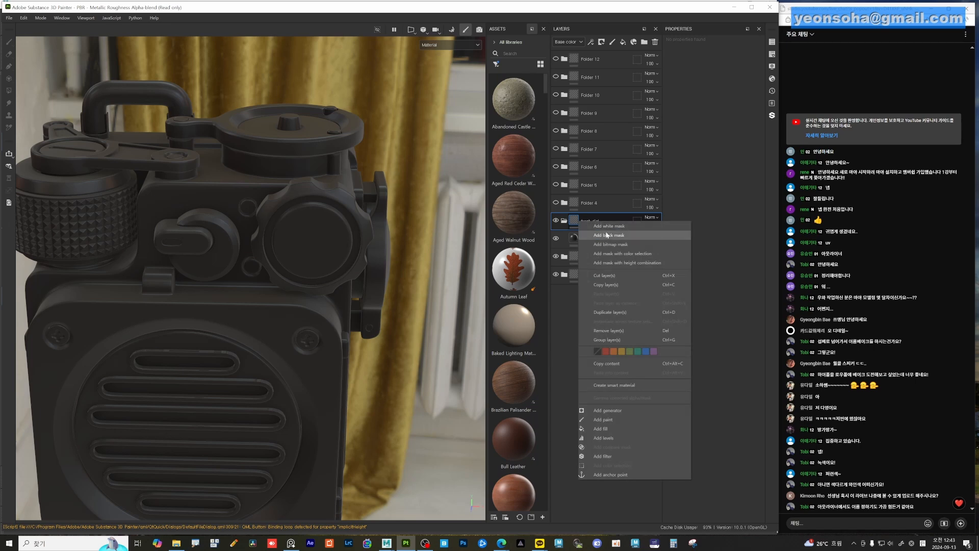
left_click(607, 235)
right_click(586, 221)
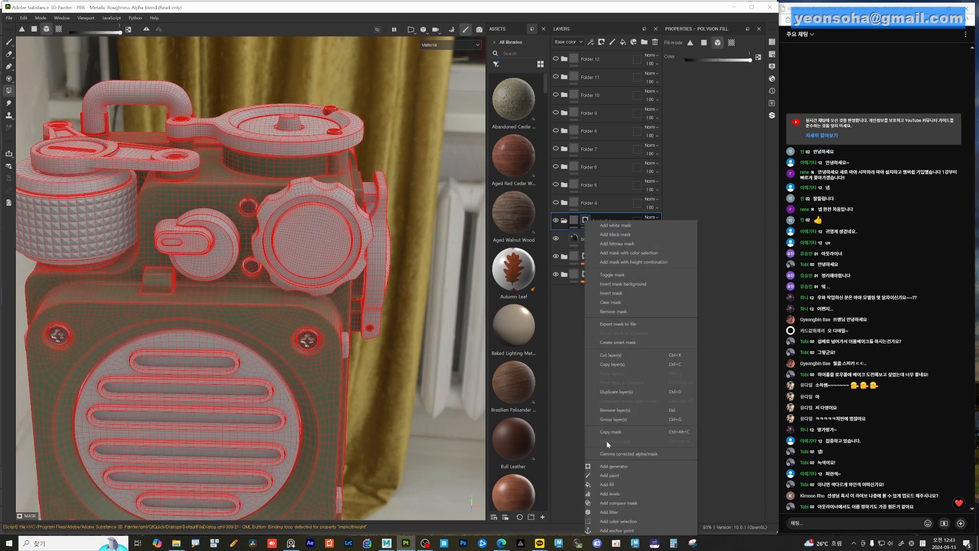
left_click(620, 521)
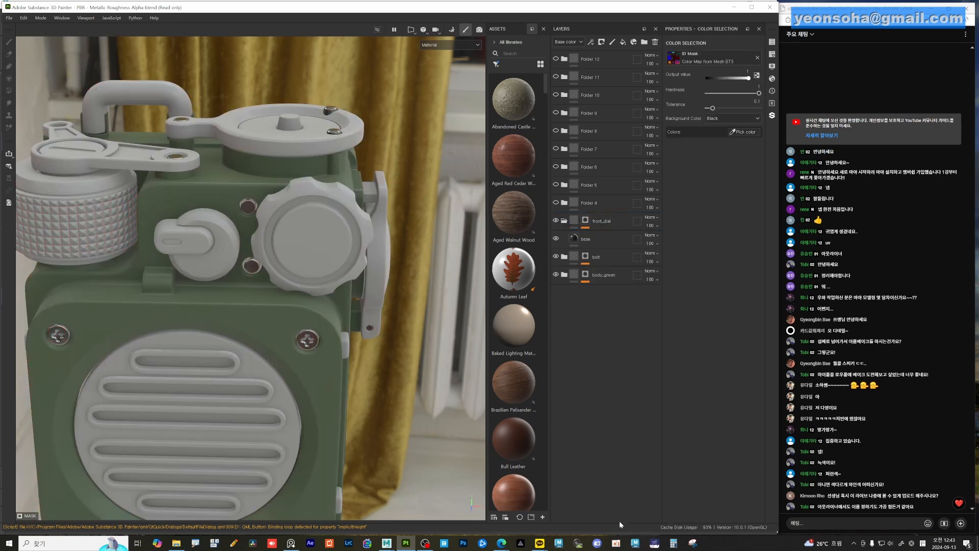
left_click(746, 132)
left_click(318, 228)
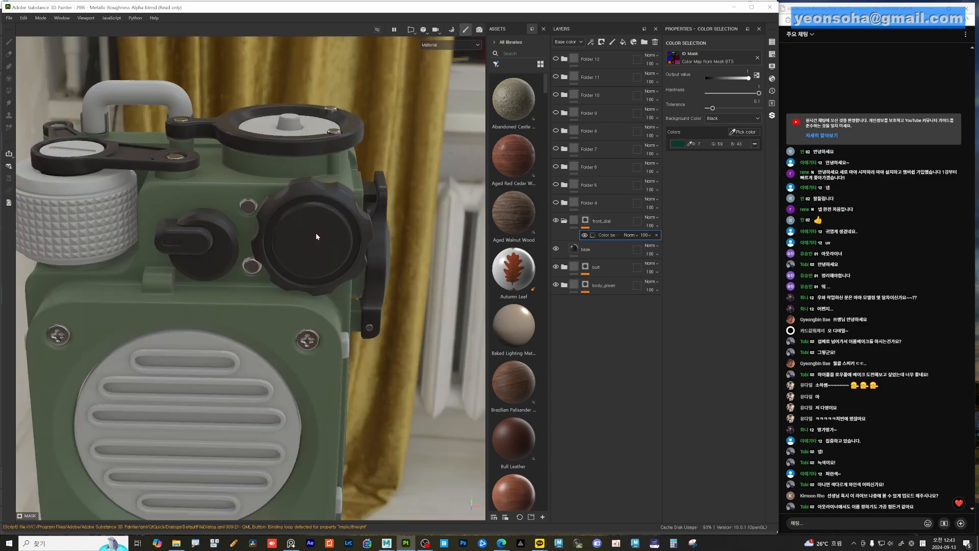
Examine from several angles which dials and arms on the radio's front and top the front_dial mask covers
left_click_drag(379, 278, 329, 304, "alt")
scroll(329, 304, "down", 2)
middle_click_drag(329, 301, 337, 274, "alt")
scroll(334, 294, "up", 2)
left_click_drag(290, 311, 321, 301, "alt")
middle_click_drag(312, 301, 336, 305, "alt")
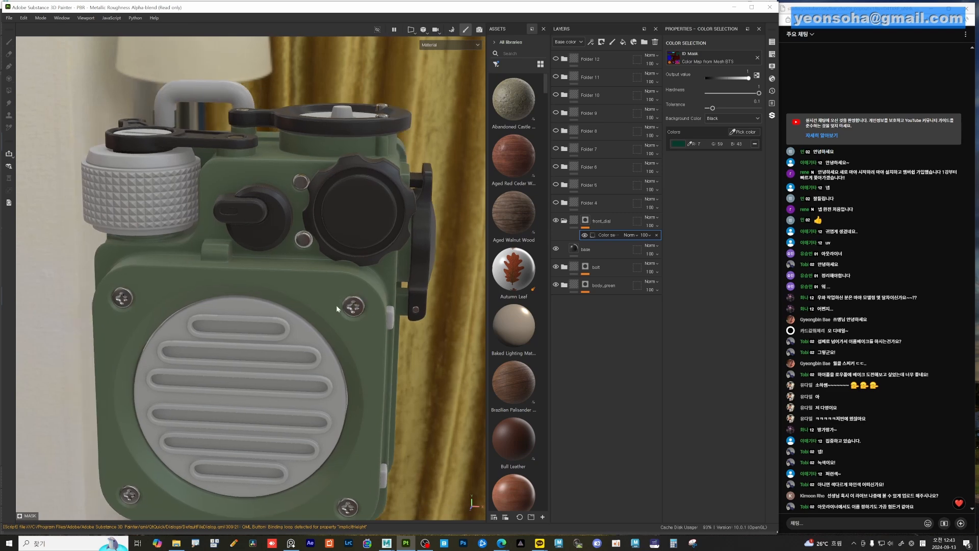
mouse_move(336, 305)
left_mouse_down("alt")
mouse_move(348, 317)
mouse_move(352, 308)
left_mouse_up("alt")
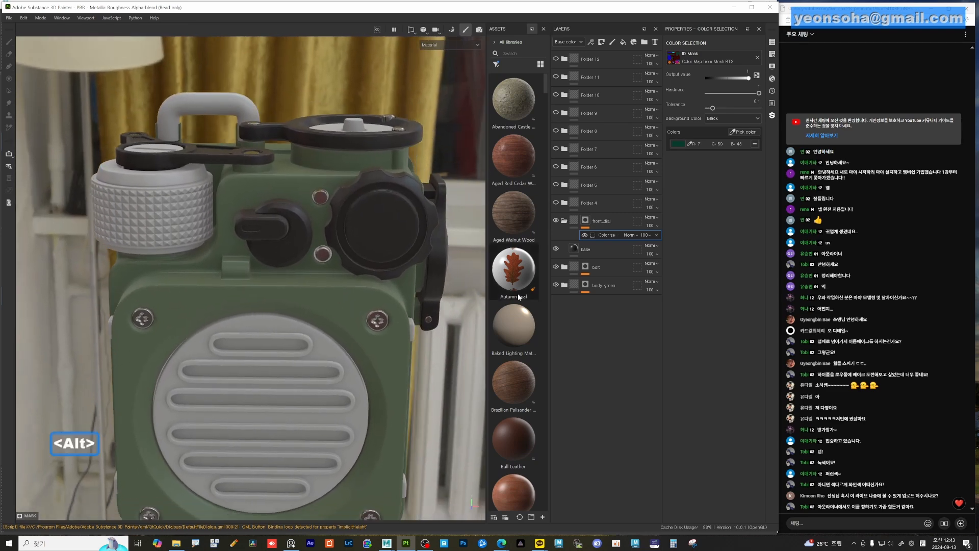
Make Folder 4 visible and rename it as black_metal
left_click(589, 202)
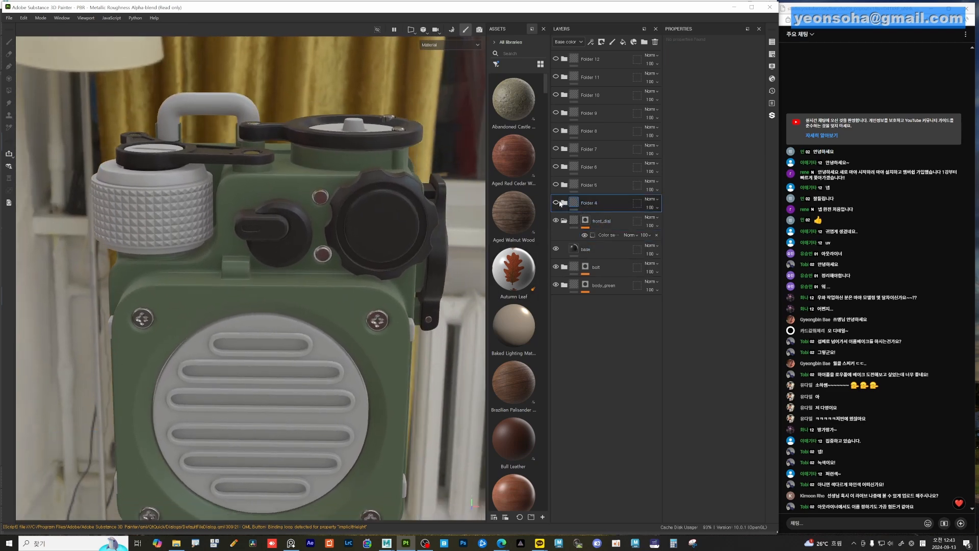
left_click(555, 203)
double_click(571, 203)
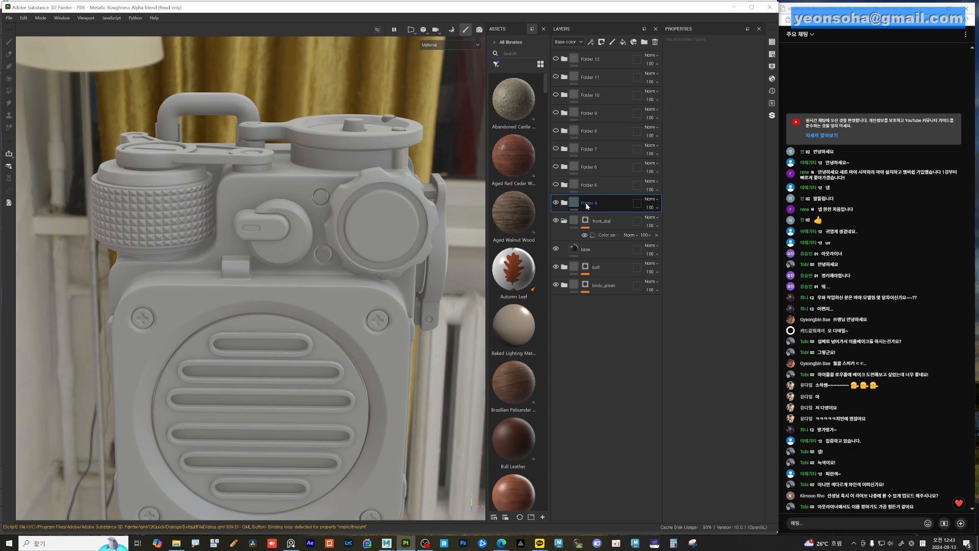
type("bl")
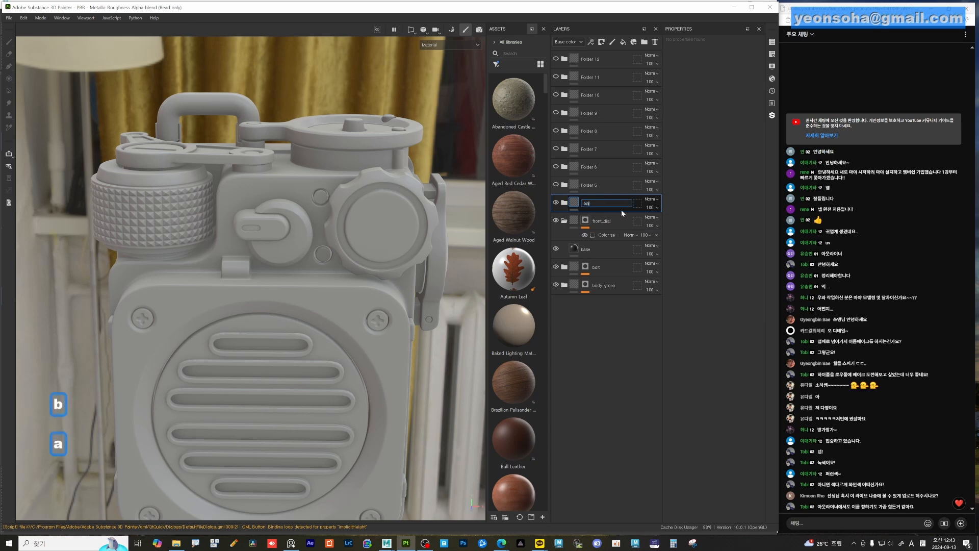
key("BackSpace")
type("lac")
key("BackSpace")
type("ck_metal")
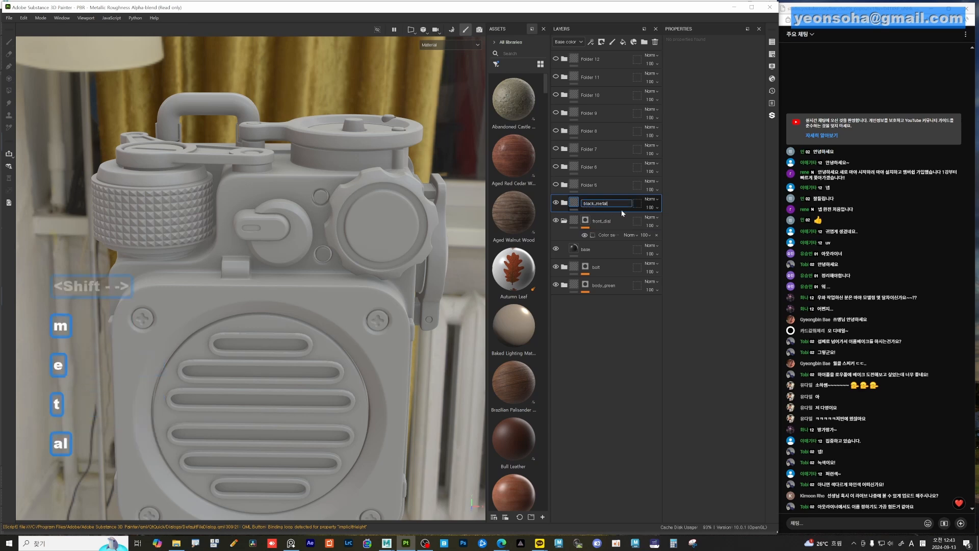
key("Return")
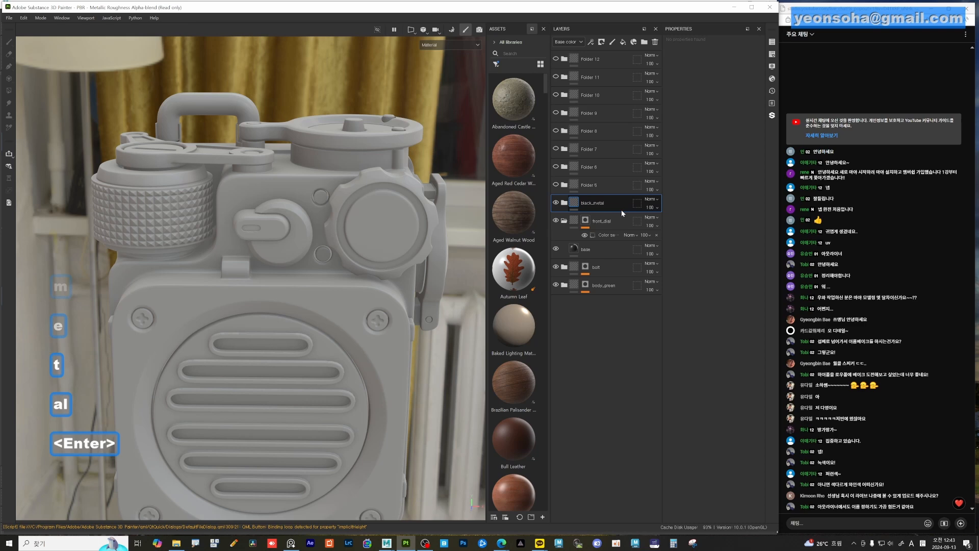
Expand the black_metal folder and rename the fill layer inside it as base
left_click(564, 203)
double_click(592, 221)
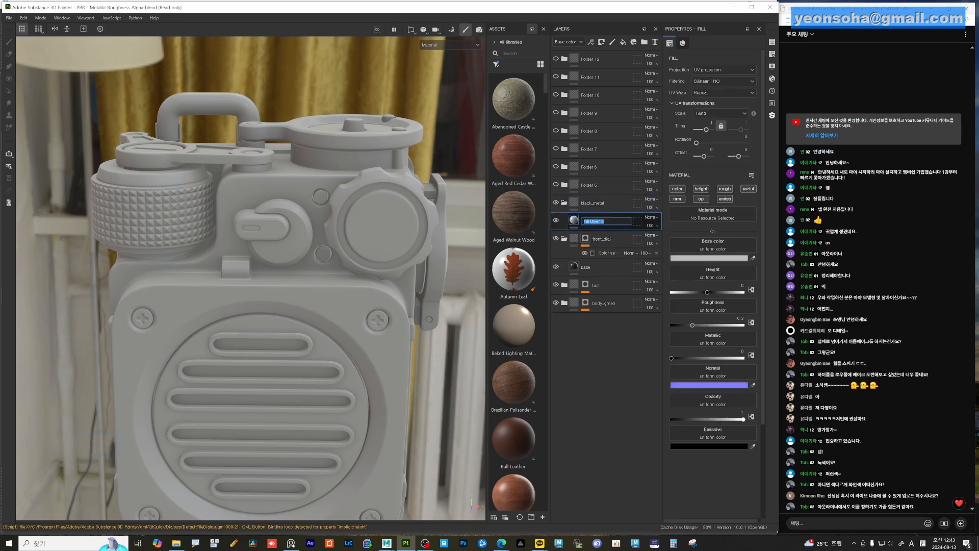
type("base")
key("Return")
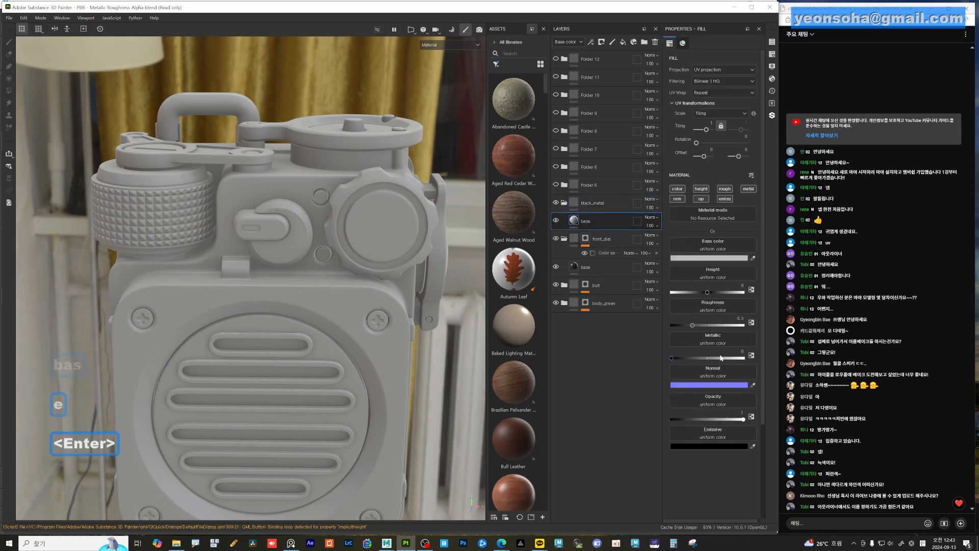
Set the black_metal base layer's Base color to a near-black grey, about 2B2929, and Metallic to 1, and slightly adjust its Roughness
left_click(707, 257)
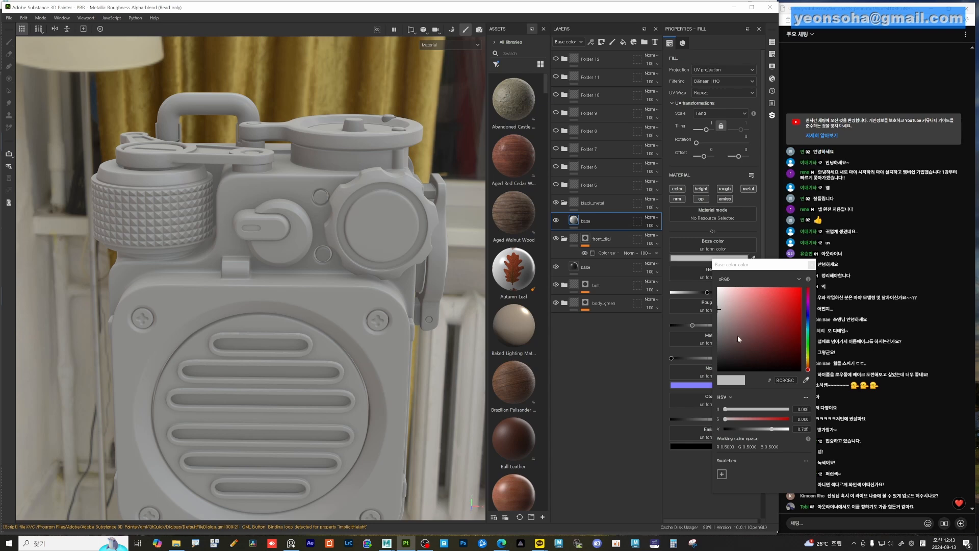
left_click_drag(739, 339, 721, 361)
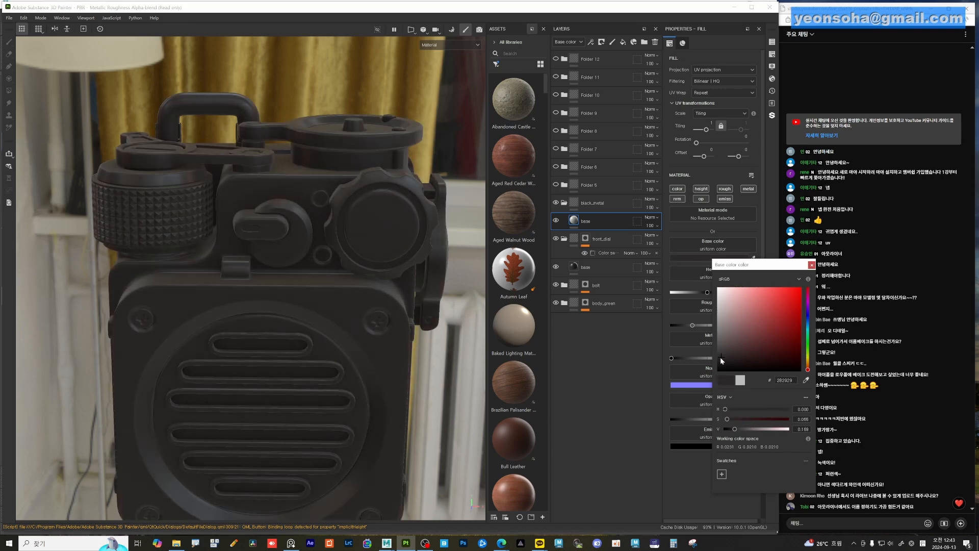
left_click(811, 265)
left_click_drag(686, 359, 760, 356)
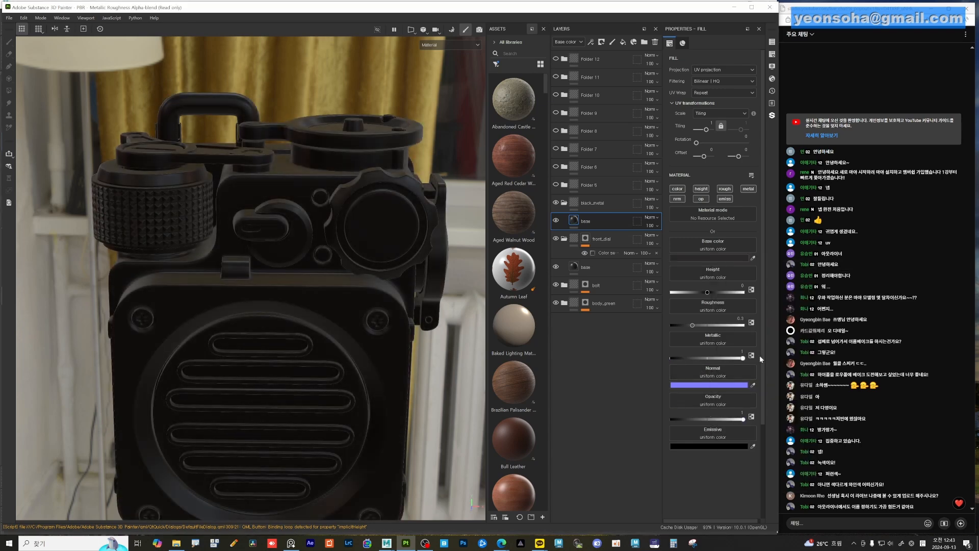
mouse_move(701, 326)
left_mouse_down()
mouse_move(679, 321)
mouse_move(695, 321)
left_mouse_up()
Add a black mask with a color selection to the black_metal folder and pick the round speaker grille's ID color
right_click(577, 206)
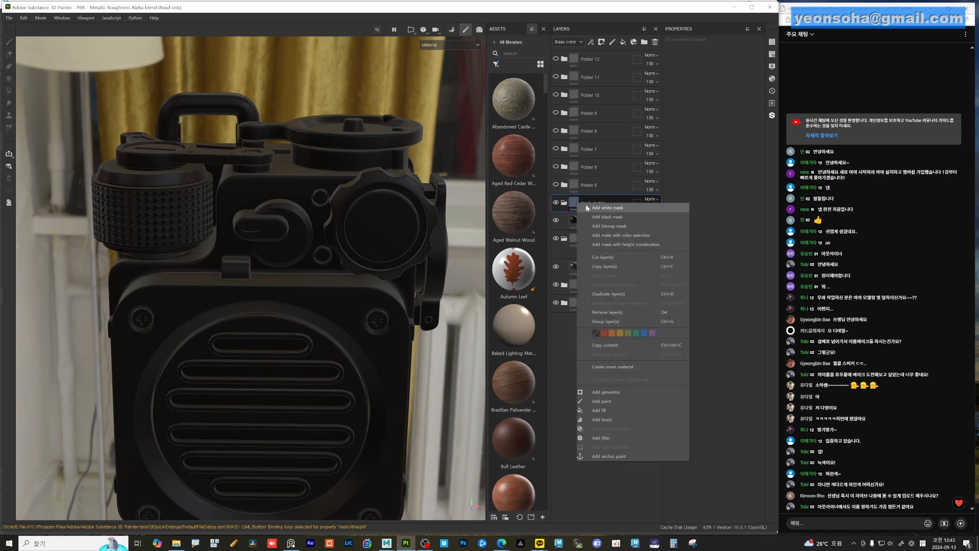
left_click(579, 208)
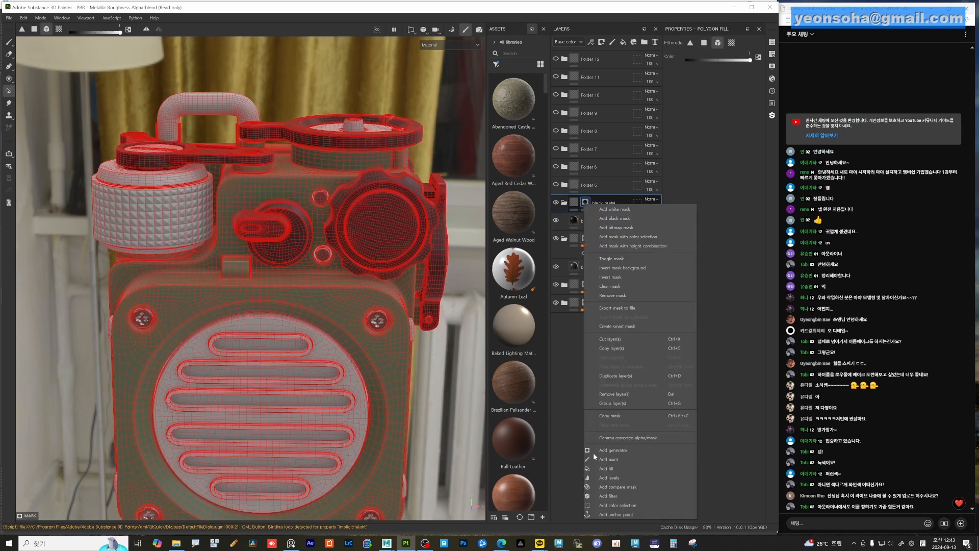
left_click(632, 505)
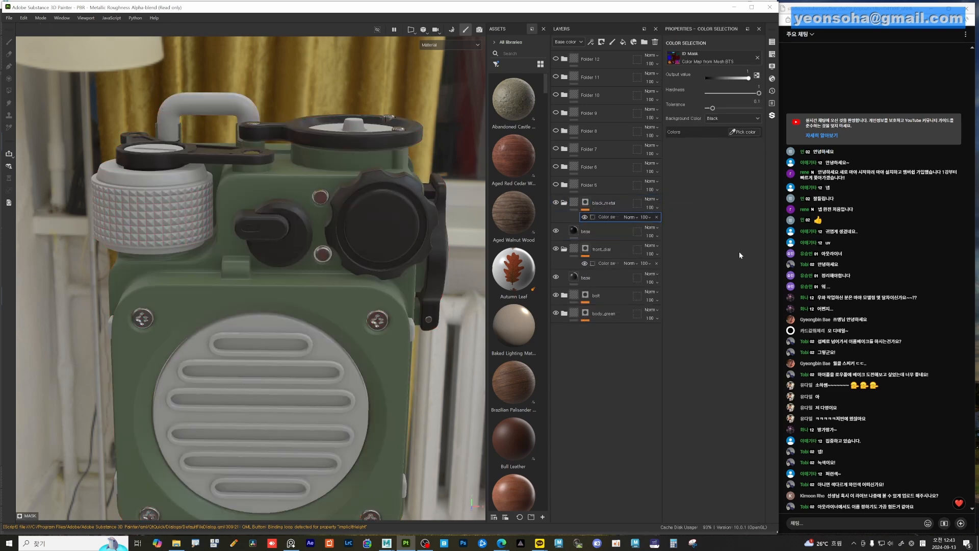
left_click(747, 132)
left_click(328, 353)
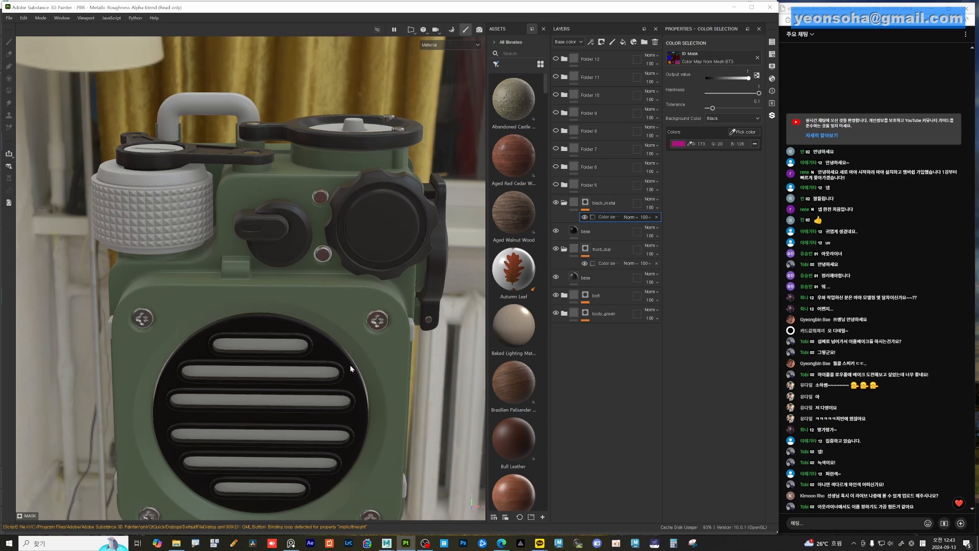
Make Folder 5 visible and rename it as metal_dial
left_click_drag(350, 366, 315, 356, "alt")
middle_click_drag(315, 356, 310, 319, "alt")
right_click_drag(311, 318, 341, 328, "alt")
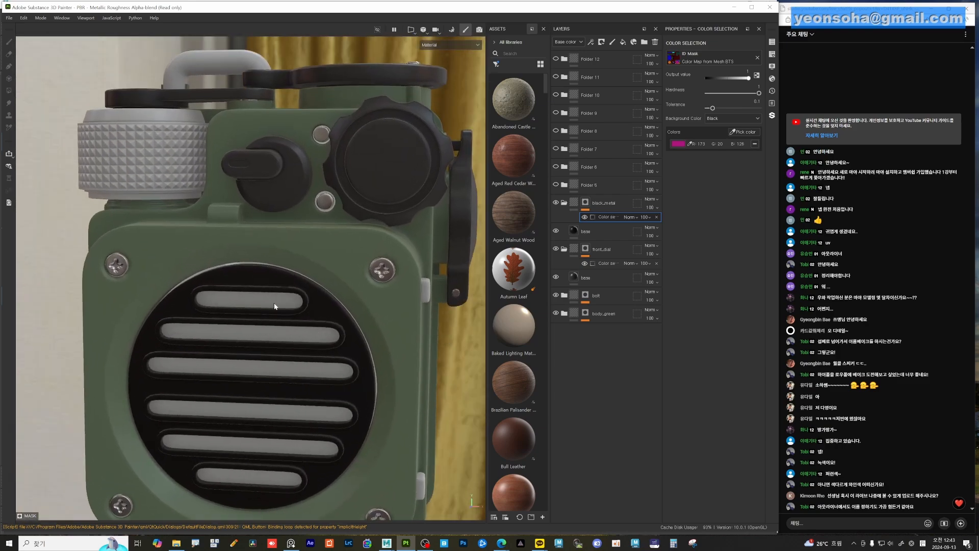
left_click_drag(274, 307, 204, 307, "alt")
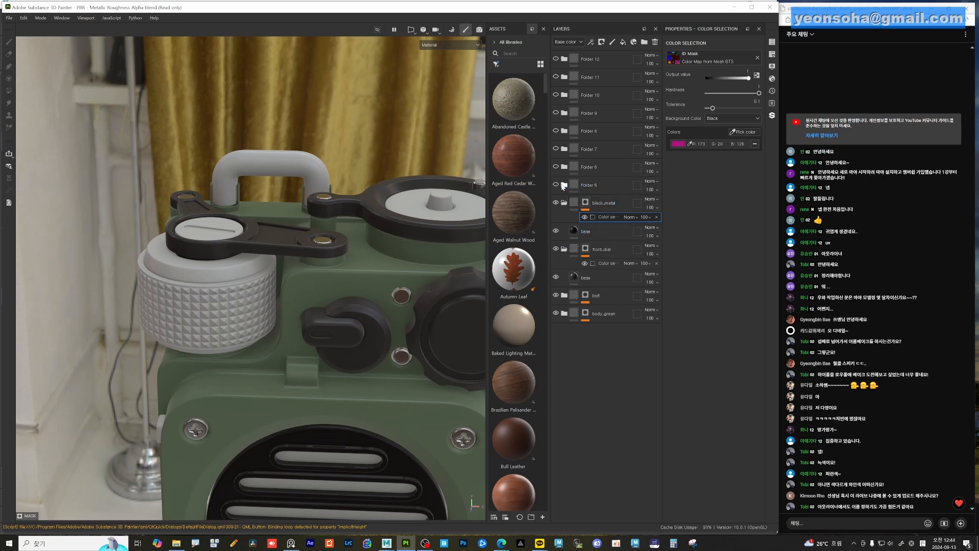
double_click(588, 186)
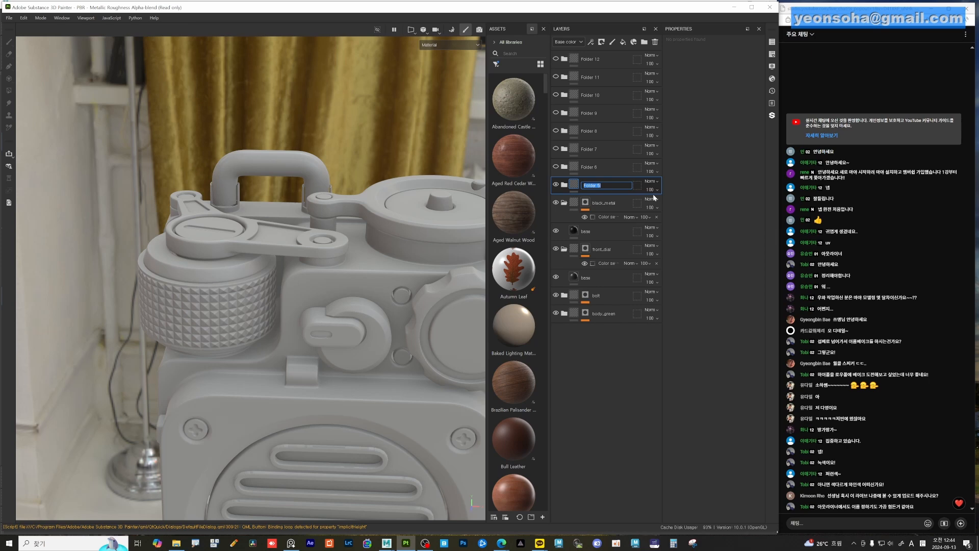
type("metal")
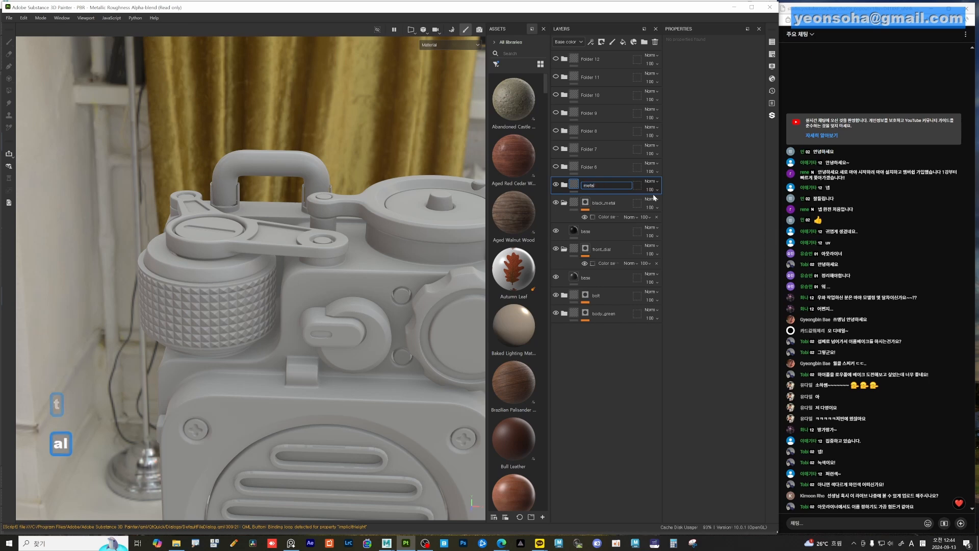
type("_dial")
key("Return")
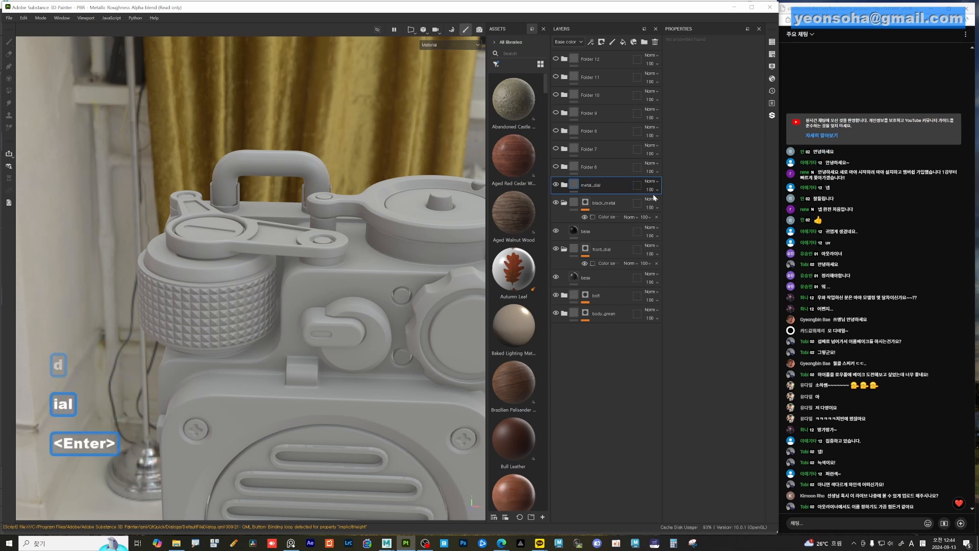
Expand the metal_dial folder and rename the fill layer inside it as base
left_click(564, 186)
left_click(595, 205)
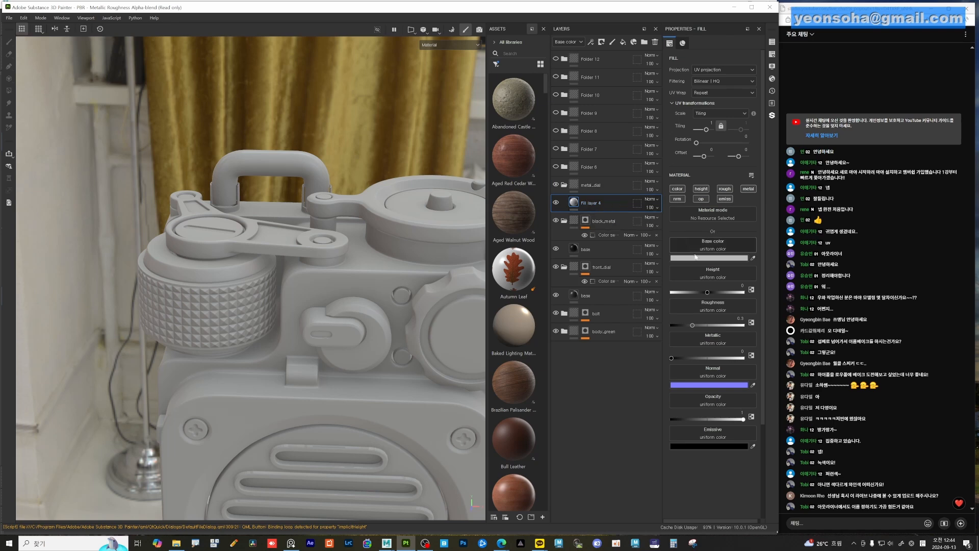
type("base")
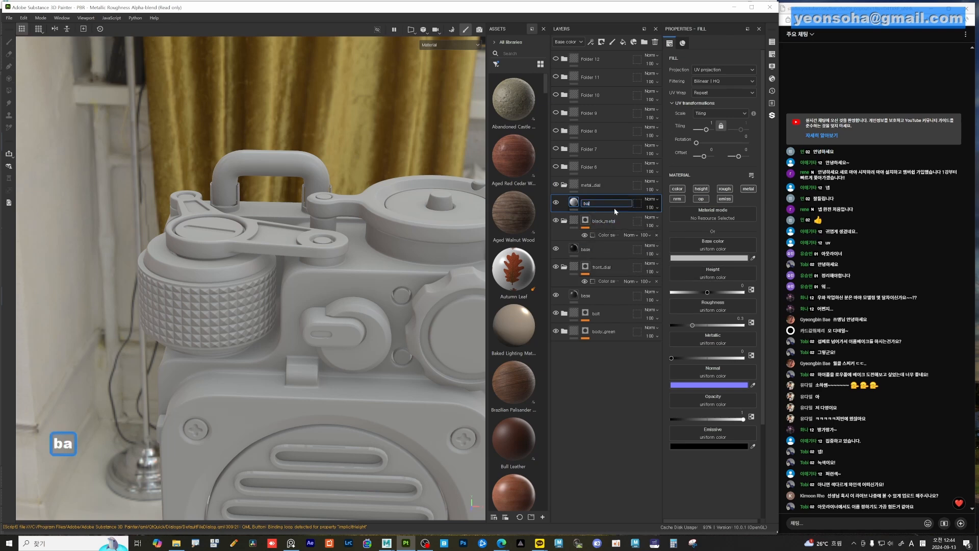
key("Return")
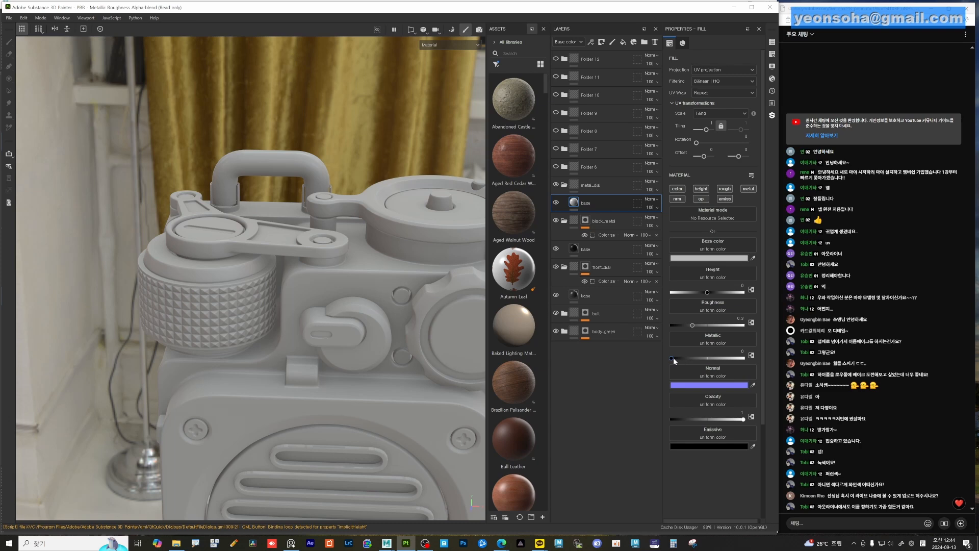
Set the metal_dial base layer's Metallic to 1 and its Roughness to about 0.45
left_click_drag(673, 359, 764, 361)
left_click_drag(306, 306, 378, 311, "alt")
middle_click_drag(377, 311, 423, 315, "alt")
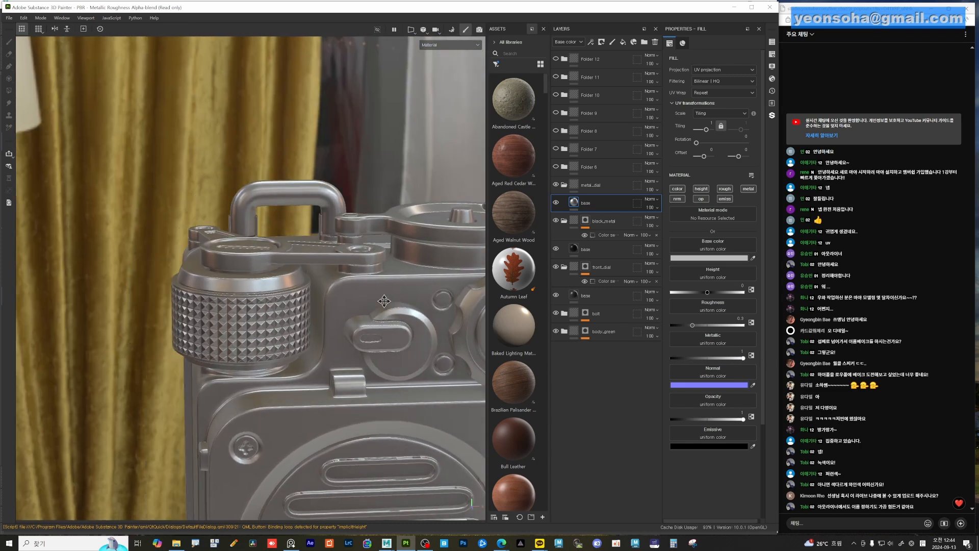
right_click_drag(424, 315, 717, 319, "alt")
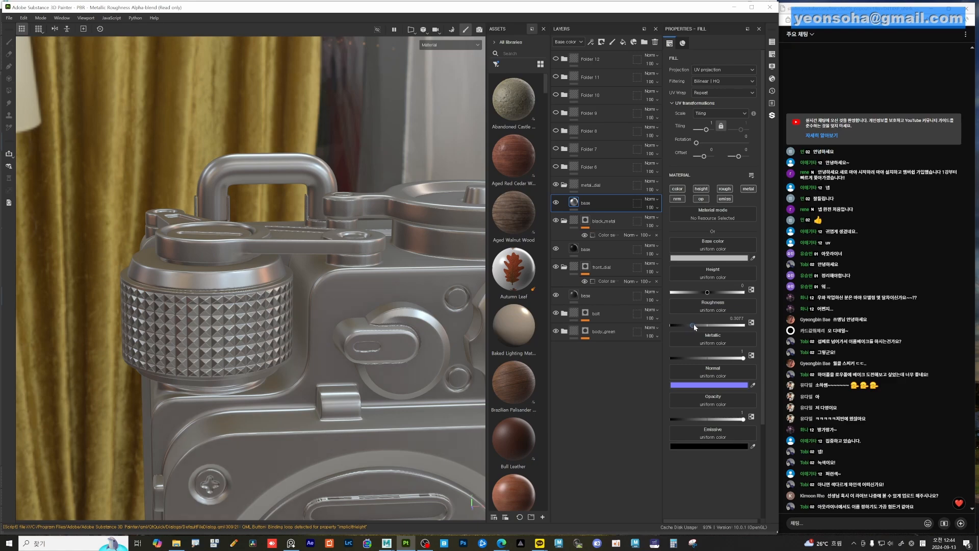
left_click_drag(693, 324, 704, 325)
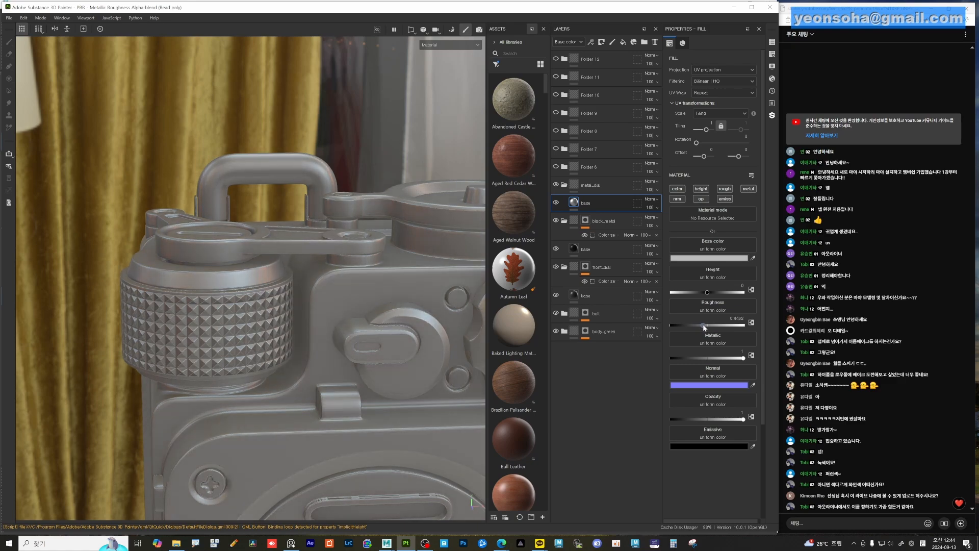
Darken the metal_dial base layer's Base color to the grey A0A0A0 and lower its Roughness
left_click_drag(326, 301, 270, 307, "alt")
right_click_drag(270, 307, 331, 309, "alt")
left_click_drag(331, 309, 311, 301, "alt")
left_click(711, 258)
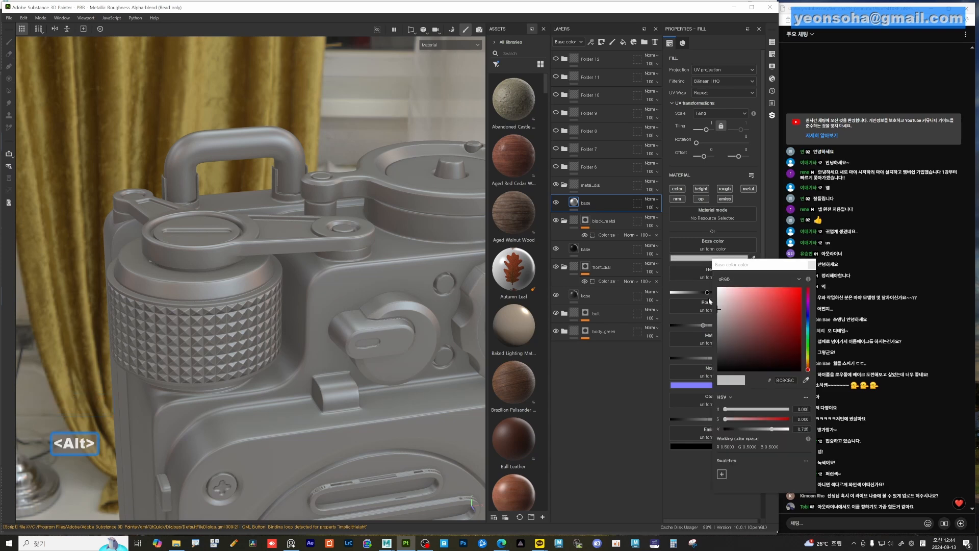
left_click_drag(721, 320, 719, 320)
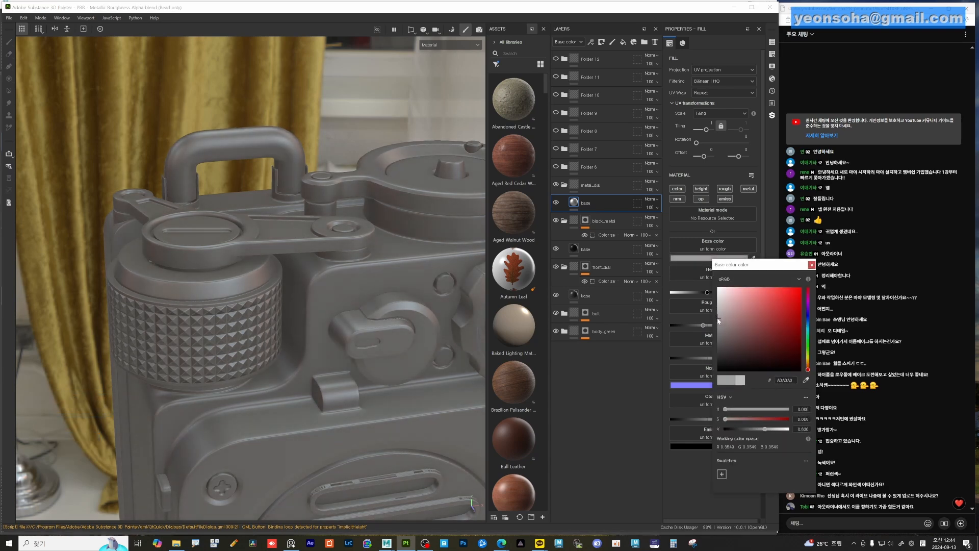
left_click(811, 265)
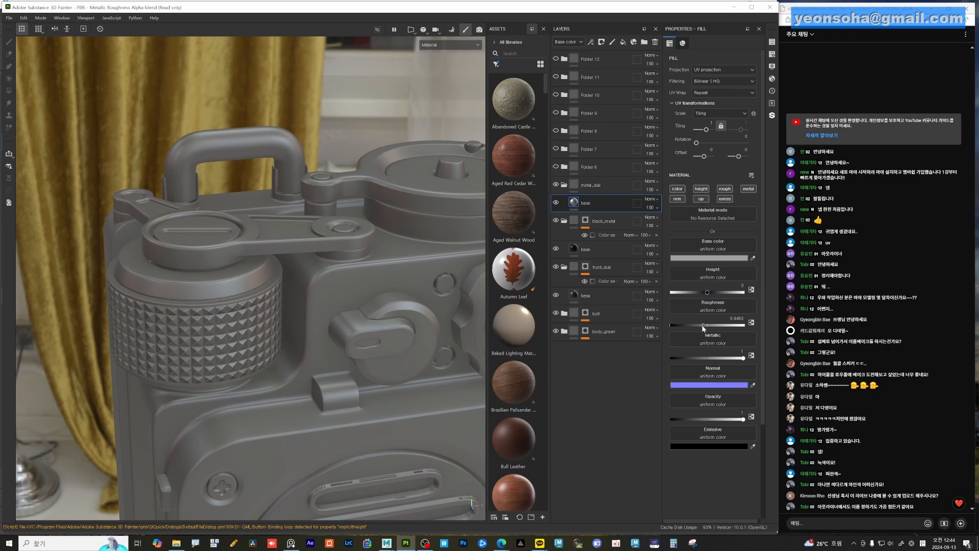
left_click_drag(702, 325, 694, 323)
Add a black mask with a color selection to the metal_dial folder and pick the knurled dial's ID color
left_click_drag(240, 311, 268, 286, "alt")
right_click_drag(271, 282, 338, 292, "alt")
right_click(575, 187)
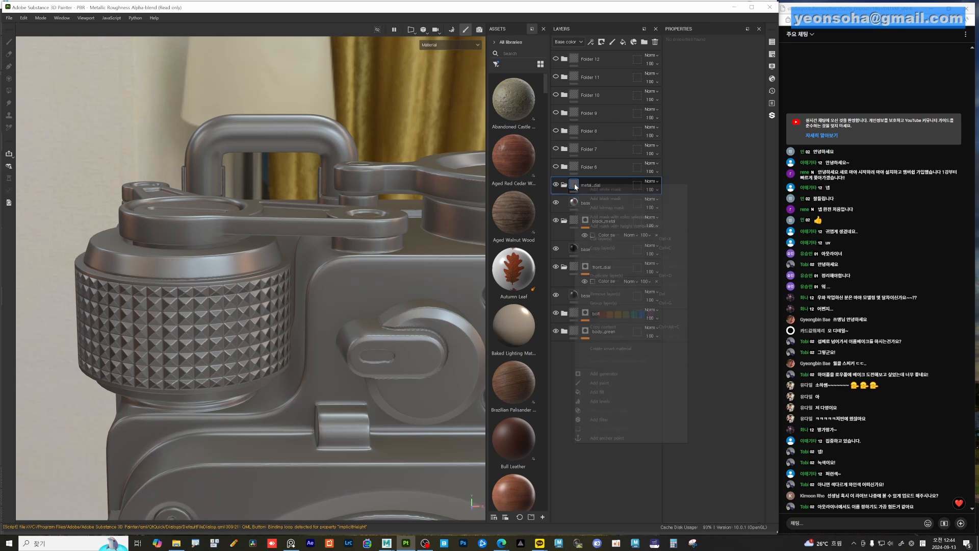
left_click(586, 192)
right_click(586, 185)
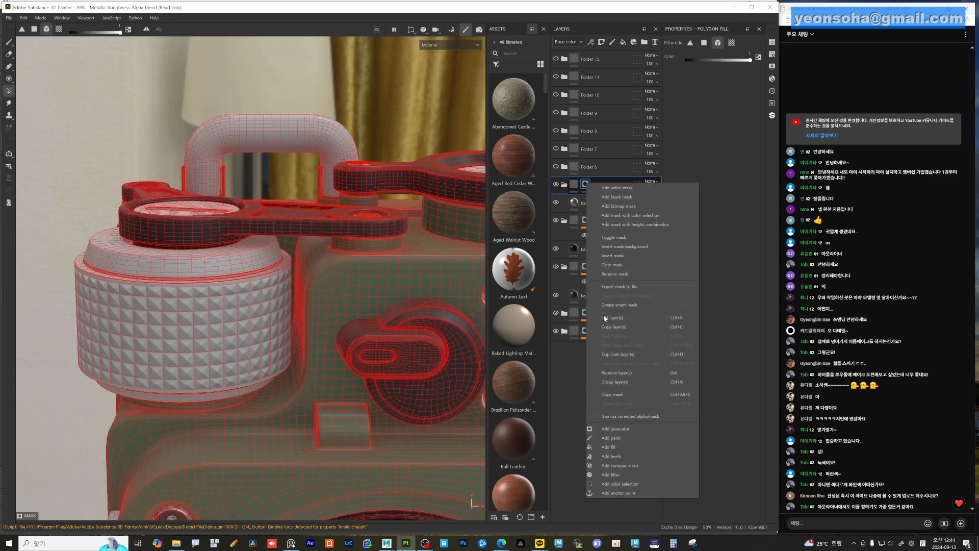
left_click(632, 485)
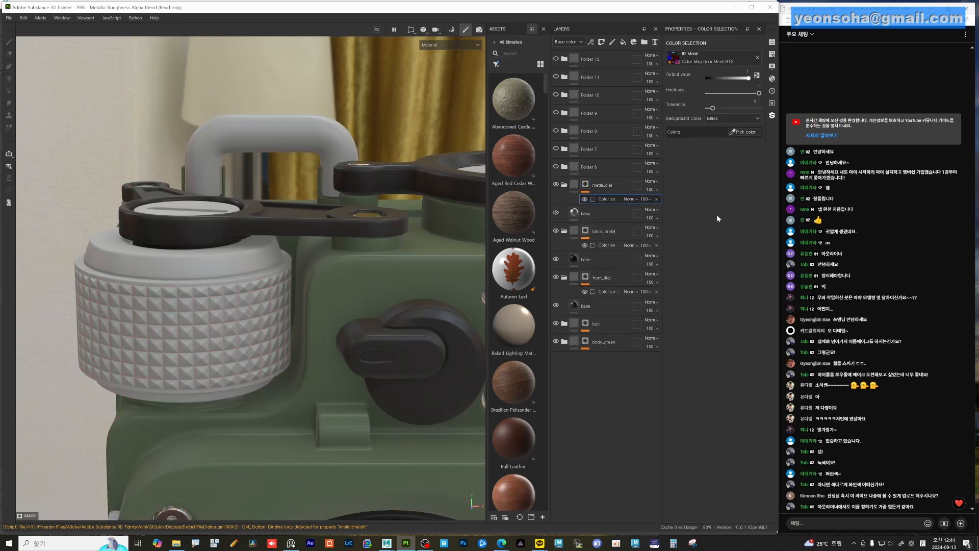
left_click(746, 132)
left_click(282, 257)
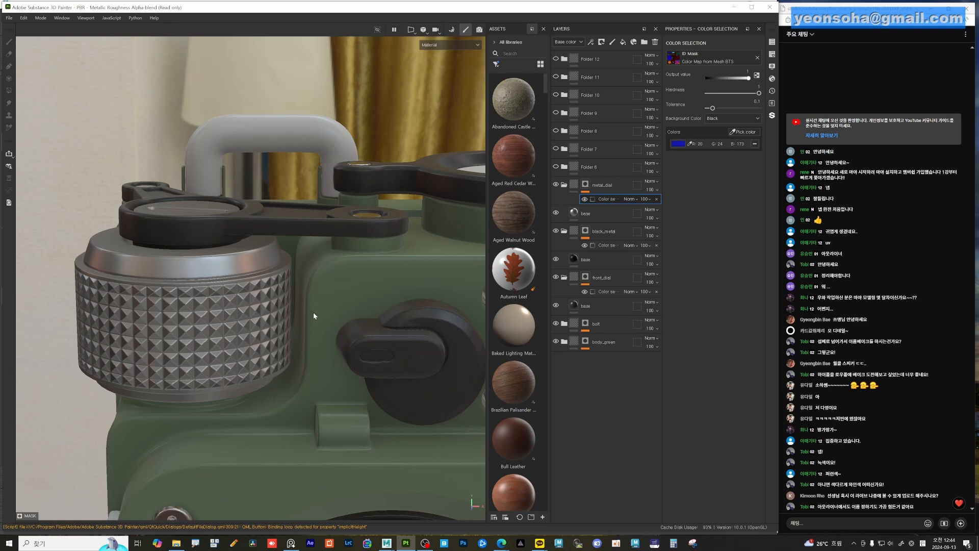
Bring up the radio reference board and zoom in on the photo of the green radio
mouse_move(313, 312)
left_mouse_down("alt")
mouse_move(331, 344)
mouse_move(302, 321)
left_mouse_up("alt")
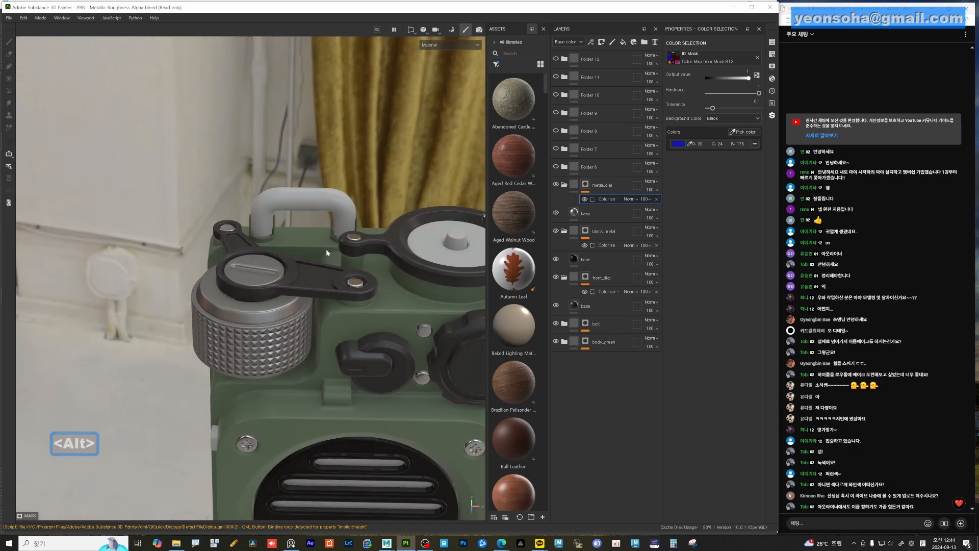
left_click(291, 544)
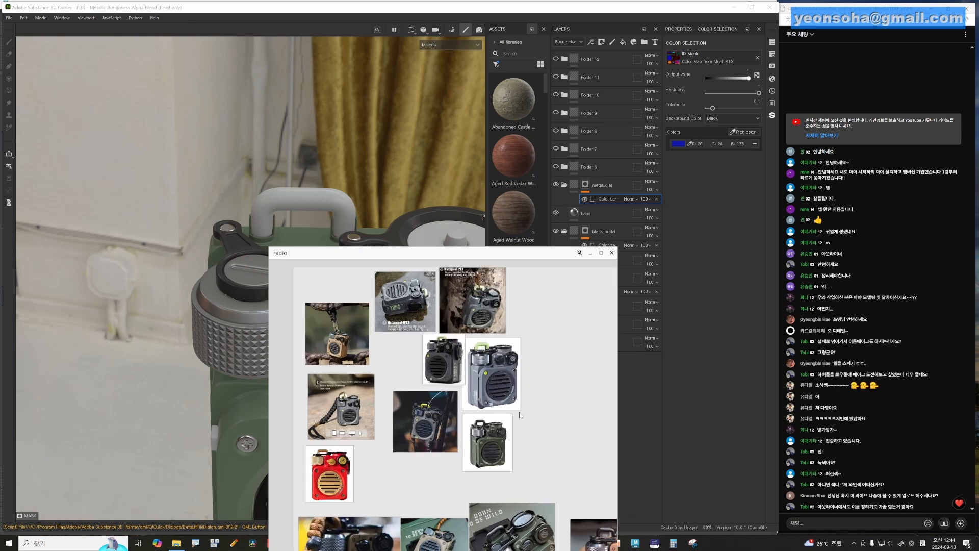
scroll(492, 366, "up", 8)
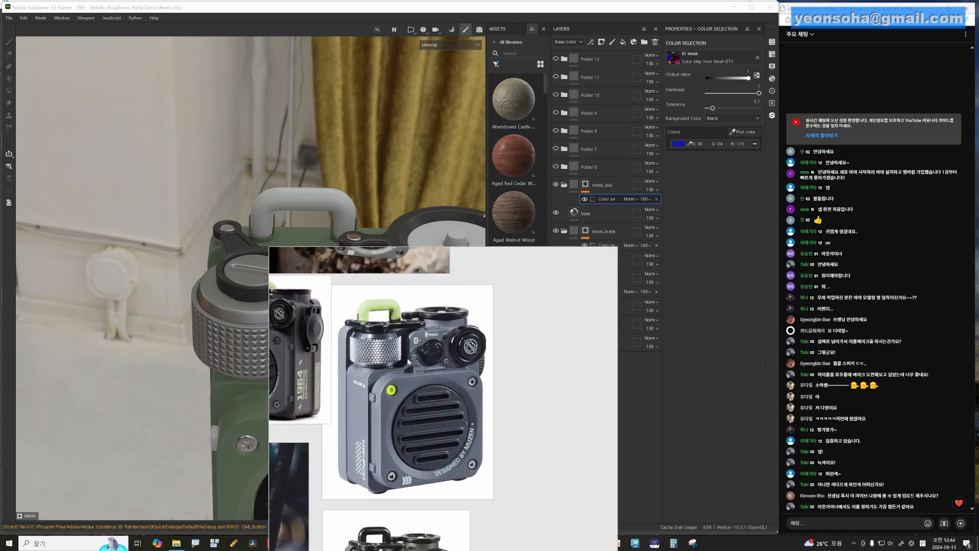
left_click_drag(408, 359, 381, 361)
scroll(511, 384, "down", 5)
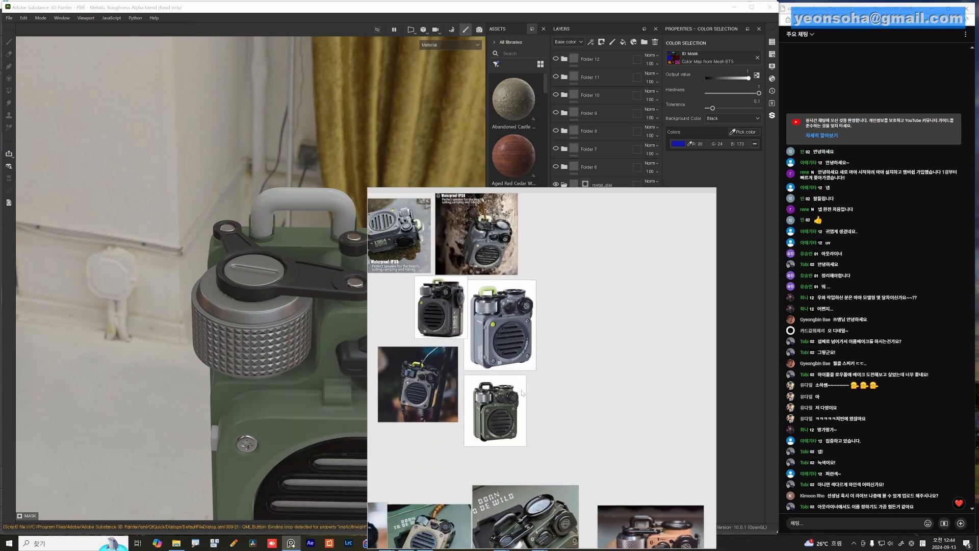
scroll(487, 411, "up", 5)
scroll(460, 416, "up", 2)
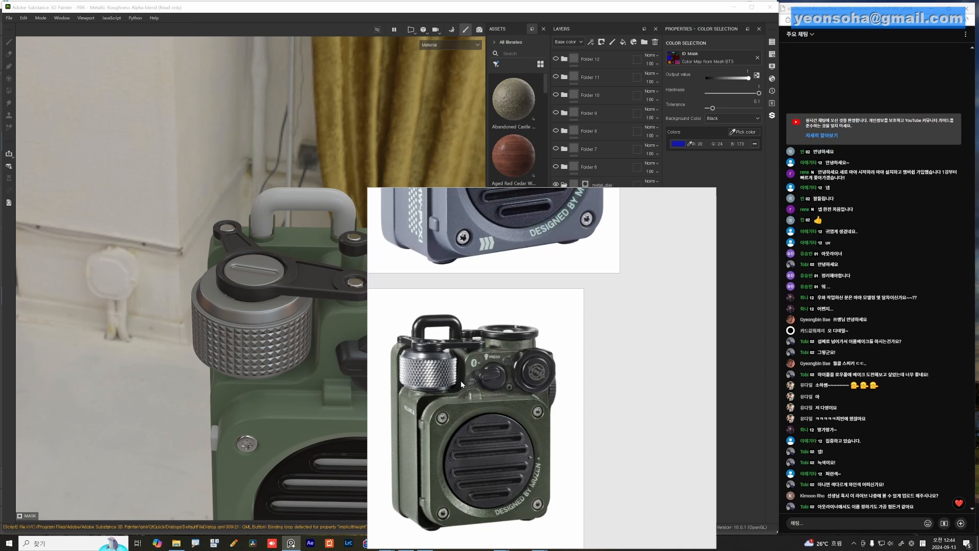
Move the reference window over an empty area of the viewport and shrink it to fit the green radio photo
left_click_drag(460, 380, 131, 205)
key("ctrl+shift+r")
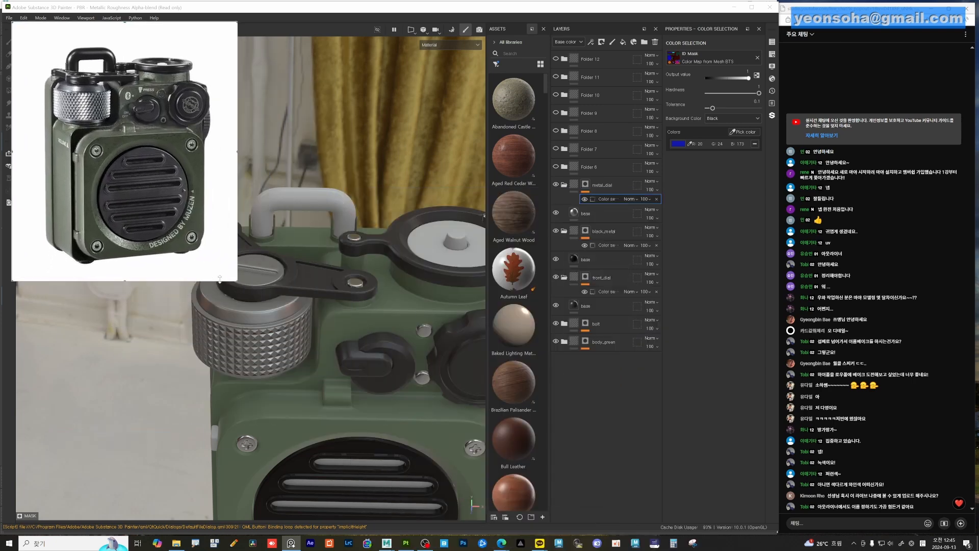
left_click_drag(233, 279, 179, 225)
scroll(97, 153, "down", 5)
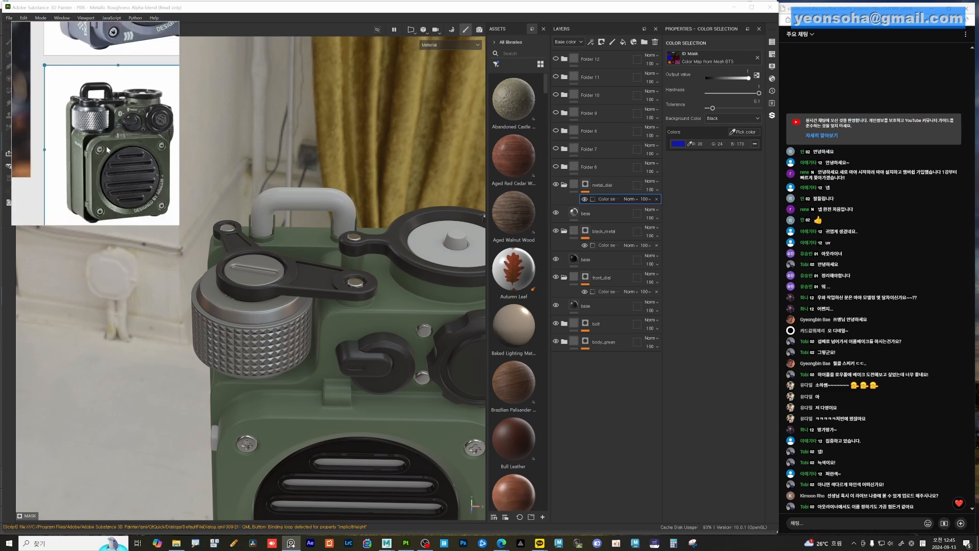
scroll(101, 142, "up", 2)
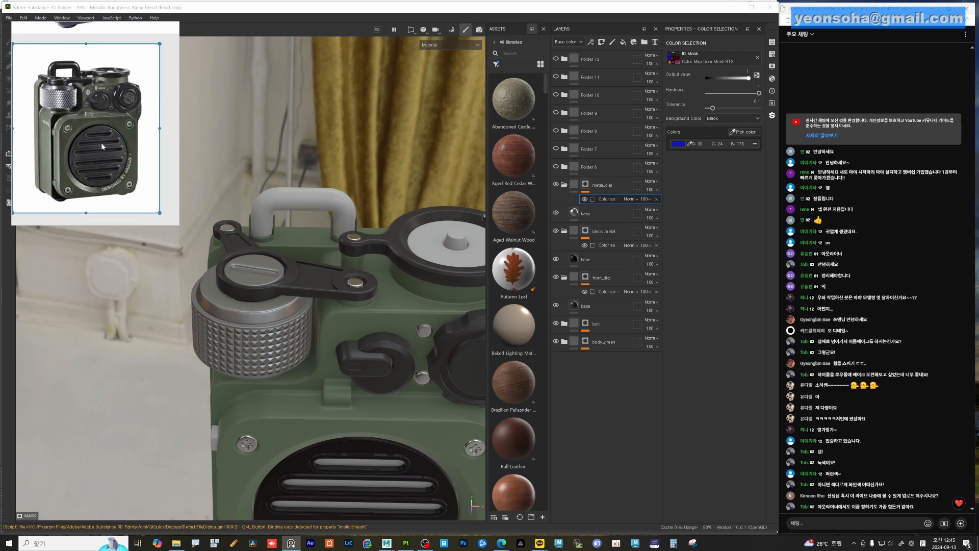
key("ctrl+shift+r")
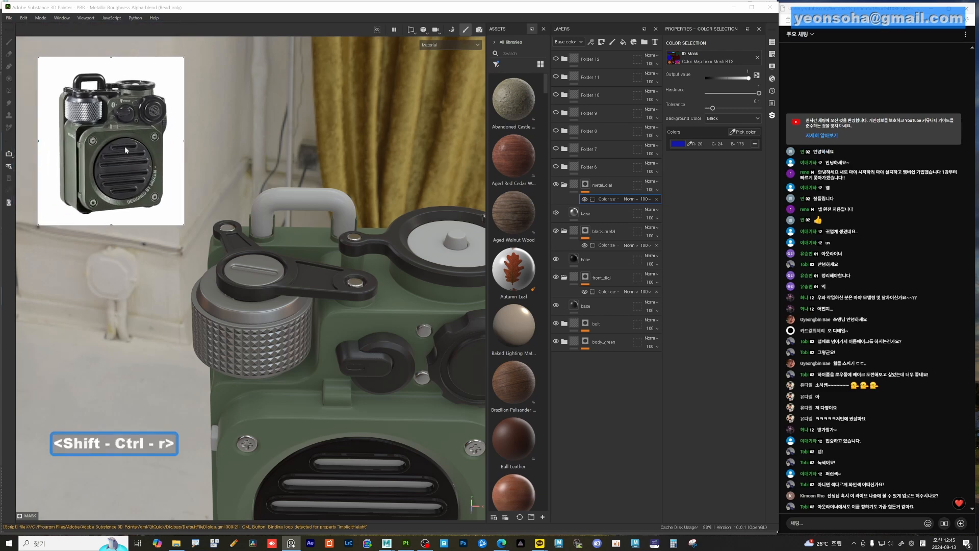
Set the metal_dial base layer's Roughness to about 0.22 and lighten its Base color to about B2B1B1
left_click_drag(293, 305, 289, 287, "alt")
right_click_drag(288, 286, 311, 286, "alt")
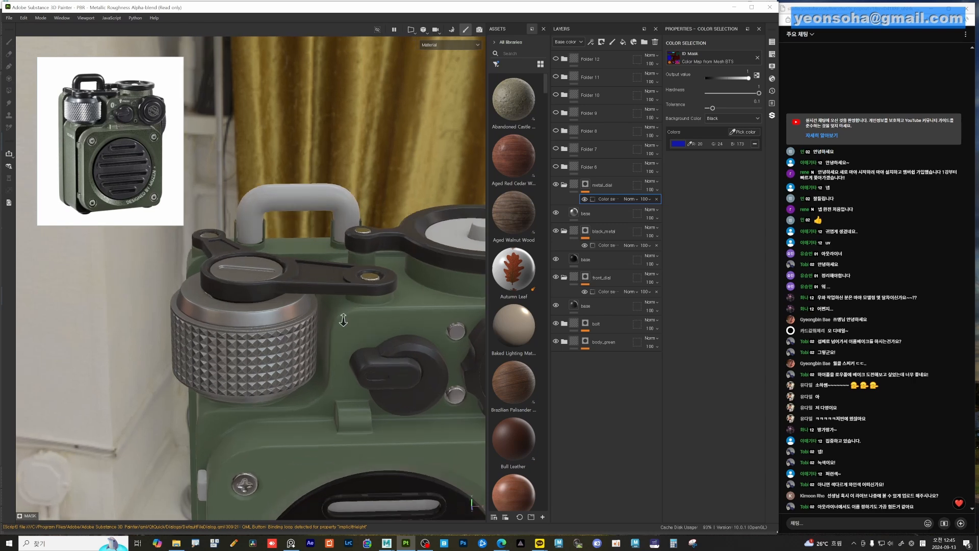
left_click_drag(311, 286, 326, 266, "alt")
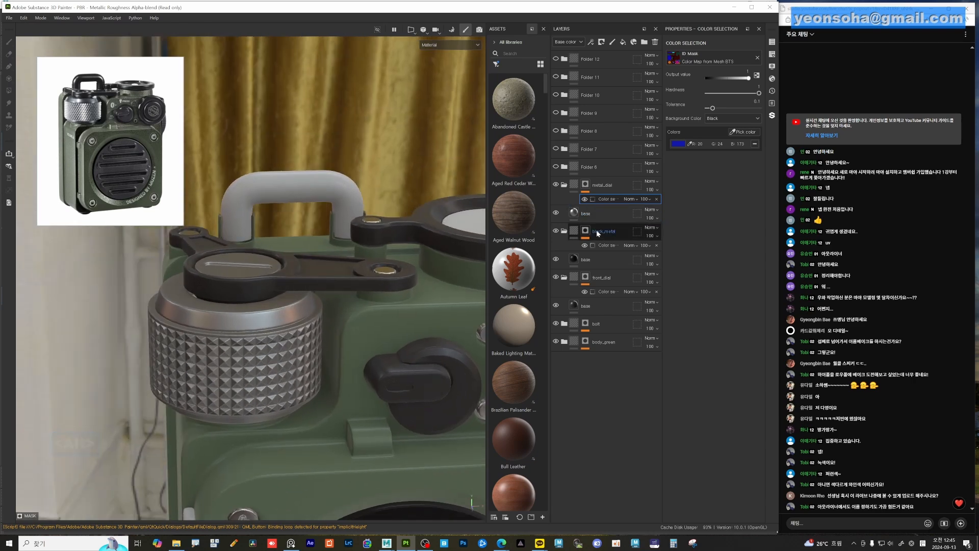
left_click(591, 213)
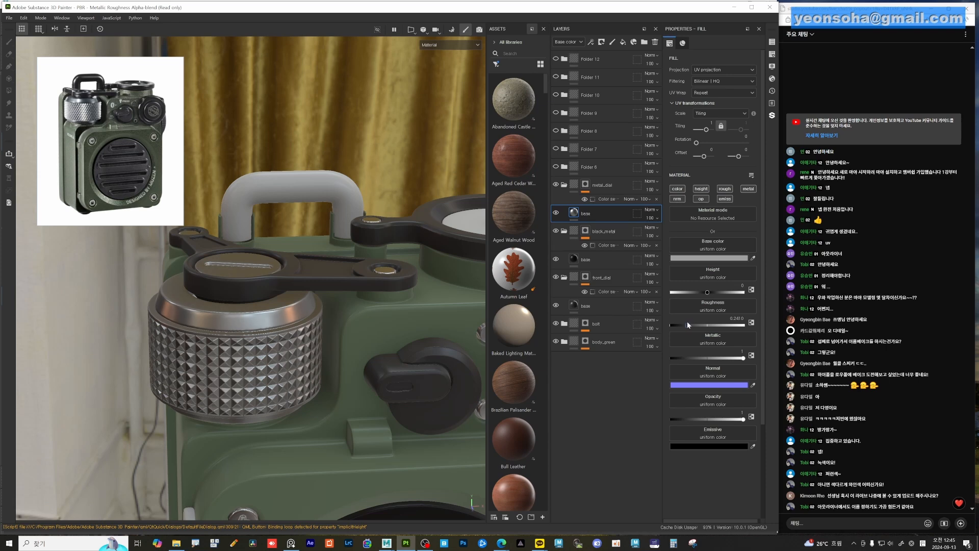
left_click(711, 259)
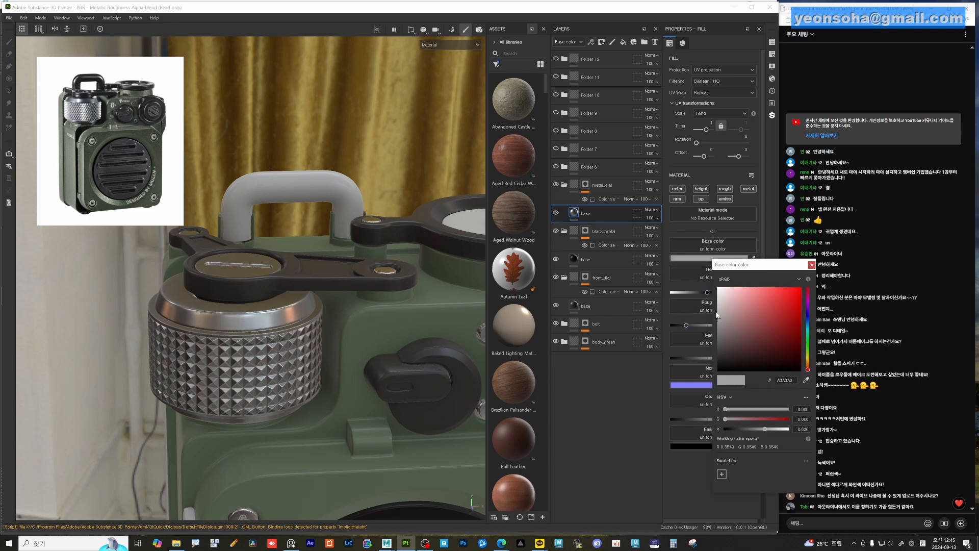
left_click_drag(720, 318, 719, 314)
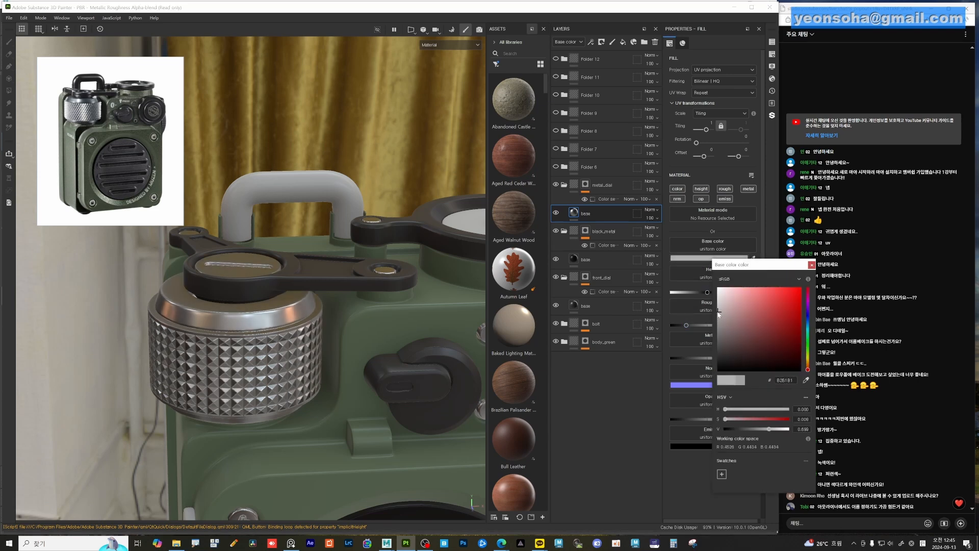
left_click(811, 265)
Examine the knurled dial's metal finish and the neighbouring carrying handle on the model from several angles
left_click_drag(328, 262, 339, 276, "alt")
scroll(339, 287, "down", 3)
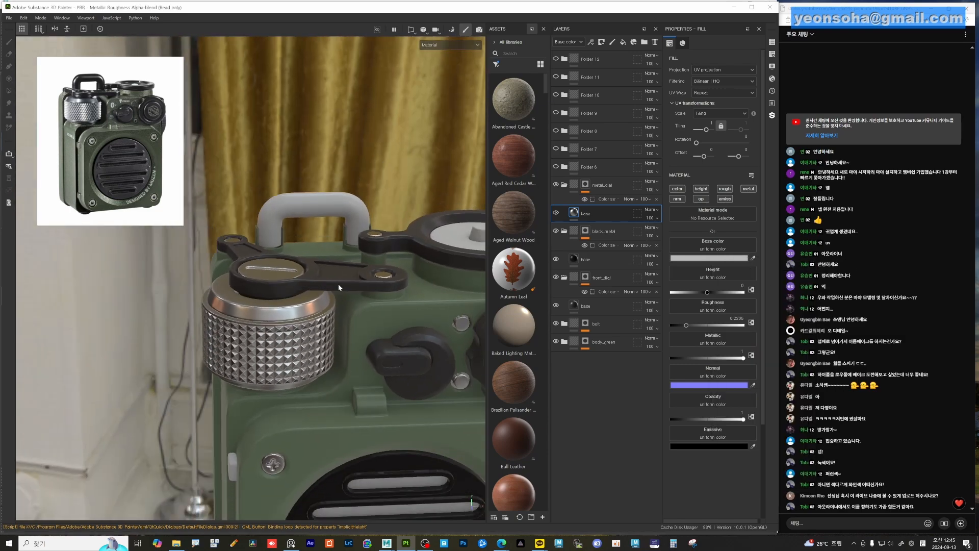
middle_click_drag(339, 286, 340, 308, "alt")
left_click_drag(340, 308, 236, 215, "alt")
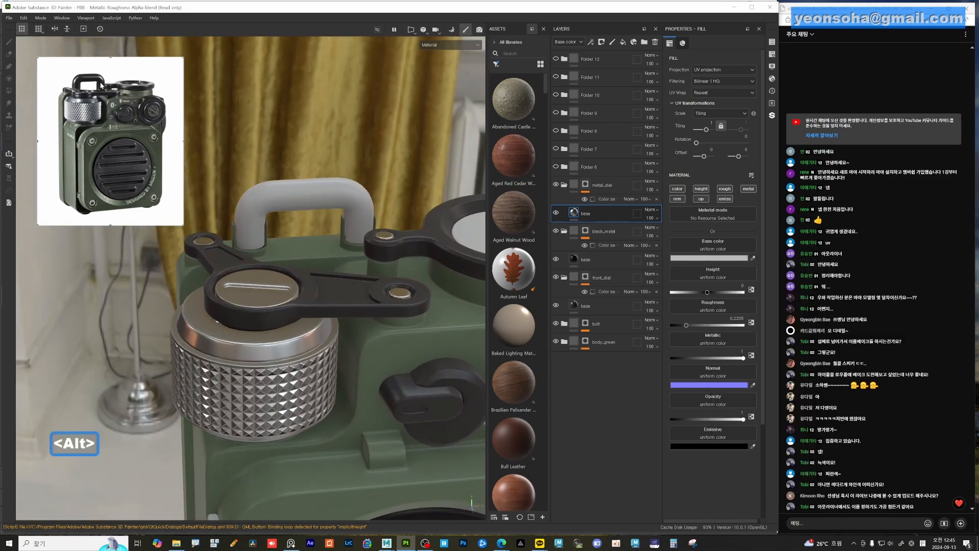
left_click_drag(318, 156, 339, 214, "alt")
middle_click_drag(339, 214, 338, 247, "alt")
right_click_drag(337, 246, 370, 248, "alt")
Examine the carrying handle's material close up in the green radio reference photo
scroll(95, 87, "up", 3)
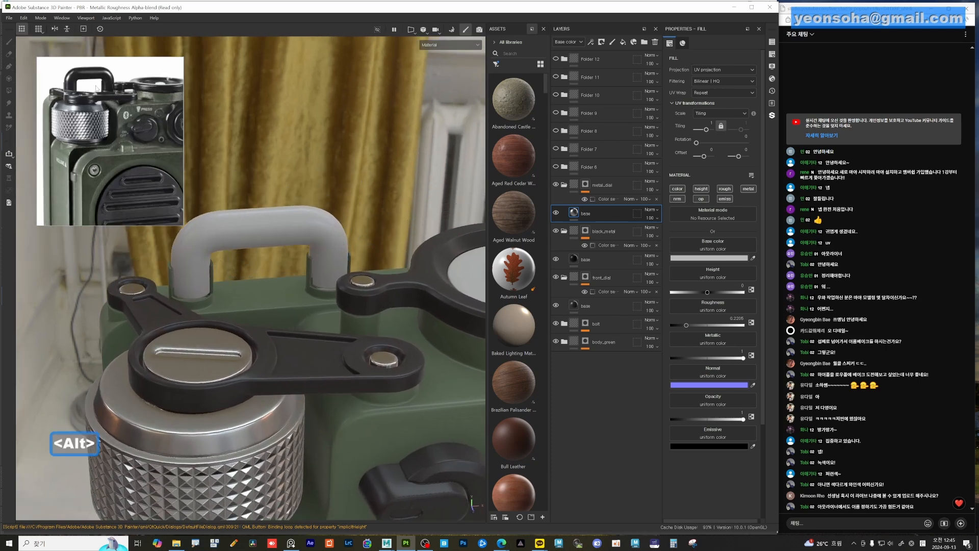
scroll(96, 88, "up", 3)
middle_click_drag(84, 77, 99, 139)
scroll(99, 139, "up", 3)
scroll(100, 144, "down", 3)
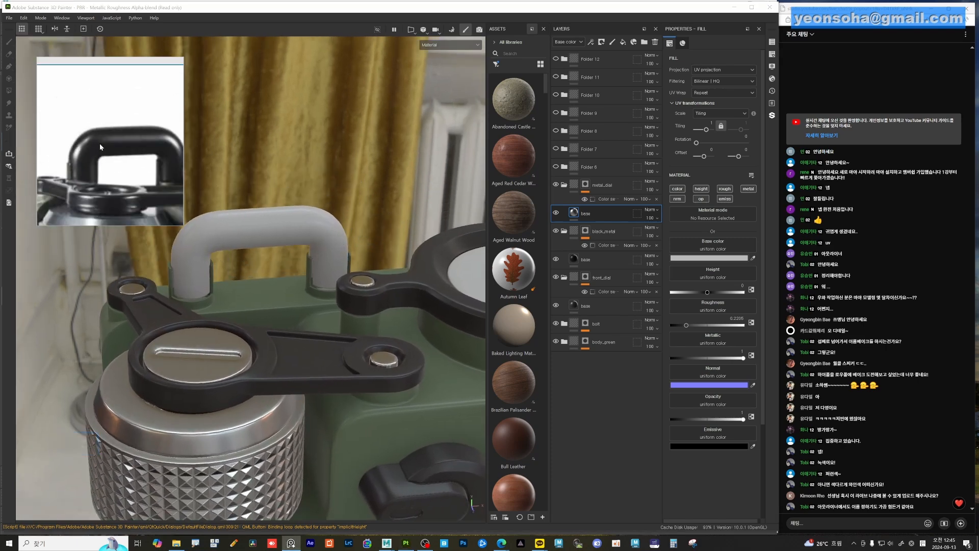
scroll(101, 141, "down", 3)
scroll(106, 136, "up", 3)
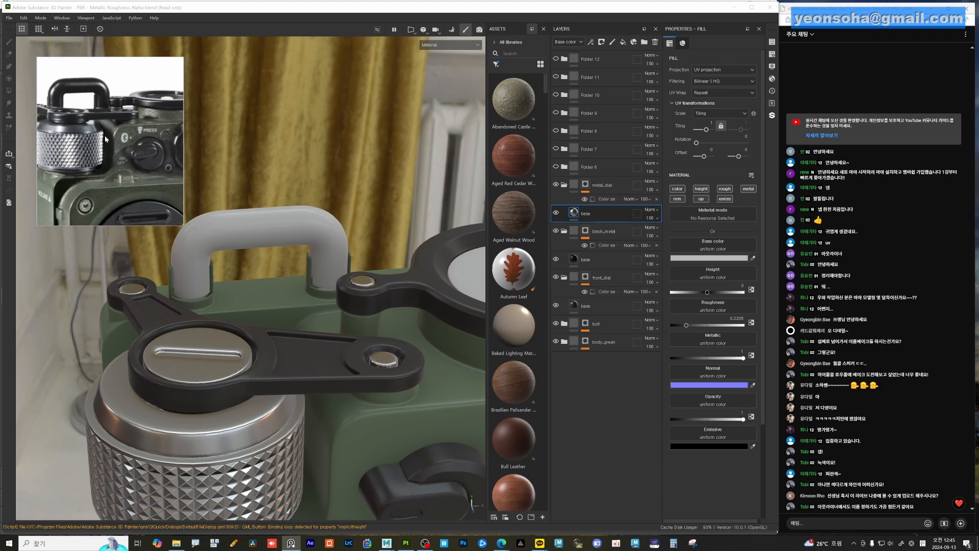
middle_click_drag(105, 151, 112, 134)
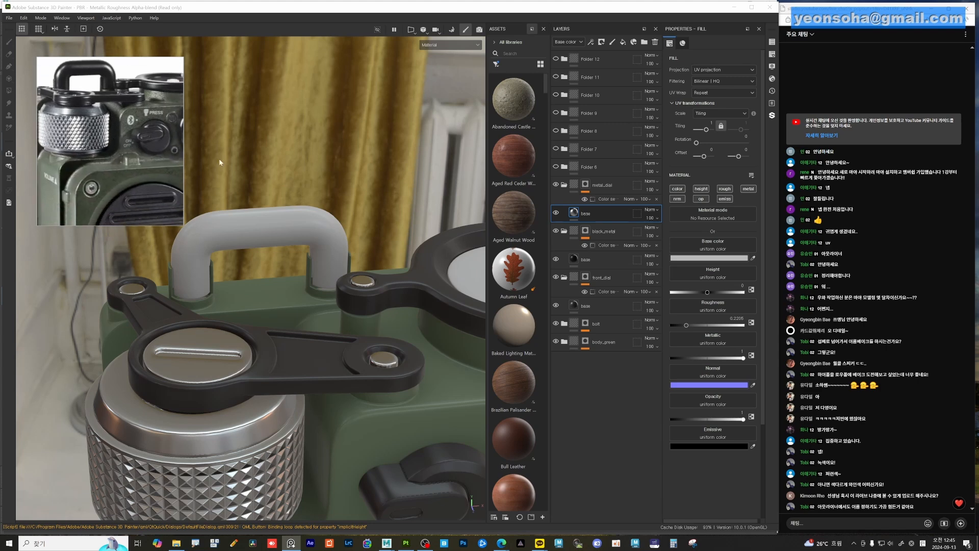
Rename Folder 6 as black_gori and make the folder visible
left_click(590, 167)
double_click(590, 168)
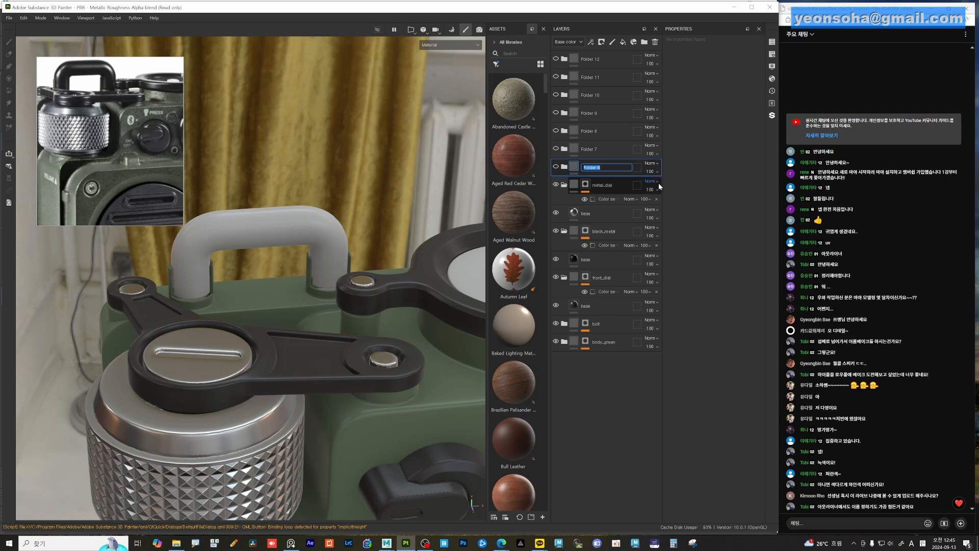
type("g")
key("BackSpace")
type("black")
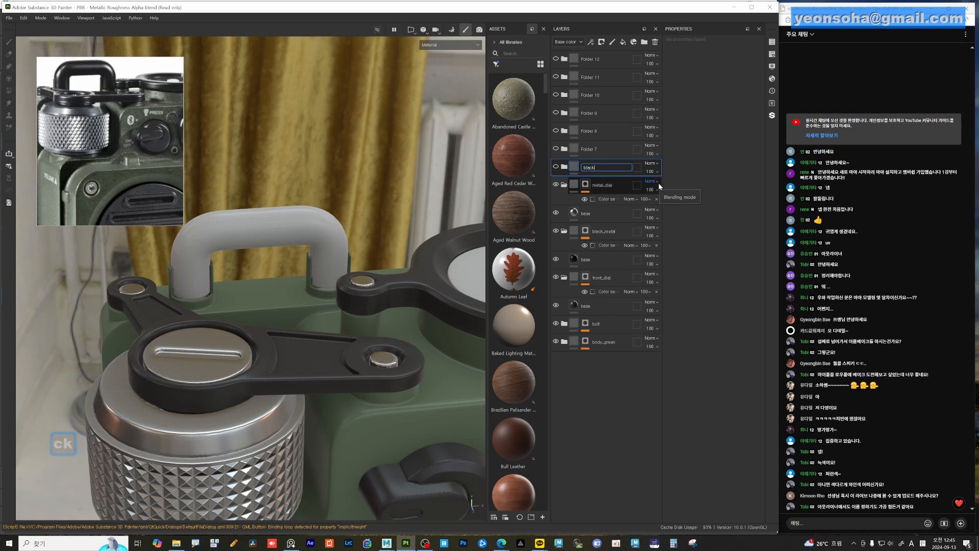
type("_gori")
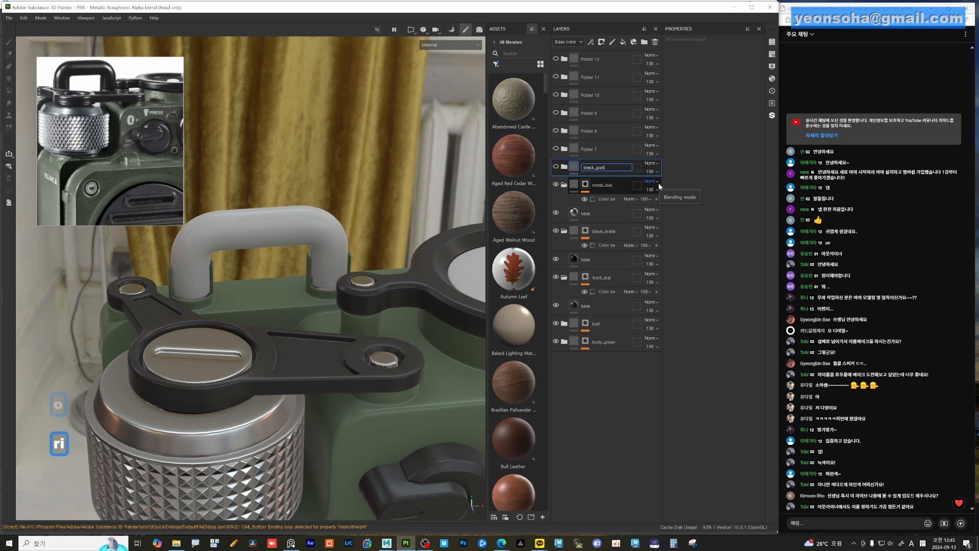
key("Return")
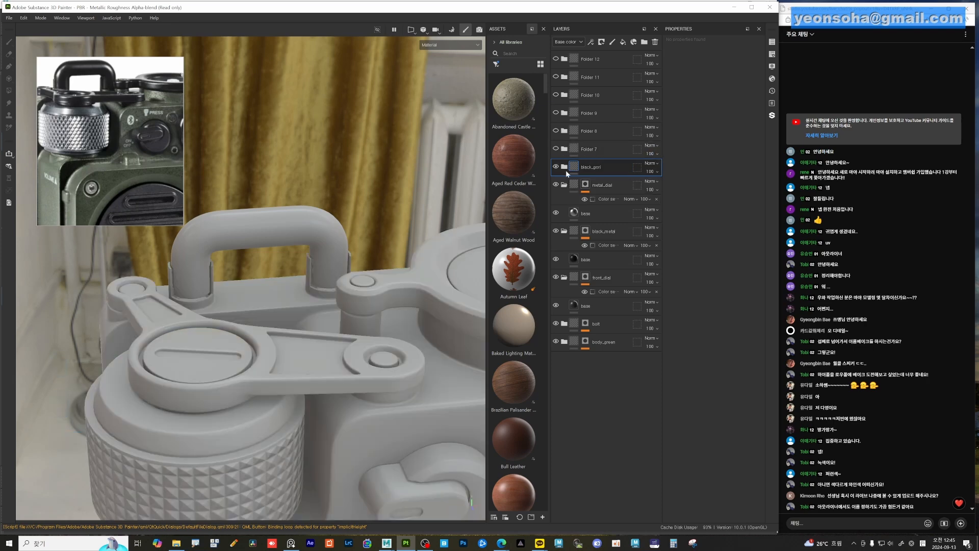
Set the Base color of the black_gori folder's fill layer to near-black 111111 and its Roughness to about 0.28
left_click(564, 167)
left_click(594, 185)
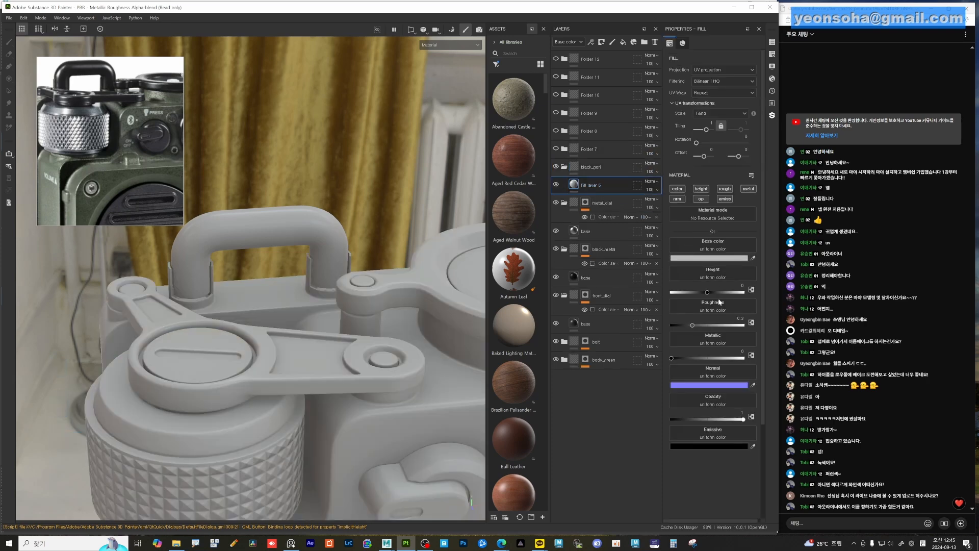
left_click(708, 260)
left_click(718, 360)
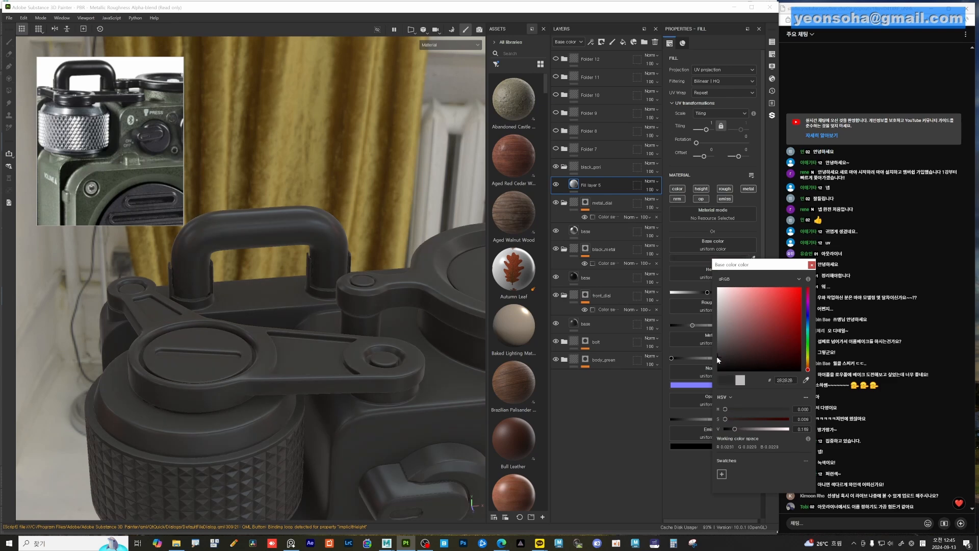
left_click(811, 265)
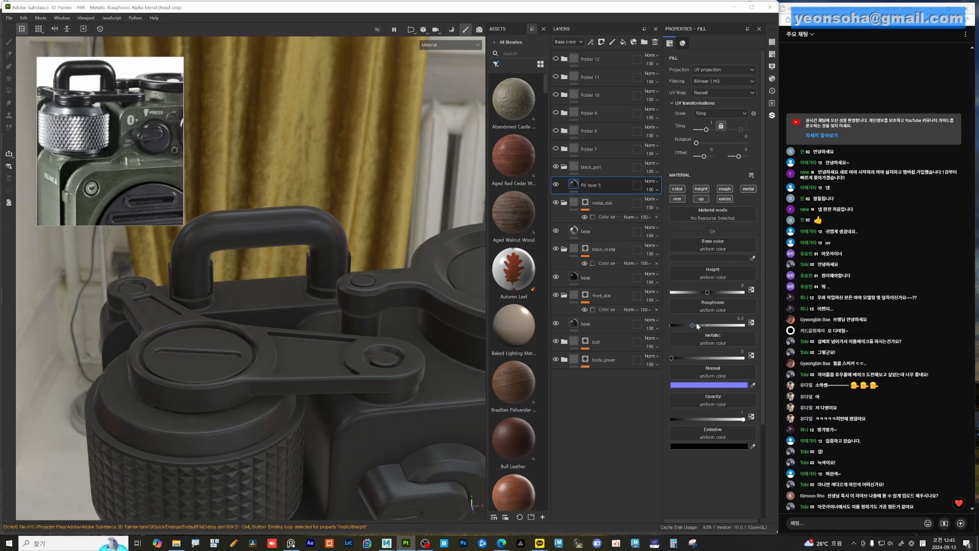
left_click_drag(696, 324, 687, 325)
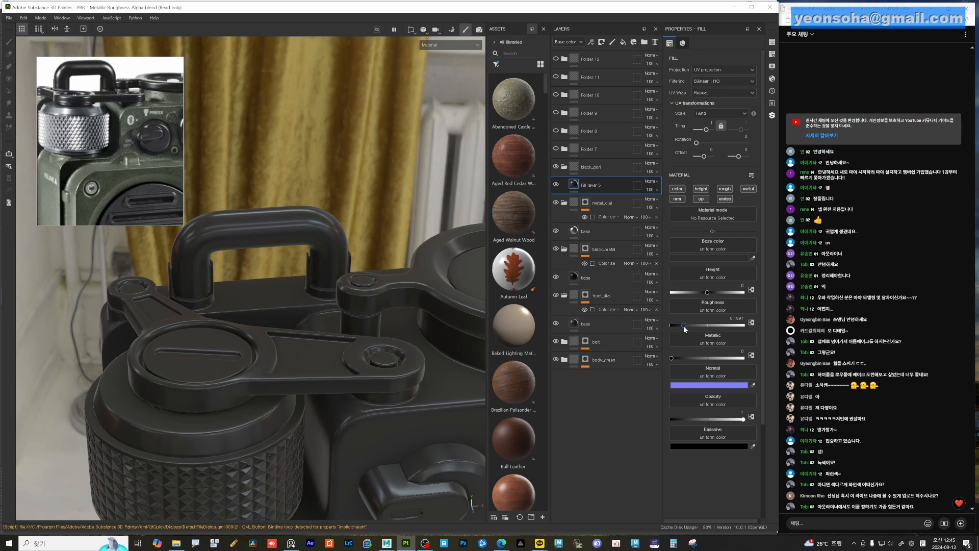
left_click(693, 255)
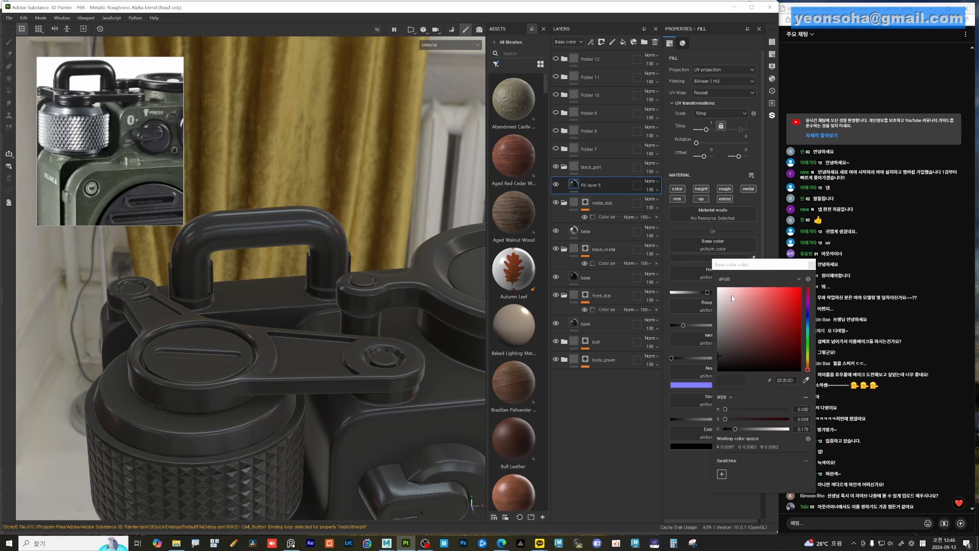
left_click(721, 362)
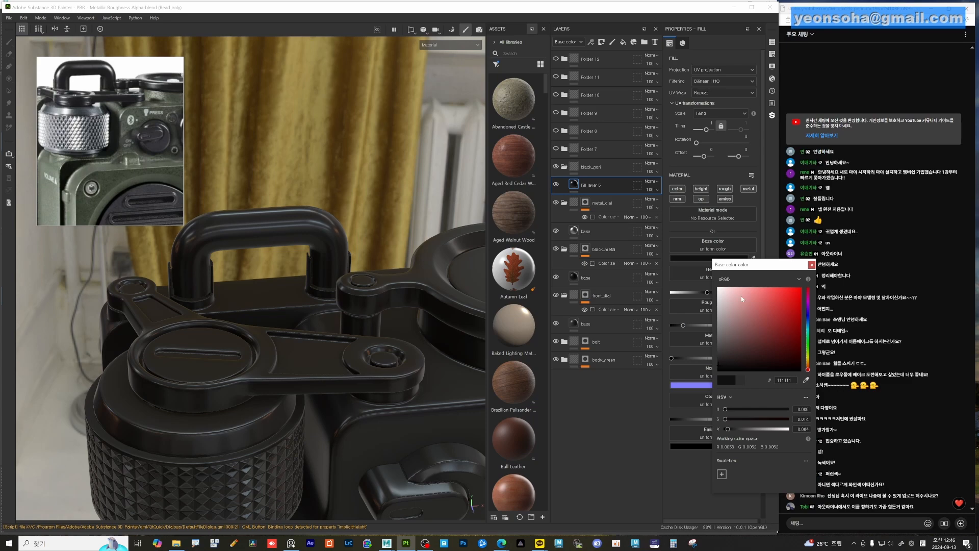
left_click(811, 264)
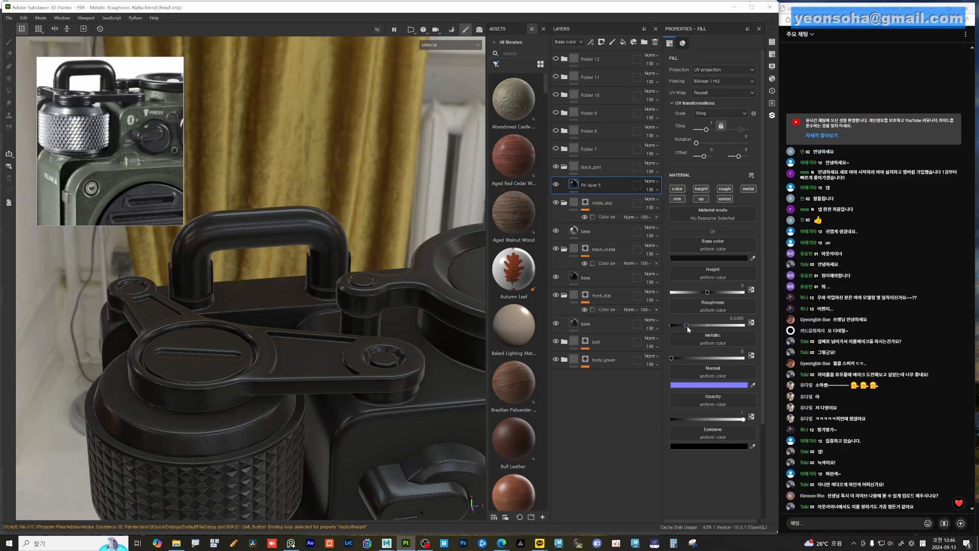
left_click_drag(686, 326, 690, 329)
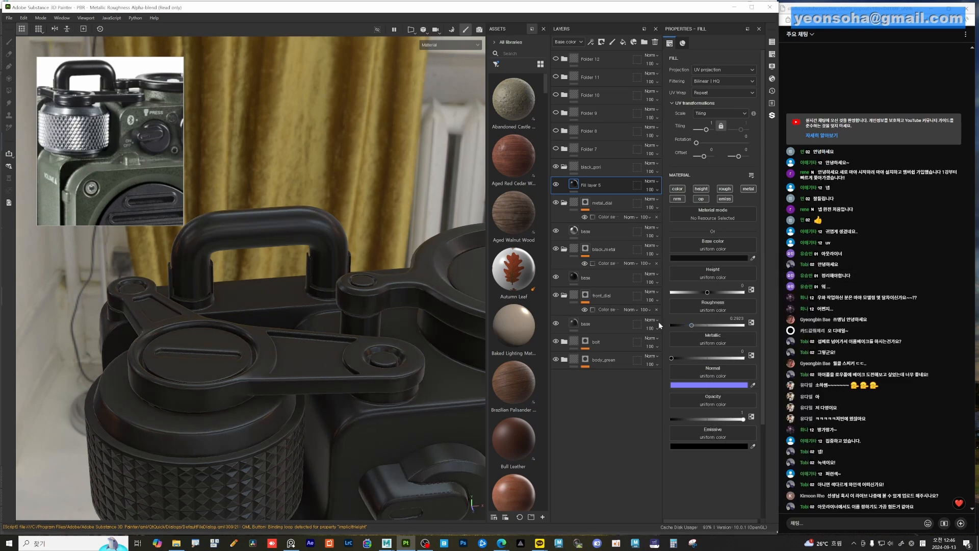
Add a black mask with a color selection to the black_gori folder and pick the carrying handle's cyan ID color
left_click_drag(366, 268, 390, 254, "alt")
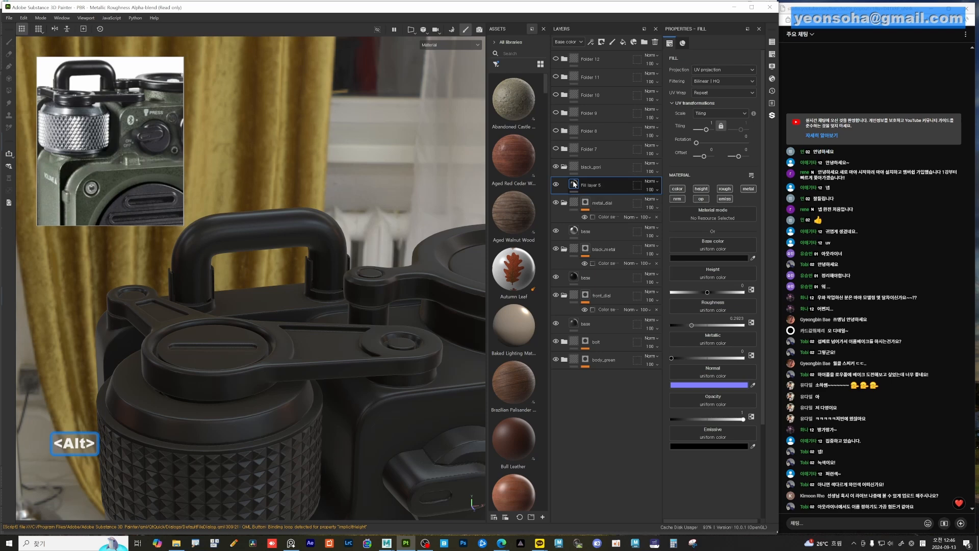
left_click(584, 169)
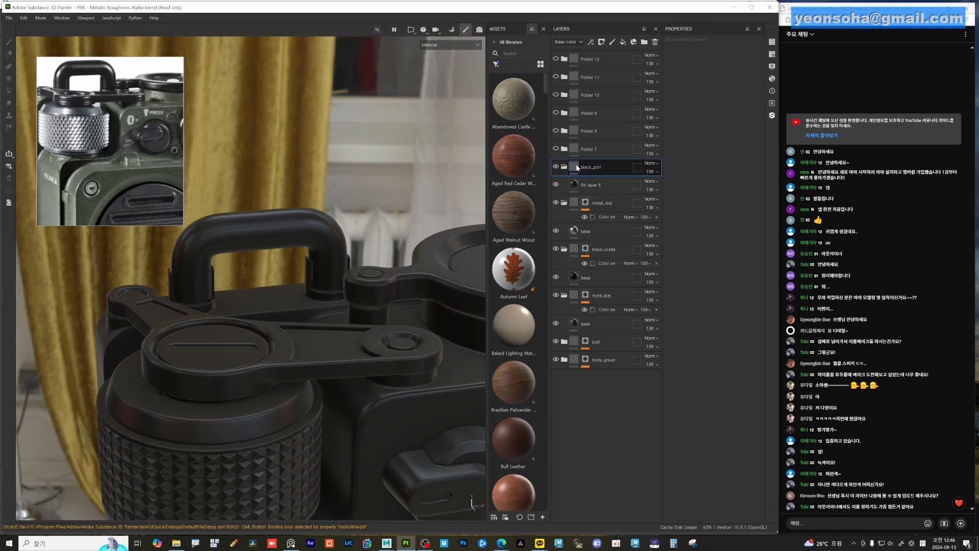
right_click(578, 168)
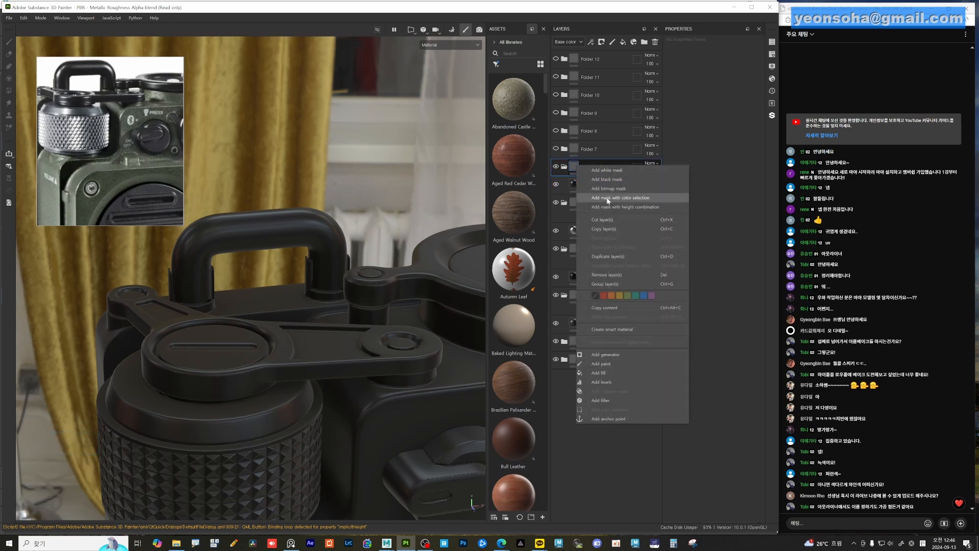
left_click(611, 179)
right_click(585, 170)
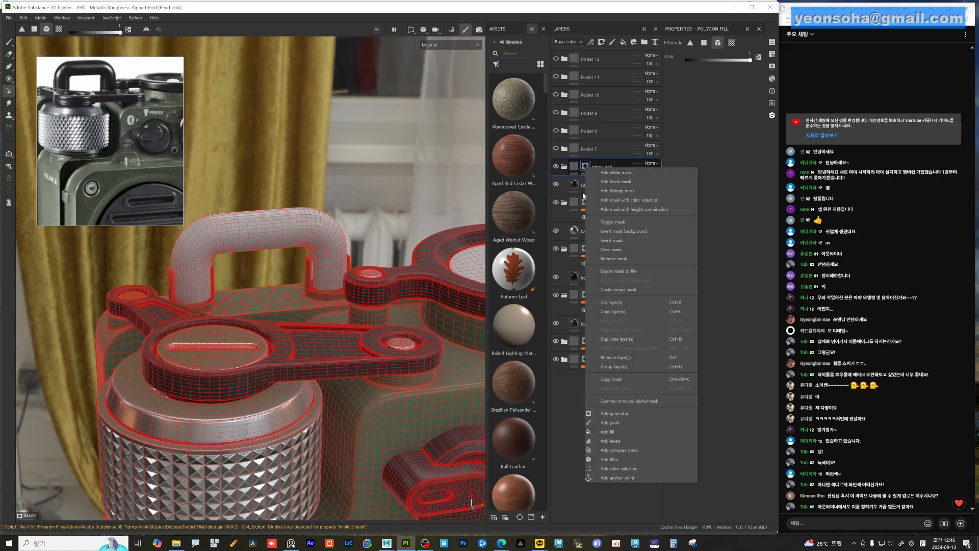
left_click(619, 468)
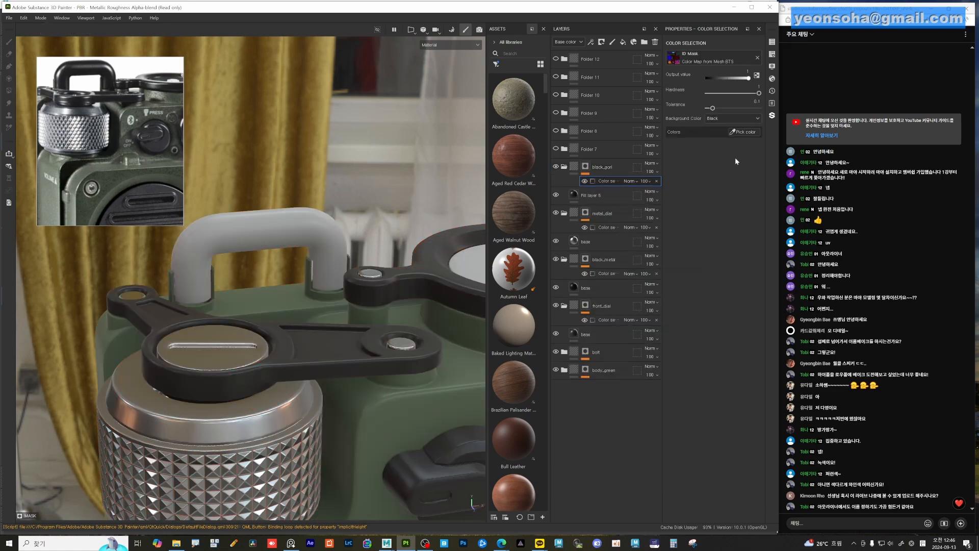
left_click(746, 132)
left_click(313, 224)
Compare the speaker grille with the reference photo, make Folder 7 visible and darken its fill layer's Base color to near-black
left_click_drag(313, 224, 332, 335, "alt")
middle_click_drag(331, 335, 333, 290, "alt")
scroll(144, 204, "up", 3)
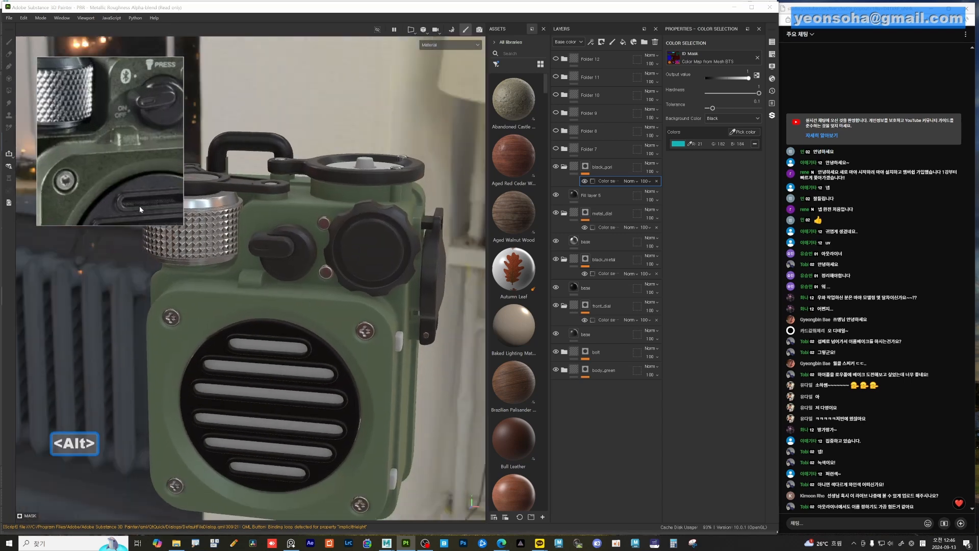
middle_click_drag(139, 206, 132, 179)
scroll(132, 179, "up", 3)
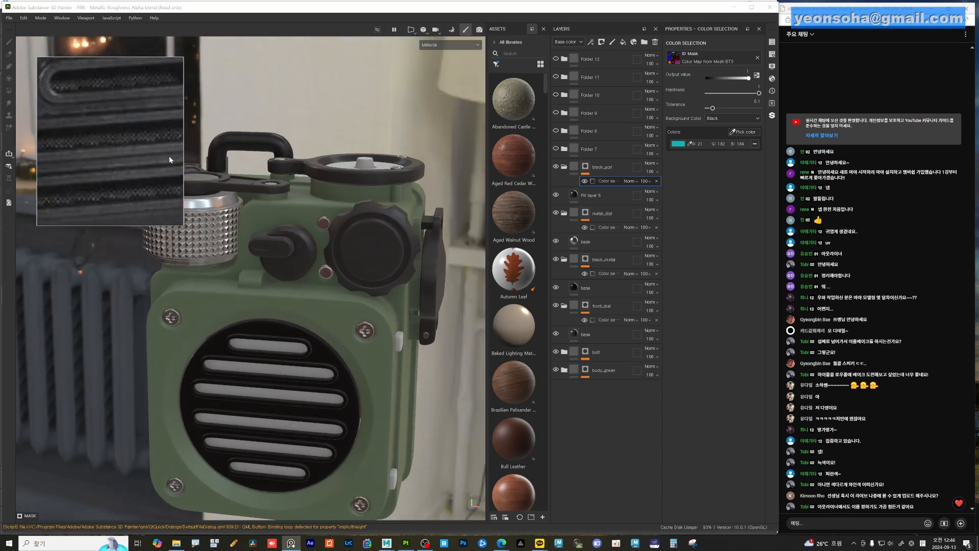
left_click(556, 149)
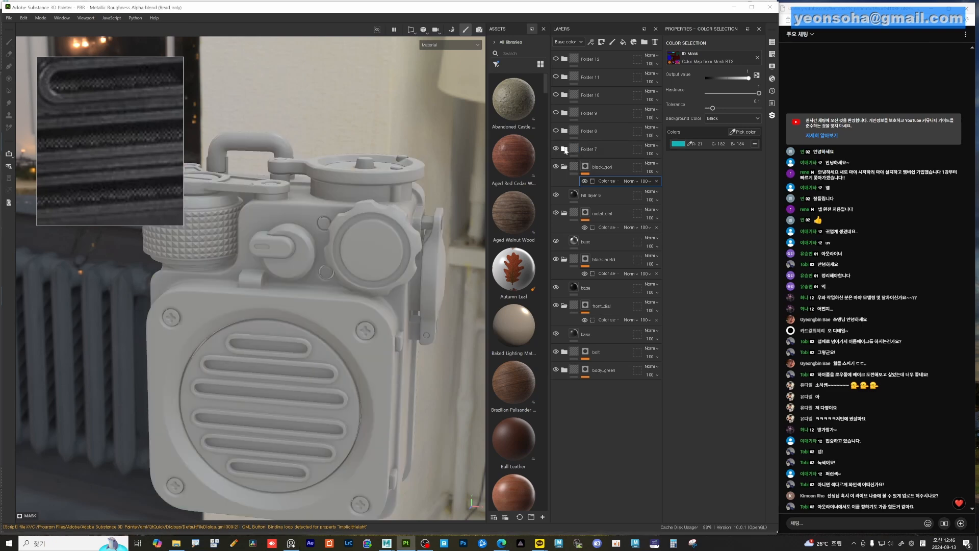
left_click(564, 149)
left_click(594, 168)
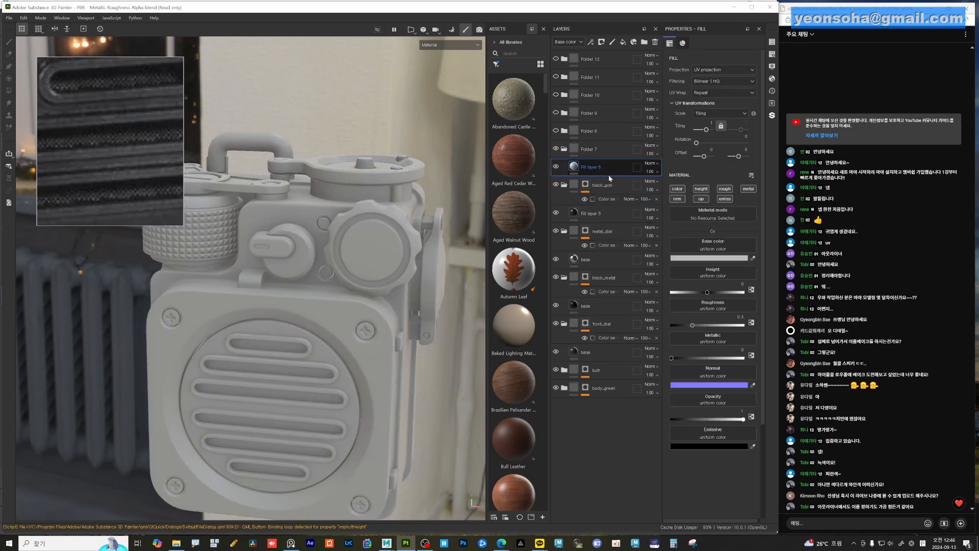
left_click(707, 258)
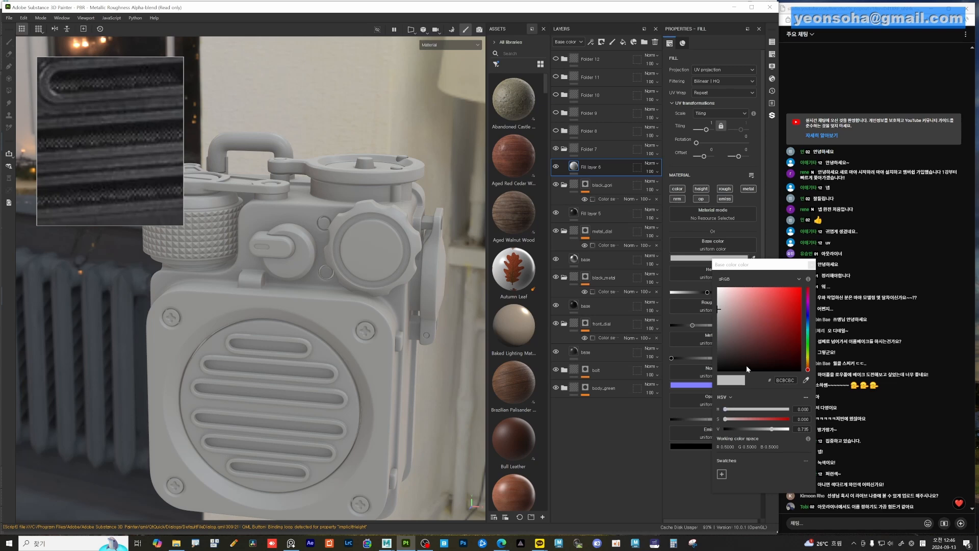
left_click(739, 364)
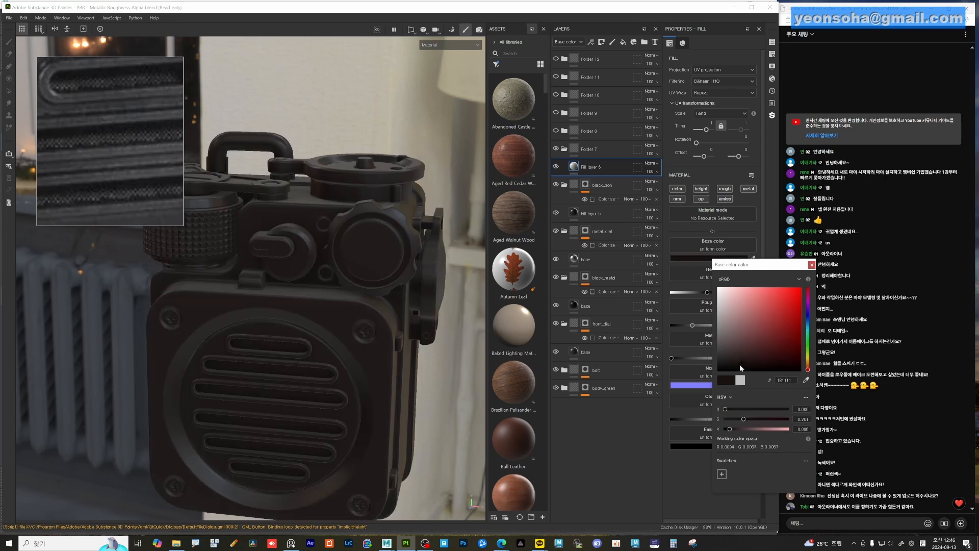
left_click(811, 265)
Rename Folder 7 as speaker
left_click(586, 149)
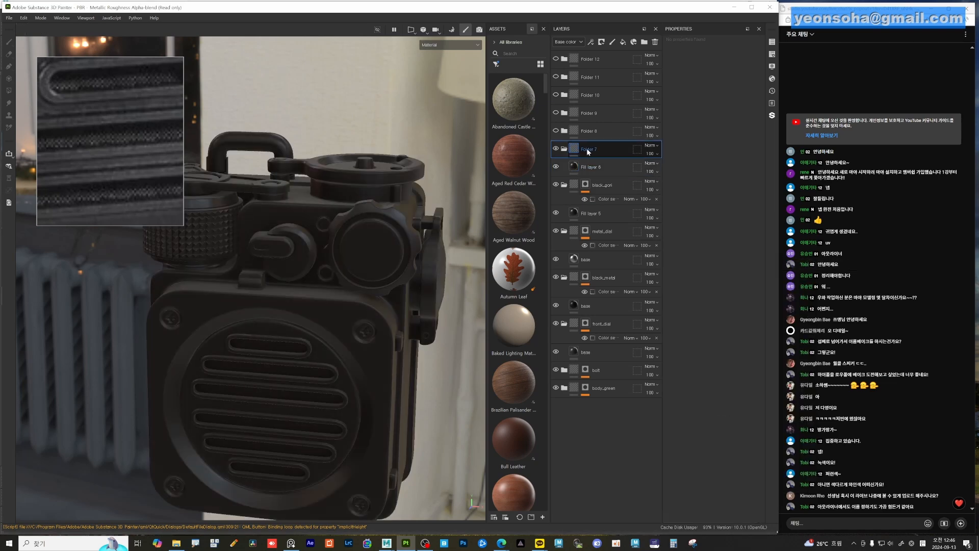
double_click(589, 149)
type("se")
key("BackSpace")
type("pa")
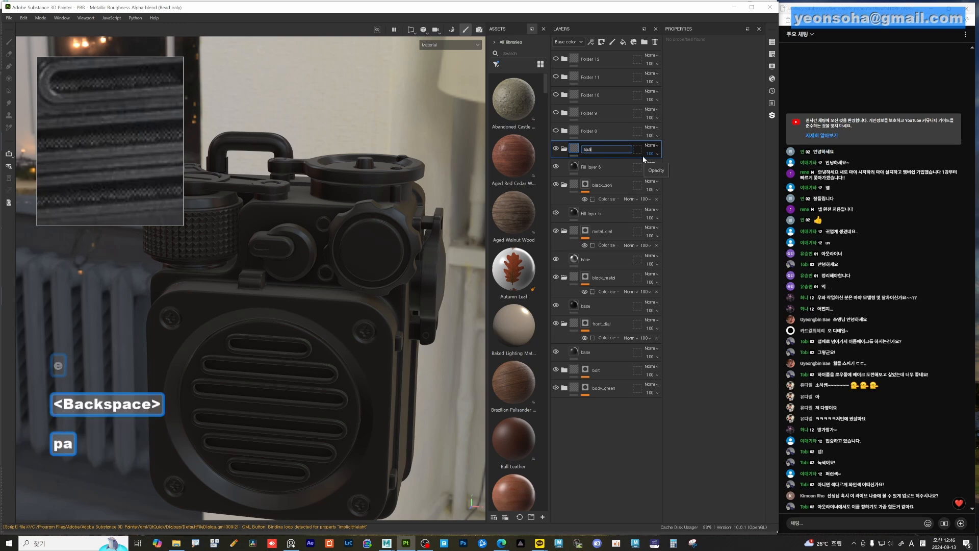
key("BackSpace")
type("eaker")
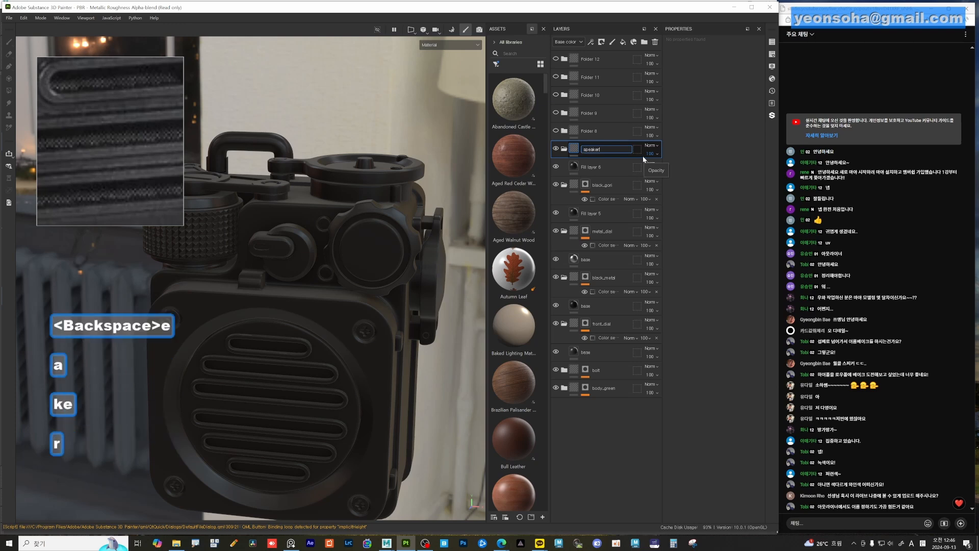
key("Return")
Add a black mask with a color selection to the speaker folder and pick the orange ID color of the grille slots
right_click(574, 149)
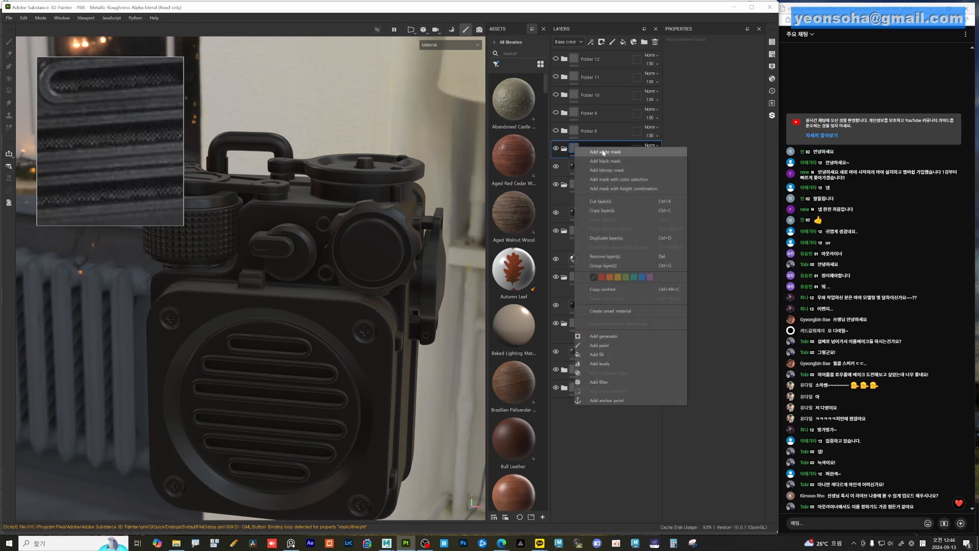
left_click(607, 161)
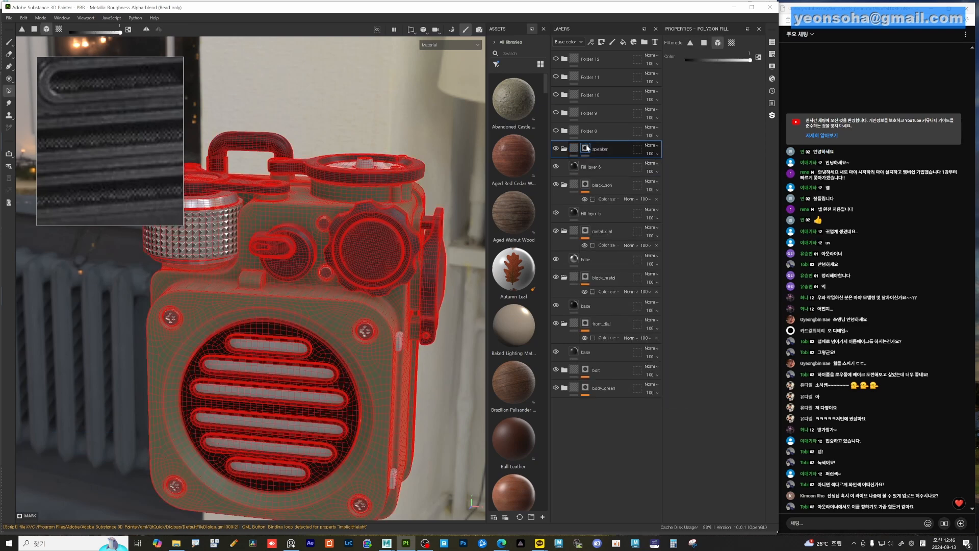
right_click(585, 149)
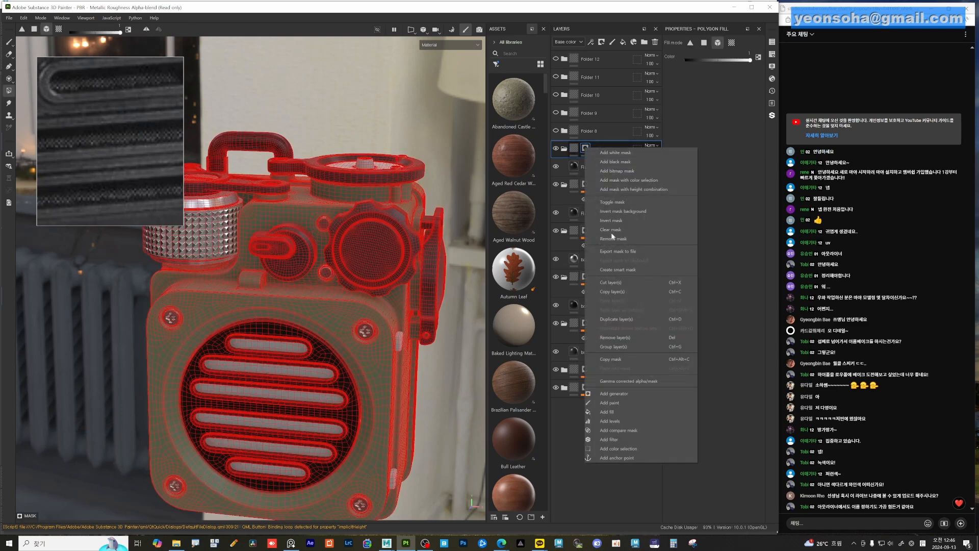
left_click(623, 444)
left_click(744, 131)
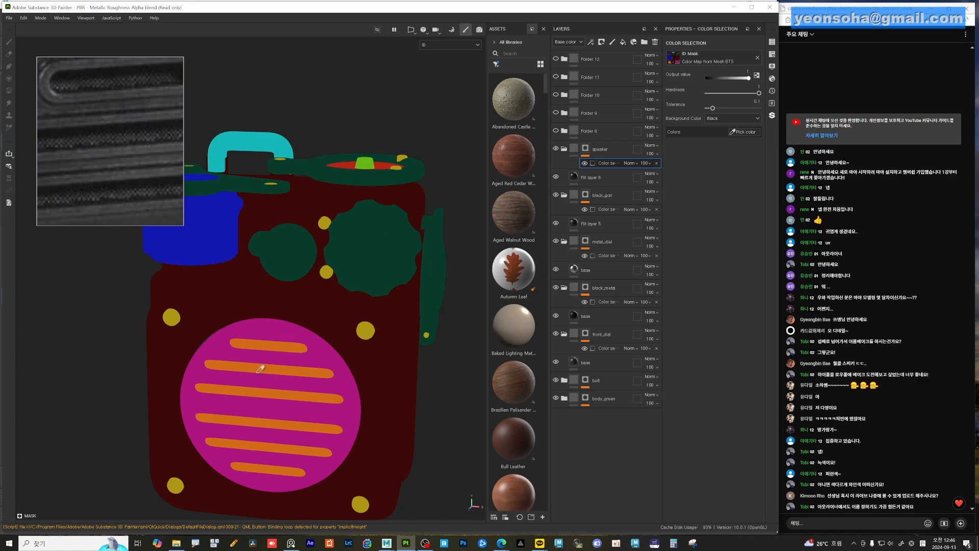
left_click(274, 346)
Examine the masked speaker grille from several angles and the round dial on top of the radio close up
mouse_move(277, 349)
left_mouse_down("alt")
mouse_move(291, 346)
mouse_move(340, 238)
mouse_move(334, 338)
mouse_move(260, 357)
mouse_move(265, 347)
left_mouse_up("alt")
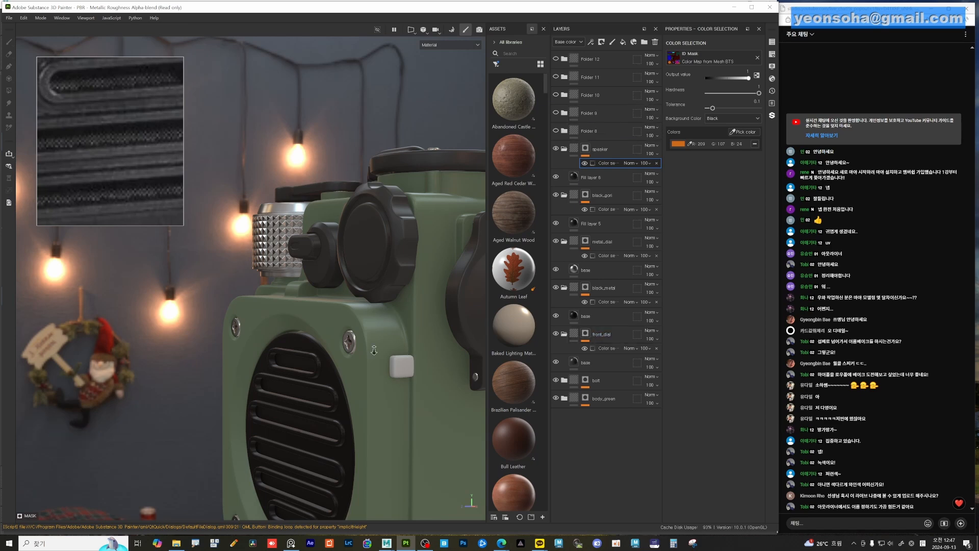
mouse_move(374, 349)
left_mouse_down("alt")
mouse_move(393, 356)
mouse_move(391, 346)
left_mouse_up("alt")
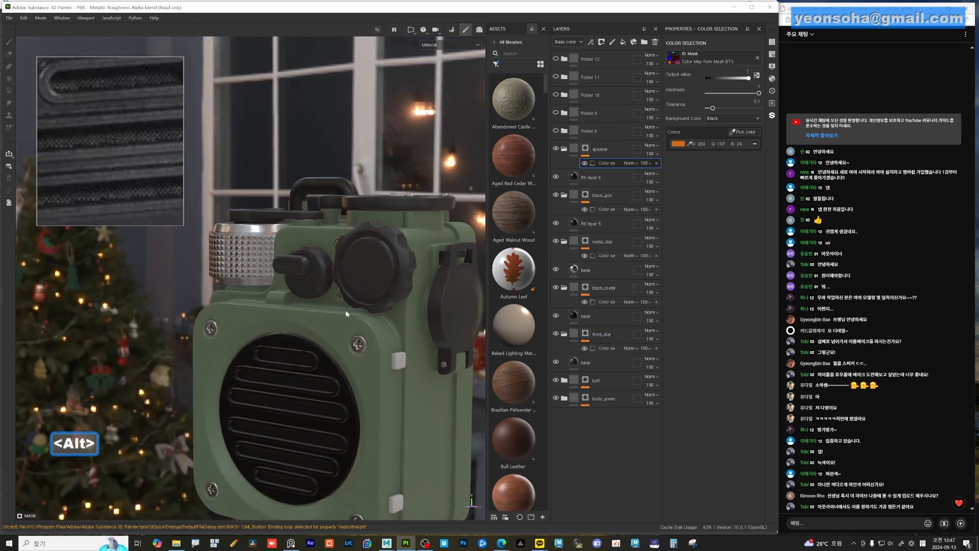
left_click_drag(396, 293, 347, 357, "alt")
middle_click_drag(347, 357, 322, 357, "alt")
right_click_drag(322, 357, 357, 331, "alt")
left_click_drag(357, 332, 348, 303, "alt")
middle_click_drag(348, 303, 330, 330, "alt")
right_click_drag(329, 330, 400, 380, "alt")
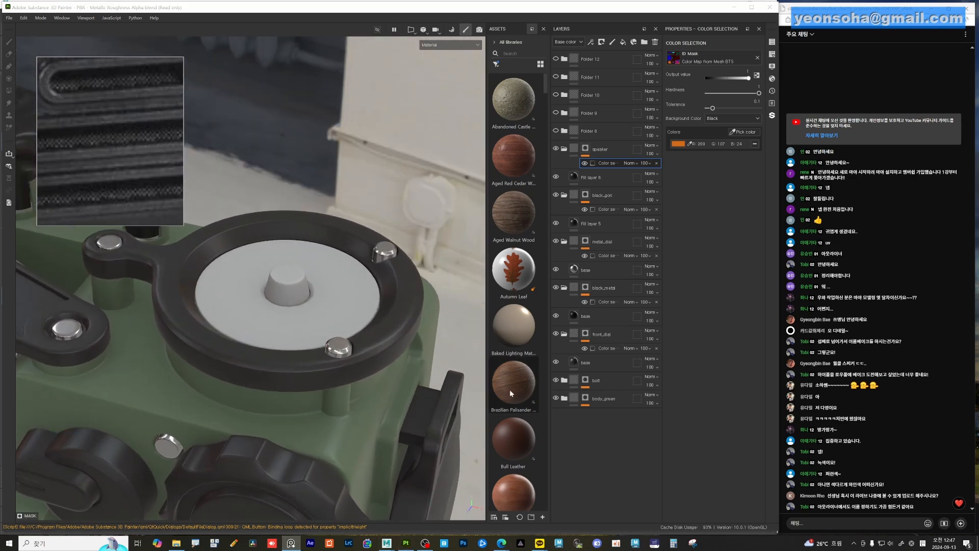
Collapse the front_dial, black_metal, metal_dial and black_gori folders and select black_gori
left_click(564, 334)
left_click(564, 288)
left_click(564, 242)
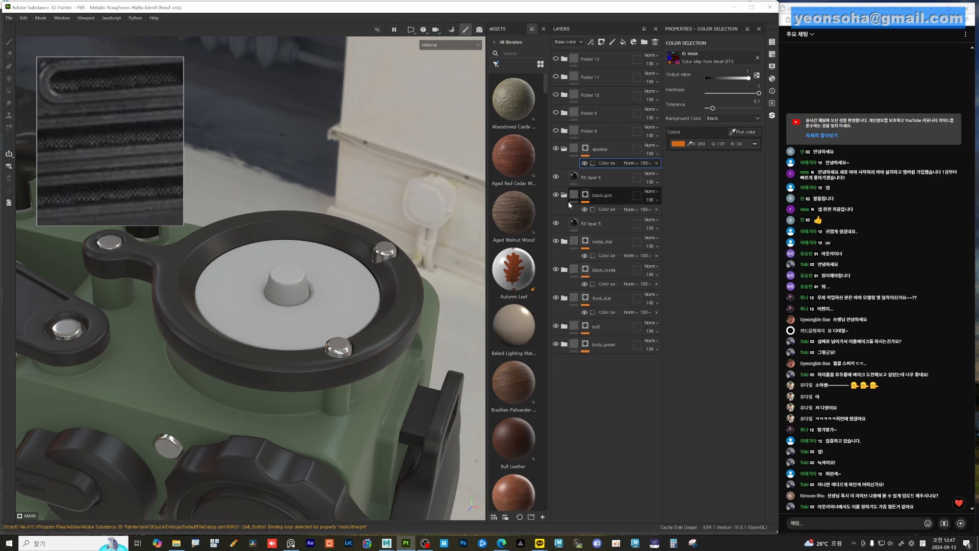
left_click(564, 195)
left_click(575, 197)
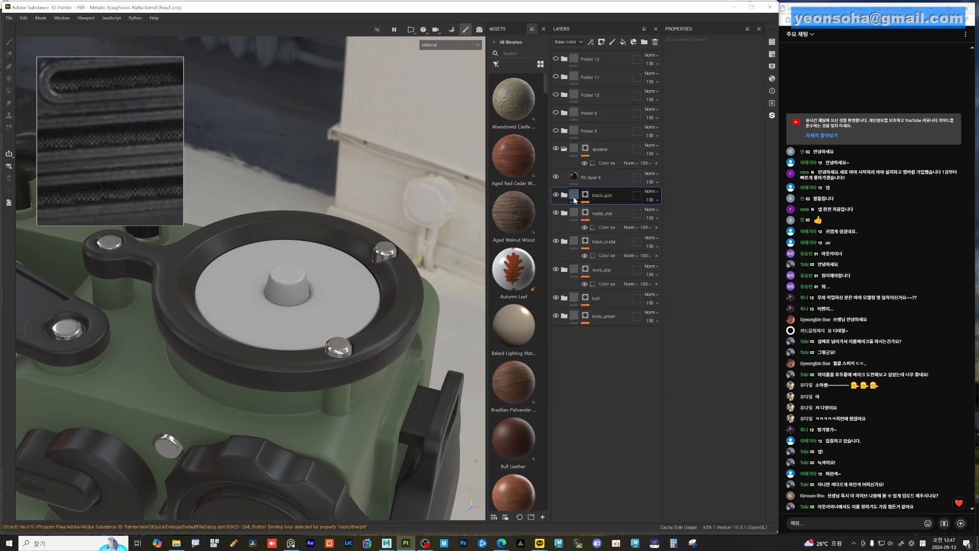
Collapse the mask effects of the metal_dial, black_metal and front_dial folders, and collapse the speaker folder
left_click(574, 214)
left_click(574, 231)
left_click(573, 250)
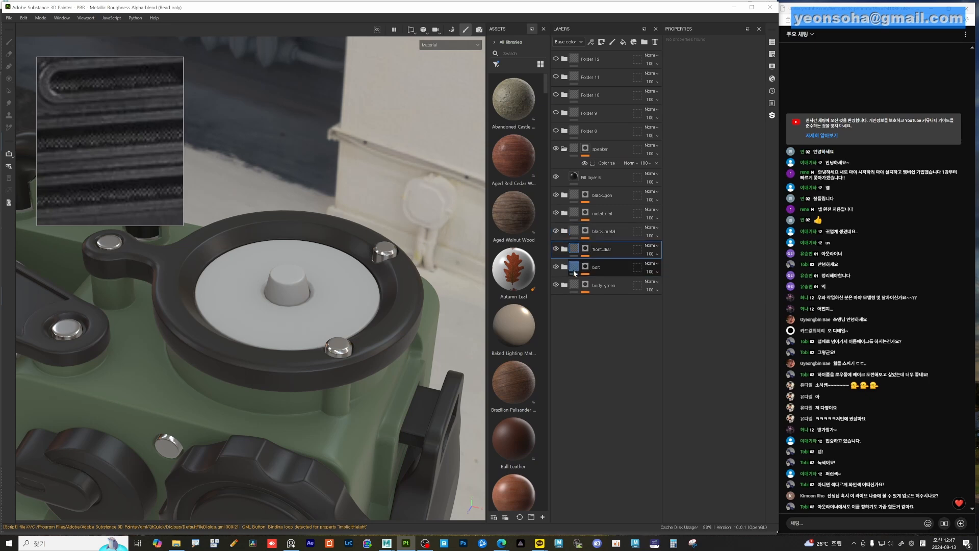
left_click(574, 267)
left_click_drag(575, 179, 575, 150)
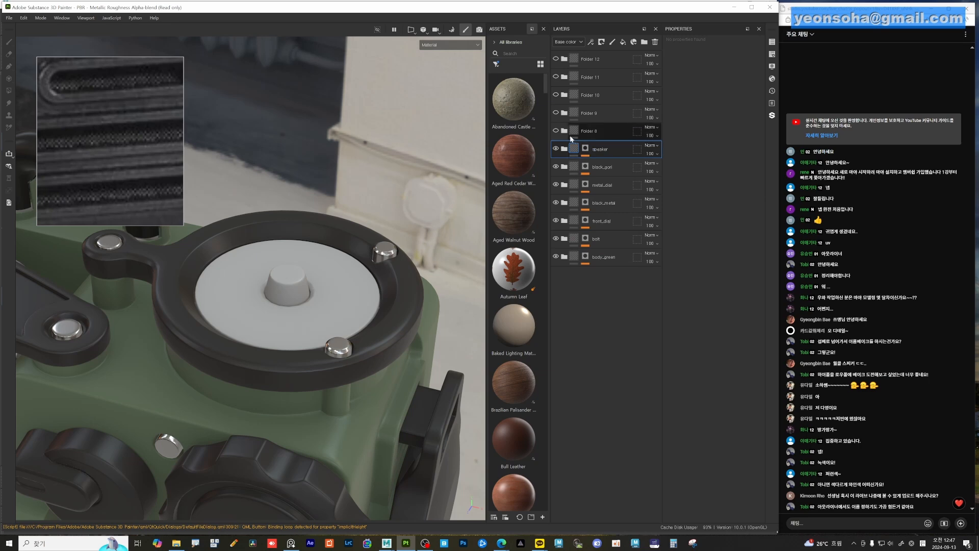
Make Folder 8 visible, expand it and select the fill layer inside it
scroll(276, 290, "up", 5)
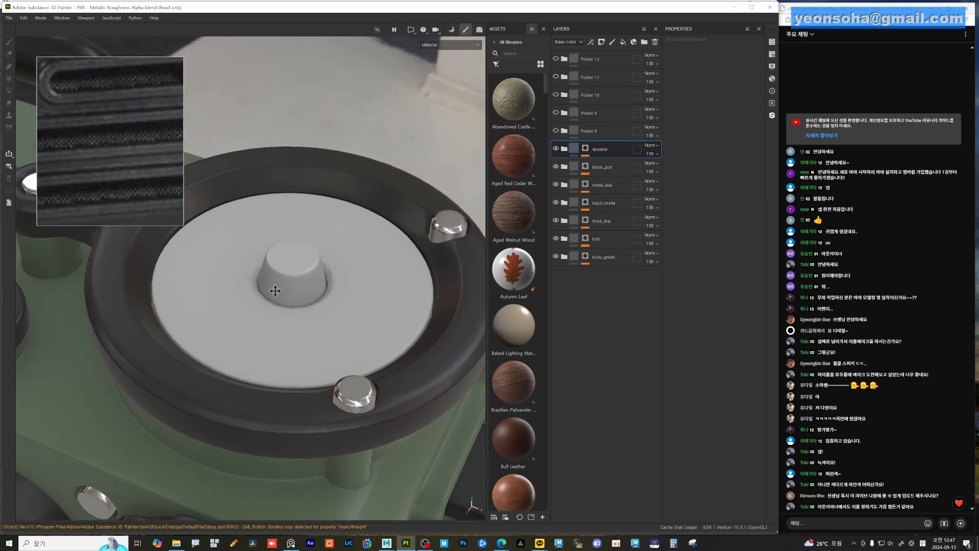
middle_click_drag(276, 291, 259, 316, "alt")
scroll(261, 287, "up", 3)
left_click_drag(261, 285, 287, 293, "alt")
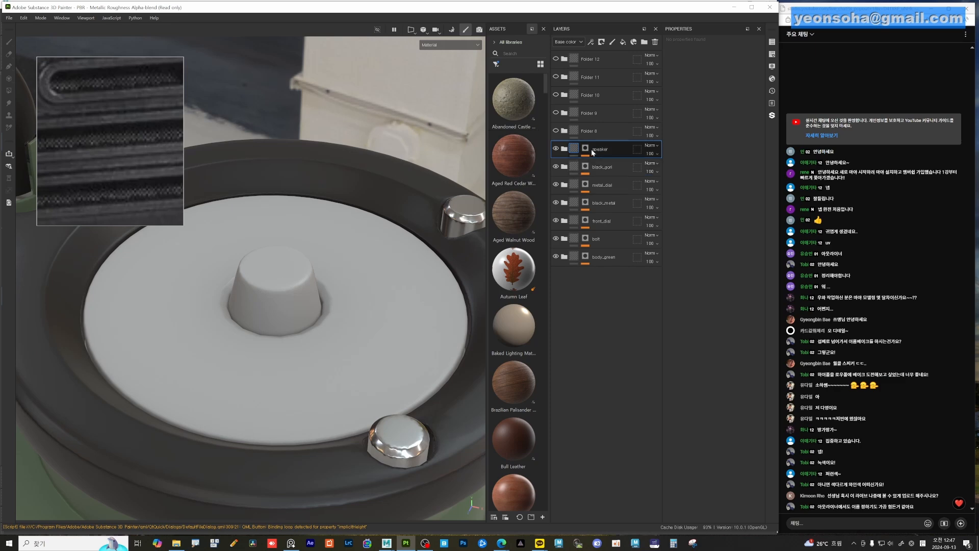
left_click(573, 134)
left_click(556, 130)
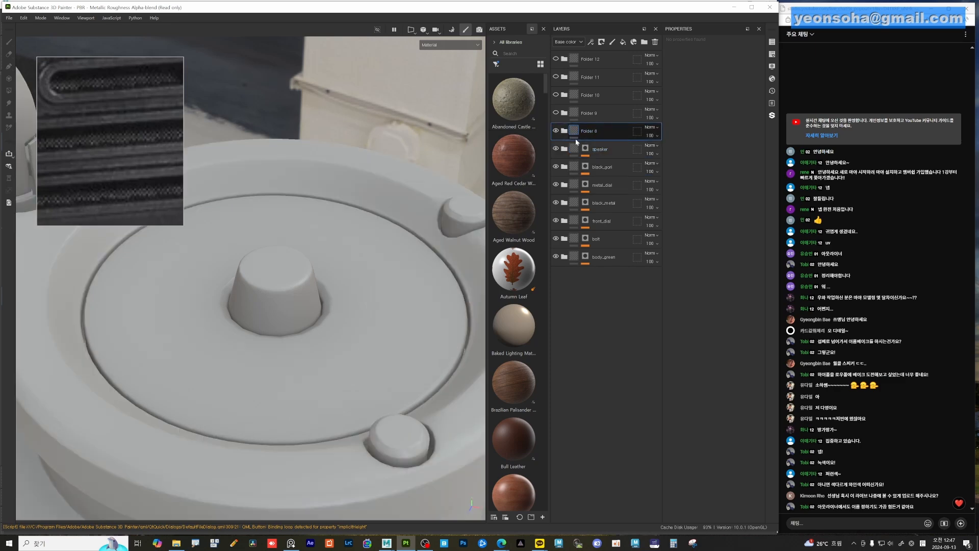
left_click(565, 130)
left_click(587, 149)
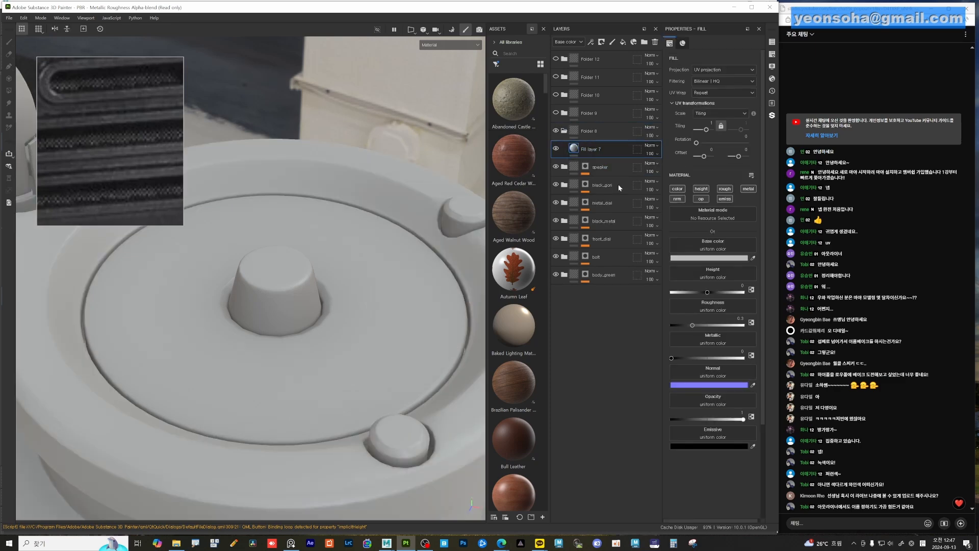
Set the emissive color of the fill layer in Folder 8 to a pale yellow-green
left_click(703, 446)
left_click(719, 316)
left_click_drag(719, 316, 722, 314)
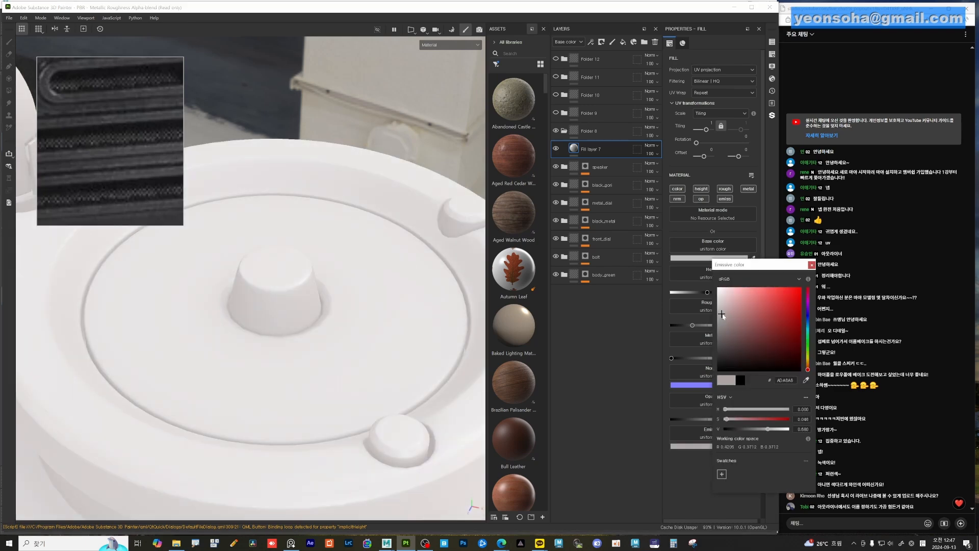
left_click(808, 355)
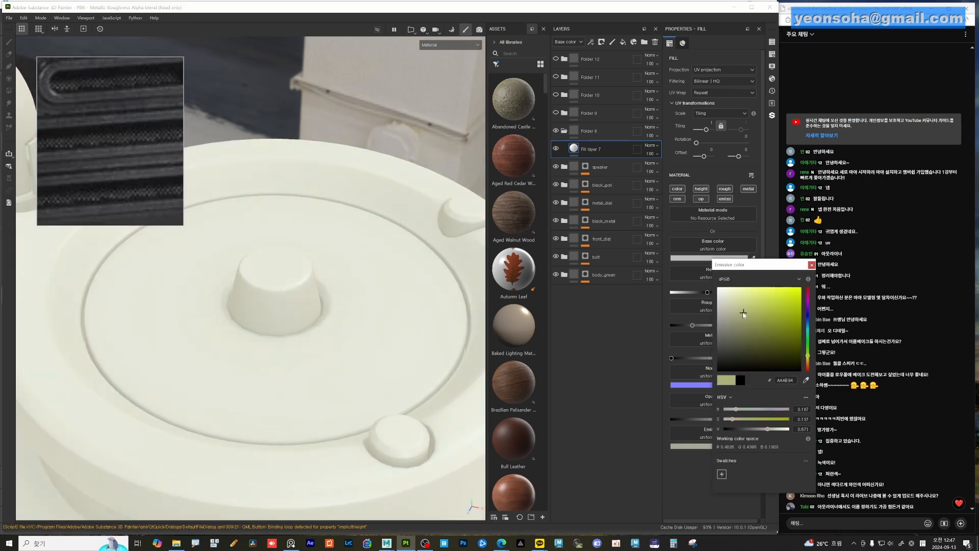
left_click(812, 265)
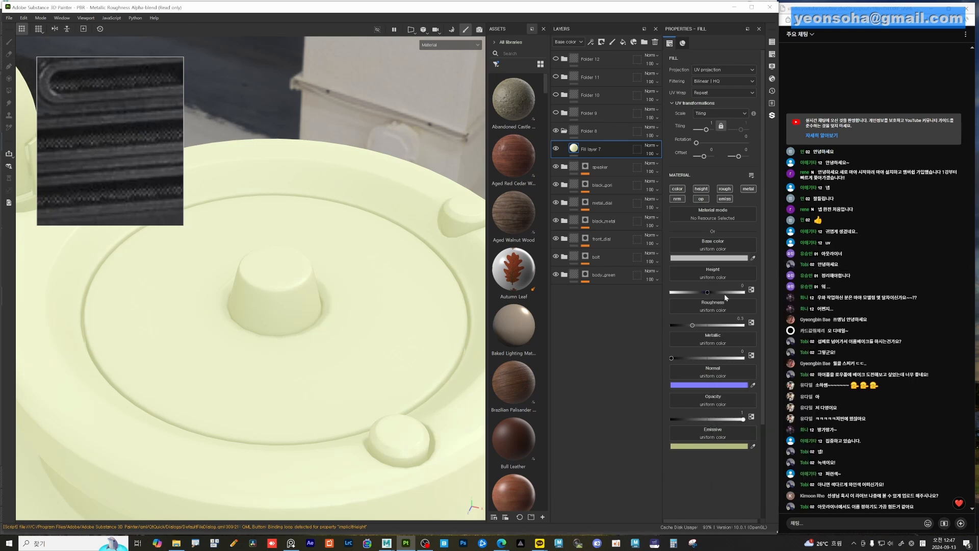
Examine the emissive color on the round top dial and its central knob from above and from the side
right_click_drag(386, 340, 192, 301, "alt")
left_click_drag(332, 337, 246, 313, "alt")
right_click_drag(246, 314, 345, 334, "alt")
left_click_drag(346, 334, 304, 326, "alt")
middle_click_drag(304, 326, 261, 301, "alt")
right_click_drag(260, 301, 332, 329, "alt")
middle_click_drag(332, 329, 324, 360, "alt")
left_click_drag(324, 360, 301, 357, "alt")
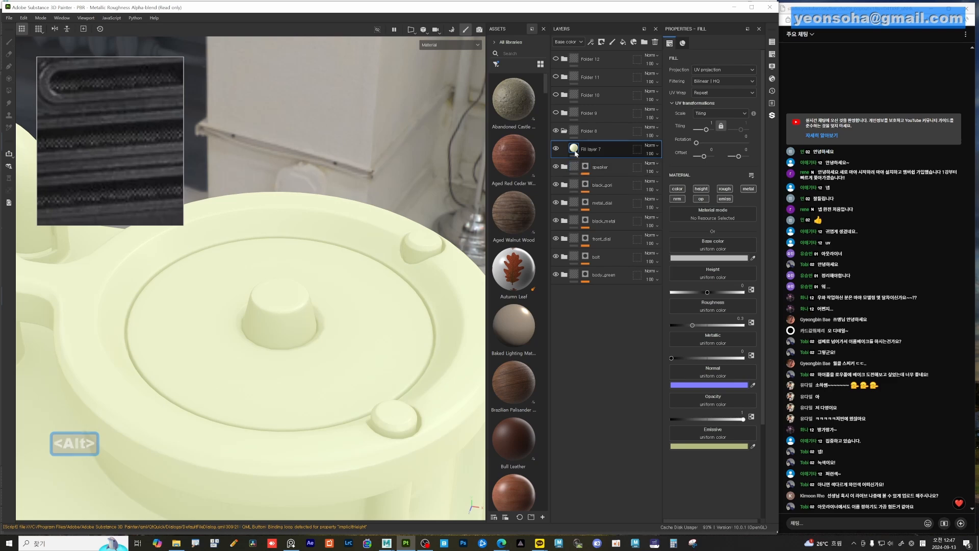
mouse_move(301, 306)
left_mouse_down("alt")
mouse_move(290, 271)
mouse_move(300, 288)
left_mouse_up("alt")
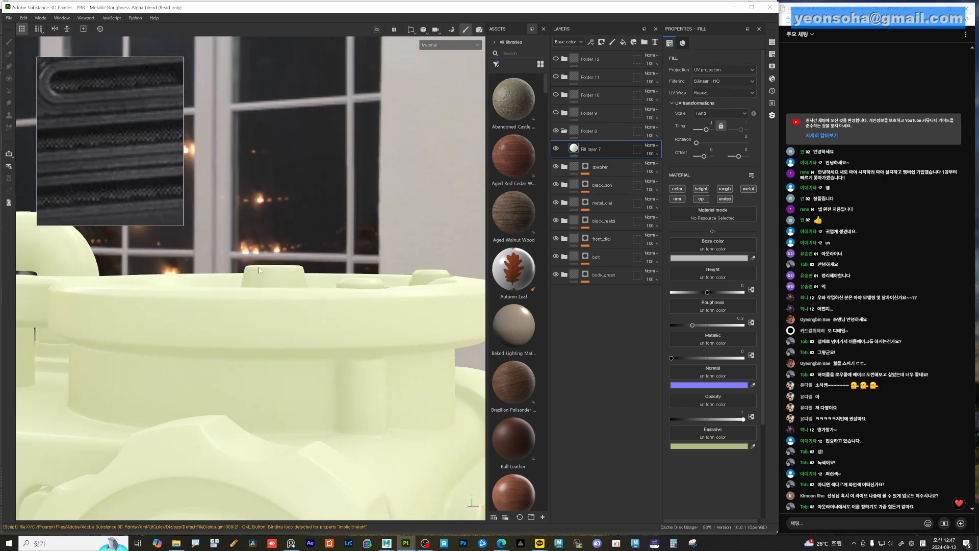
Try post effects in the display settings with the glare luminance raised to 3.29 and lowered to about 0.65
left_click(772, 66)
scroll(632, 234, "down", 5)
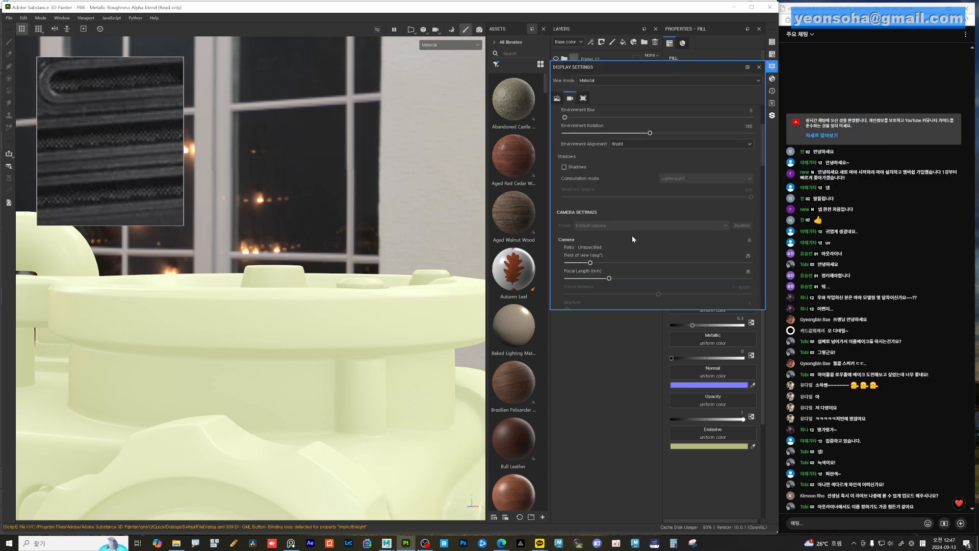
left_click(598, 208)
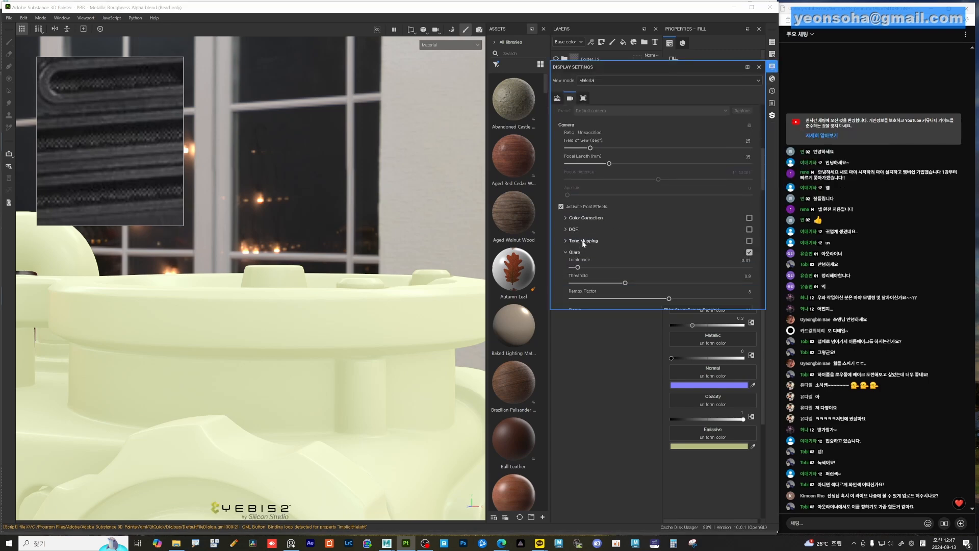
key("alt")
mouse_move(578, 267)
left_mouse_down()
mouse_move(717, 276)
mouse_move(610, 269)
mouse_move(674, 269)
left_mouse_up()
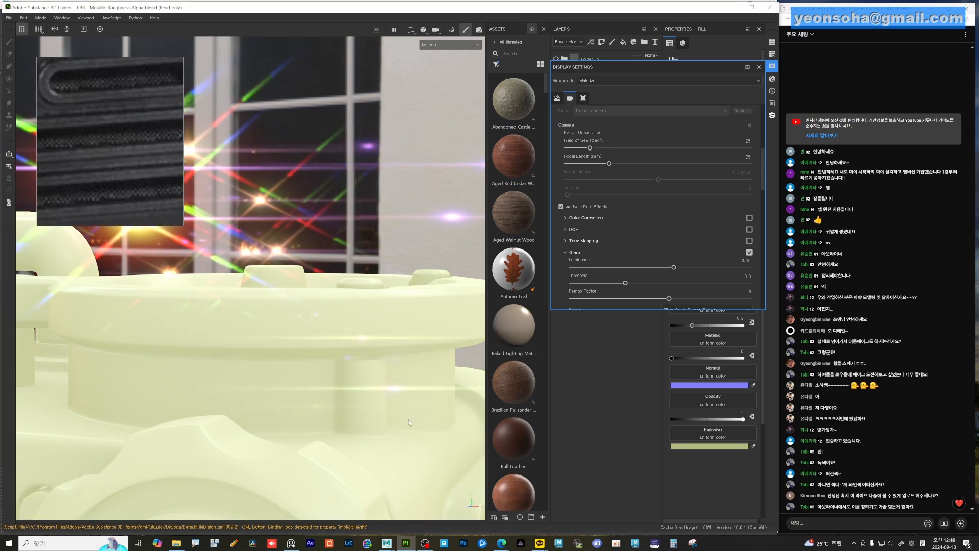
left_click_drag(407, 383, 347, 400, "alt")
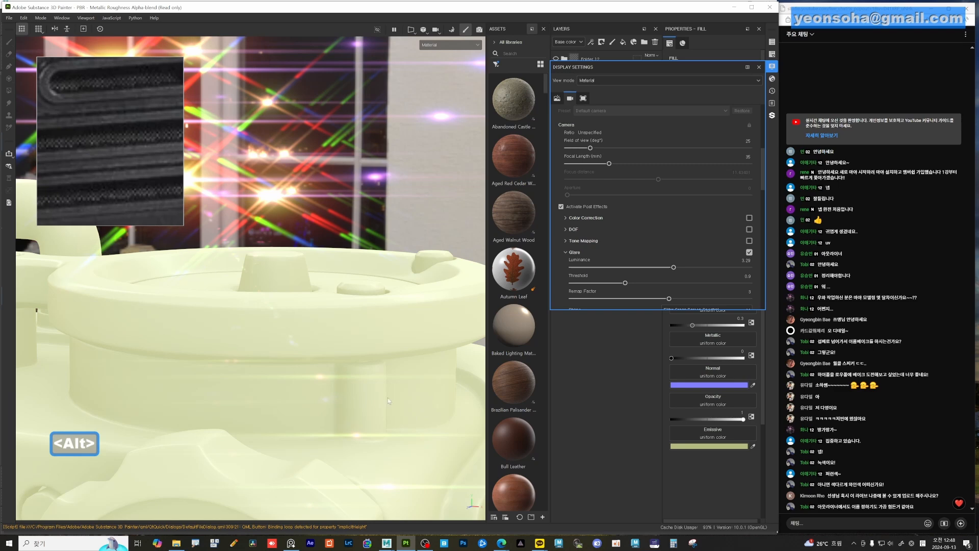
left_click_drag(674, 267, 617, 268)
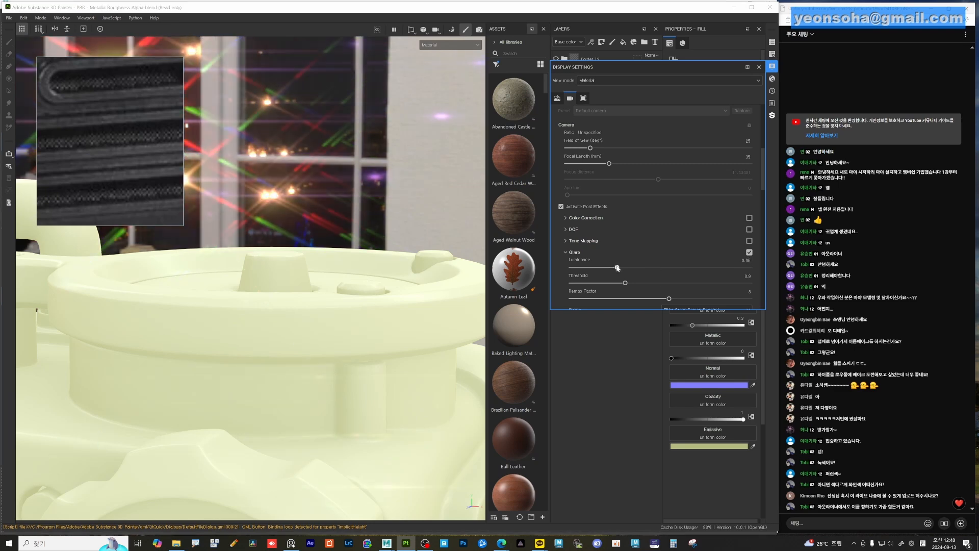
Deactivate the post effects and close the display settings
left_click(561, 206)
left_click_drag(445, 198, 511, 213, "alt")
left_click(758, 68)
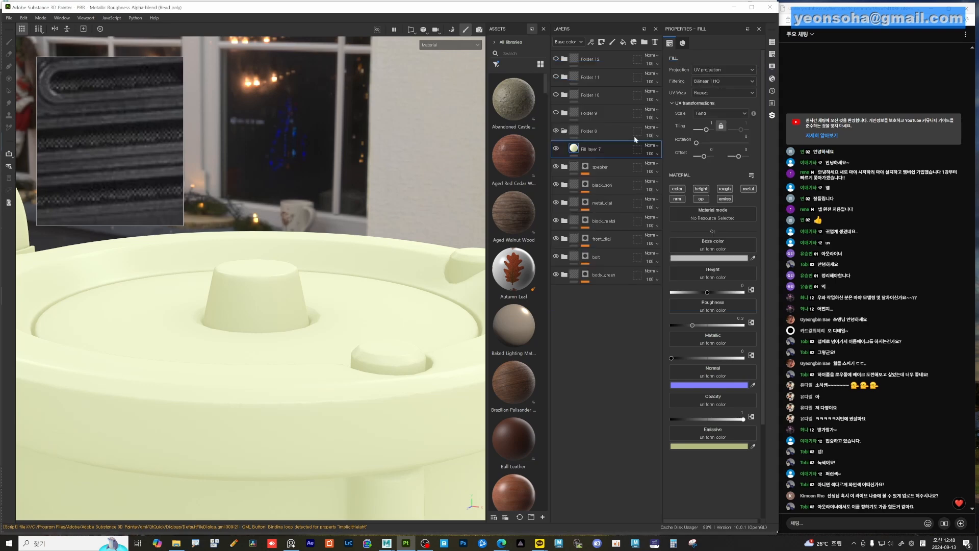
Rename Folder 8 as flash
left_click(589, 130)
double_click(589, 131)
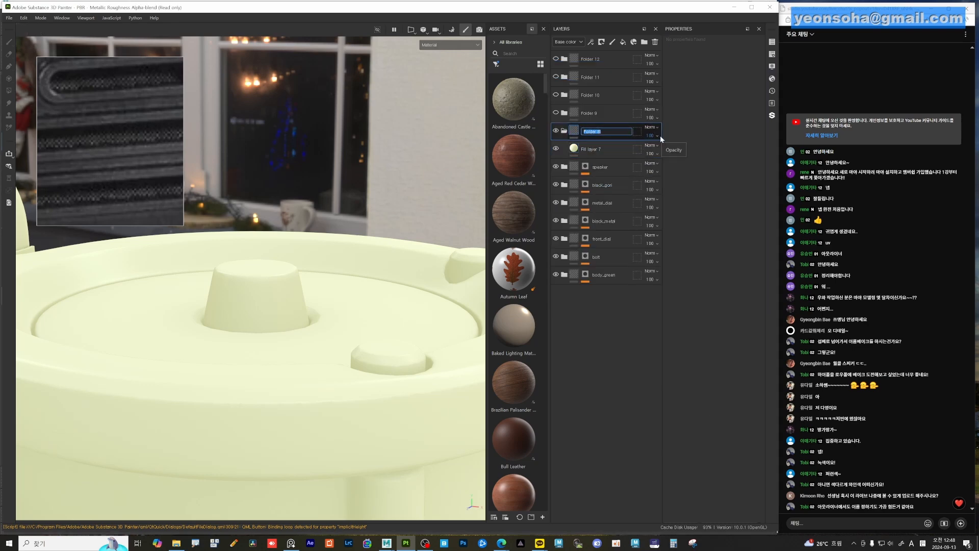
type("c")
key("BackSpace")
type("flash")
key("Return")
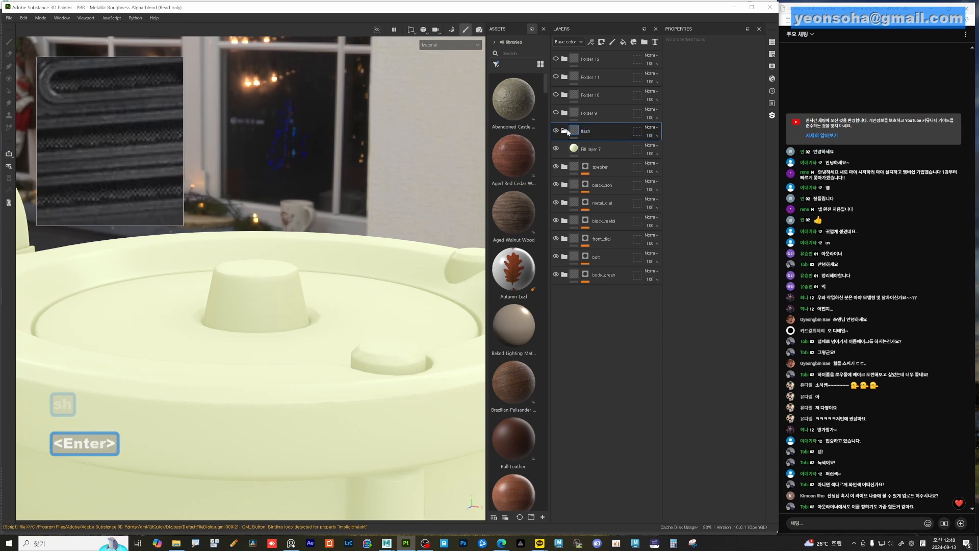
Add a black mask to the flash folder
left_click(589, 150)
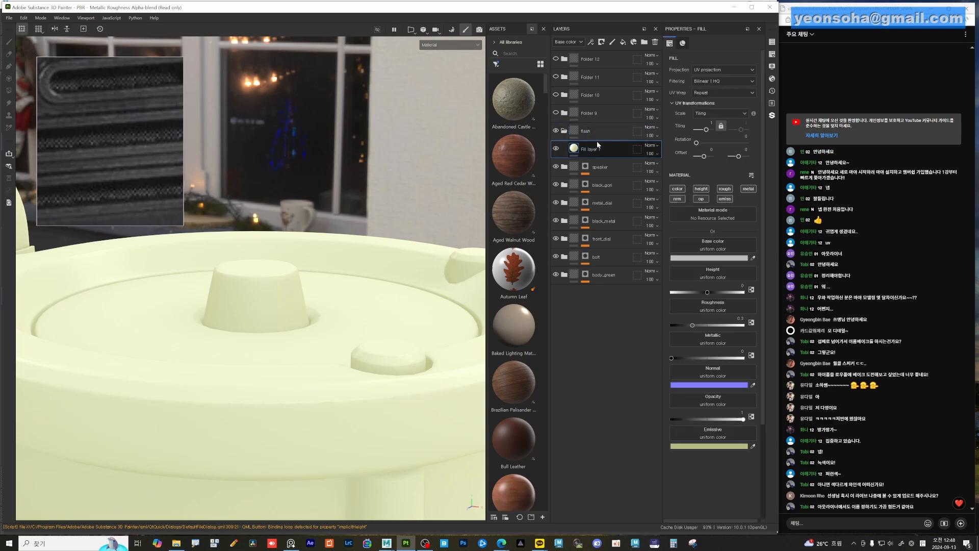
right_click(571, 130)
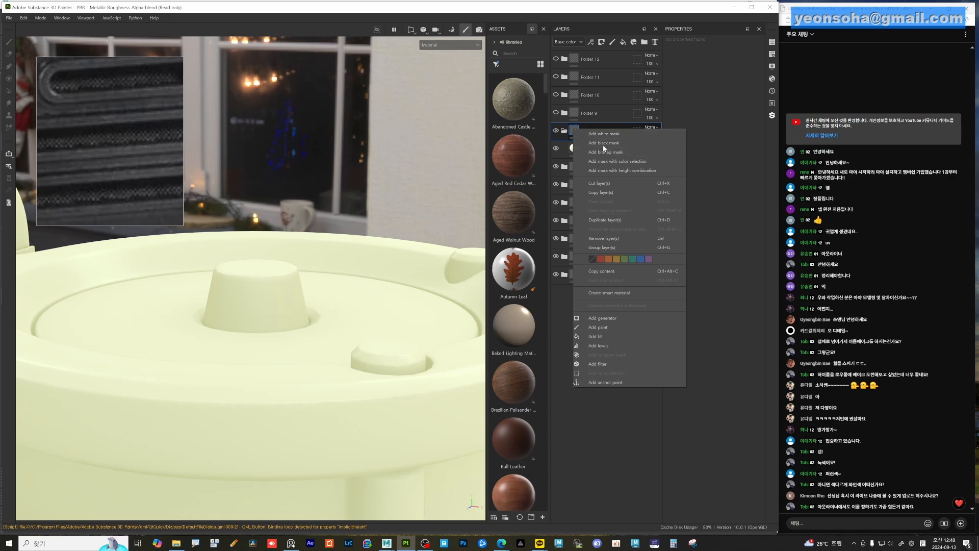
left_click(604, 143)
right_click(575, 132)
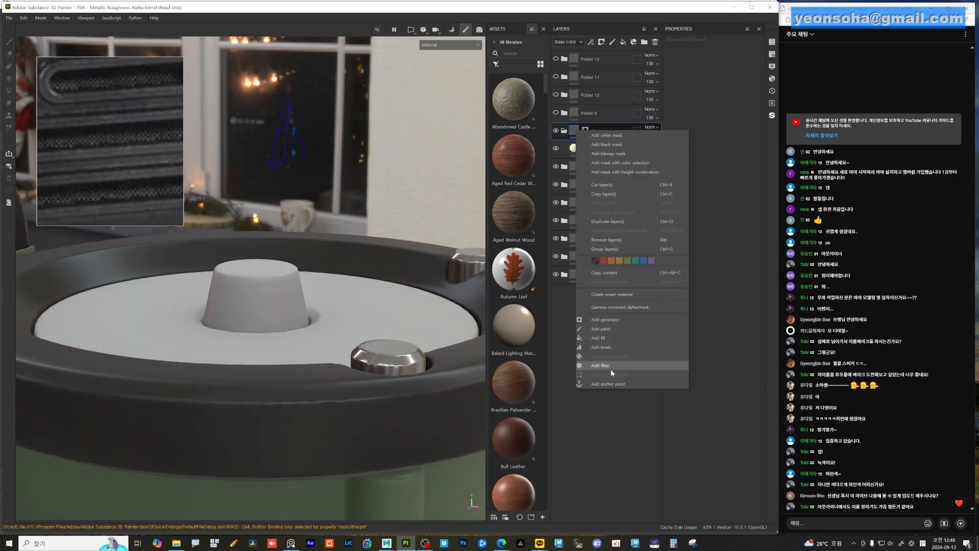
left_click(613, 384)
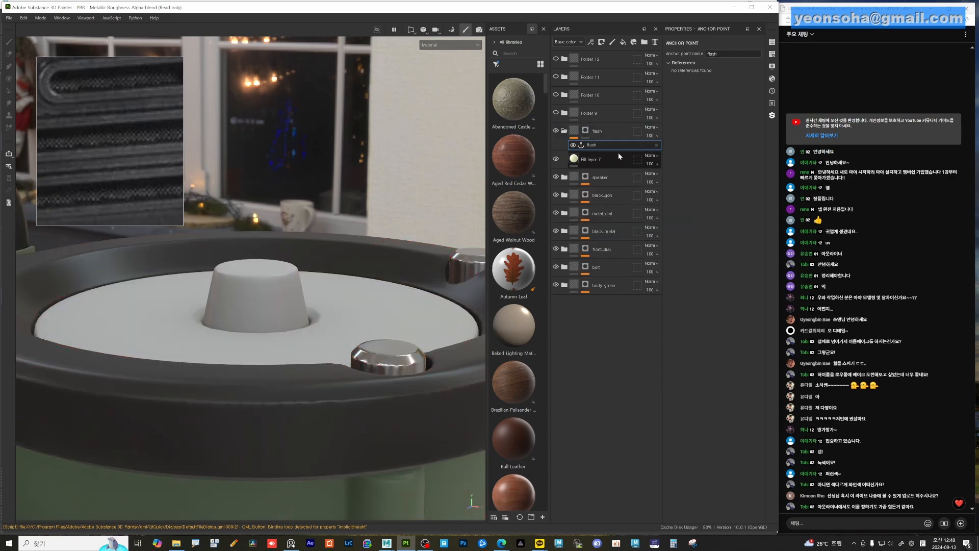
key("ctrl+z")
Add a color selection to the flash folder's mask, pick the knob's bright green ID color and collapse the folder
right_click(585, 131)
left_click(586, 132)
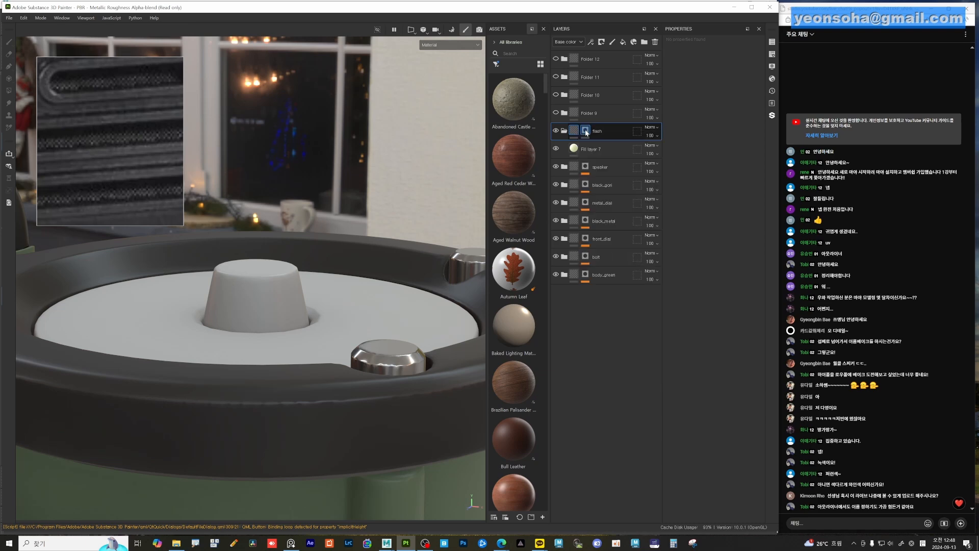
right_click(586, 129)
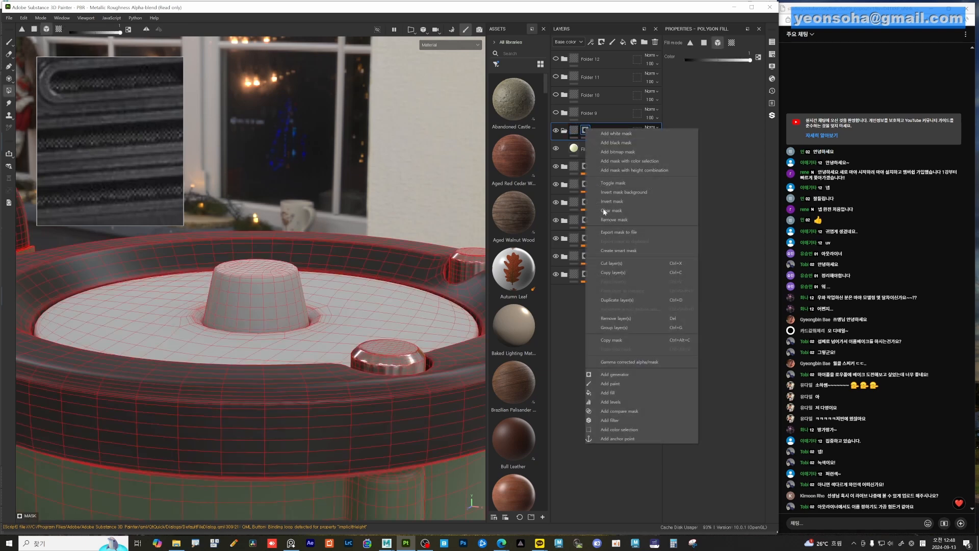
left_click(630, 429)
left_click(743, 133)
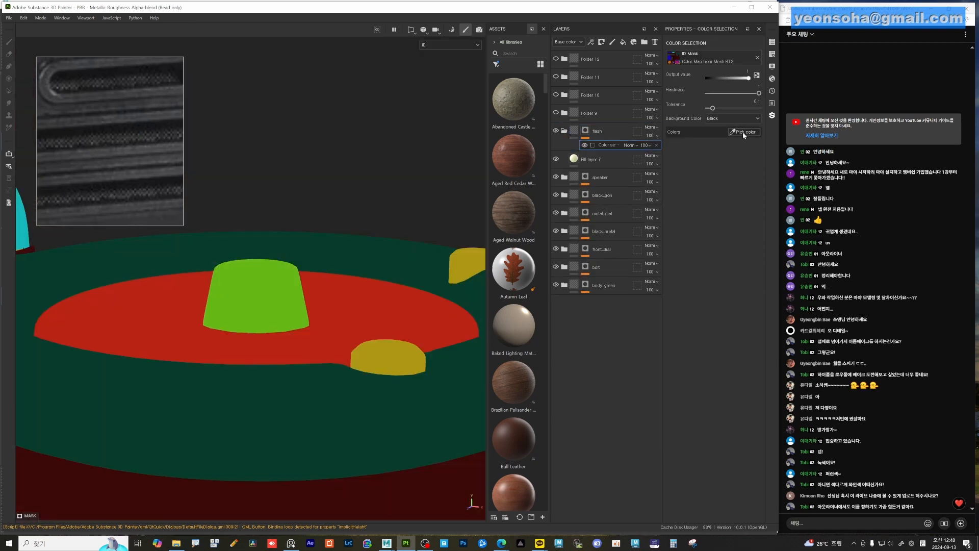
left_click(284, 274)
left_click_drag(308, 286, 392, 282, "alt")
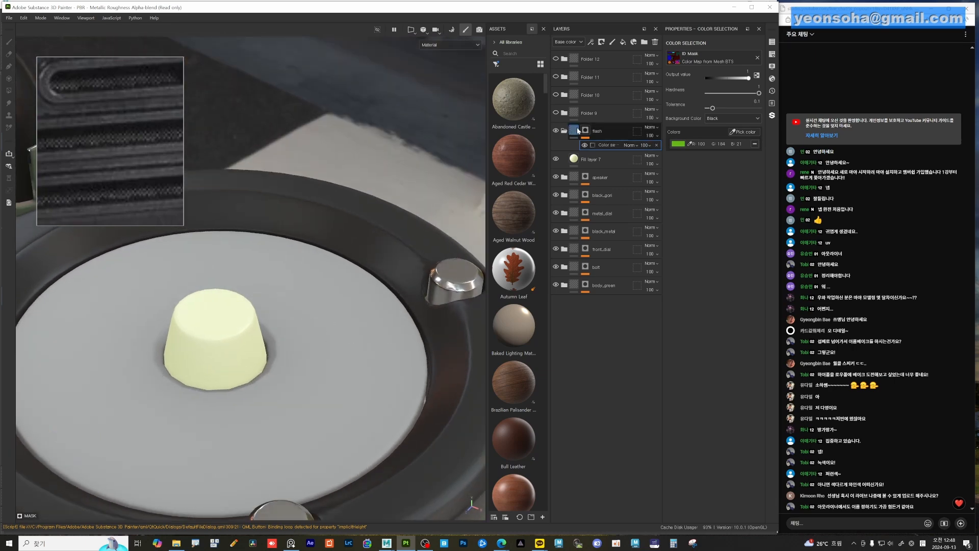
left_click(564, 130)
Rename Folder 9 as white_plastic
double_click(591, 114)
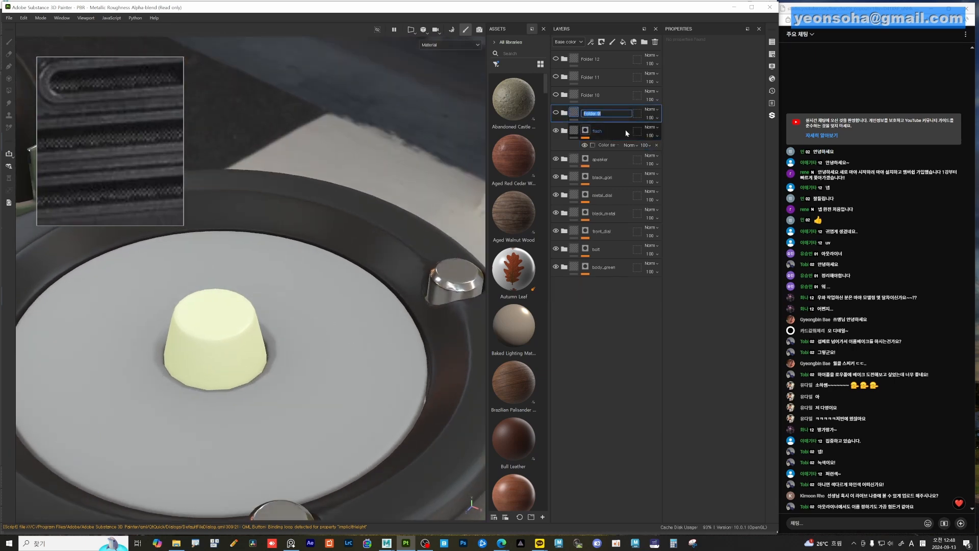
type("whte")
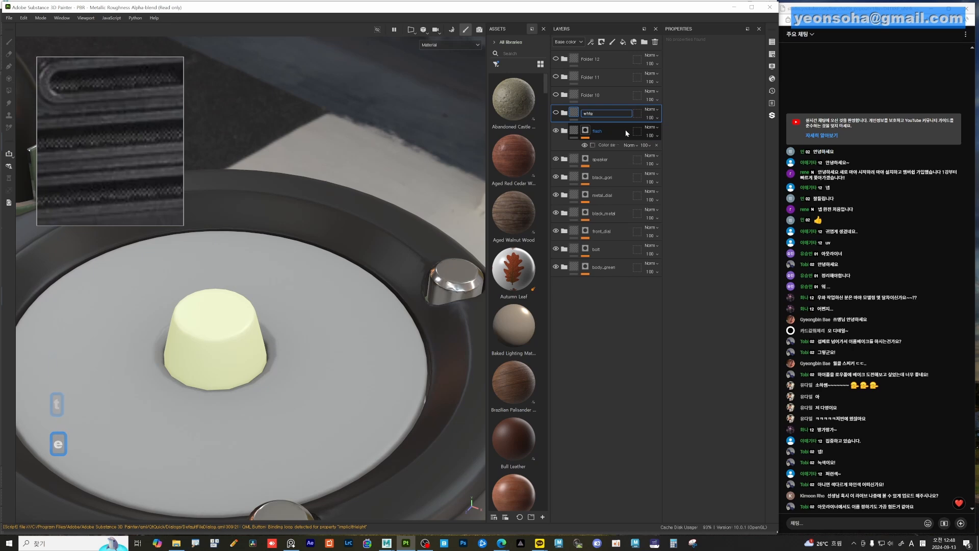
type("_plastic")
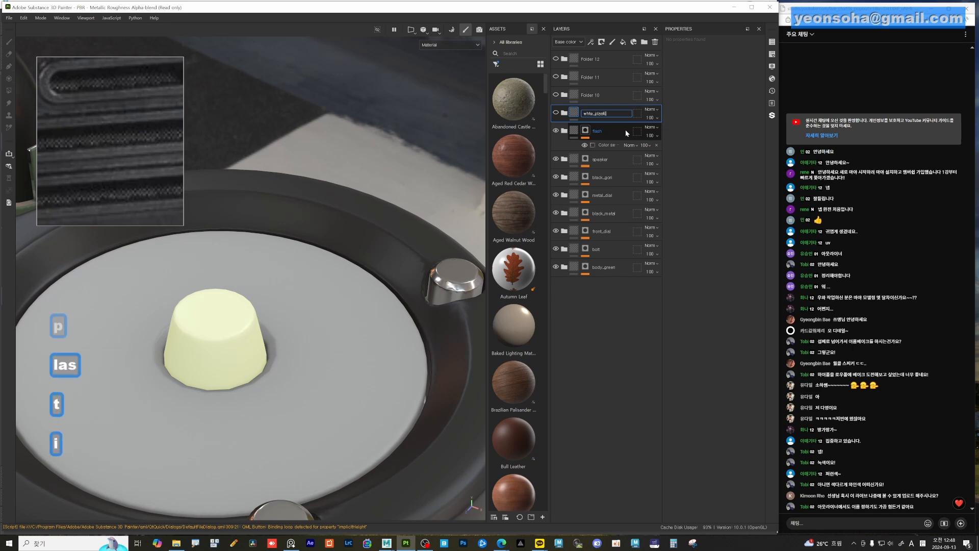
key("Return")
Make the white_plastic folder visible, expand it and set its fill layer's base color to near-white
left_click(556, 112)
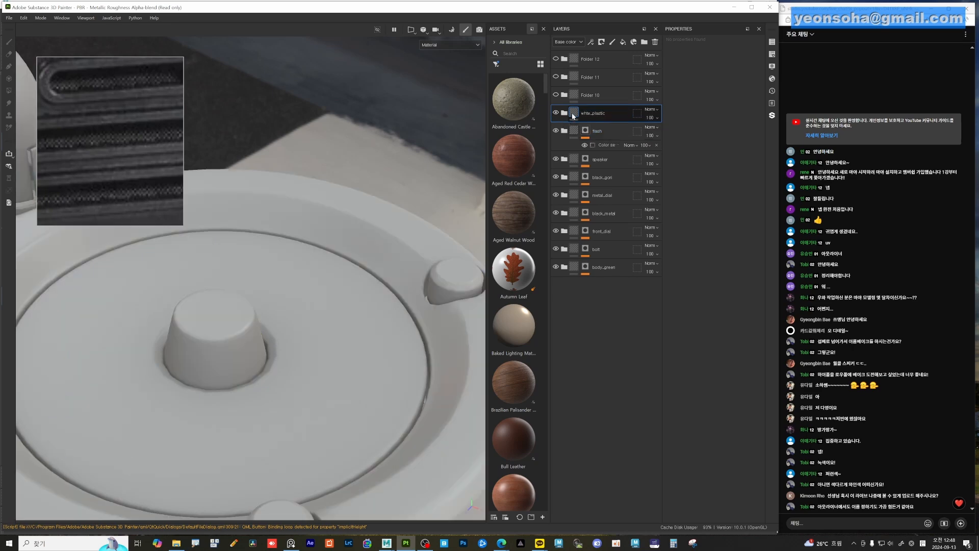
left_click(564, 113)
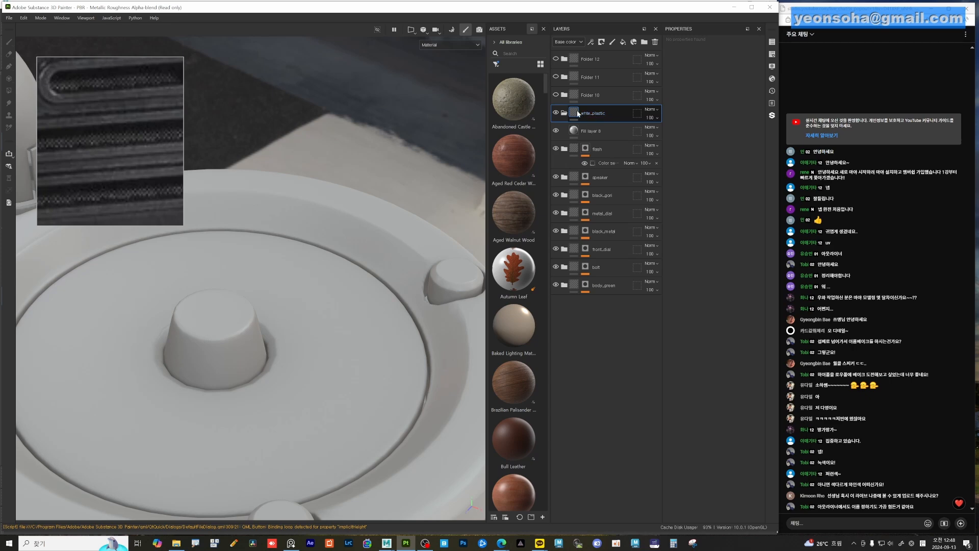
left_click(594, 131)
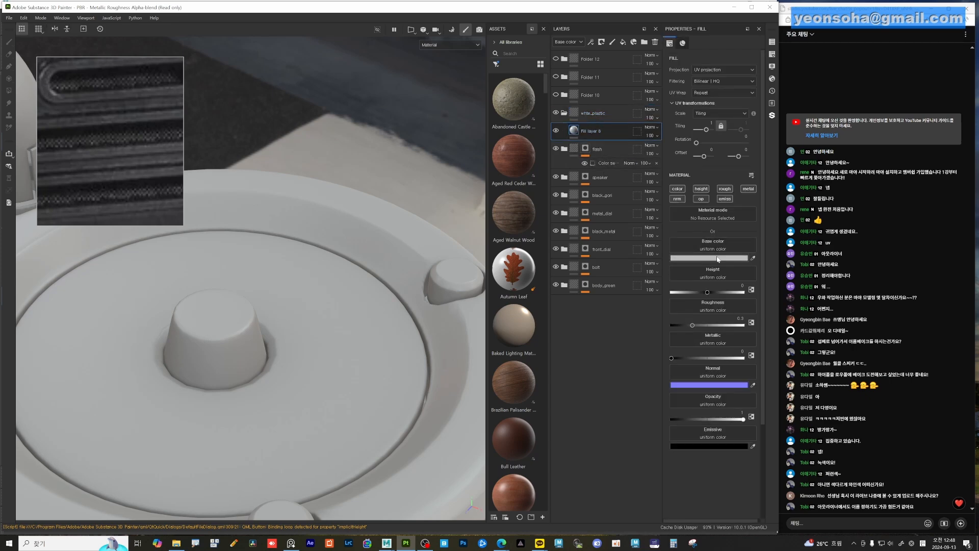
left_click(717, 258)
left_click(719, 295)
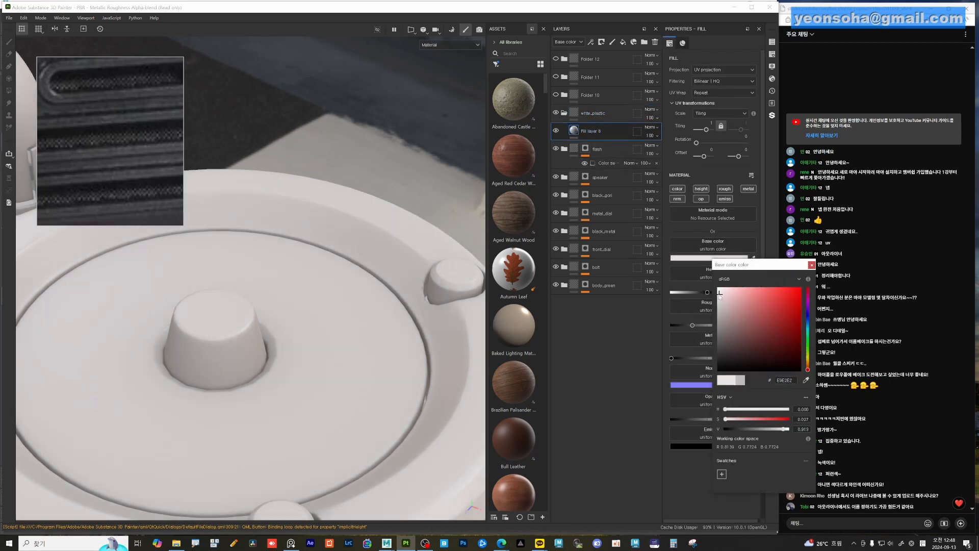
left_click(812, 265)
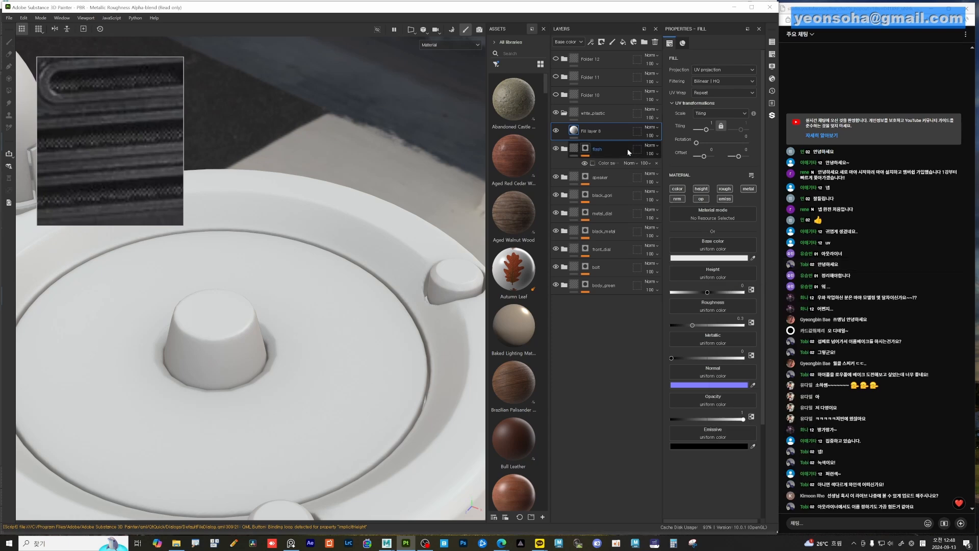
Rename the white_plastic fill layer as base and add a black mask to the white_plastic folder
double_click(591, 130)
type("base")
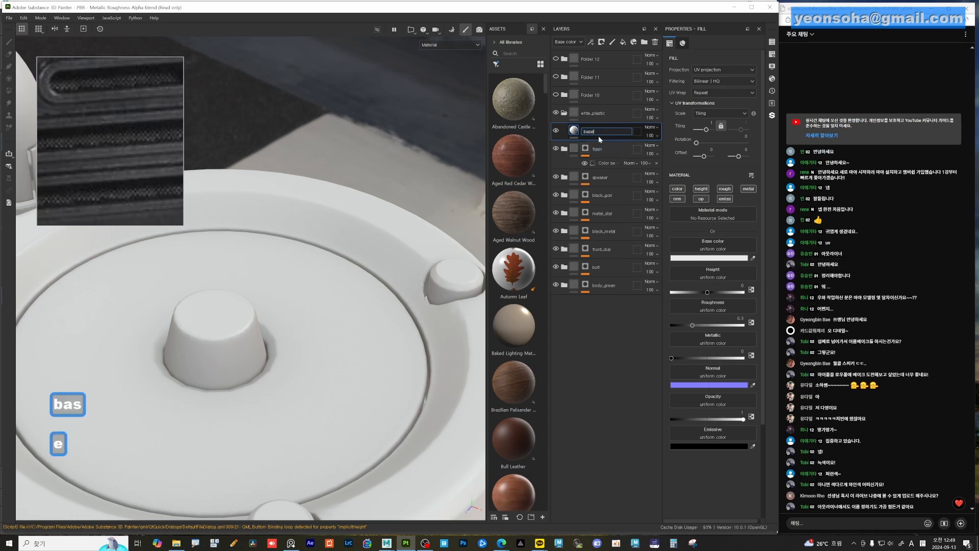
key("Return")
right_click(574, 113)
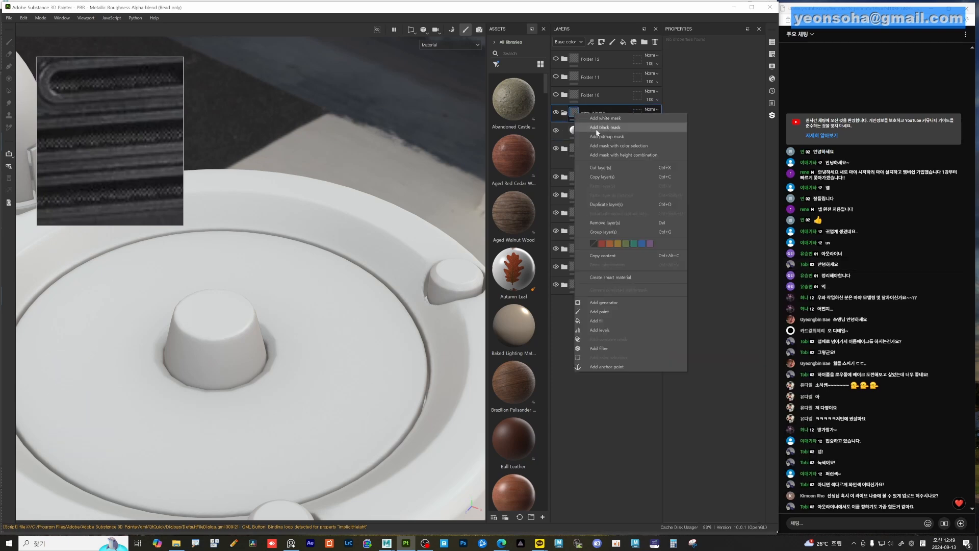
left_click(601, 127)
Add a color selection to the white_plastic mask and pick the red ID color of the round dial face
right_click(585, 112)
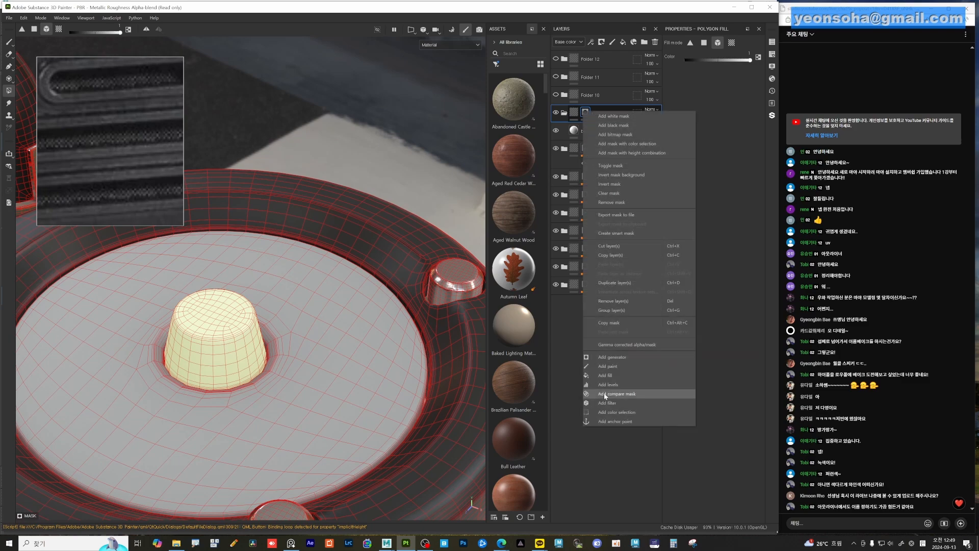
left_click(620, 412)
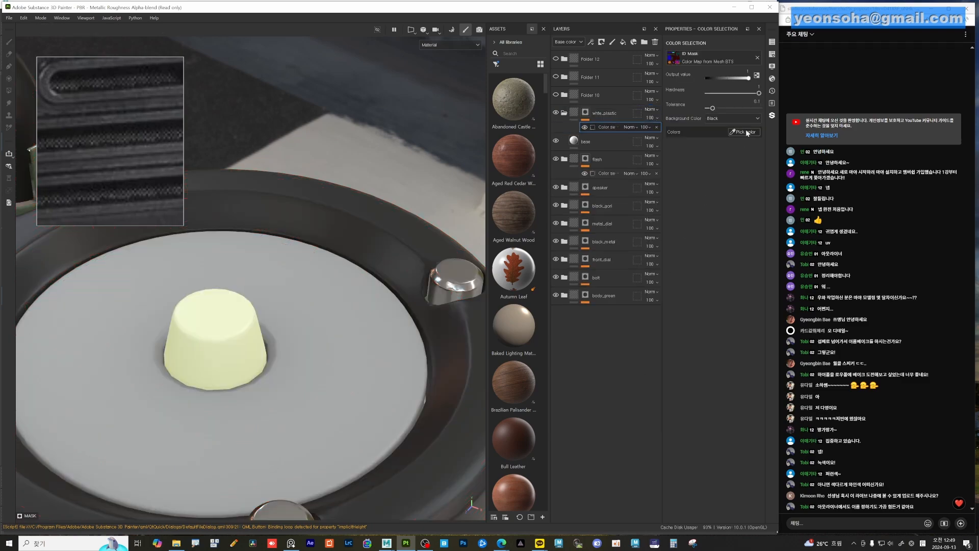
left_click(747, 133)
left_click(313, 347)
Inspect the radio's back panel in the material view and the coverage of the body_green folder's mask
right_click_drag(337, 298, 153, 298, "alt")
left_click_drag(204, 306, 137, 308, "alt")
right_click_drag(138, 308, 219, 308, "alt")
left_click_drag(220, 308, 237, 308, "alt")
right_click_drag(237, 308, 293, 306, "alt")
left_click_drag(293, 306, 268, 299, "alt")
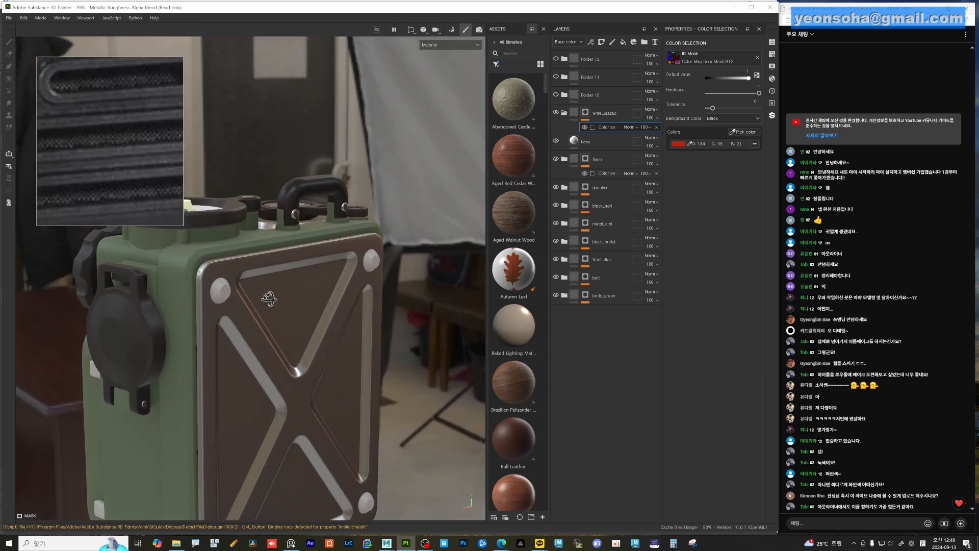
right_click_drag(245, 299, 267, 297, "alt")
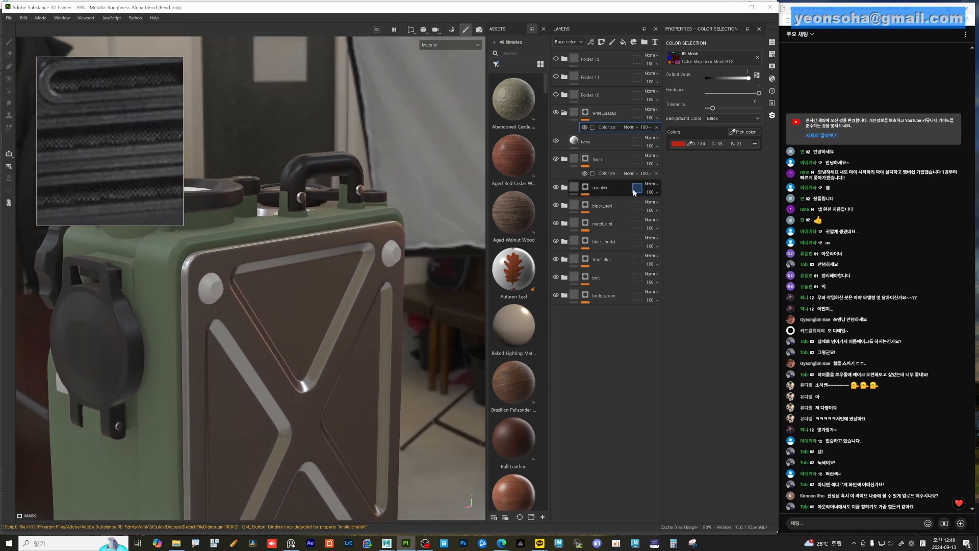
right_click_drag(308, 263, 280, 263, "alt")
left_click_drag(280, 263, 293, 264, "alt")
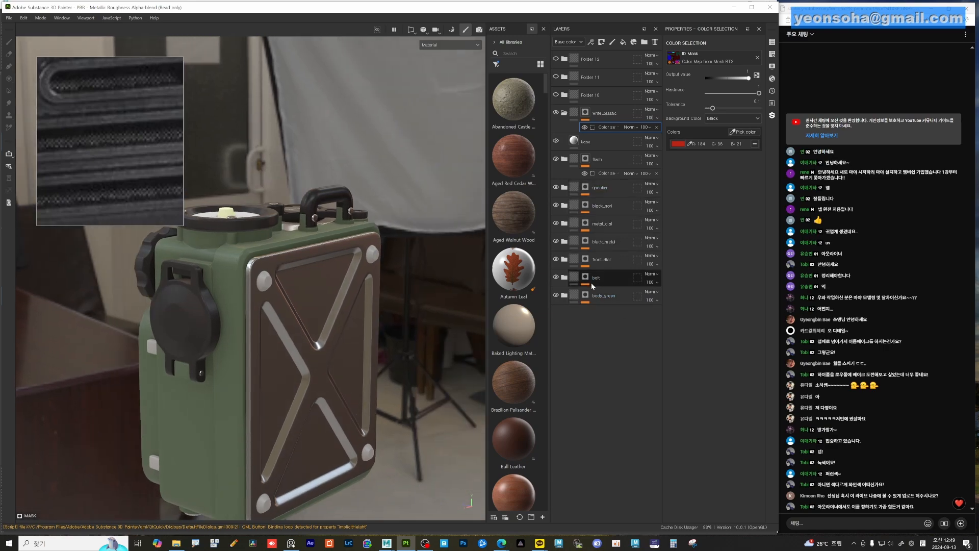
left_click(586, 296)
left_click(586, 296, "alt")
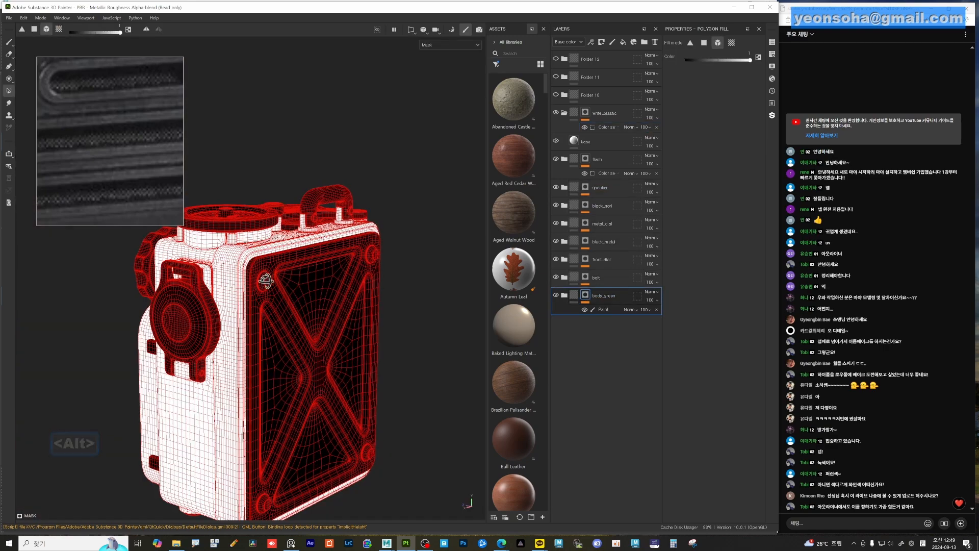
left_click_drag(267, 280, 367, 275, "alt")
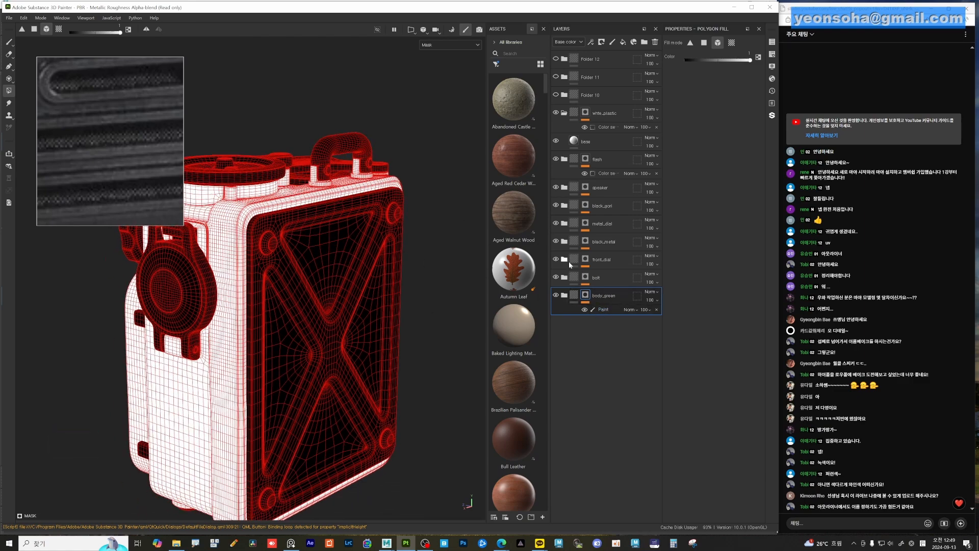
Replace the paint effect in the body_green mask with a color selection that picks the body's dark red ID color
left_click(656, 310)
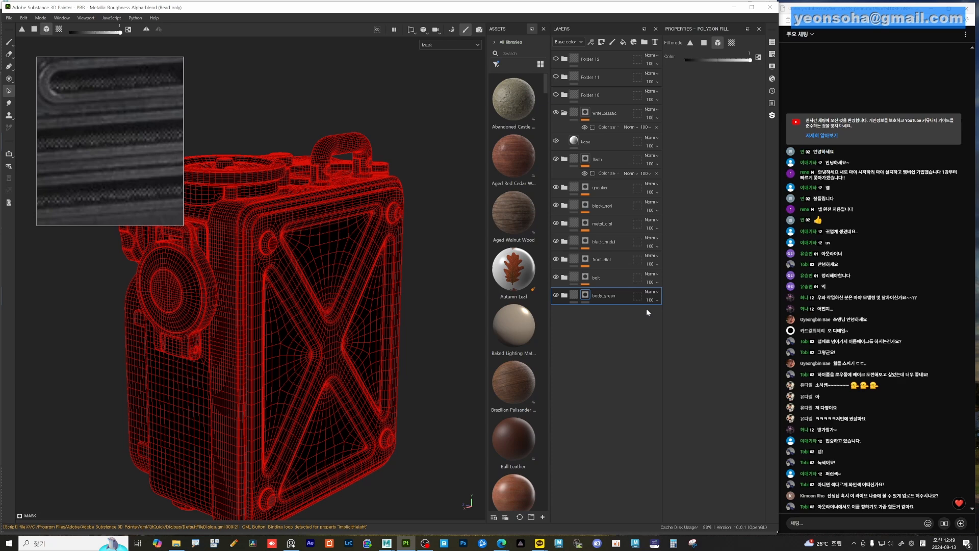
right_click(586, 298)
left_click(618, 301)
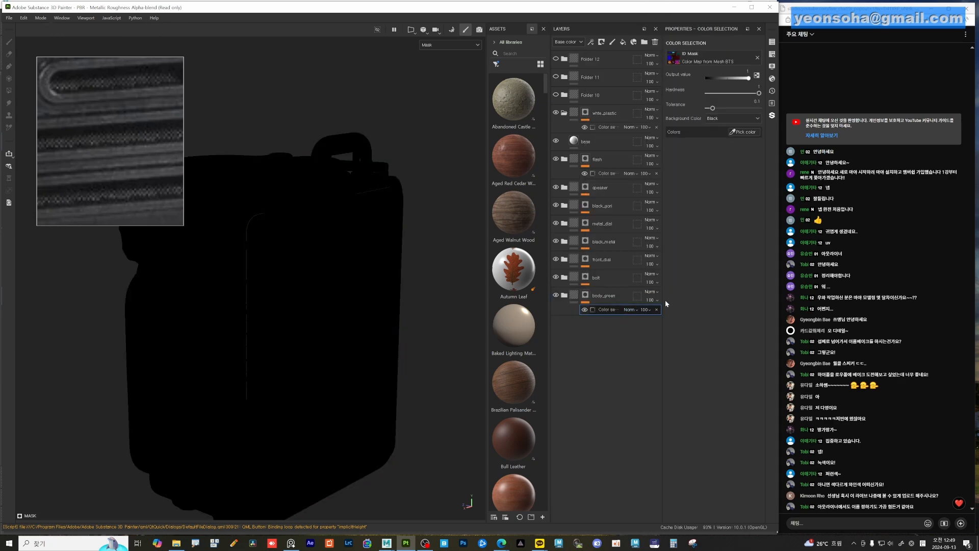
left_click(747, 132)
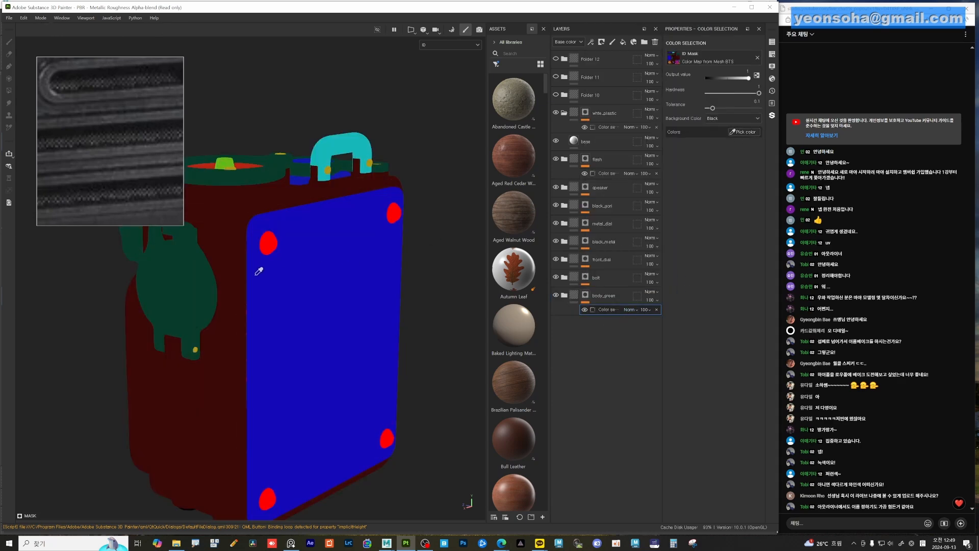
left_click(221, 231)
Add the back panel's blue ID color to the body_green color selection
left_click_drag(279, 342, 277, 278, "alt")
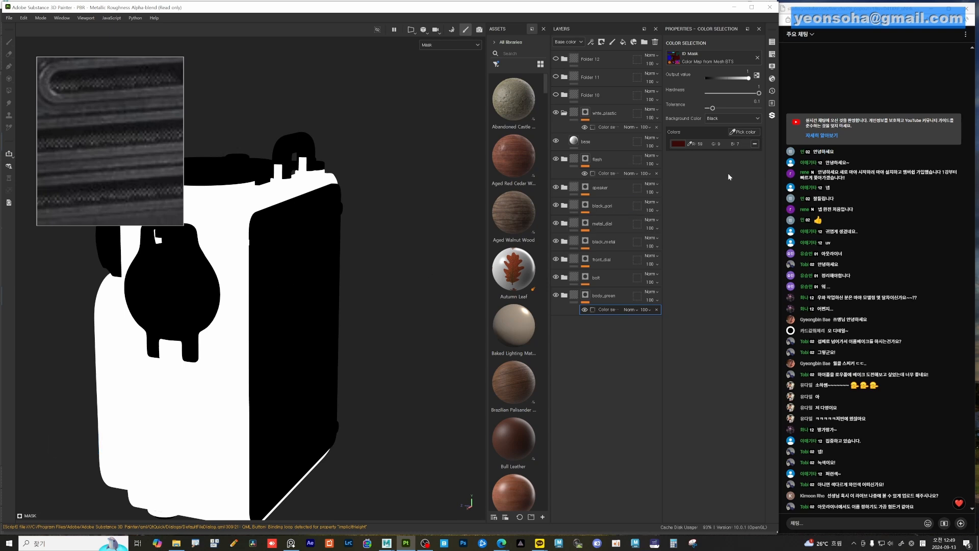
left_click(746, 132)
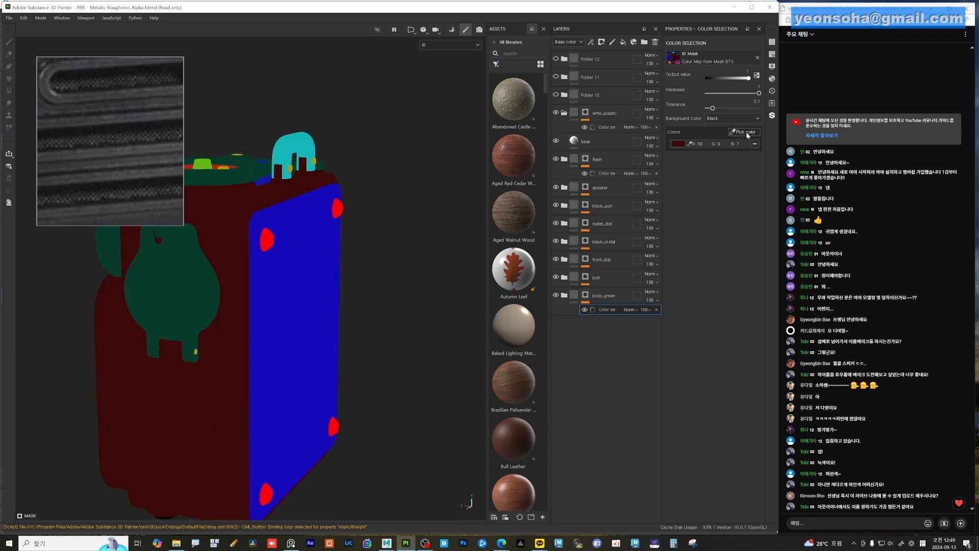
left_click(320, 277)
left_click_drag(235, 262, 346, 281, "alt")
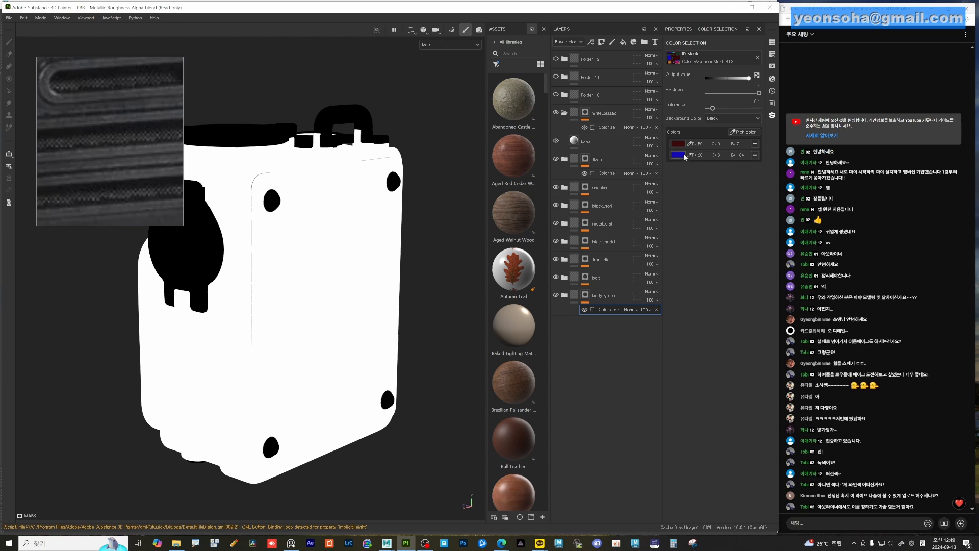
left_click_drag(281, 316, 261, 312, "alt")
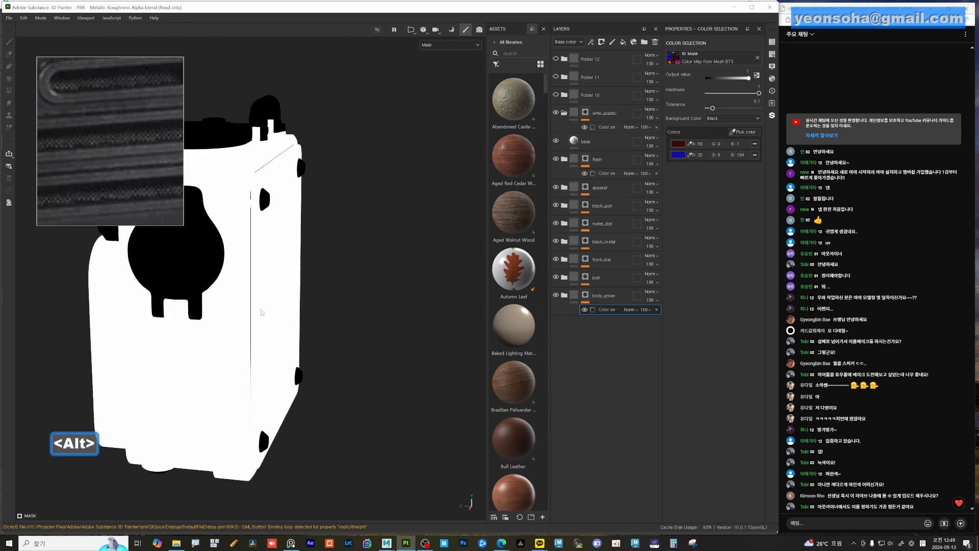
Examine the back panel in the material view and compare it with the body_green mask
left_click(574, 296)
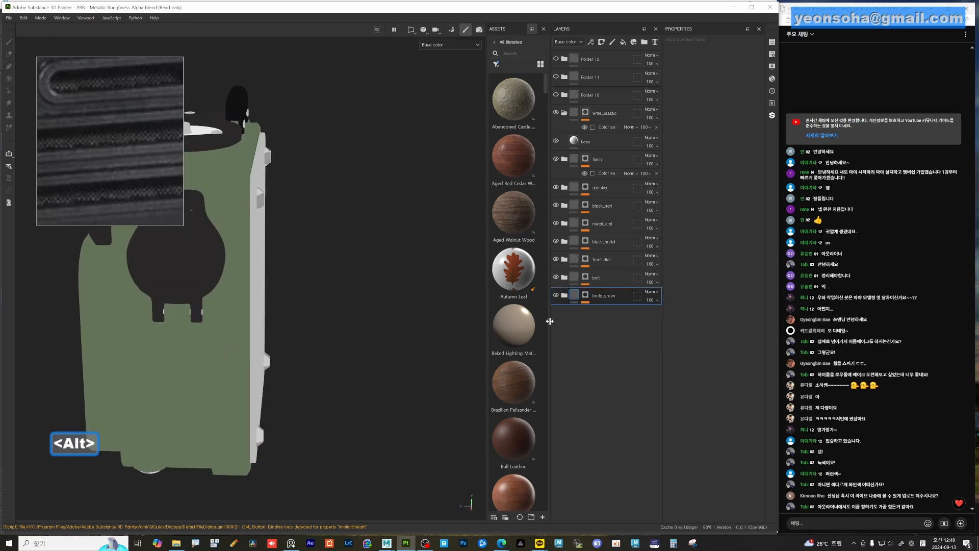
left_click_drag(396, 287, 322, 326, "alt")
key("m")
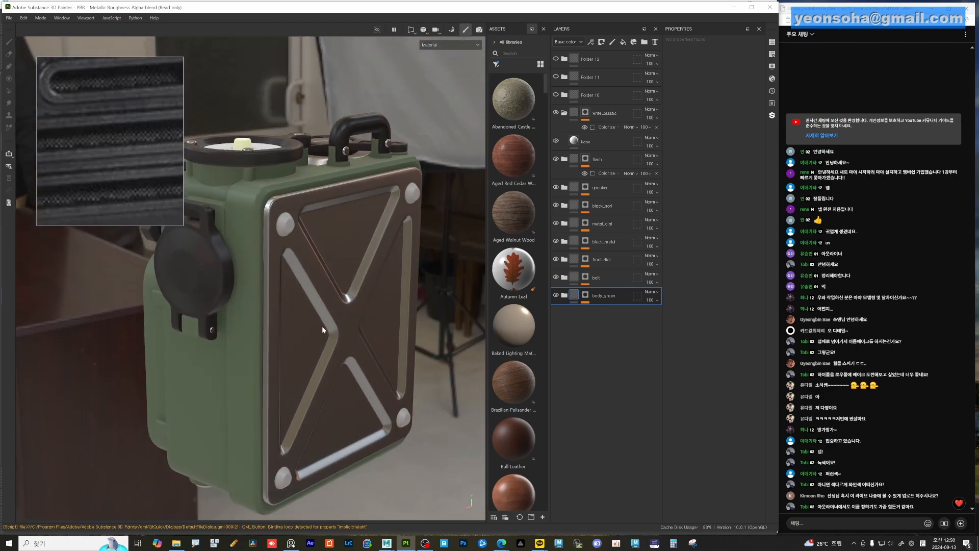
middle_click_drag(322, 326, 294, 332, "alt")
right_click_drag(293, 332, 328, 333, "alt")
left_click_drag(328, 333, 347, 338, "alt")
middle_click_drag(347, 338, 365, 304, "alt")
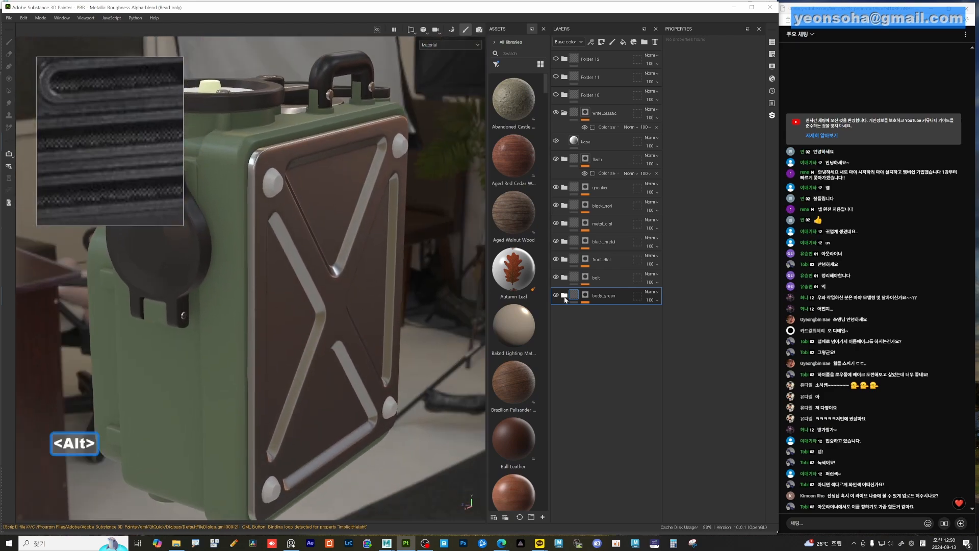
left_click(584, 296, "alt")
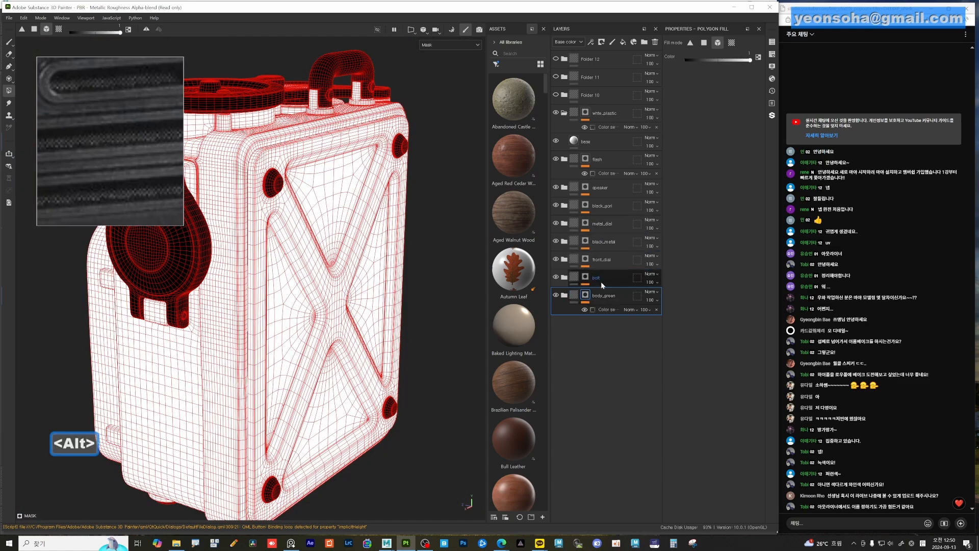
left_click(574, 296, "alt")
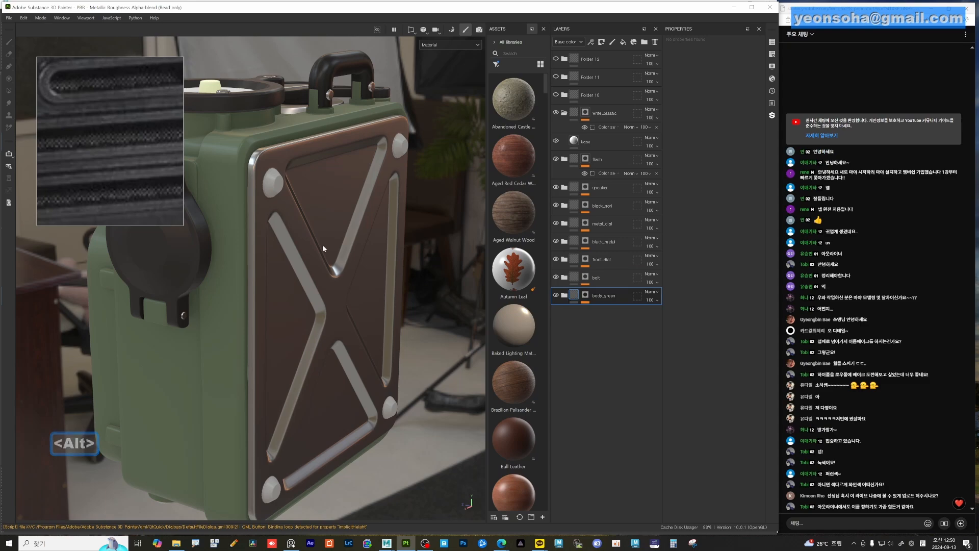
mouse_move(323, 247)
left_mouse_down("alt")
mouse_move(194, 240)
mouse_move(332, 259)
left_mouse_up("alt")
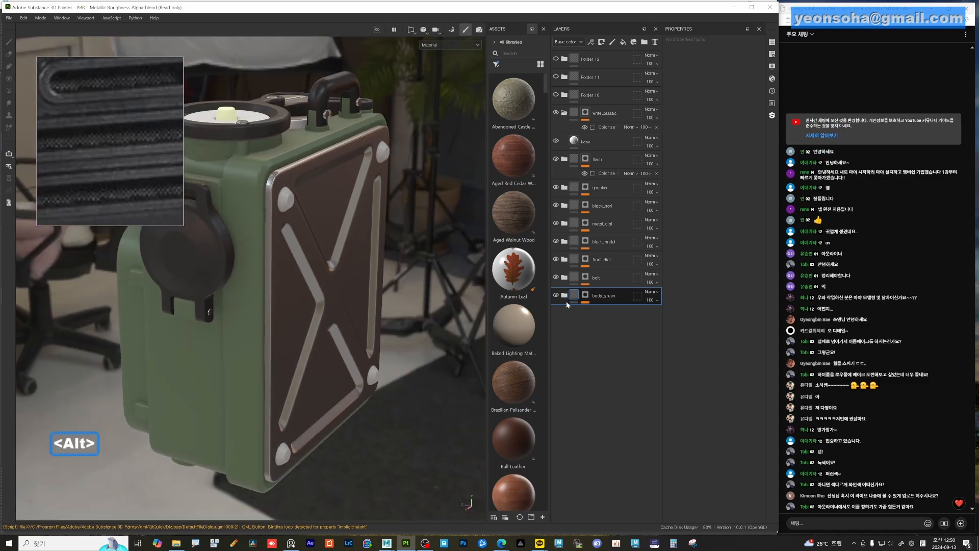
Inspect the masks of the bolt, front_dial, black_metal and metal_dial folders for coverage of the back panel
left_click(585, 279, "alt")
left_click(586, 262, "alt")
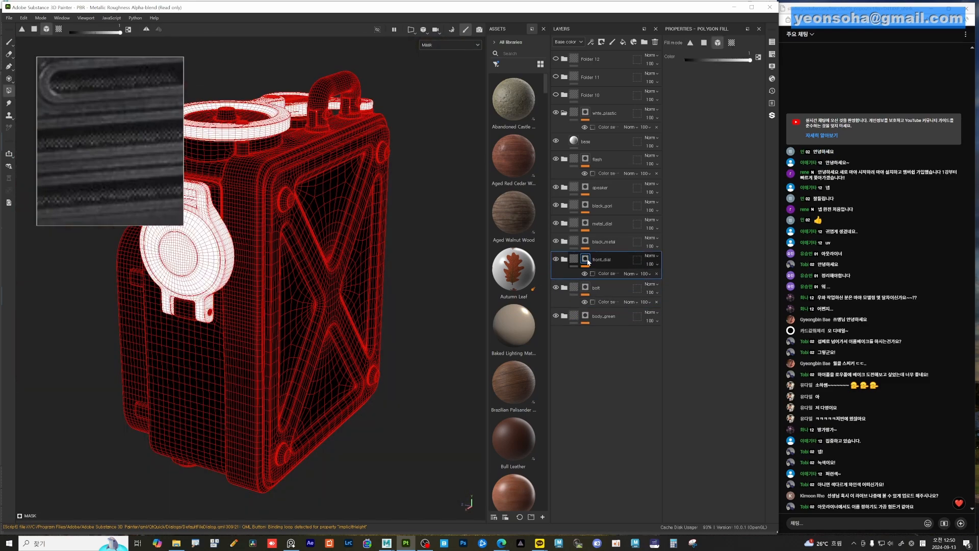
left_click(585, 240, "alt")
left_click(586, 222, "alt")
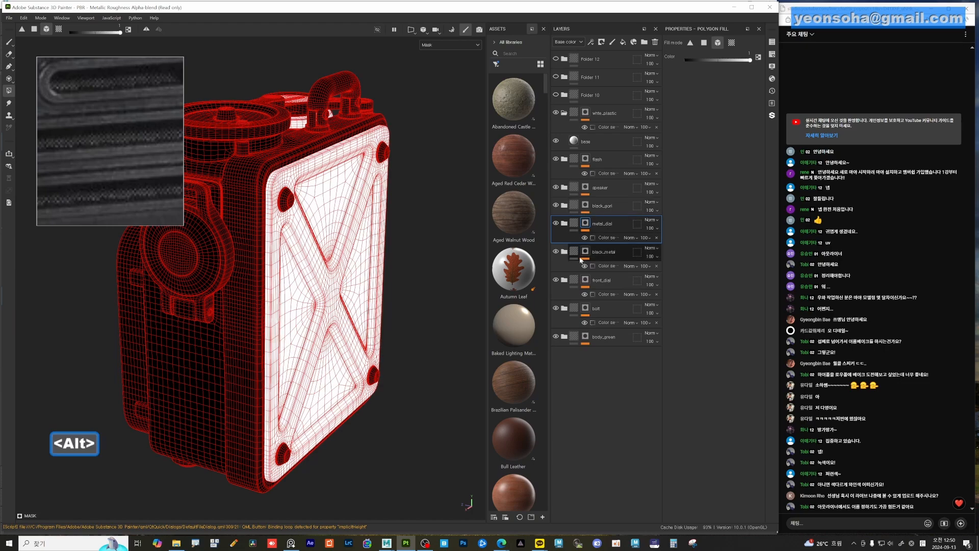
left_click_drag(337, 235, 388, 250, "alt")
middle_click_drag(387, 250, 390, 290, "alt")
left_click_drag(391, 289, 423, 263, "alt")
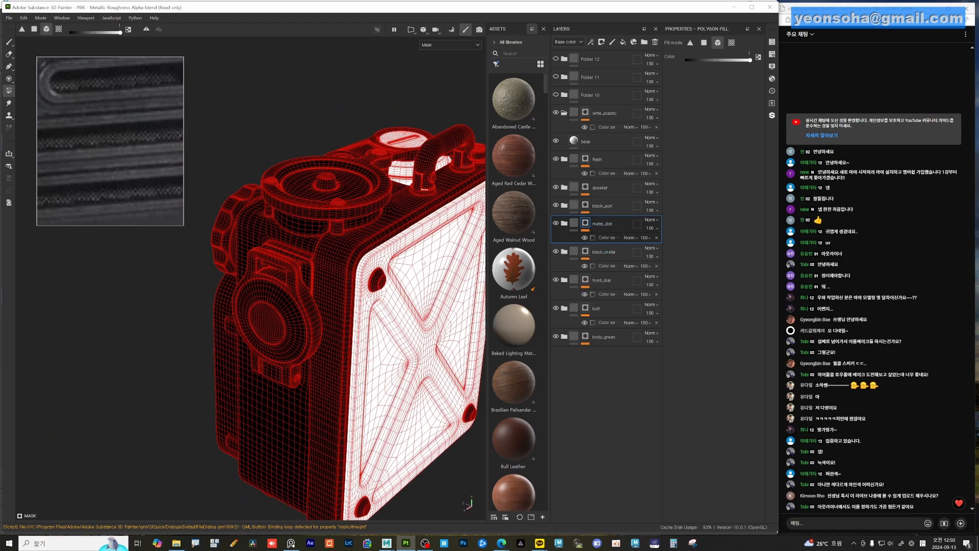
left_click_drag(398, 296, 410, 299, "alt")
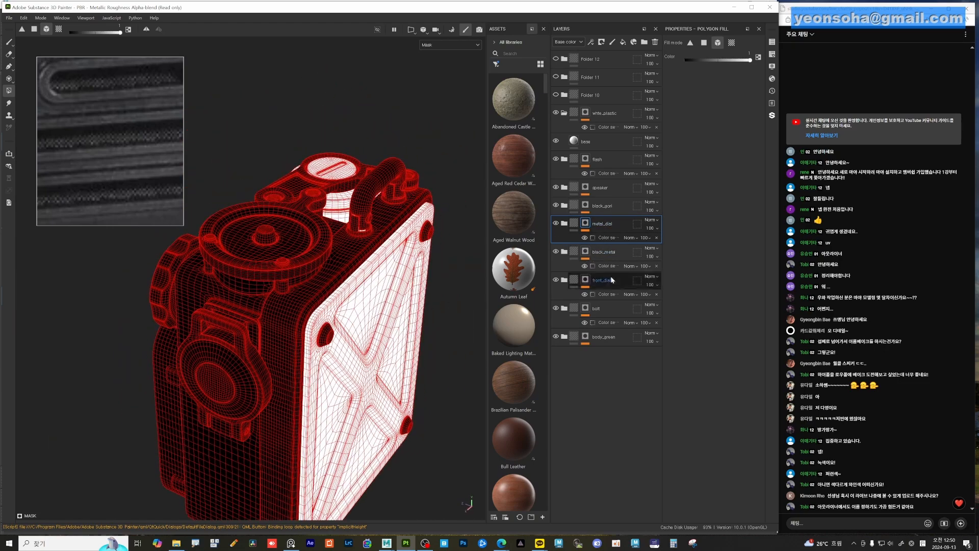
Try adding the back panel's blue ID color to the metal_dial folder's color selection
left_click(611, 239)
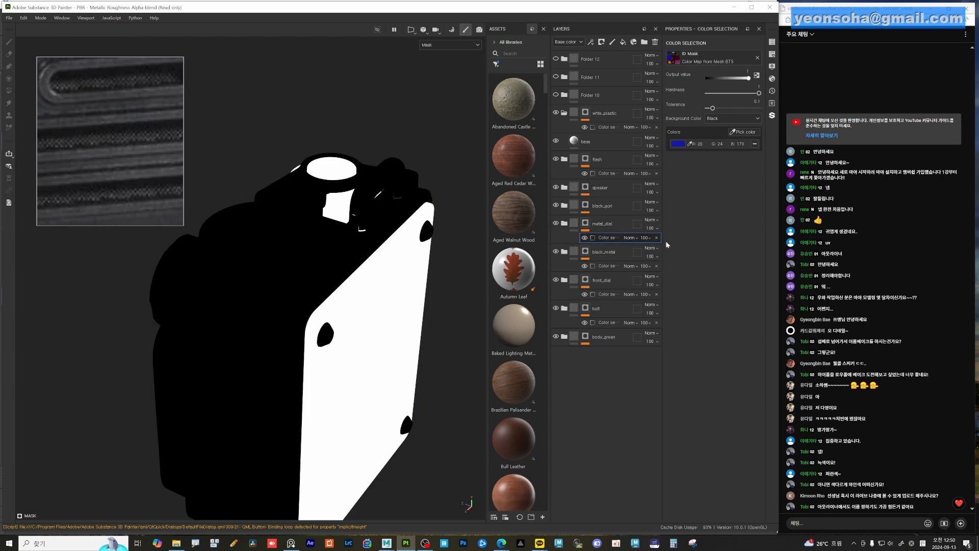
left_click_drag(408, 239, 372, 215, "alt")
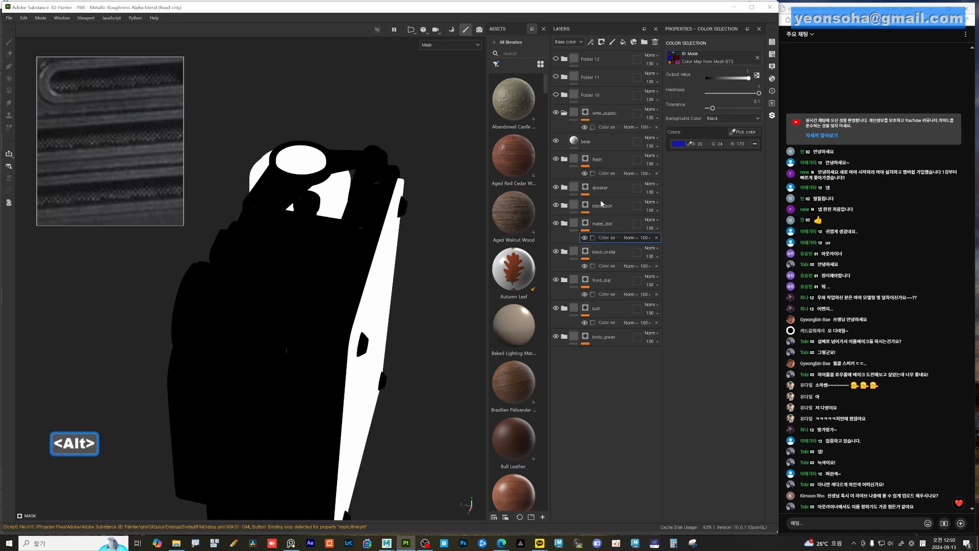
left_click(743, 132)
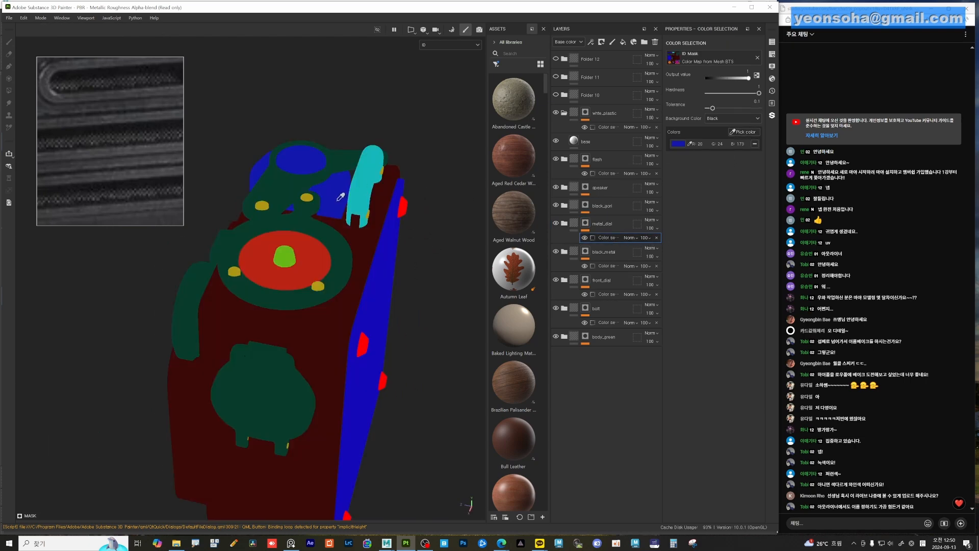
left_click(393, 268)
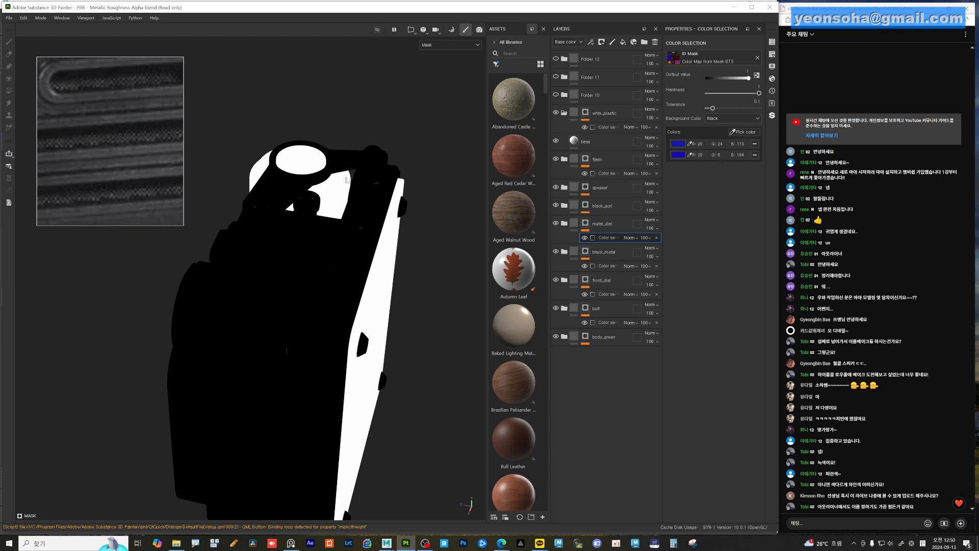
Remove both colors from the metal_dial color selection and pick the blue ID color of the top metal dial again
left_click(754, 155)
left_click(755, 144)
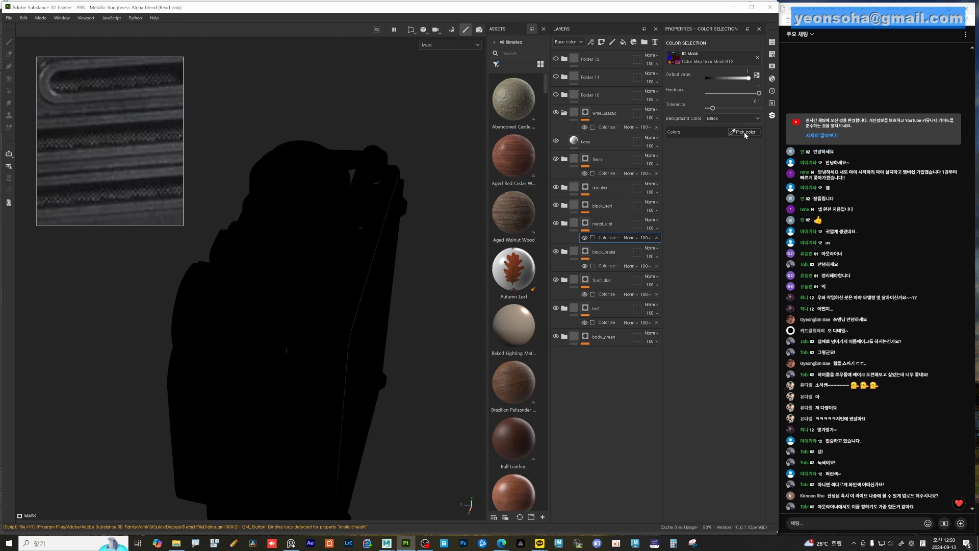
left_click(745, 132)
left_click(331, 188)
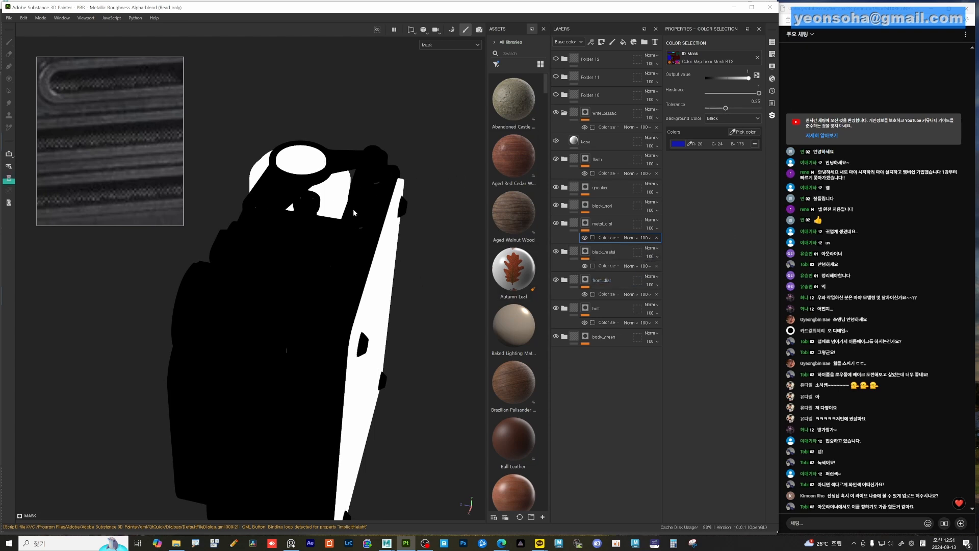
Set the tolerance of the metal_dial color selection to 0 and check the mask around the model
left_click_drag(724, 110, 706, 108)
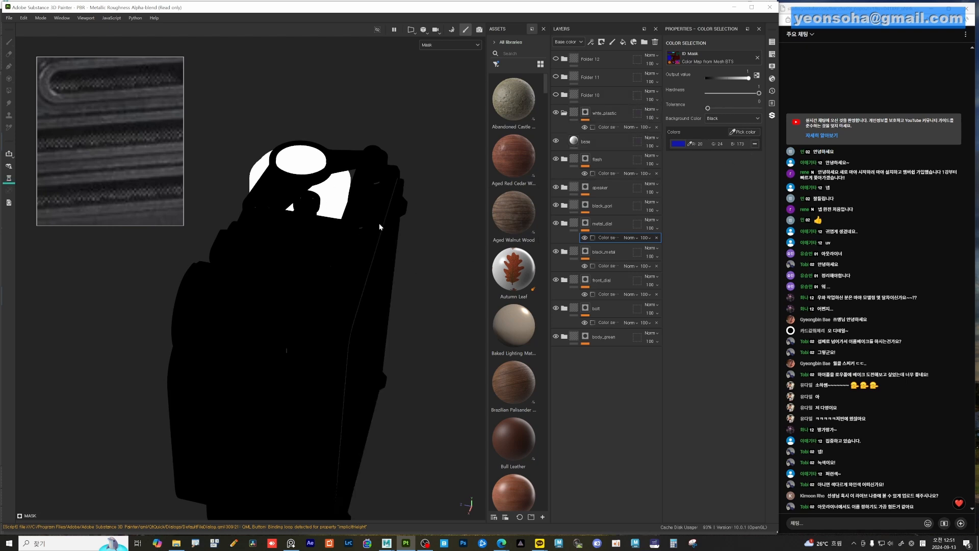
left_click_drag(355, 282, 260, 271, "alt")
scroll(312, 241, "down", 3)
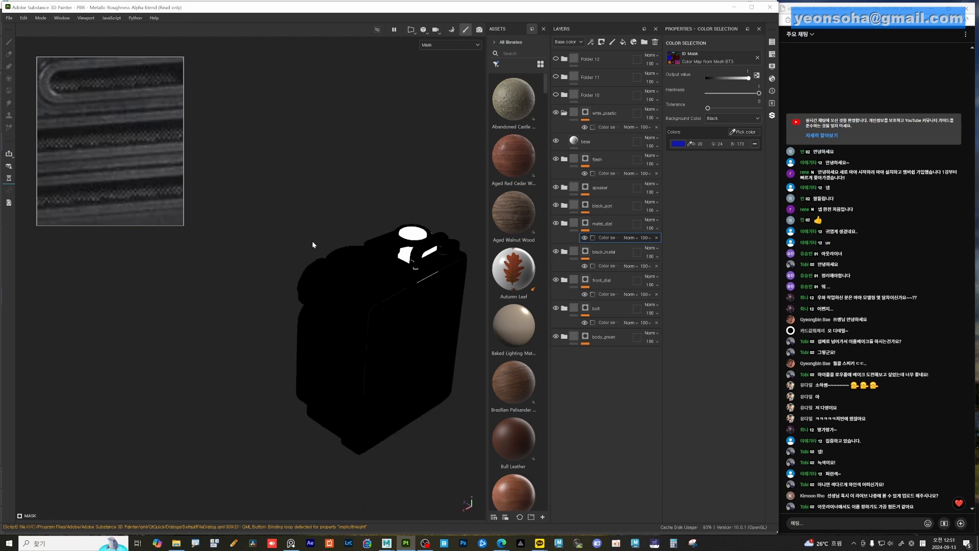
left_click_drag(312, 241, 332, 259, "alt")
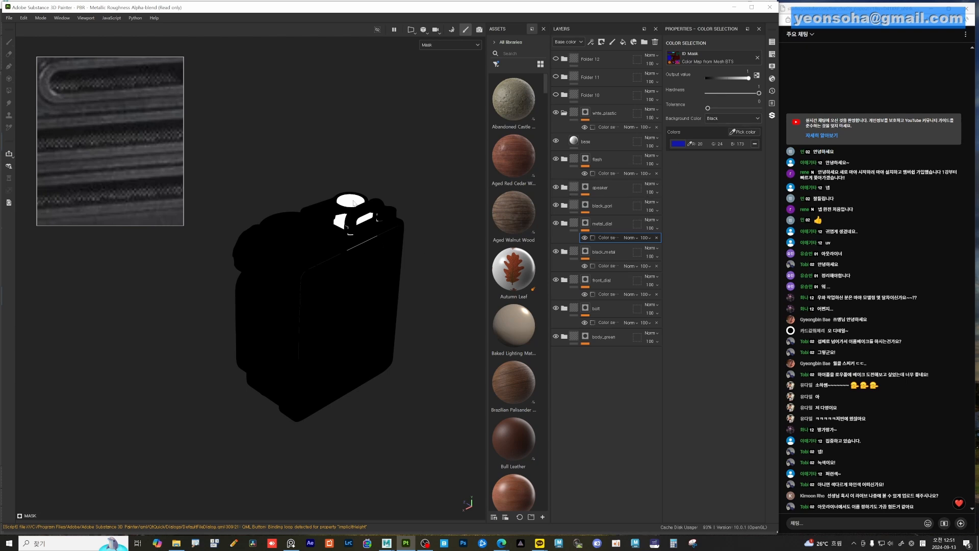
Examine the metal_dial mask up close, and then the base color and full material around the radio
right_click_drag(367, 226, 357, 188, "alt")
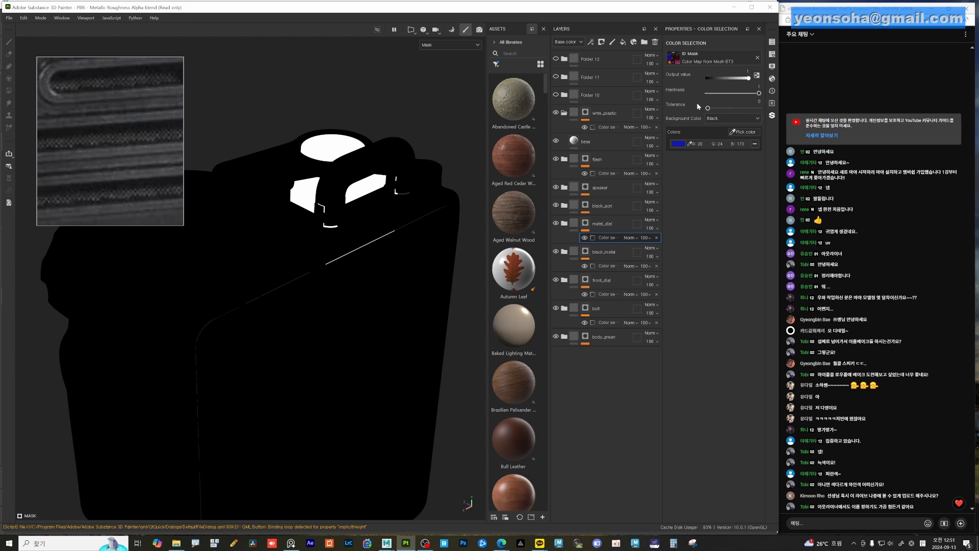
left_click_drag(290, 249, 354, 231, "alt")
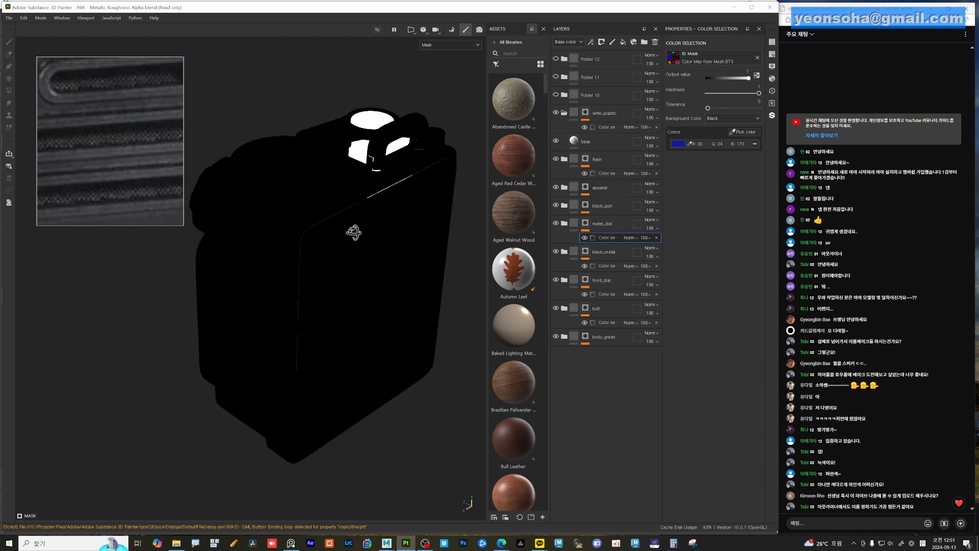
middle_click_drag(354, 231, 322, 237, "alt")
left_click(580, 335)
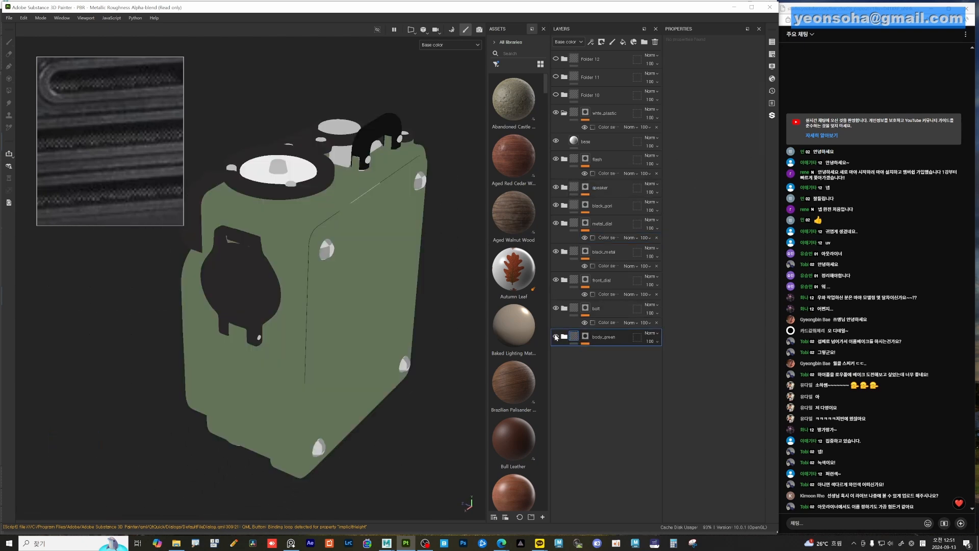
left_click_drag(344, 286, 430, 289, "alt")
key("alt")
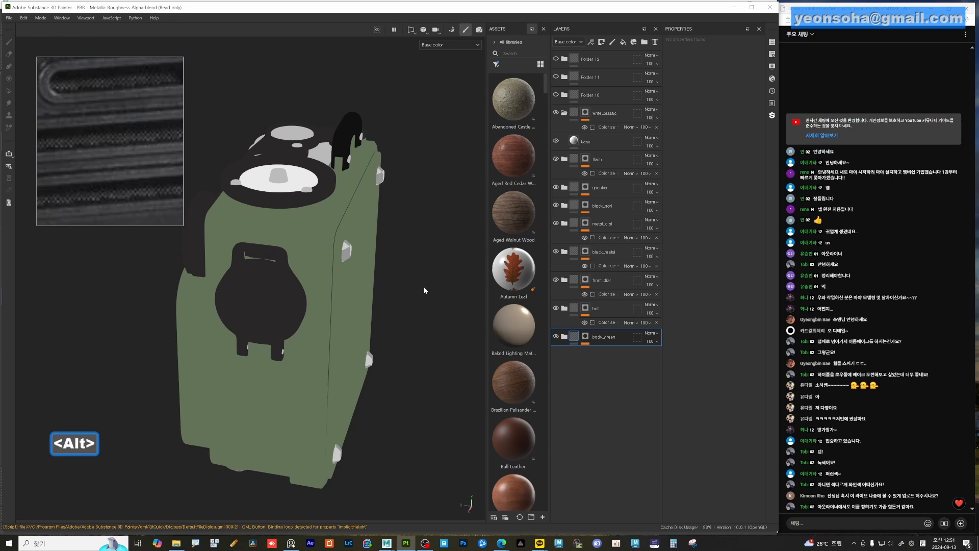
key("m")
left_click_drag(393, 339, 440, 333, "alt")
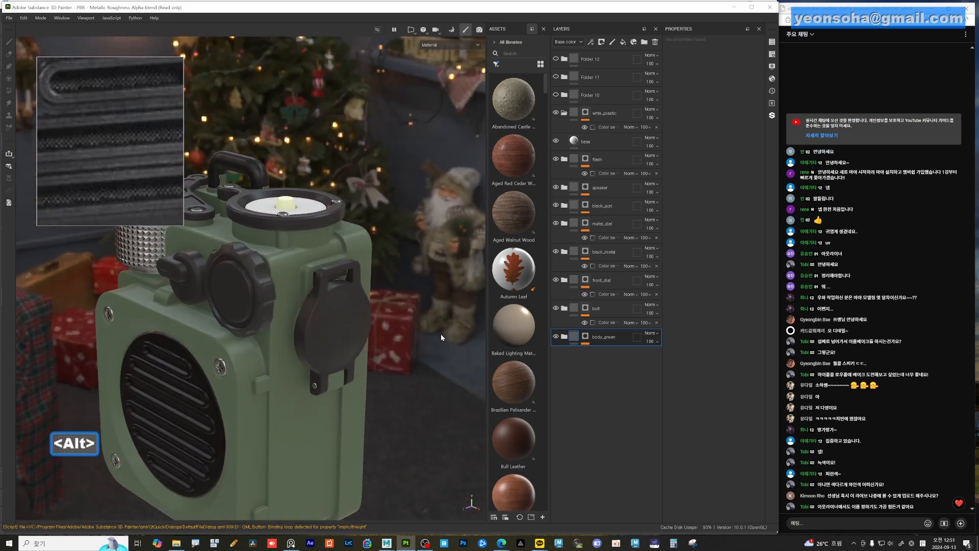
Rename Folder 10 as rubber, make it visible and expand it
left_click(611, 322)
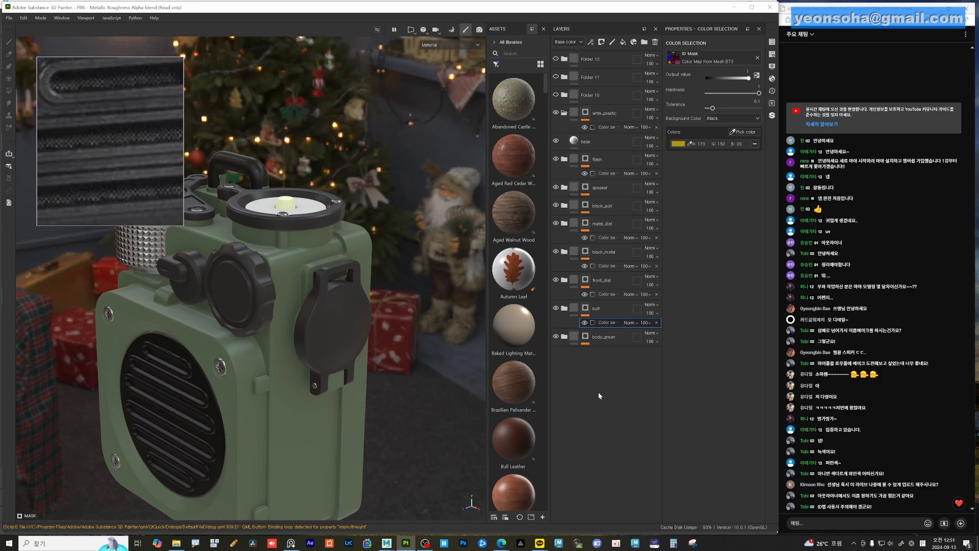
left_click_drag(304, 337, 291, 302, "alt")
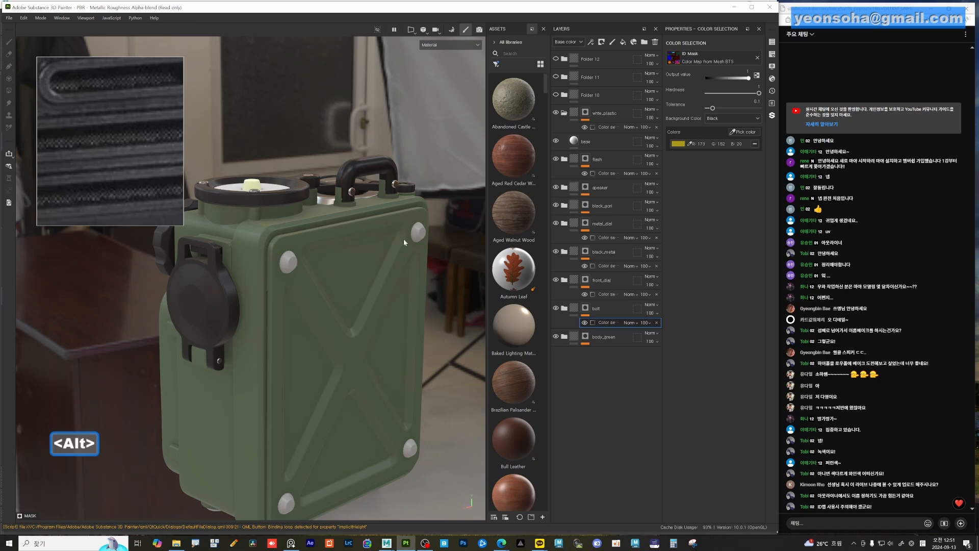
left_click_drag(403, 241, 333, 356, "alt")
right_click_drag(333, 356, 311, 342, "alt")
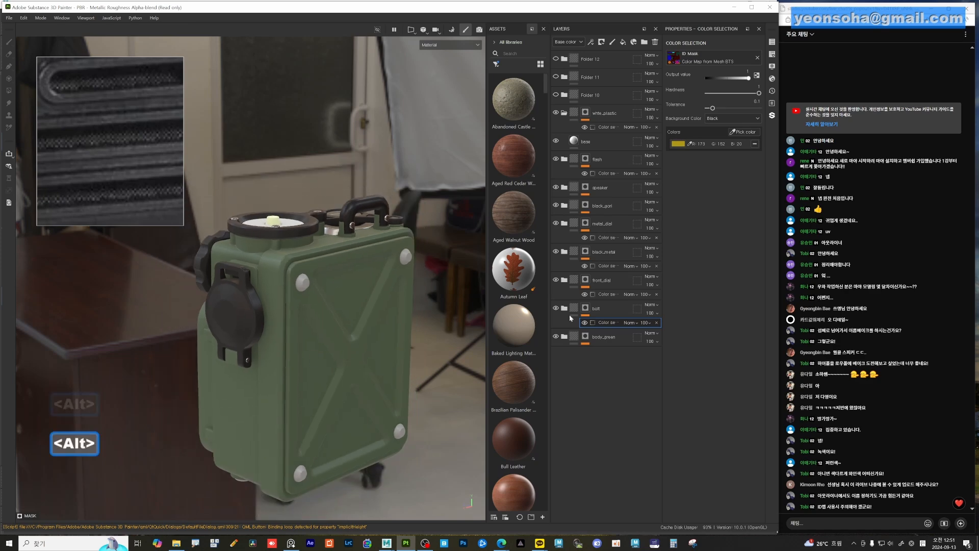
double_click(591, 95)
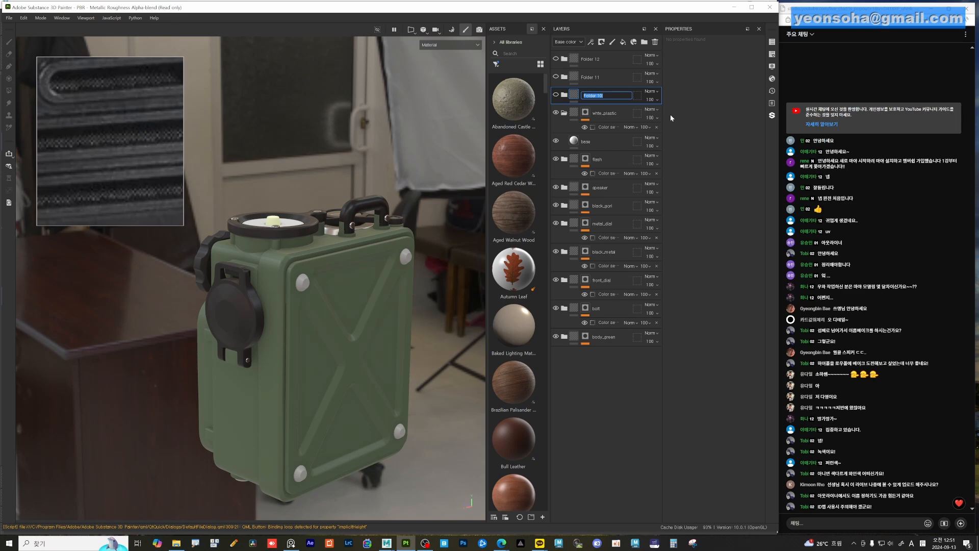
type("rubber")
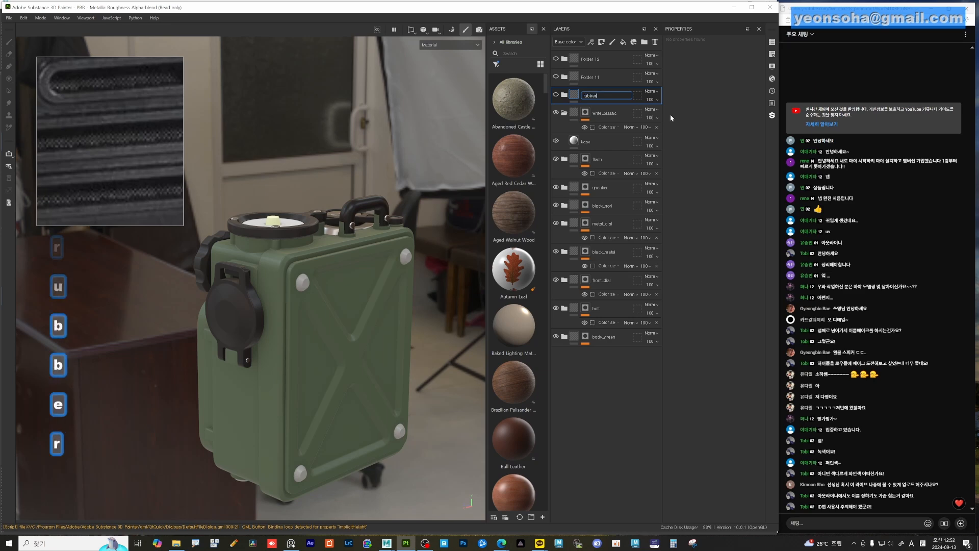
key("Return")
left_click(556, 95)
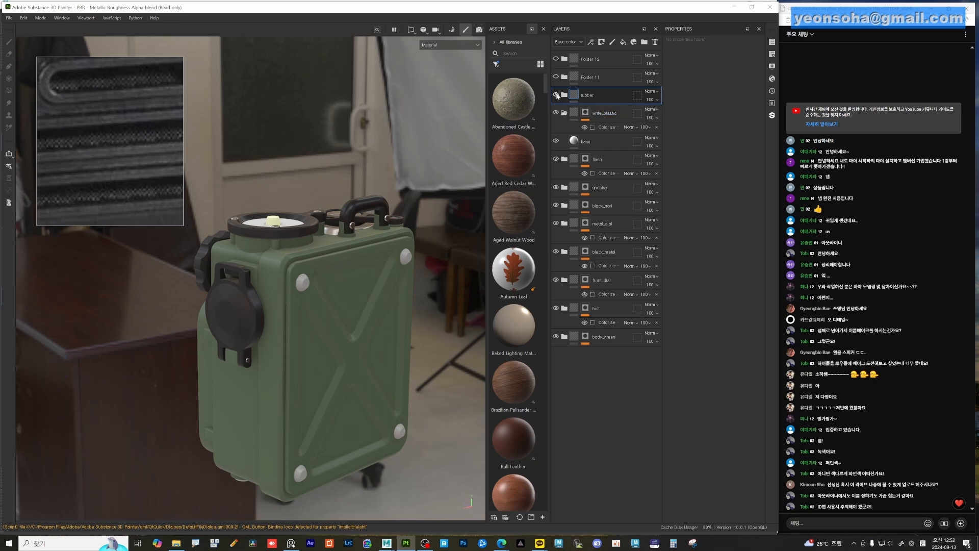
left_click(564, 95)
Rename the fill layer inside the rubber folder as rubber
left_click(586, 112)
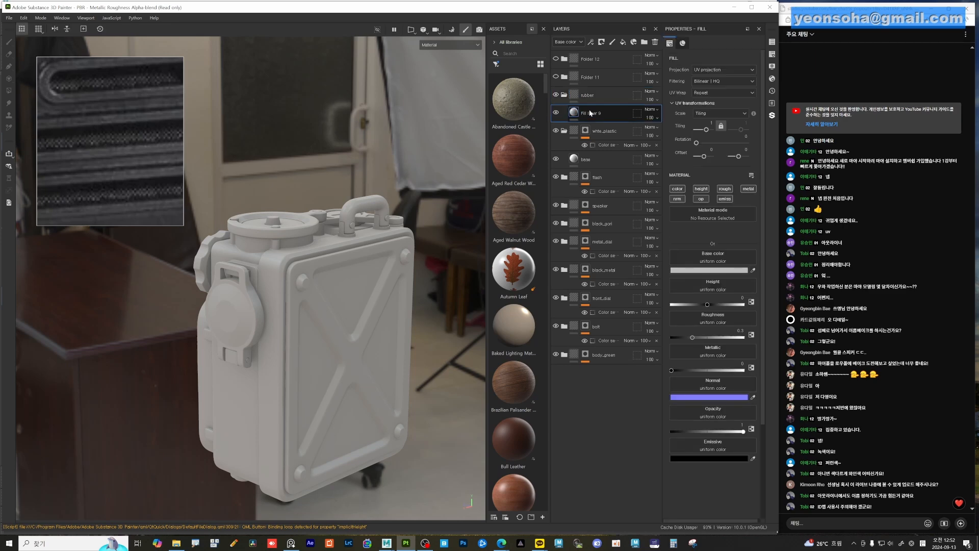
double_click(600, 114)
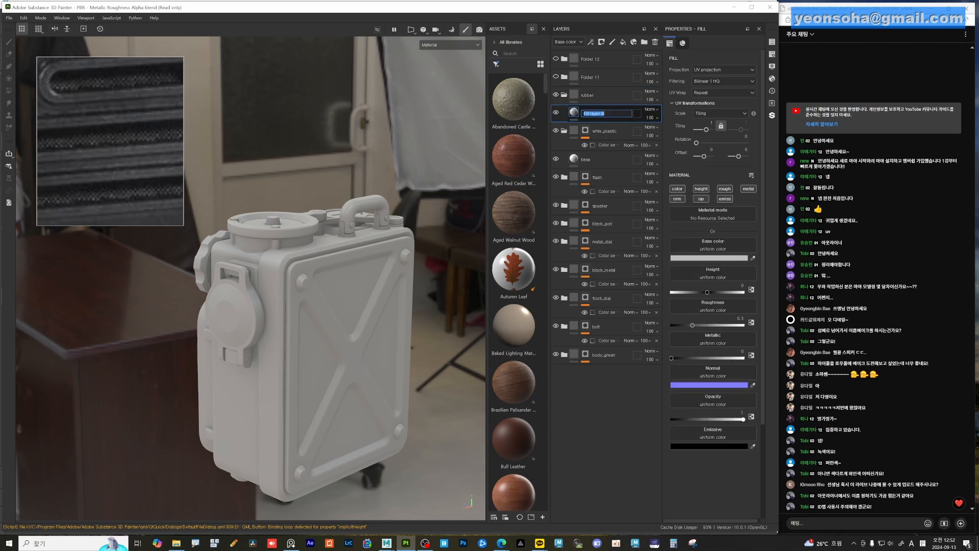
type("ba")
key("BackSpace")
key("BackSpace")
type("rubber")
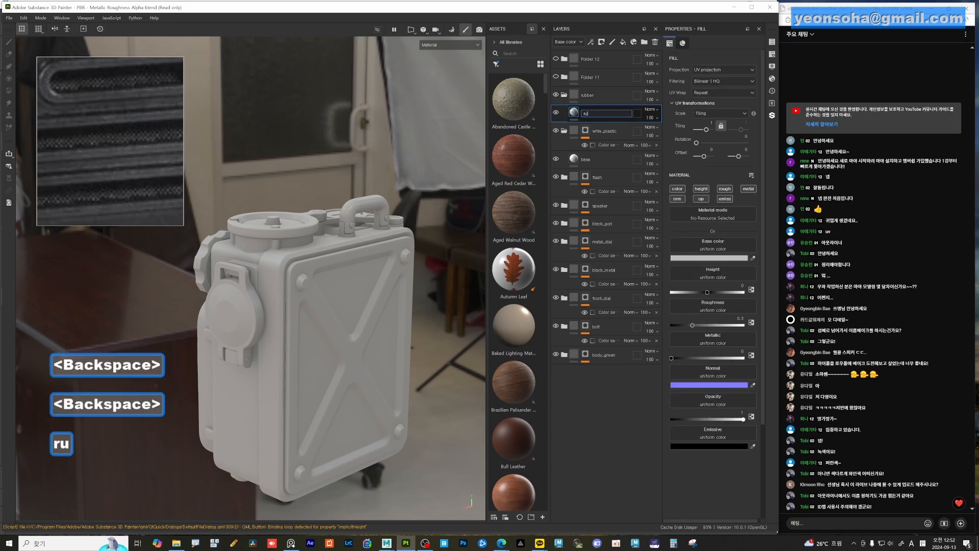
key("Return")
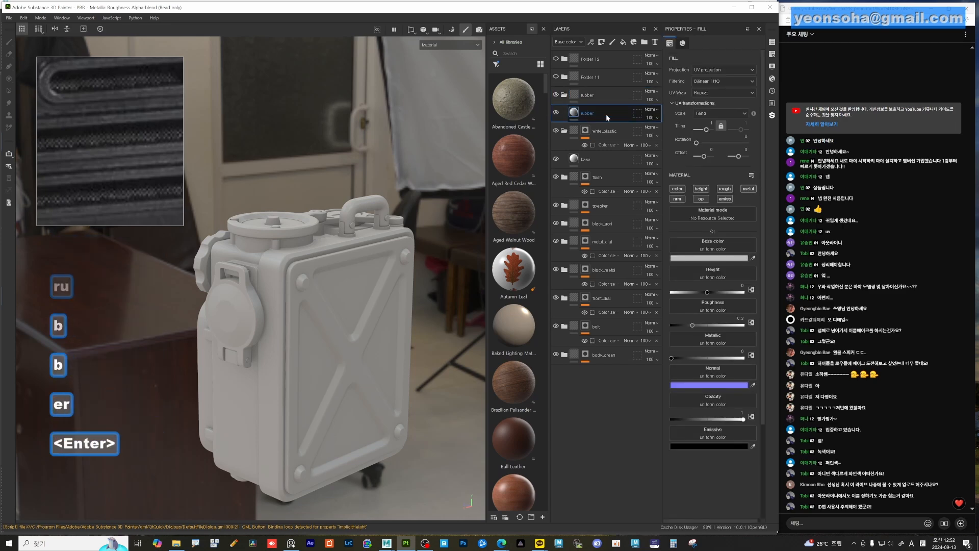
Give the rubber fill layer a very dark grey base color and a roughness of about 0.94
left_click(699, 258)
left_click_drag(737, 340, 722, 354)
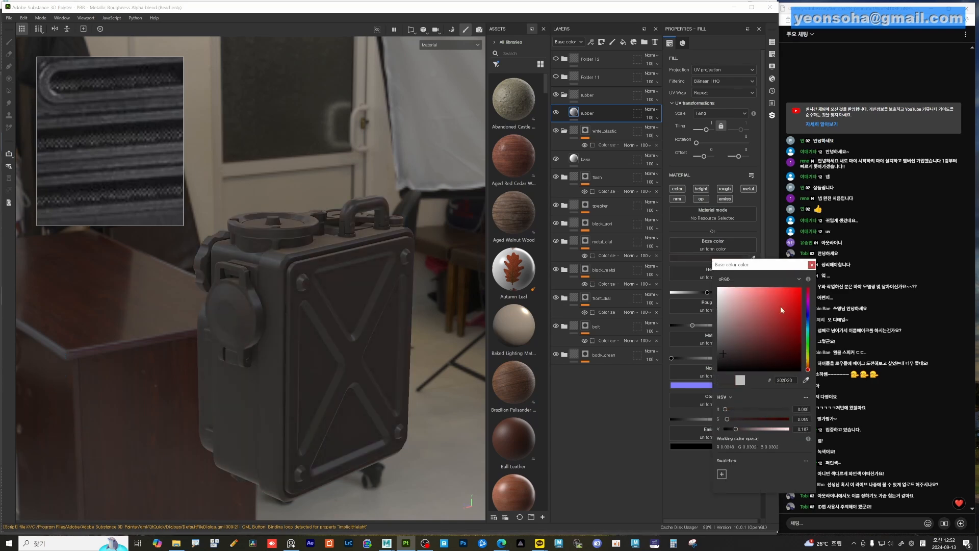
left_click(812, 264)
left_click_drag(694, 324, 739, 327)
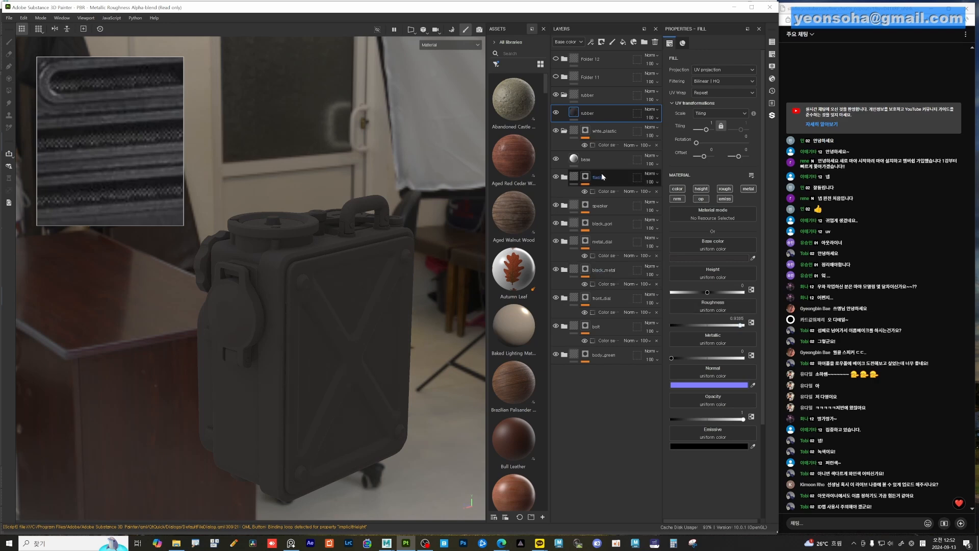
Add a black mask with a color selection to the rubber folder and pick the red ID color of the back panel's bumpers
right_click(575, 94)
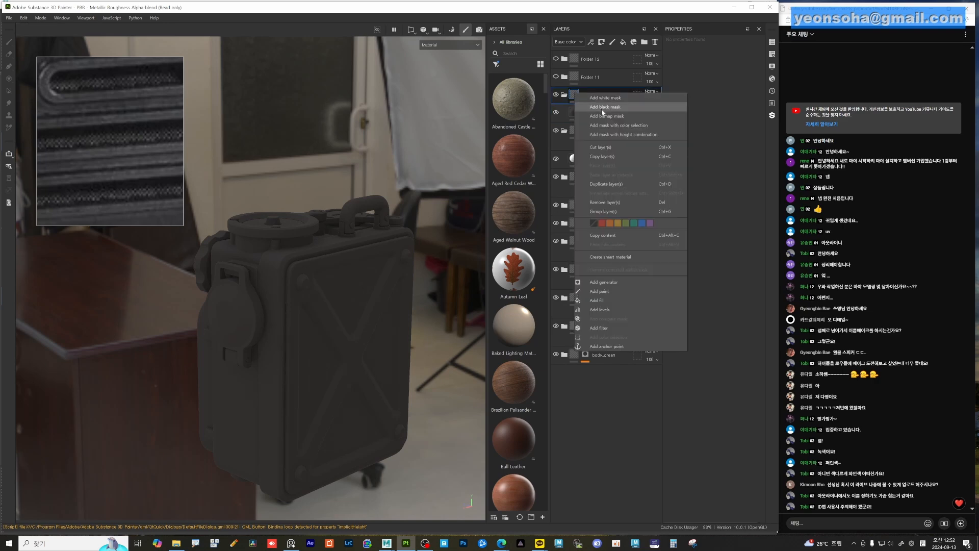
left_click(606, 107)
right_click(588, 98)
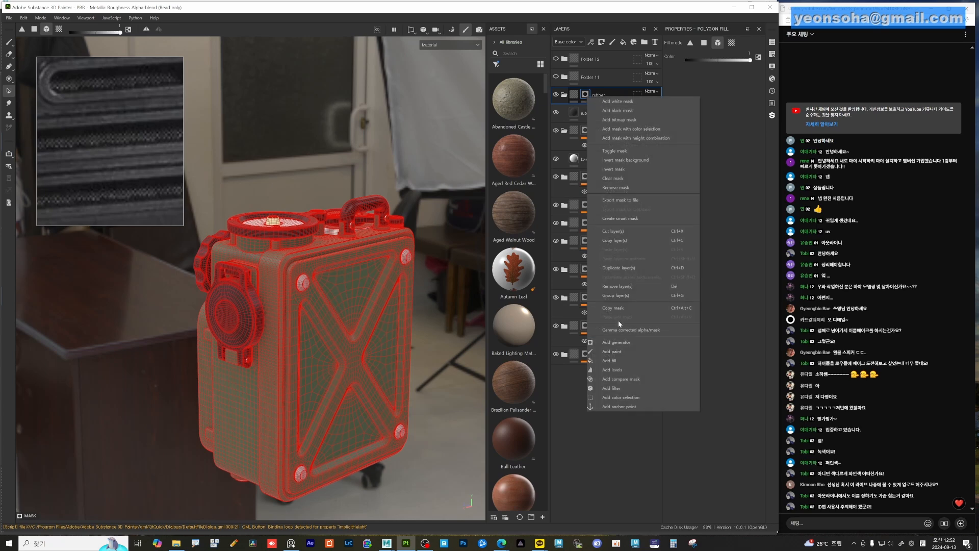
left_click(631, 398)
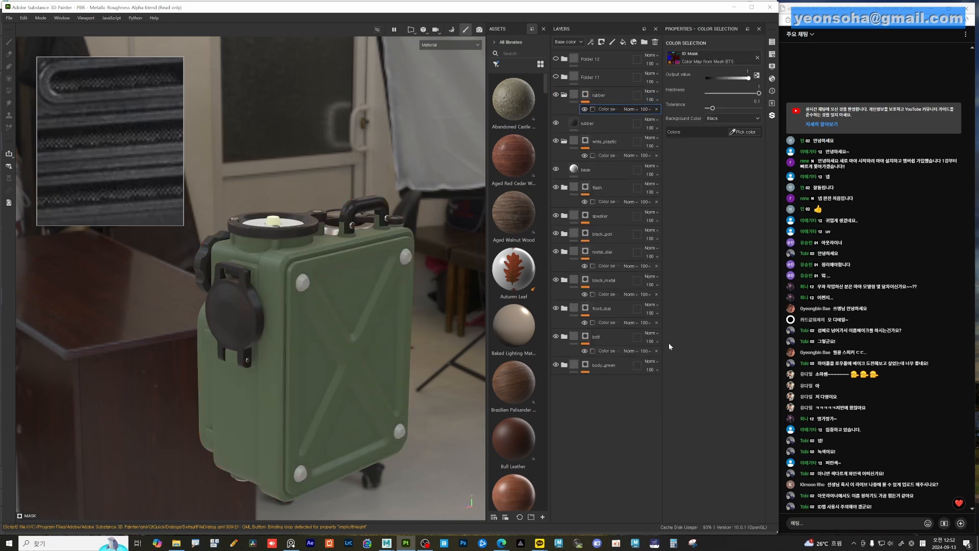
left_click(745, 132)
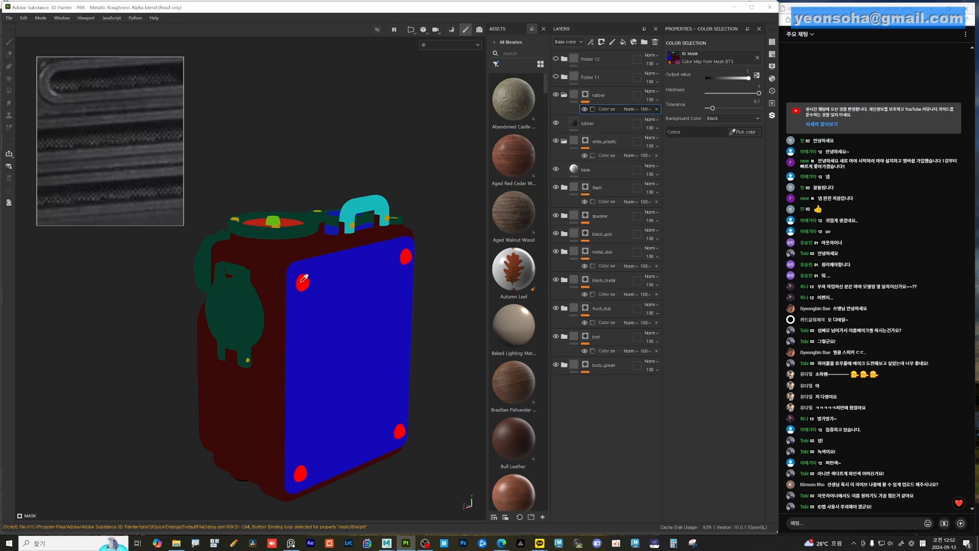
left_click(303, 280)
Add the black ID color of the bottom feet to the rubber folder's color selection and check the resulting mask
left_click_drag(366, 367, 347, 354, "alt")
middle_click_drag(348, 355, 339, 306, "alt")
left_click_drag(339, 327, 291, 291, "alt")
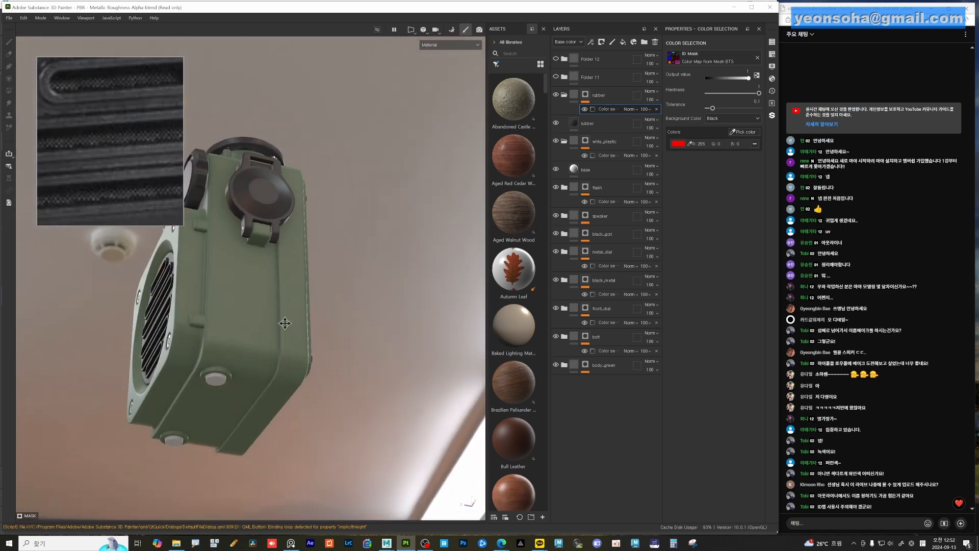
mouse_move(301, 311)
right_mouse_down("alt")
mouse_move(355, 354)
mouse_move(275, 328)
right_mouse_up("alt")
left_click(309, 335)
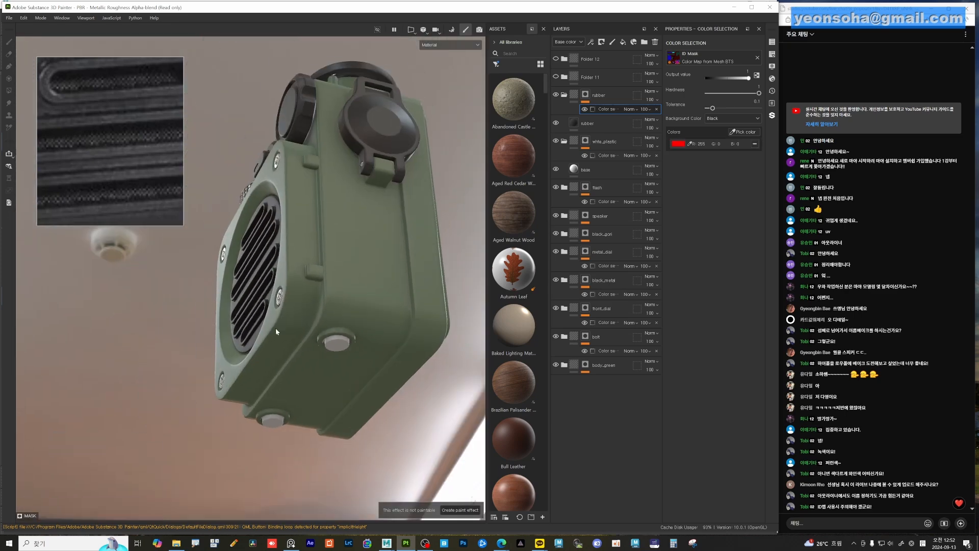
middle_click_drag(275, 329, 227, 322, "alt")
left_click_drag(431, 212, 267, 237, "alt")
left_click(742, 132)
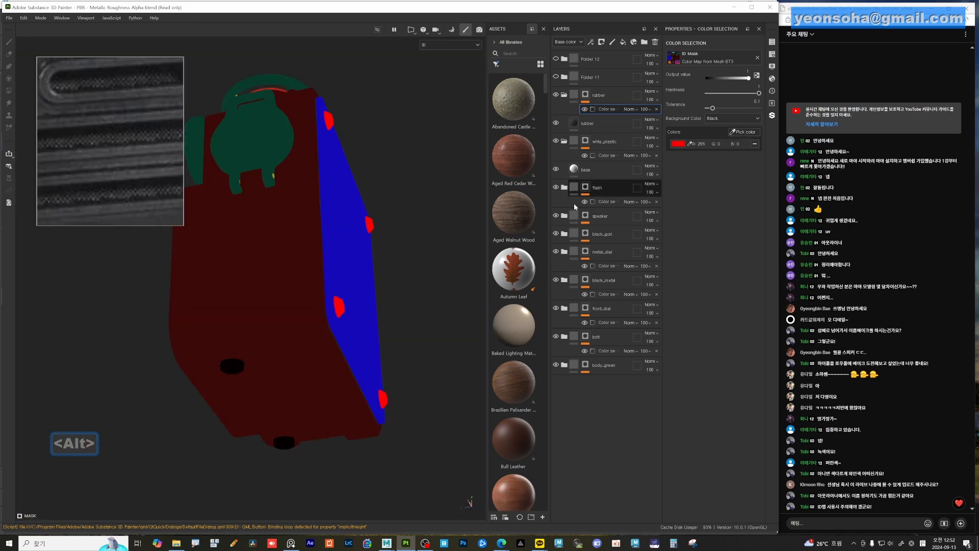
left_click(230, 366)
left_click_drag(289, 357, 262, 316, "alt")
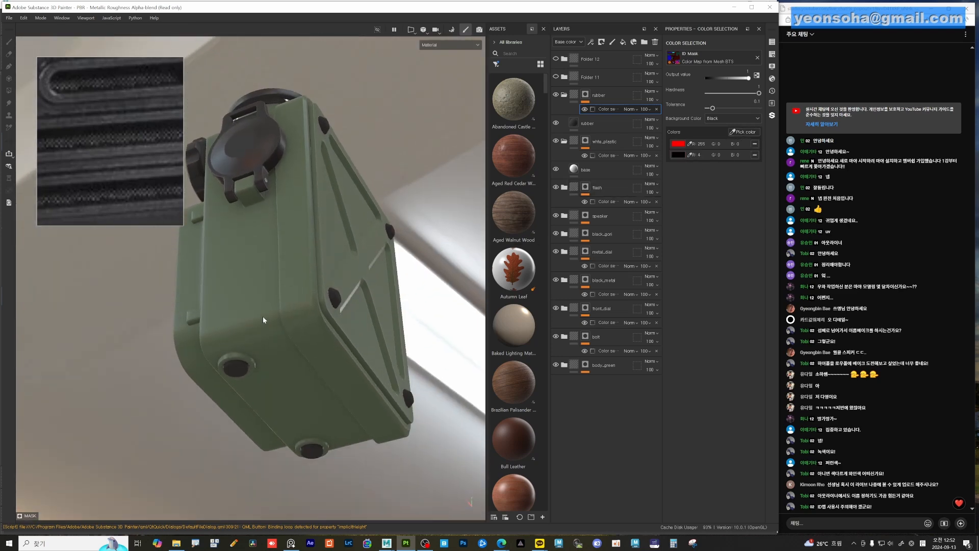
left_click(585, 96, "alt")
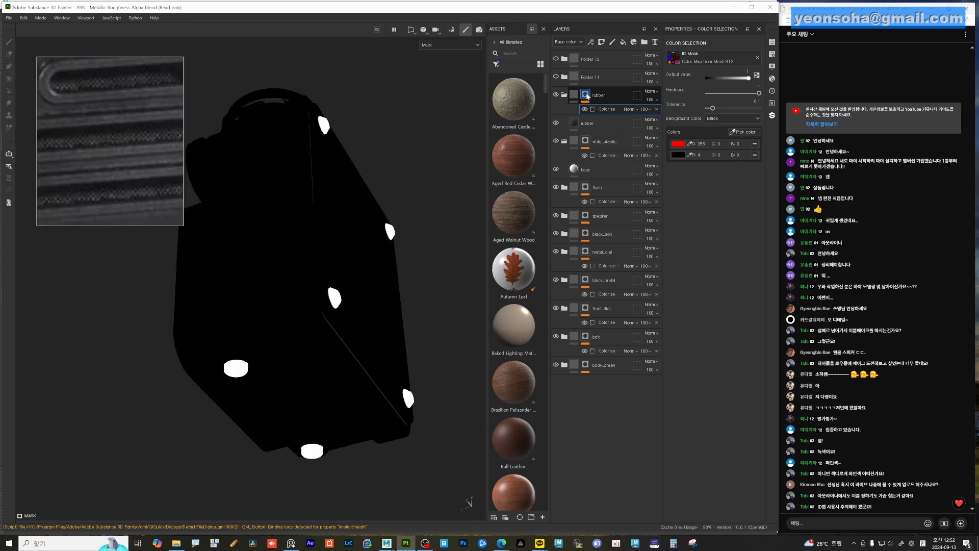
left_click_drag(333, 271, 361, 339, "alt")
Collapse the rubber and white_plastic folders and review the rubber parts on the radio's back and underside
left_click(565, 102)
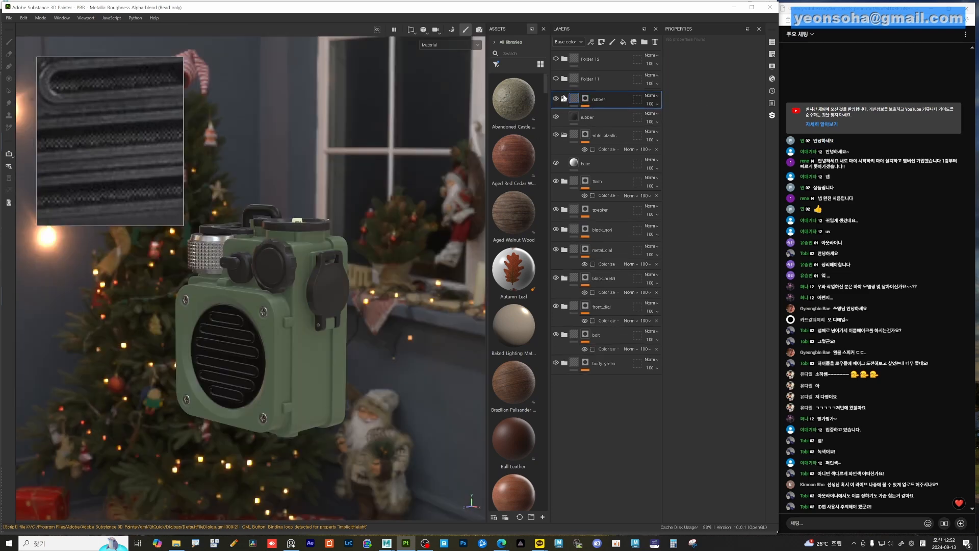
left_click(564, 113)
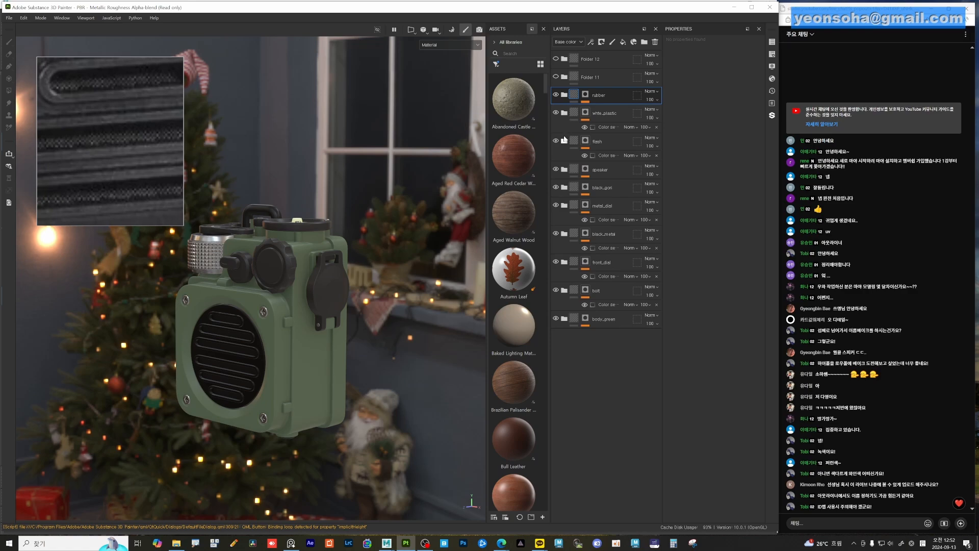
left_click_drag(365, 256, 290, 284, "alt")
middle_click_drag(357, 240, 364, 289, "alt")
right_click_drag(363, 288, 405, 294, "alt")
left_click_drag(406, 294, 298, 249, "alt")
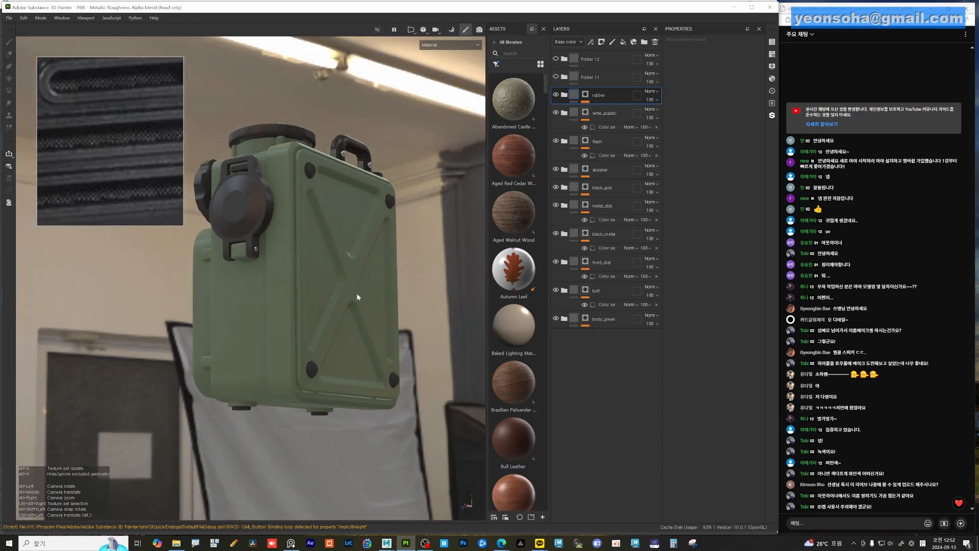
Delete the unused Folder 11 and Folder 12
left_click(608, 59)
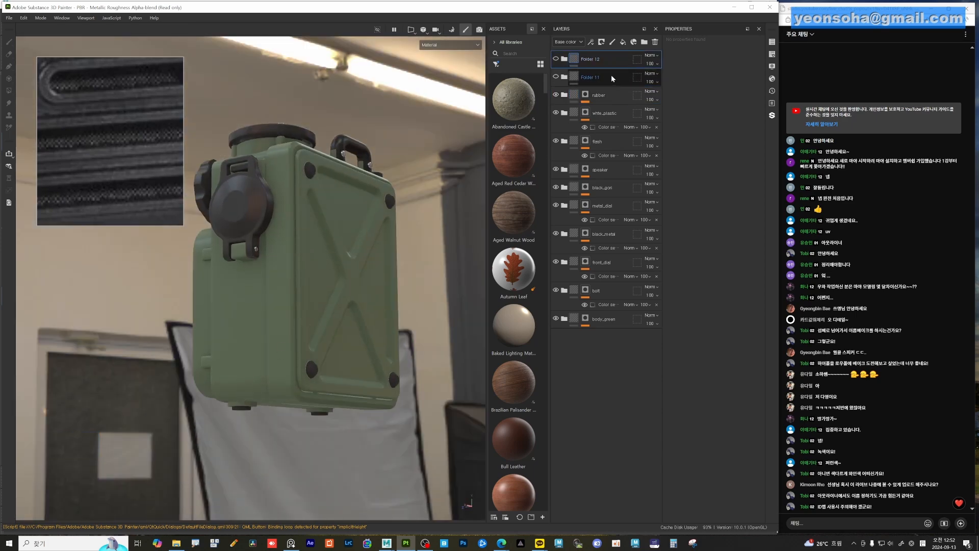
left_click(627, 73, "shift")
left_click(656, 43)
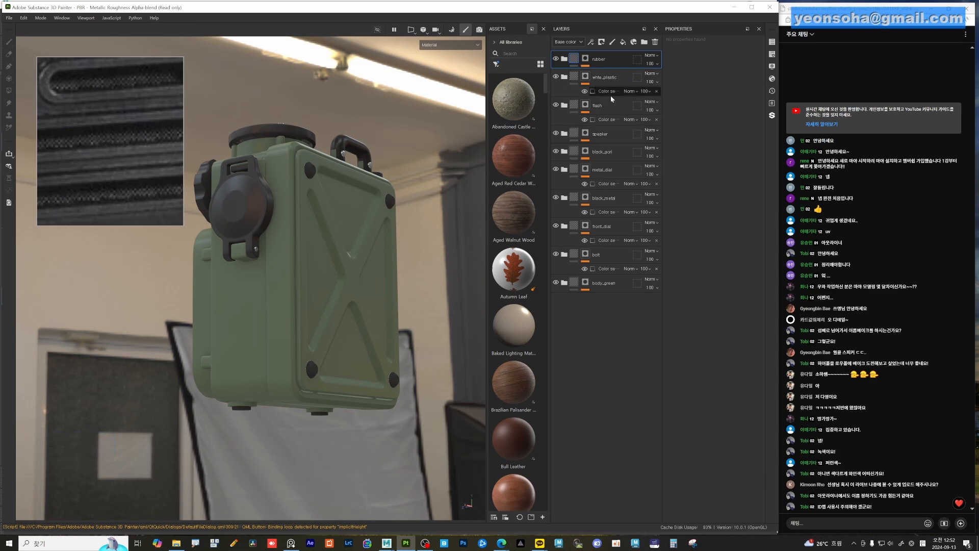
Collapse the color selection effects still expanded beneath the folder masks, from white_plastic down to bolt, and close the white_plastic folder
left_click(564, 77)
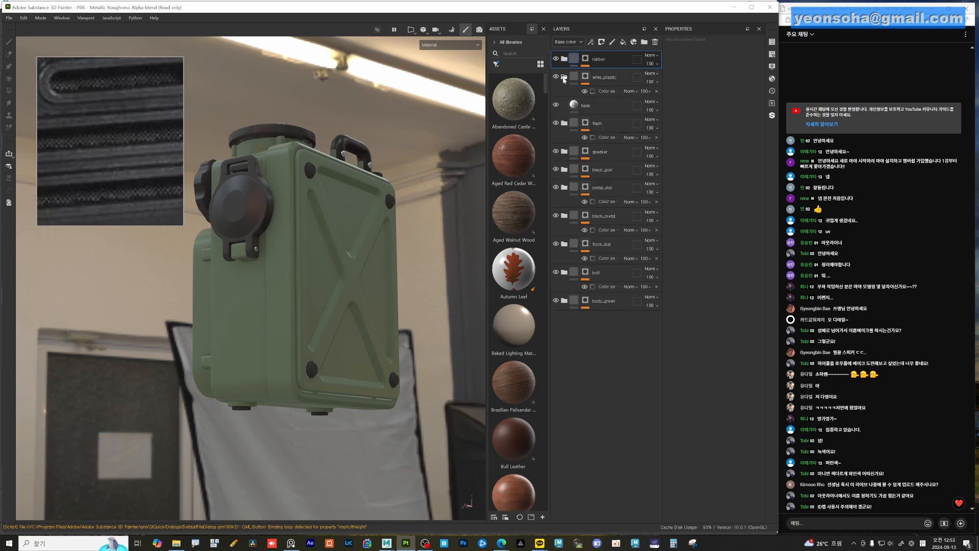
left_click(572, 78)
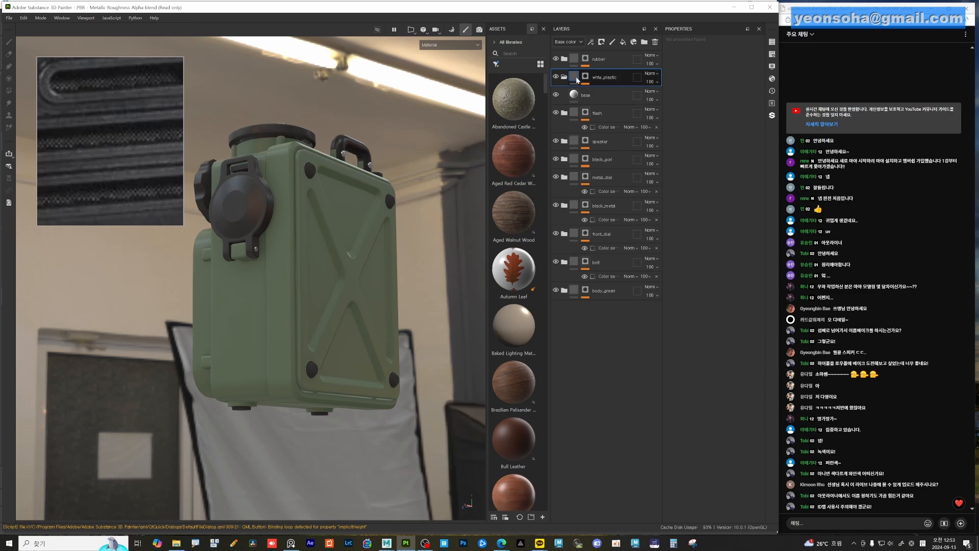
left_click(564, 77)
left_click(574, 96)
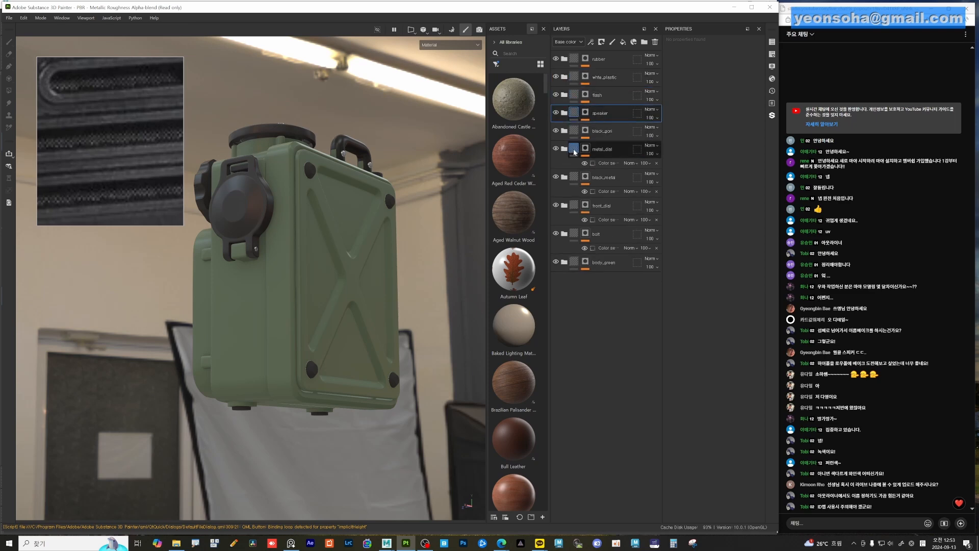
left_click(574, 148)
left_click(575, 167)
left_click(575, 185)
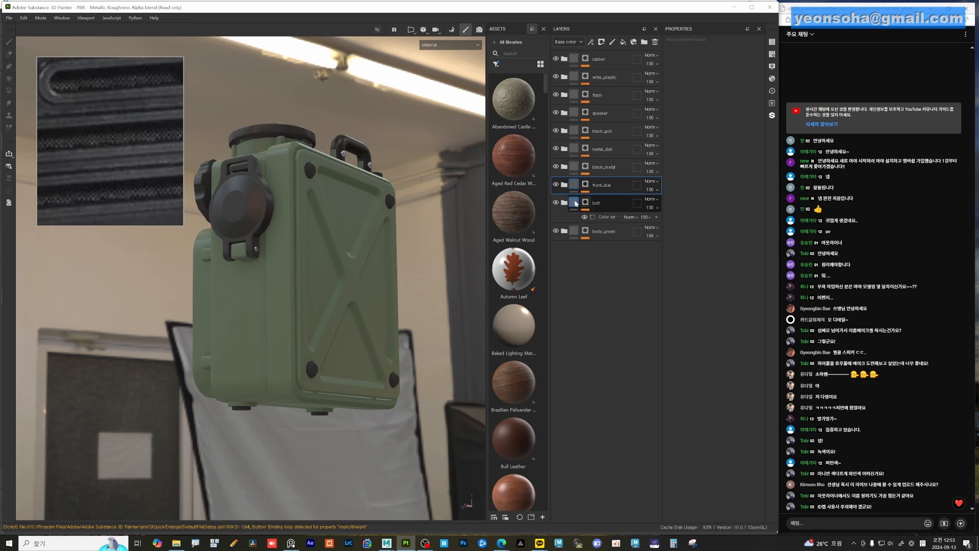
left_click(574, 202)
left_click(574, 224)
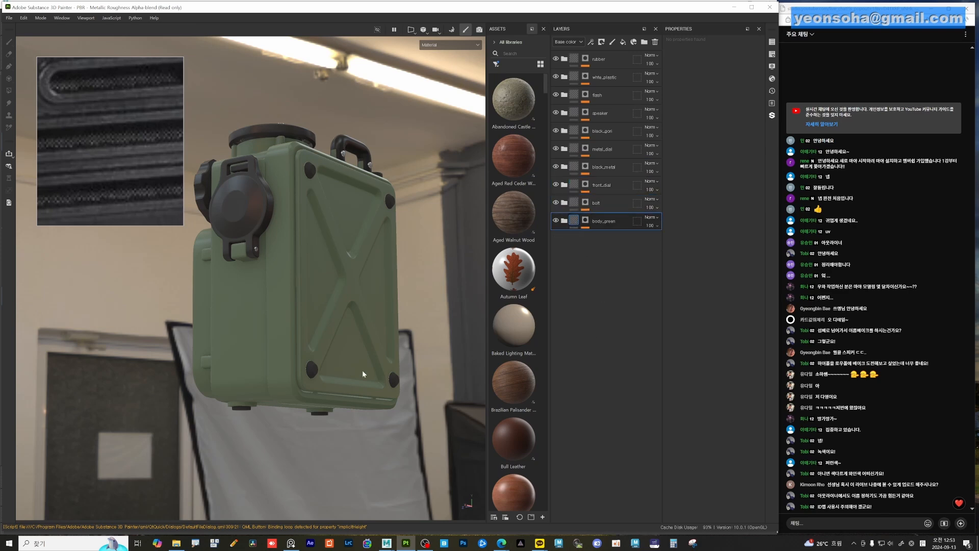
Inspect the dial, speaker grille, lettering and bolts in the radio reference photo, and move the reference window out of the way
left_click_drag(363, 374, 377, 392, "alt")
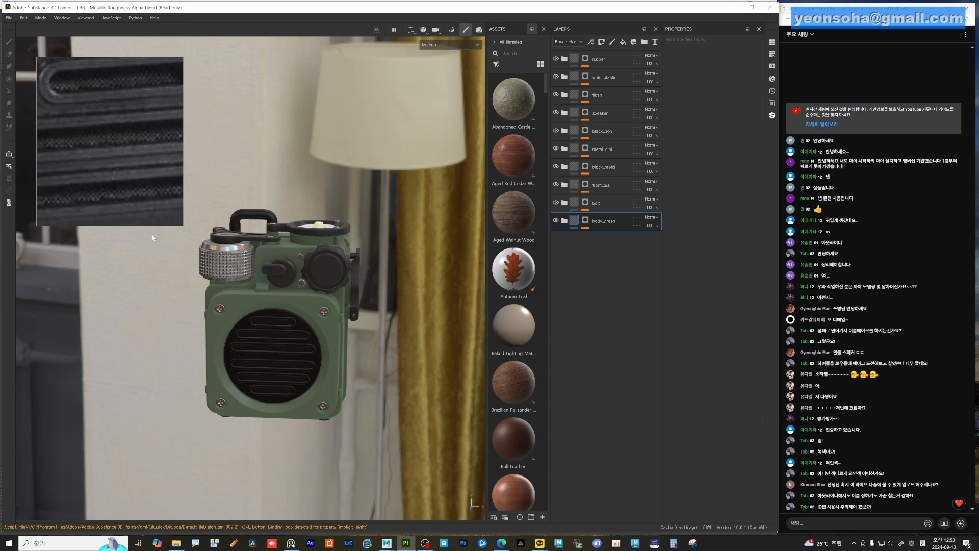
scroll(143, 167, "down", 6)
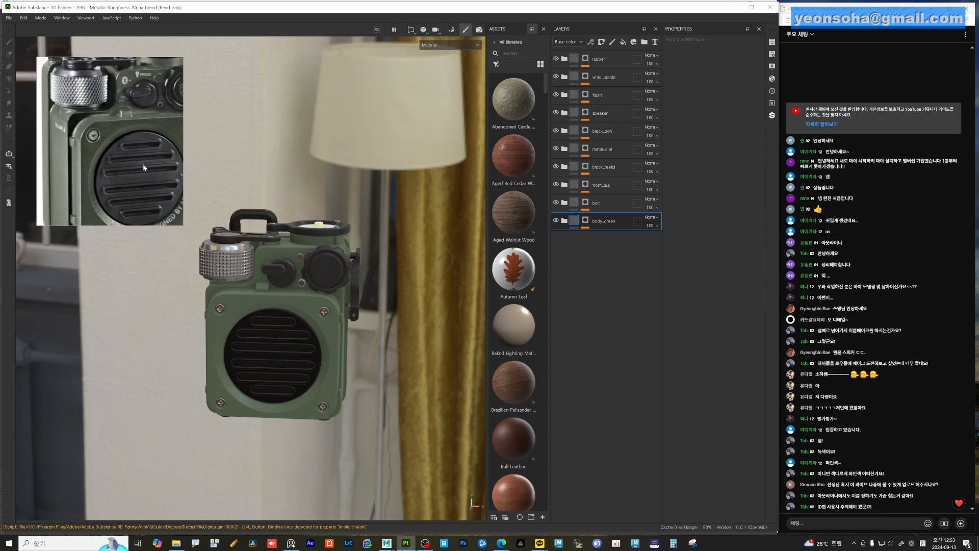
middle_click_drag(143, 163, 106, 154)
scroll(127, 156, "up", 4)
middle_click_drag(128, 219, 127, 163)
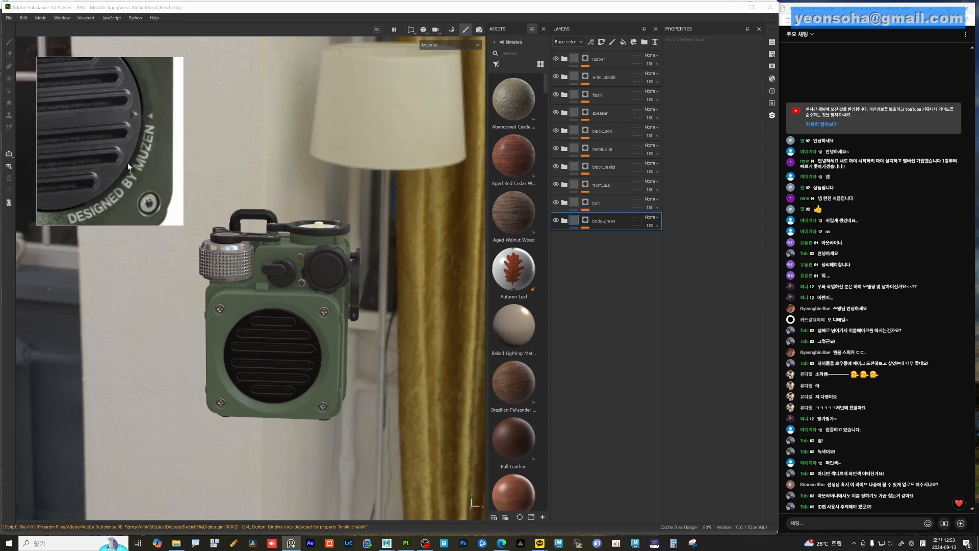
scroll(99, 196, "down", 5)
middle_click_drag(98, 195, 147, 204)
middle_click_drag(82, 169, 130, 185)
scroll(93, 143, "up", 5)
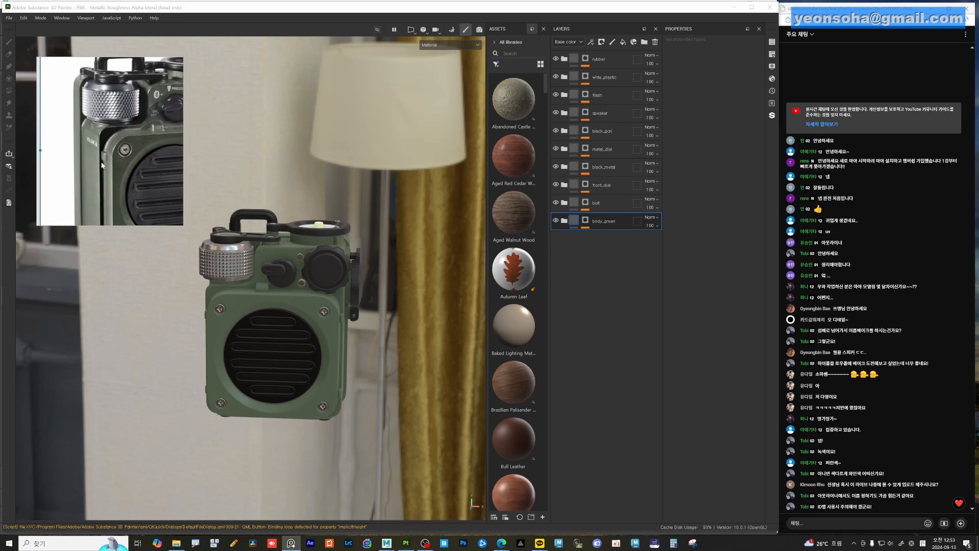
scroll(93, 143, "up", 2)
scroll(118, 179, "down", 3)
middle_click_drag(148, 120, 63, 217)
right_click_drag(119, 162, 641, 550)
View the textured radio's front from a closer three-quarter angle and narrow the viewport slightly
left_click_drag(309, 356, 250, 350, "alt")
middle_click_drag(283, 352, 220, 340, "alt")
left_click_drag(219, 340, 183, 339, "alt")
right_click_drag(224, 352, 281, 354, "alt")
left_click_drag(280, 354, 333, 372, "alt")
middle_click_drag(333, 372, 354, 357, "alt")
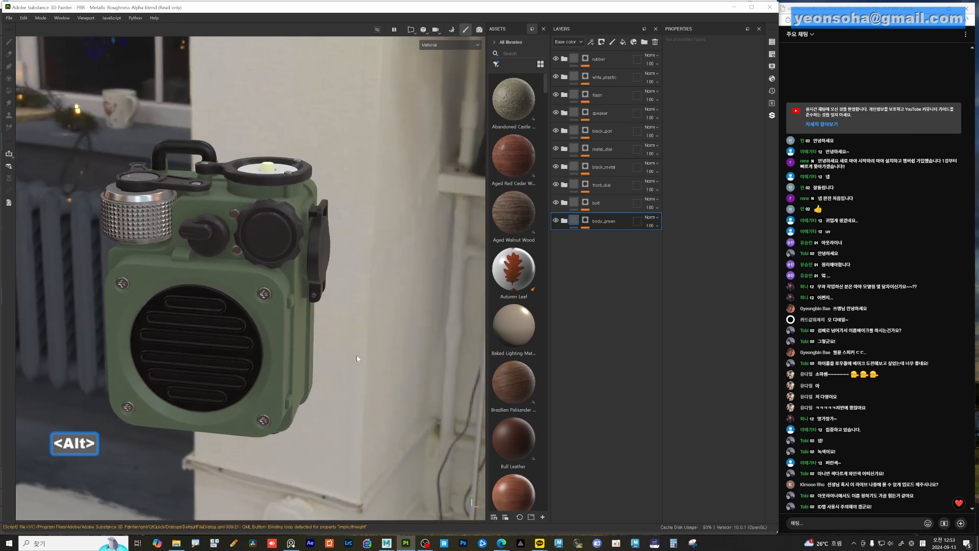
left_click_drag(486, 252, 457, 258)
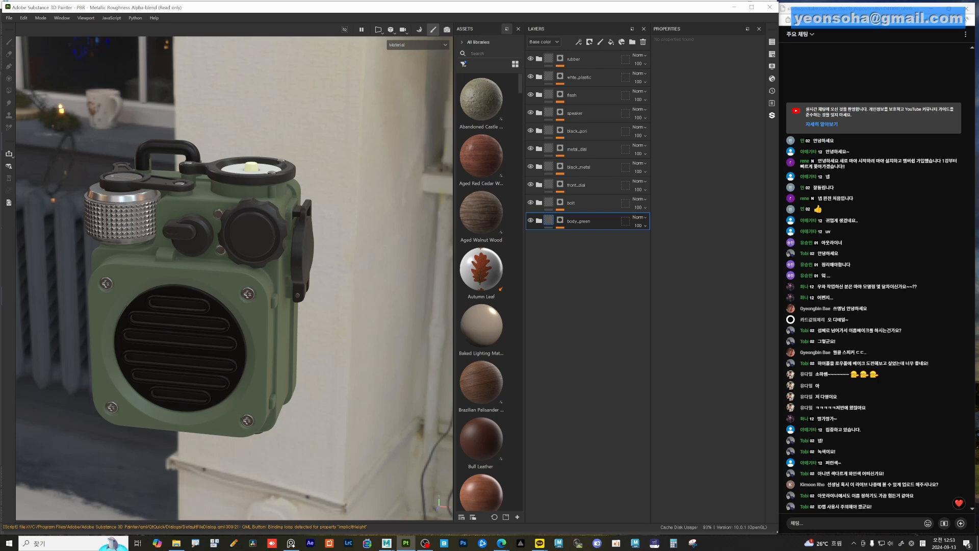
Bring back the reference window, enlarge it to examine the whole radio photo, and move it off the workspace
right_click_drag(468, 550, 442, 299)
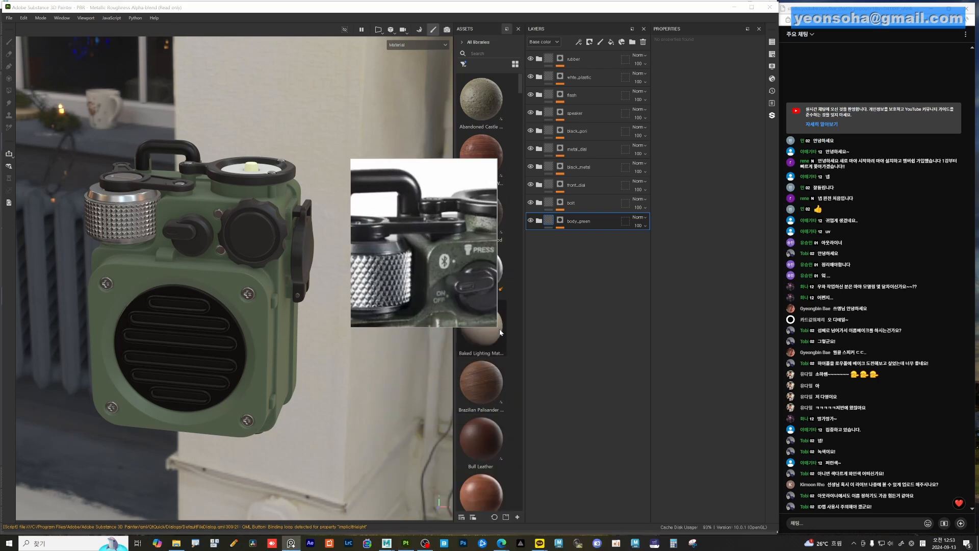
left_click_drag(497, 327, 676, 512)
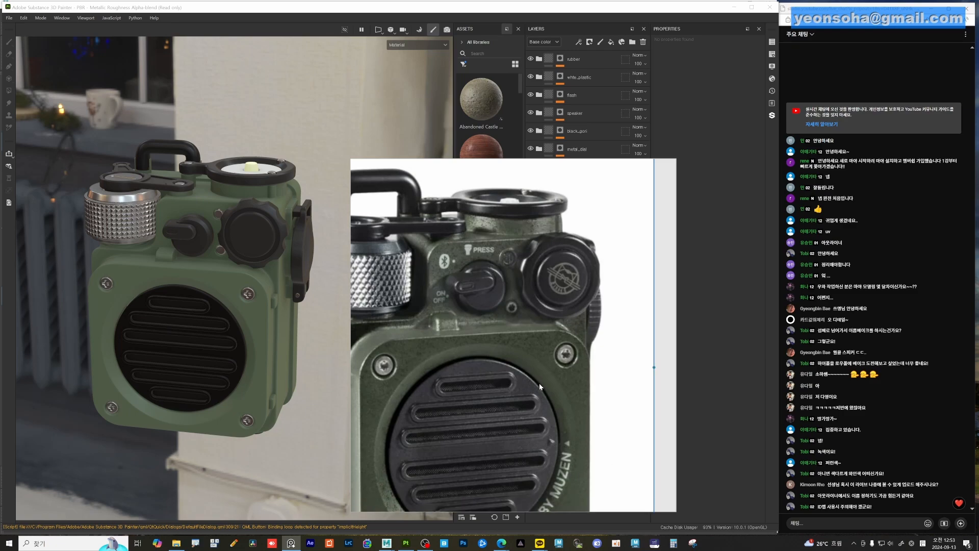
scroll(536, 393, "down", 3)
middle_click_drag(507, 426, 535, 401)
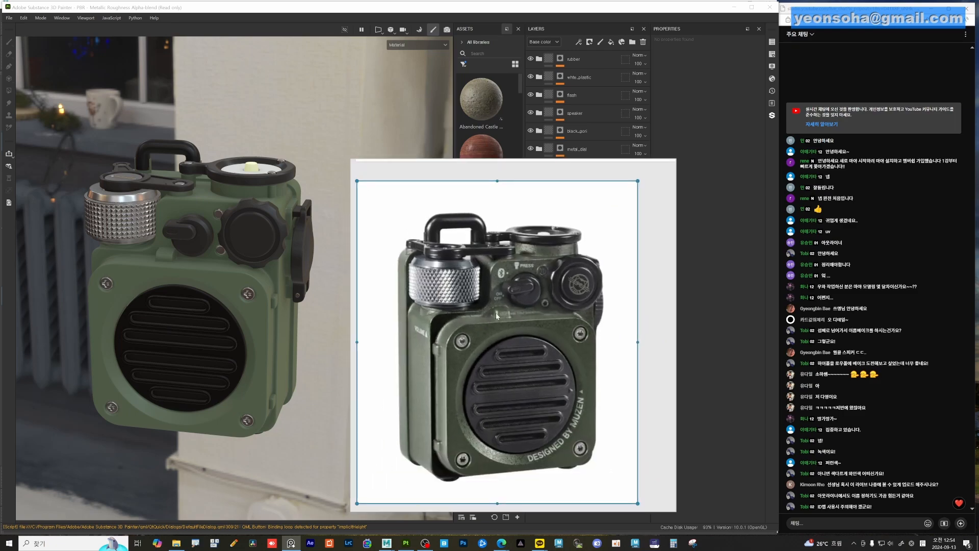
mouse_move(496, 313)
right_mouse_down()
mouse_move(444, 328)
mouse_move(534, 550)
right_mouse_up()
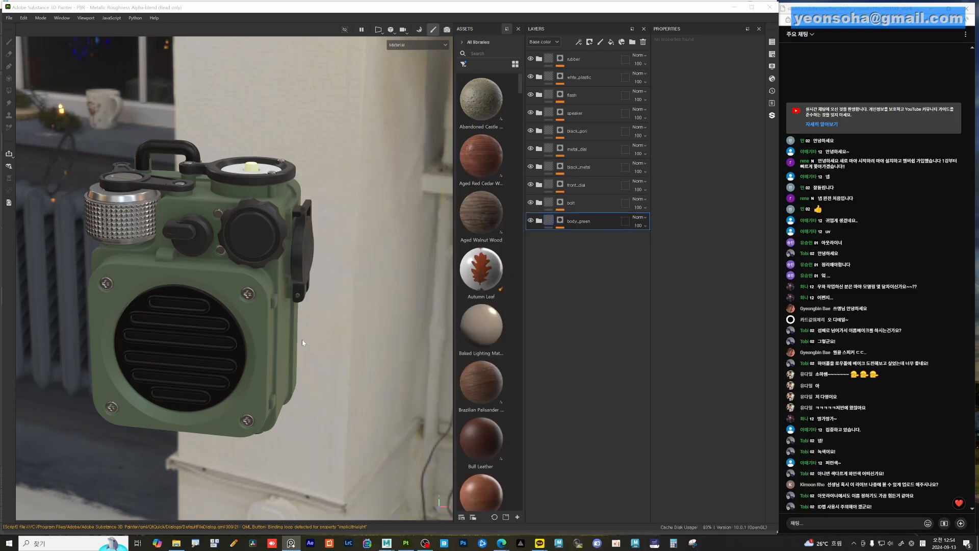
Narrow the viewport further and expand the body_green folder to show its base layer
left_click_drag(302, 343, 338, 339, "alt")
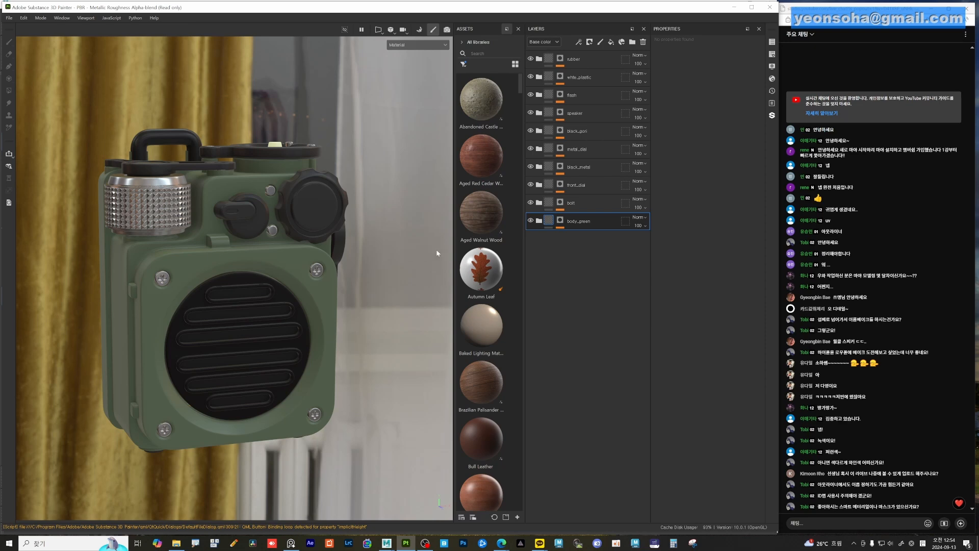
left_click_drag(454, 234, 391, 233)
left_click(491, 220)
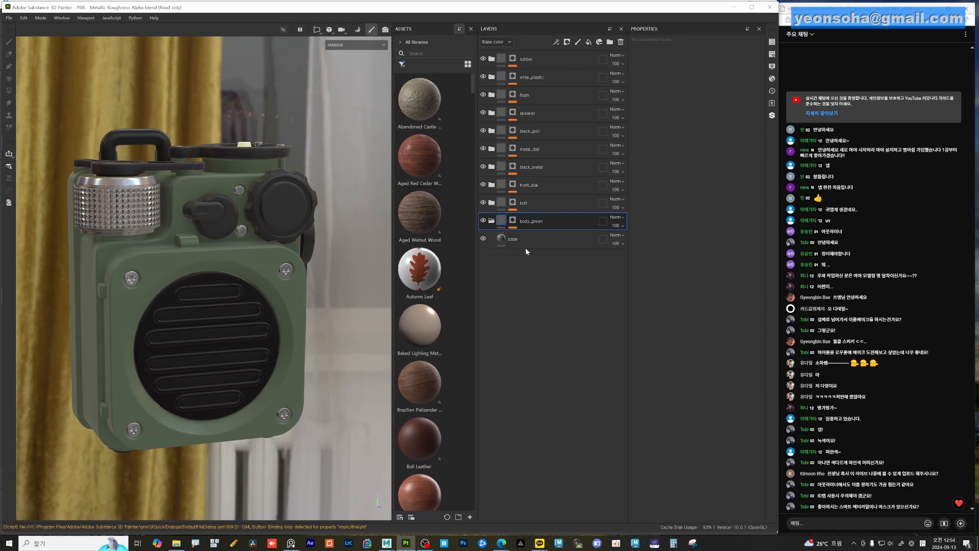
Browse the library's built-in materials, from concrete through fabric, and preview the Concrete Asphalt material
scroll(442, 332, "down", 10)
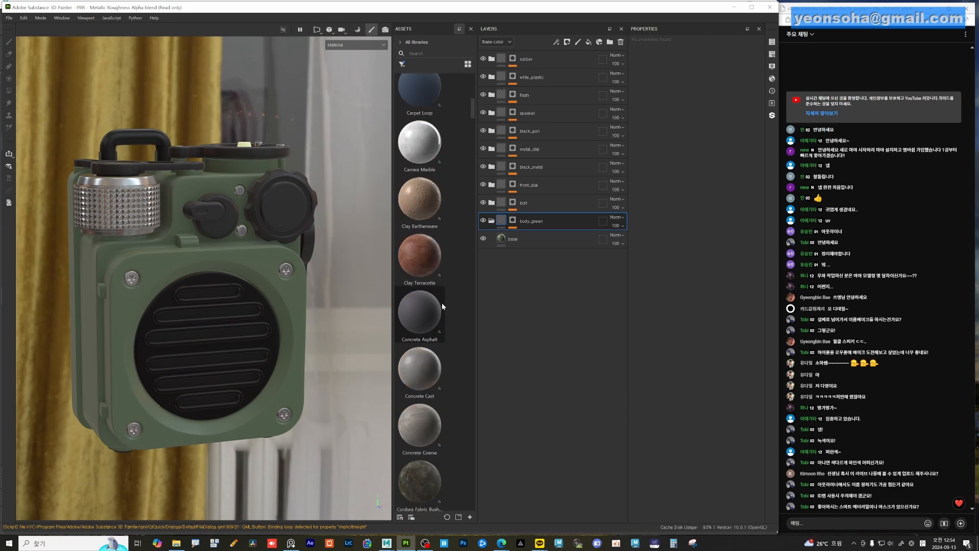
scroll(441, 356, "up", 10)
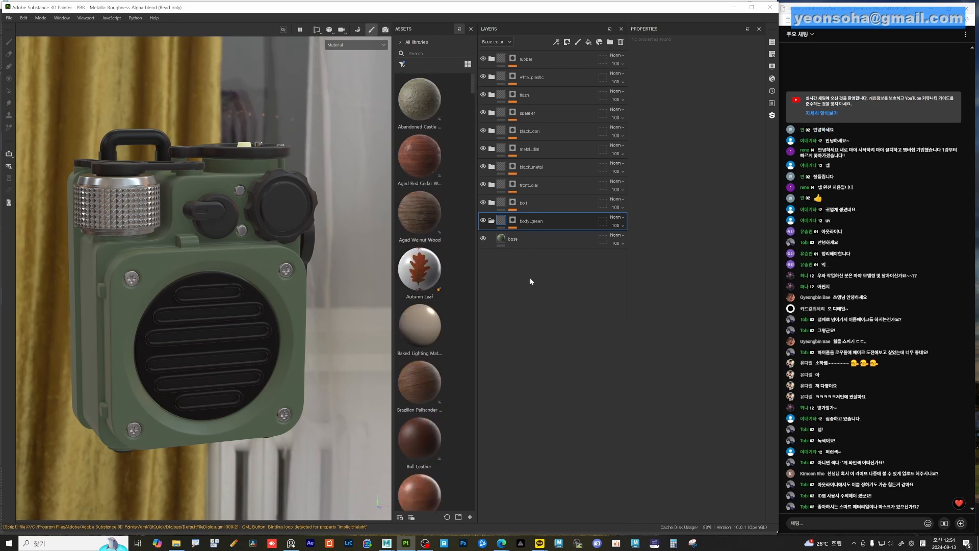
mouse_move(437, 159)
scroll(452, 324, "down", 5)
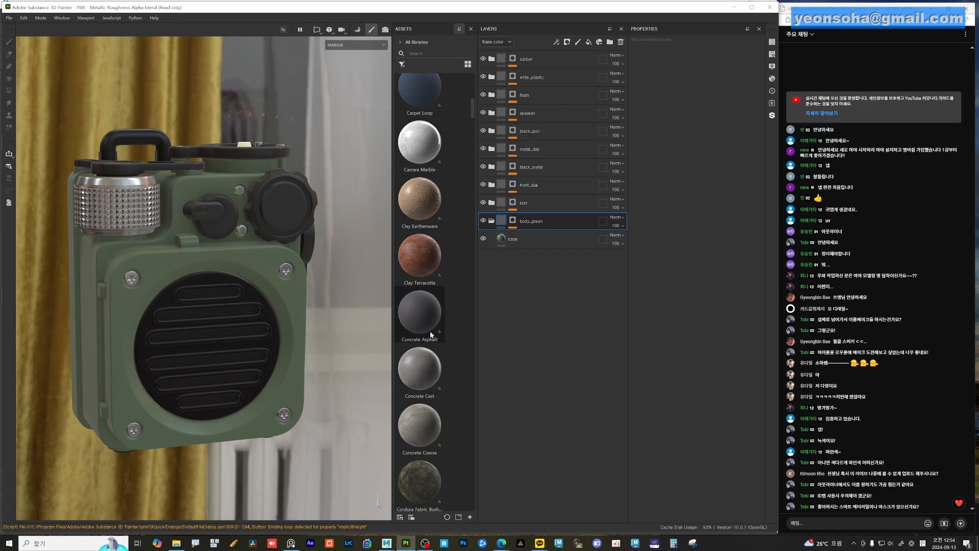
mouse_move(431, 335)
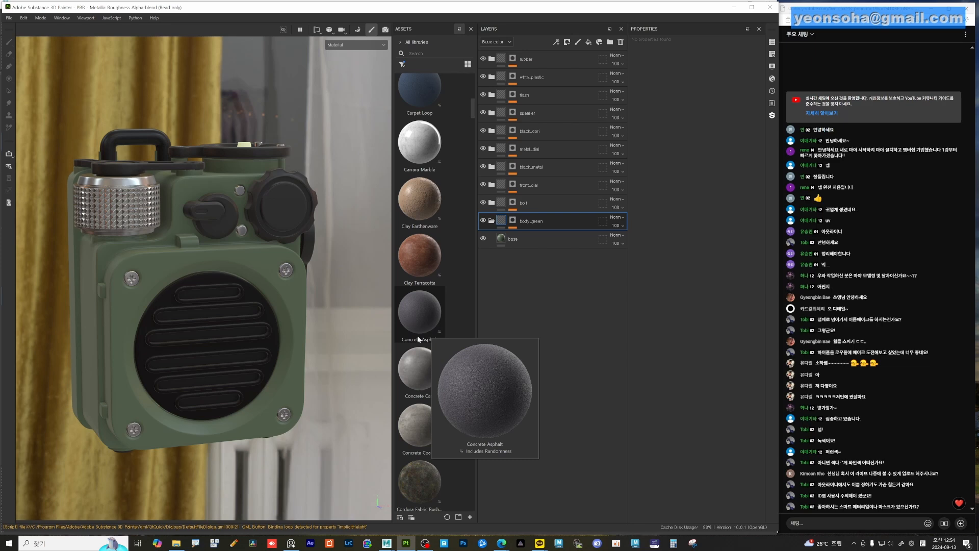
scroll(448, 470, "down", 15)
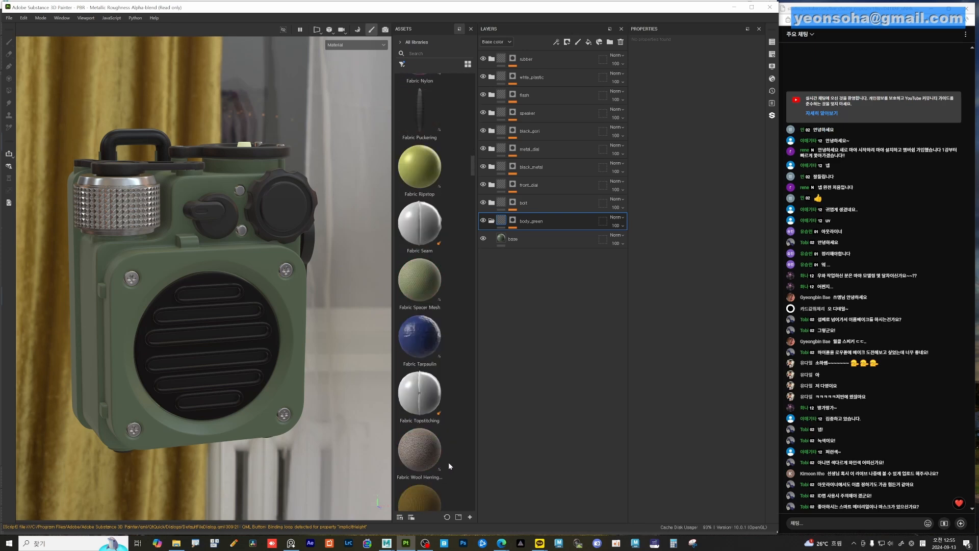
scroll(449, 461, "down", 6)
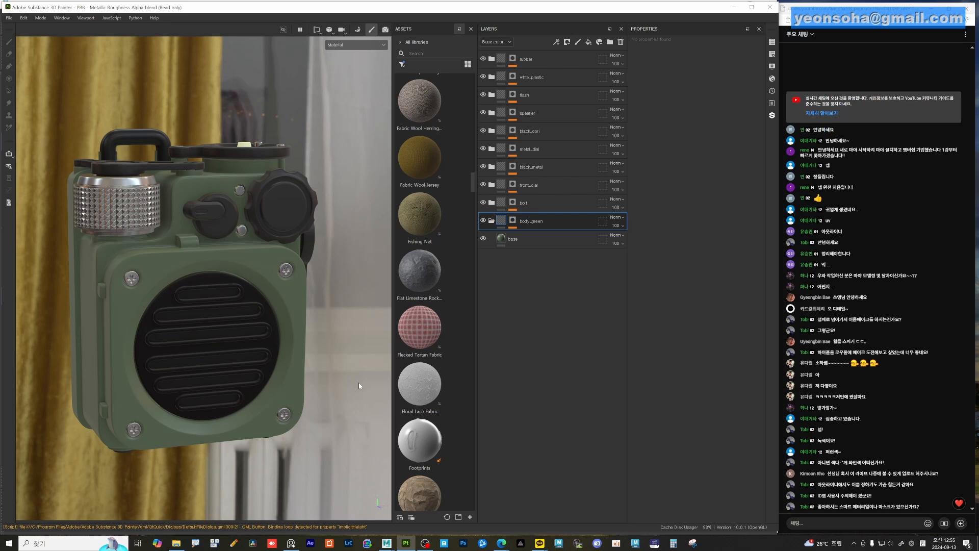
Open the Substance 3D Assets library, browse its gravel, sand and rock materials, and close it
left_click(773, 115)
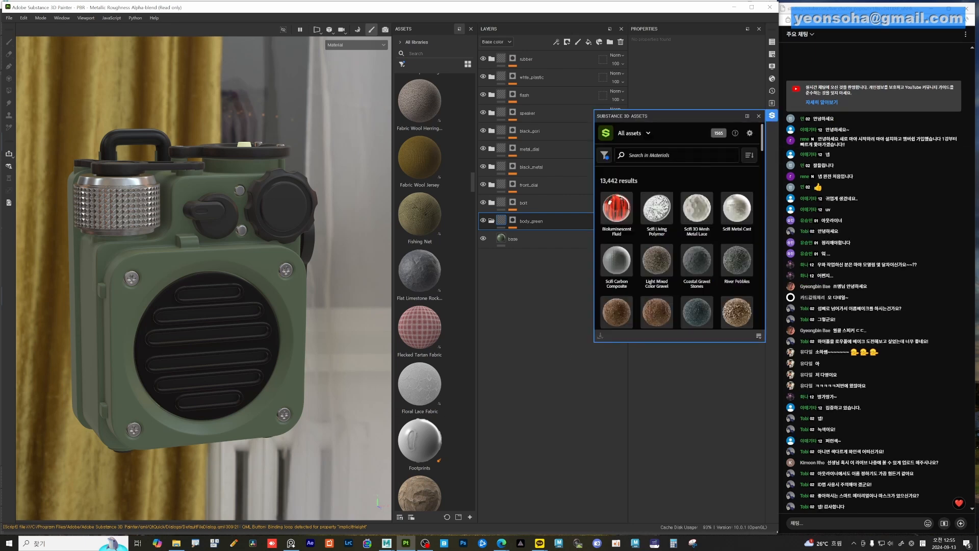
scroll(692, 274, "down", 3)
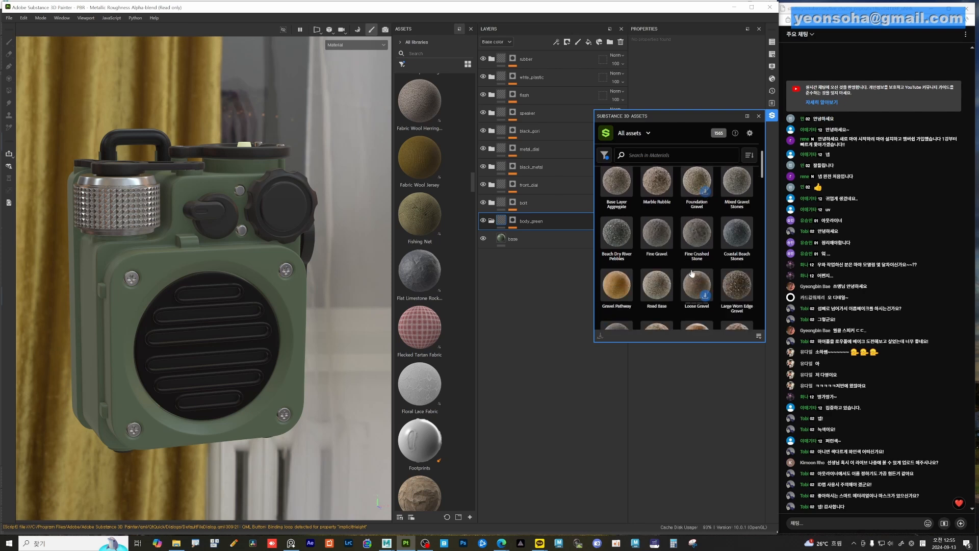
scroll(694, 270, "down", 6)
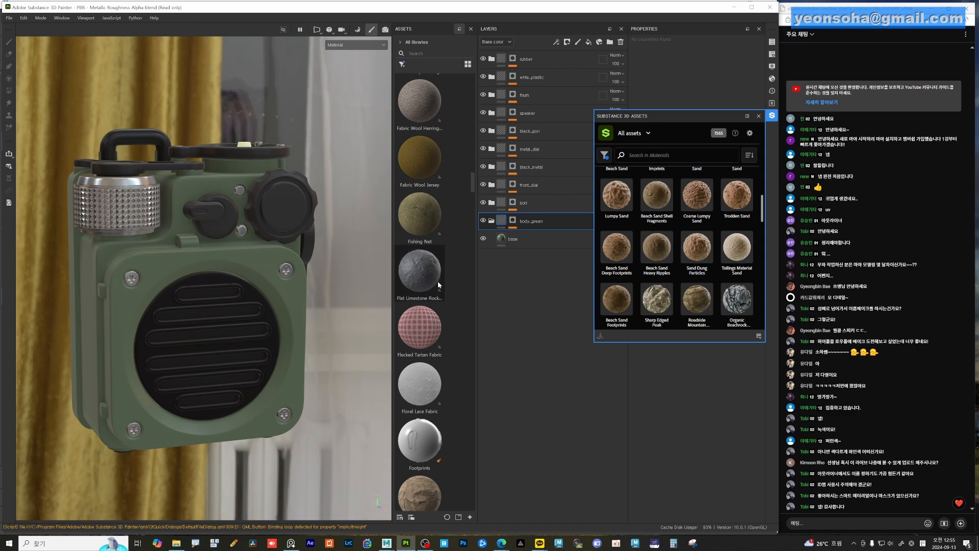
scroll(697, 254, "down", 3)
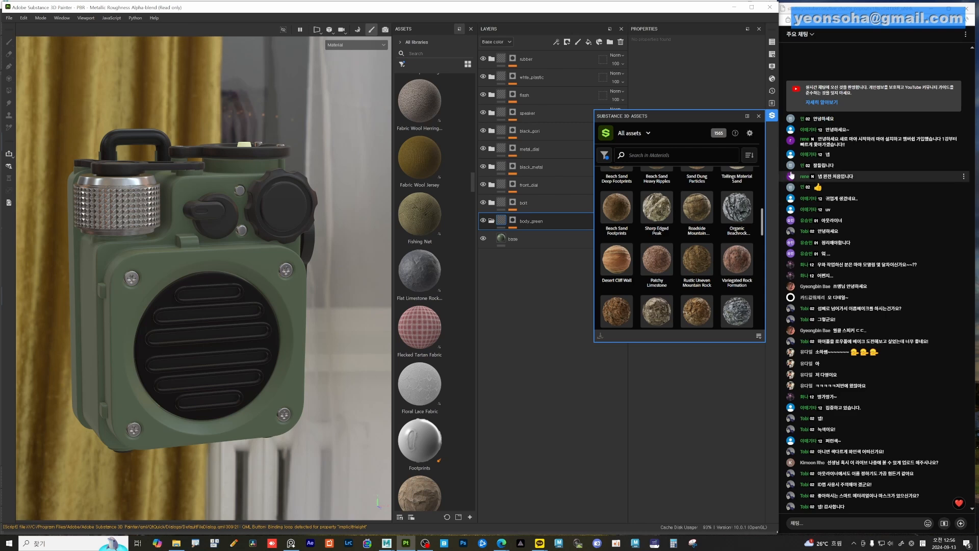
left_click(758, 116)
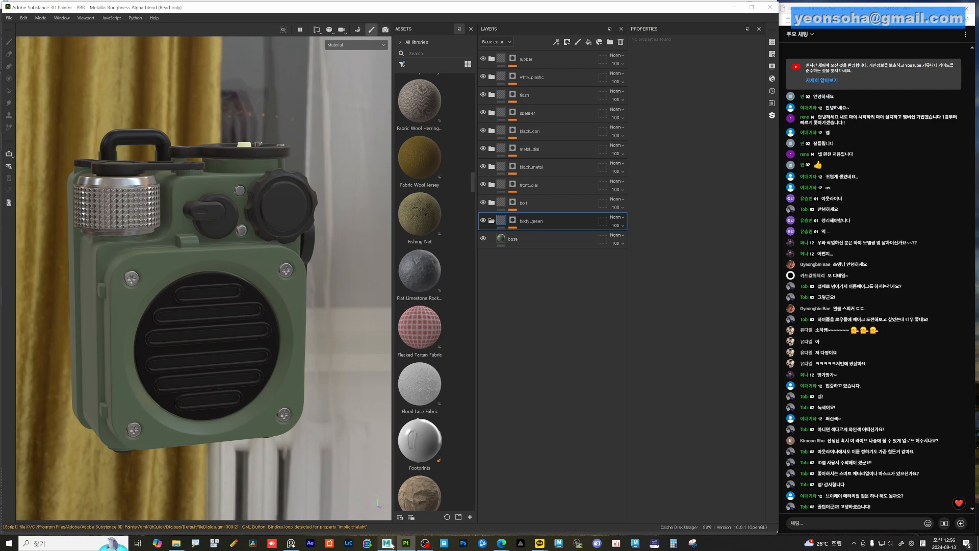
Switch to the Maya speaker scene, collapse the UV Editor, and examine the radio model's front and side
mouse_move(387, 543)
left_click(384, 517)
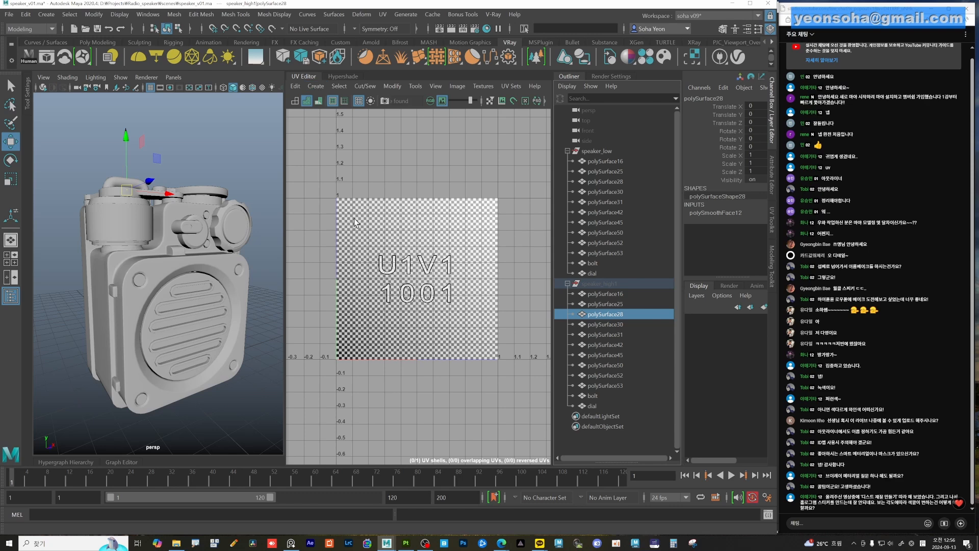
left_click(303, 77)
right_click_drag(361, 199, 336, 248, "alt")
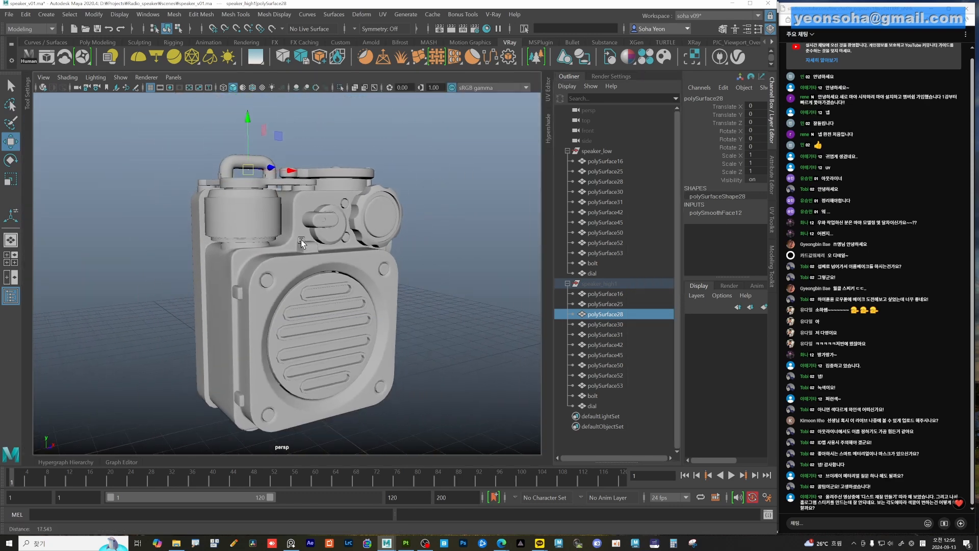
middle_click_drag(337, 247, 320, 228, "alt")
left_click_drag(320, 228, 314, 221, "alt")
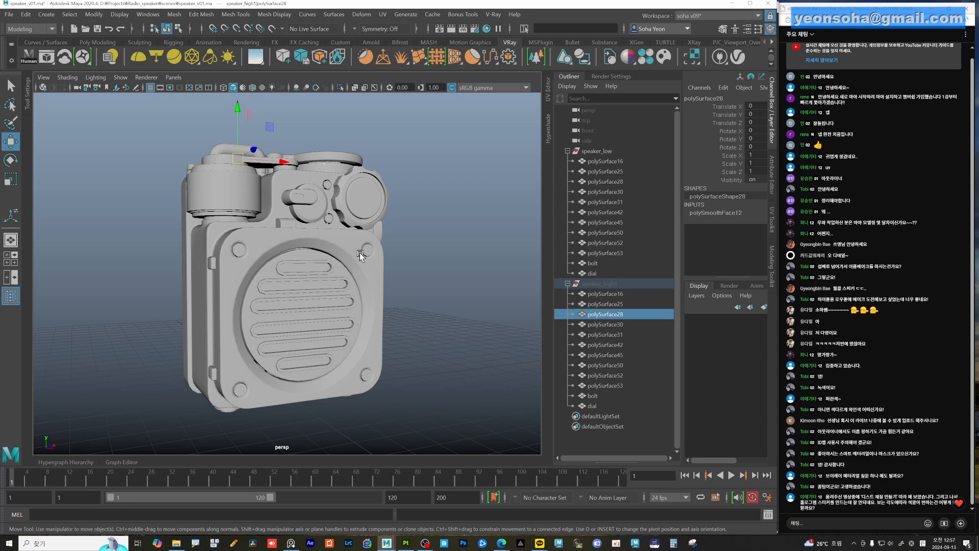
left_click_drag(314, 222, 272, 263, "alt")
scroll(272, 264, "up", 3)
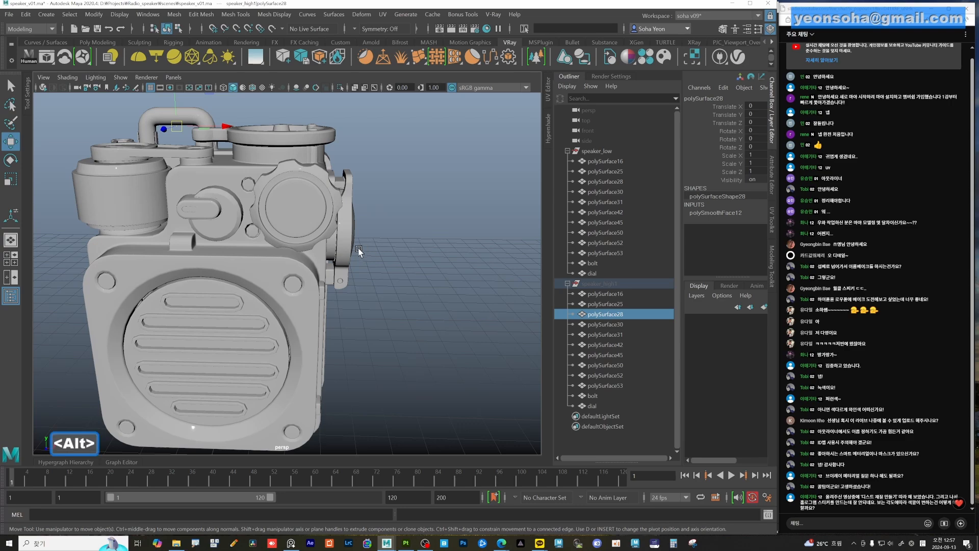
left_click_drag(356, 247, 425, 300, "alt")
Select the low-poly radio body mesh, show its attributes, and delete its construction history
left_click(263, 331)
key("ctrl+a")
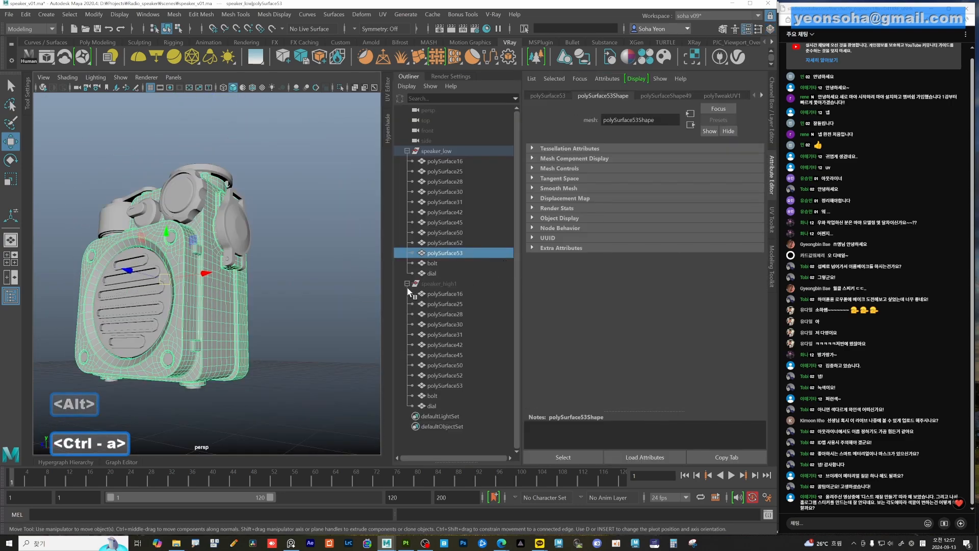
key("alt+d")
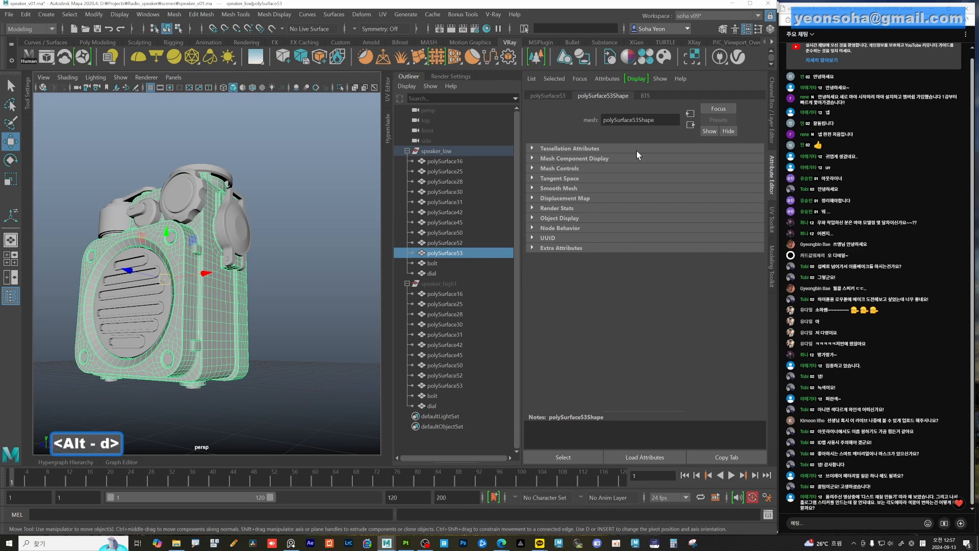
Show the BTS V-Ray material of the selected radio body and enable Thin Film in its reflection settings
left_click(646, 96)
scroll(652, 298, "down", 5)
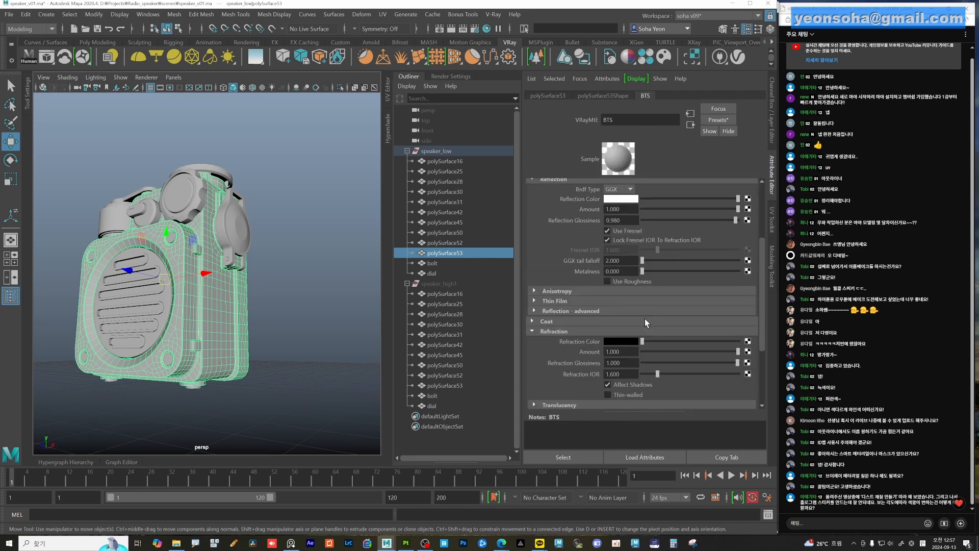
left_click(558, 304)
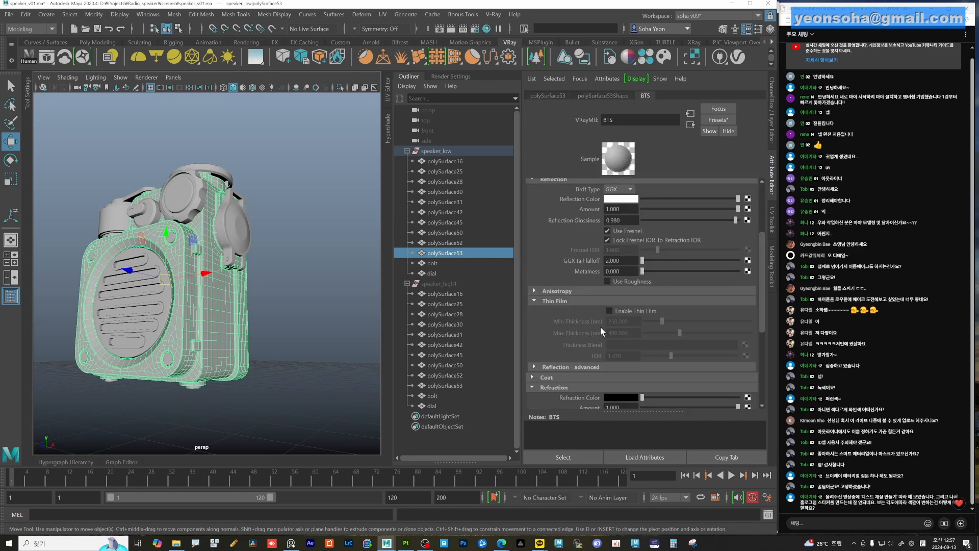
left_click(609, 310)
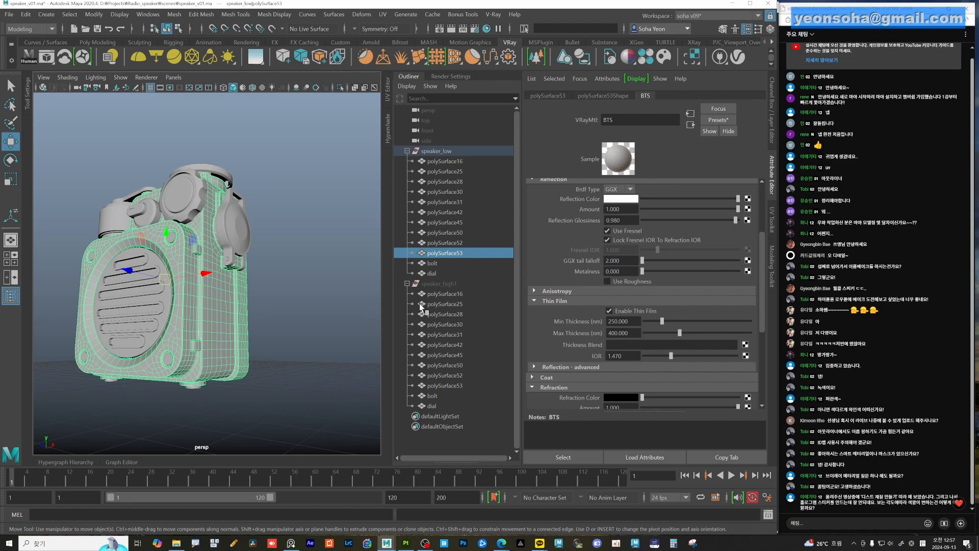
Set the BTS material's Thin Film IOR to 2.500
left_click_drag(263, 306, 107, 283, "alt")
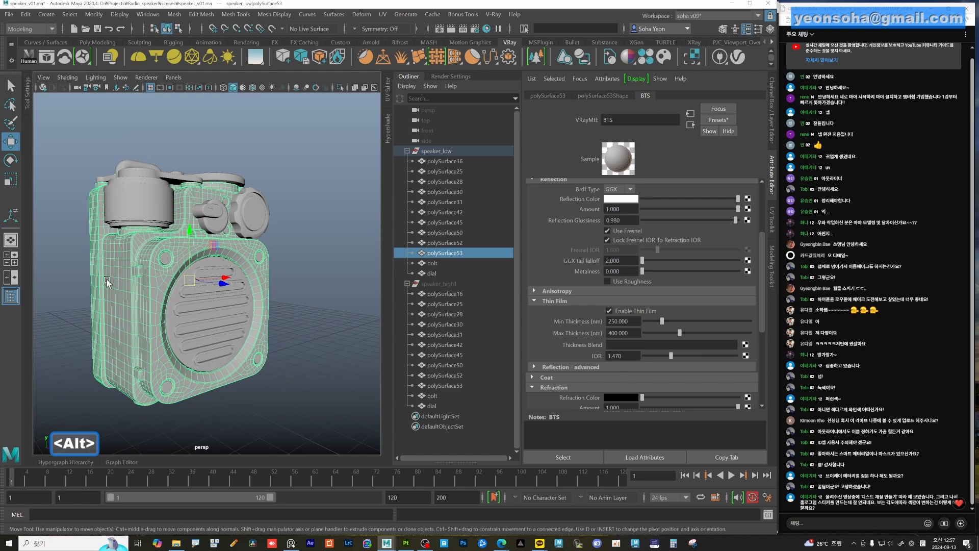
left_click_drag(186, 368, 228, 331, "alt")
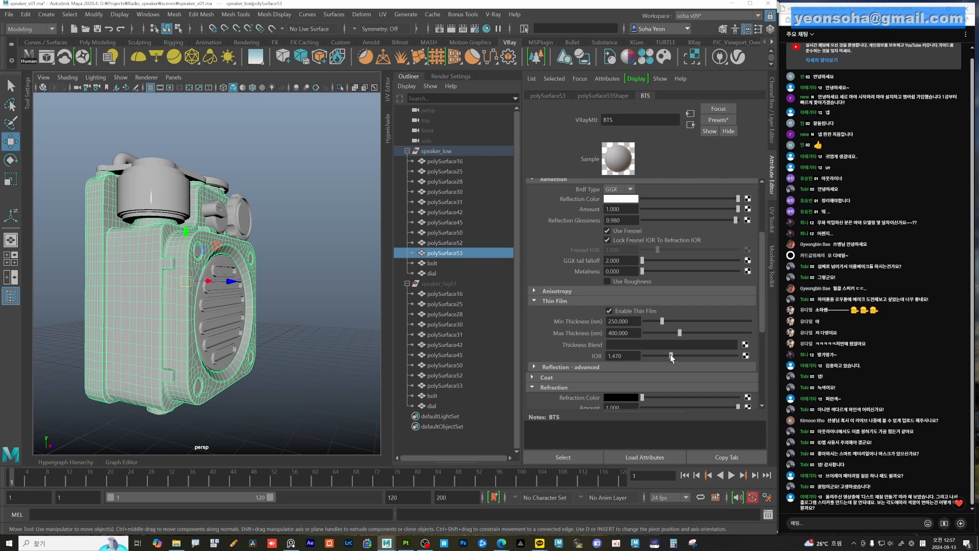
left_click_drag(670, 354, 689, 354)
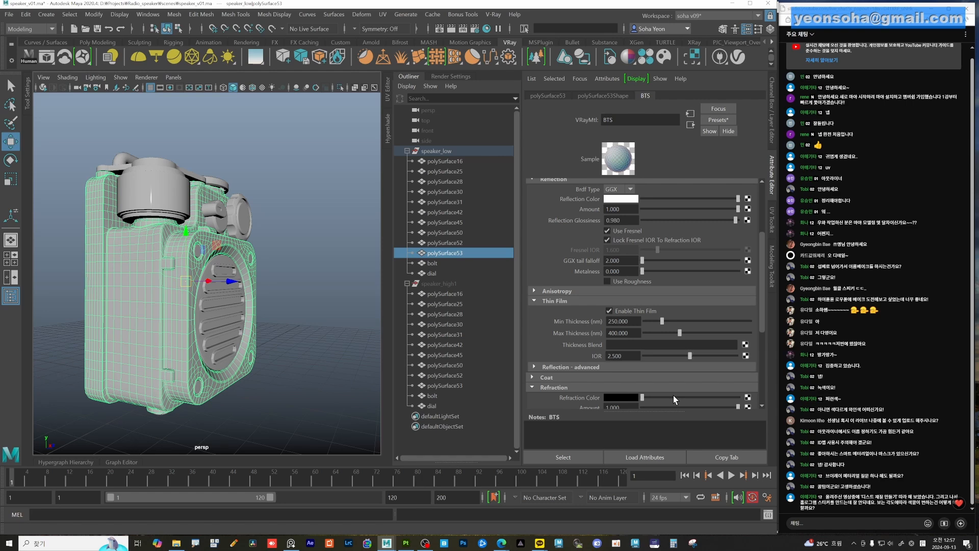
mouse_move(297, 340)
left_mouse_down("alt")
mouse_move(256, 334)
mouse_move(301, 357)
left_mouse_up("alt")
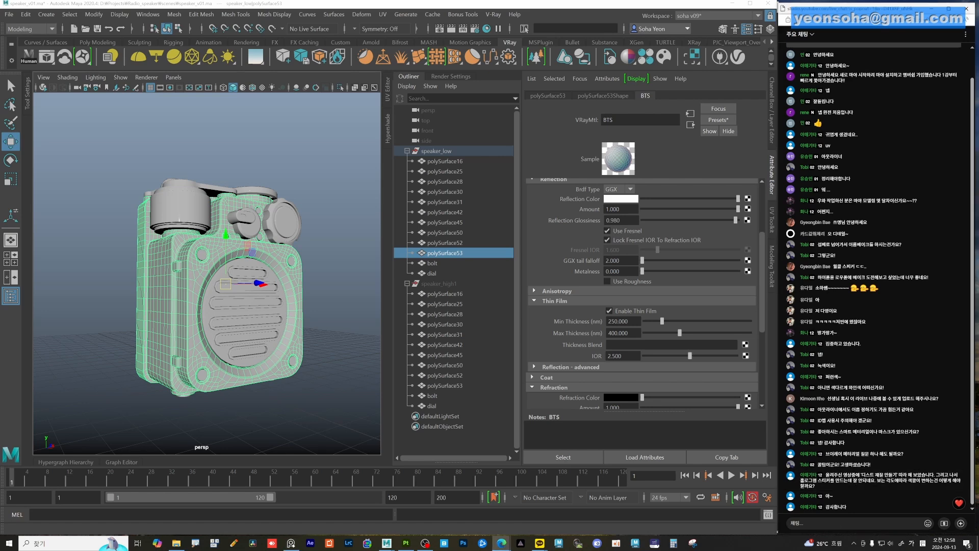
Switch to the live chat and send the message "추석 연휴 잘 보내세요~"
type("추석 엲")
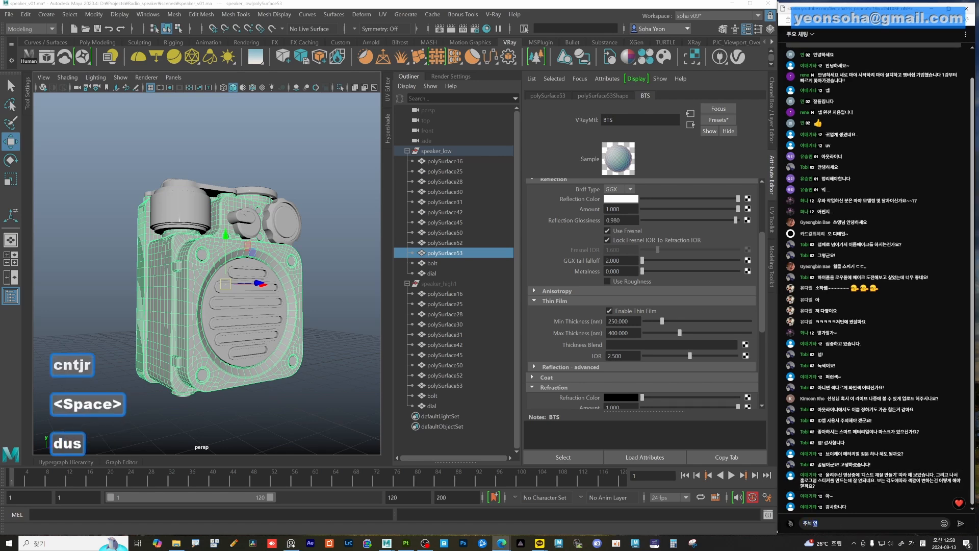
type("휴 잘")
type("보내세요~")
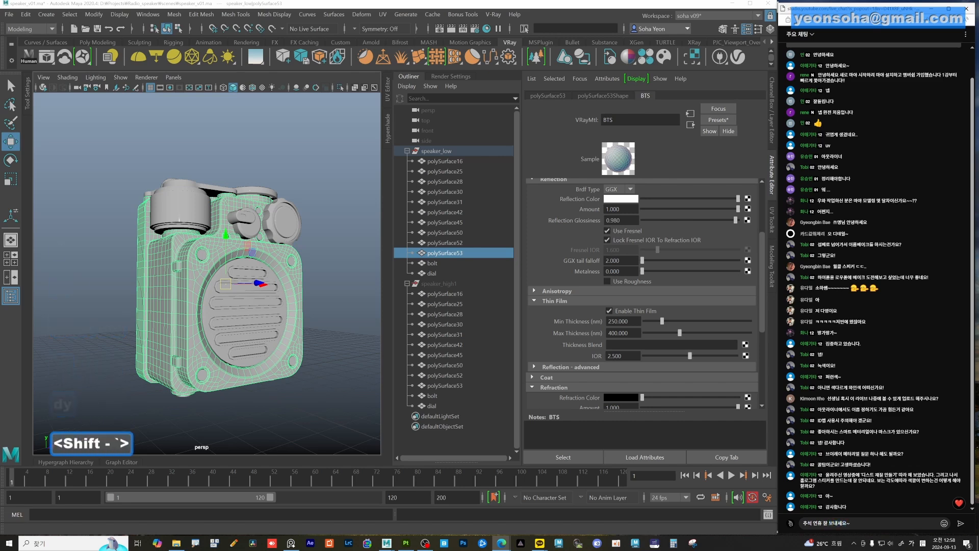
key("Return")
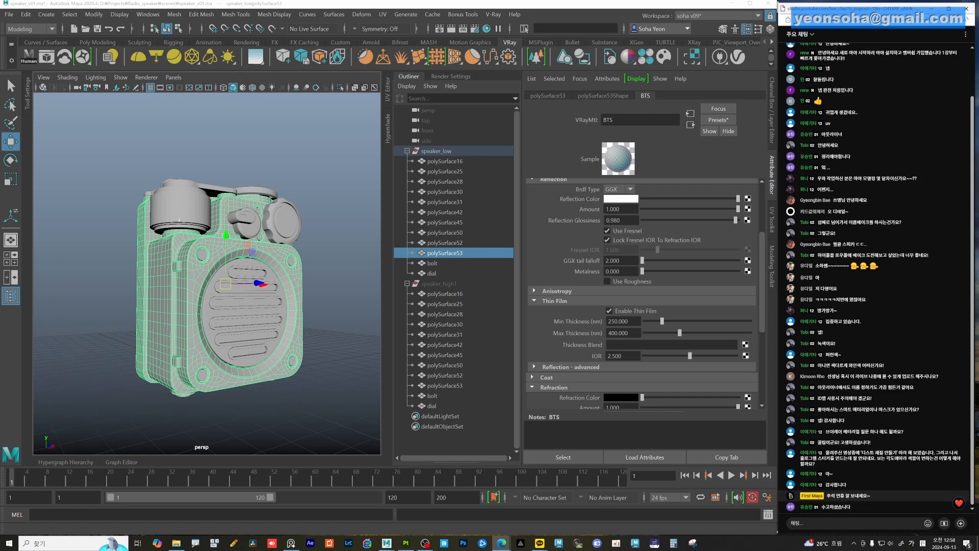